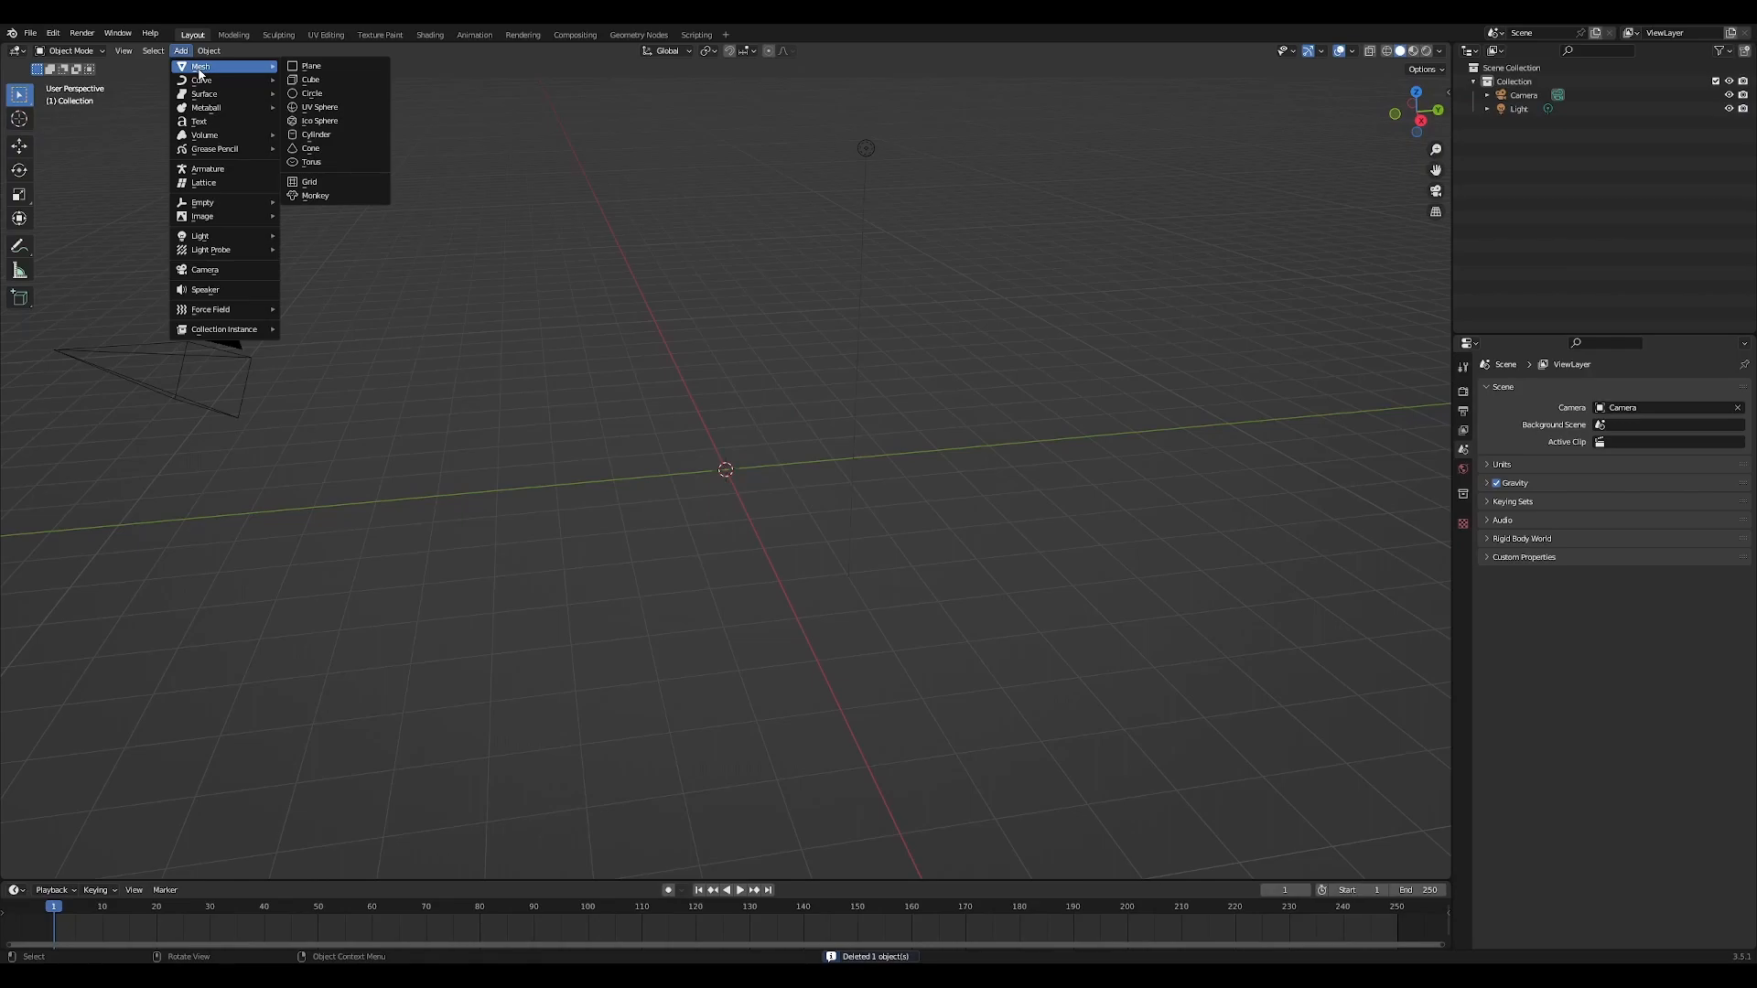
Add a cylinder mesh at the origin and set its vertex count to 64
left_click(343, 136)
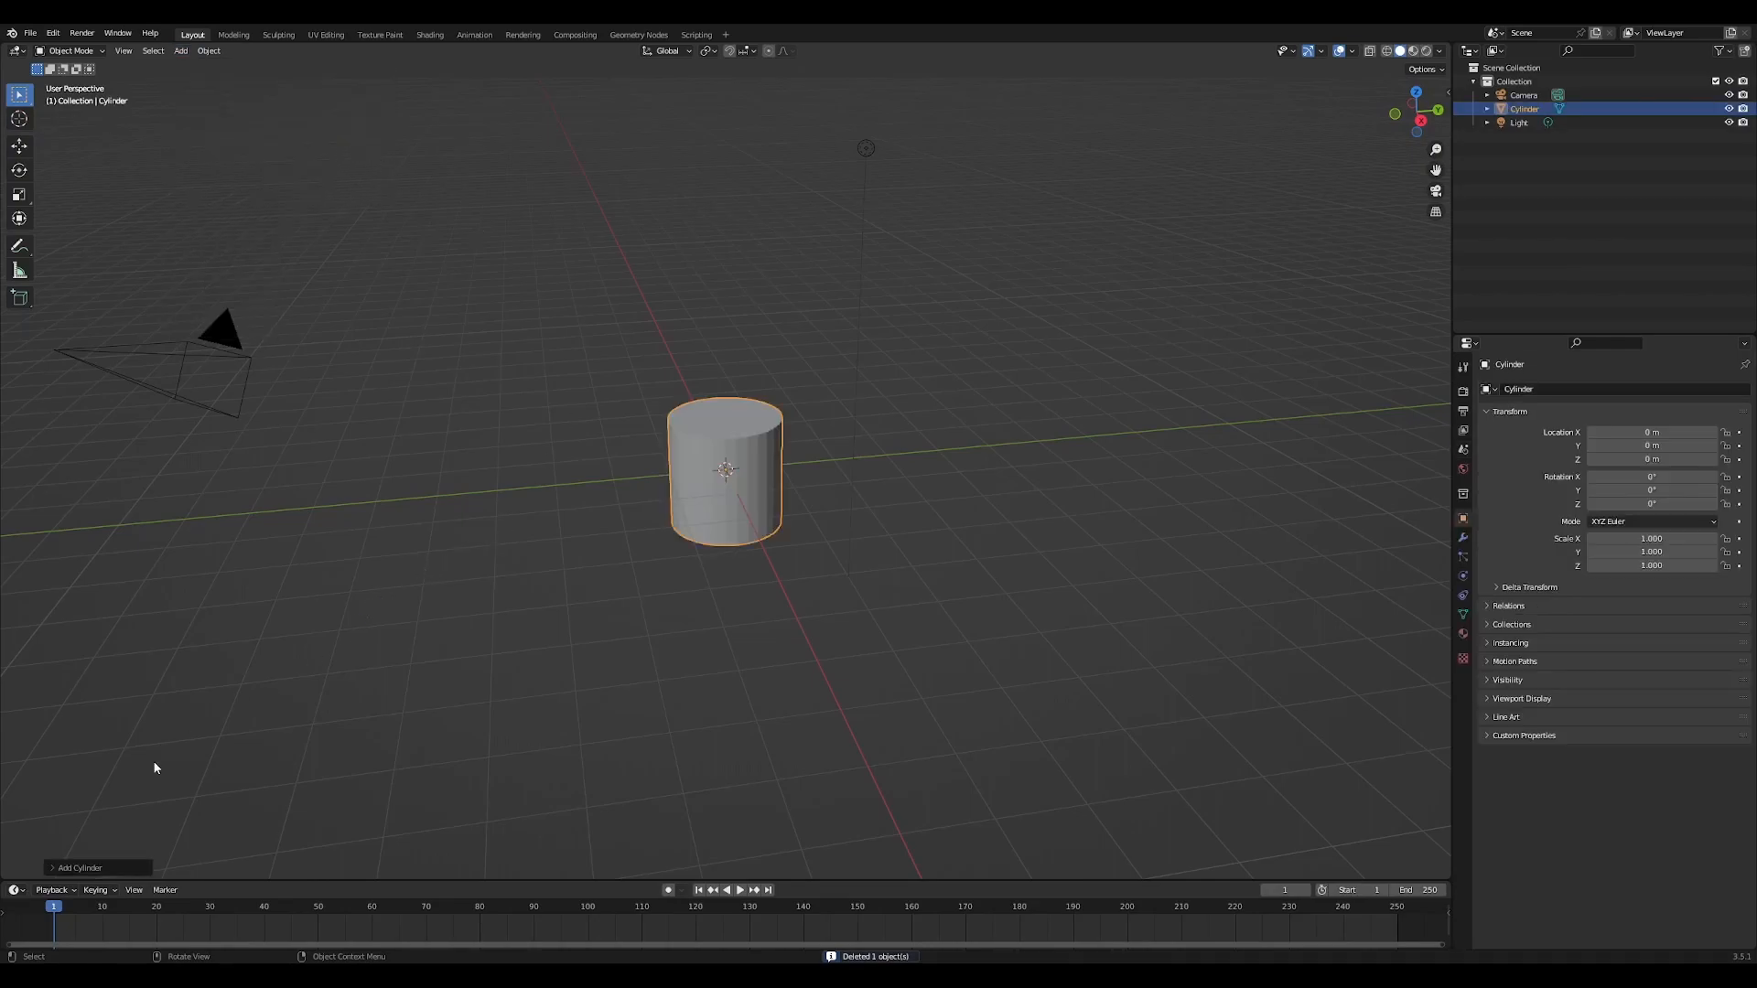
left_click(112, 865)
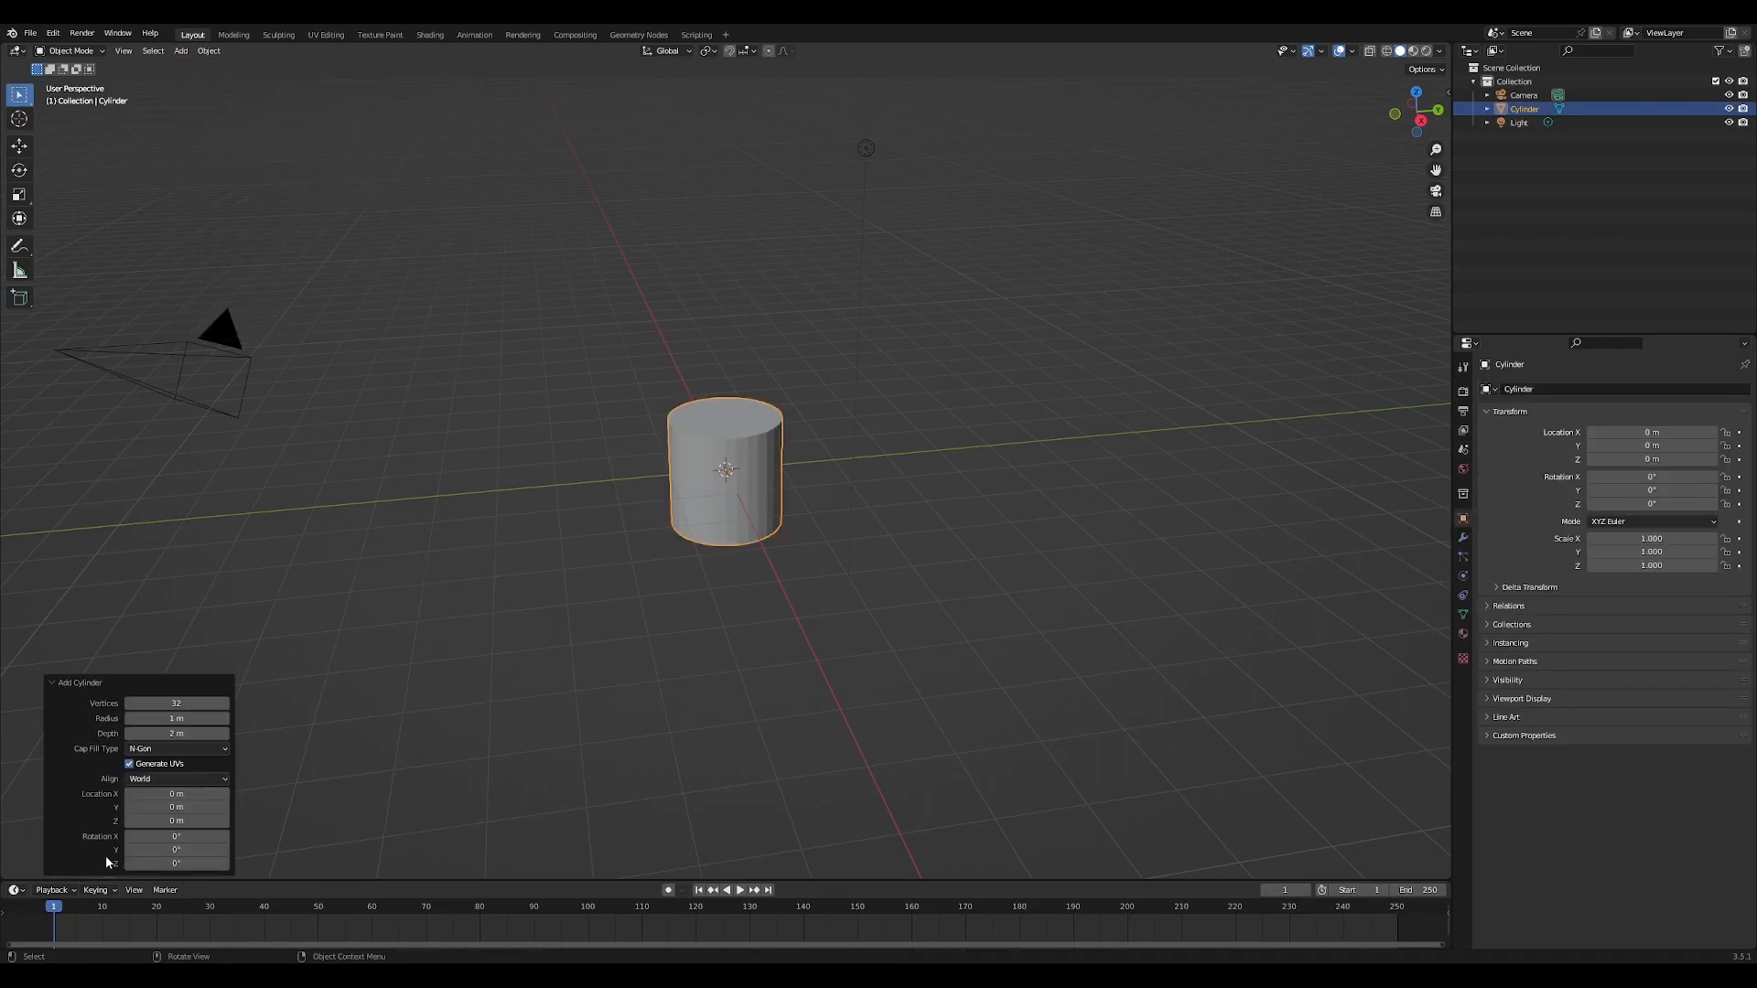
left_click(187, 703)
key("Return")
Switch to the front view and add a Mirror modifier to the cylinder
middle_click_drag(364, 605, 509, 545)
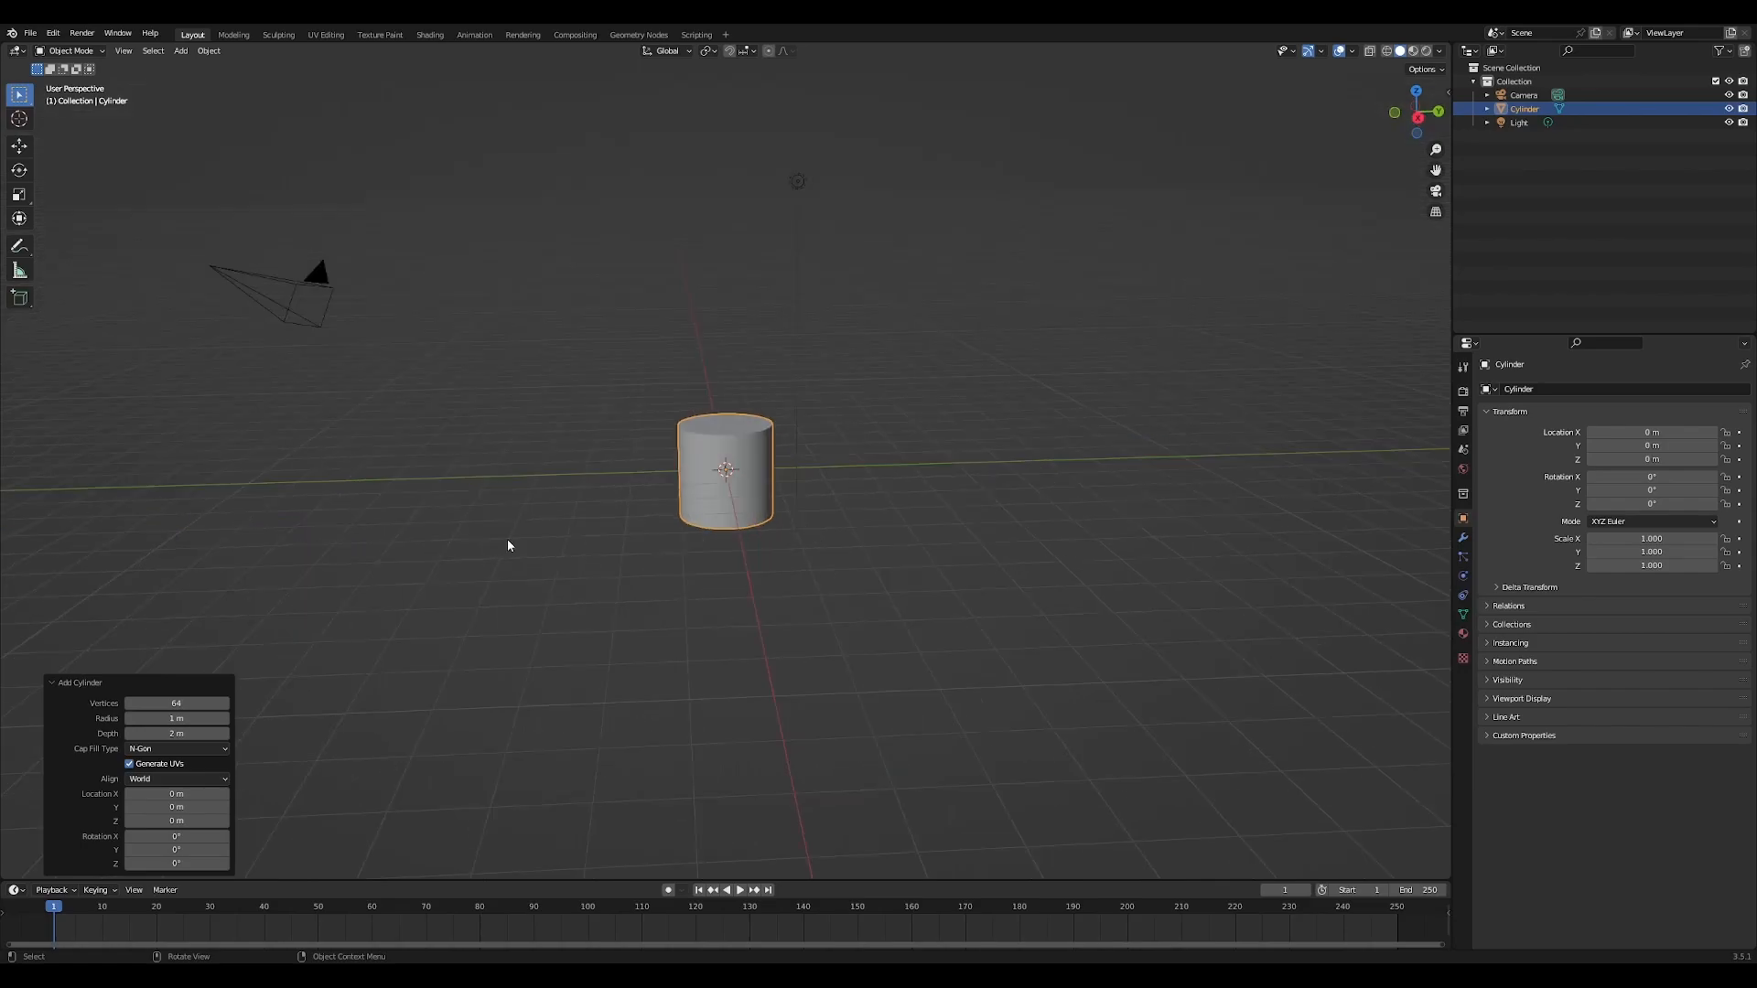
key("KP_1")
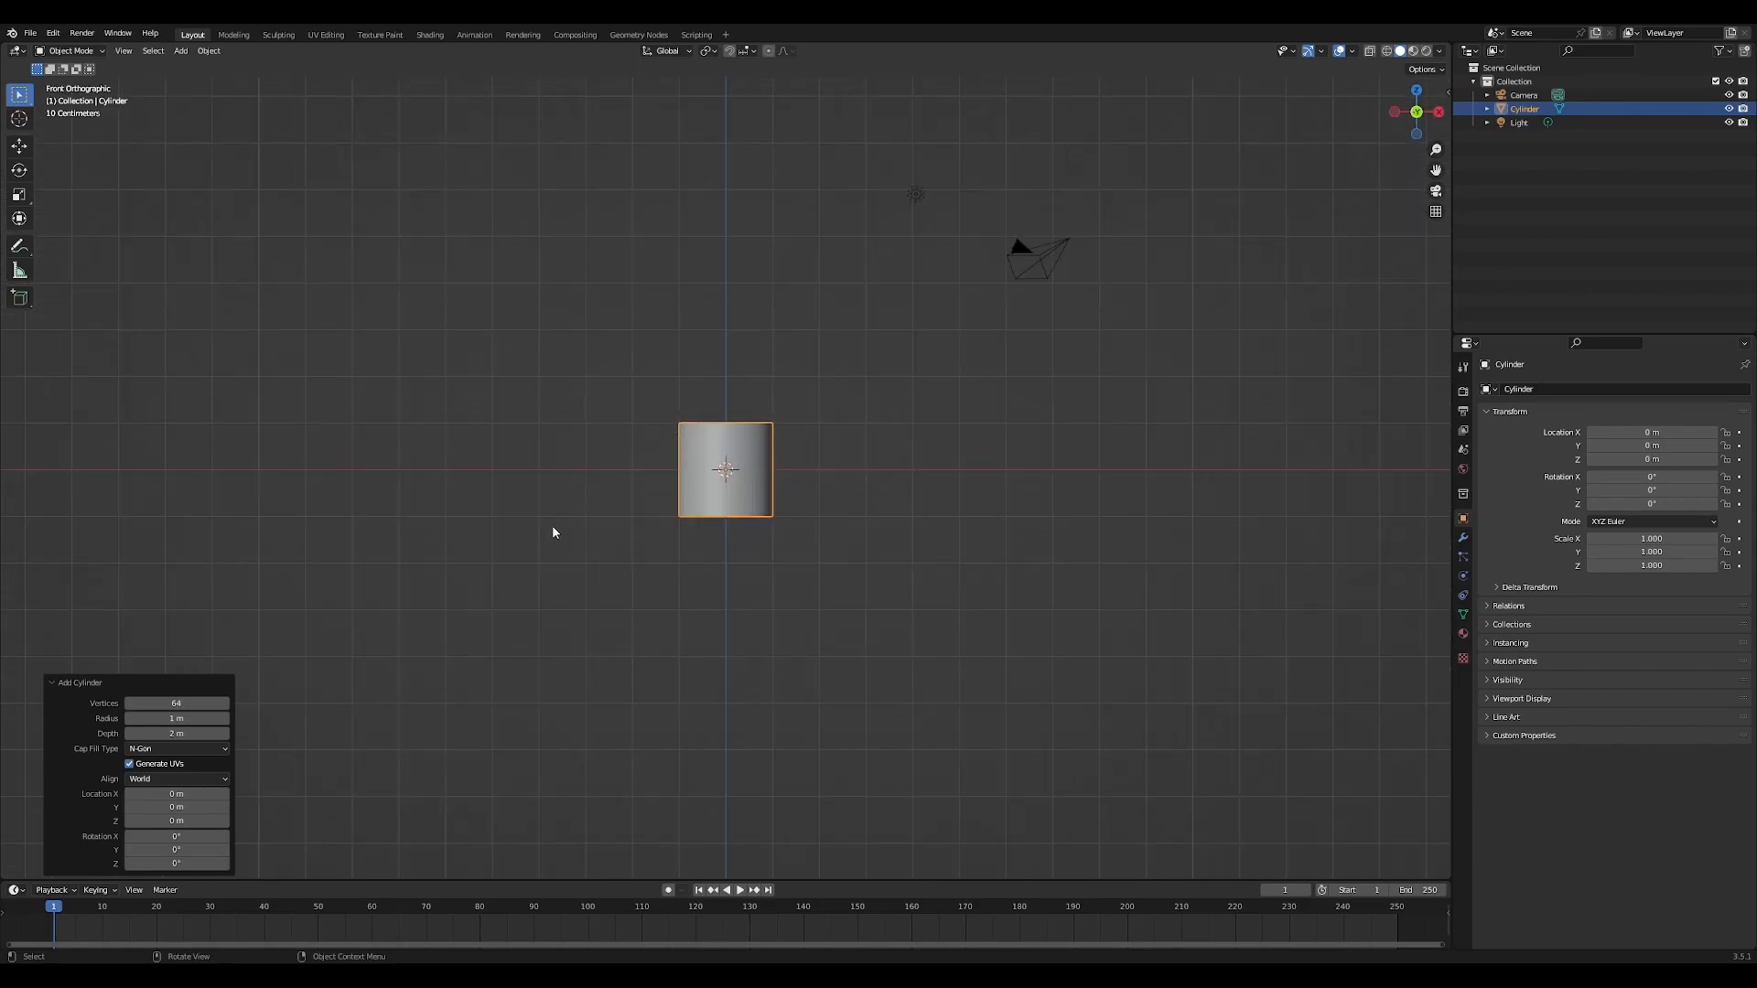
left_click(1462, 540)
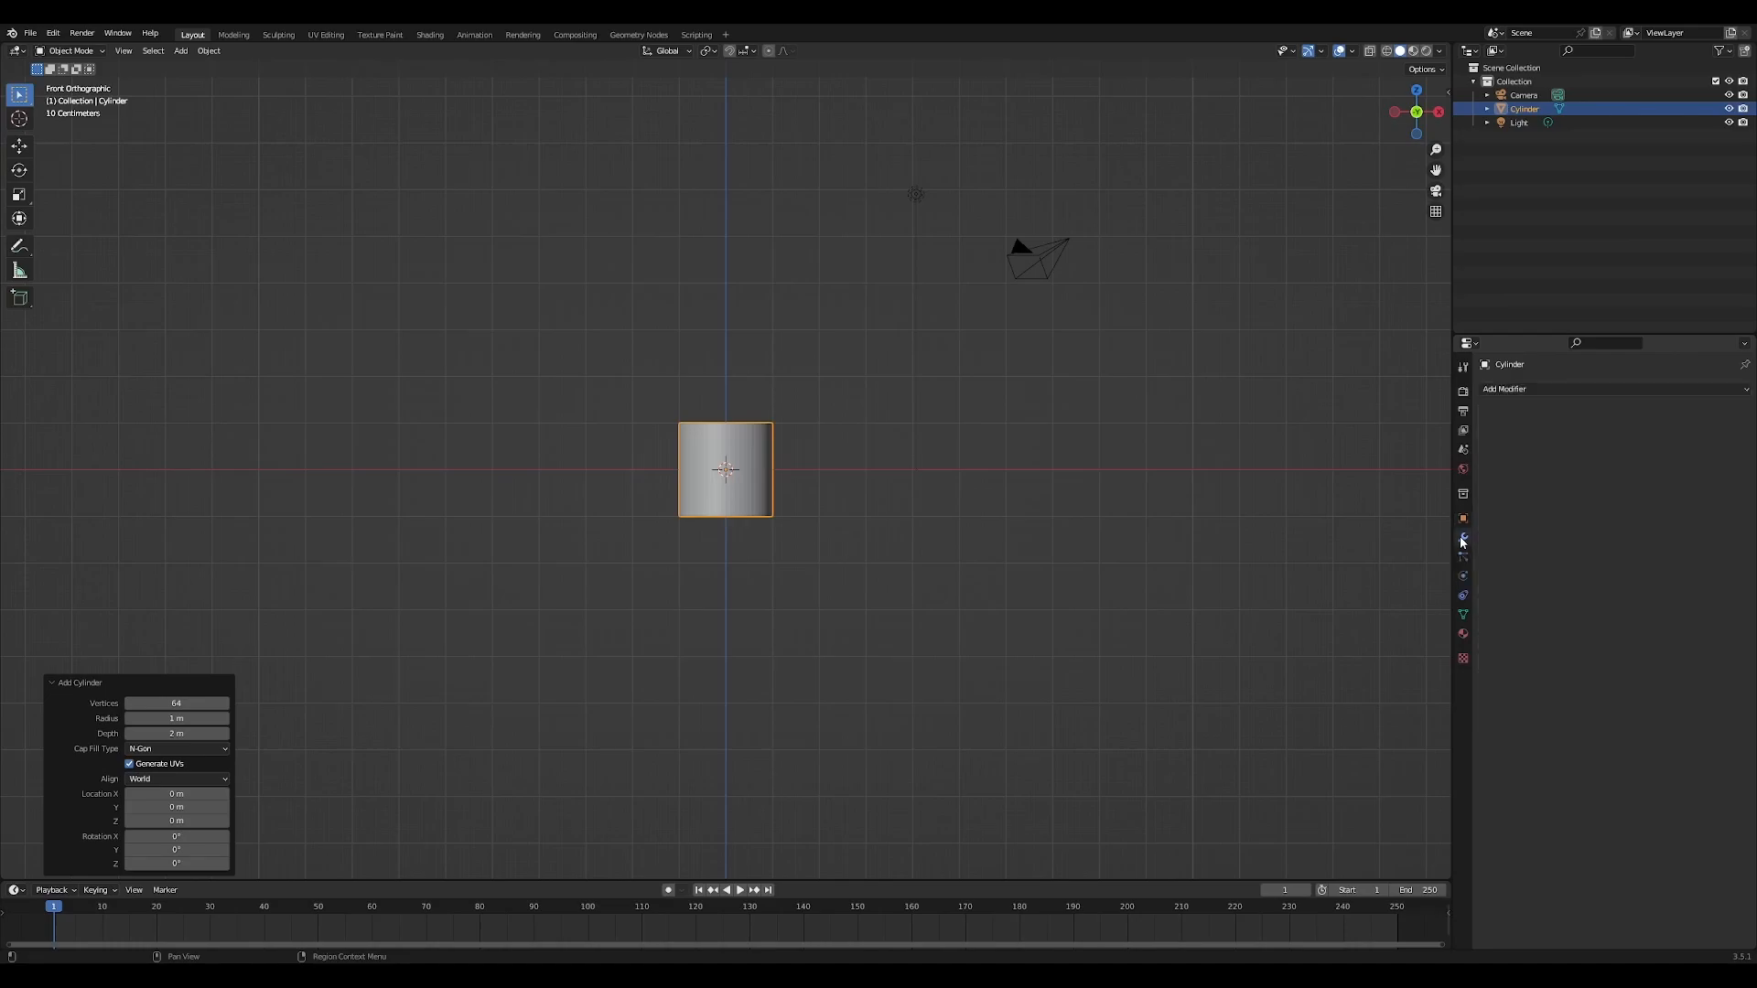
left_click(1548, 394)
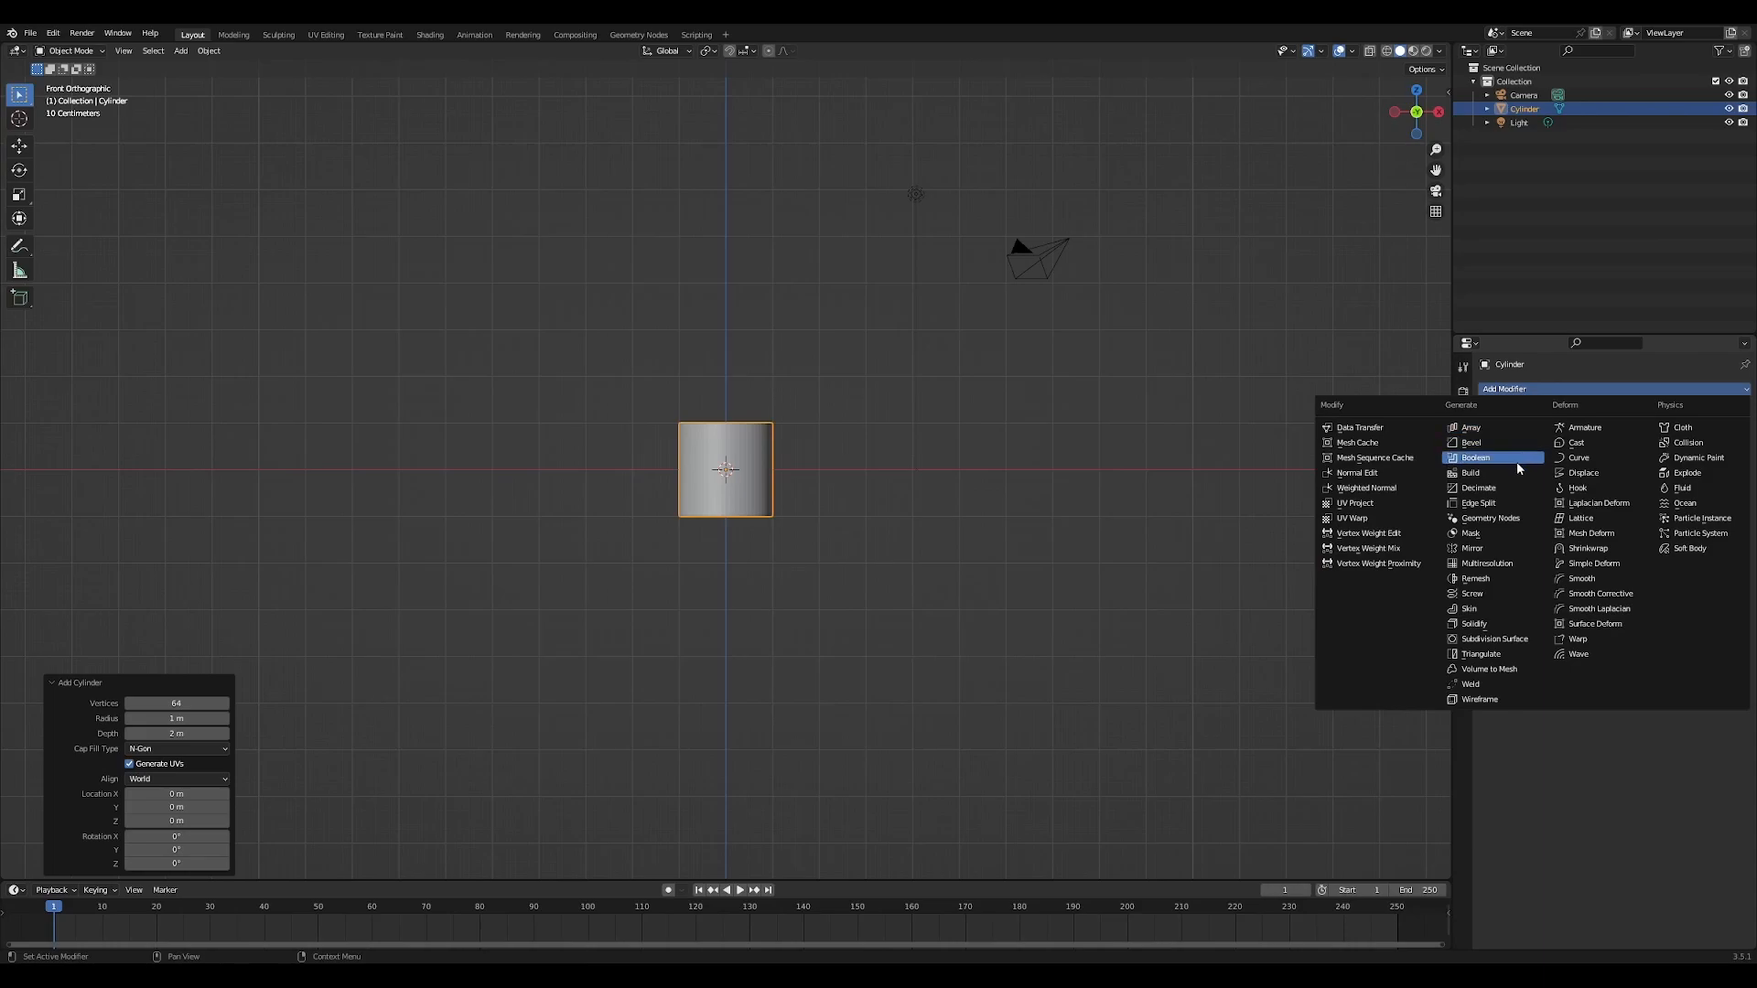
left_click(1510, 549)
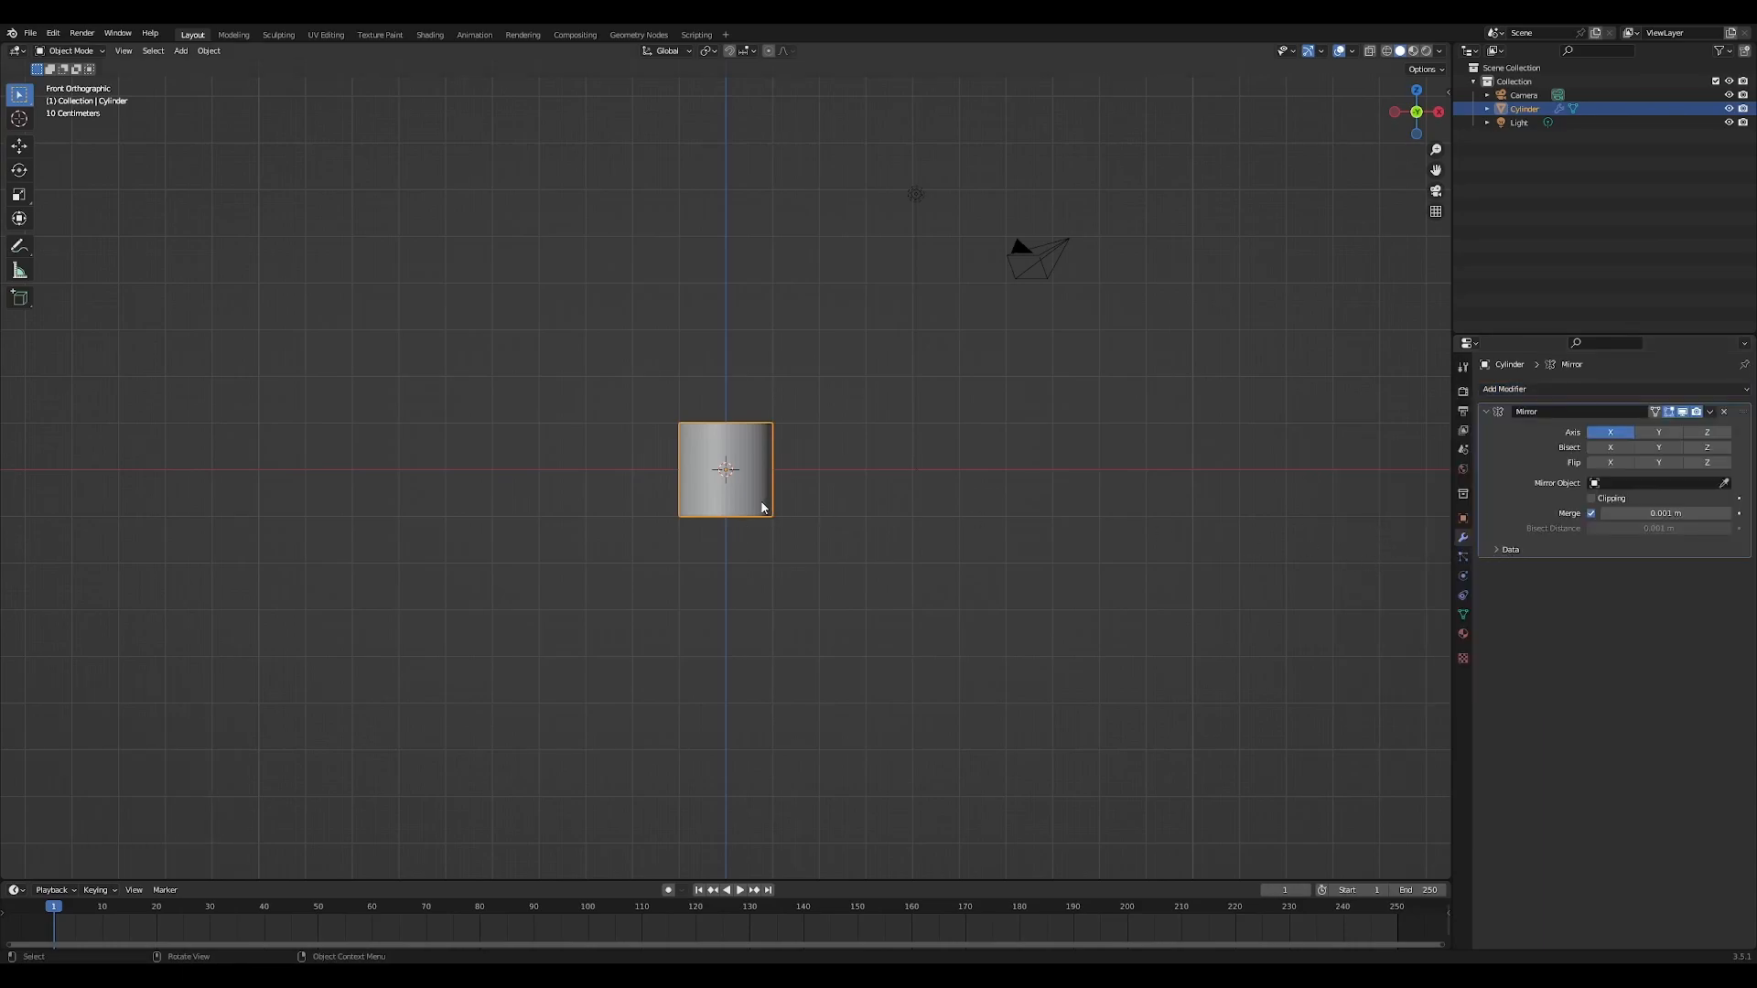
In Edit Mode, move the whole cylinder mesh about -2.03 m along X, away from its mirrored copy
key("Tab")
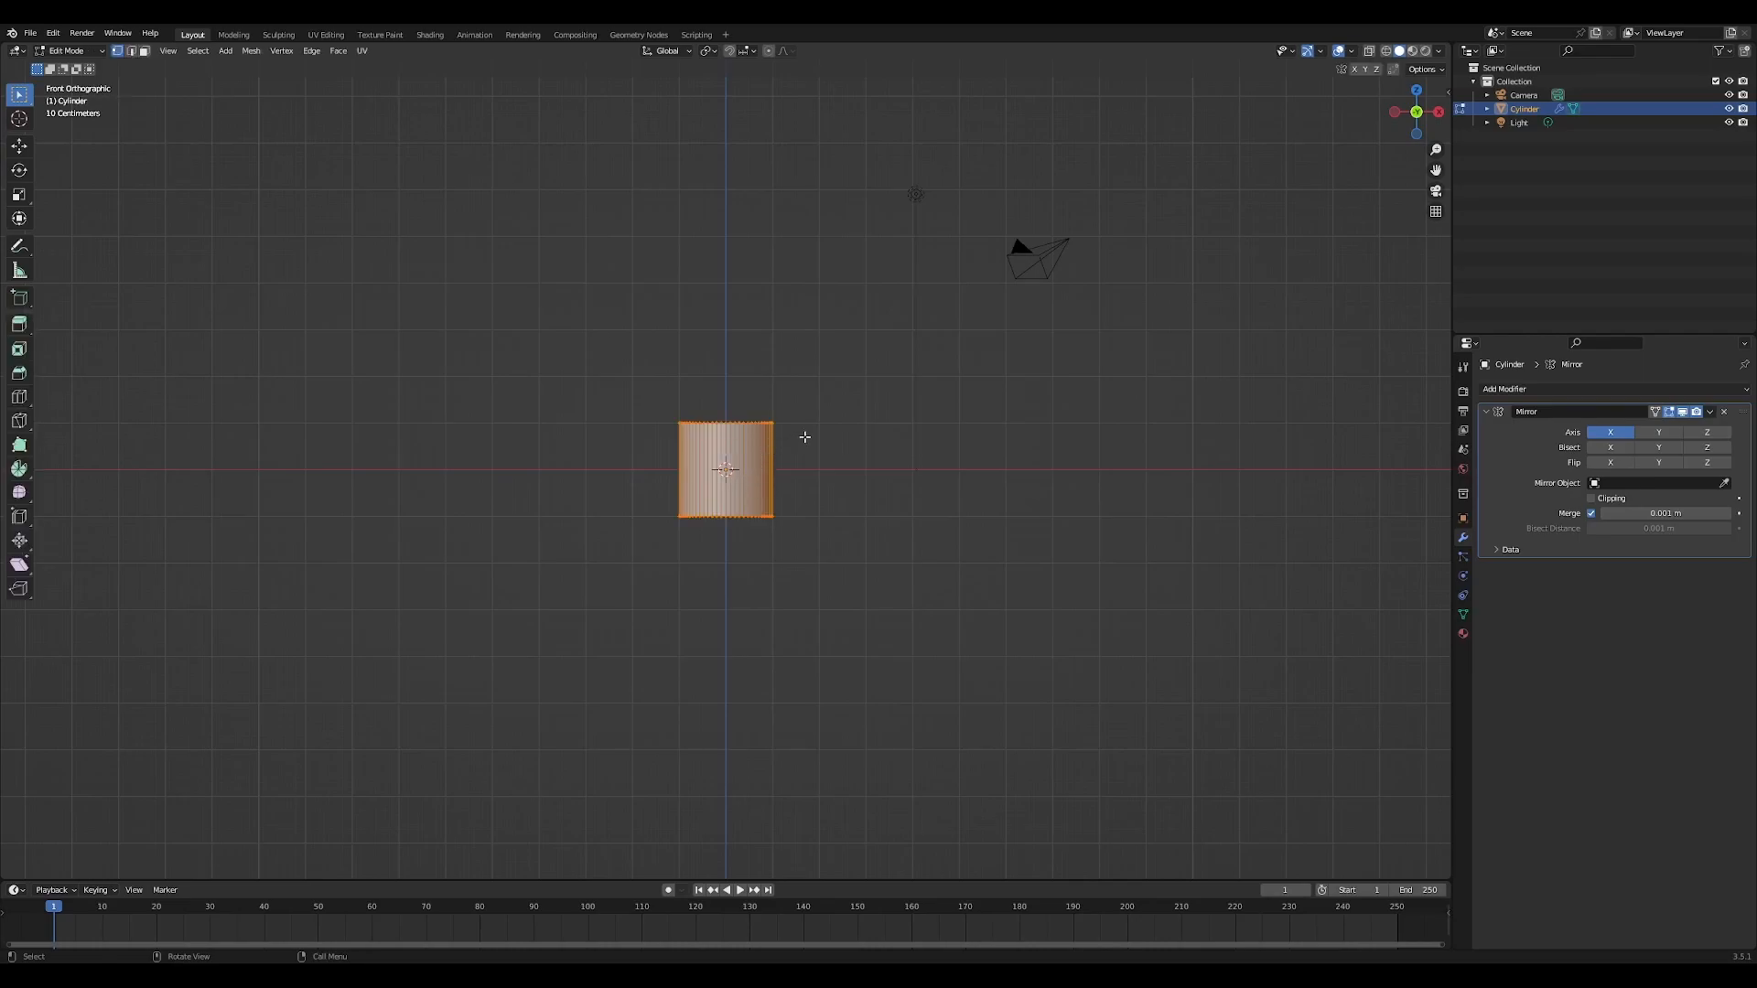
left_click(20, 147)
left_click_drag(781, 471, 681, 483)
scroll(781, 600, "down", 1)
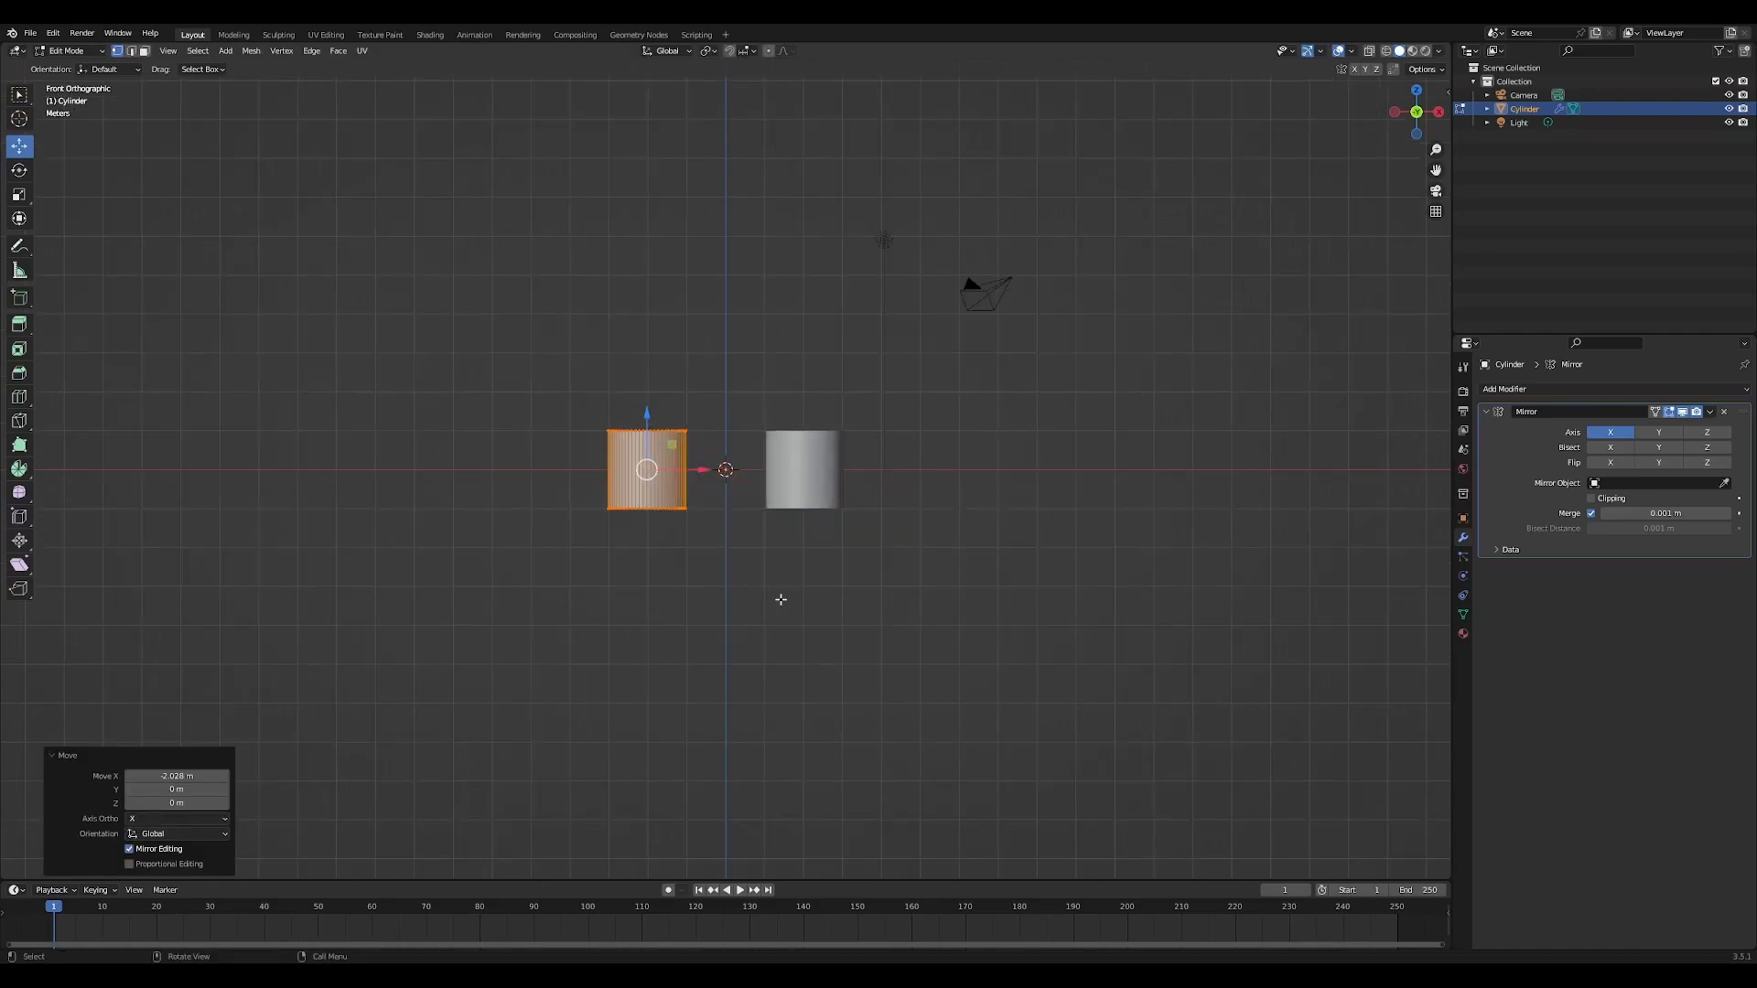
Rotate the cylinder mesh about 48.4° in the front view and scale it uniformly by about 1.48
key("r")
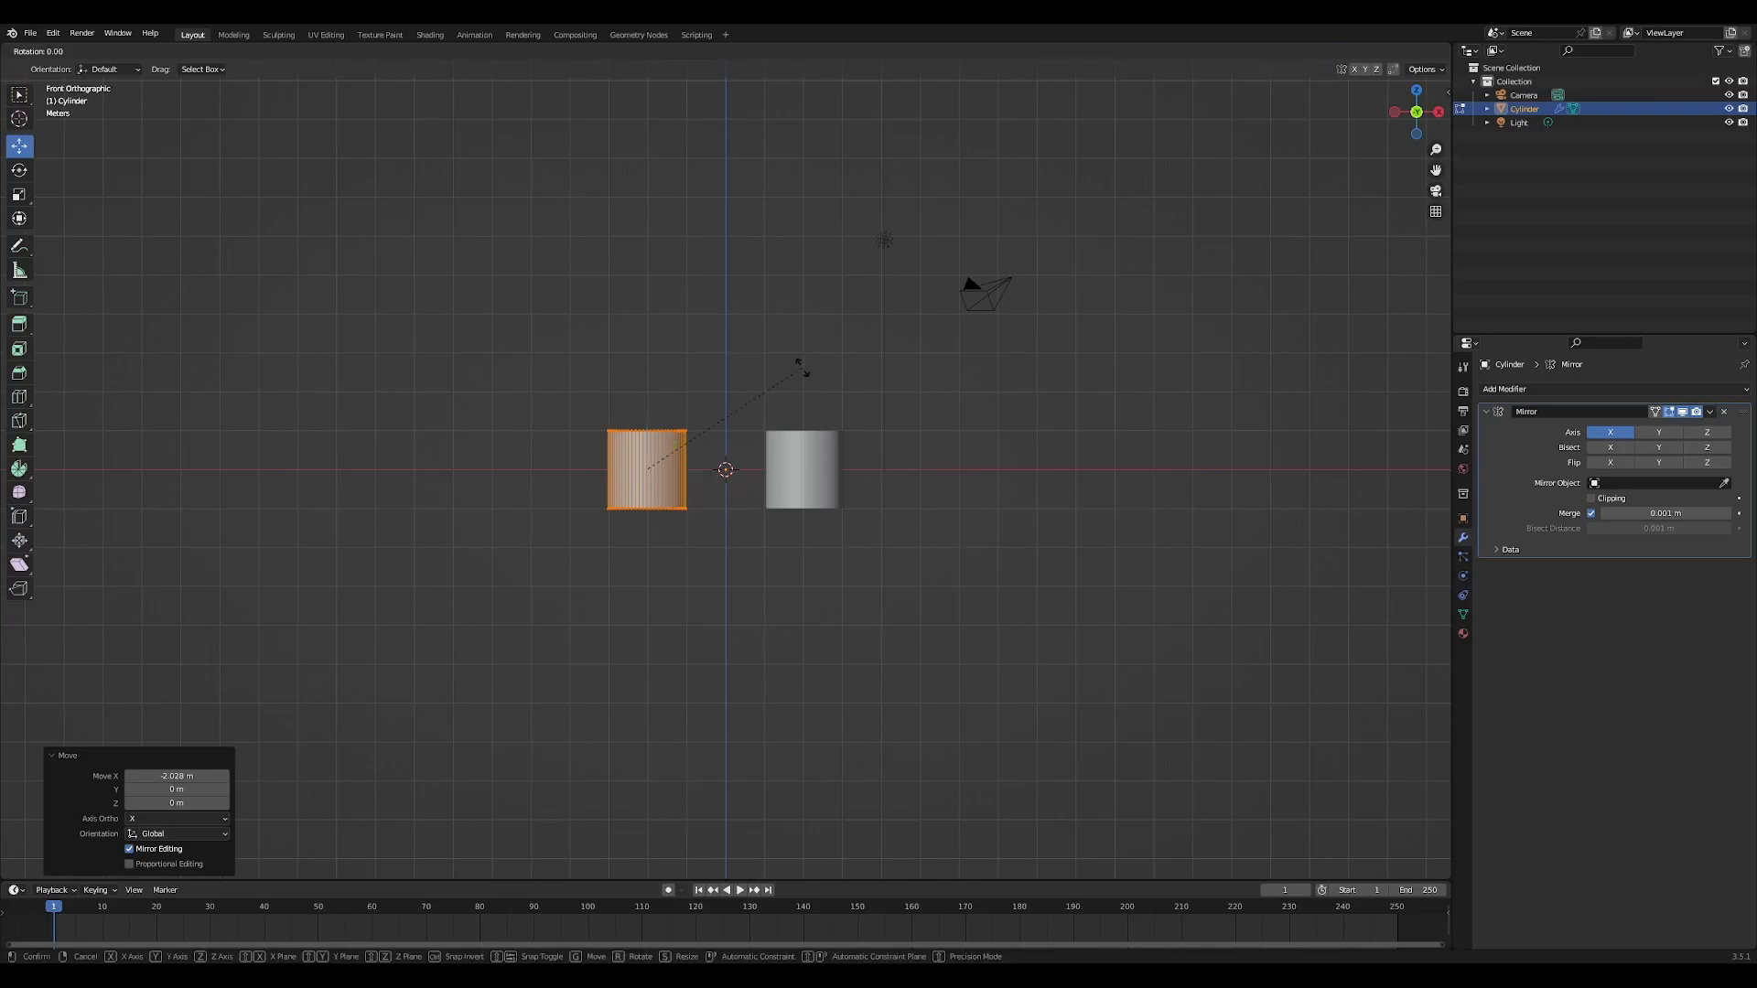
left_click(835, 503)
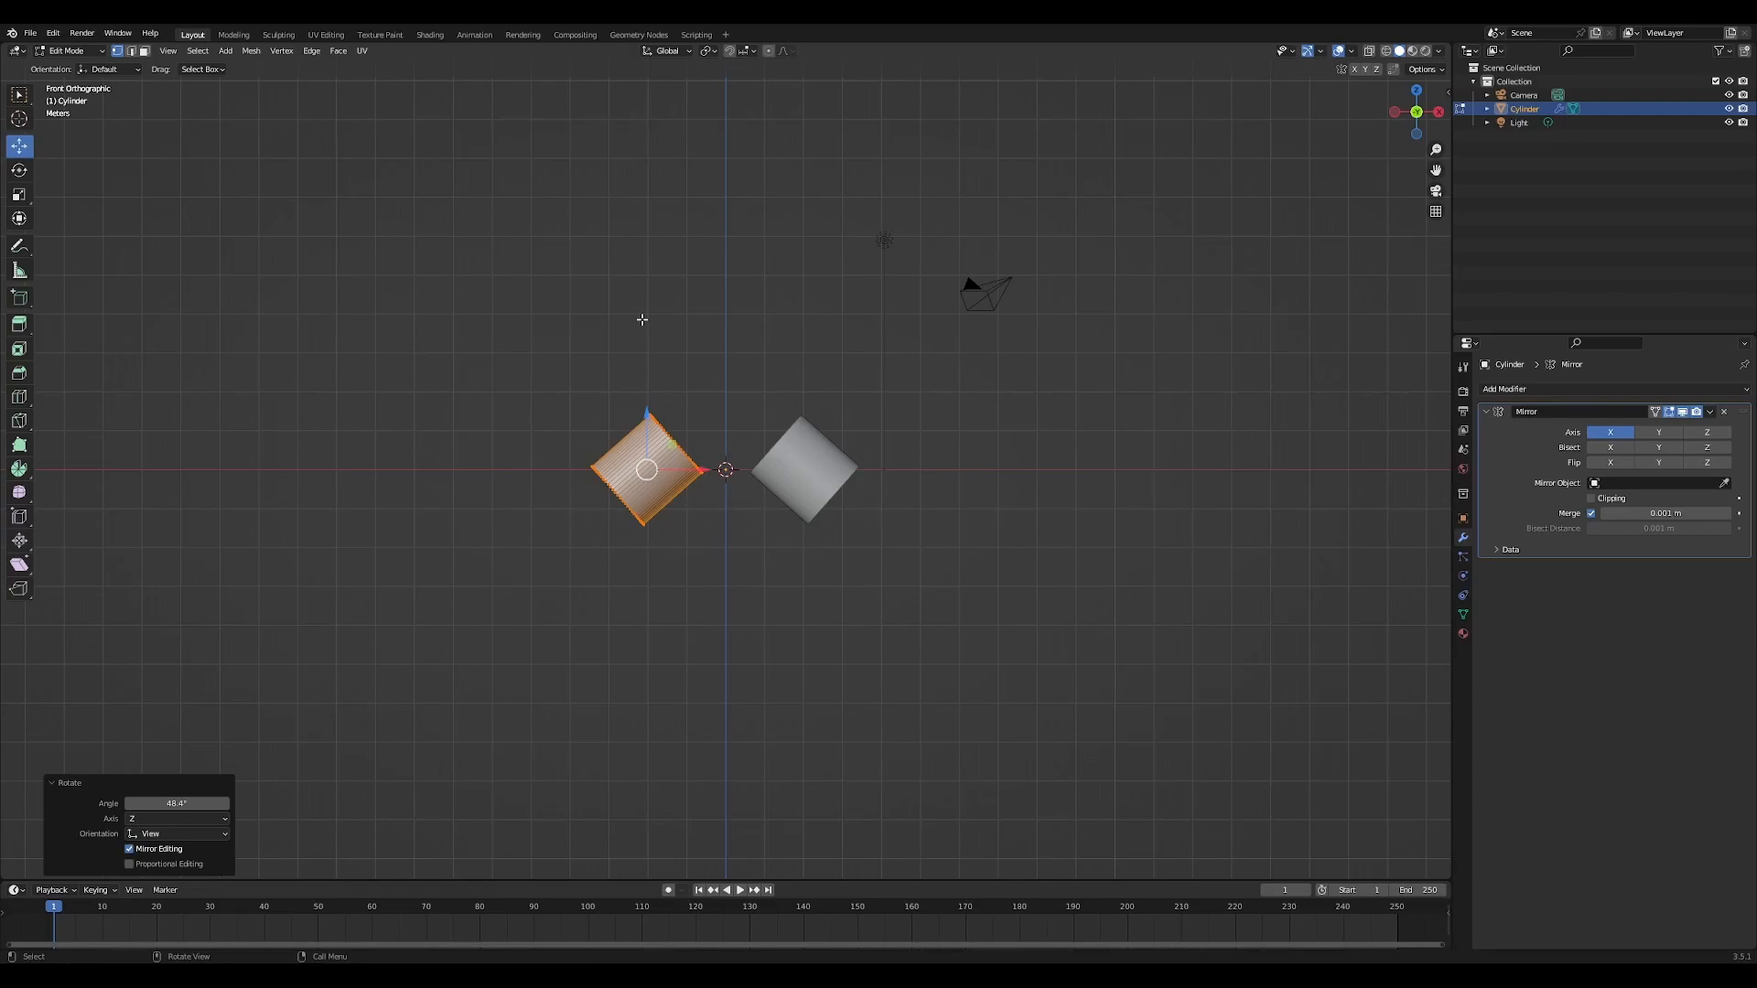
key("s")
left_click(927, 428)
Extrude the cylinder's lower end face about 2.2 m and rotate that face about -14.9° in the front view
middle_click_drag(700, 556, 756, 558)
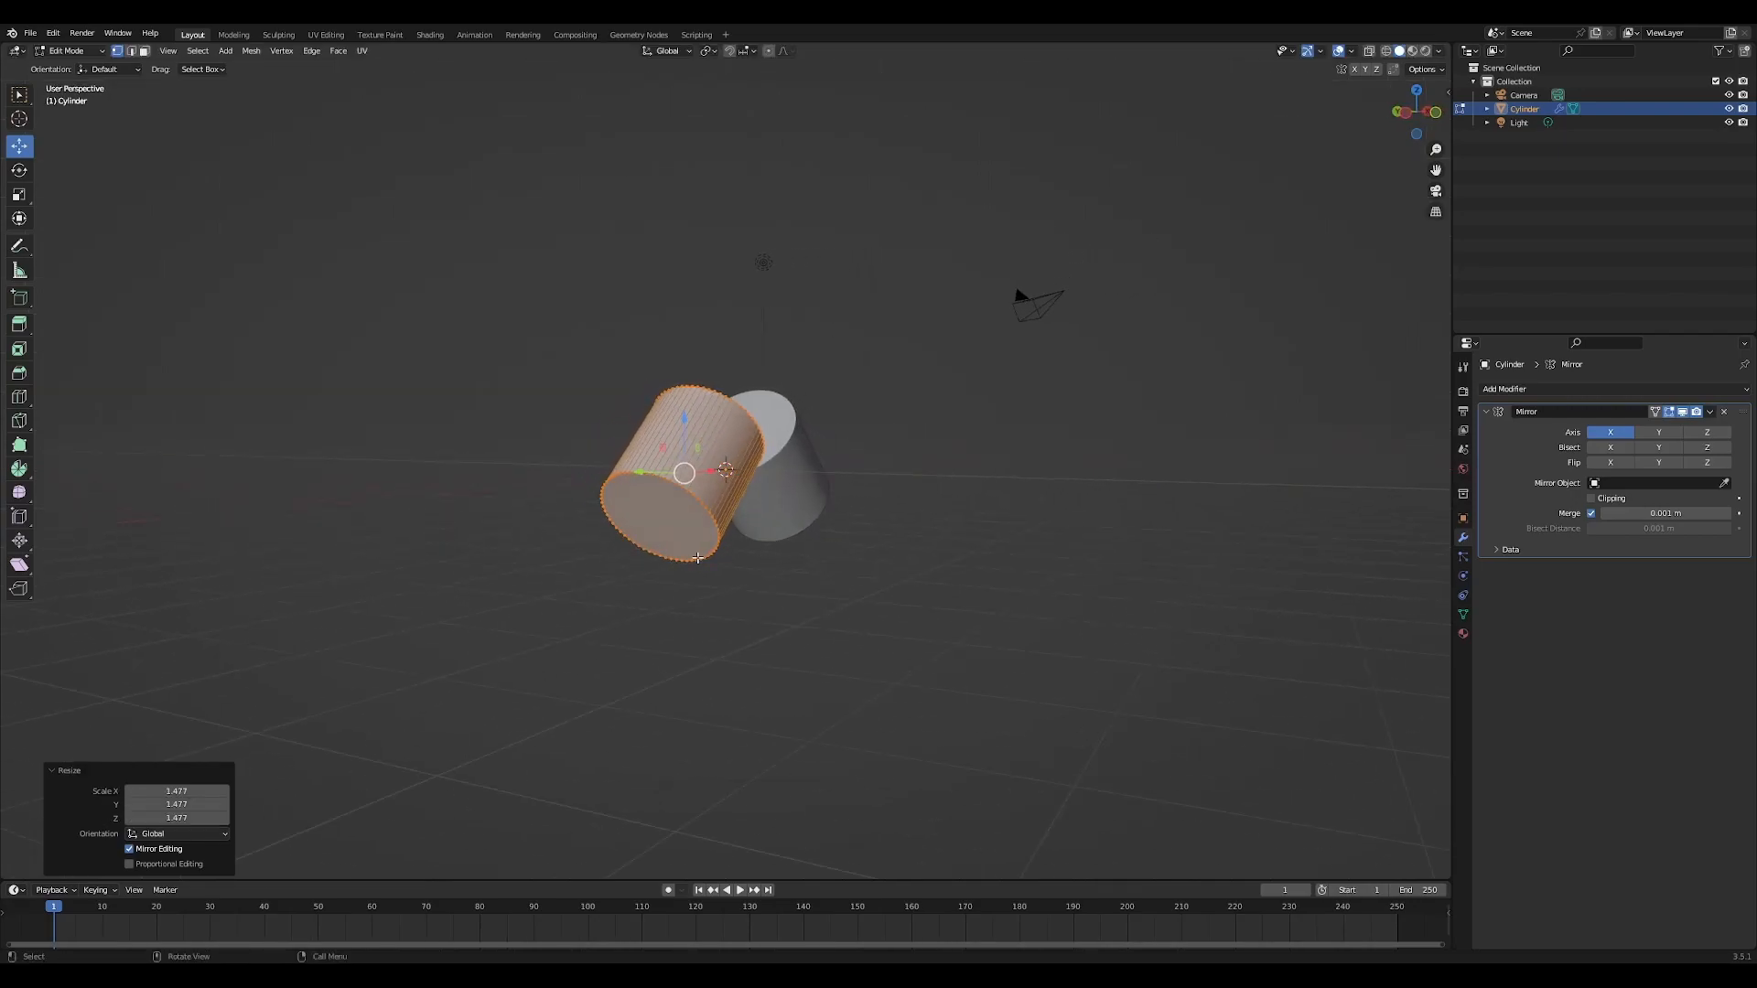
key("3")
left_click(666, 519)
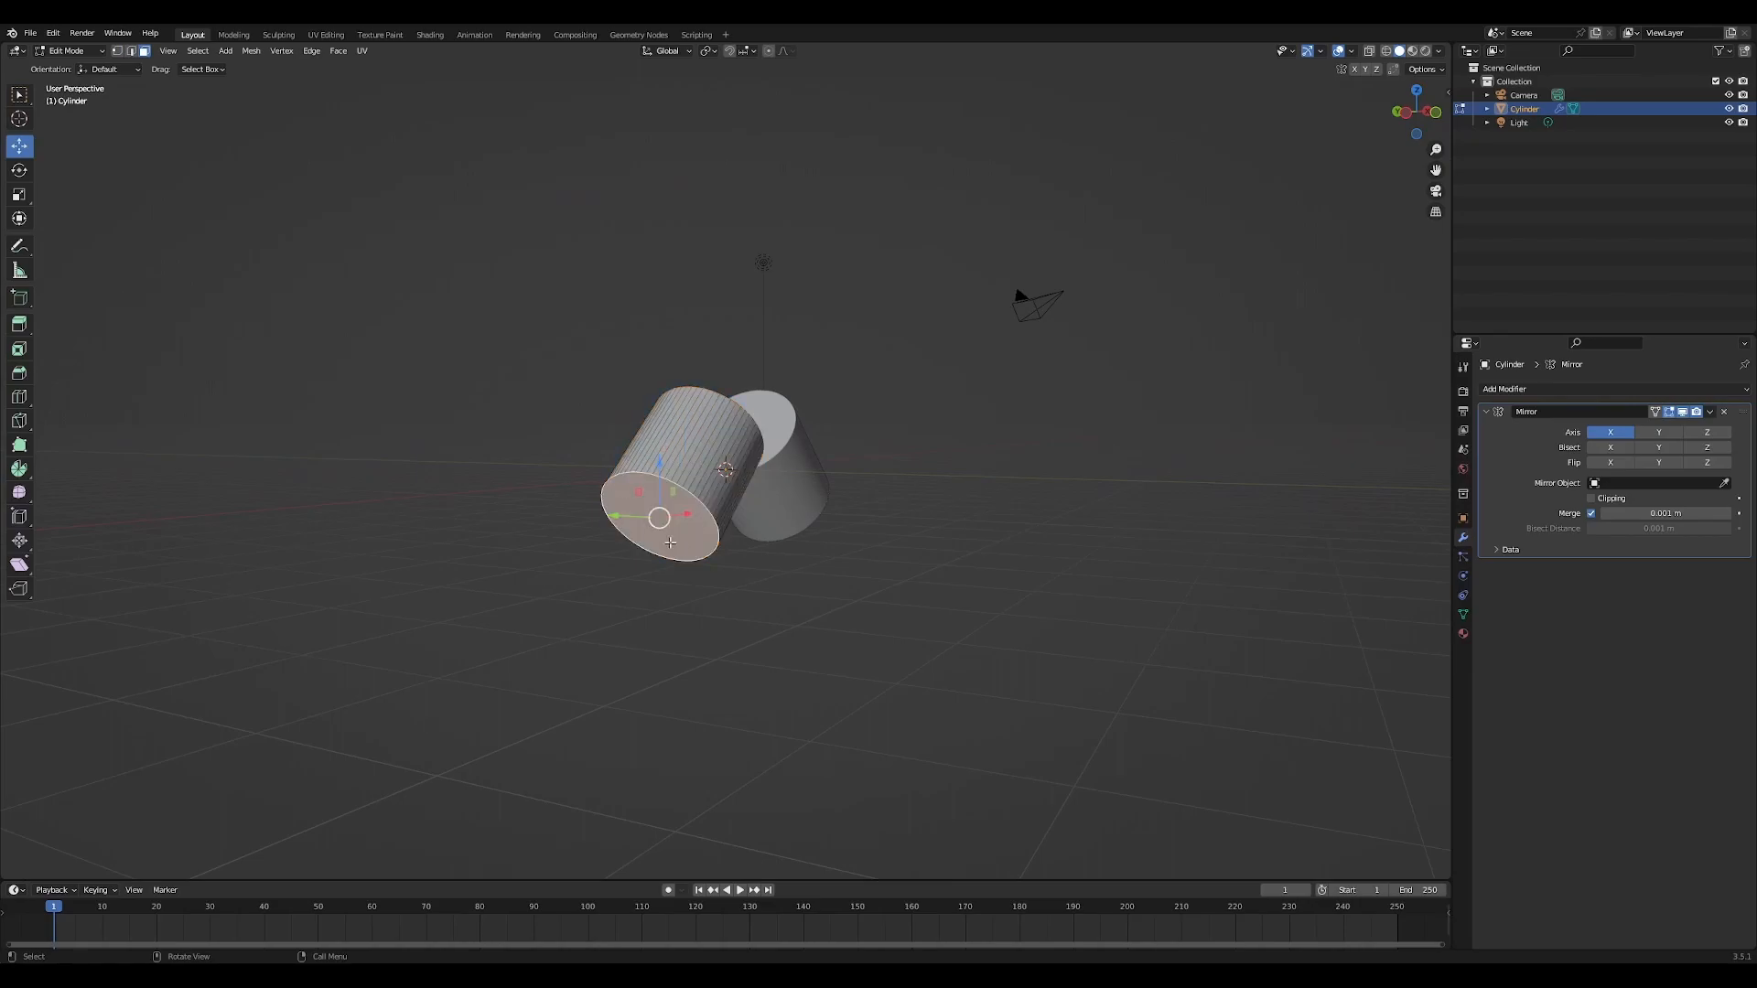
key("KP_1")
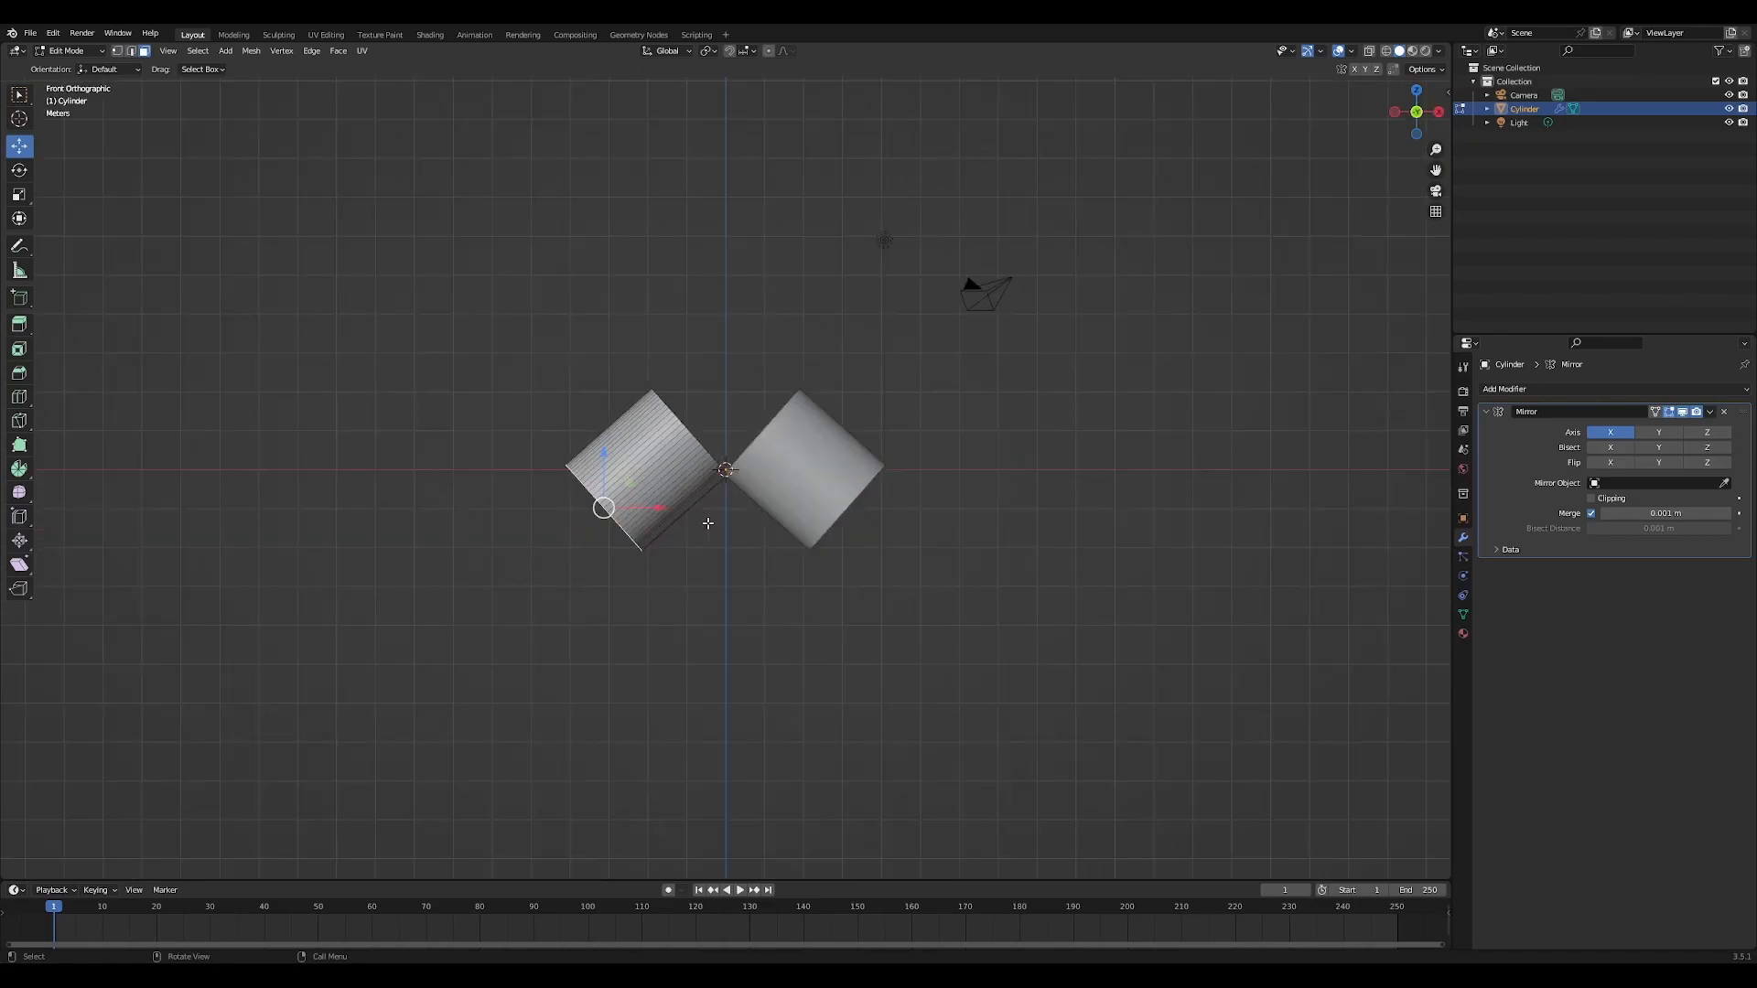
key("e")
left_click(778, 427)
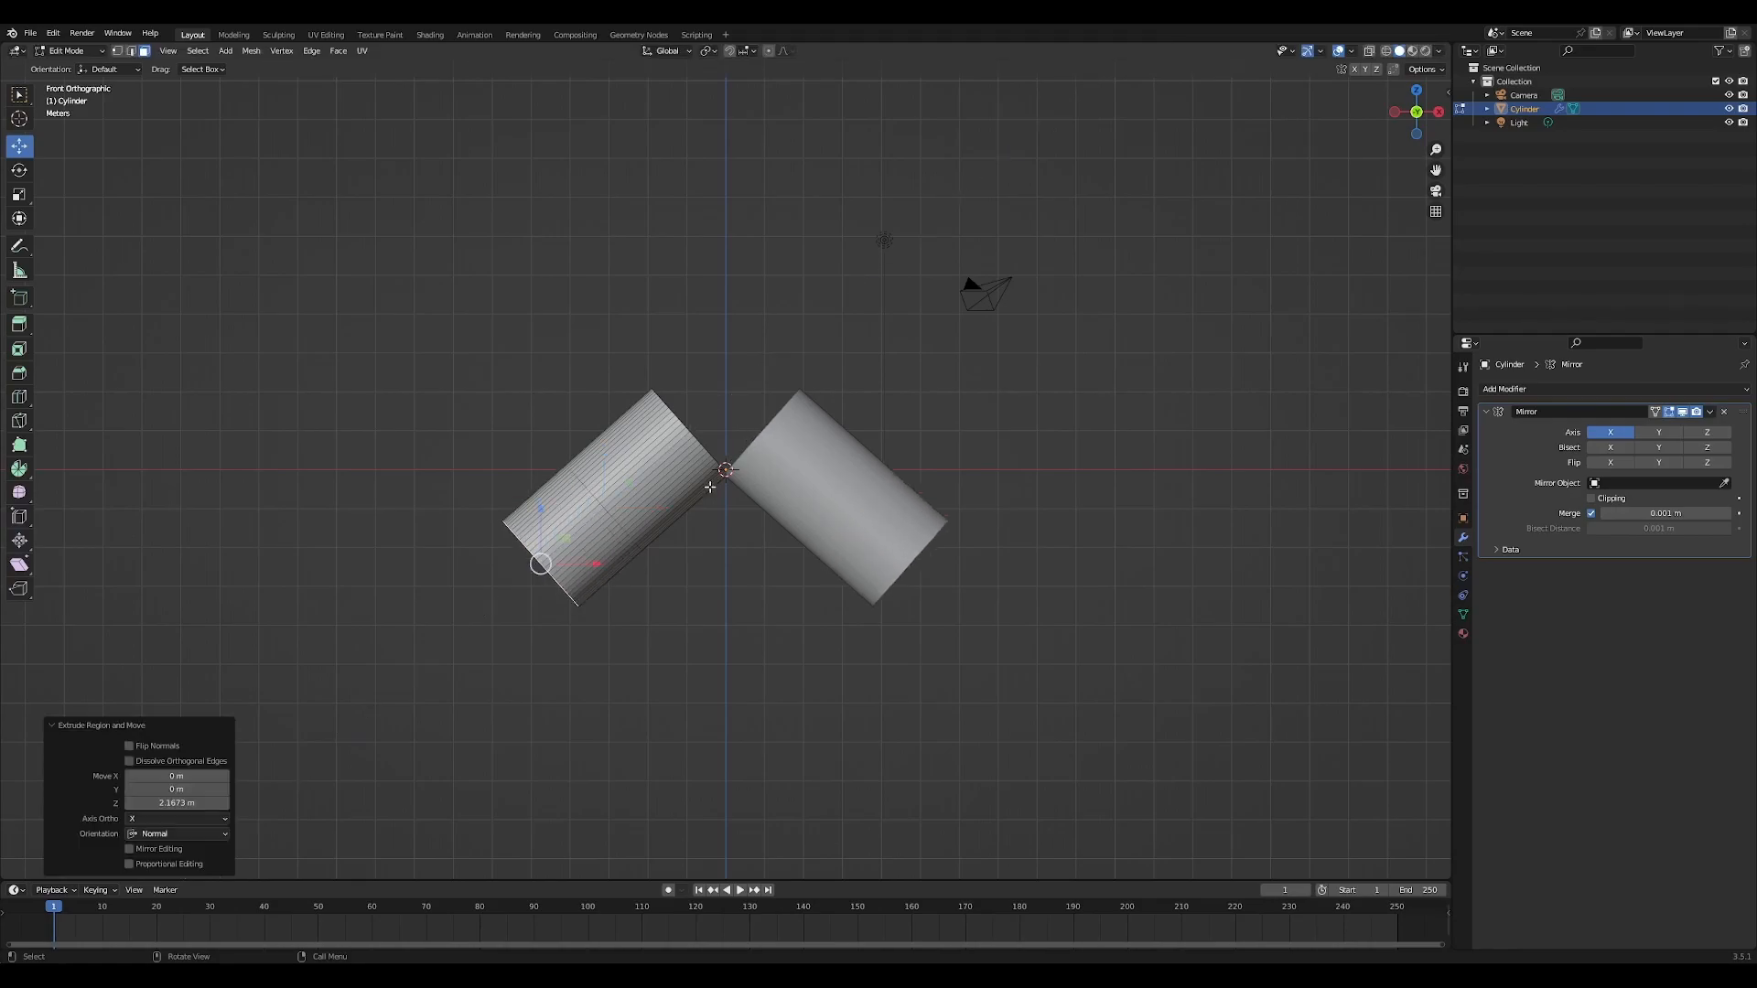
key("r")
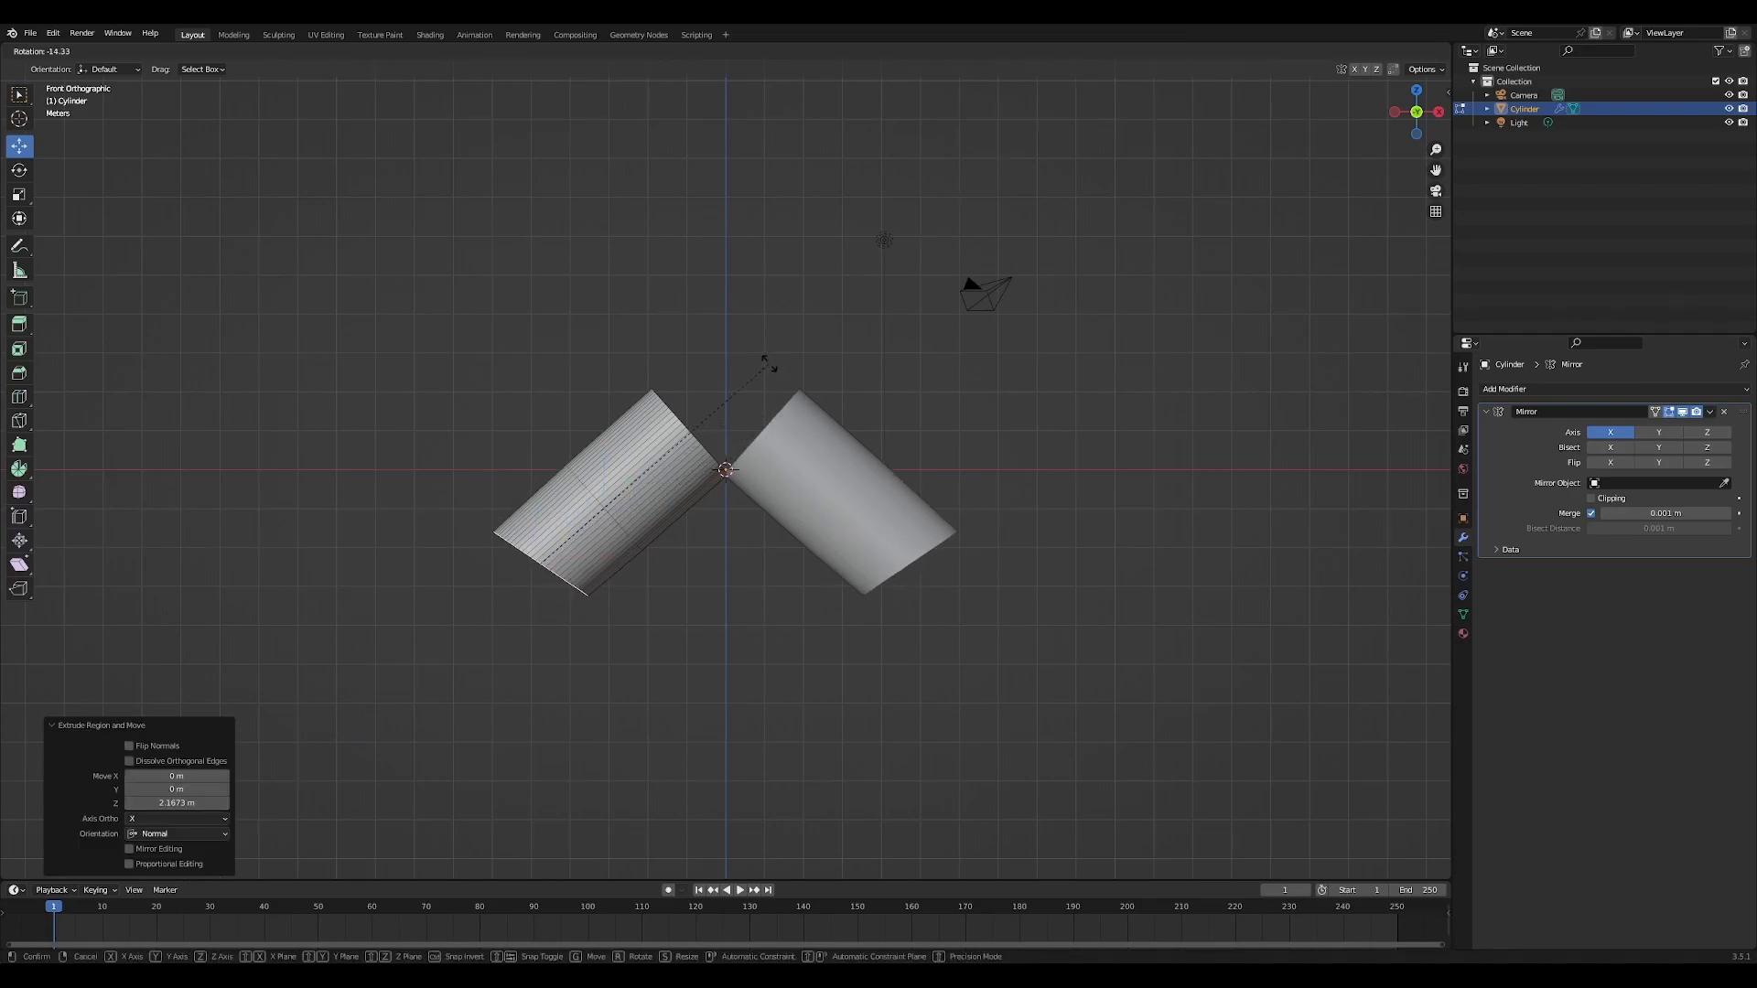
left_click(759, 375)
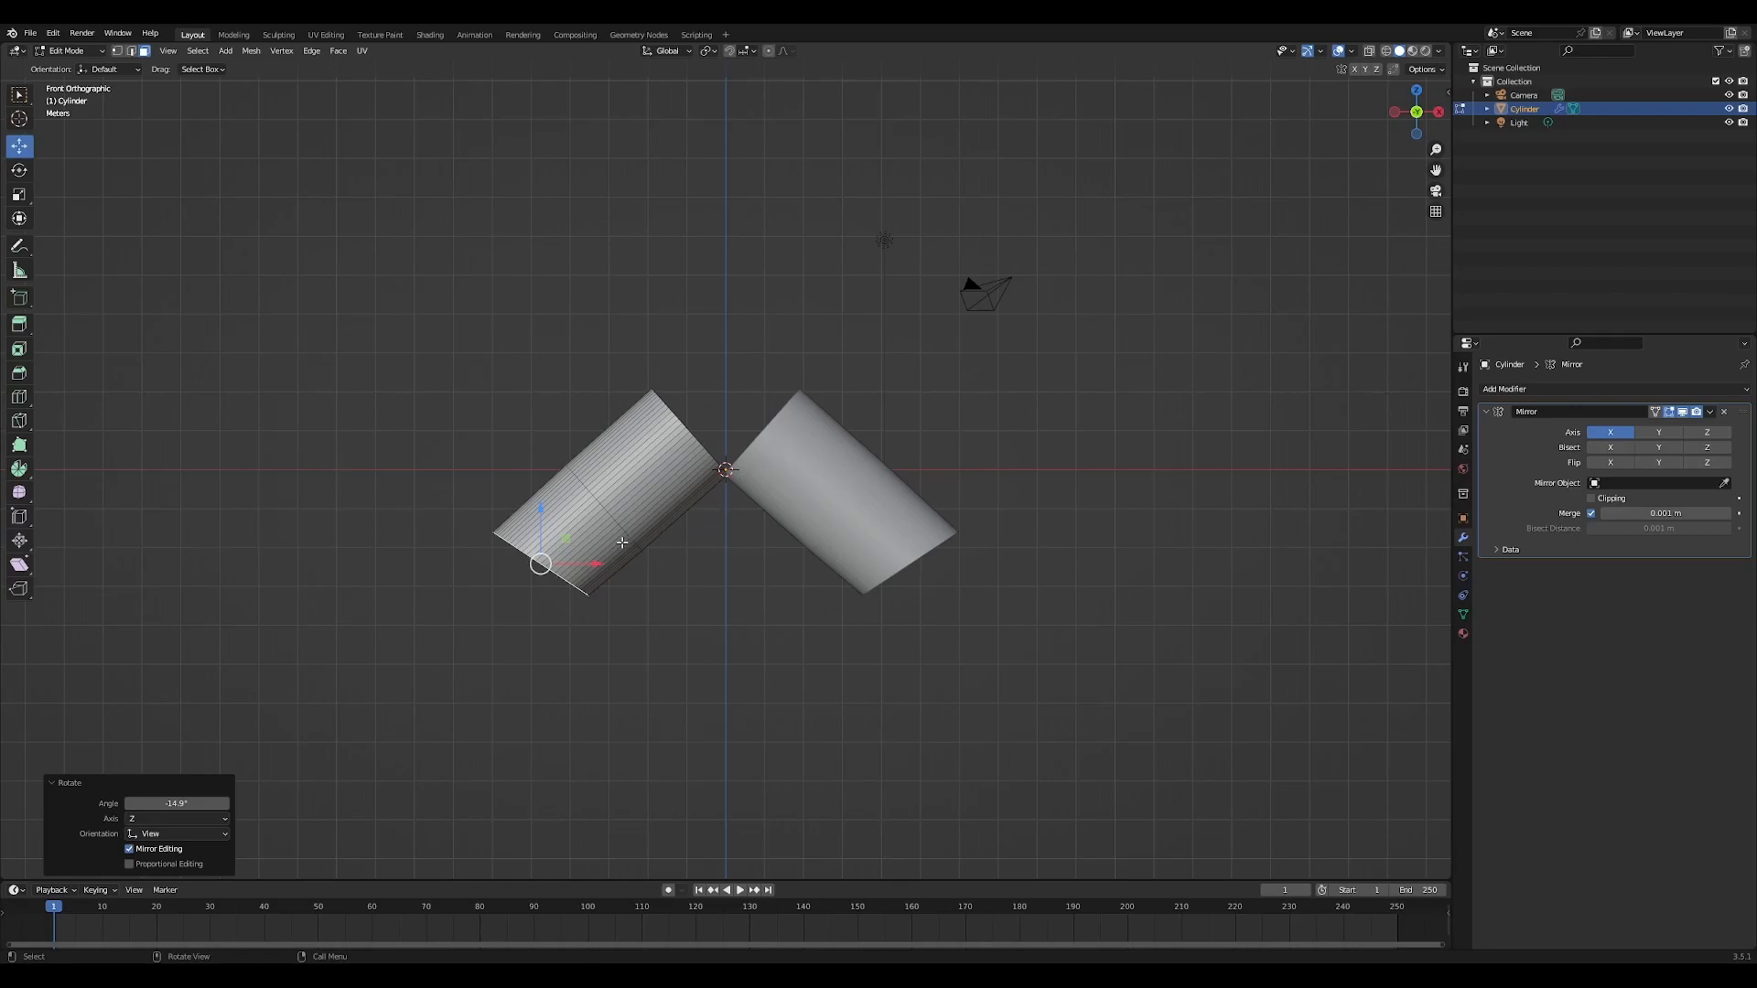
Extrude two more sections from the end face, rotating it about 8.4° after the first and 17.7° after the second
key("e")
left_click(574, 623)
key("r")
left_click(712, 538)
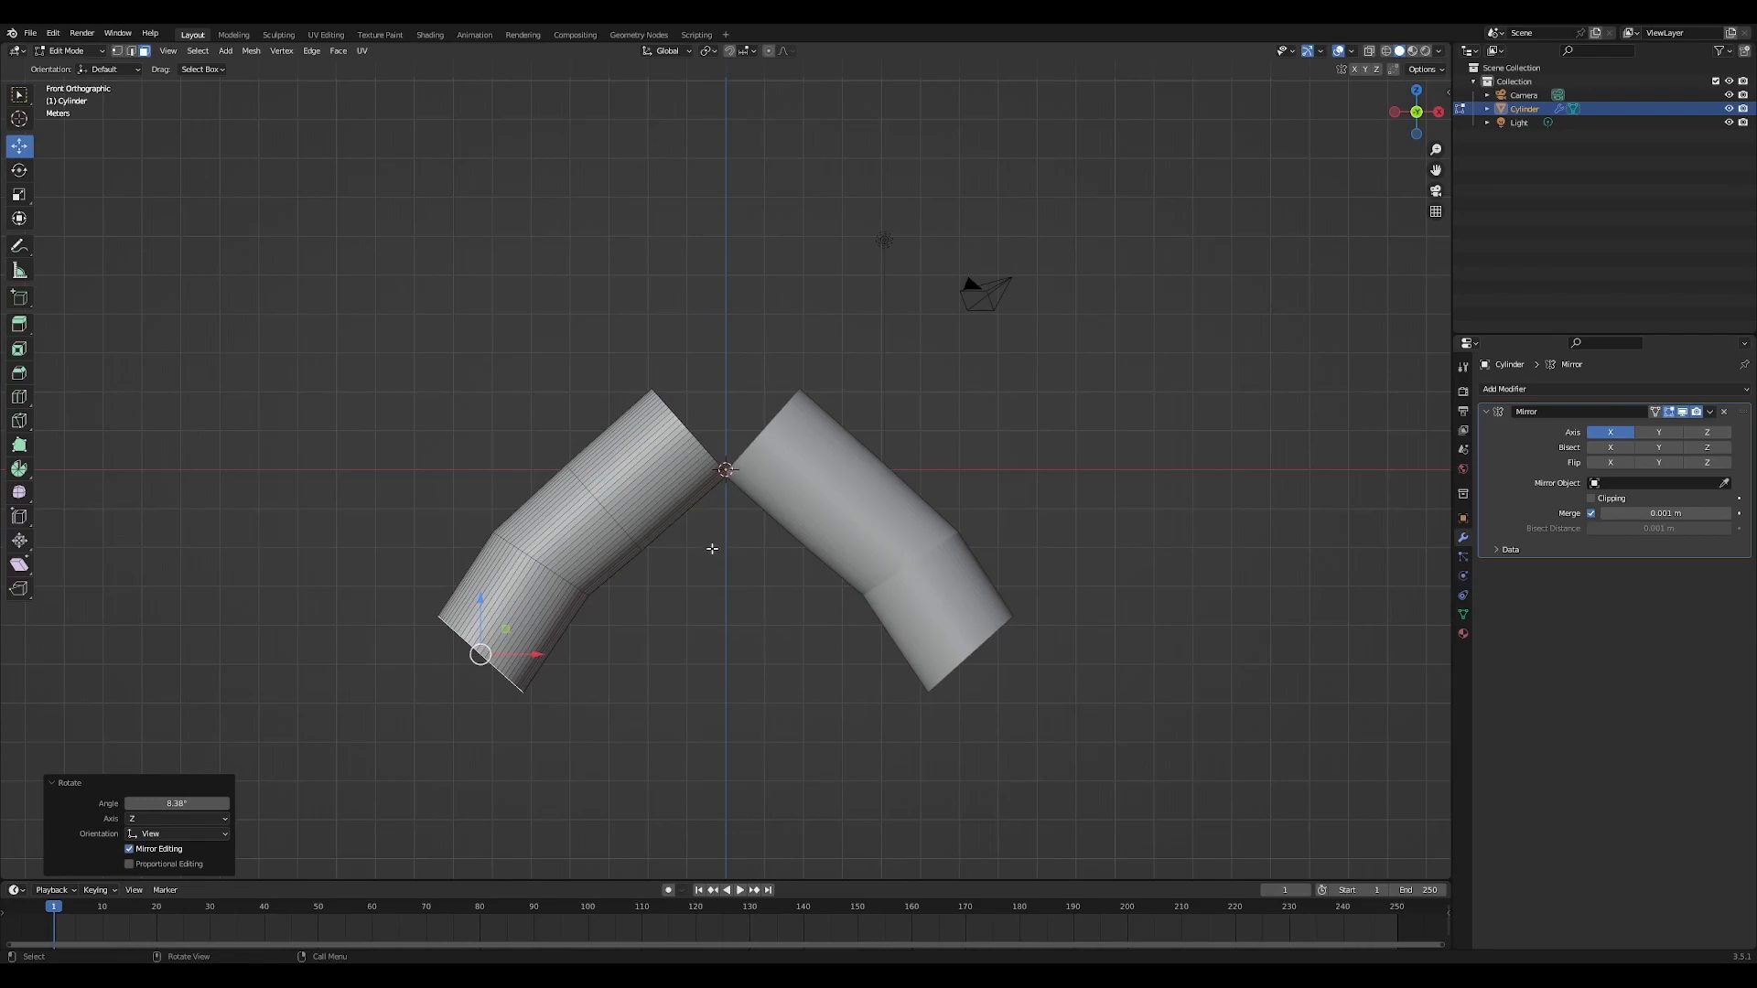
key("e")
left_click(591, 681)
key("r")
left_click(716, 700)
Extrude the end face outward and downward in two sections, rotating the new end about 22° to flatten the curve
scroll(716, 698, "down", 3)
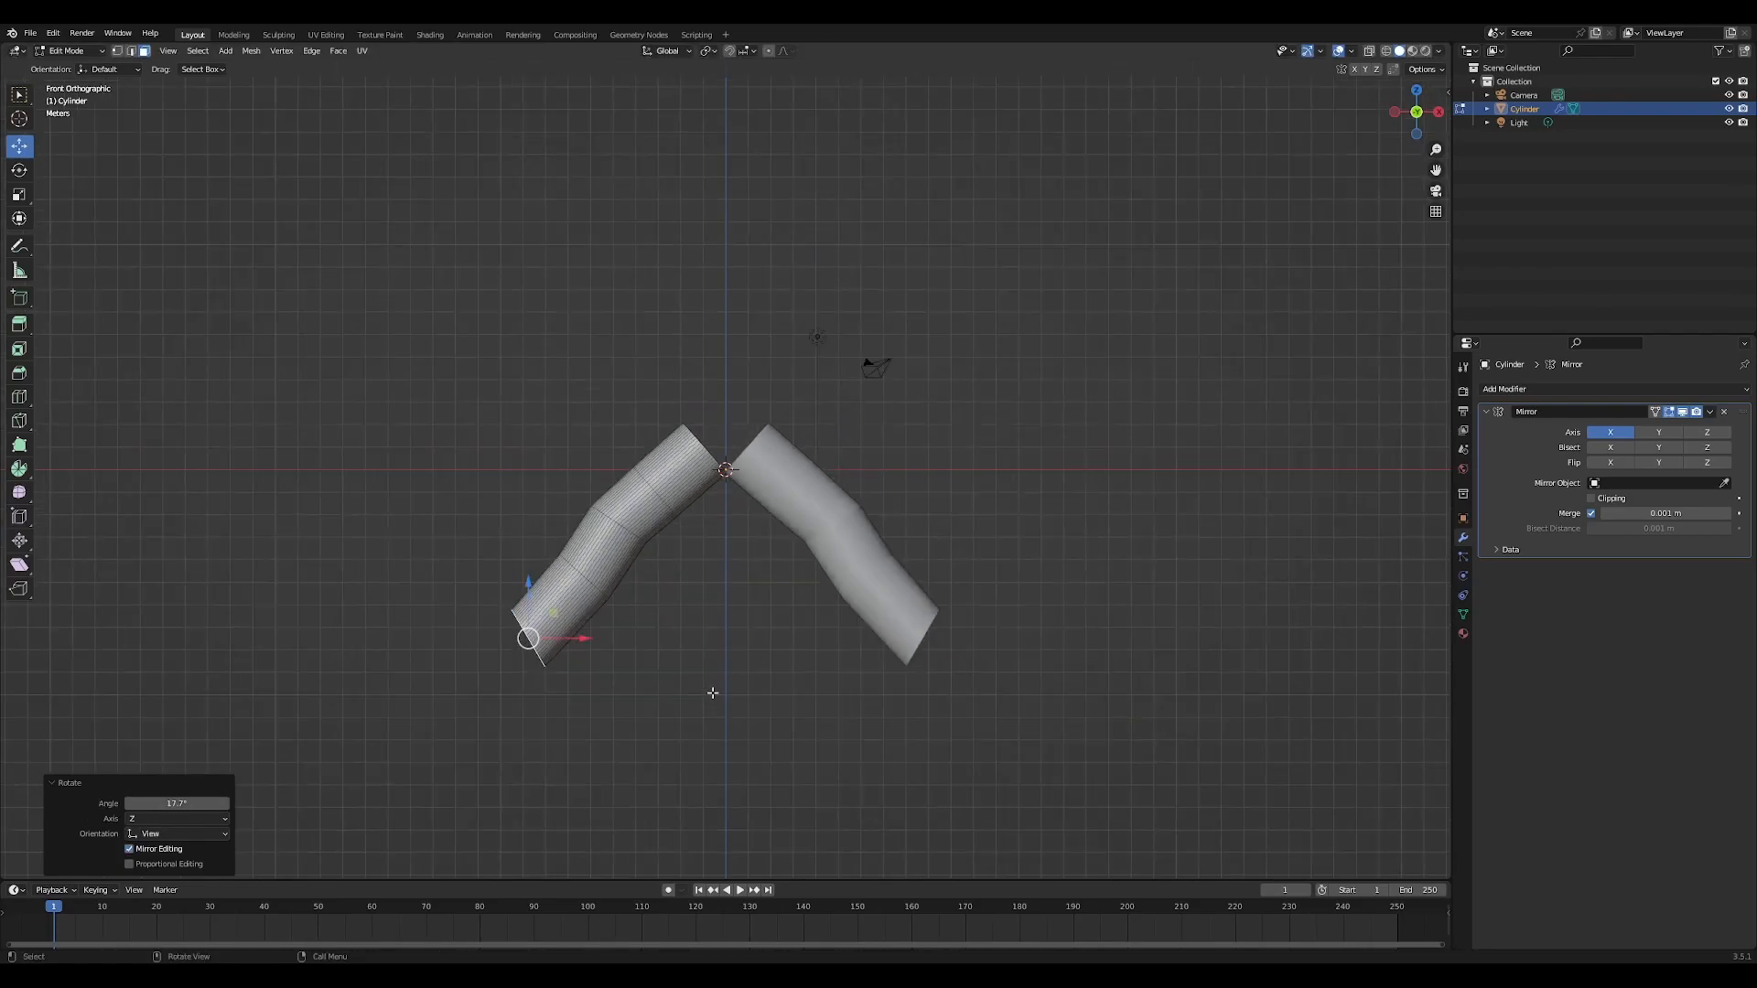
middle_click_drag(693, 665, 835, 617, "shift")
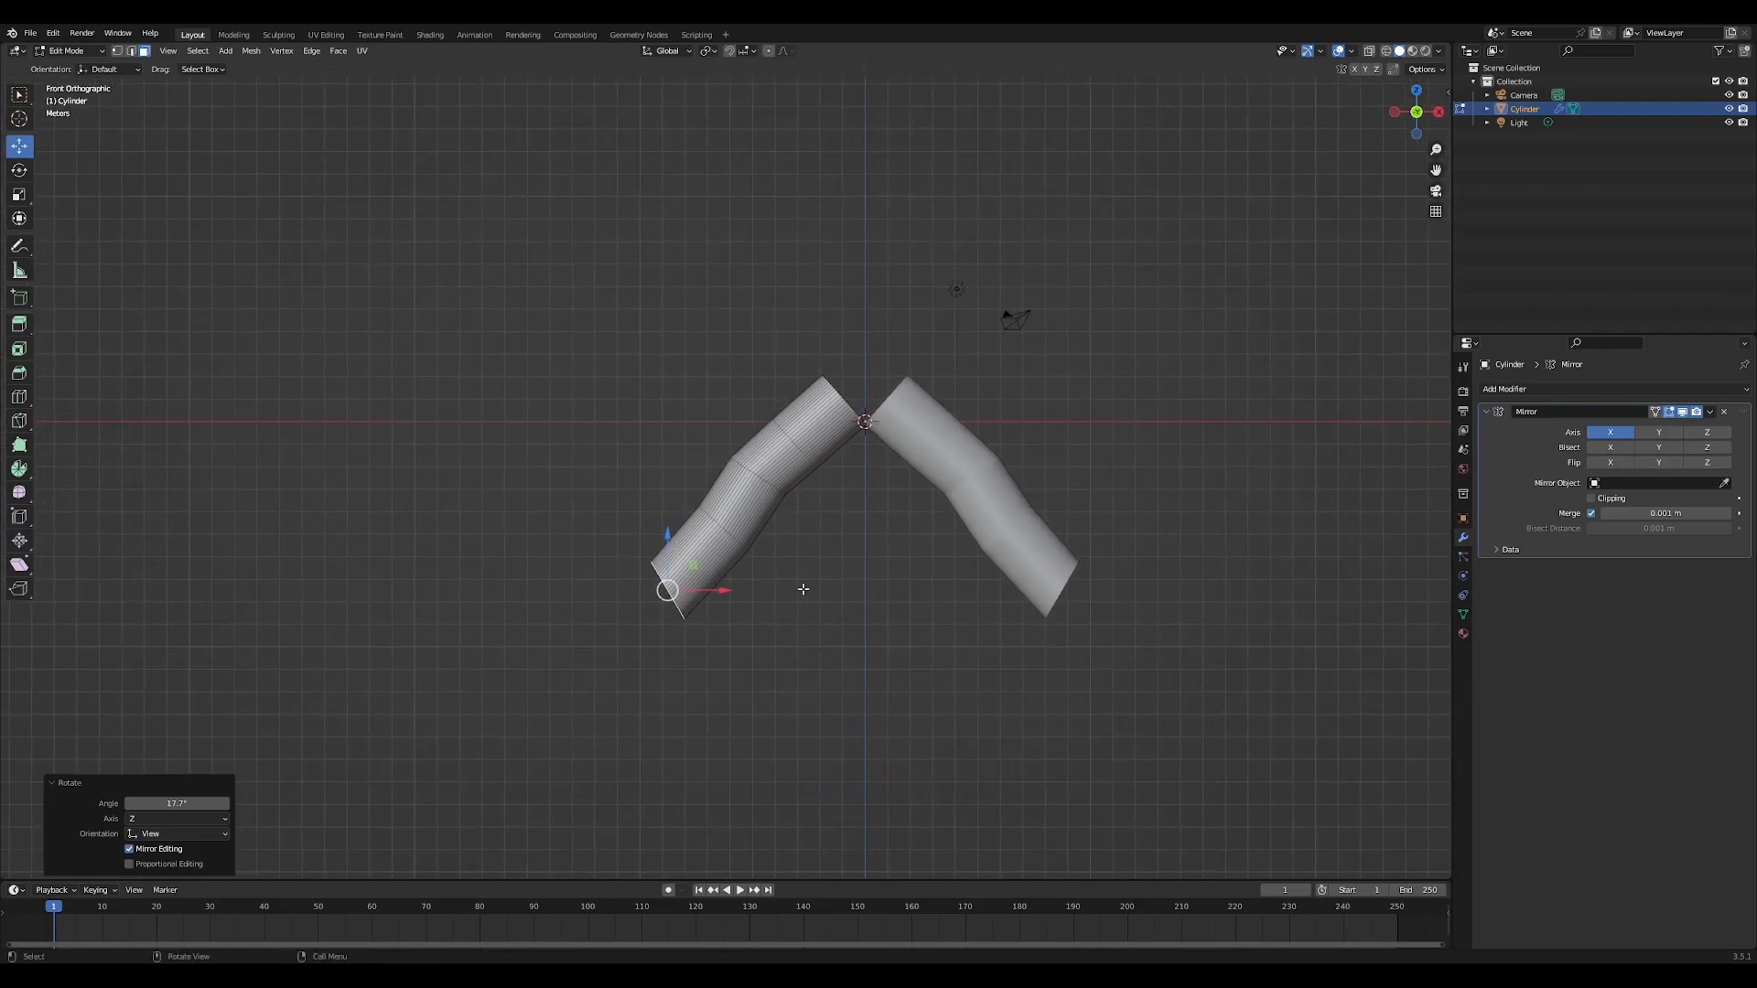
key("e")
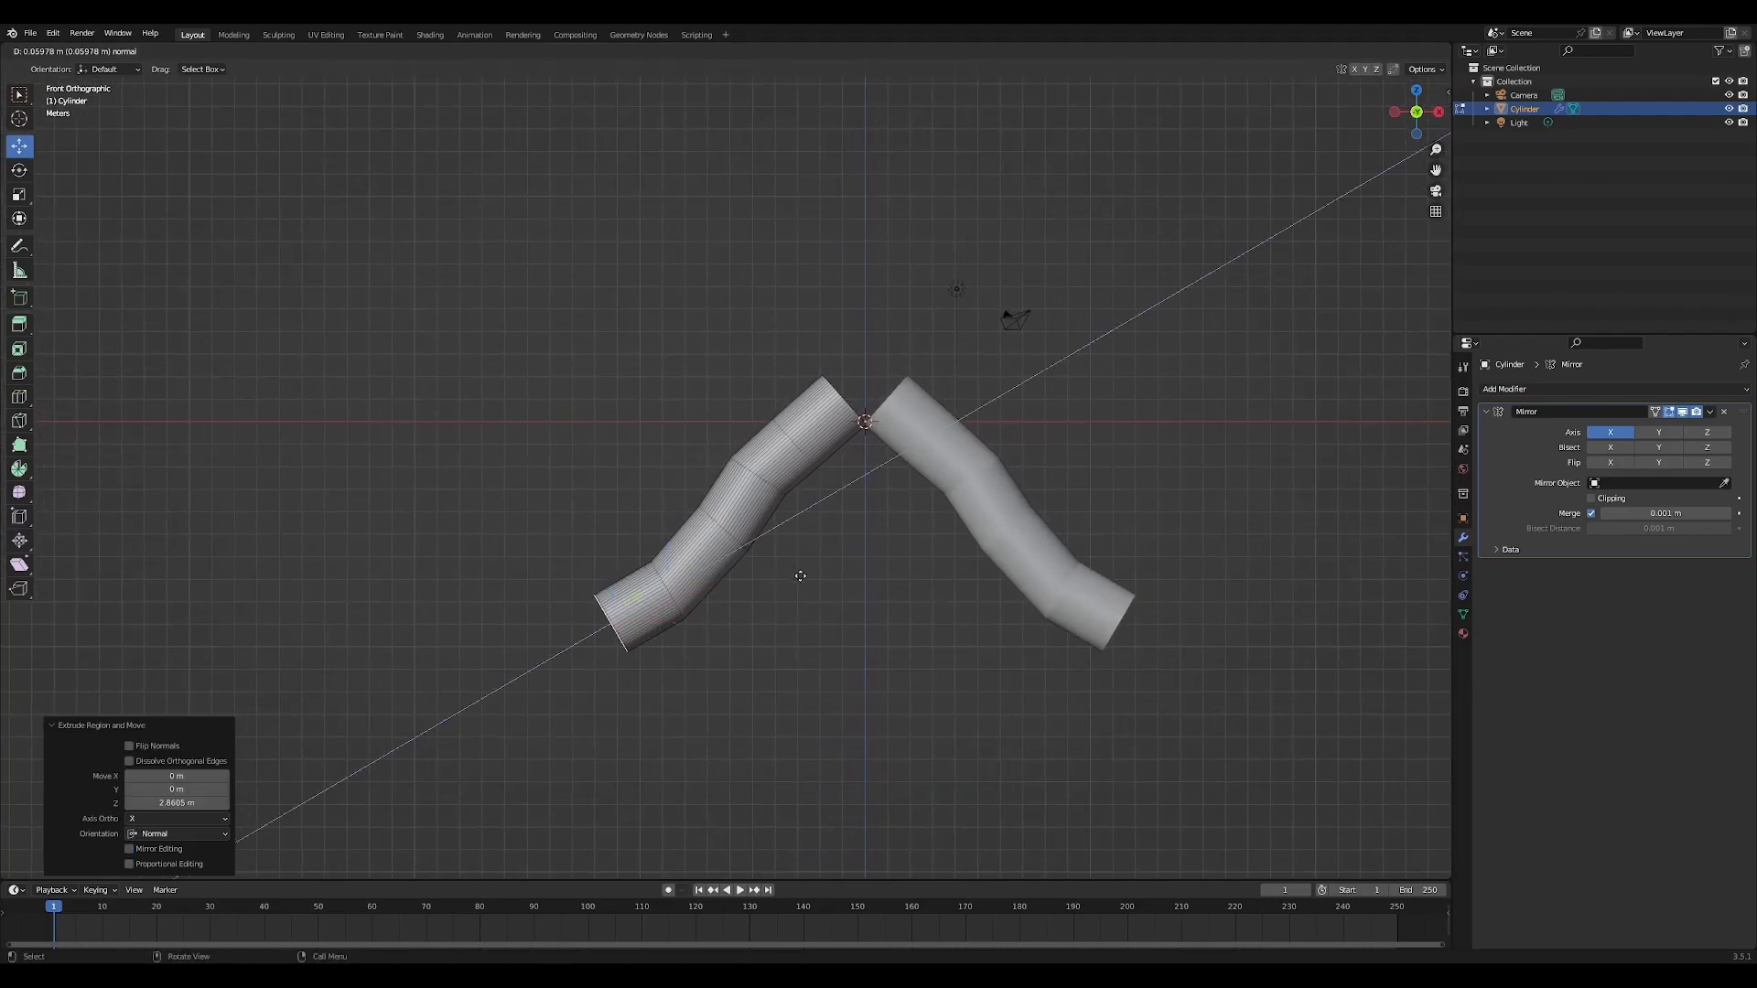
left_click(780, 650)
key("r")
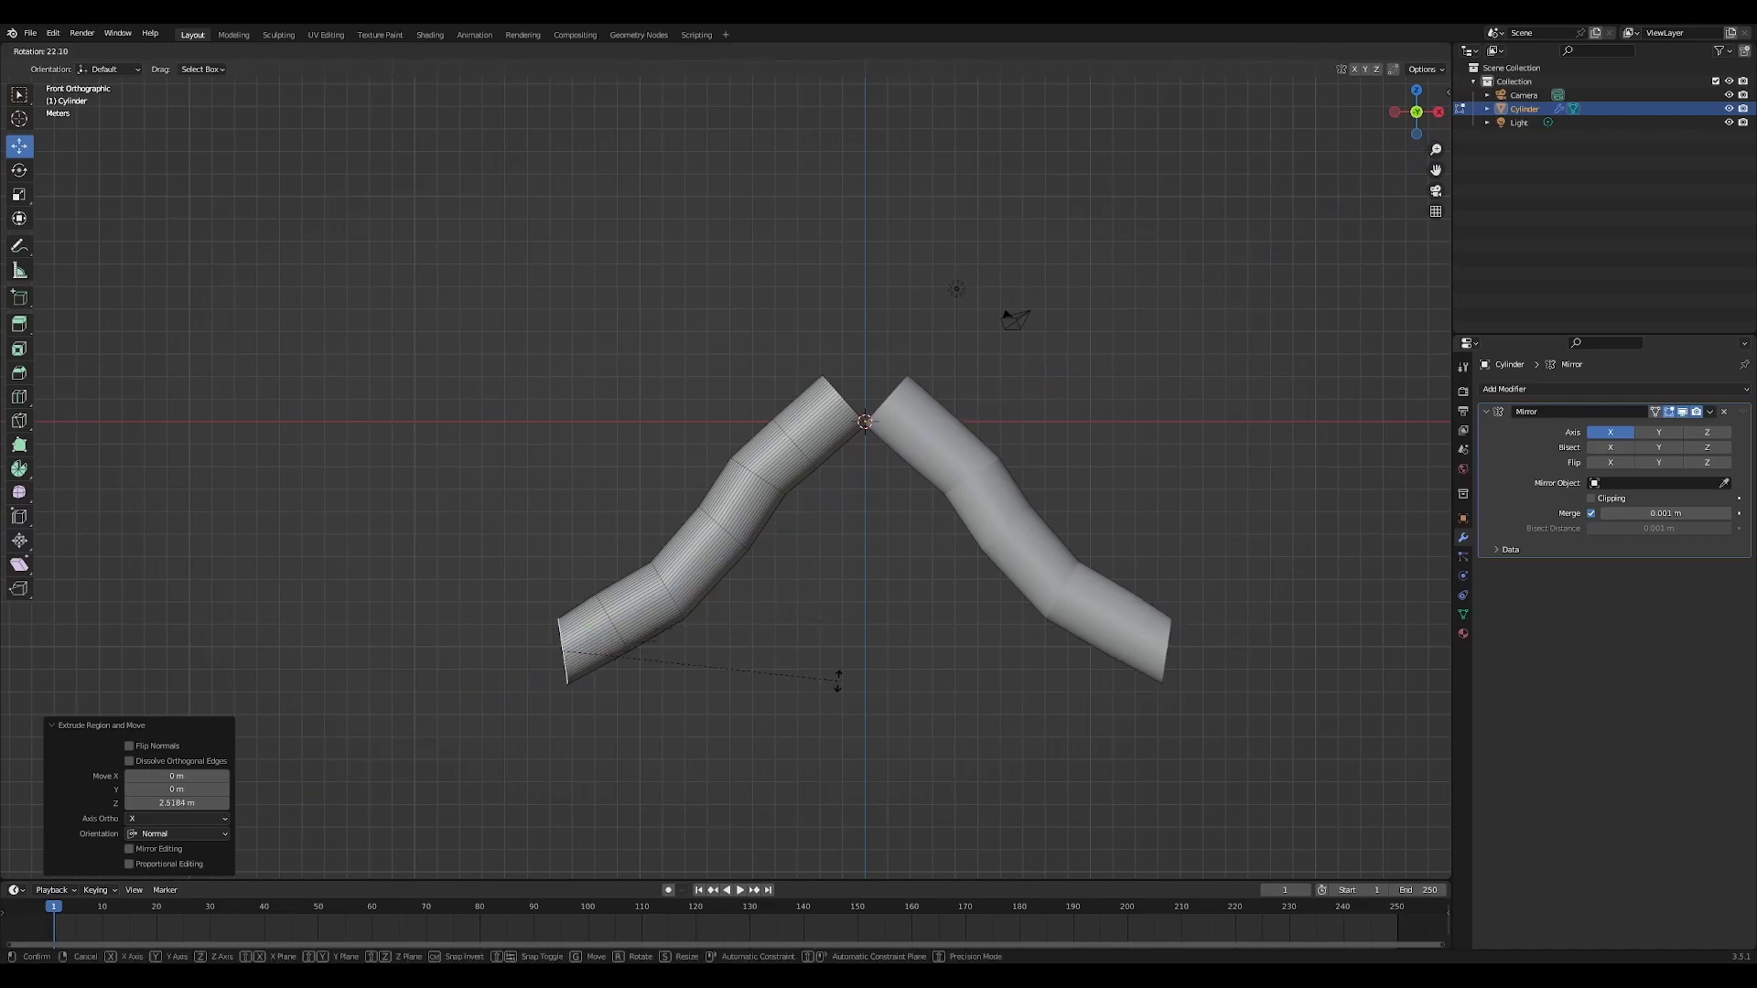
left_click(834, 681)
Extrude two short sections along the bottom of the bend, rotating the end face after each, the second time by about 11.1°
key("e")
left_click(774, 691)
key("r")
left_click(852, 684)
key("e")
left_click(780, 691)
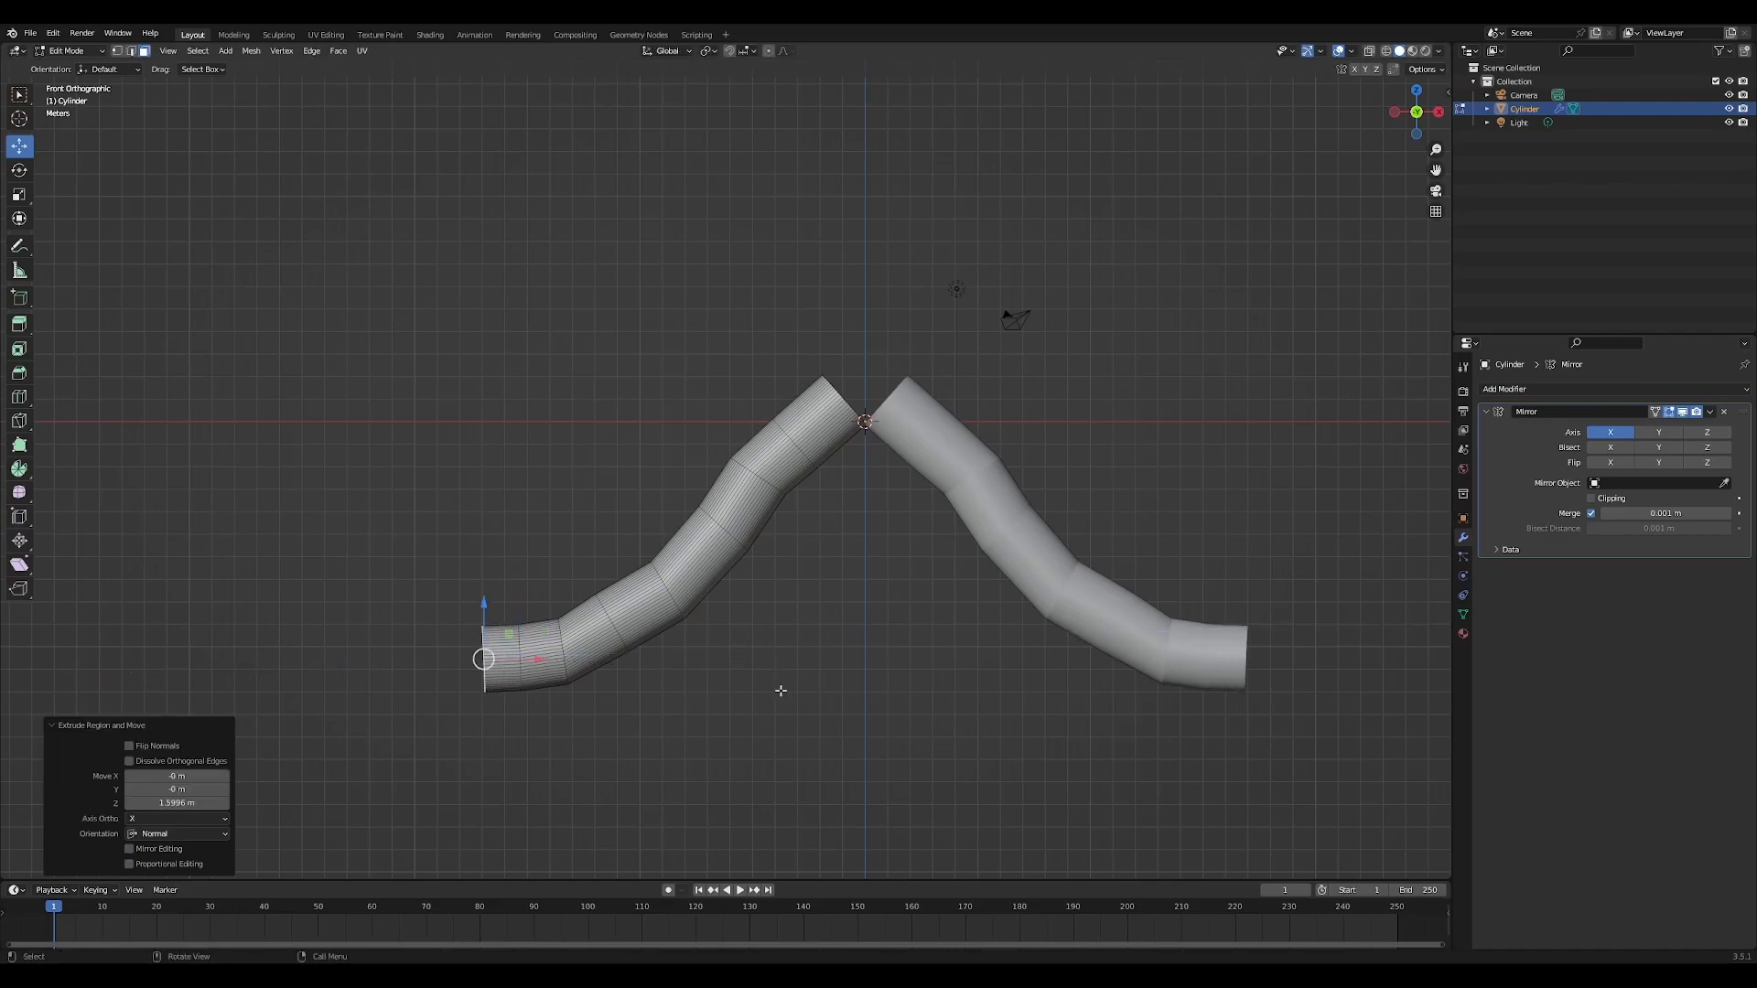
key("r")
left_click(865, 697)
Extrude a short section from the end face and rotate it about 8.2° to start the upward curve
key("e")
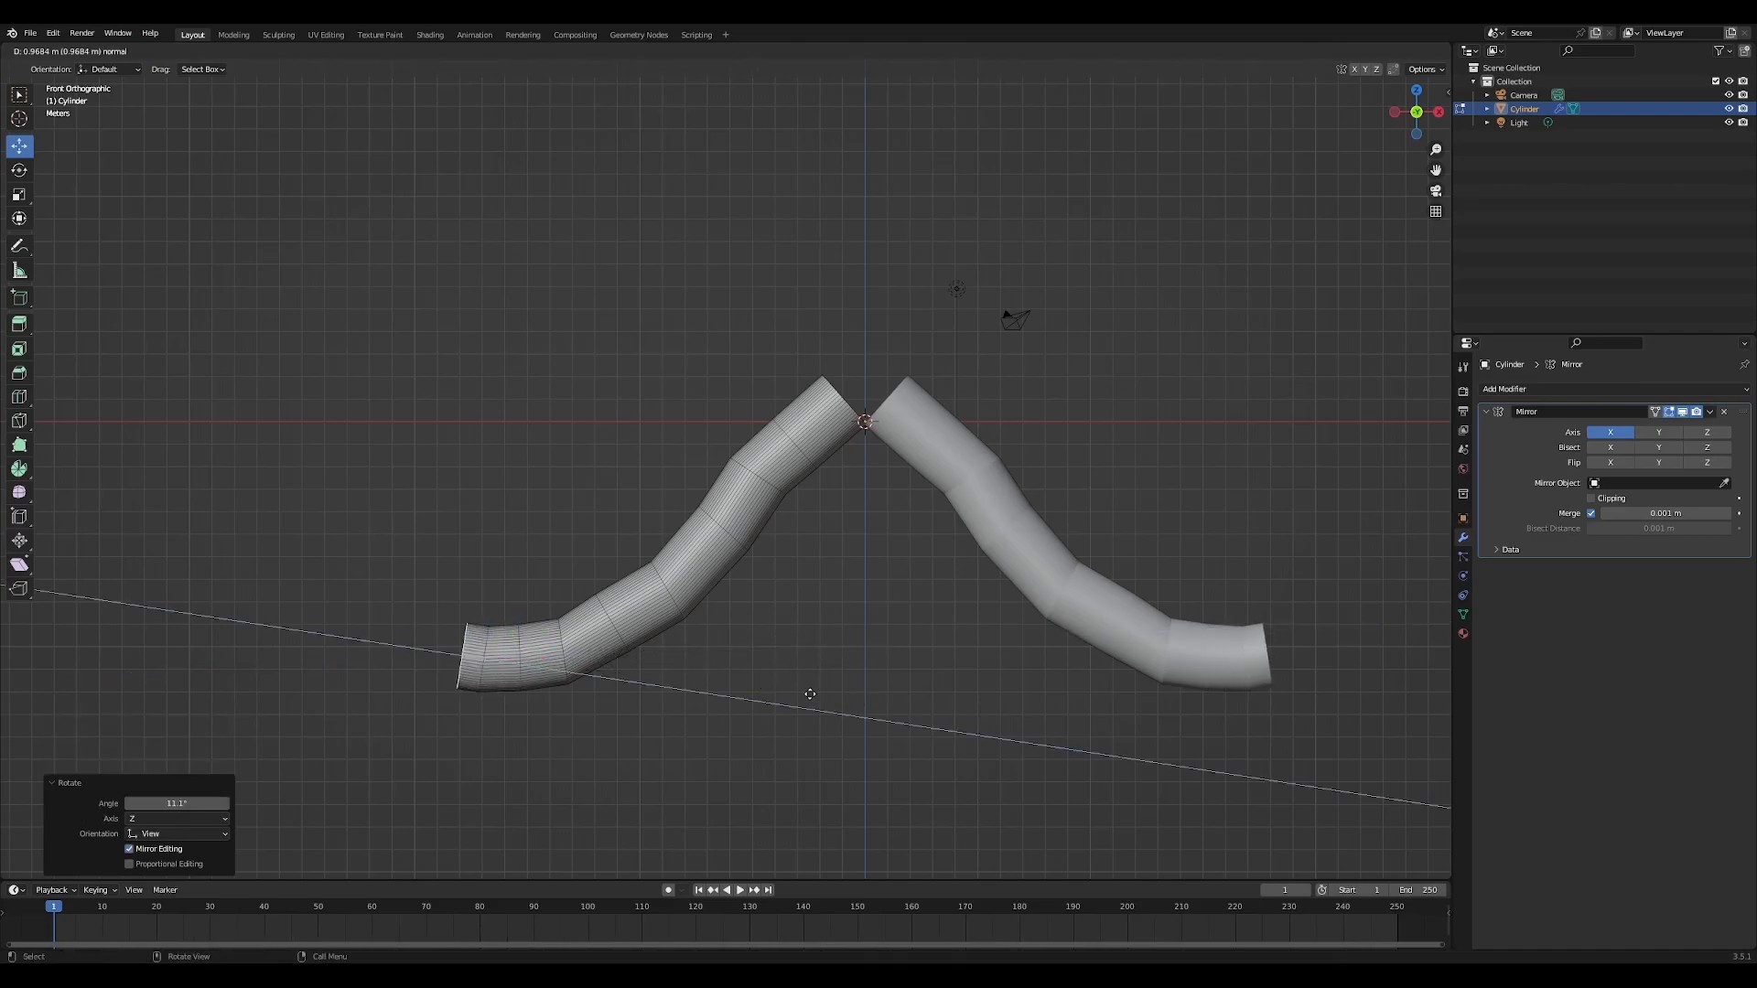
left_click(805, 692)
key("r")
left_click(845, 672)
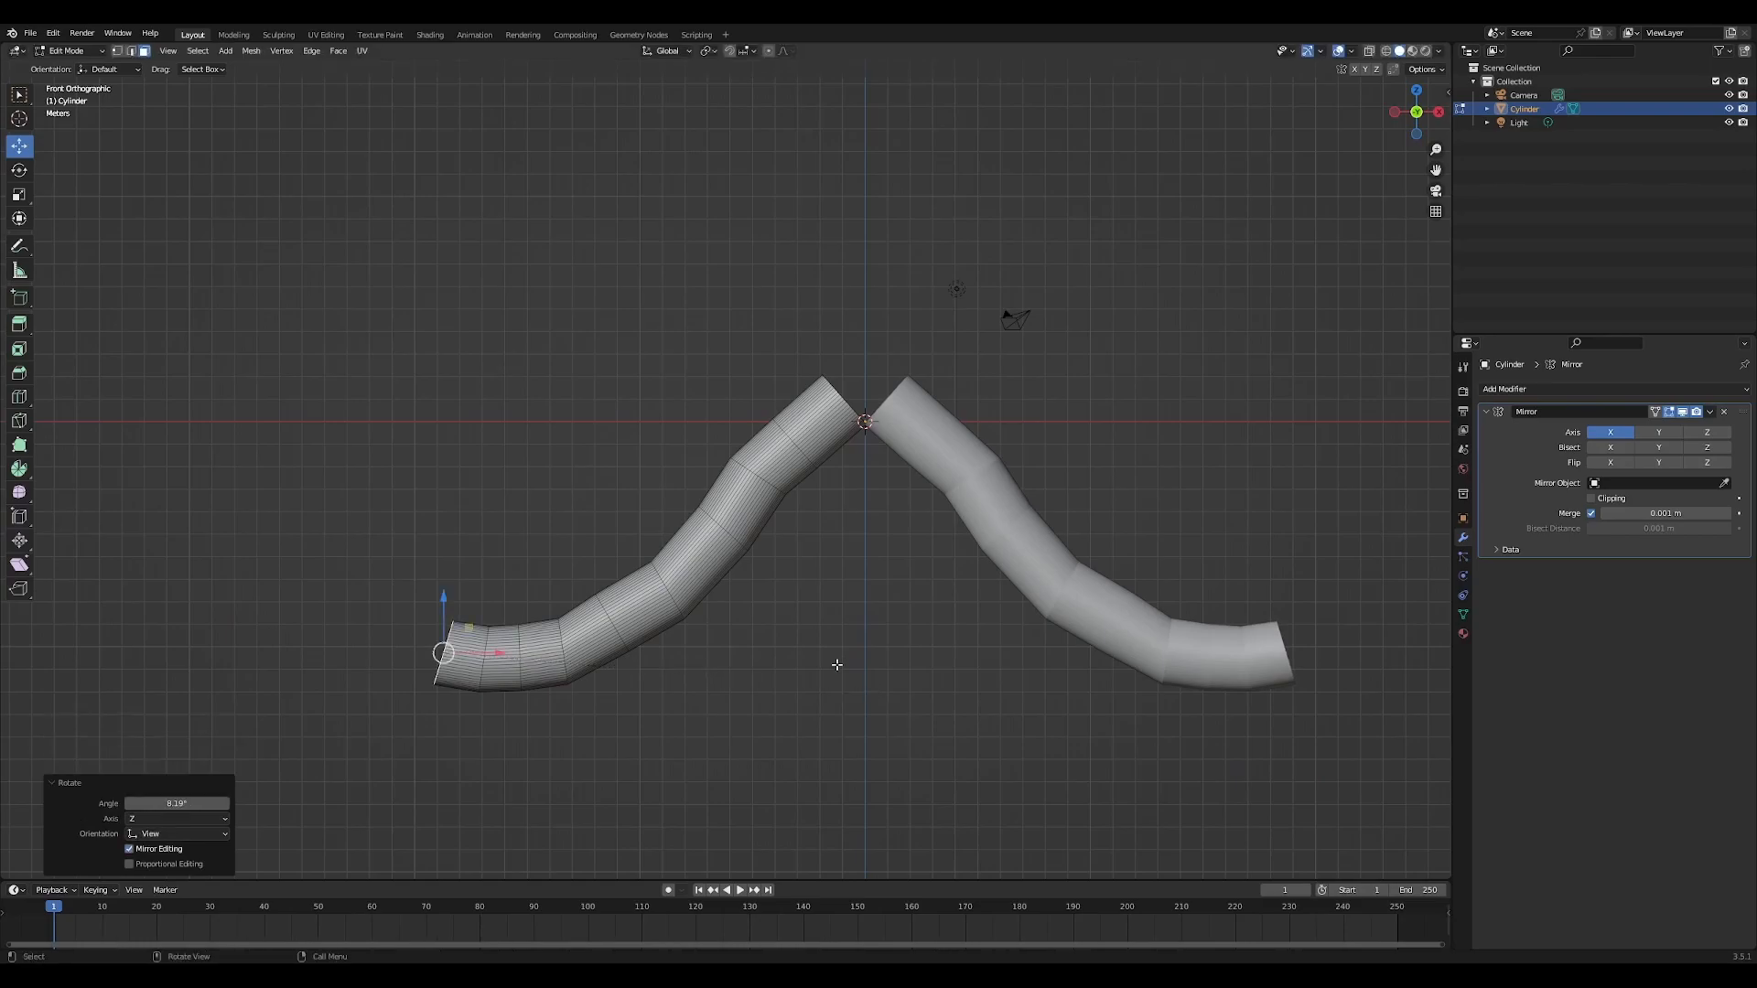
Extrude two sections about 3 m long each, rotating the end face slightly after each to curve the tube upward
key("e")
left_click(768, 646)
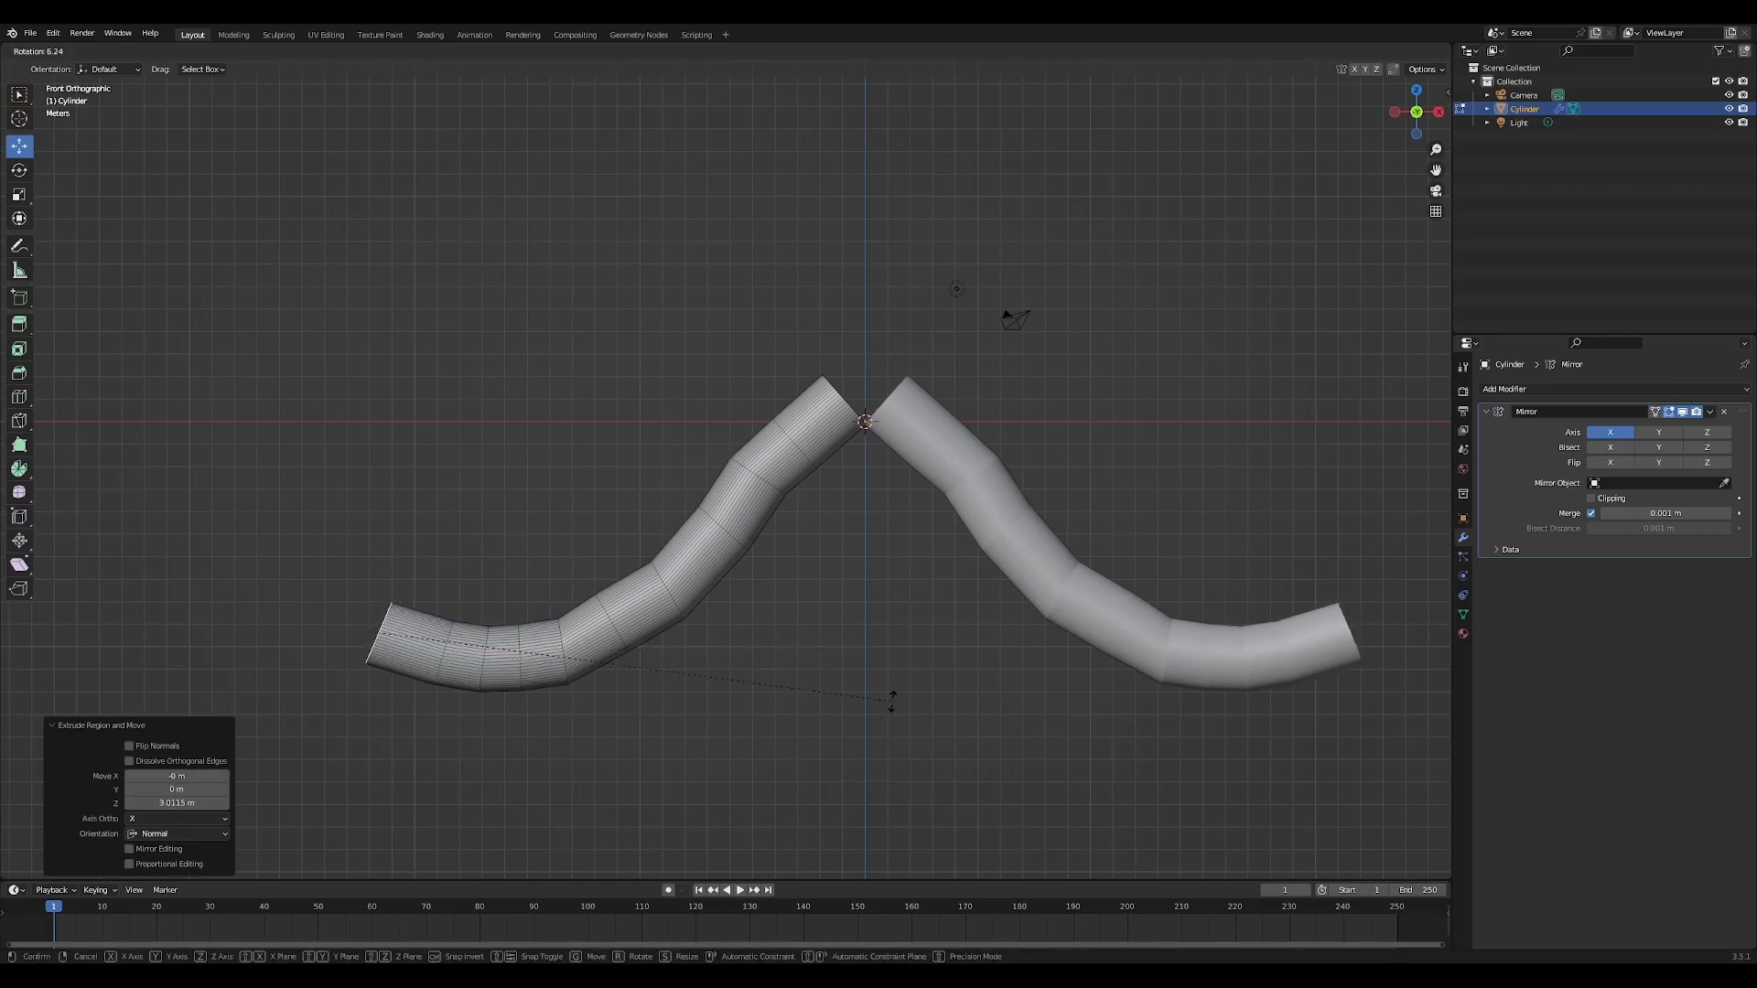
key("e")
left_click(788, 657)
key("r")
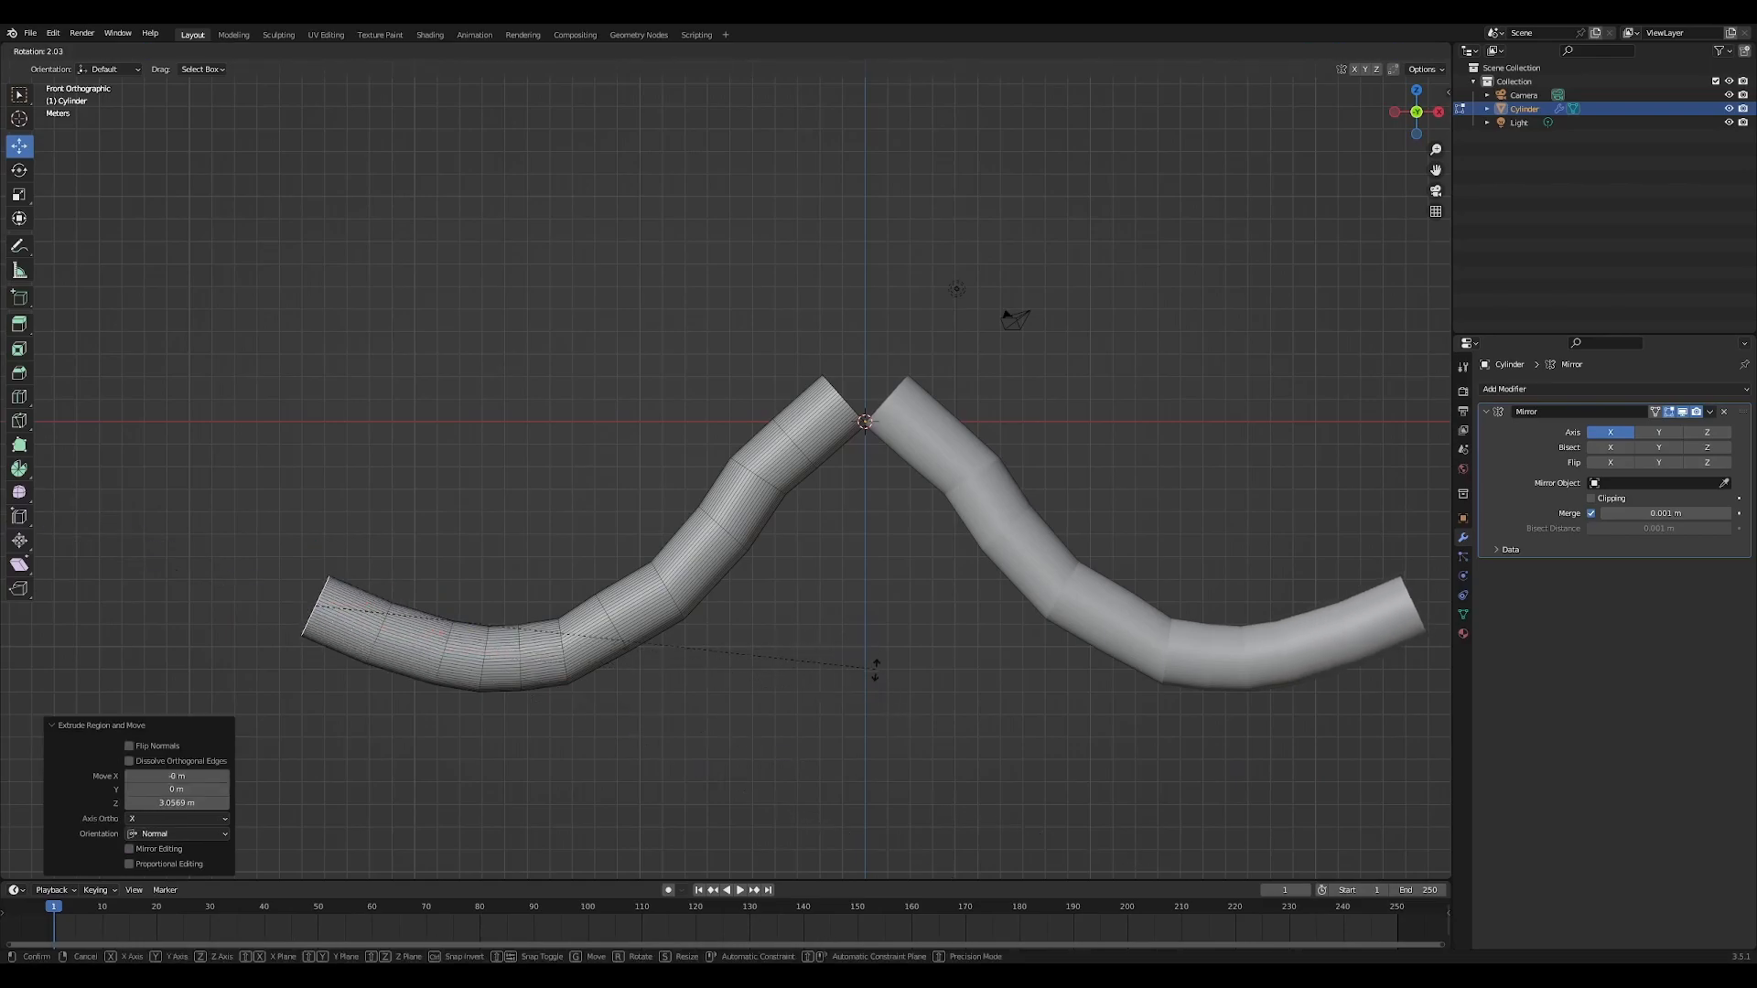
left_click(876, 765)
Extrude two further sections, the first about 2.56 m, rotating the end face about 15.8° and 12.9° respectively
key("e")
right_click(773, 678)
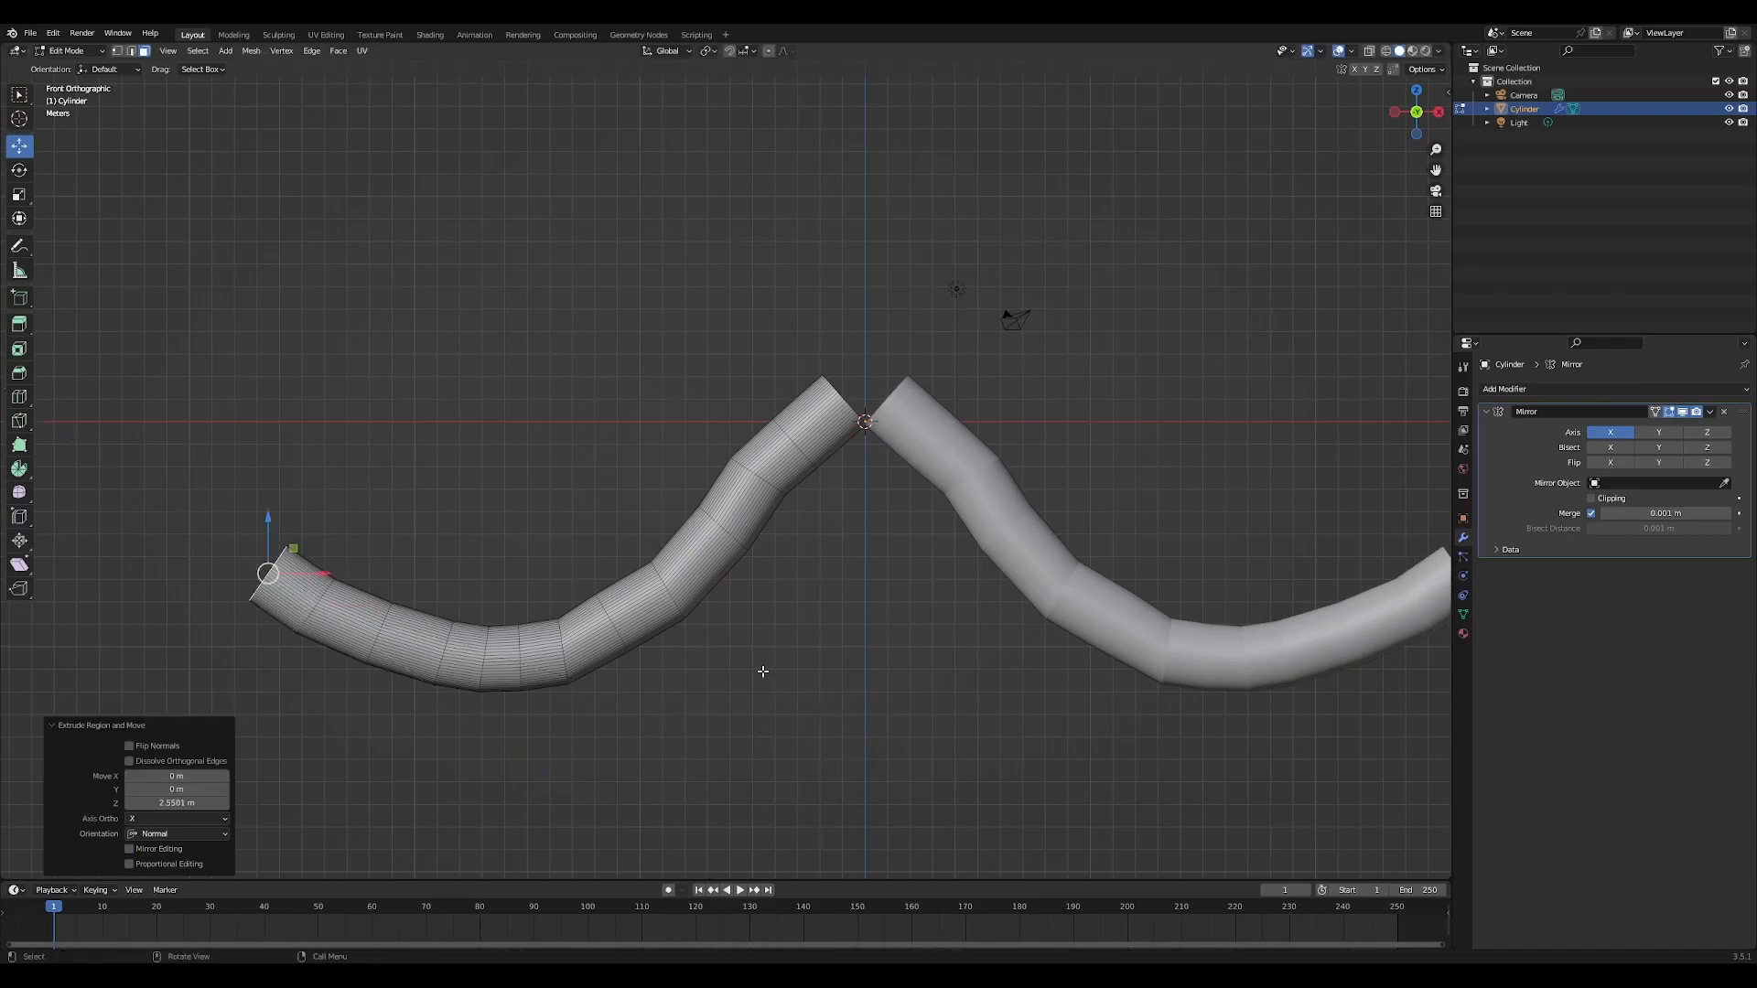
key("r")
left_click(816, 821)
key("e")
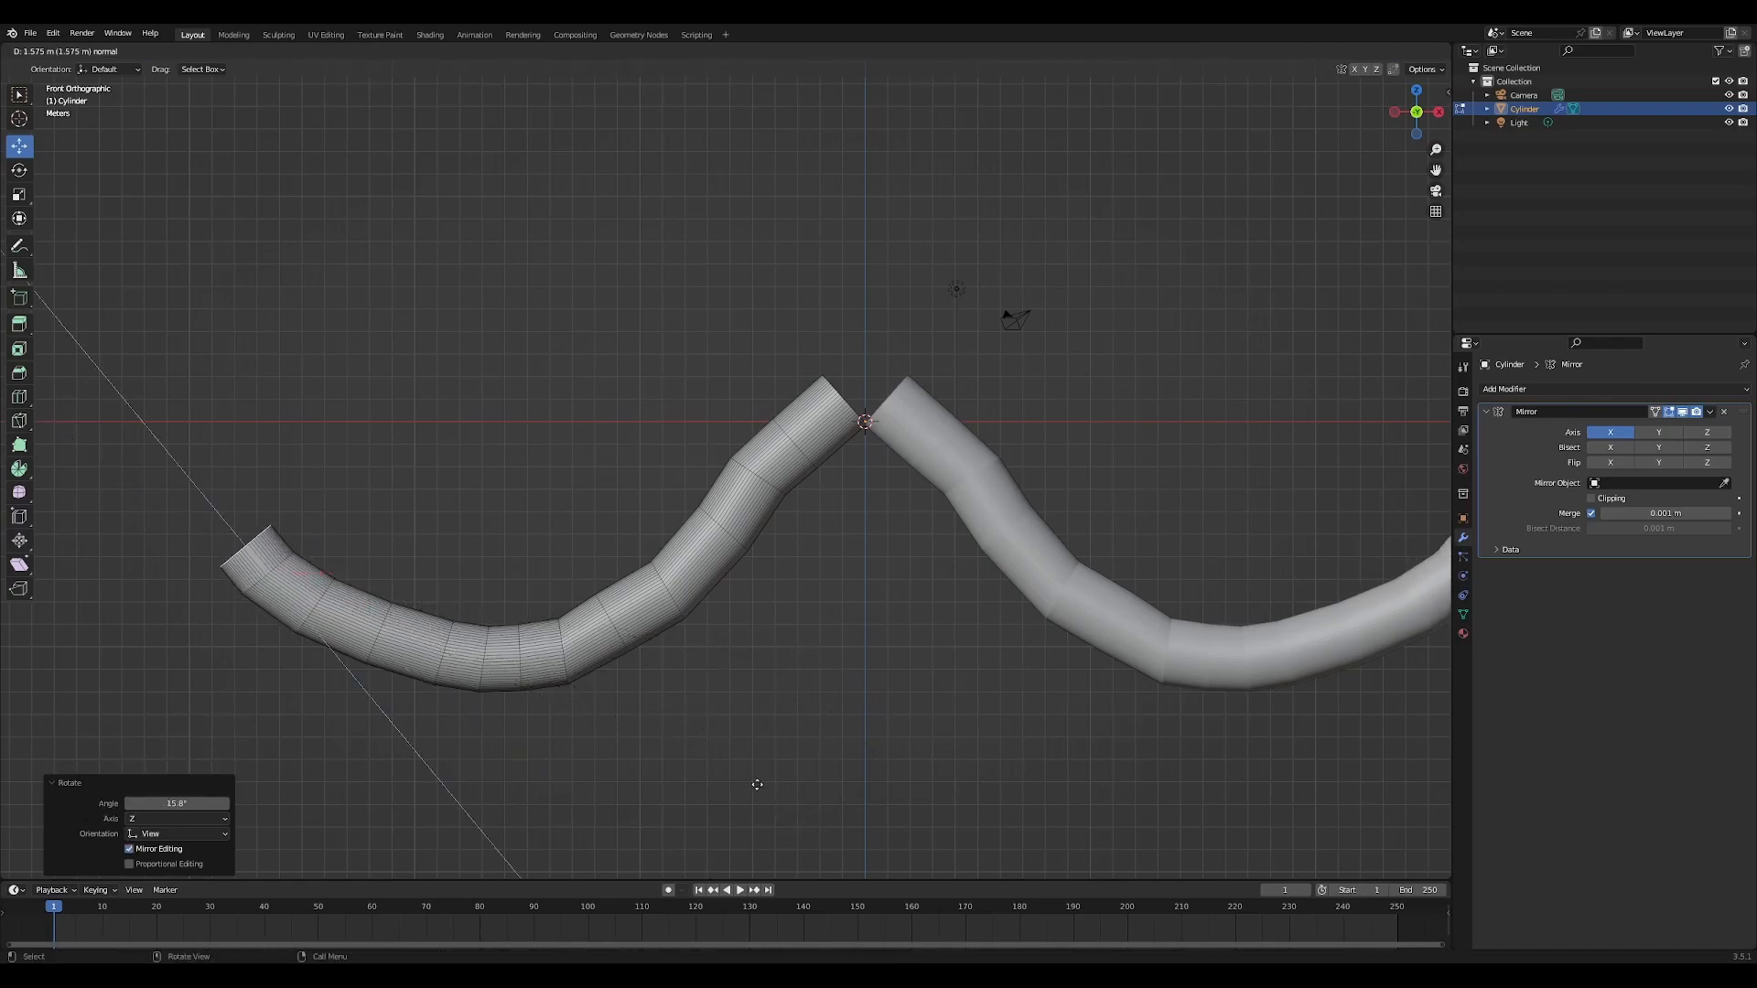
left_click(739, 766)
key("r")
left_click(796, 845)
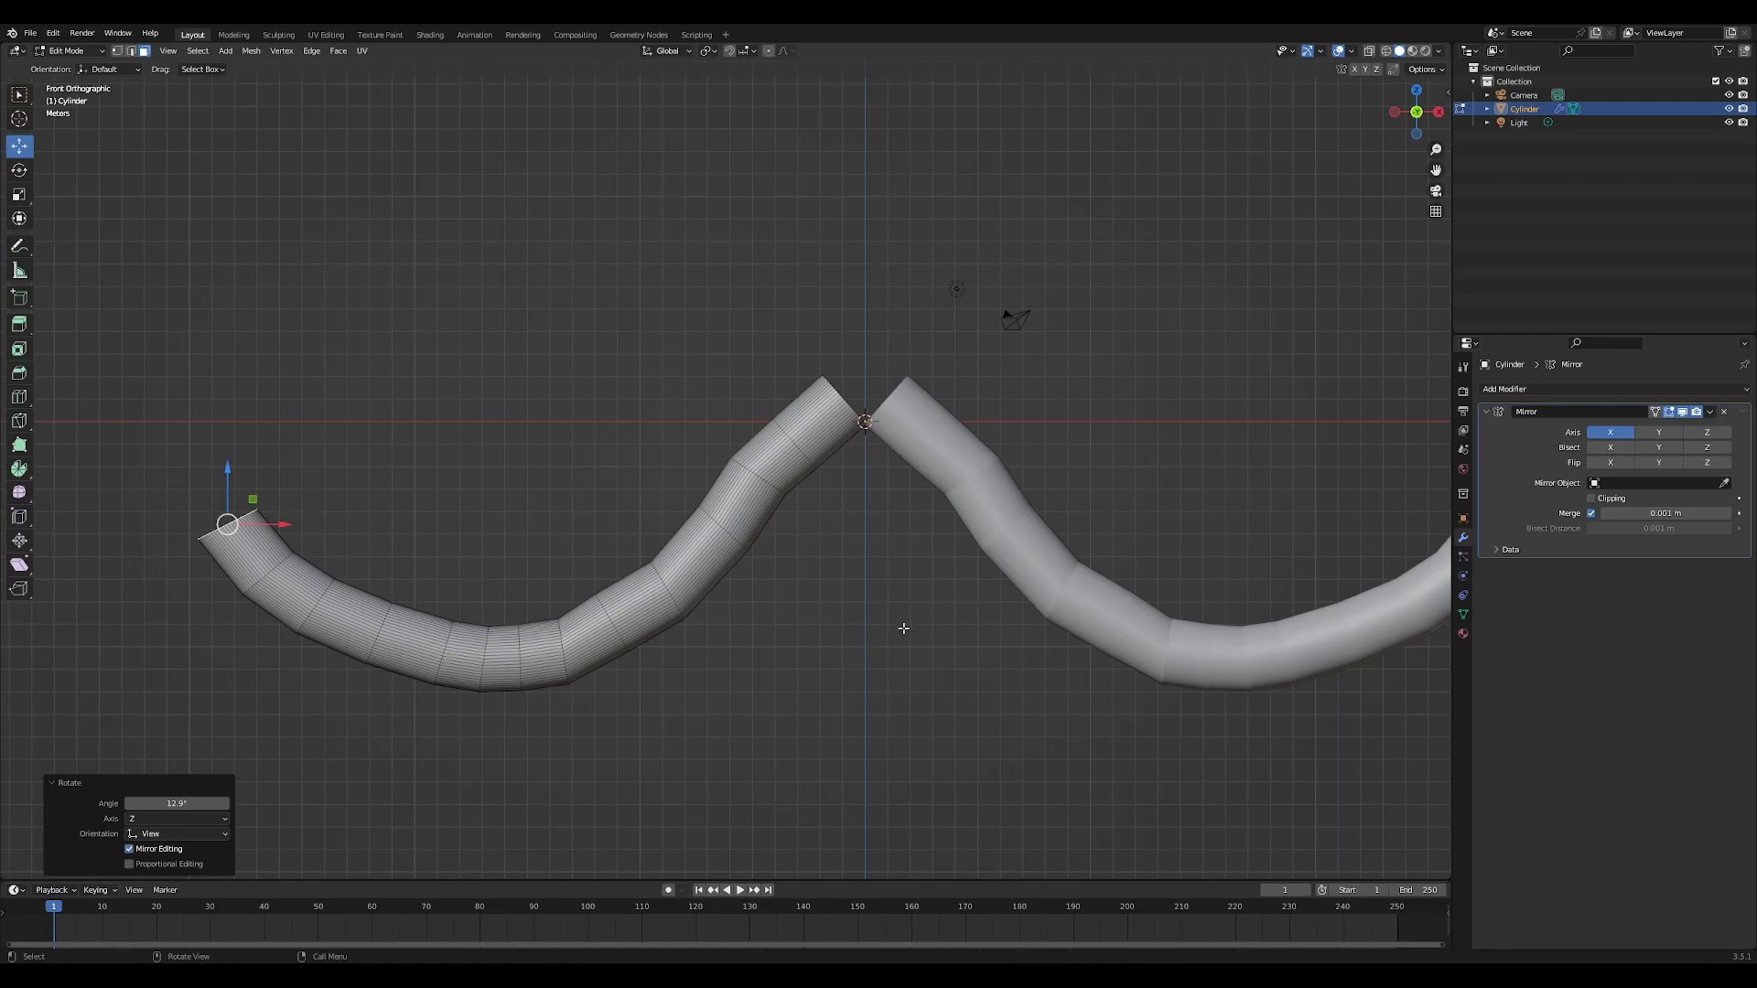
Taper the tube by scaling the end face to about 0.86, then extrude a section rotated about 11.4° and scale its end down again
key("s")
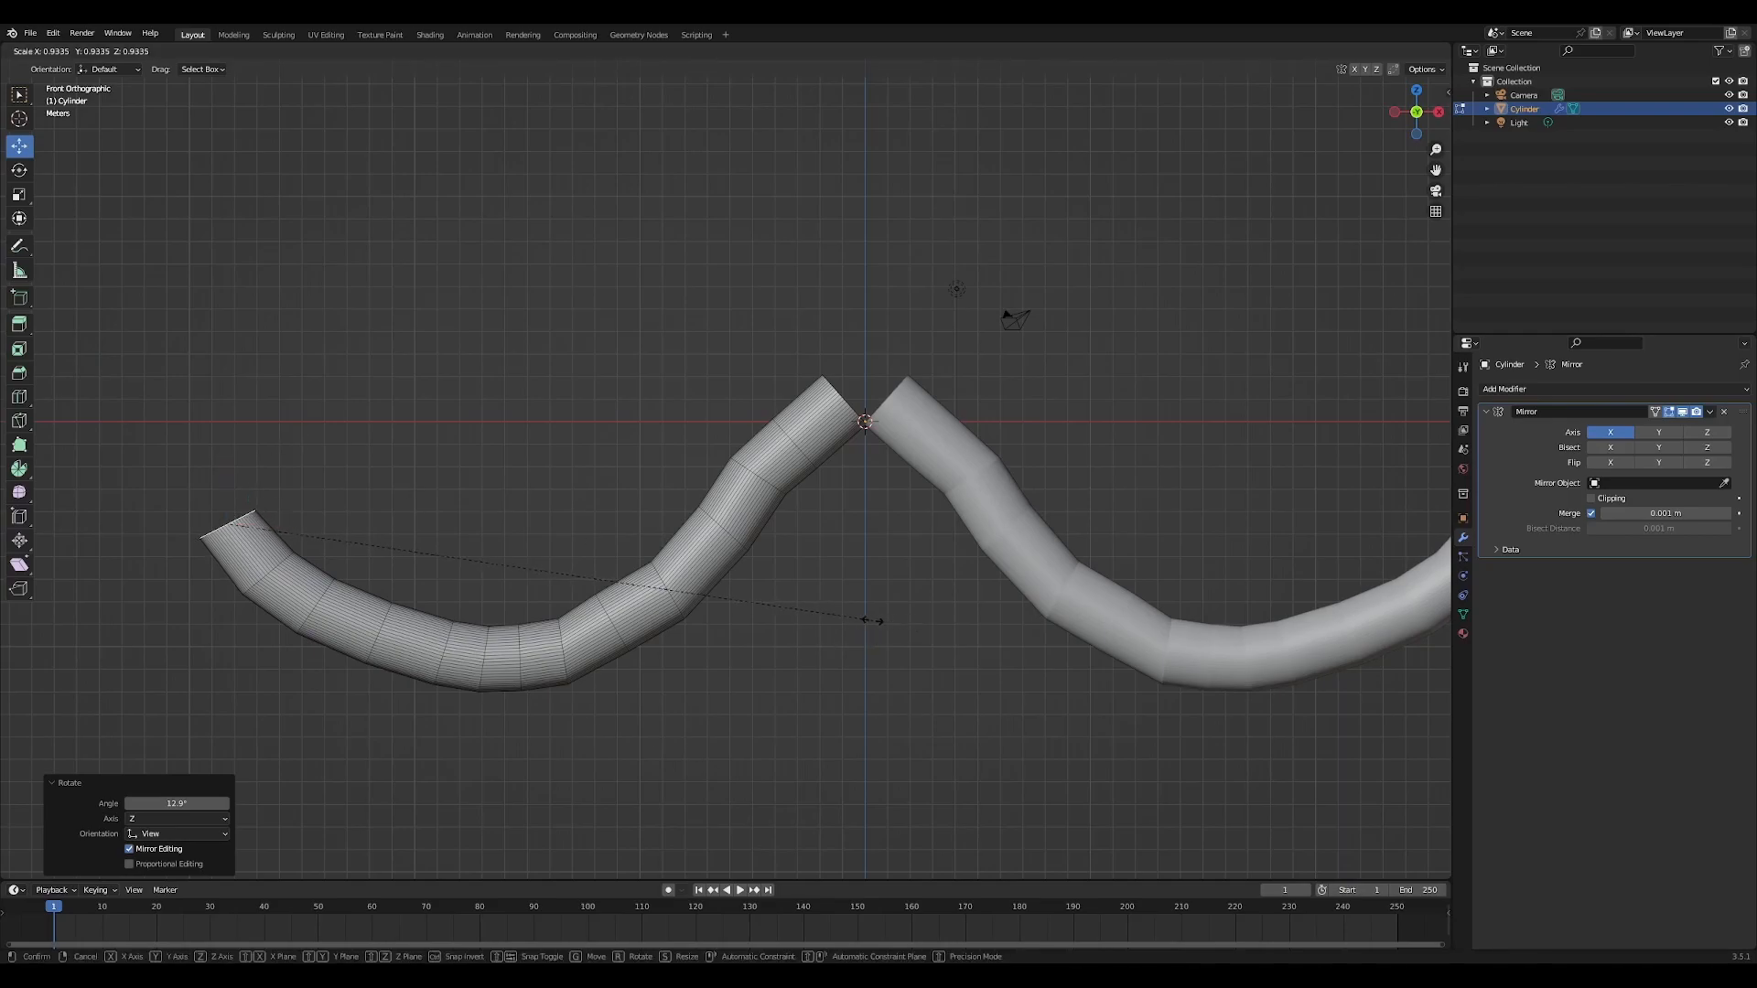
left_click(821, 616)
key("e")
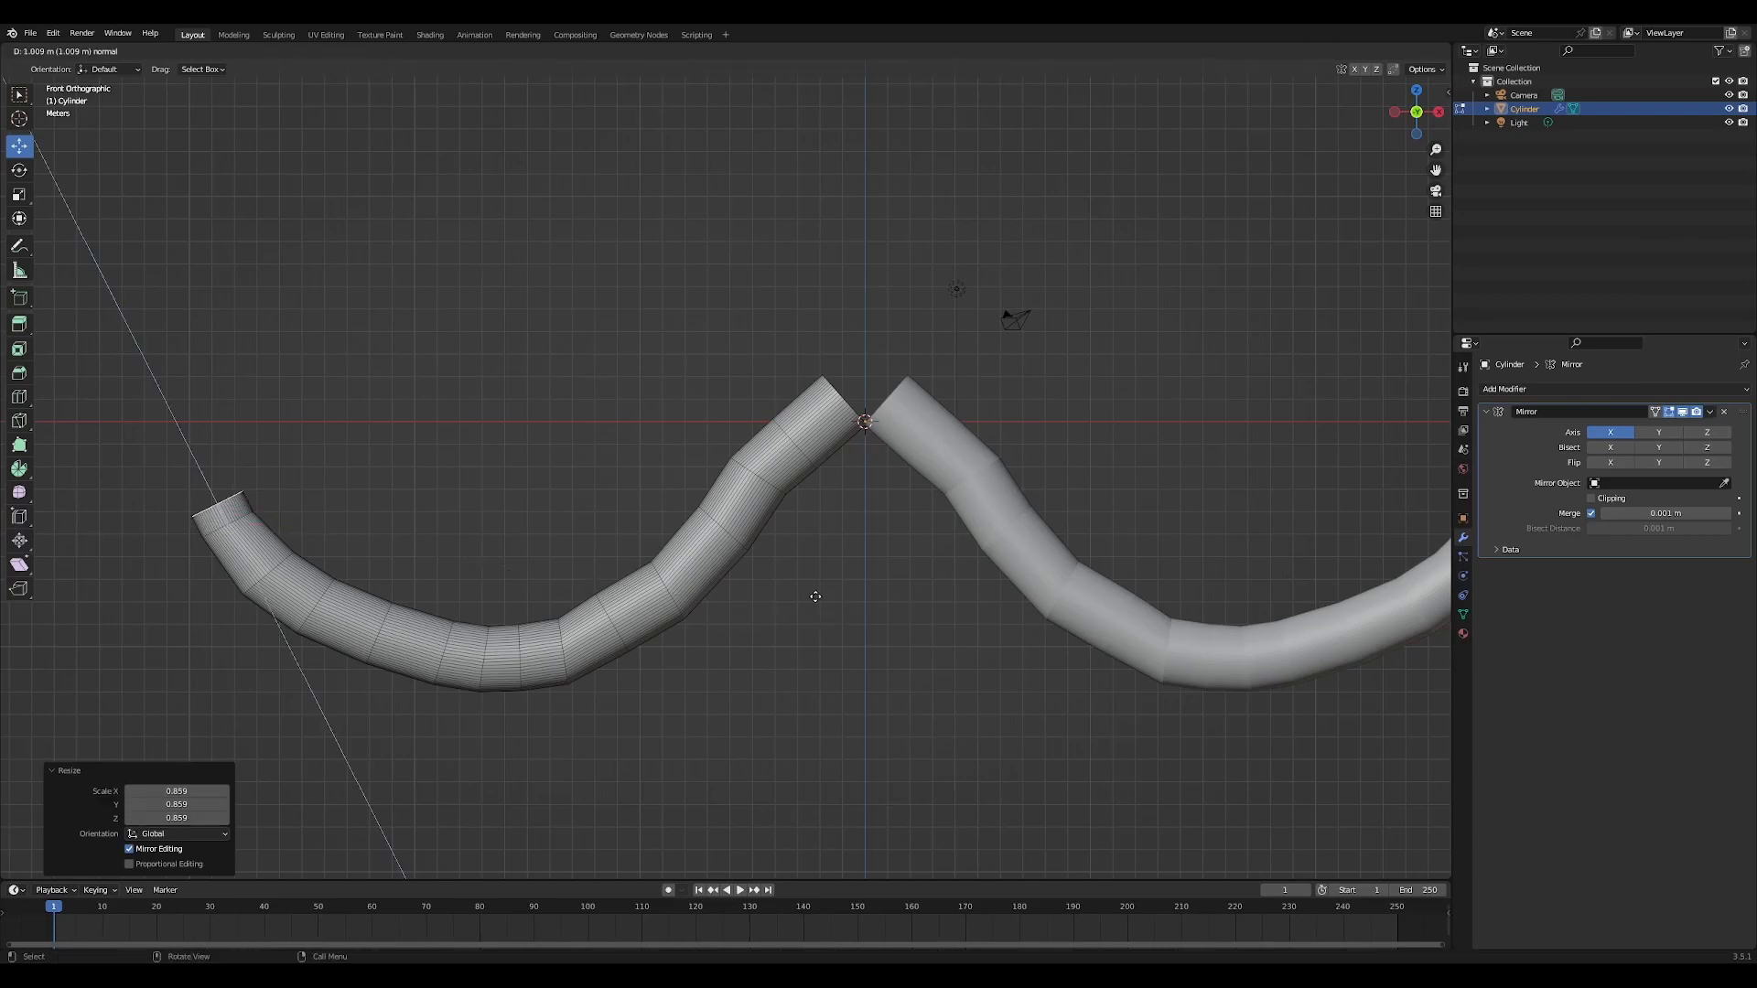
left_click(804, 580)
key("r")
left_click(899, 731)
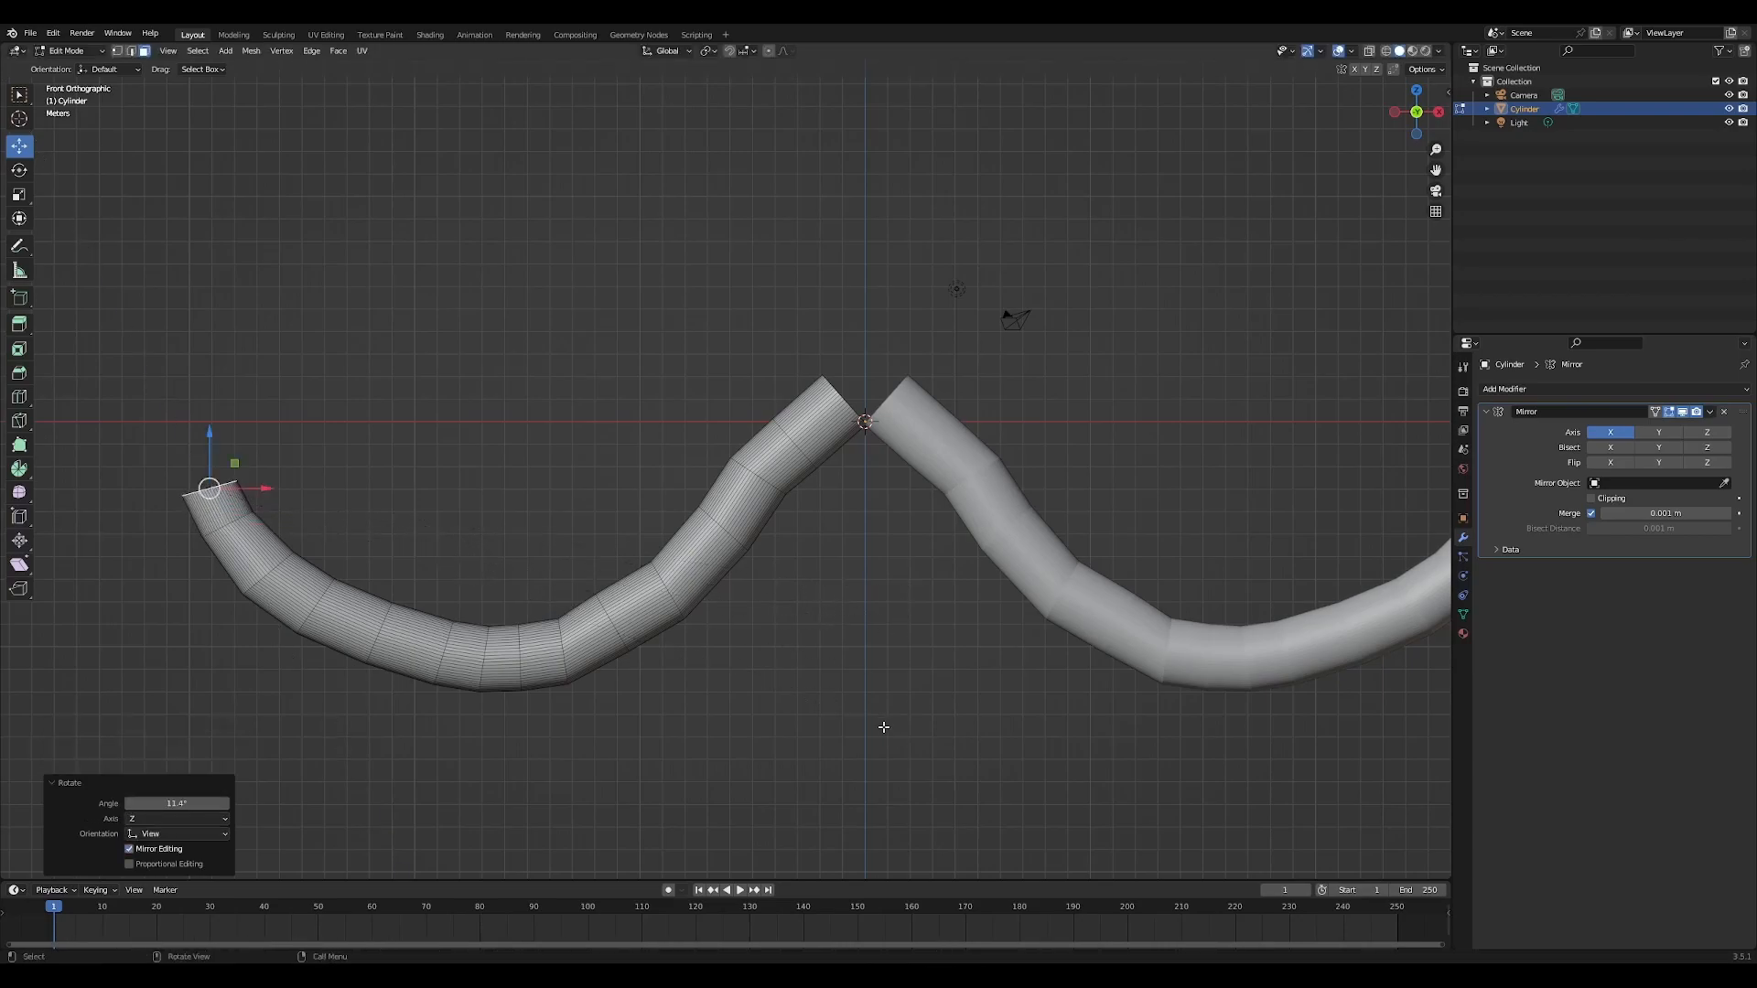
key("s")
left_click(801, 664)
Extrude two more sections from the end face, the first about 1.84 m, rotating the end face slightly after each to continue the upward curve
key("e")
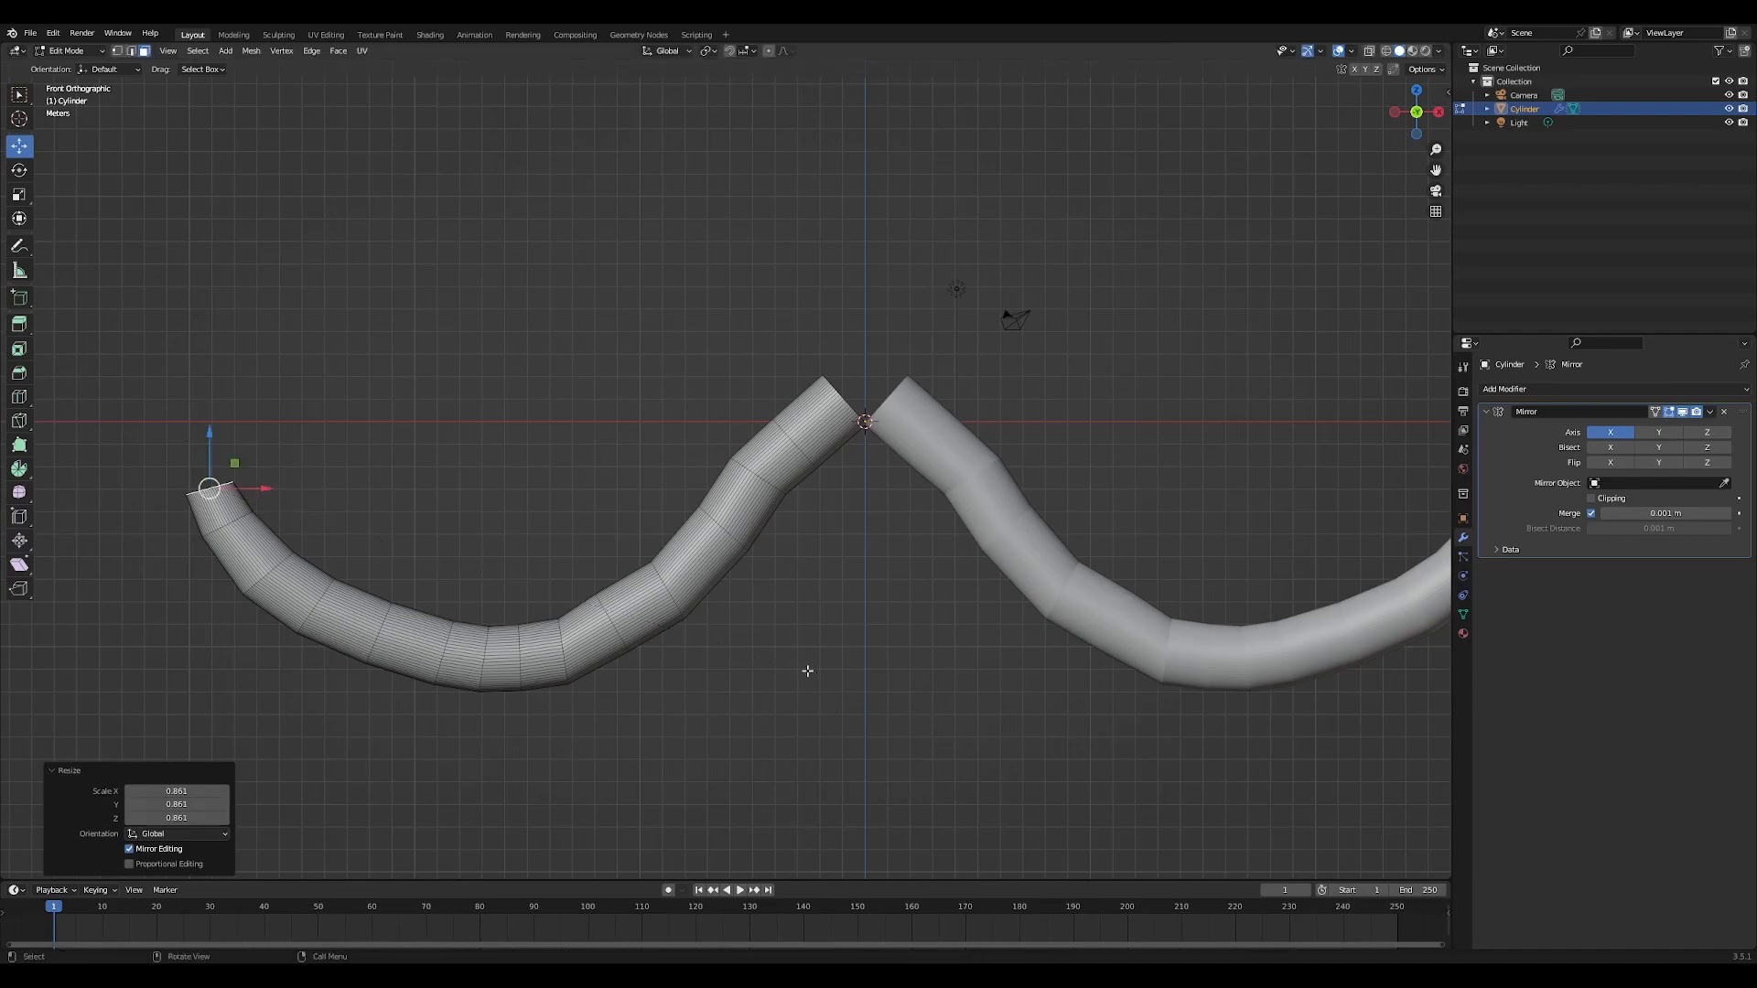
left_click(785, 640)
key("r")
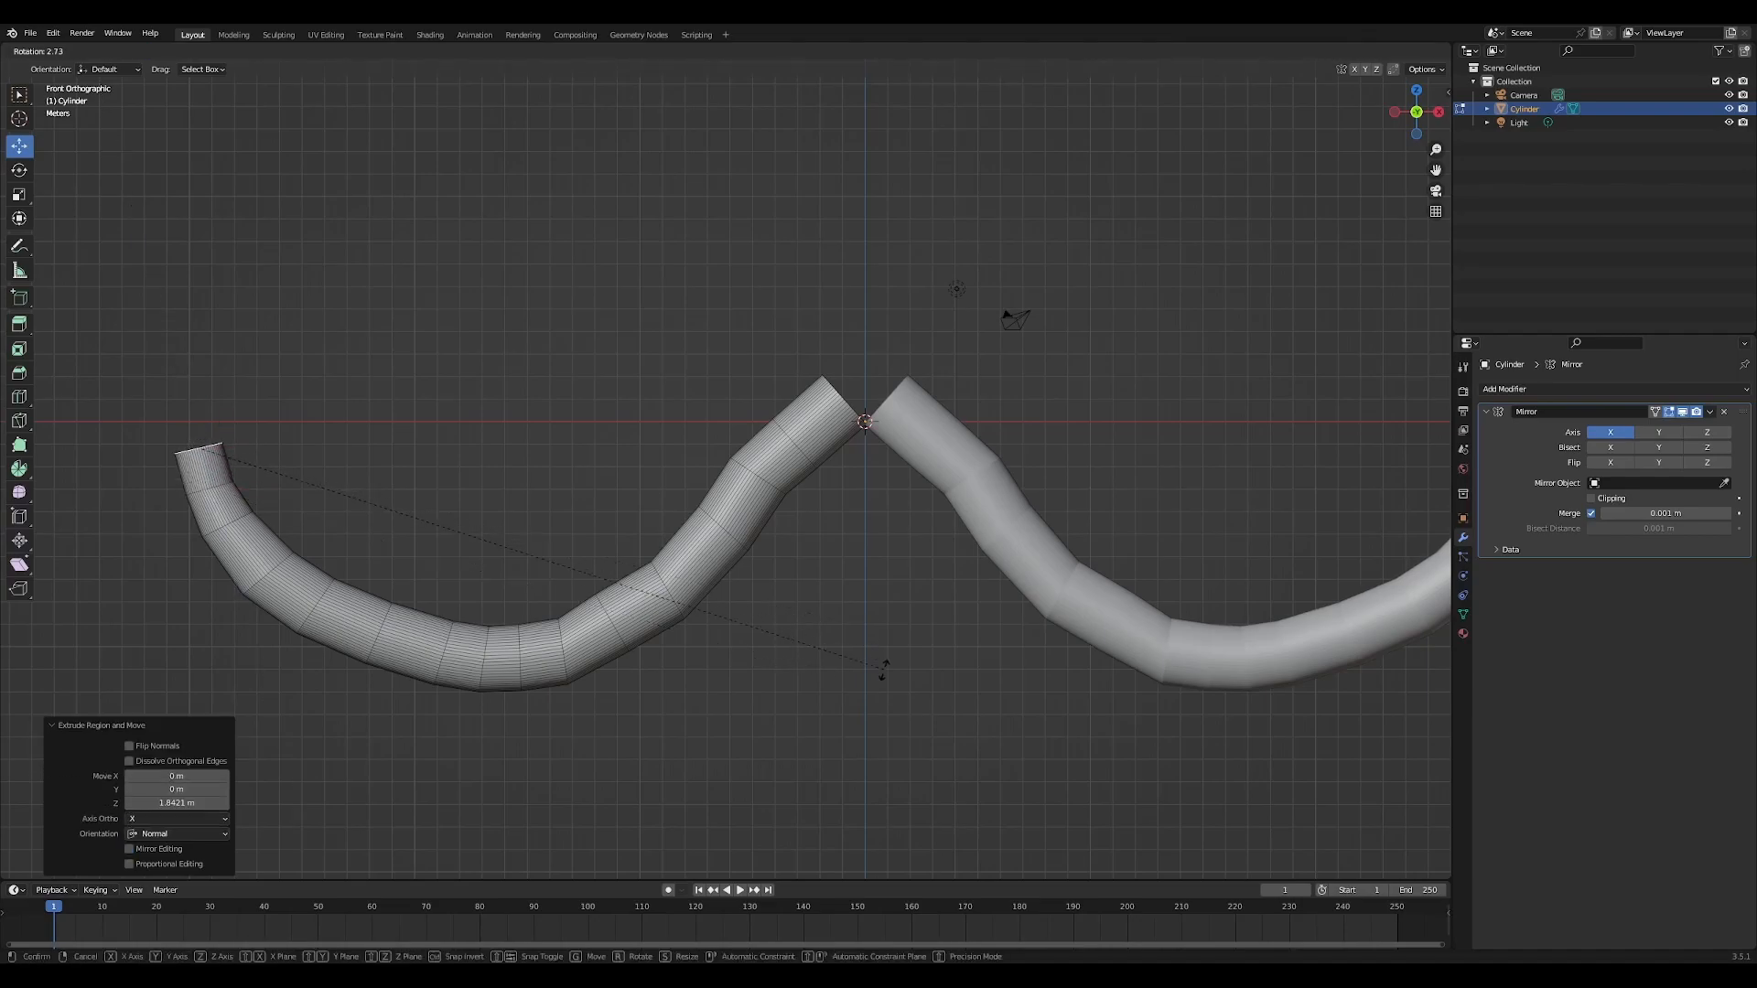
left_click(875, 732)
key("e")
left_click(846, 678)
key("r")
left_click(924, 737)
Extrude one more section, rotate its end face further into the curve and scale that face down
key("e")
left_click(902, 641)
key("r")
left_click(933, 743)
key("s")
left_click(731, 634)
Extrude a section about 2 m long, rotate its end face about 7.4° and scale it down to narrow the tube
key("e")
left_click(837, 617)
key("r")
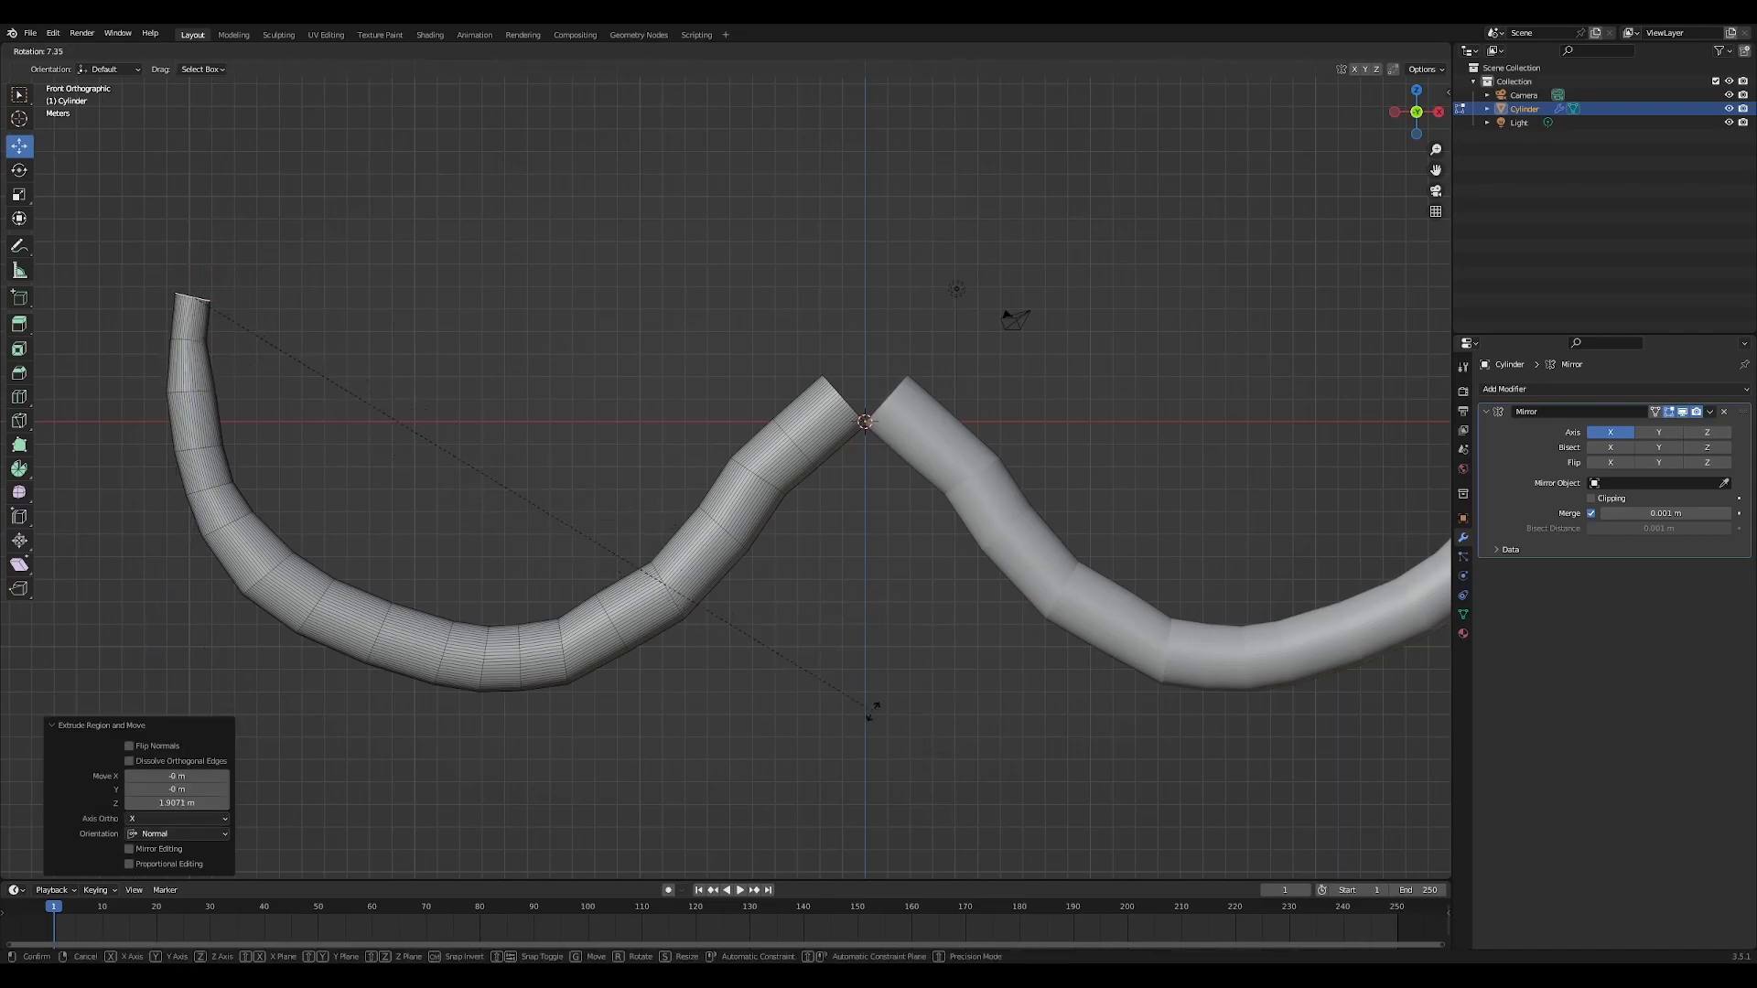
left_click(874, 709)
key("s")
left_click(694, 581)
Extrude the tip section about 2.04 m, scale its end face to about 0.475 and return to Object Mode
key("e")
left_click(791, 602)
key("s")
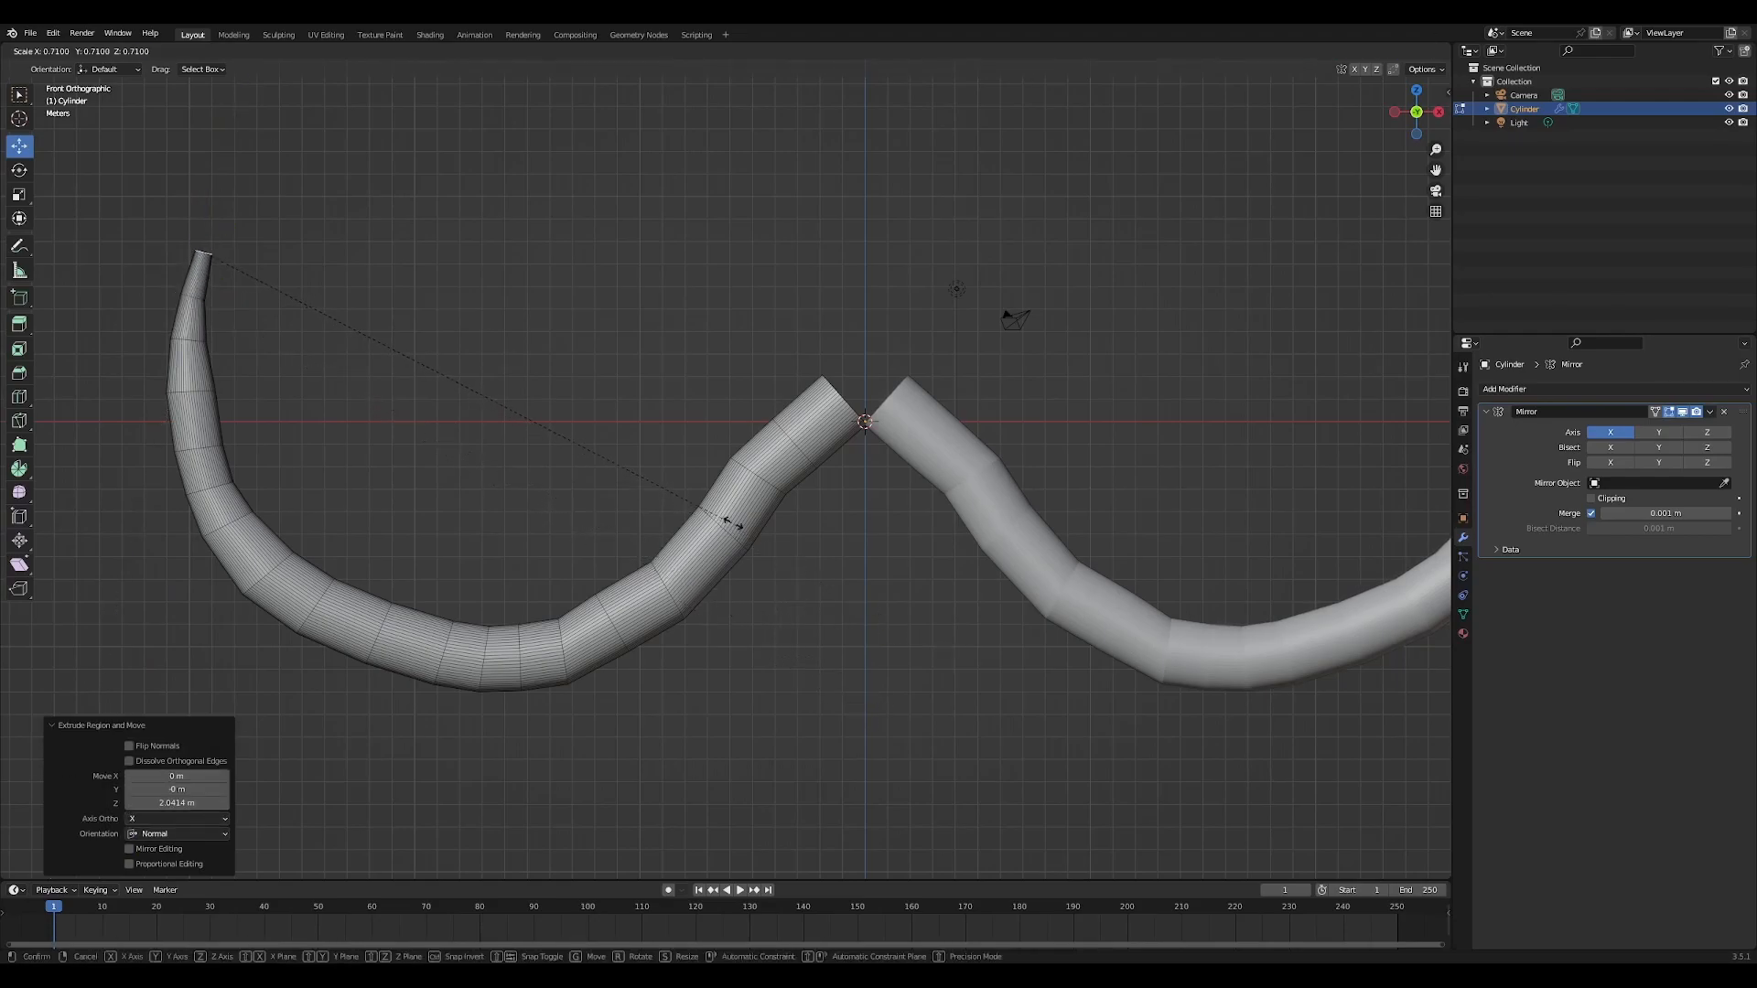
left_click(586, 417)
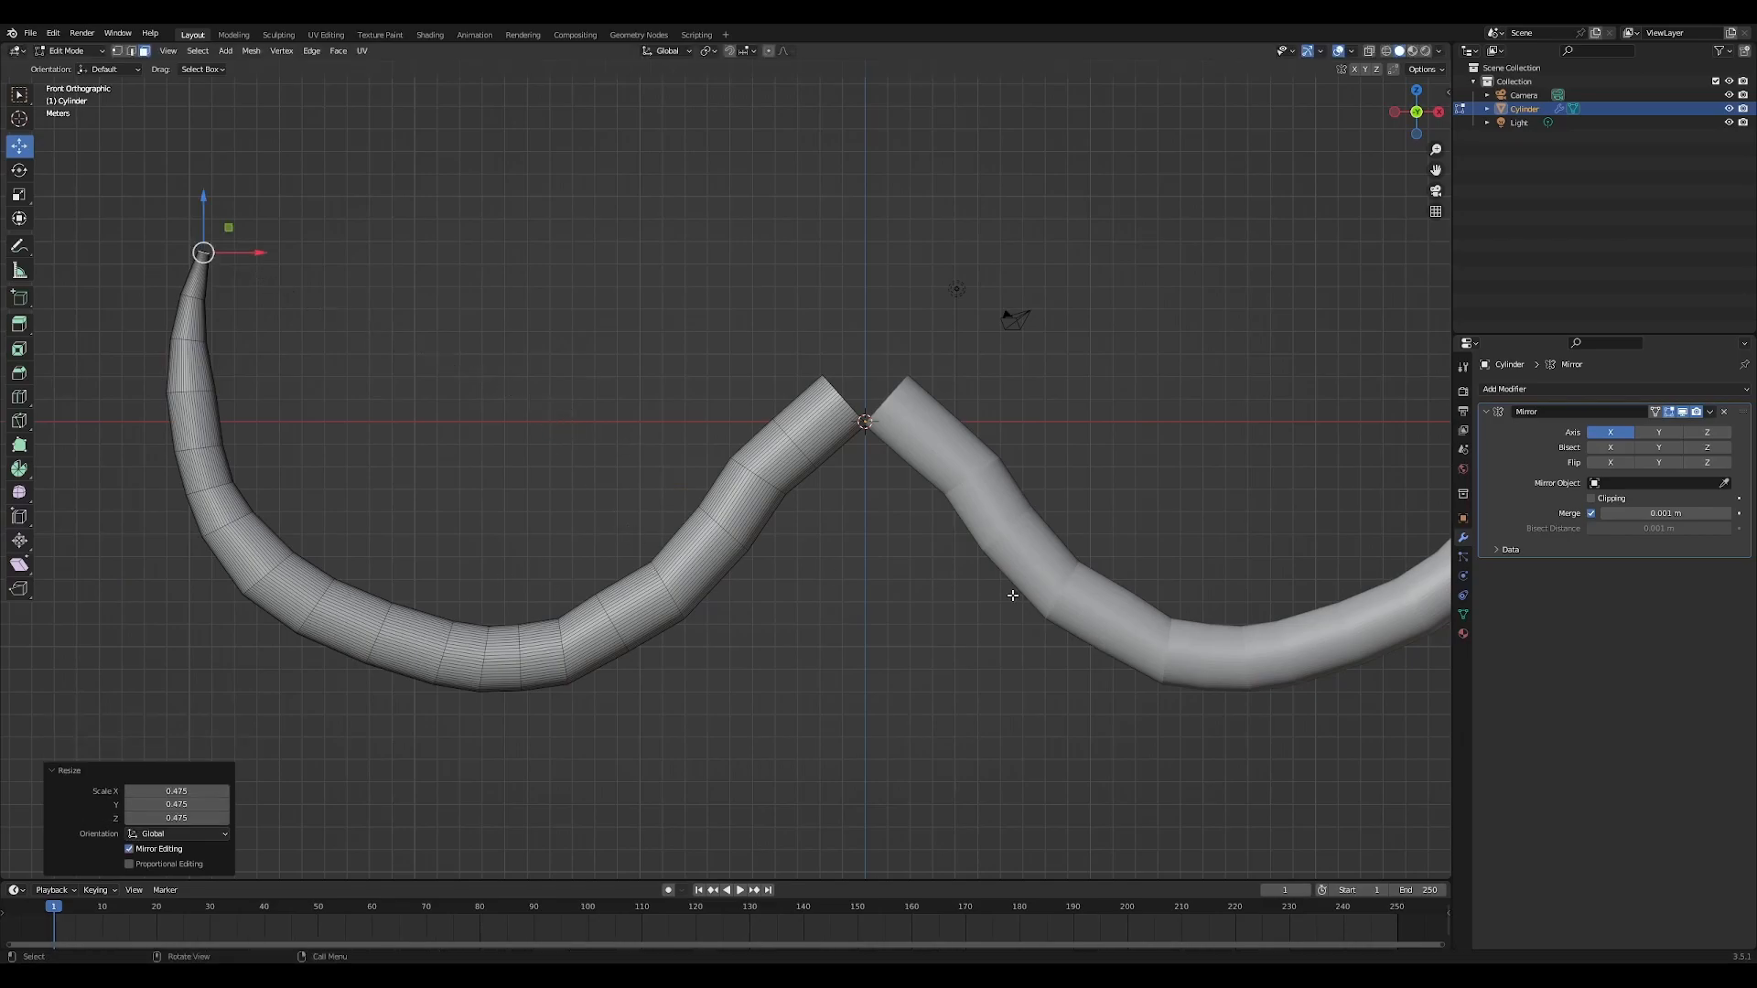
scroll(769, 613, "down", 1)
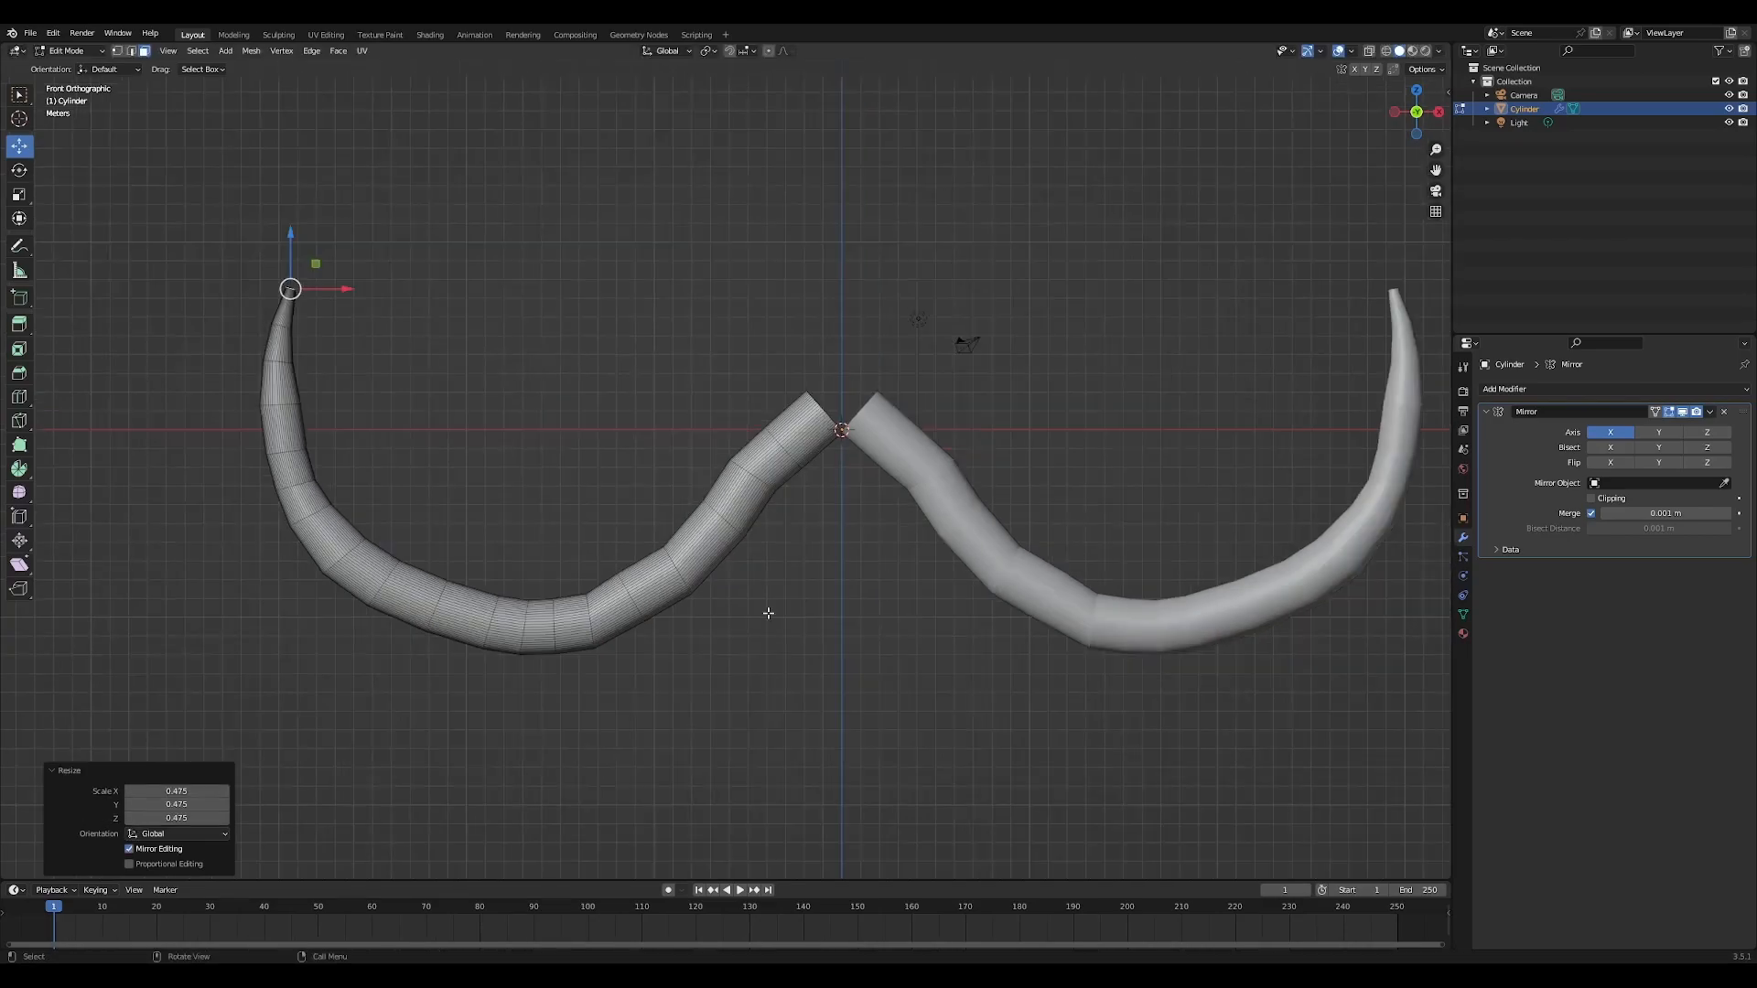
key("Tab")
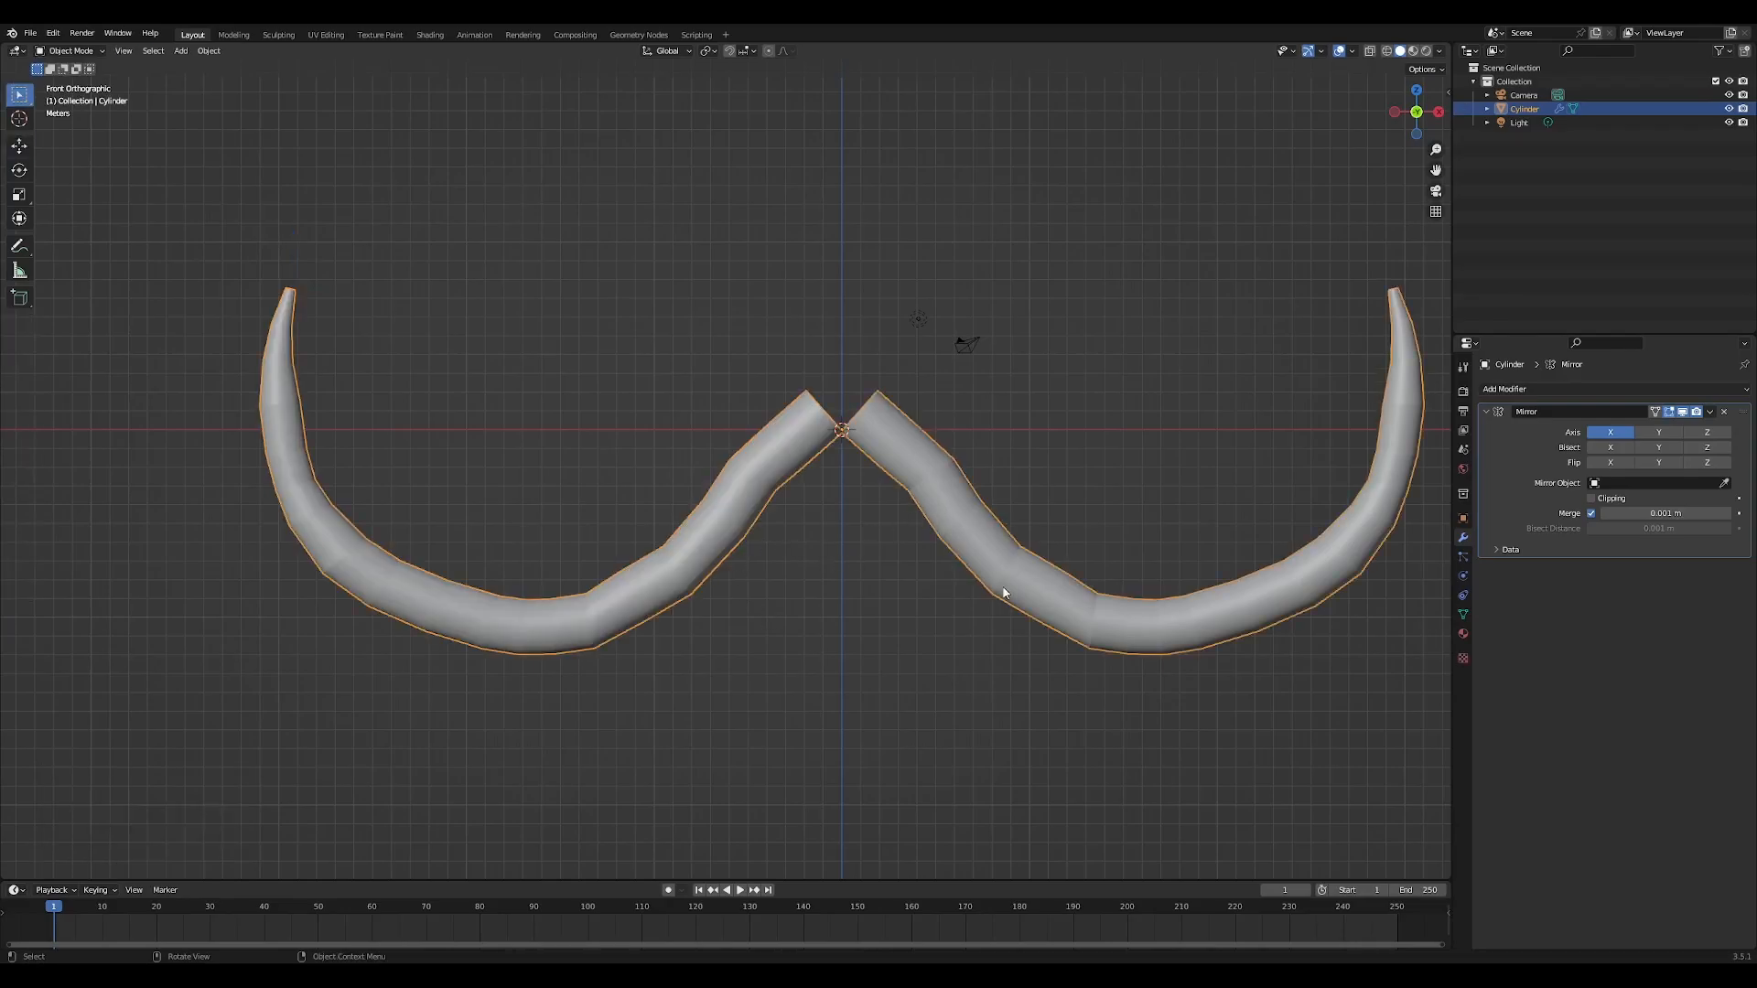
Add a new cylinder mesh with a 1 m radius and 2 m depth at the origin
left_click(181, 50)
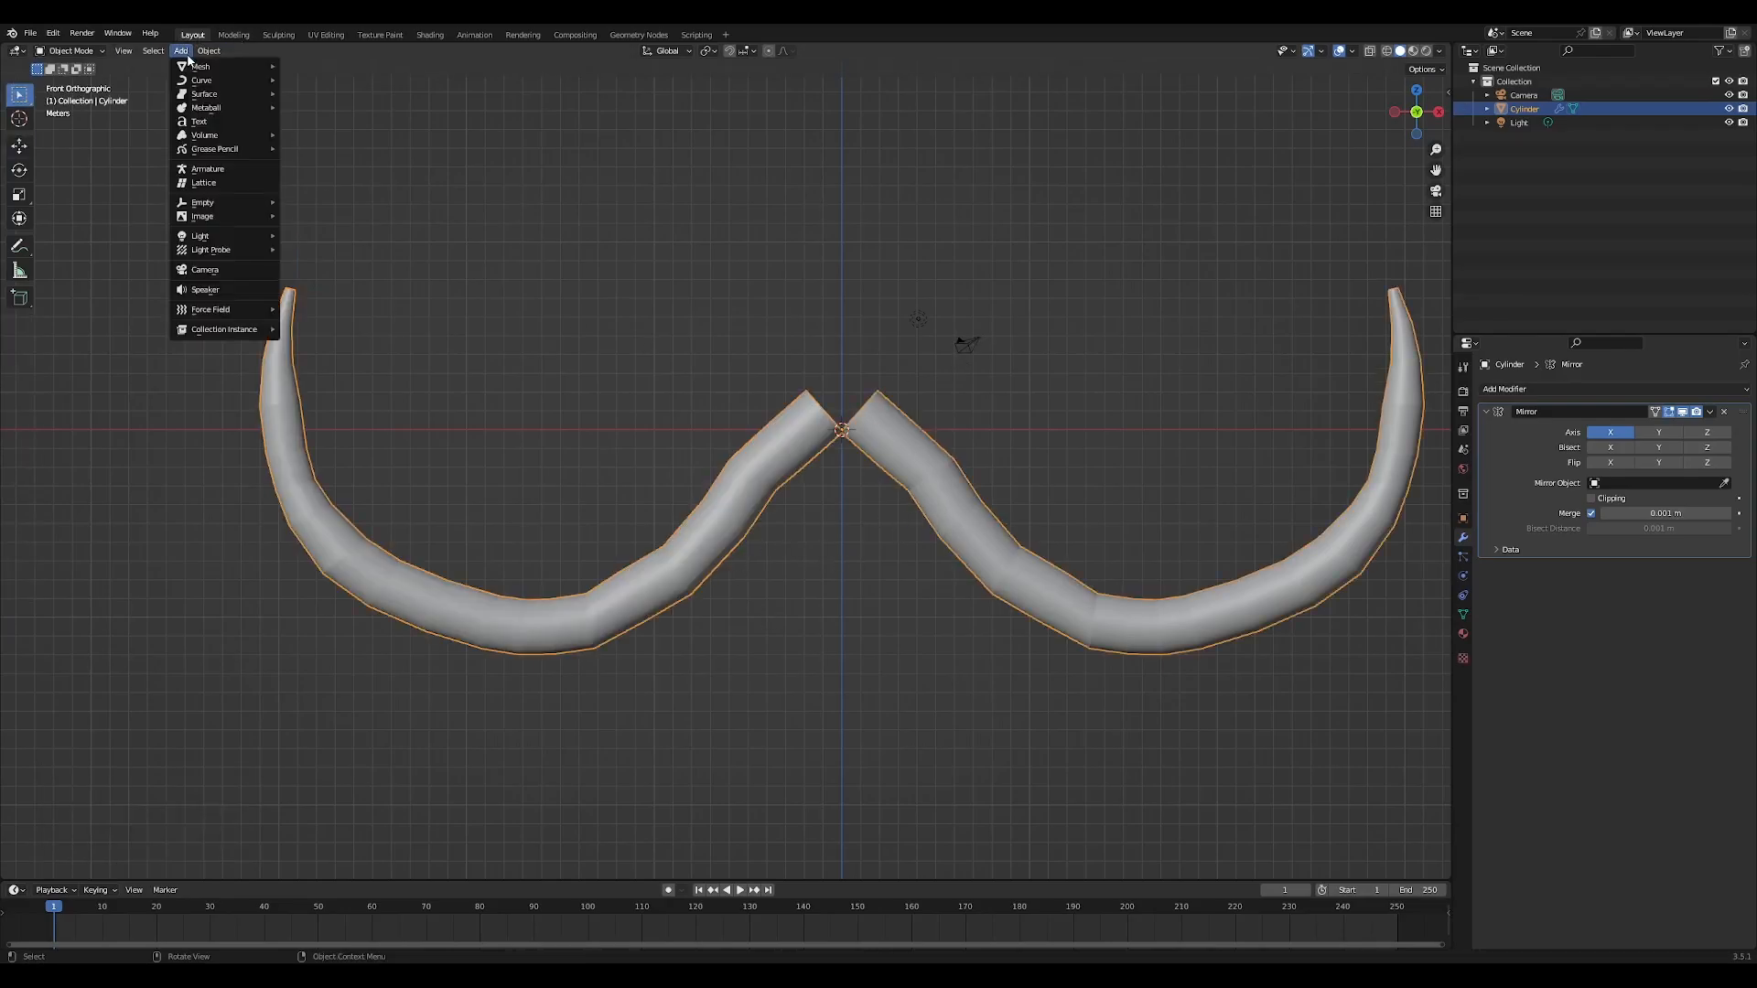
mouse_move(203, 70)
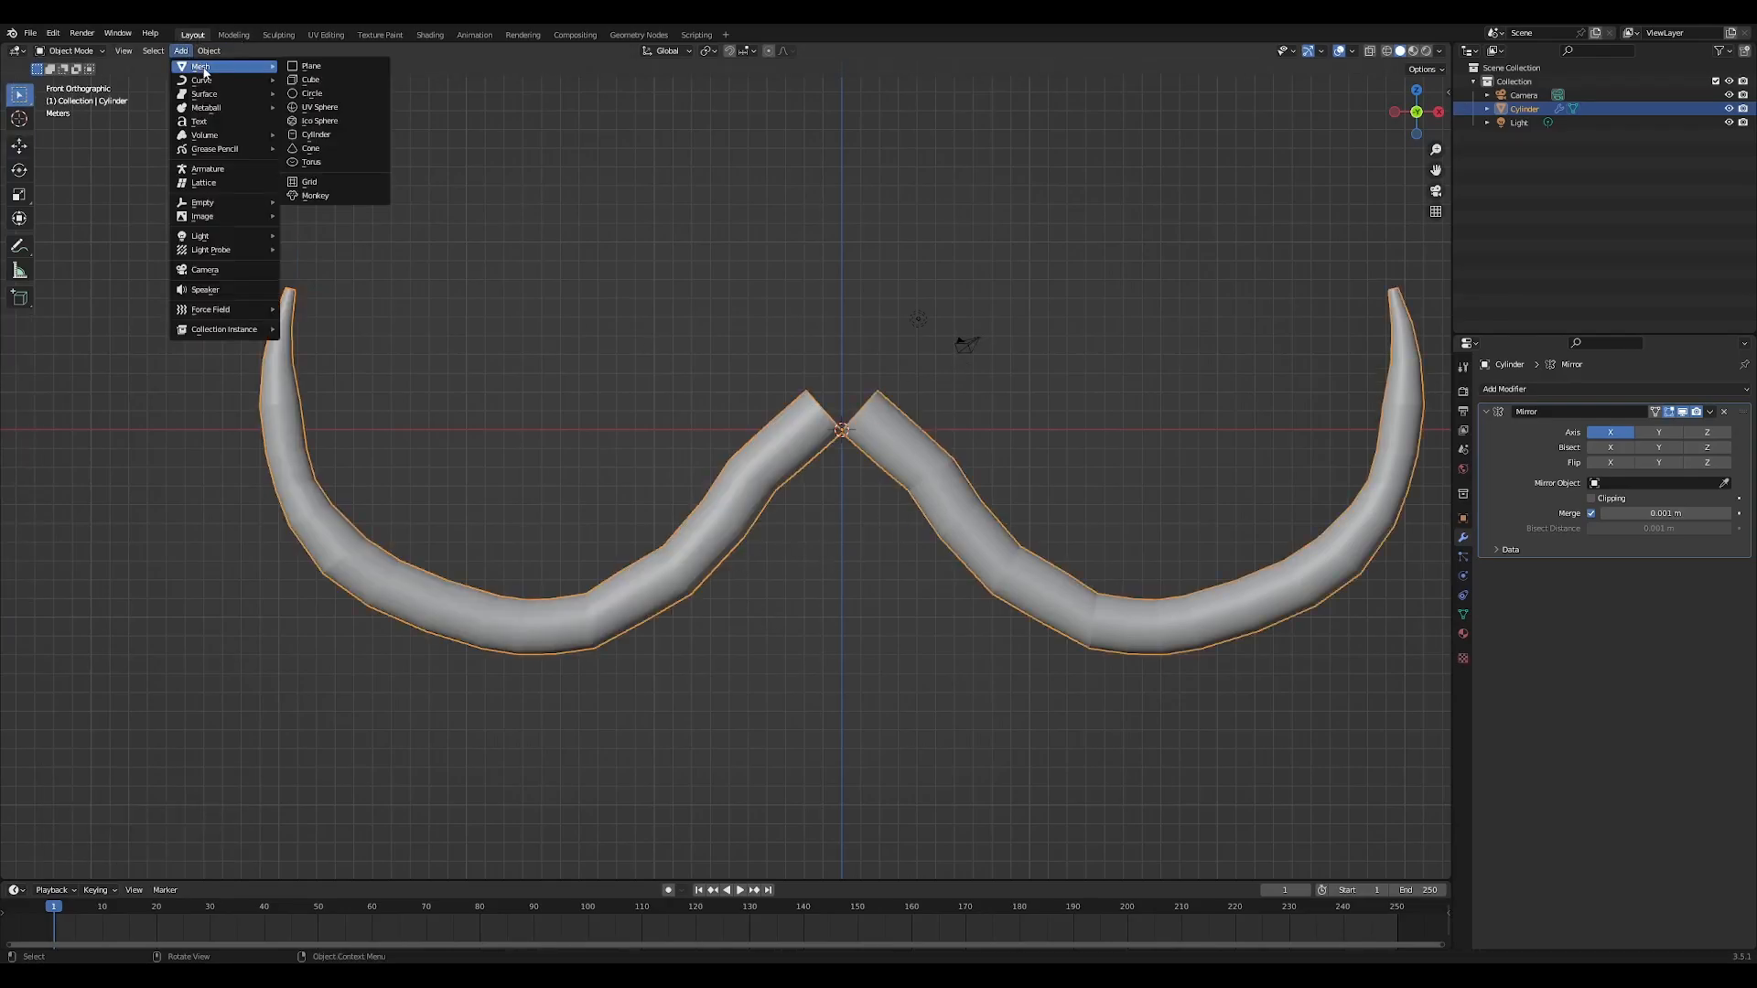
left_click(360, 139)
scroll(843, 383, "up", 3)
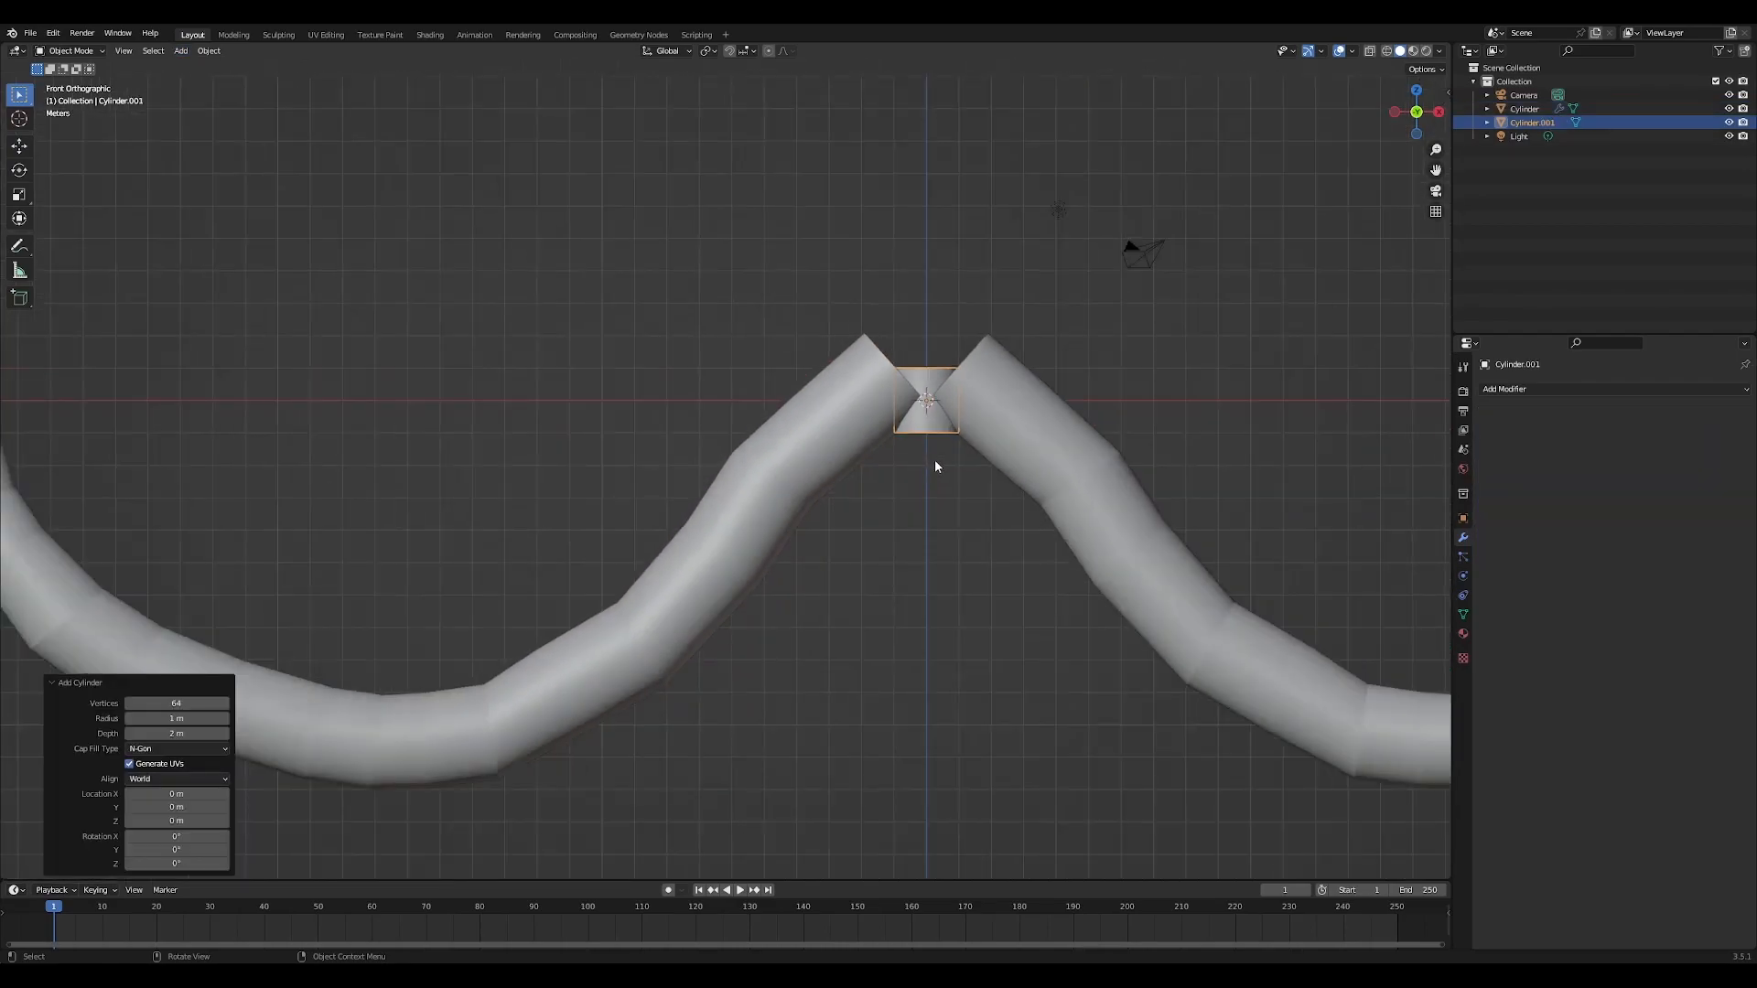
Rotate the new cylinder 90° in the front view and move it about 3.28 m down along Z
key("r")
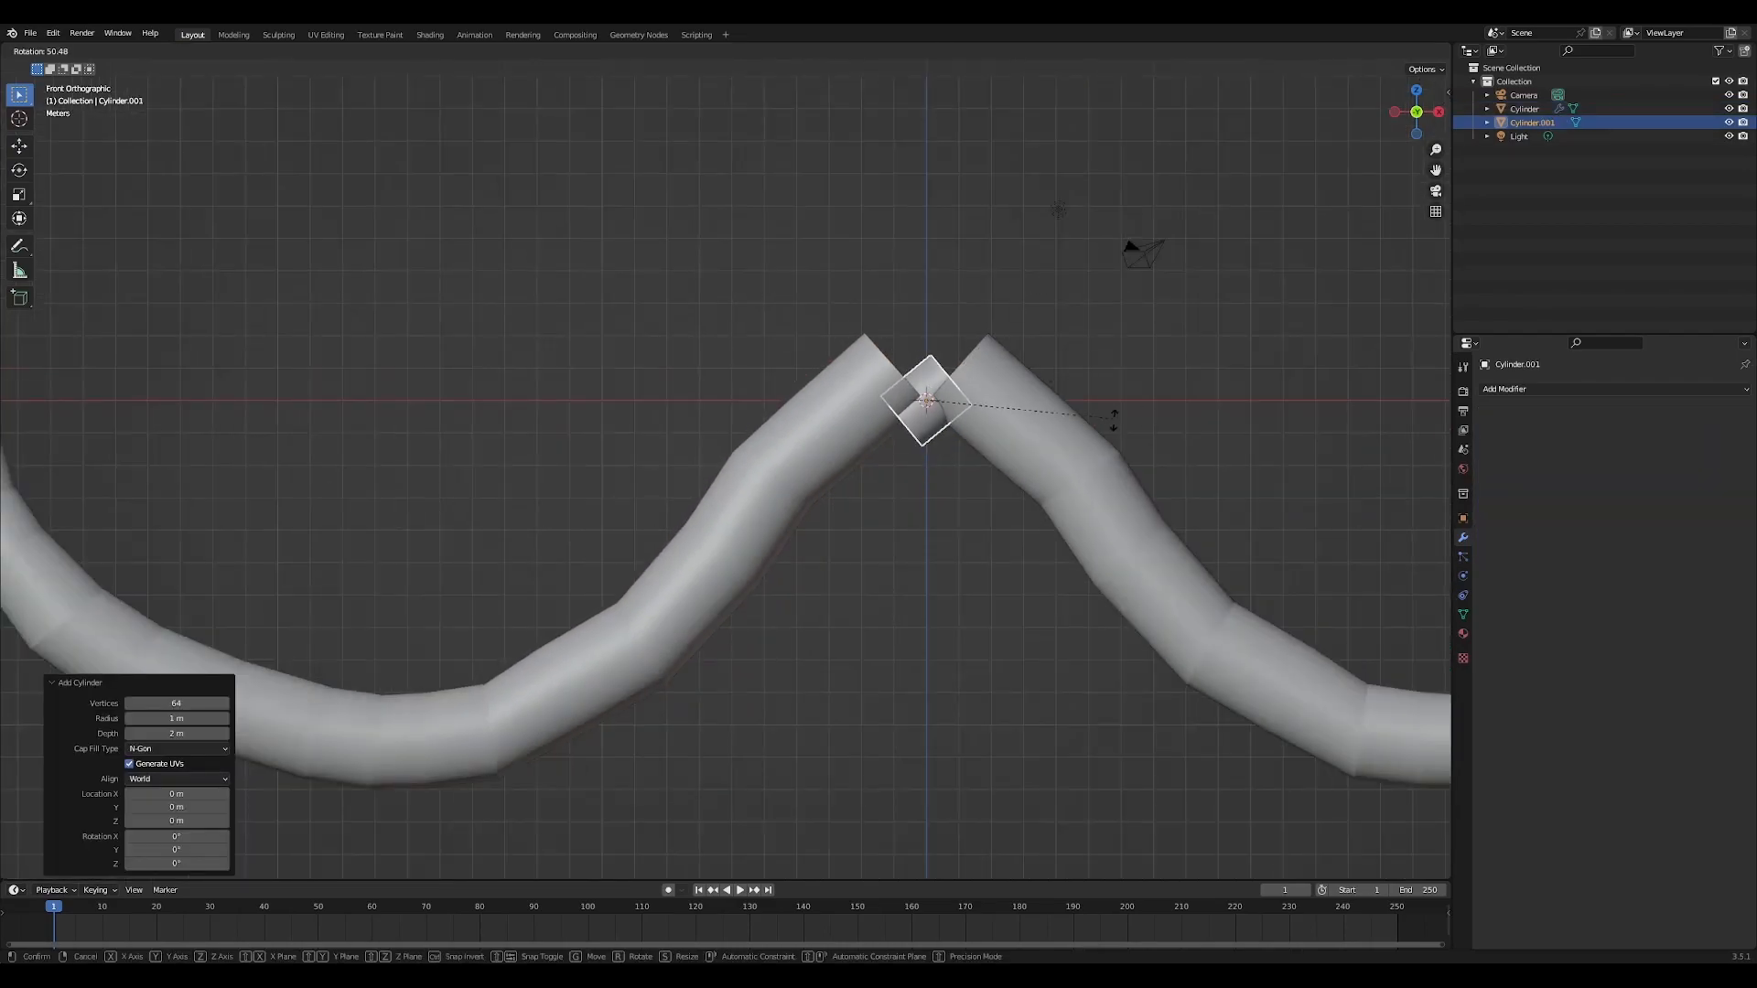
type("90")
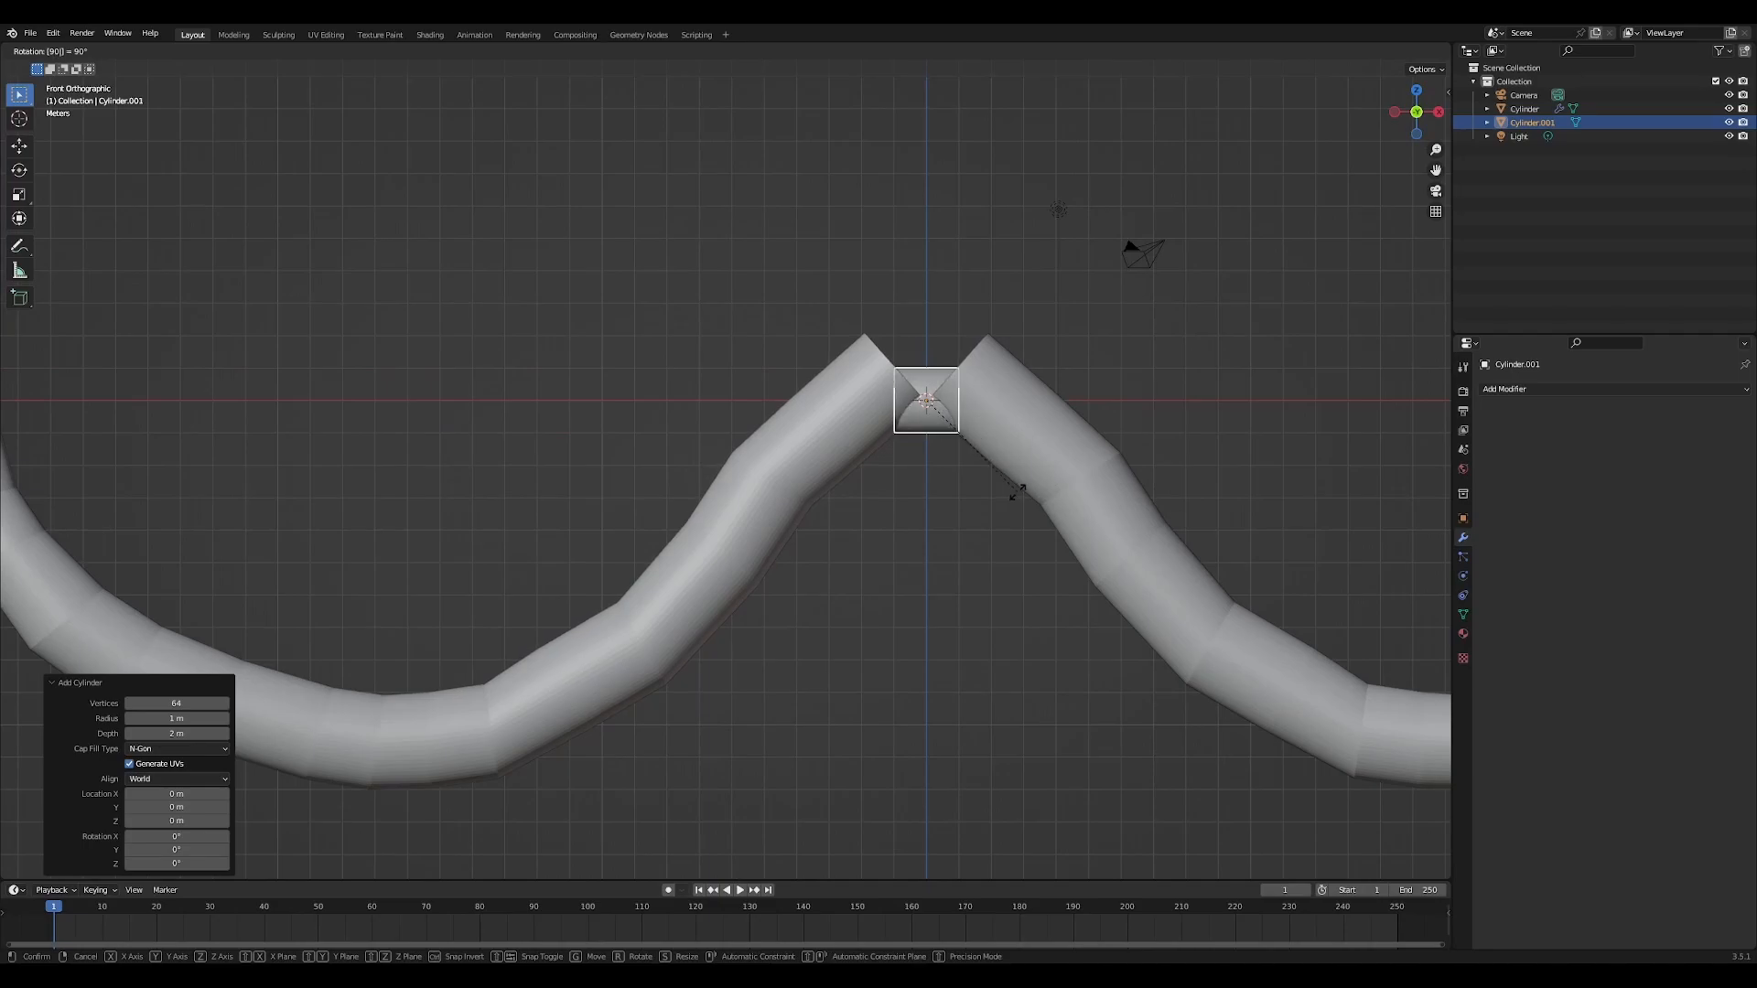
key("Return")
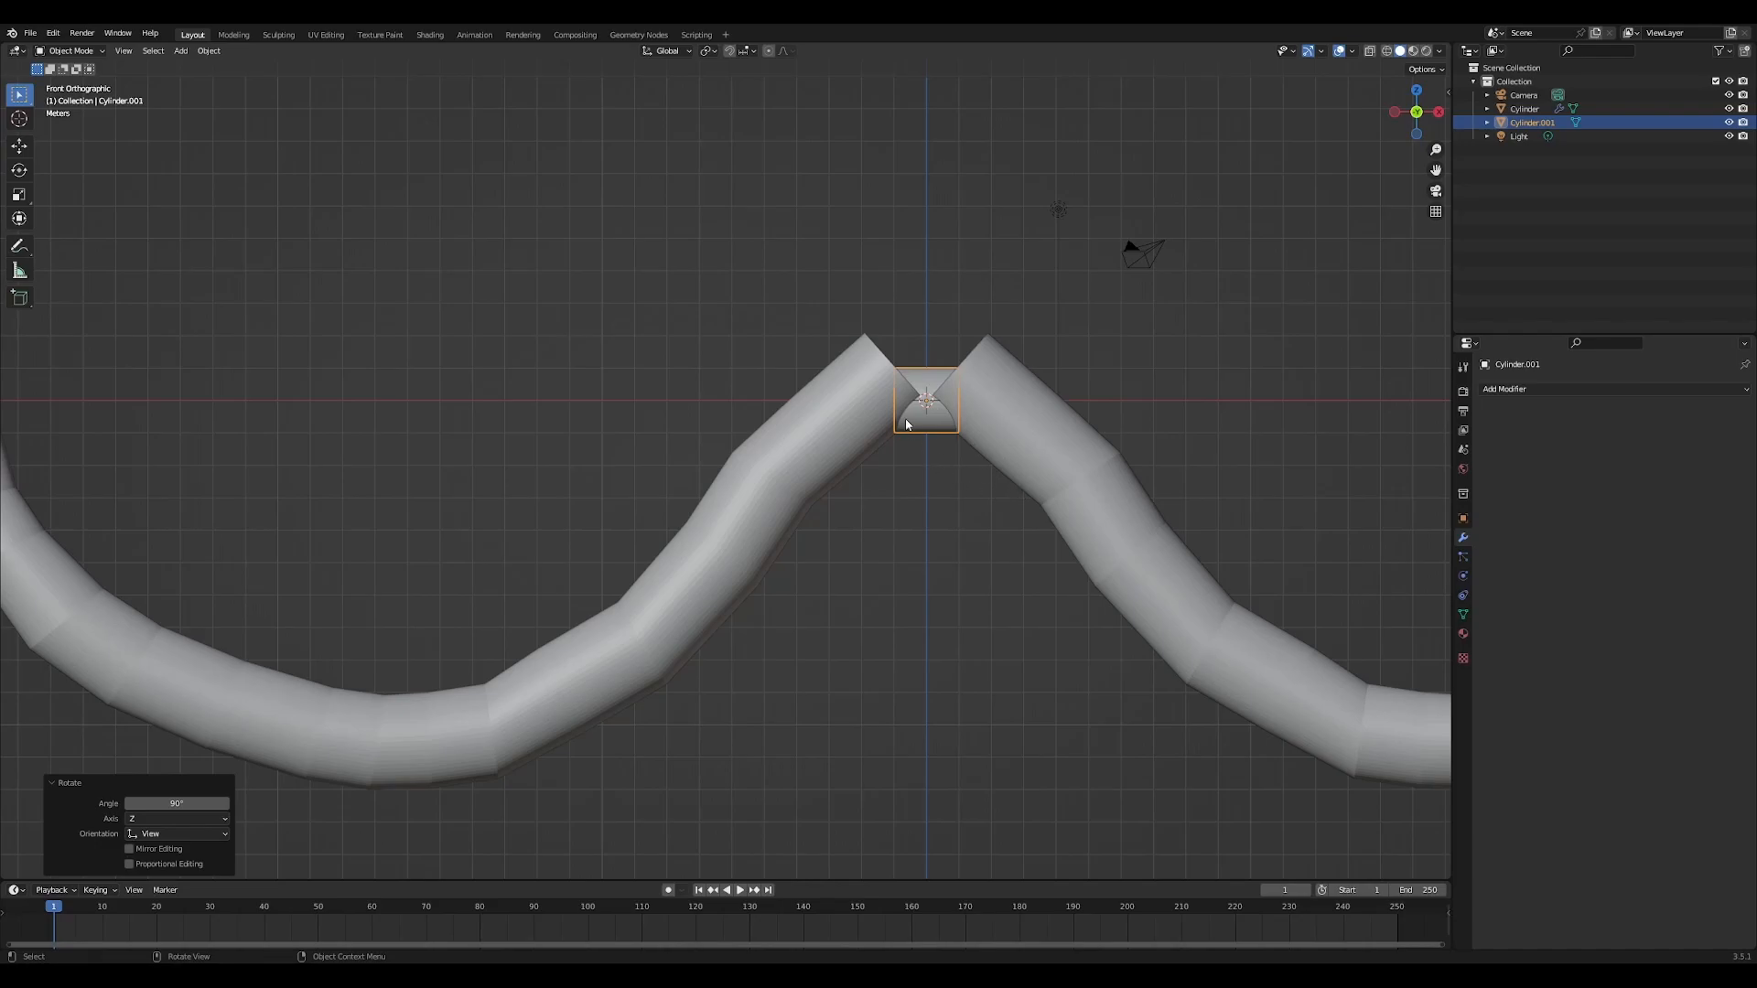
left_click(20, 147)
left_click_drag(932, 363, 929, 469)
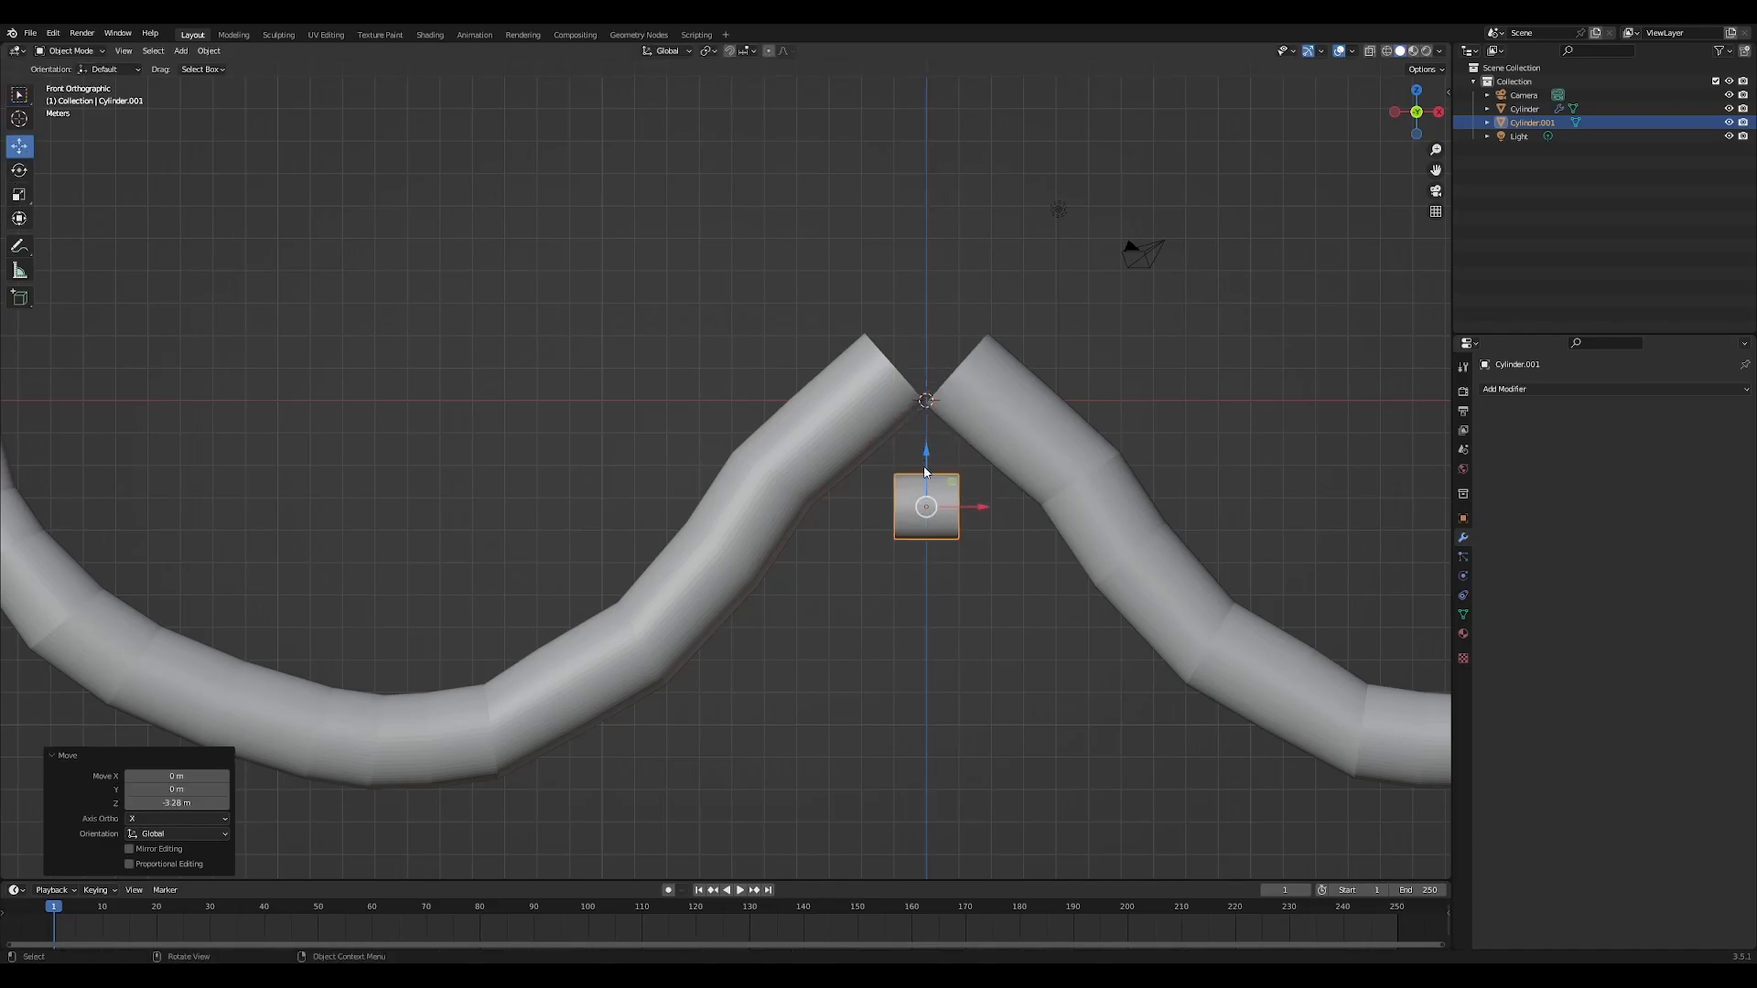
Turn off the X-axis mirroring in the curved tube's Mirror modifier
left_click(865, 448)
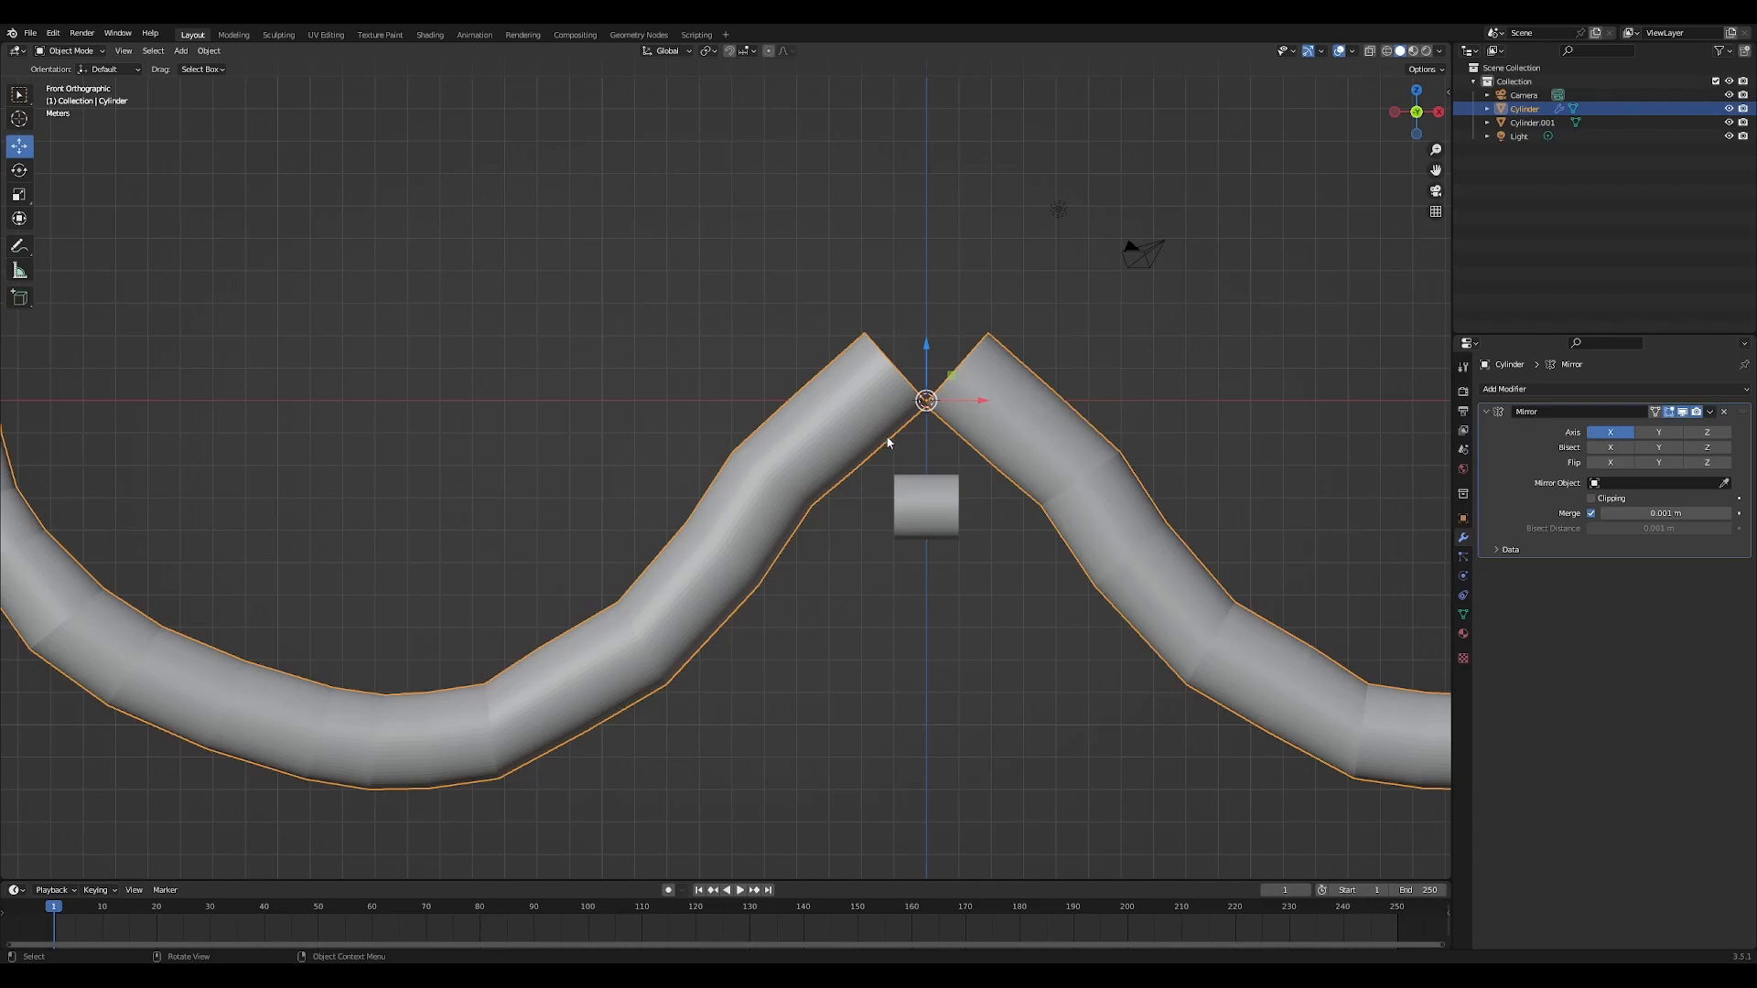
left_click(1609, 433)
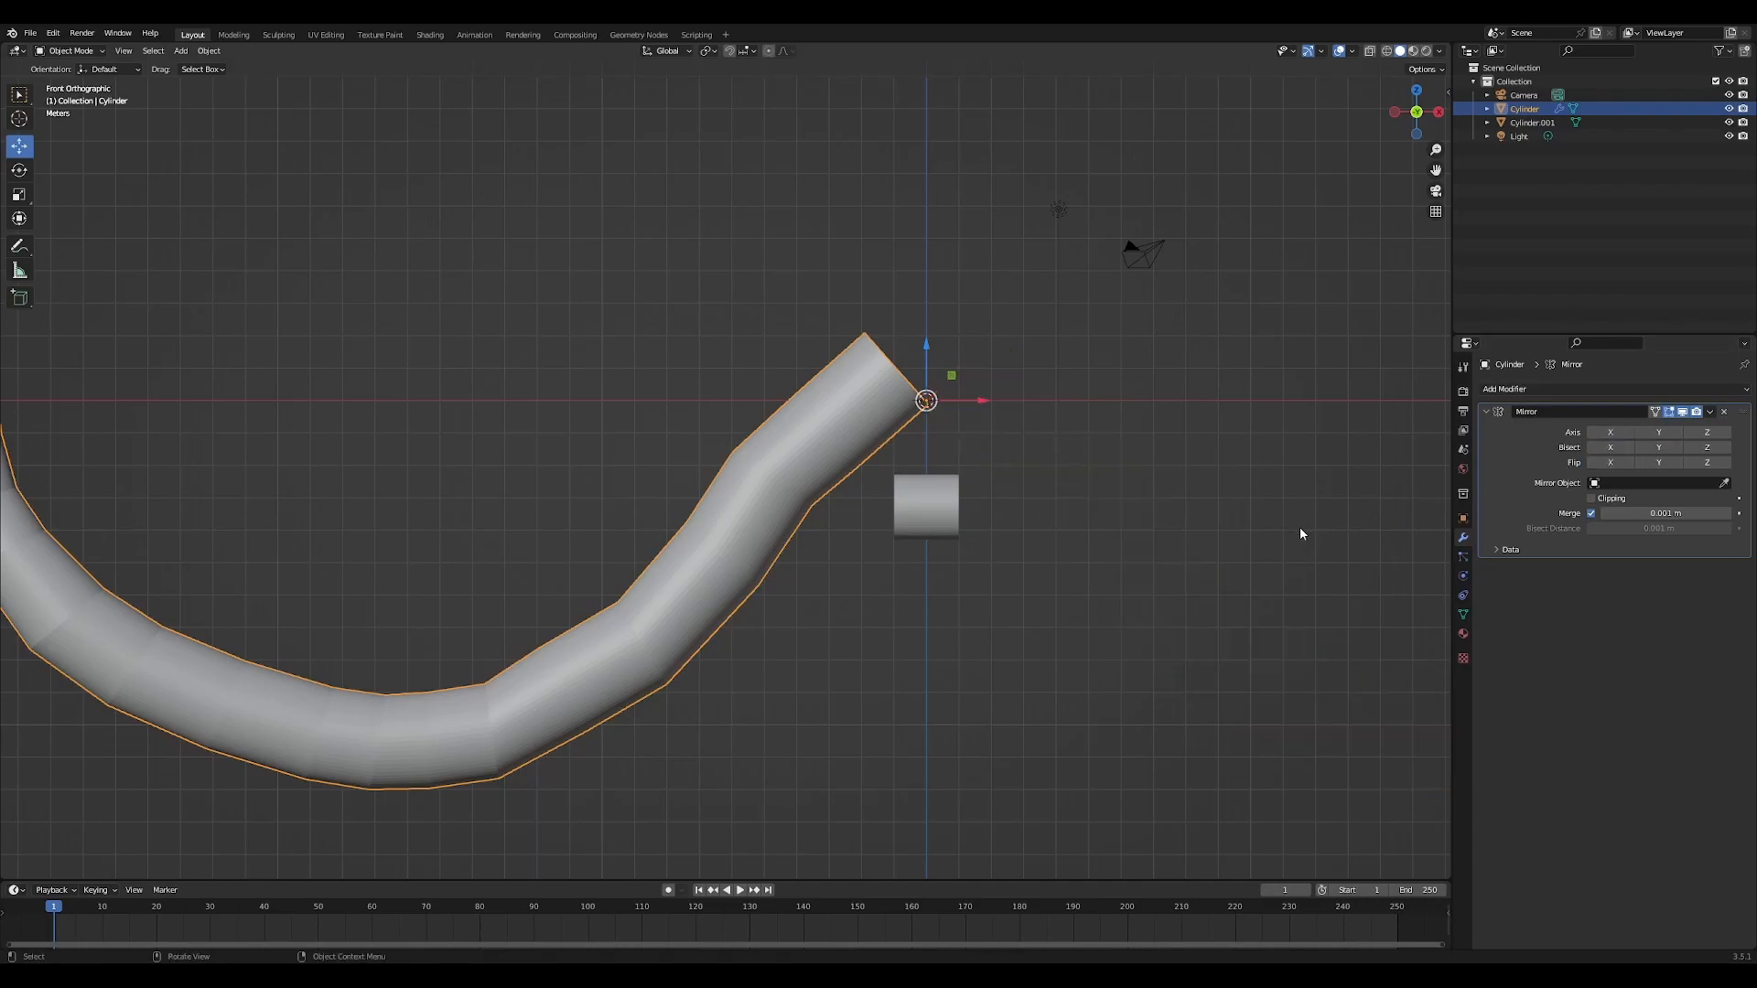
Add a Mirror modifier to the small cylinder and move its mesh about 0.89 m along negative Y in Edit Mode
key("KP_3")
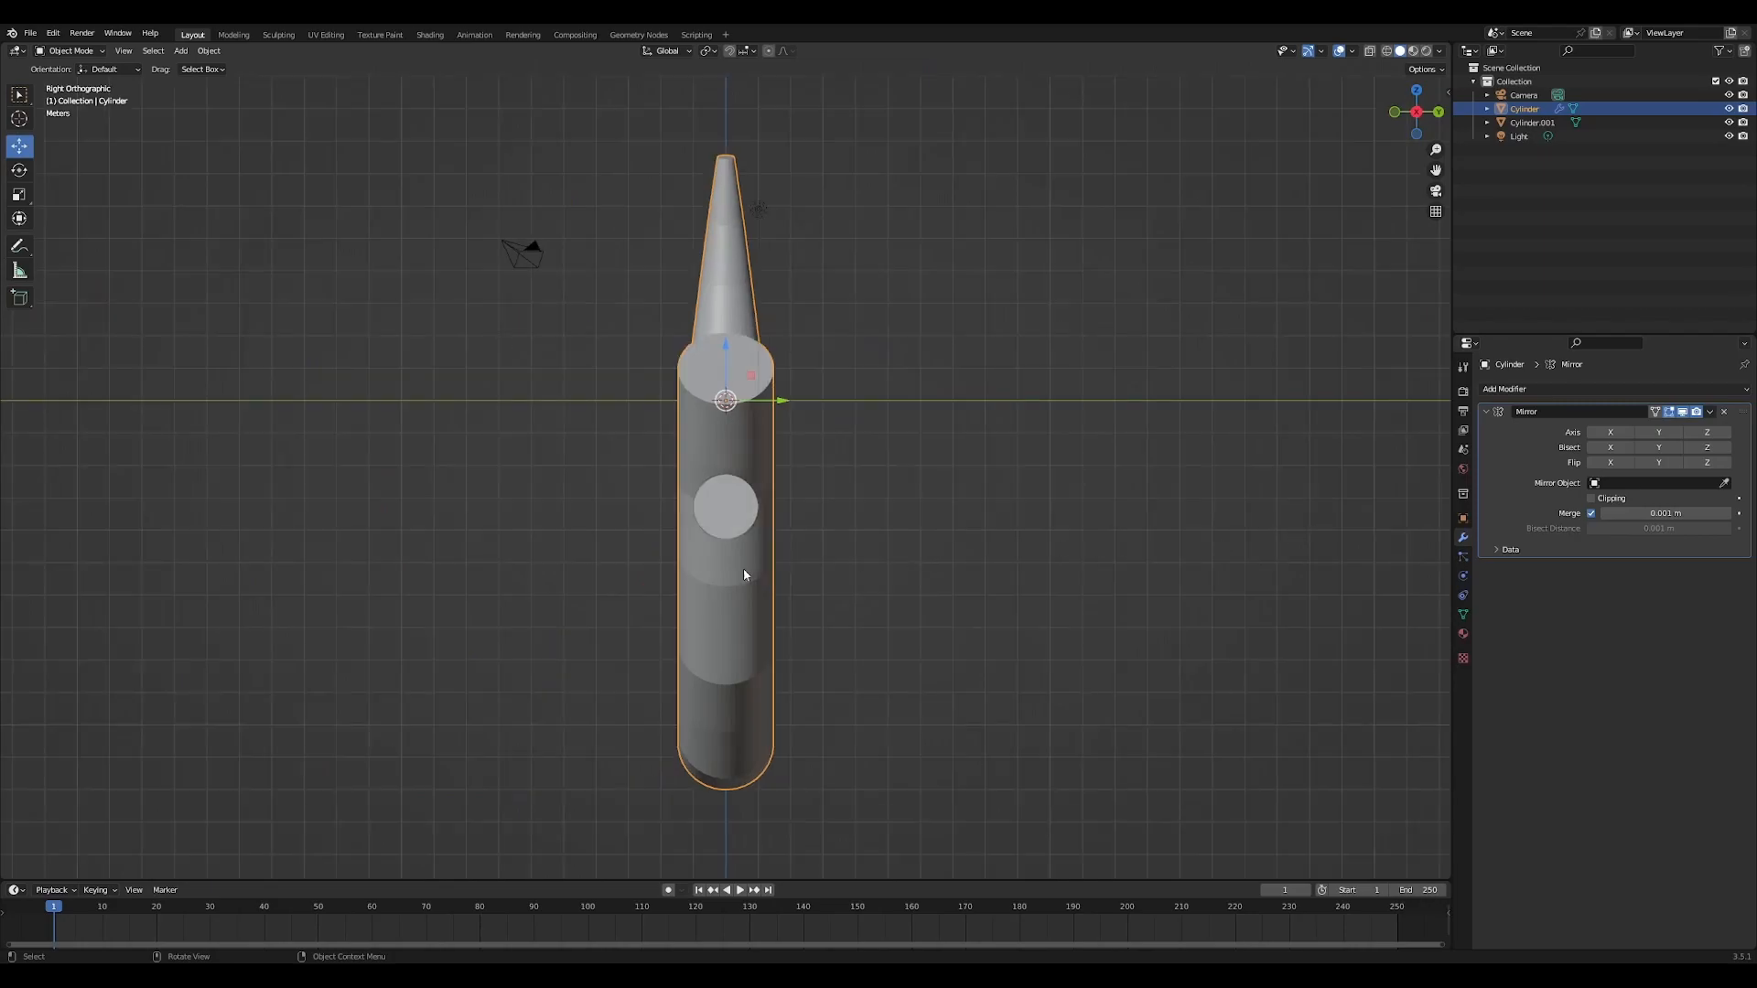
scroll(692, 562, "up", 5)
scroll(753, 584, "up", 1)
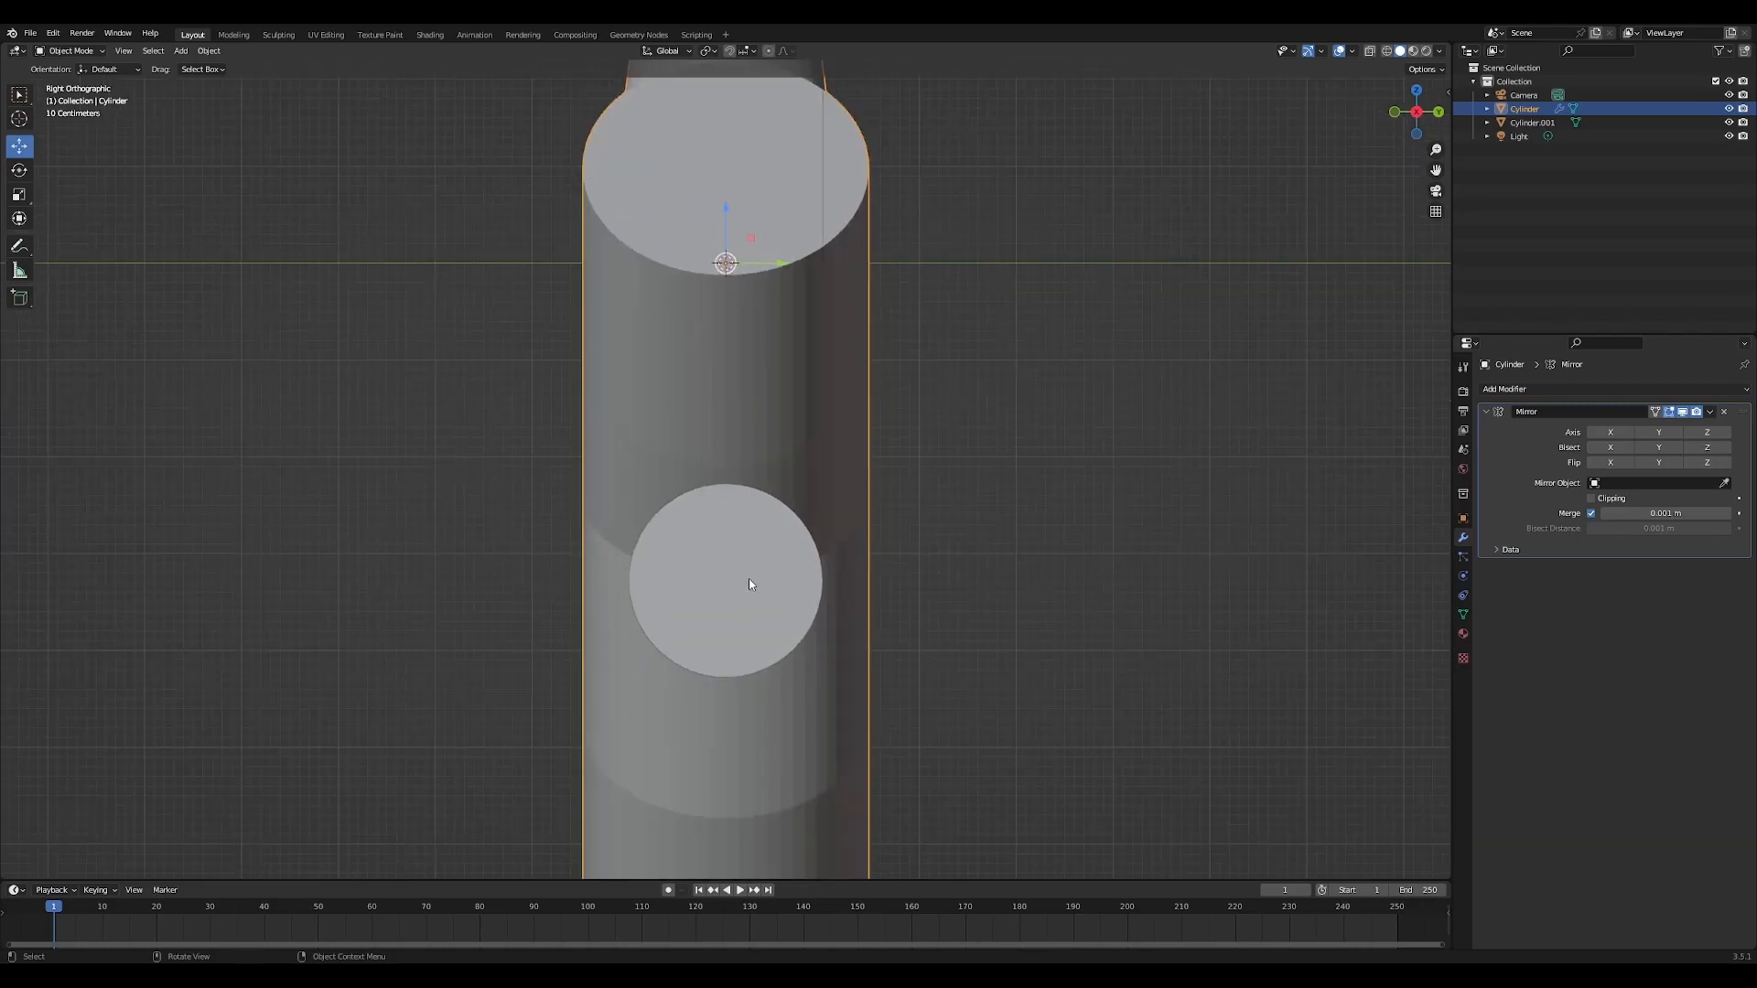
left_click(749, 584)
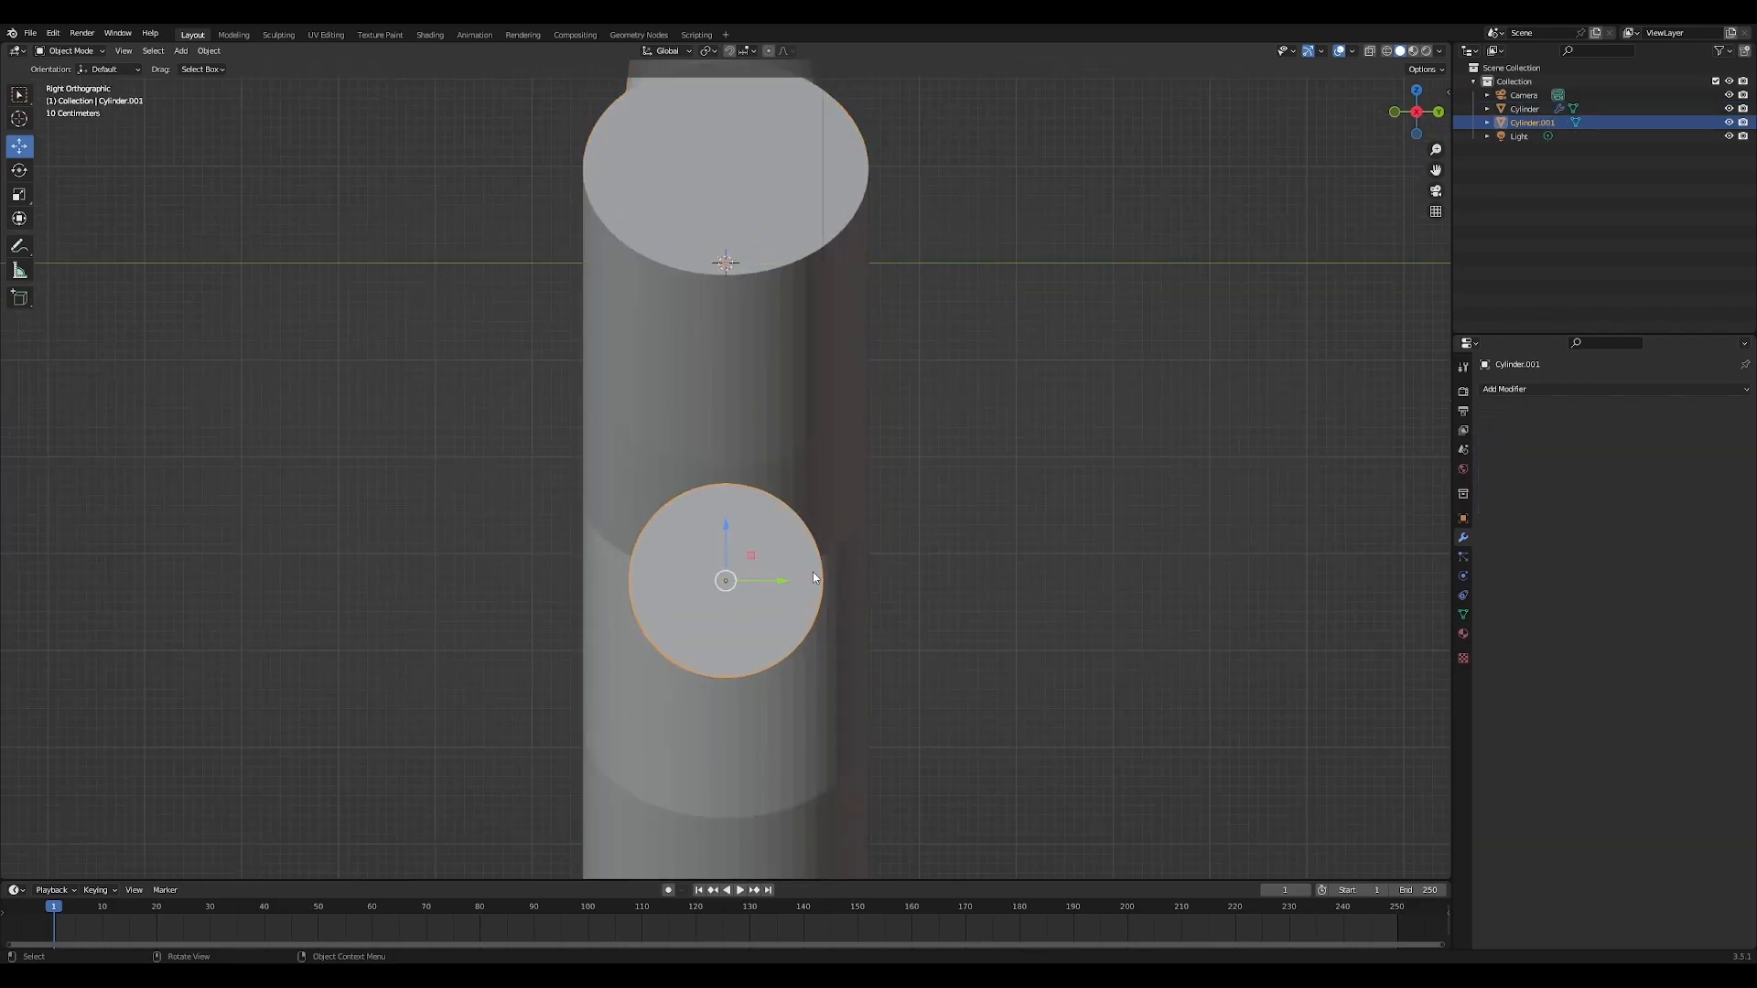
left_click(1542, 391)
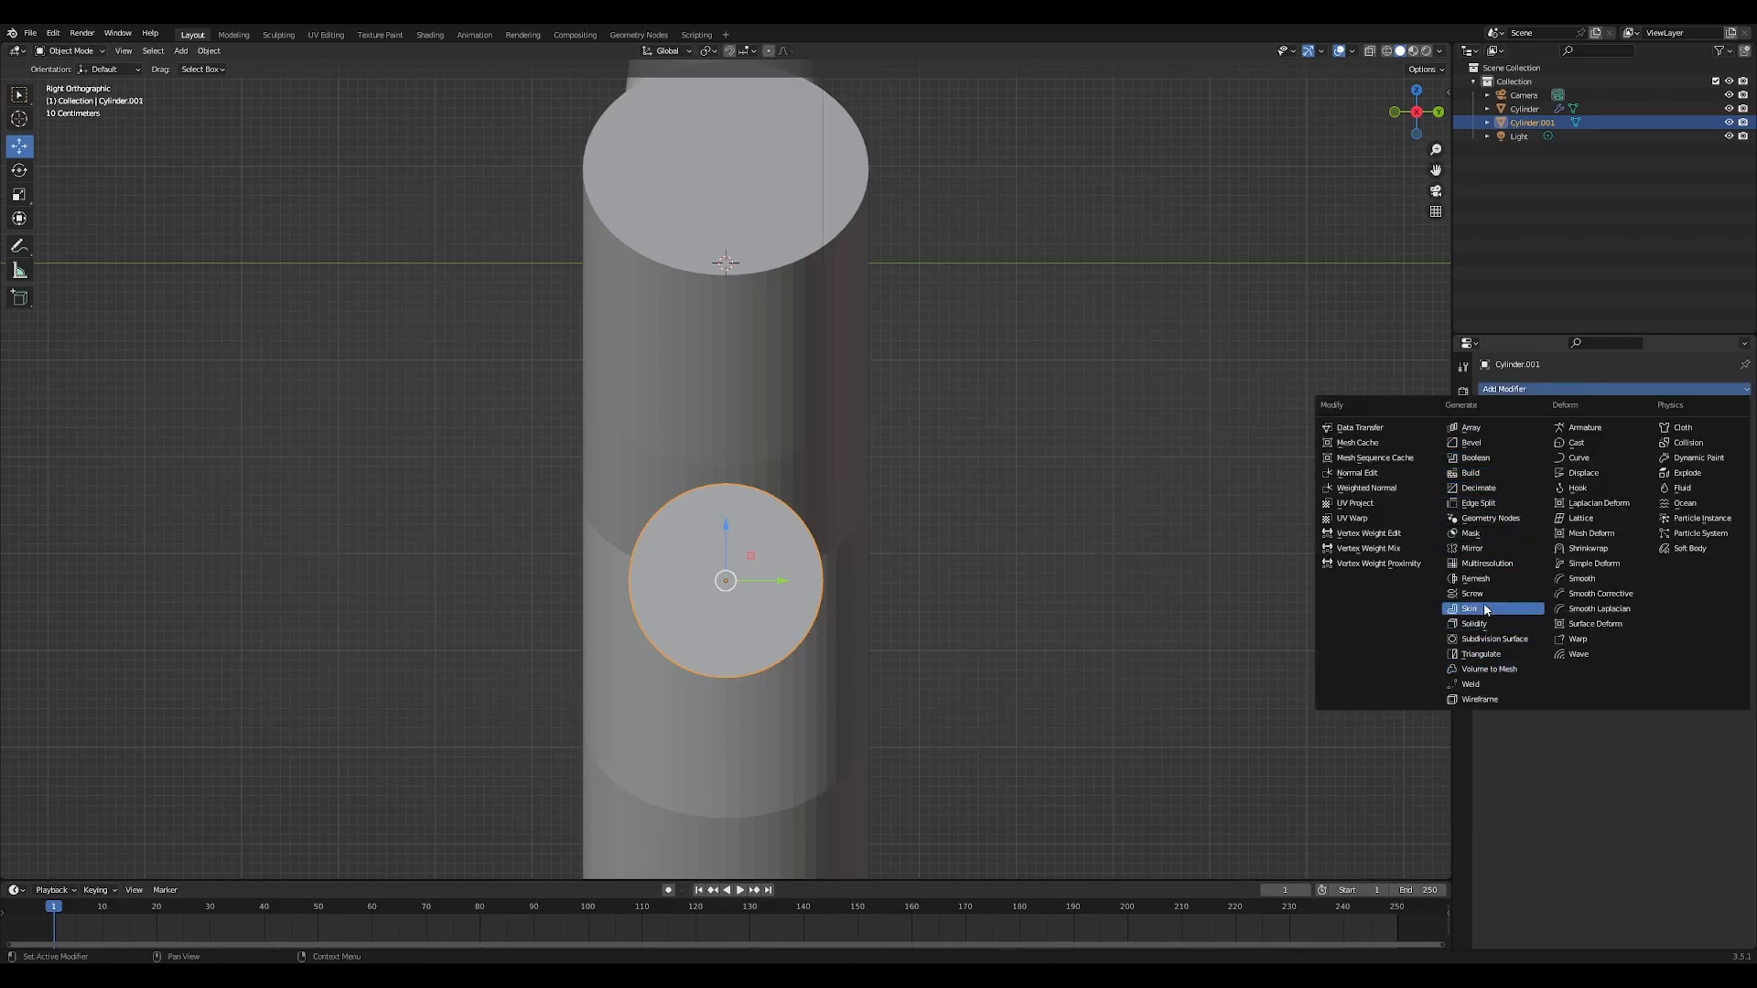
left_click(1475, 549)
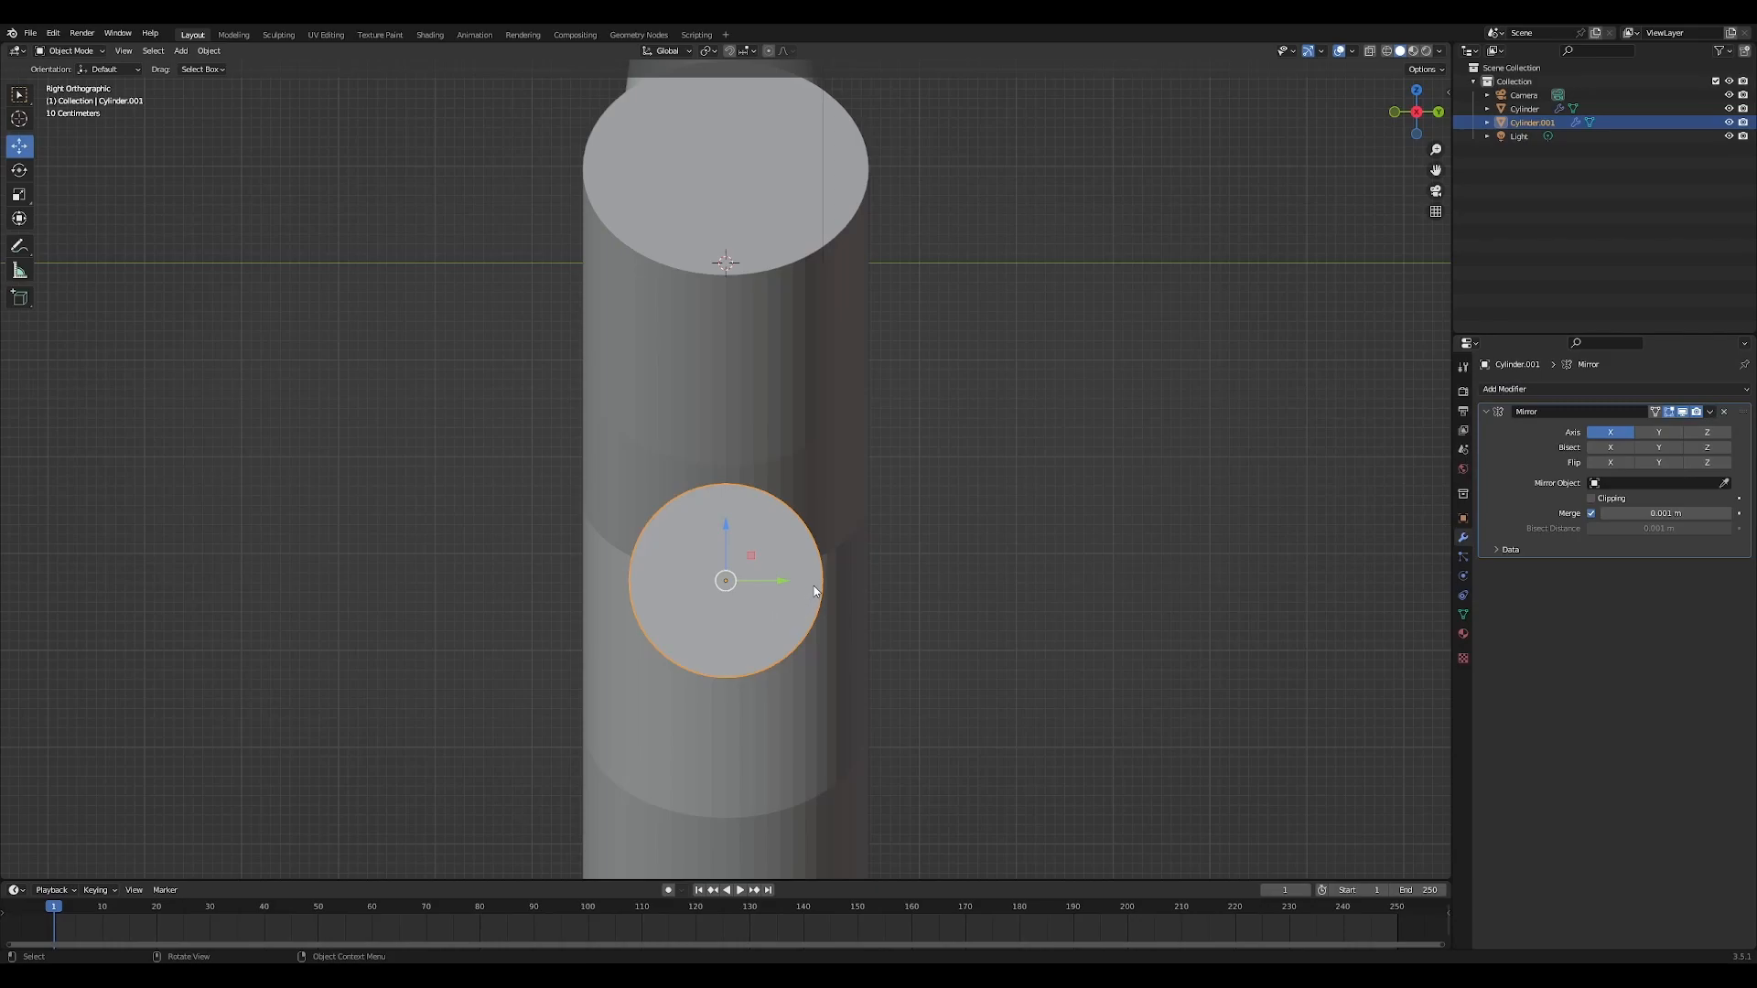
key("Tab")
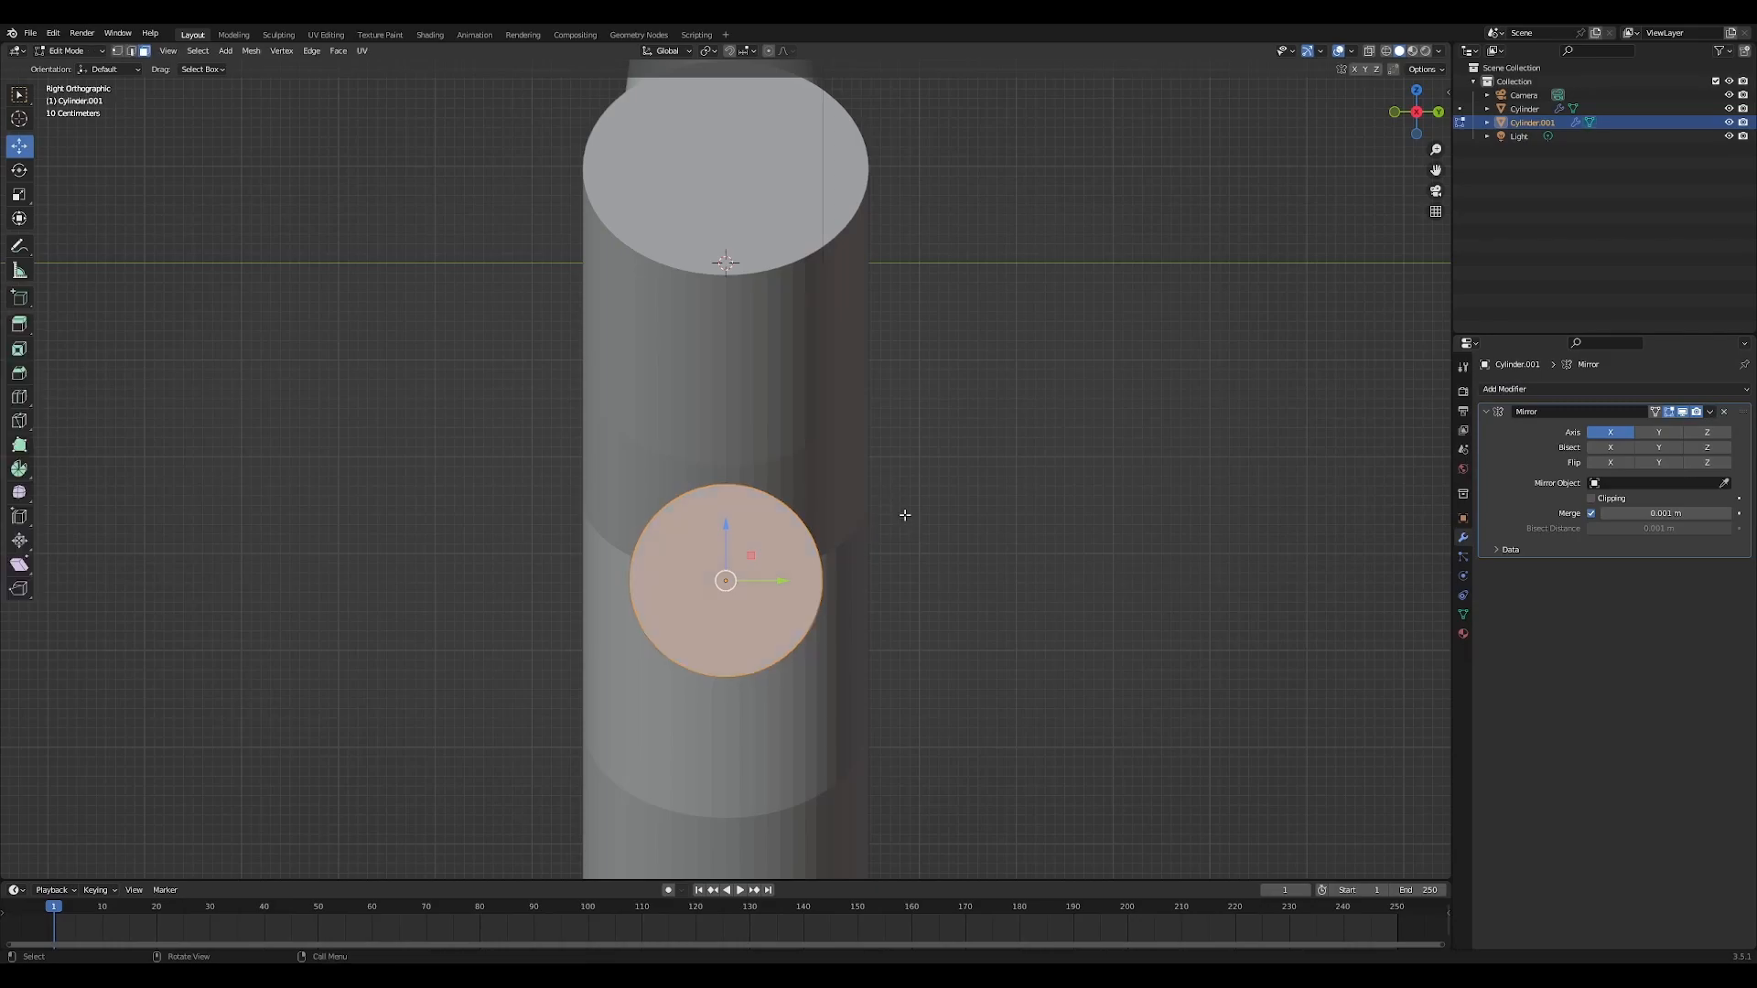
left_click_drag(783, 579, 696, 592)
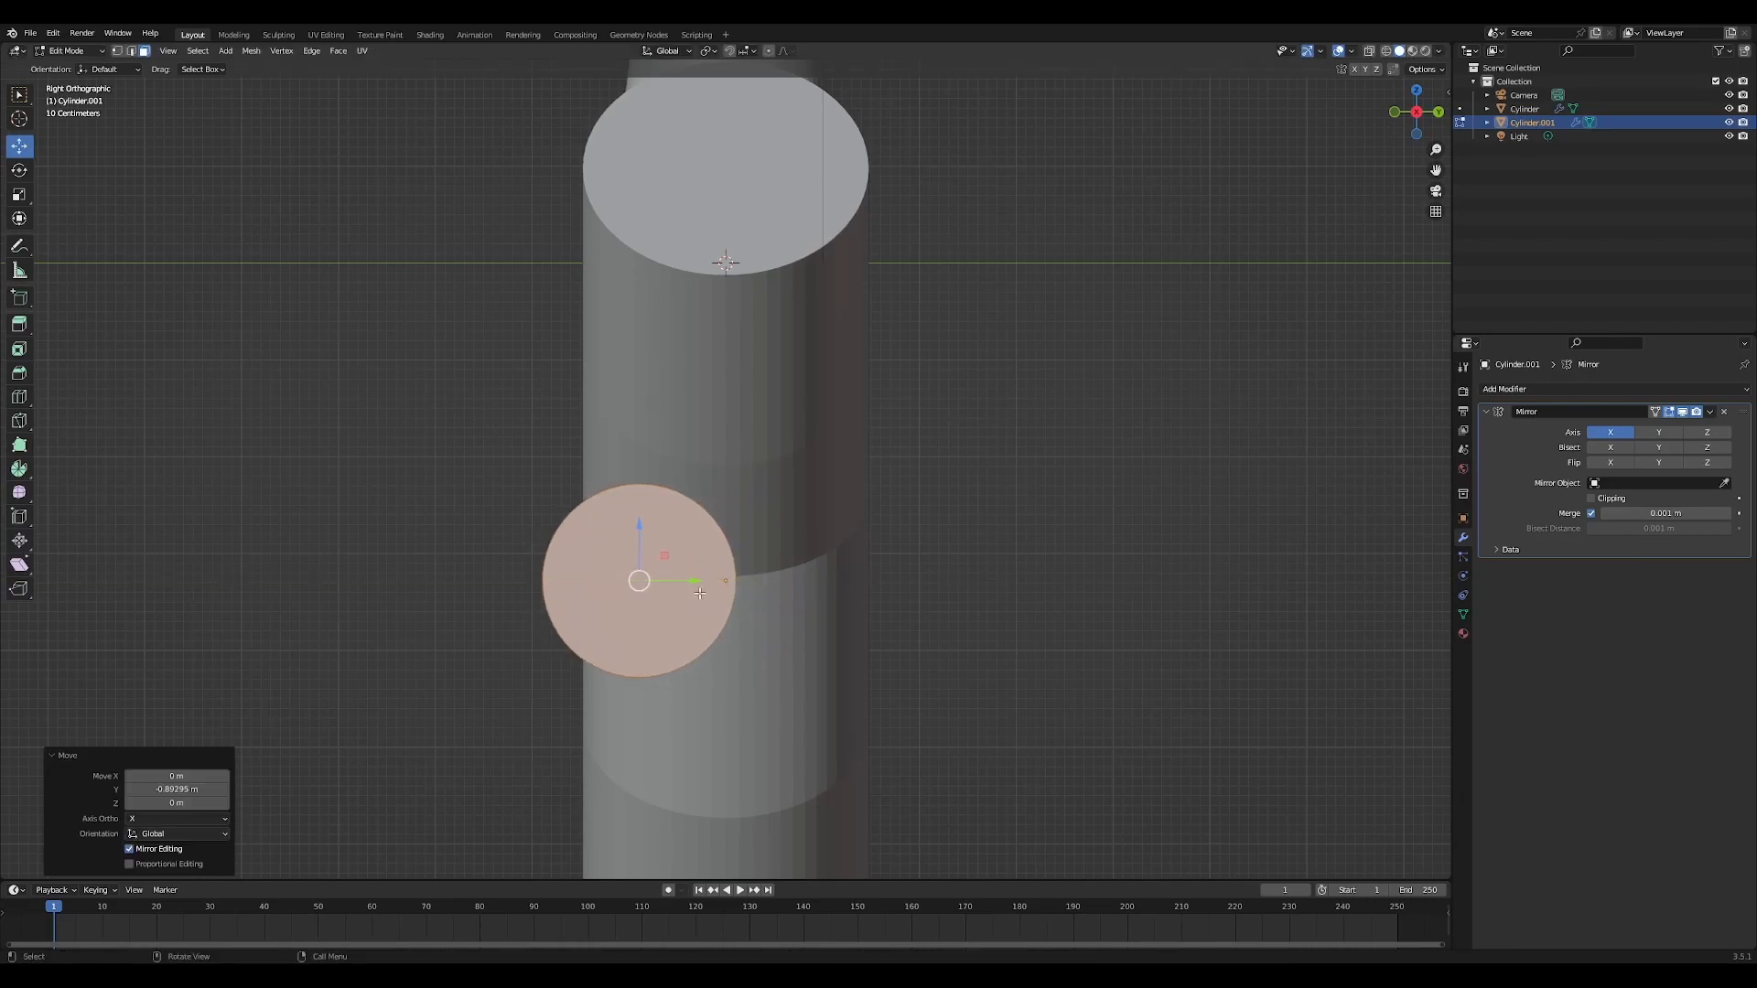
Mirror the small cylinder across Y instead of X and scale its mesh to about 0.694
left_click(1649, 431)
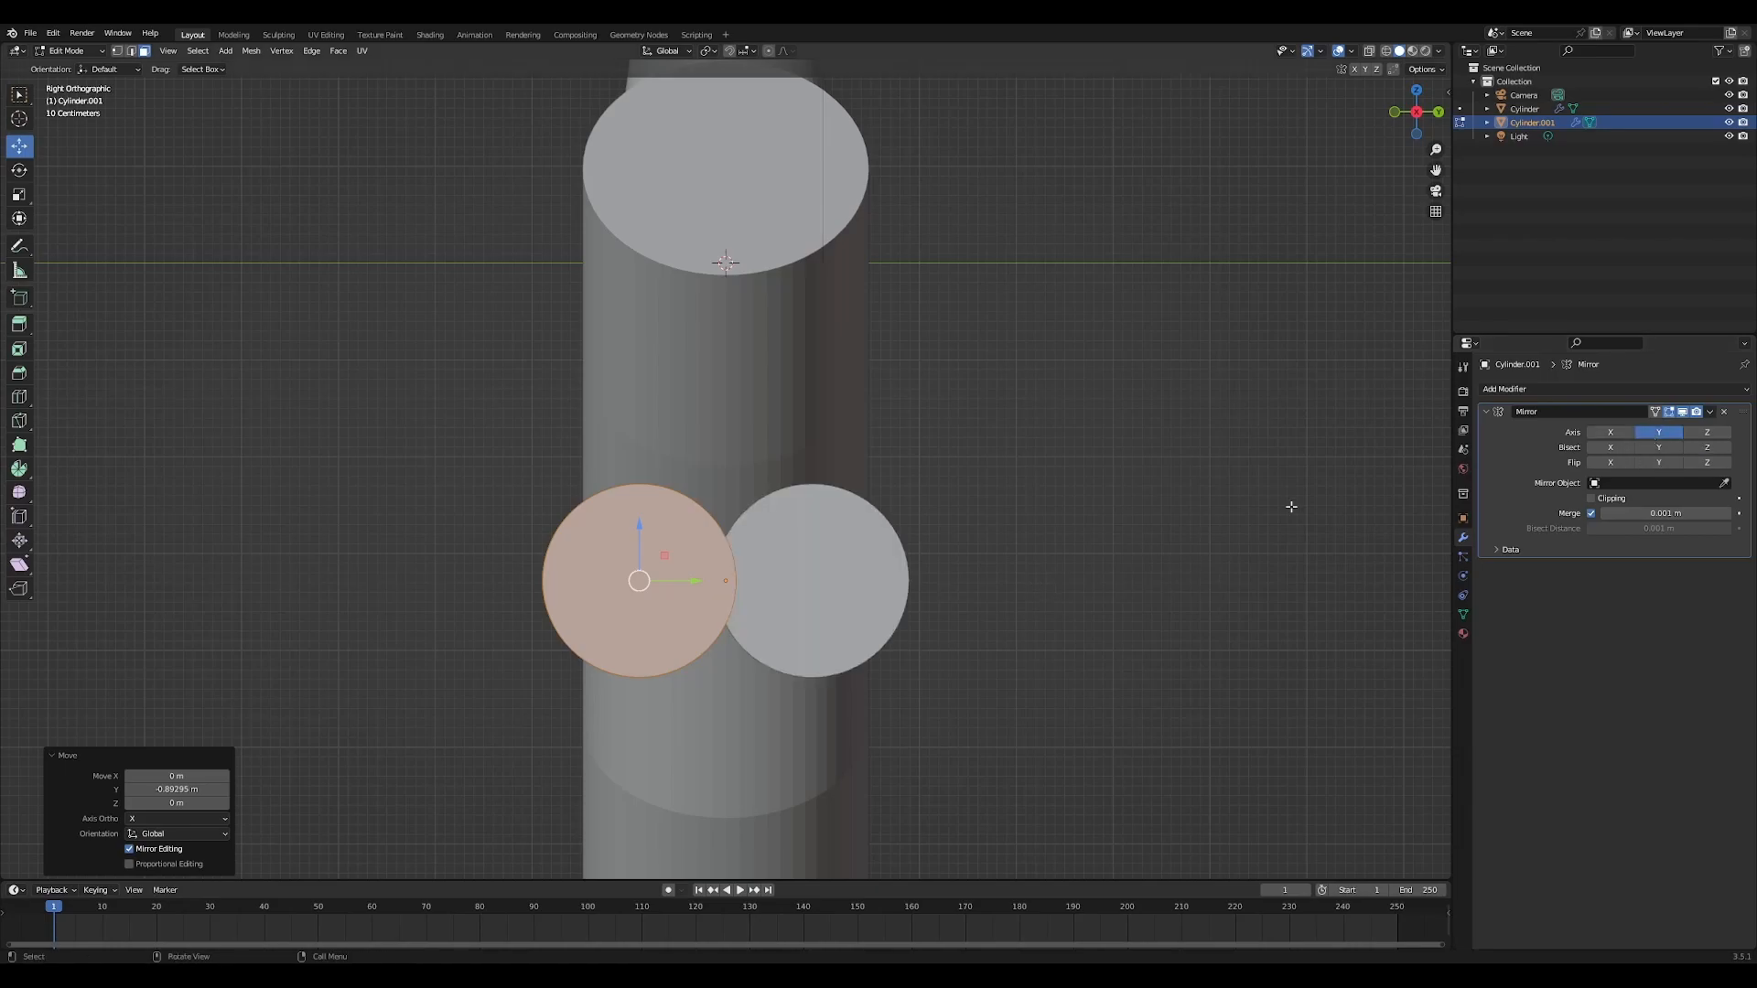
key("s")
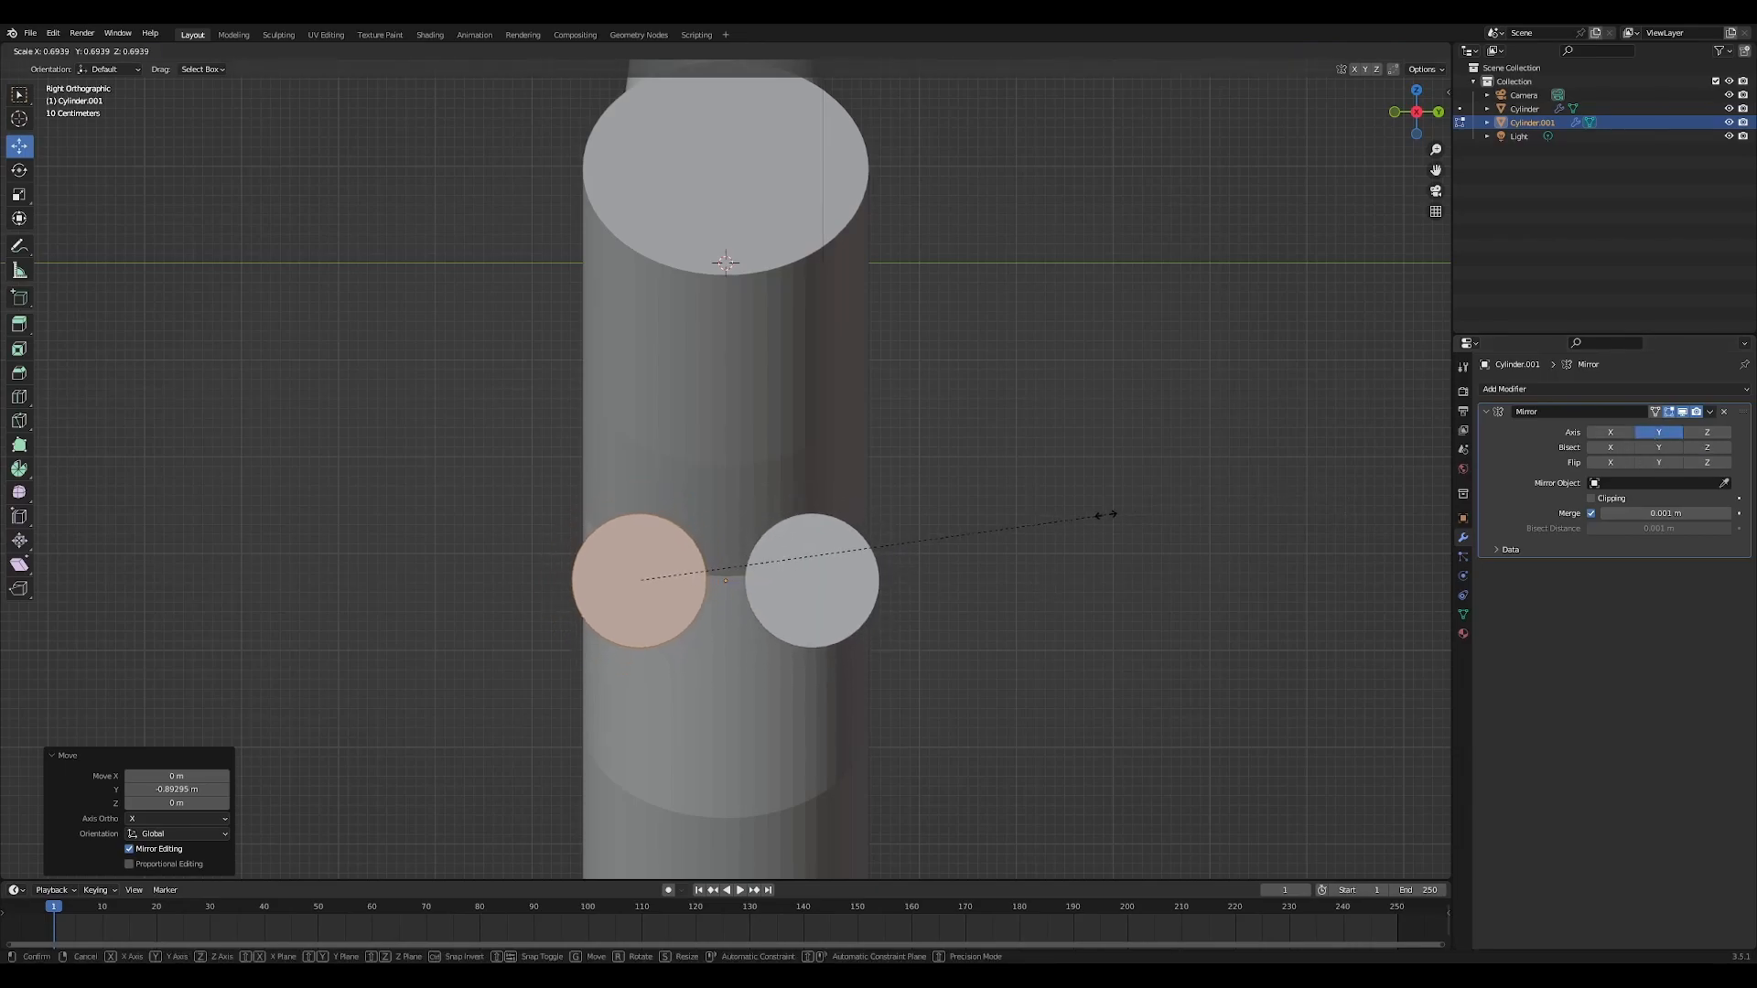
left_click(1105, 514)
Inset the small cylinder's front end face by about 0.21 m and push the inner face about 0.17 m inward along X
middle_click_drag(986, 605, 1016, 605)
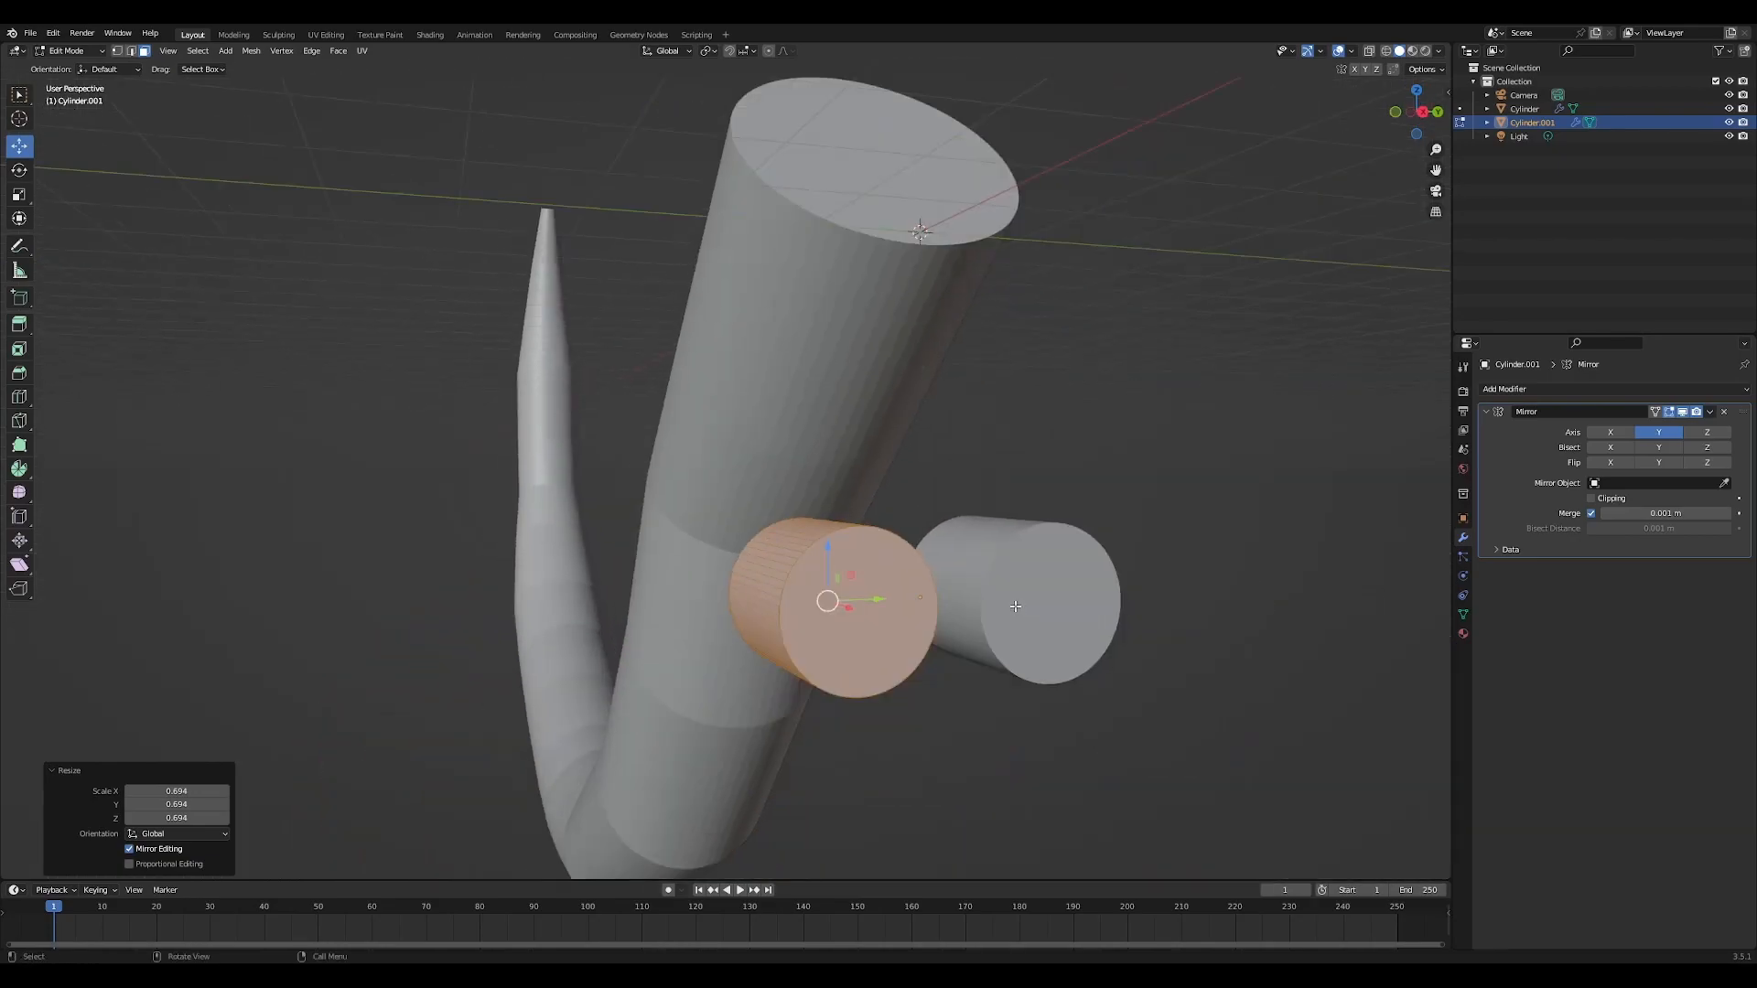
middle_click_drag(870, 559, 959, 690)
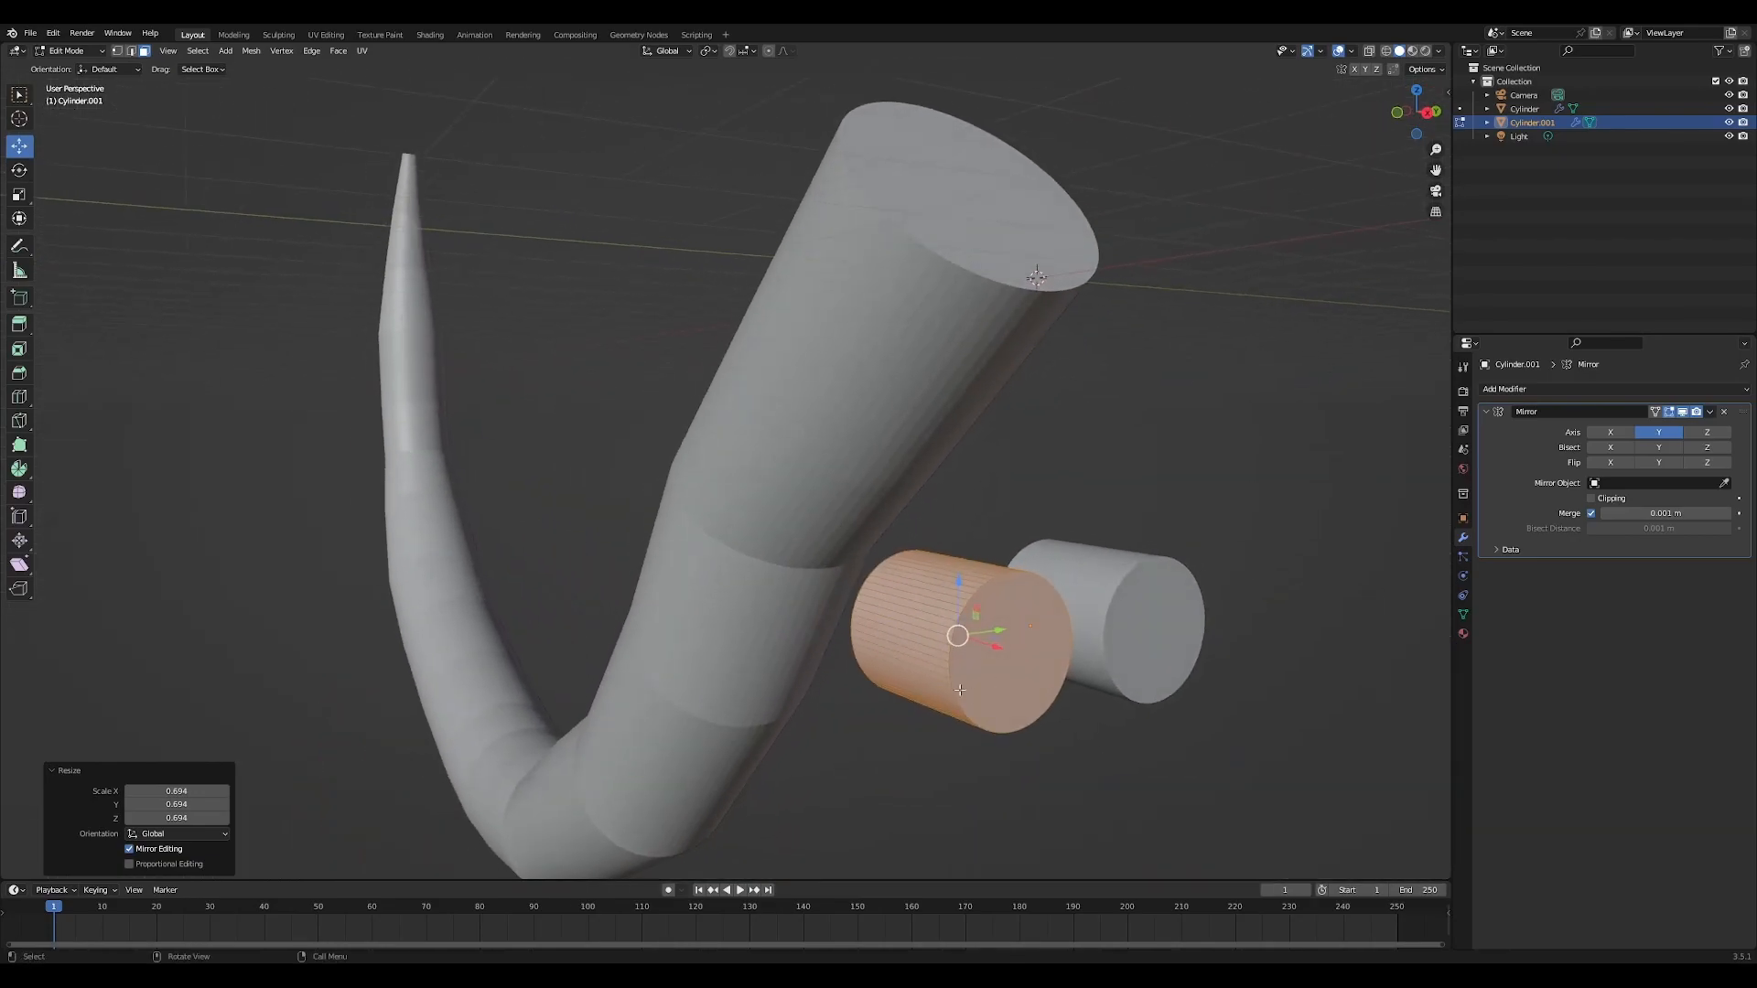
left_click(1013, 655)
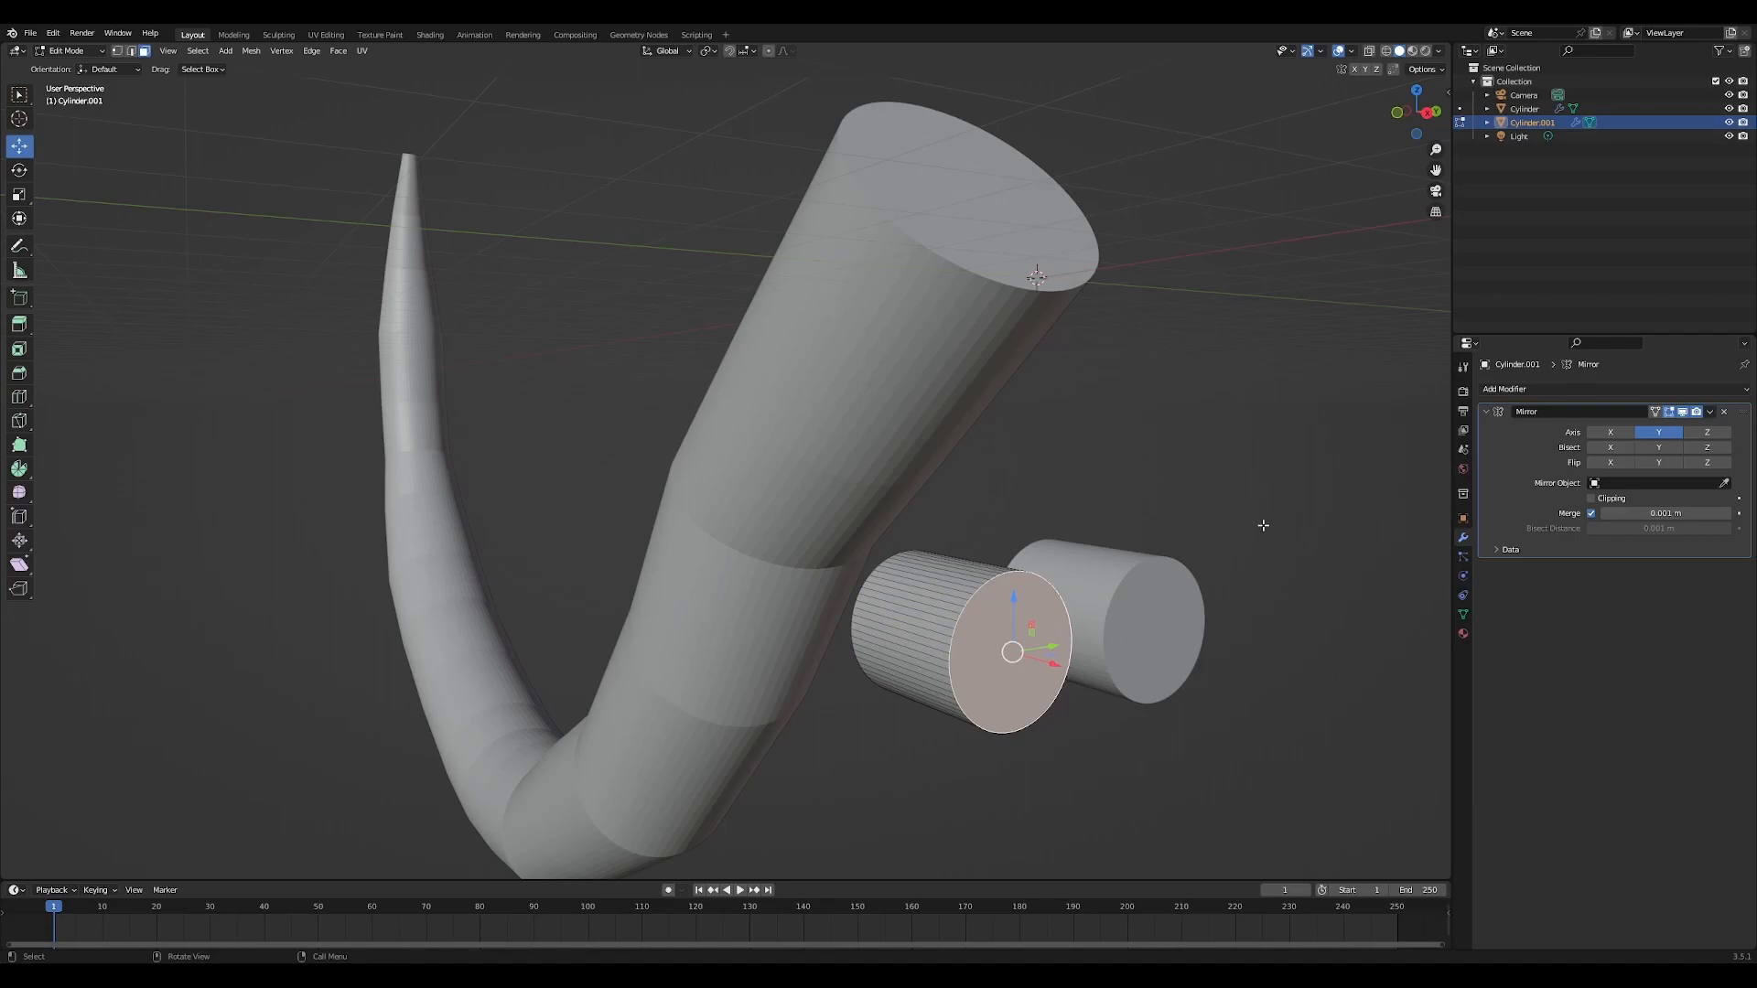
key("i")
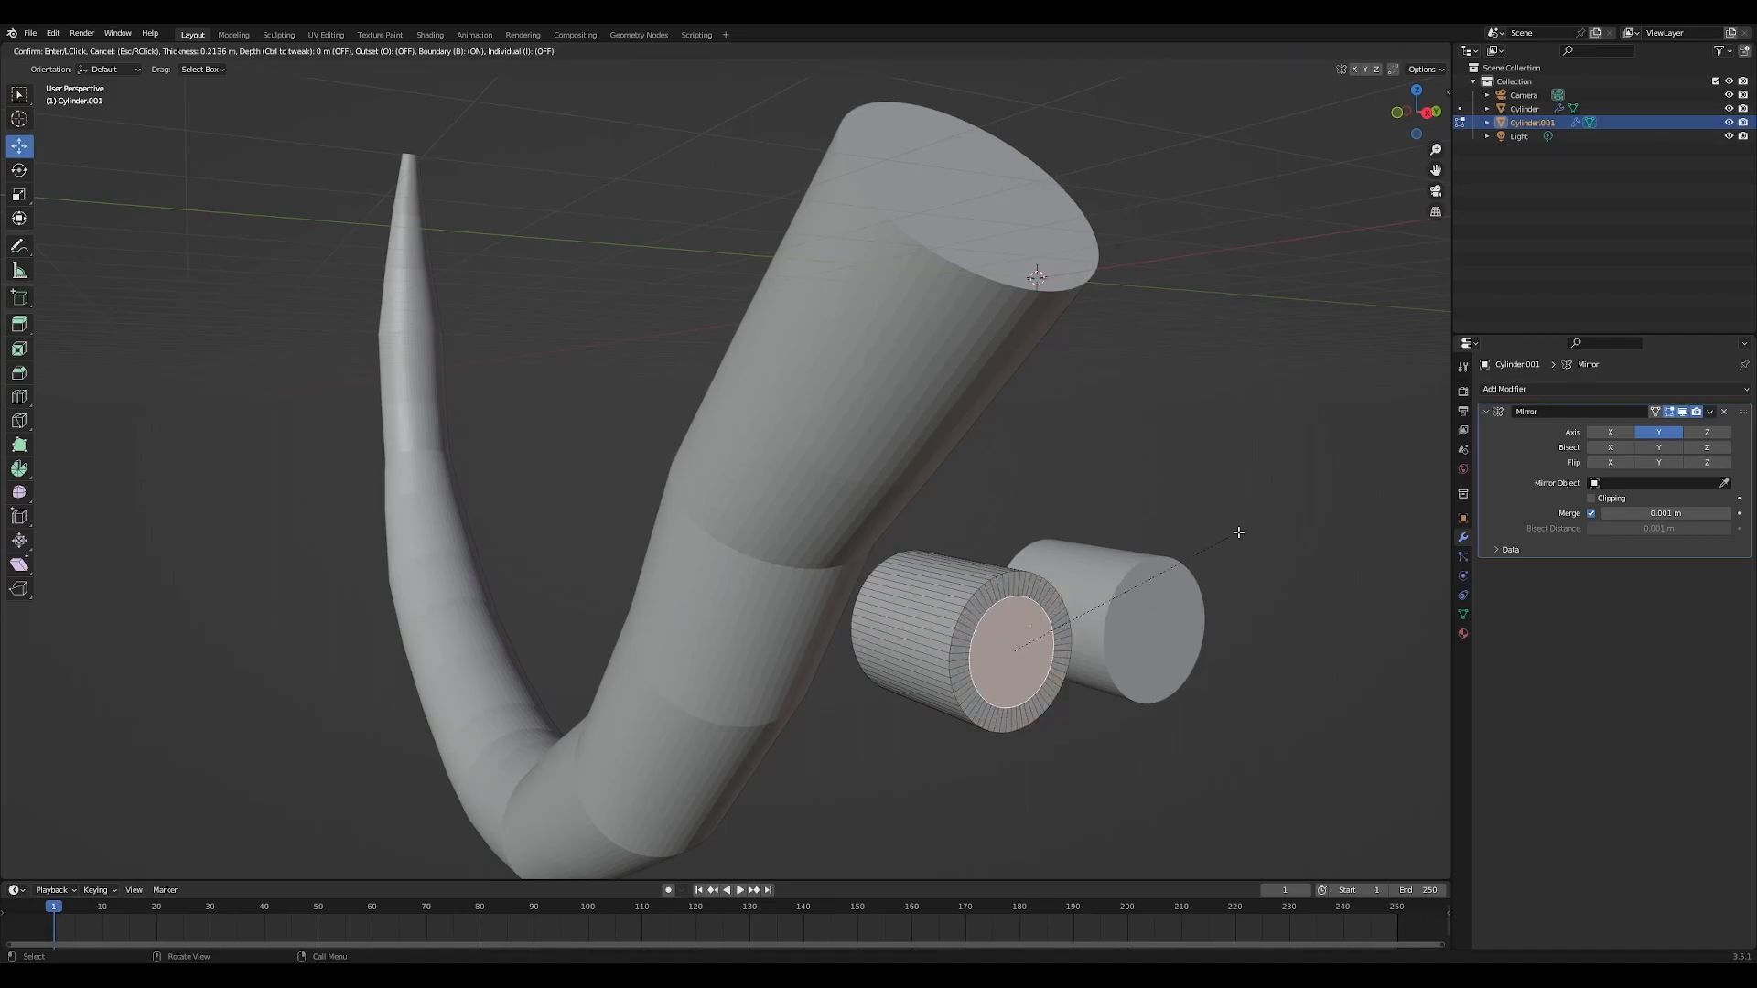
left_click(1238, 531)
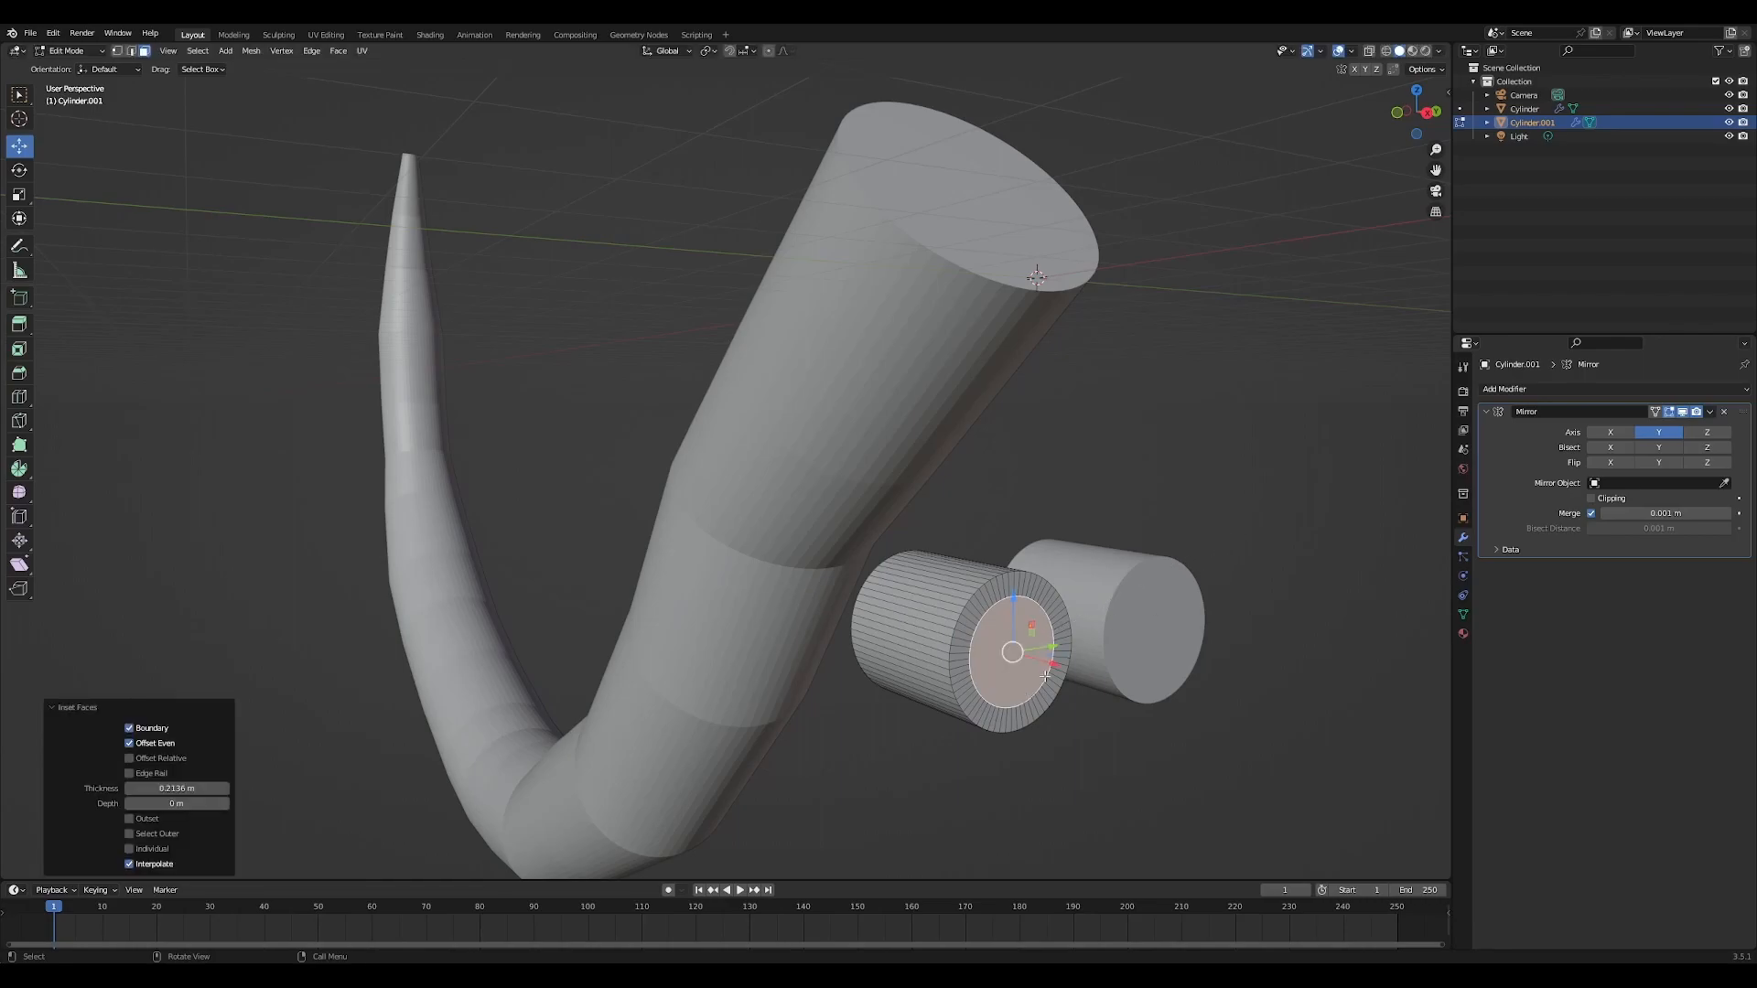
key("e")
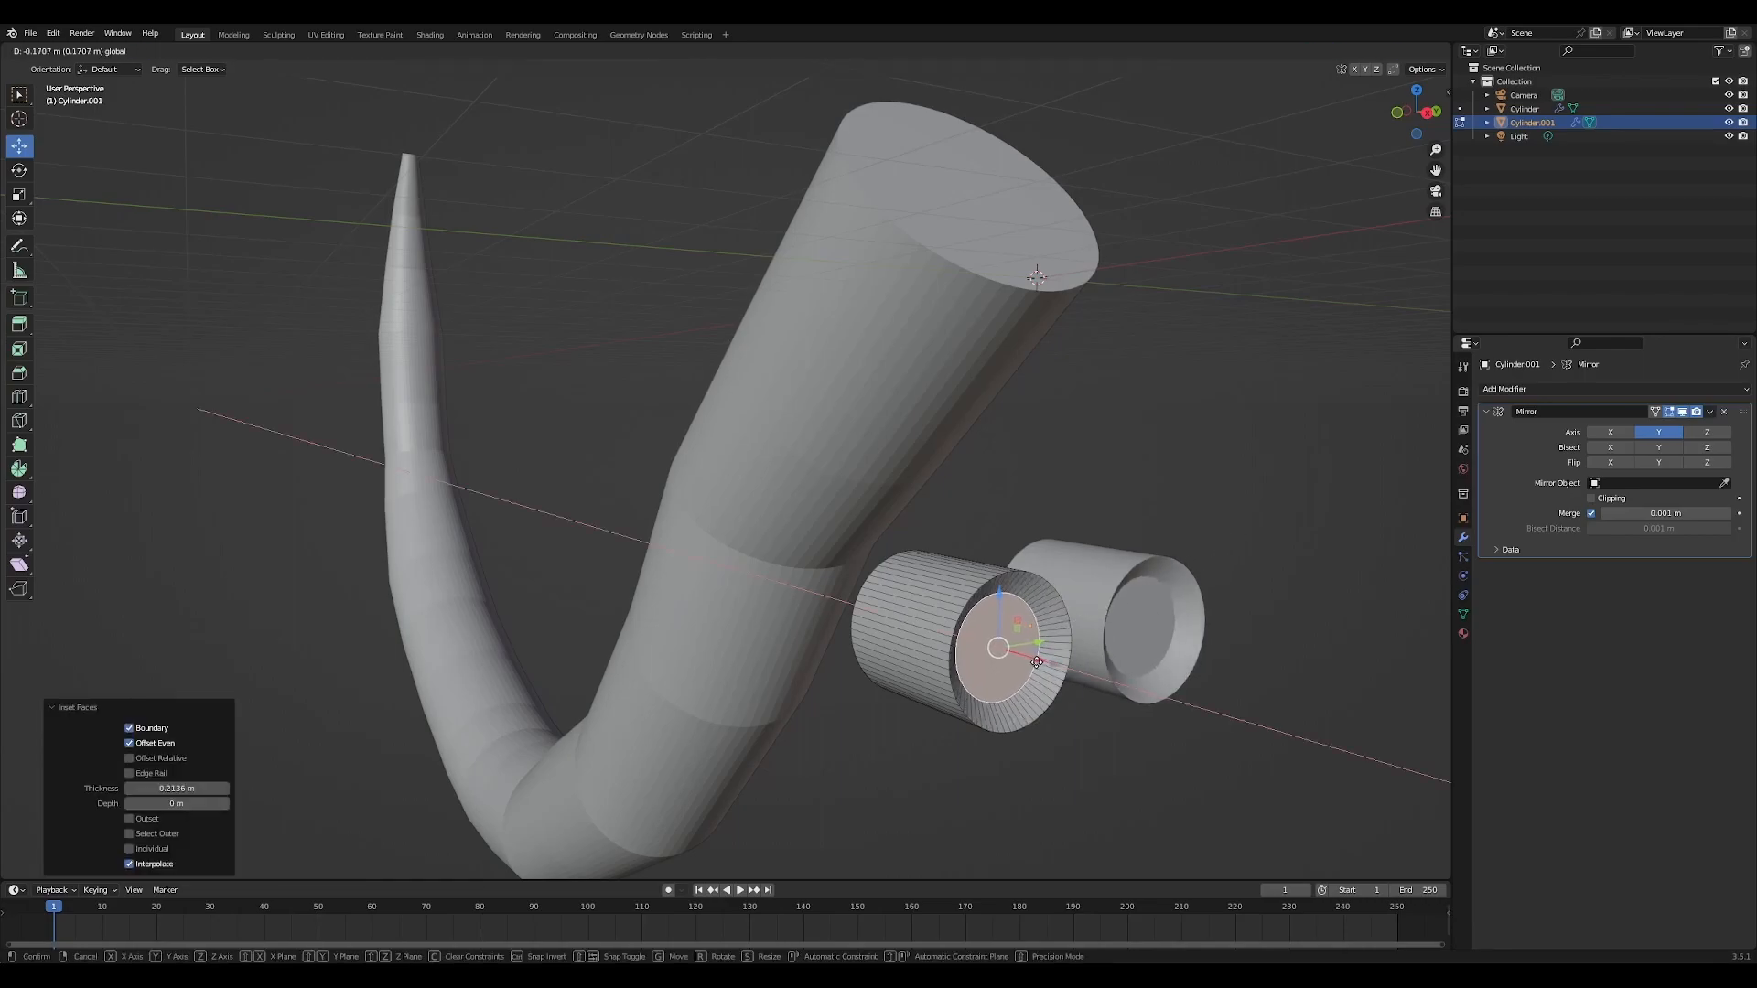
left_click(1037, 661)
Bevel the outer edge loop of the small cylinder's recessed end by about 0.19 m
scroll(986, 579, "up", 3)
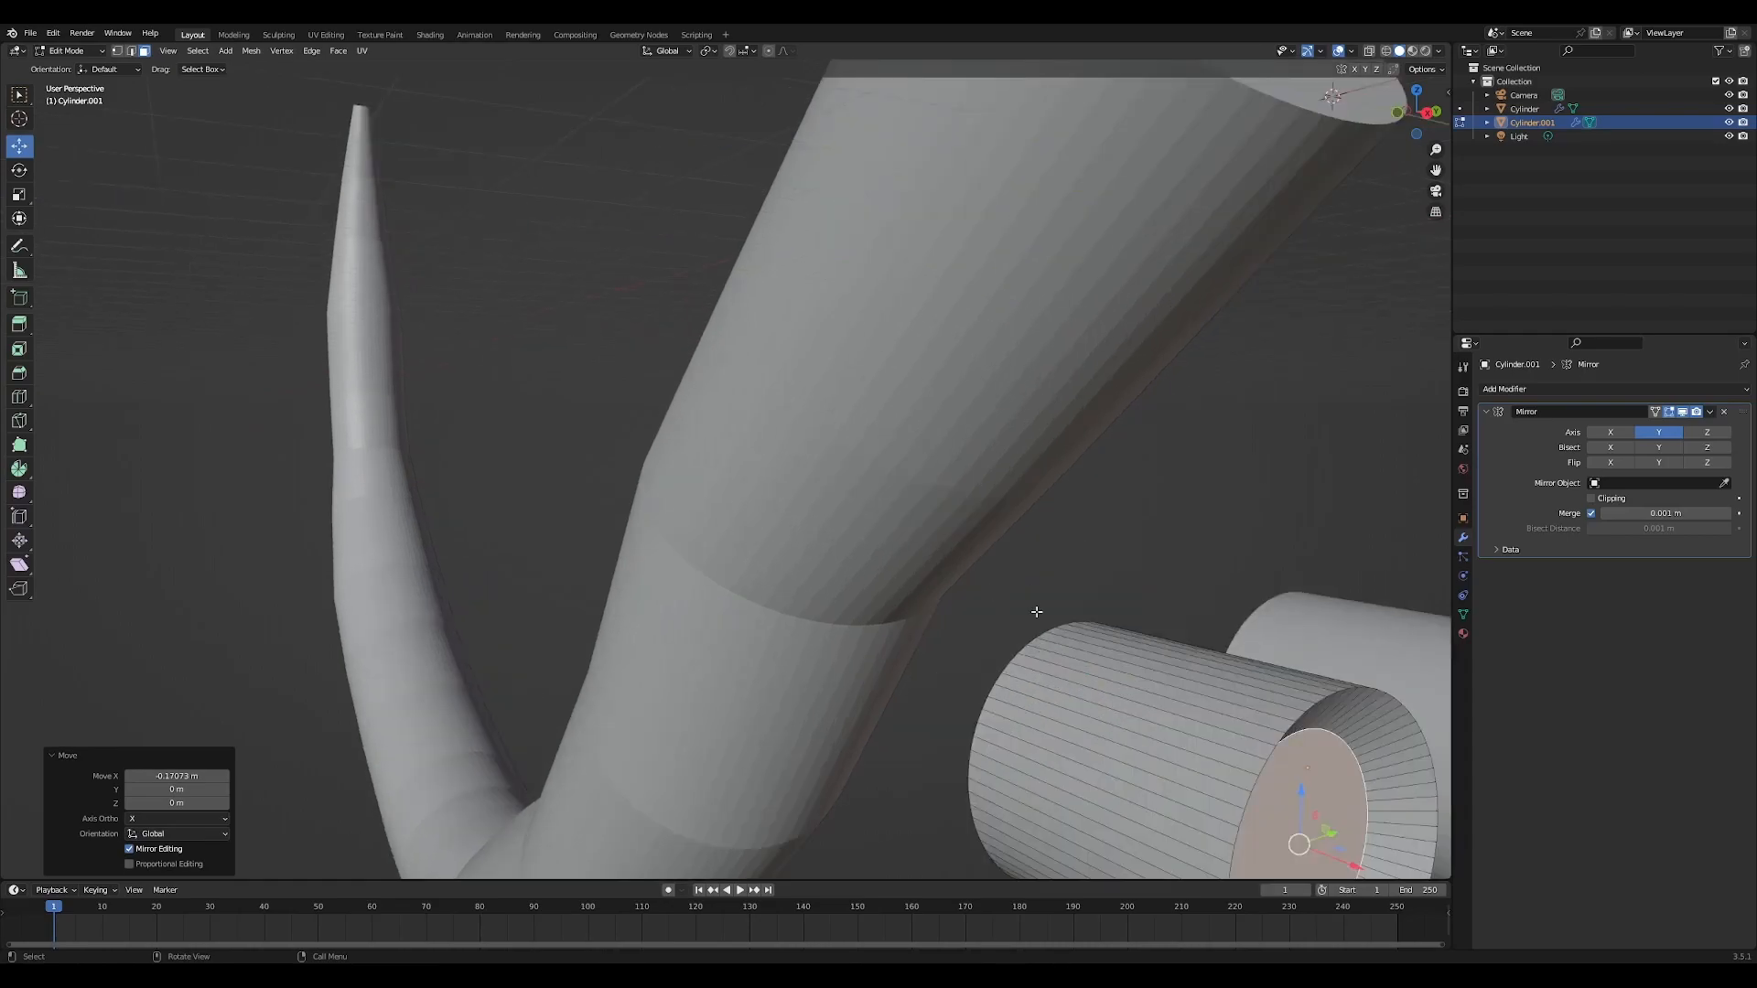
middle_click_drag(1160, 707, 643, 426)
middle_click_drag(847, 560, 894, 539)
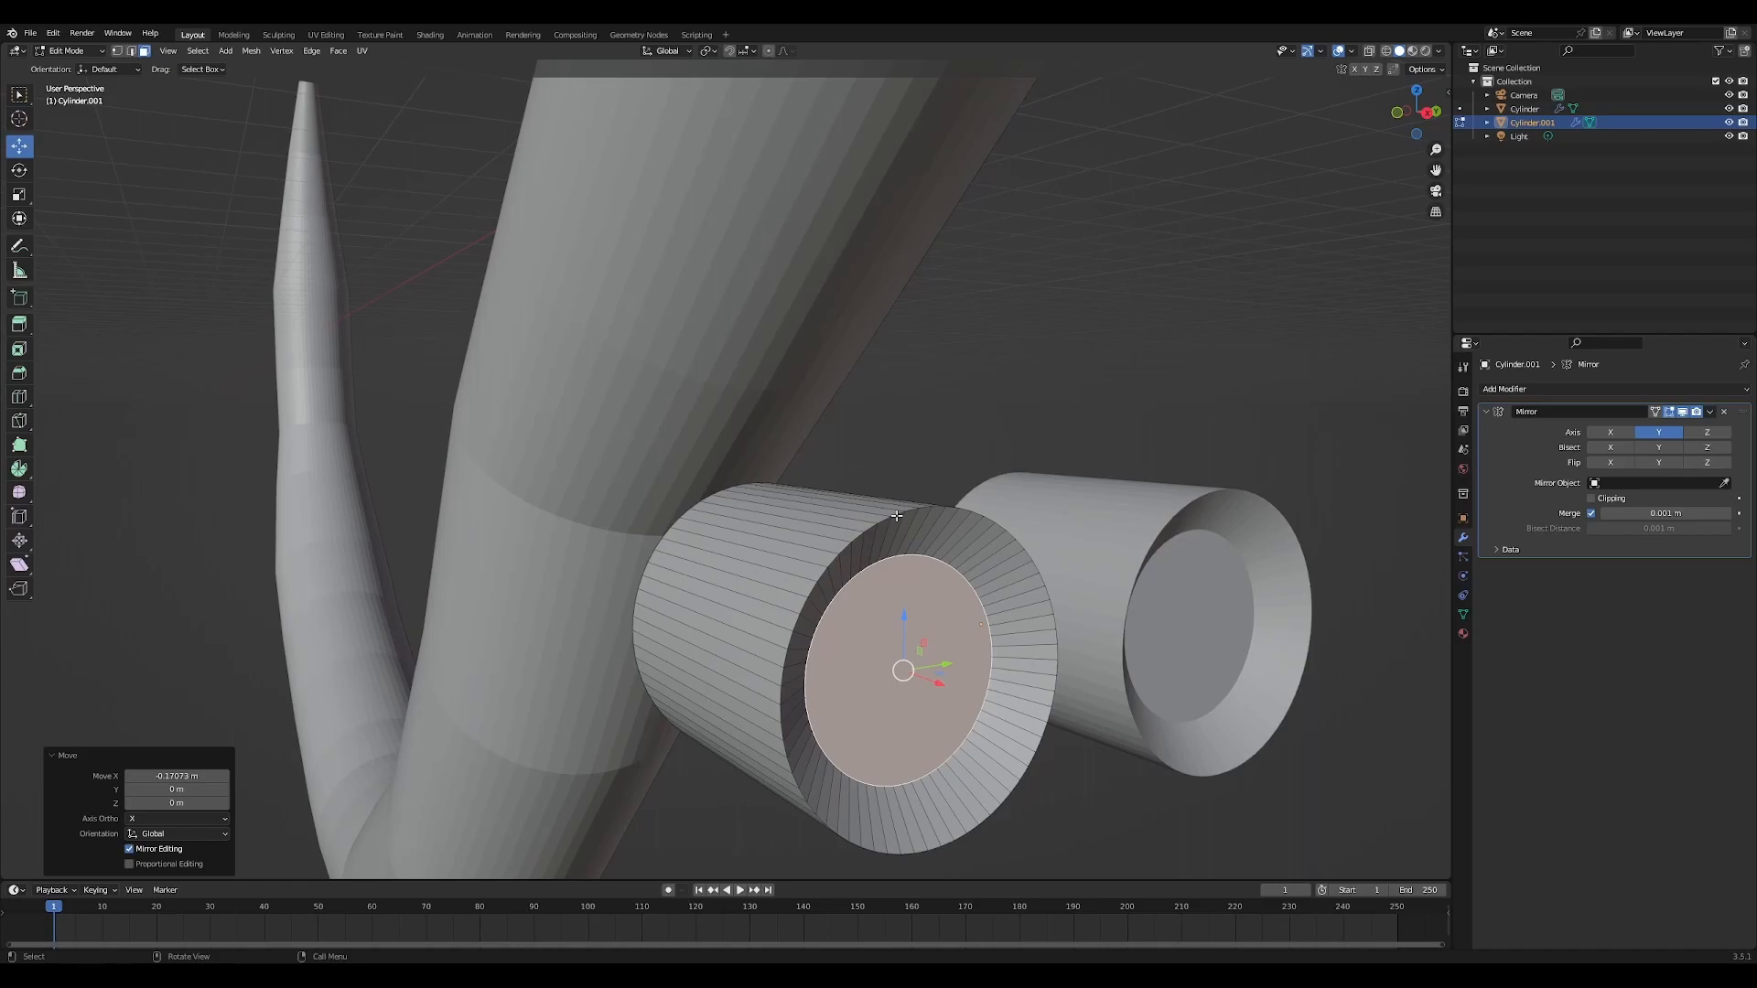
key("2")
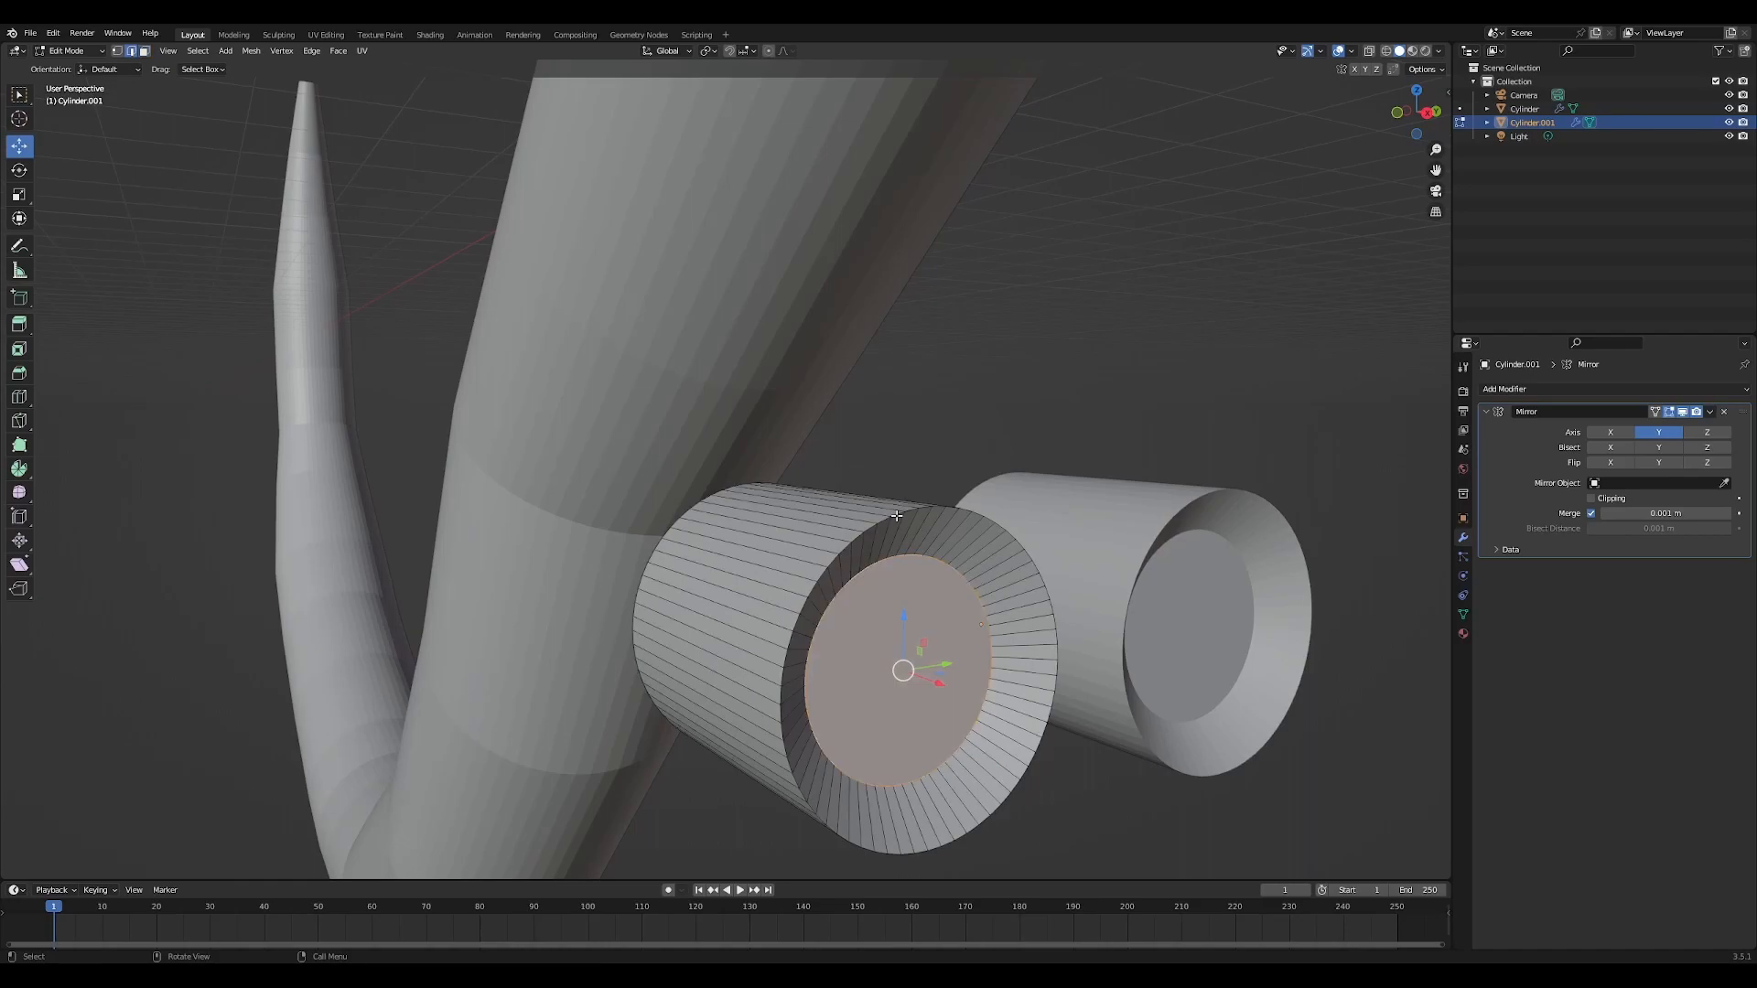
left_click(896, 515, "alt")
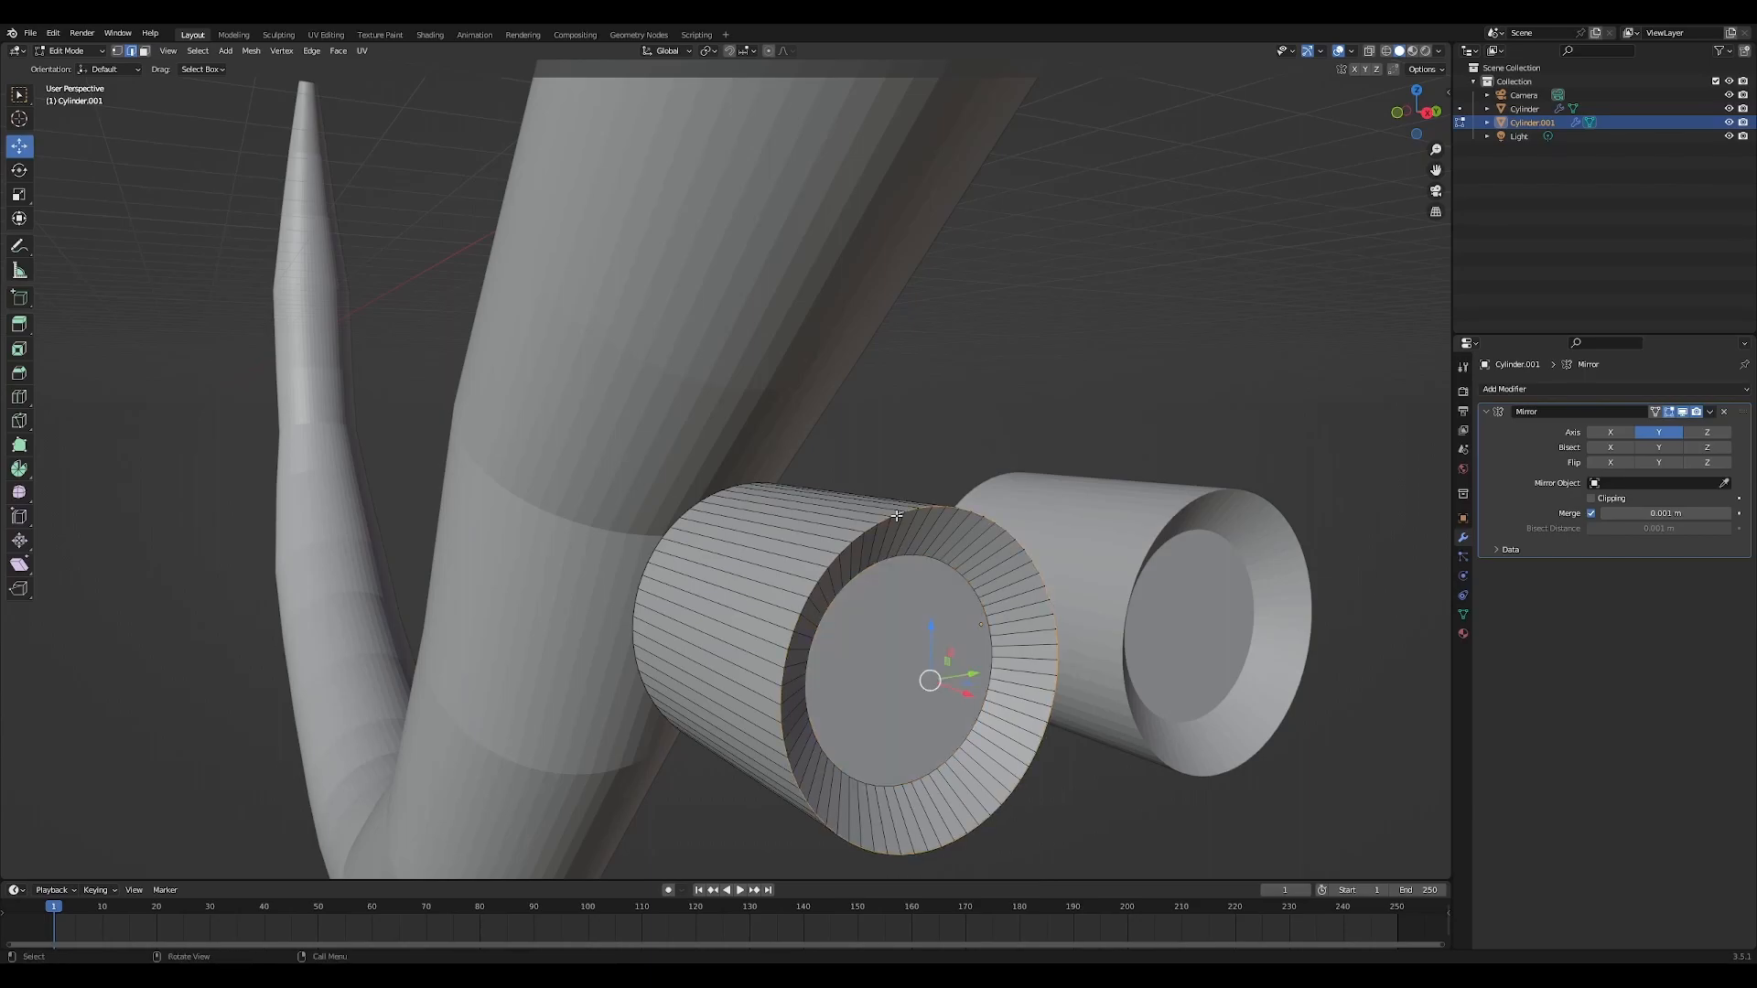
key("ctrl+b")
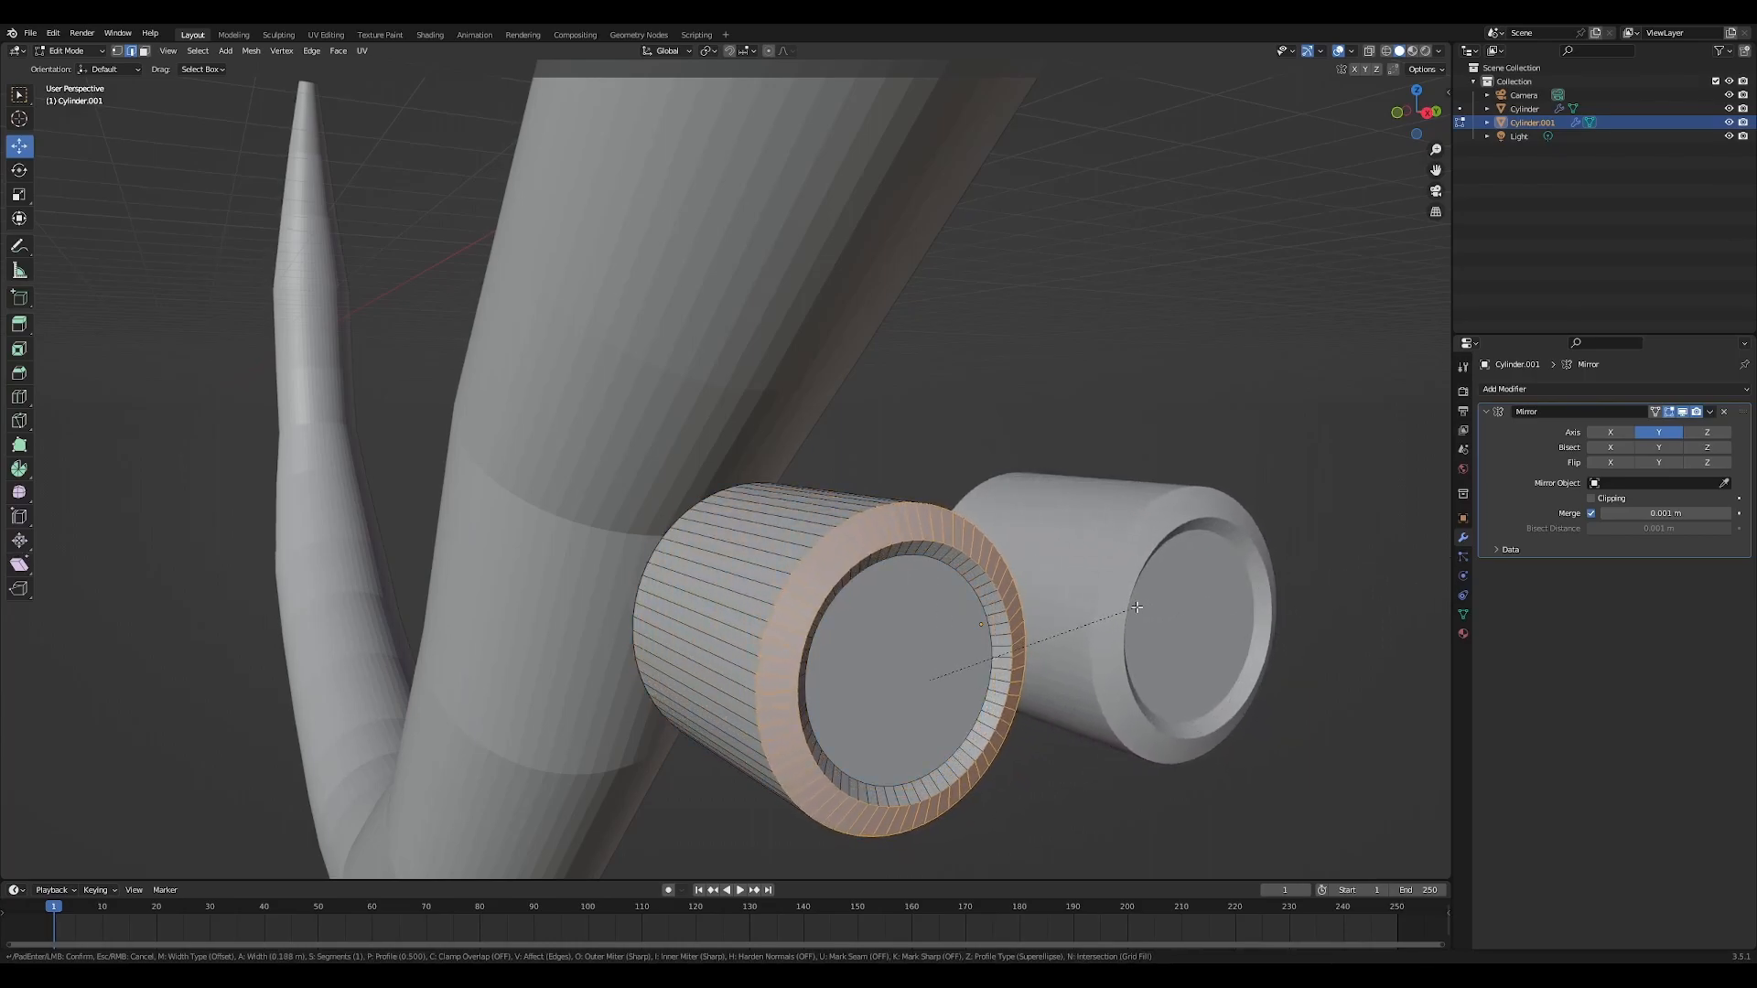
left_click(1137, 606)
Scale the small cylinder's recessed inner face to about 0.903 and extrude it about 0.17 m inward
left_click(908, 678)
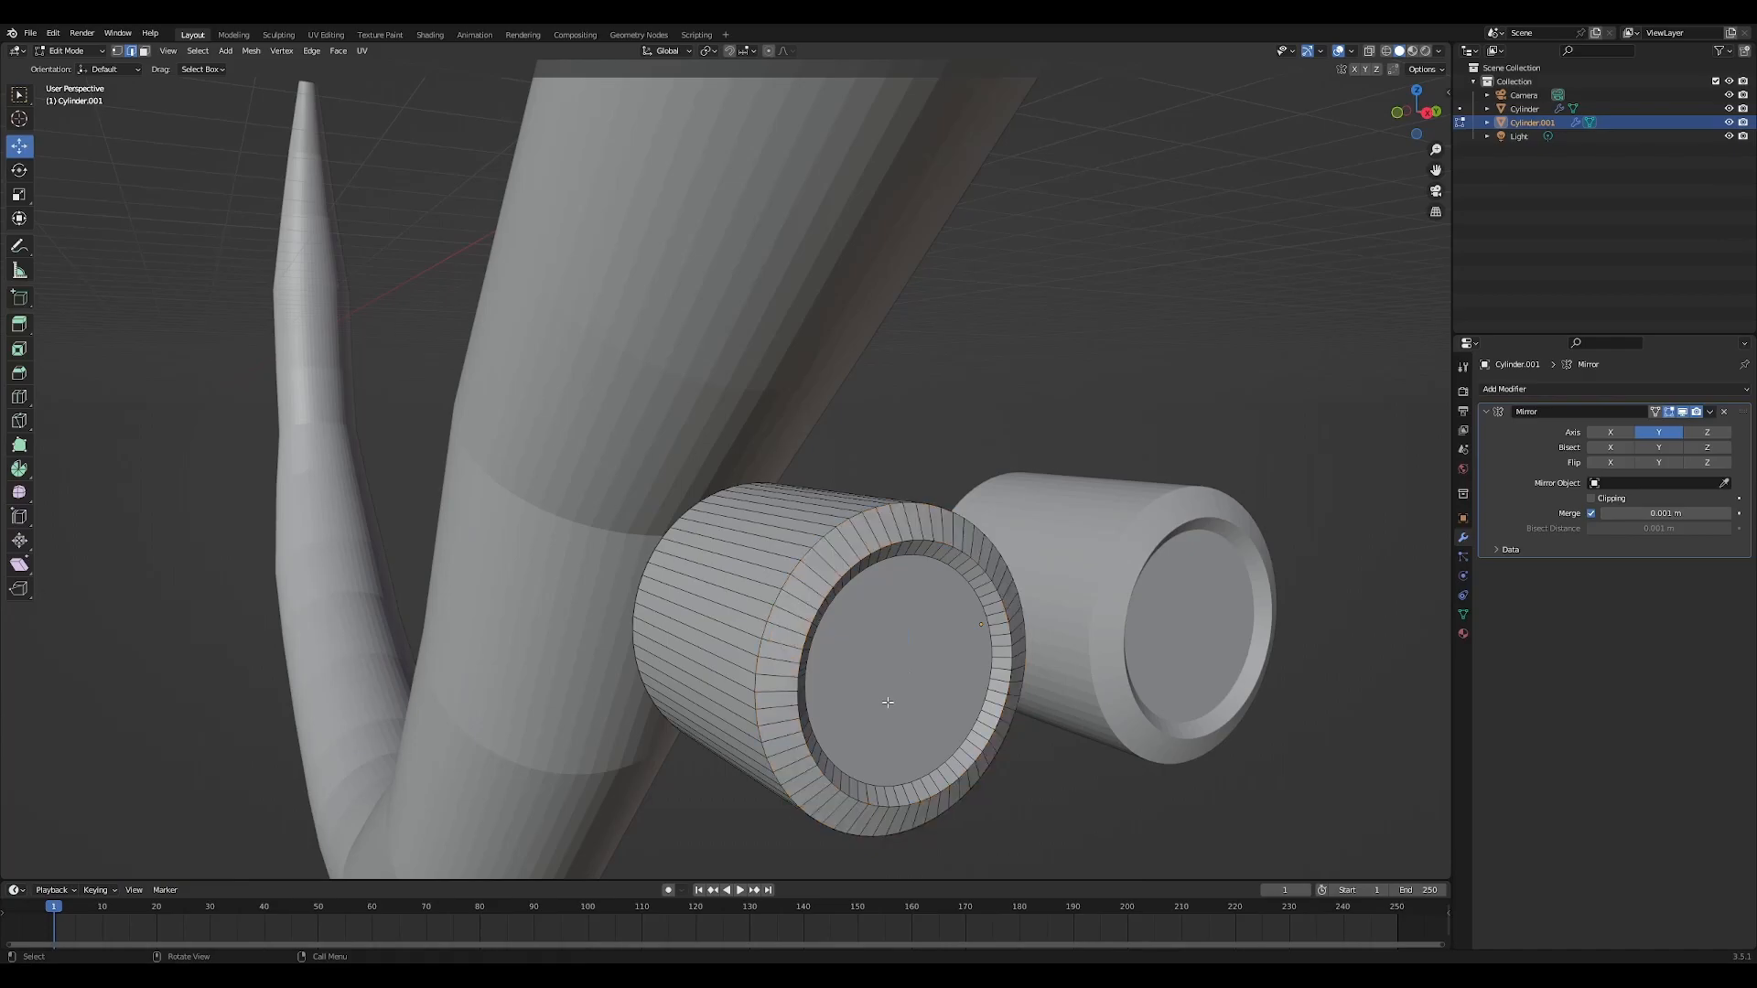
key("3")
left_click(893, 689)
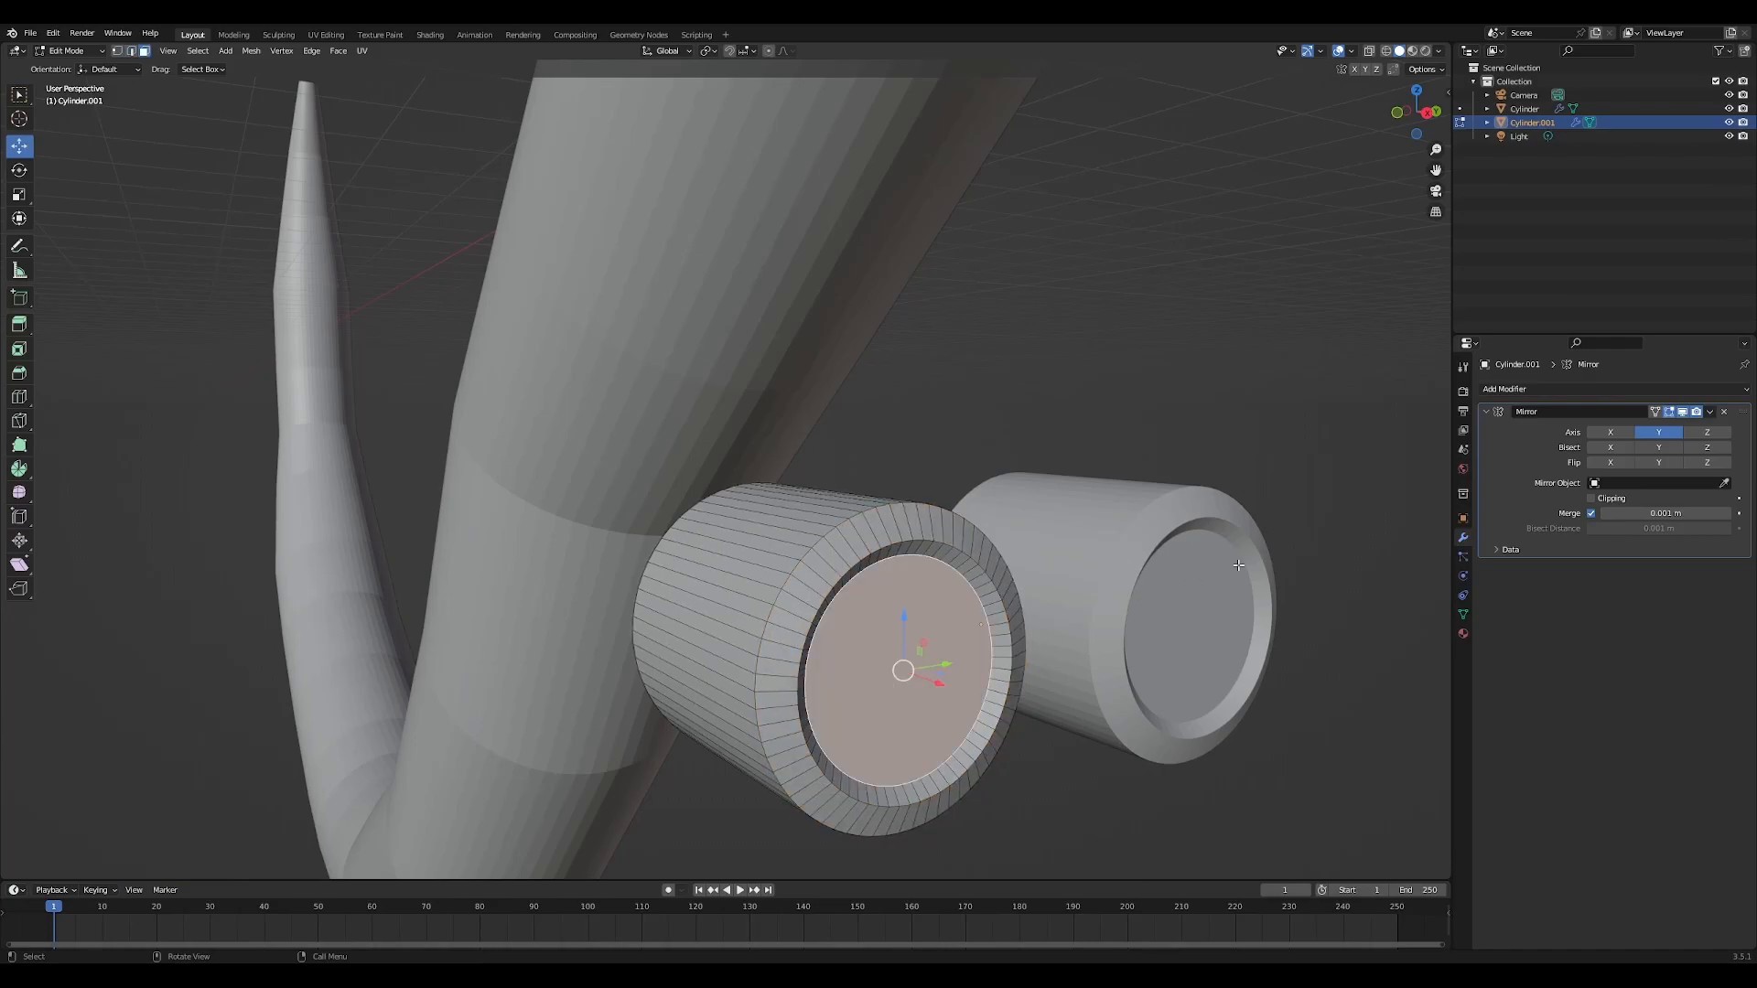
key("s")
left_click(1199, 563)
key("e")
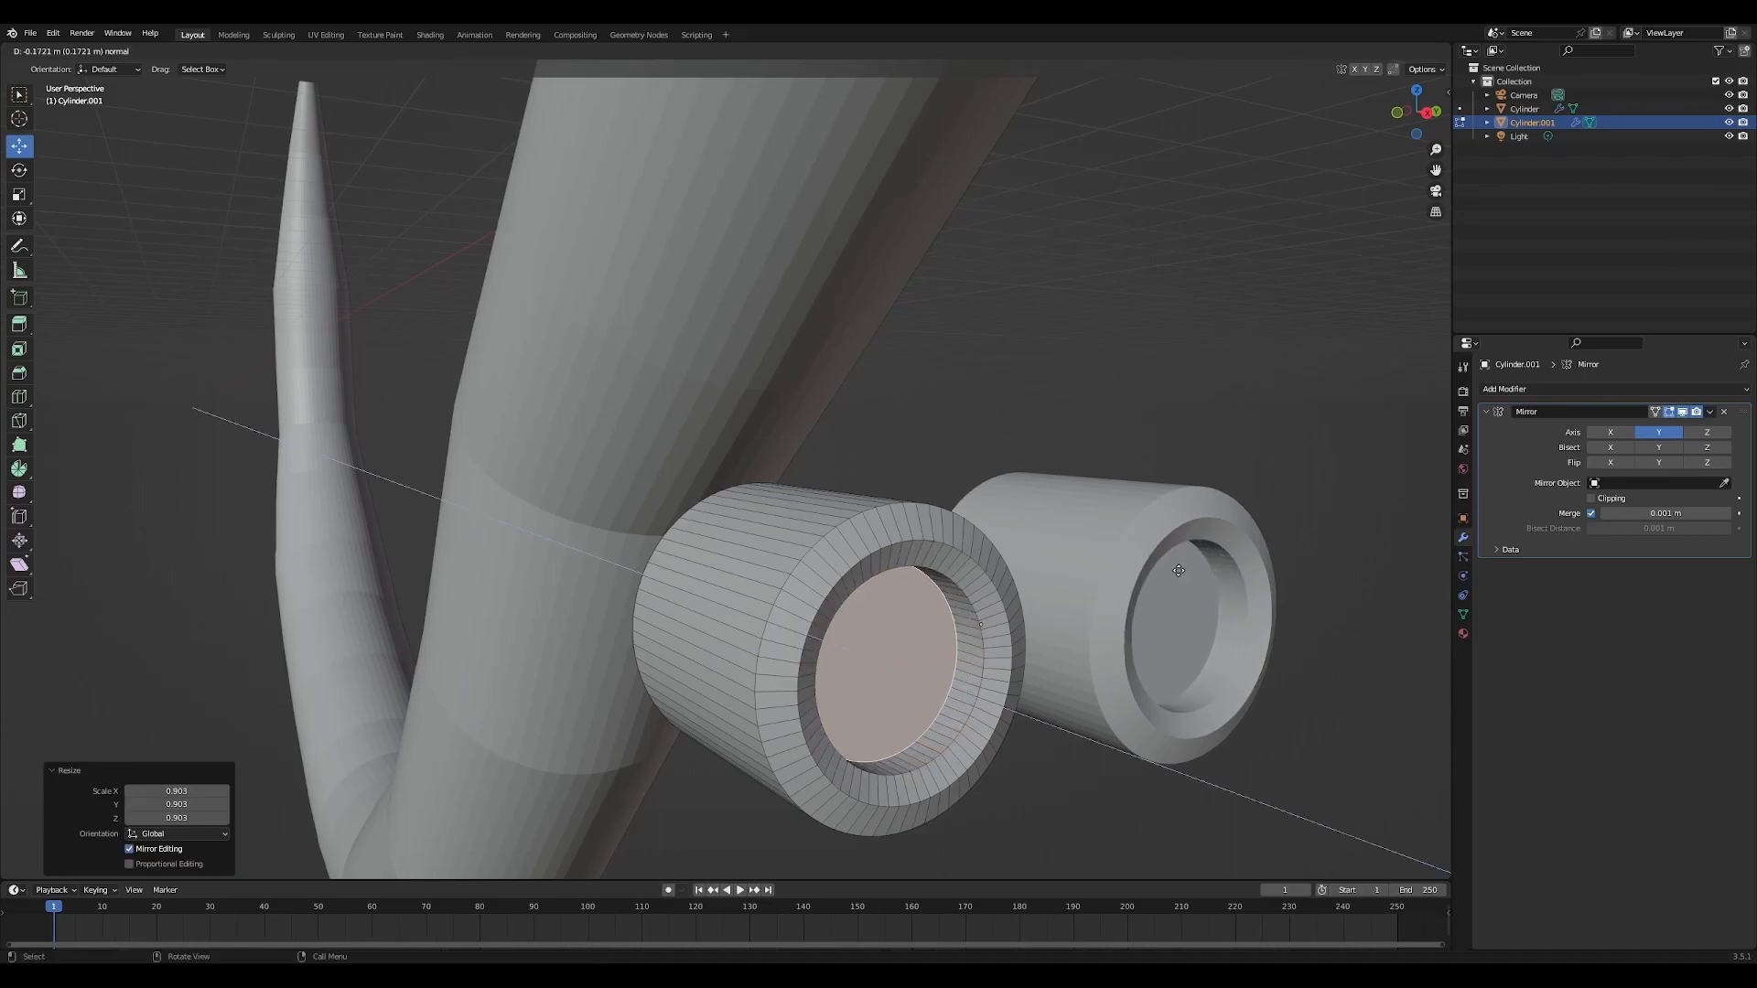
left_click(1178, 569)
Return to Object Mode and move the small cylinder pair about 3.05 m along negative X towards the curved tube
middle_click_drag(1179, 569, 1129, 634)
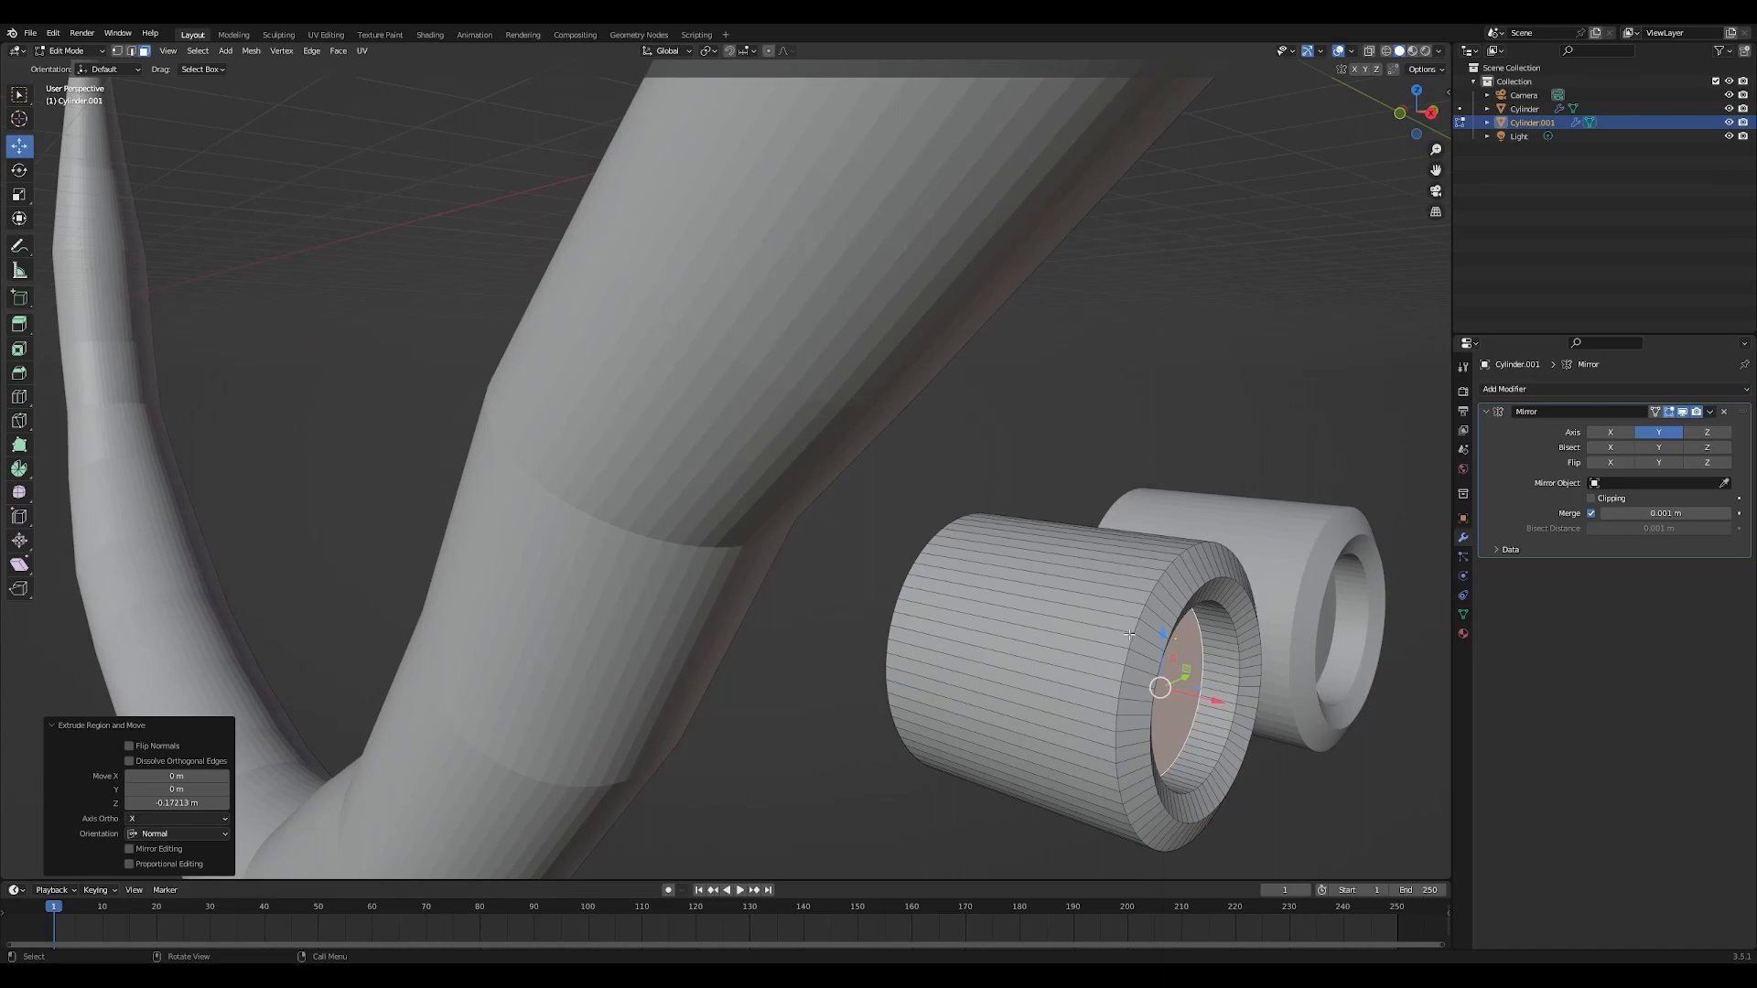
key("Tab")
left_click_drag(1227, 653, 858, 496)
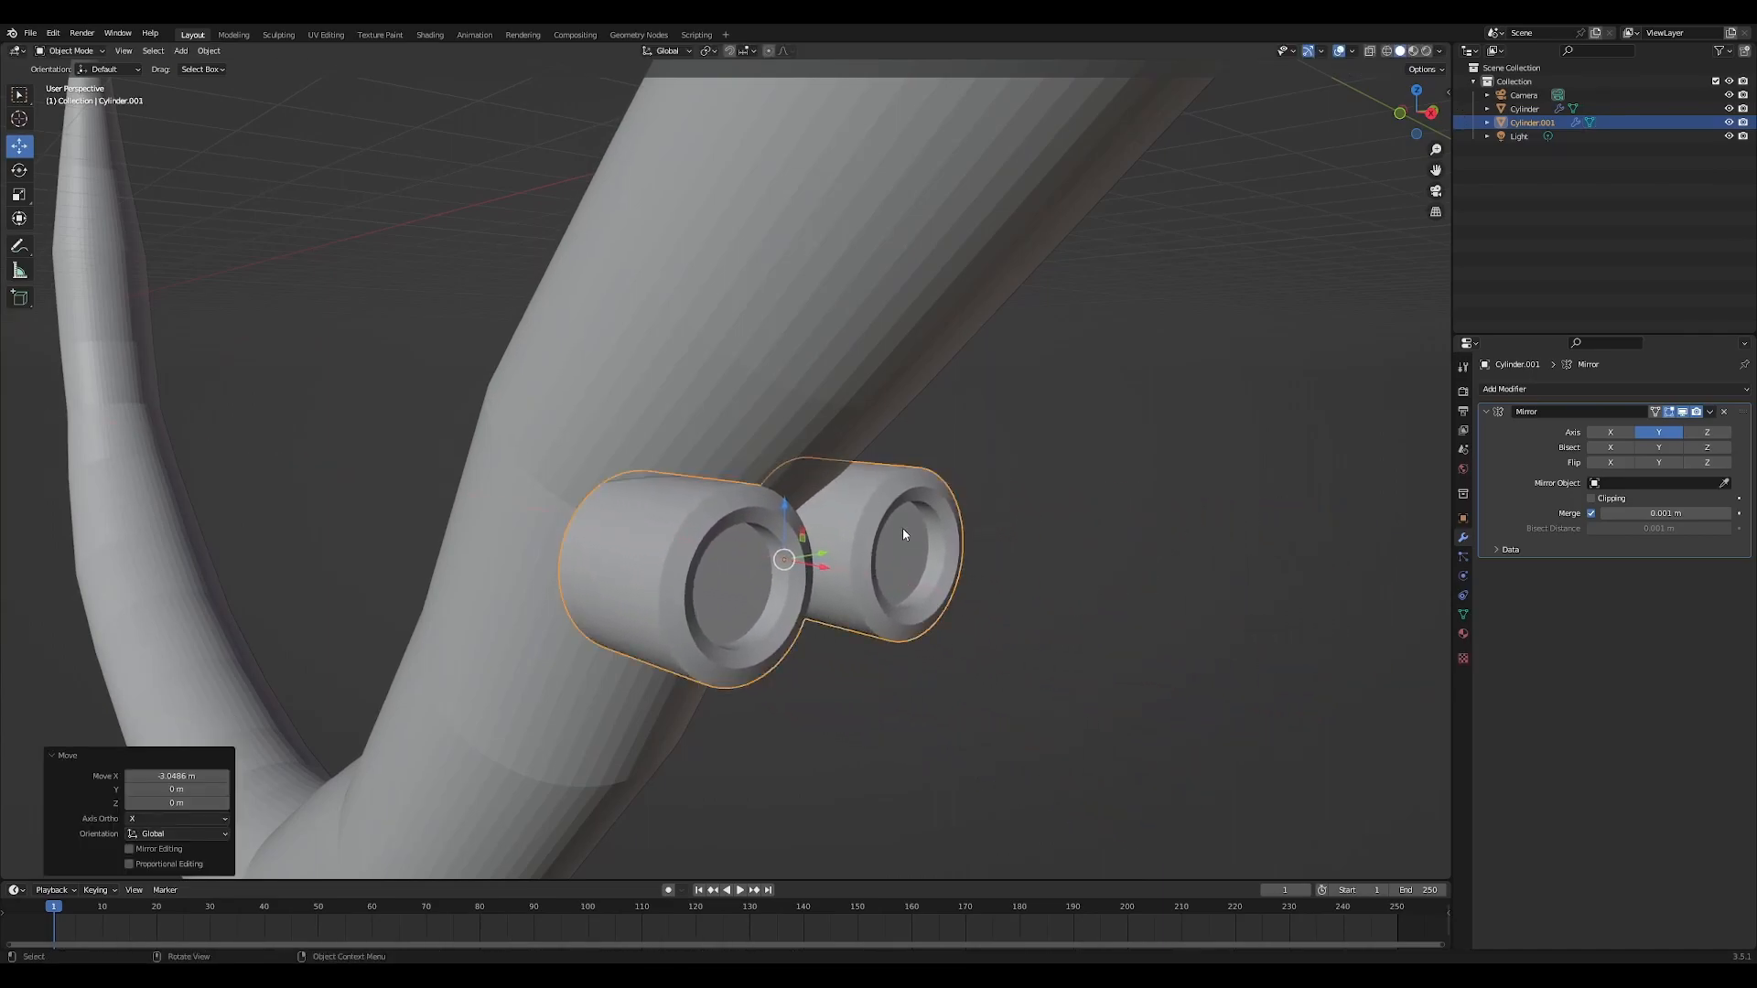
Rotate the cylinder pair about 49° in front view and move it about -0.36 m in X and 0.33 m in Z into the tube
key("KP_1")
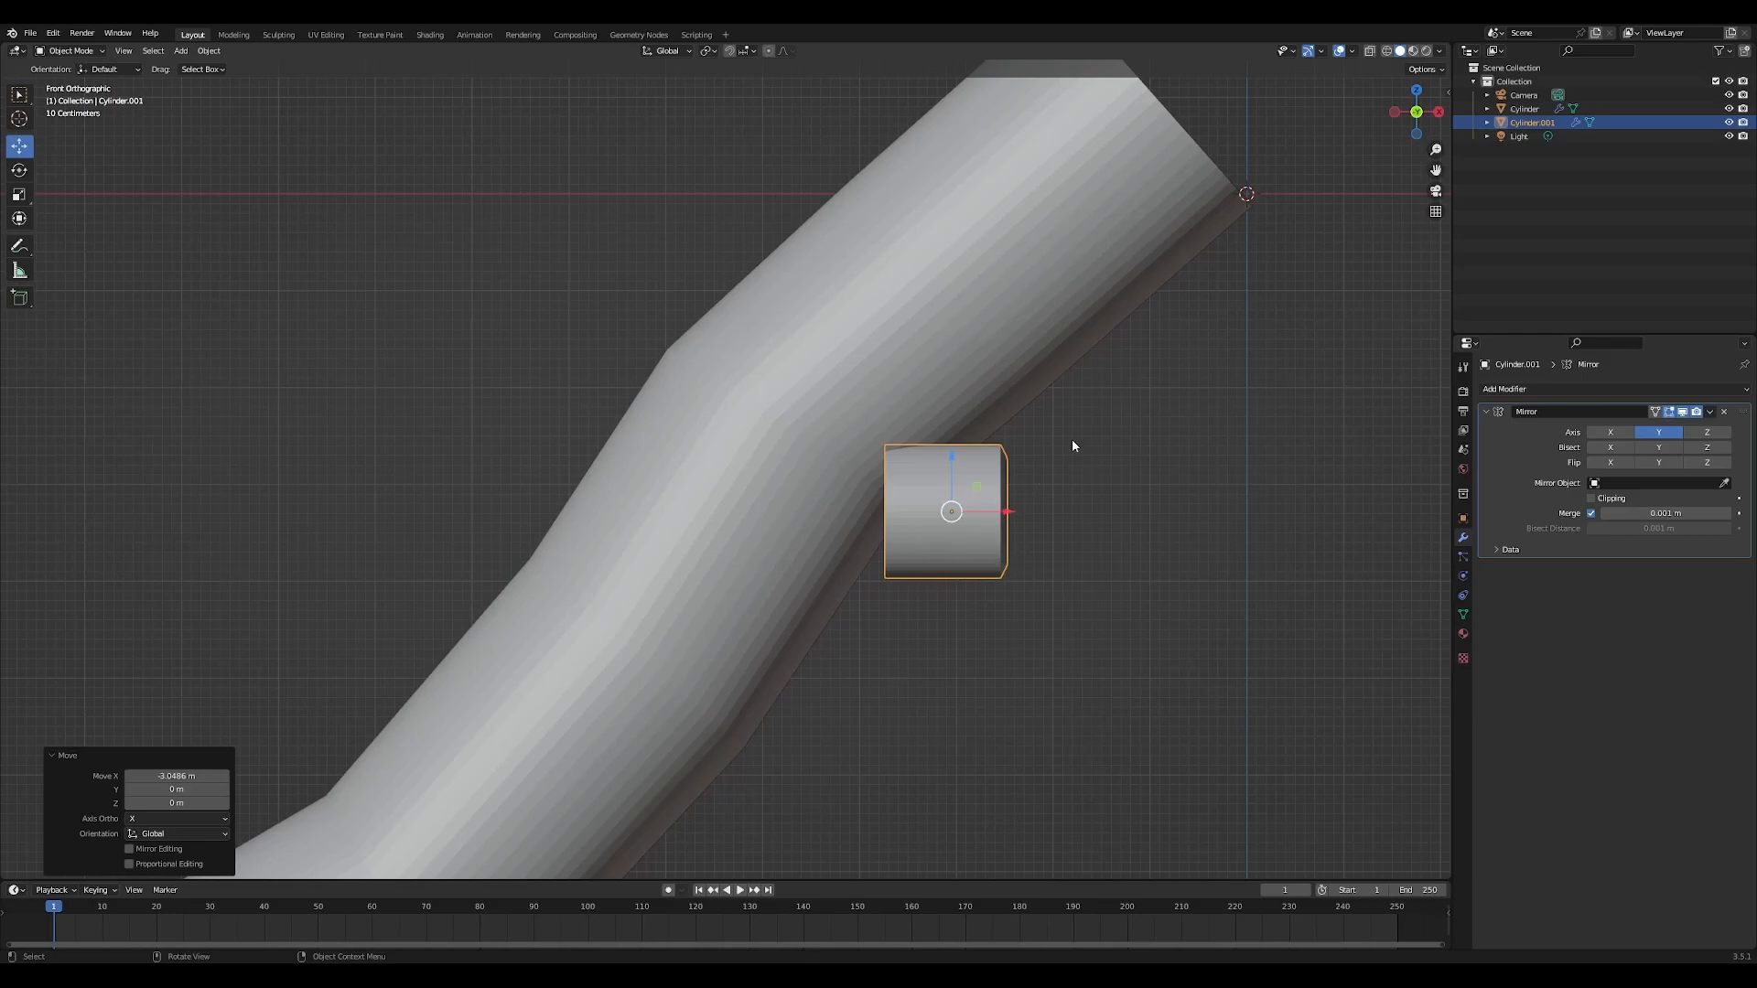
key("r")
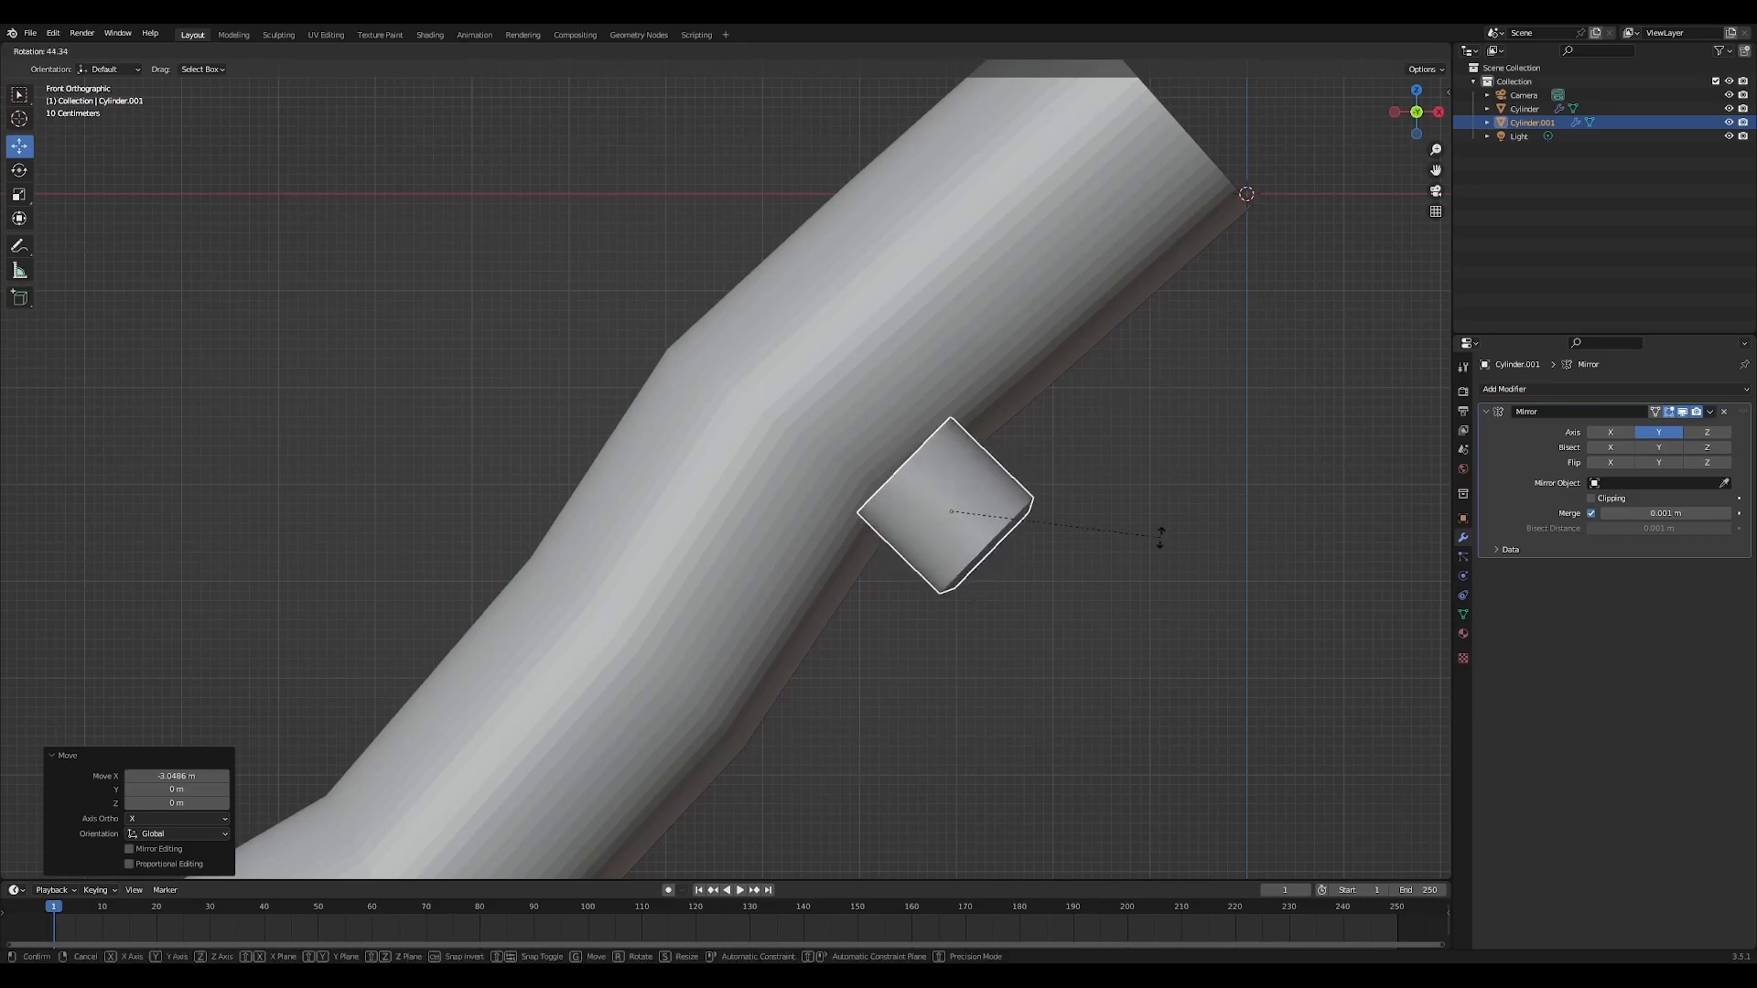
left_click(1160, 538)
key("r")
left_click(1155, 527)
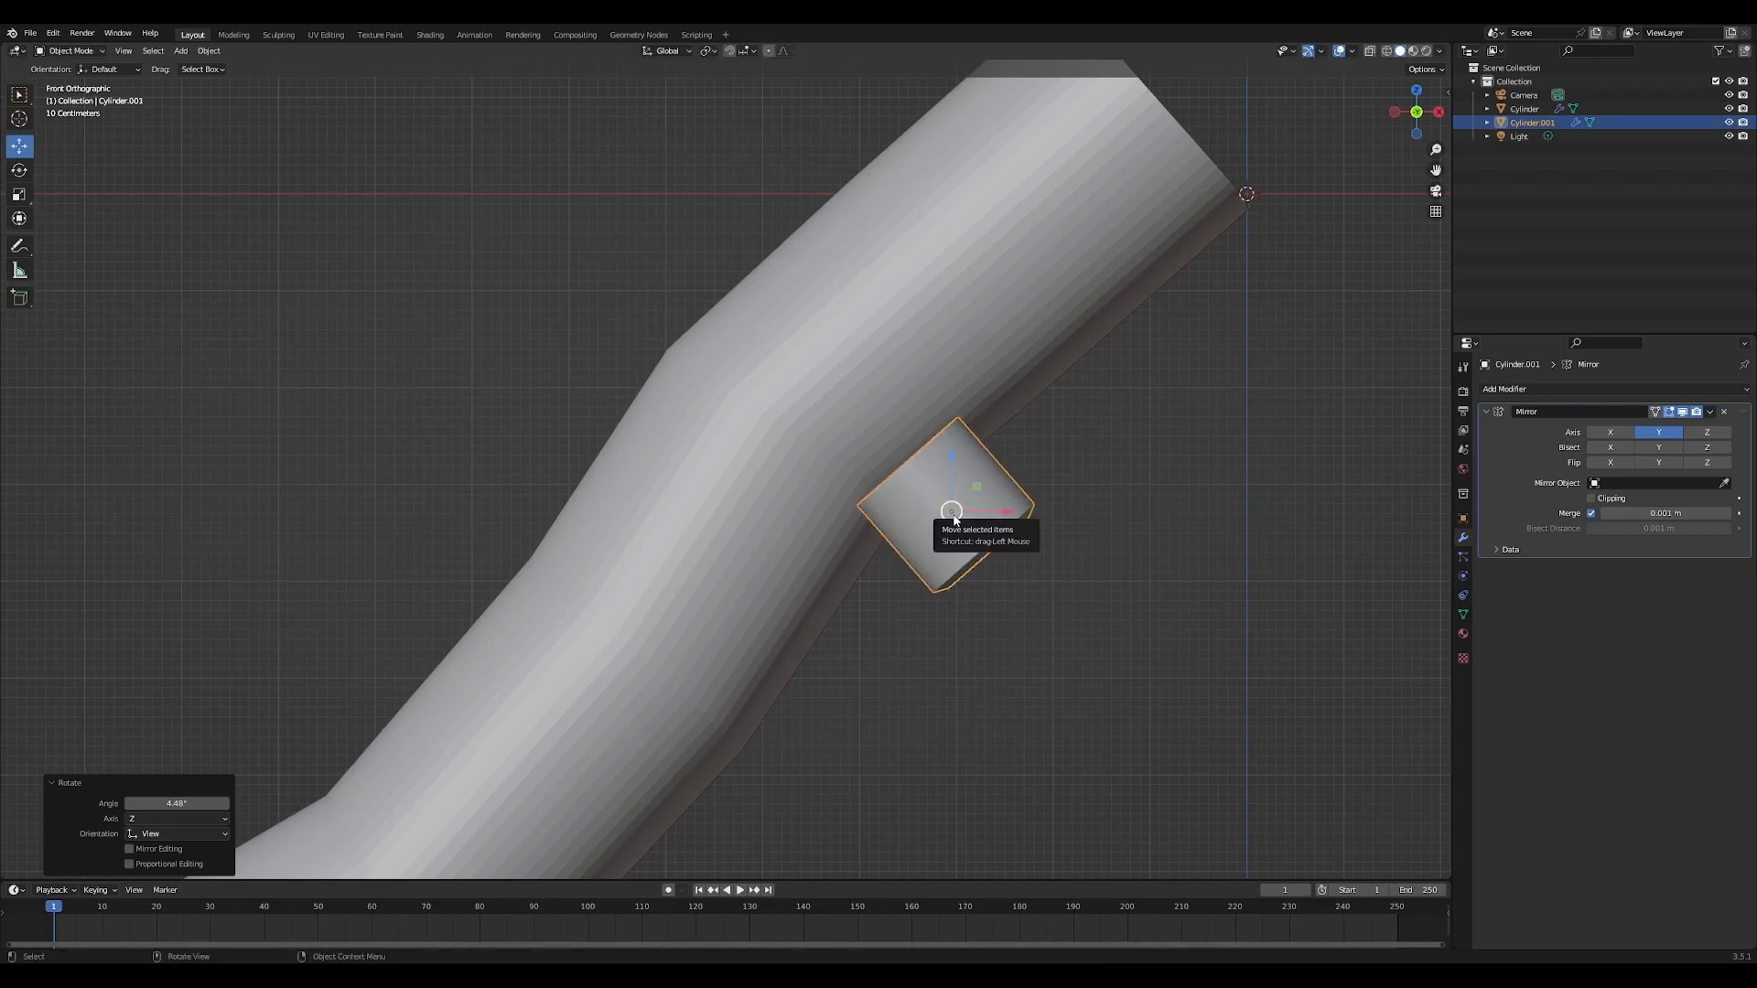
left_click_drag(952, 512, 916, 483)
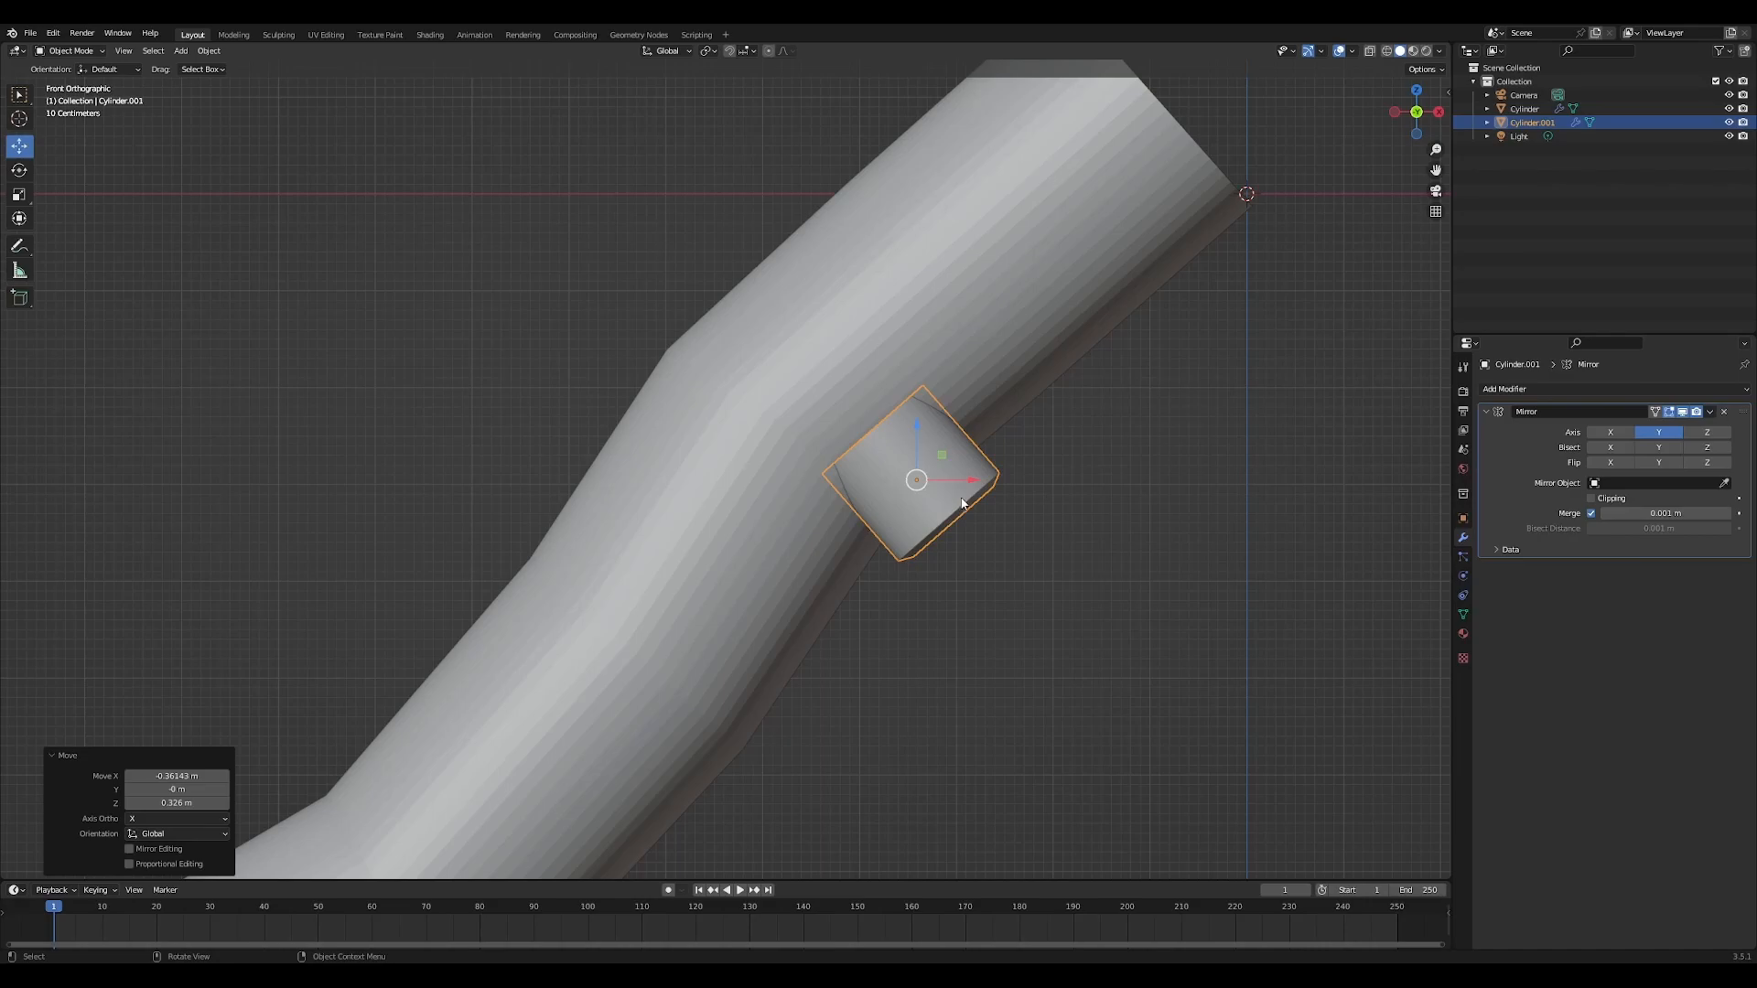
Scale the small cylinder's whole mesh to 0.8 in Edit Mode and shift it along Y closer to its mirrored twin
key("KP_3")
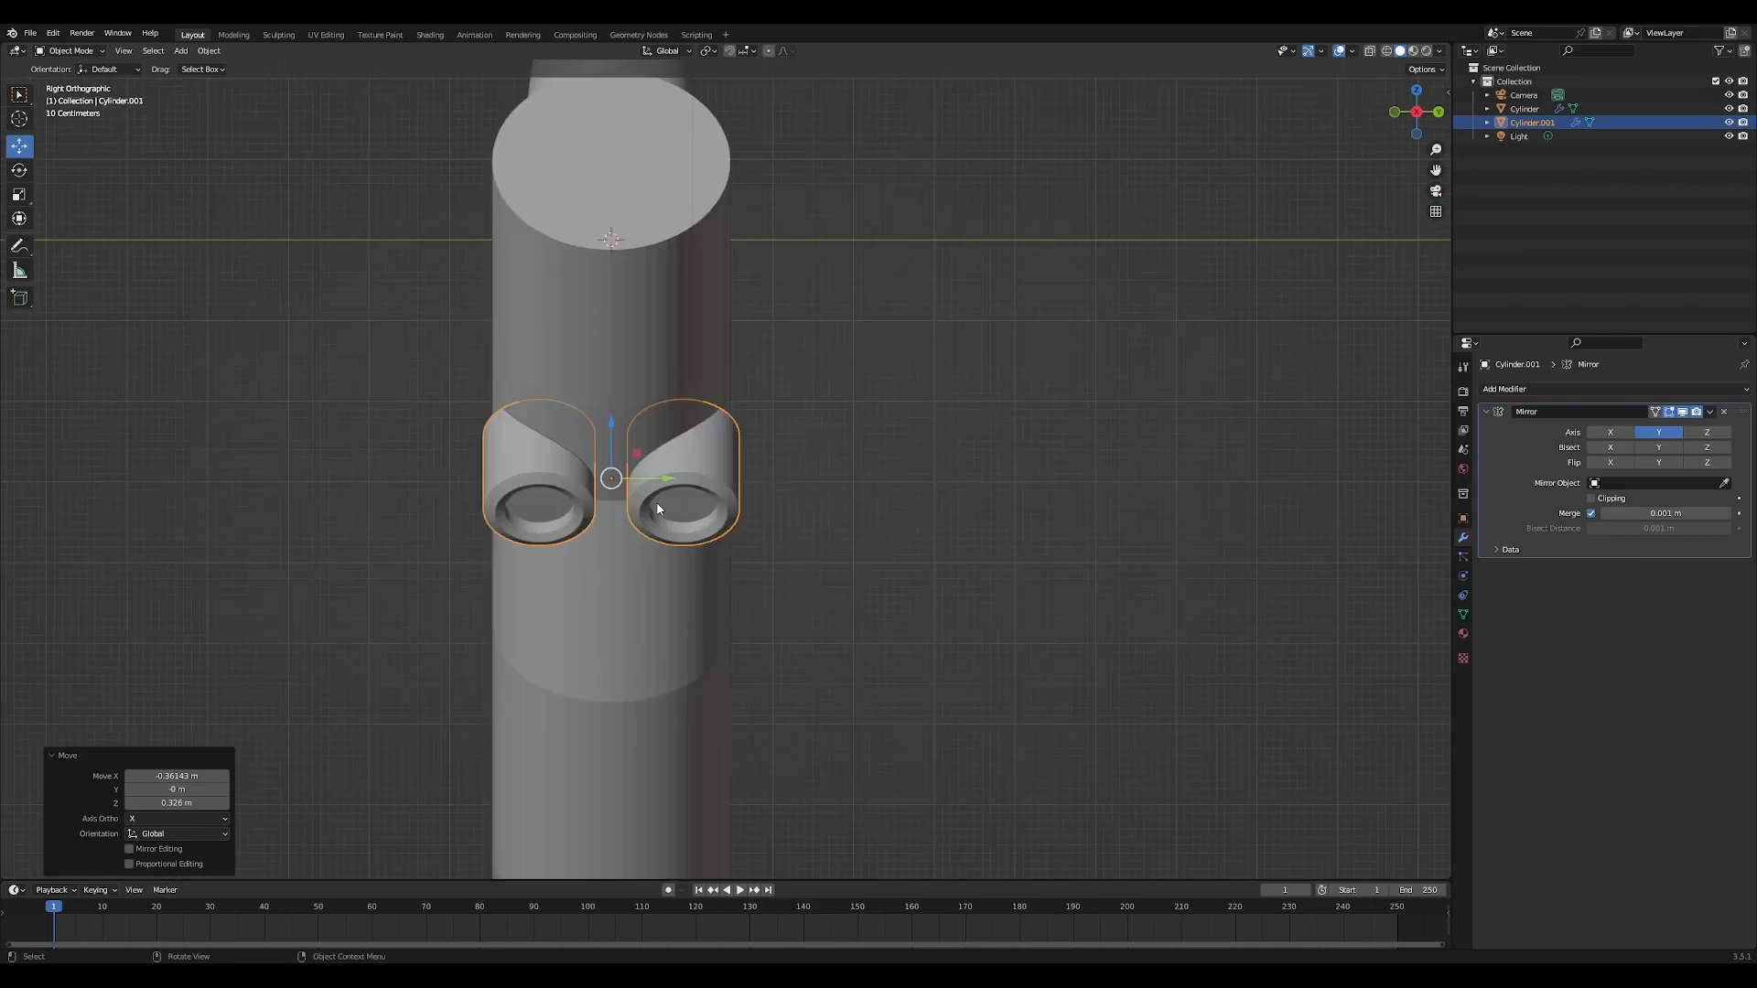
key("Tab")
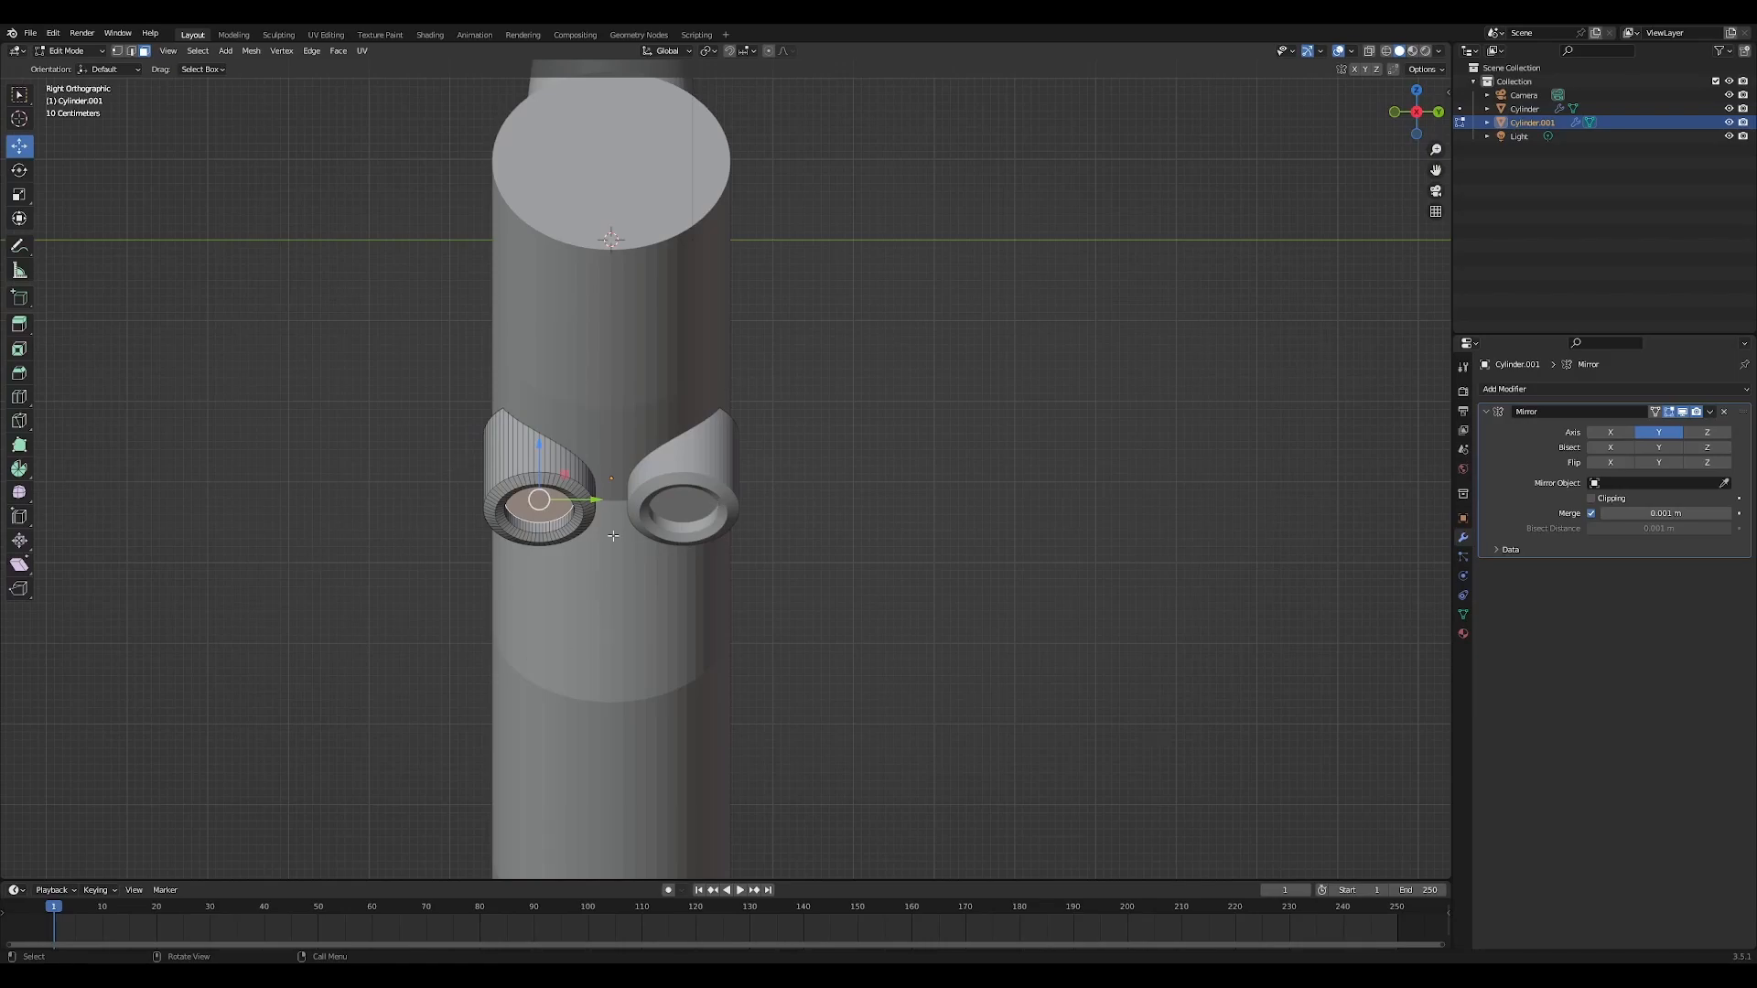
key("a")
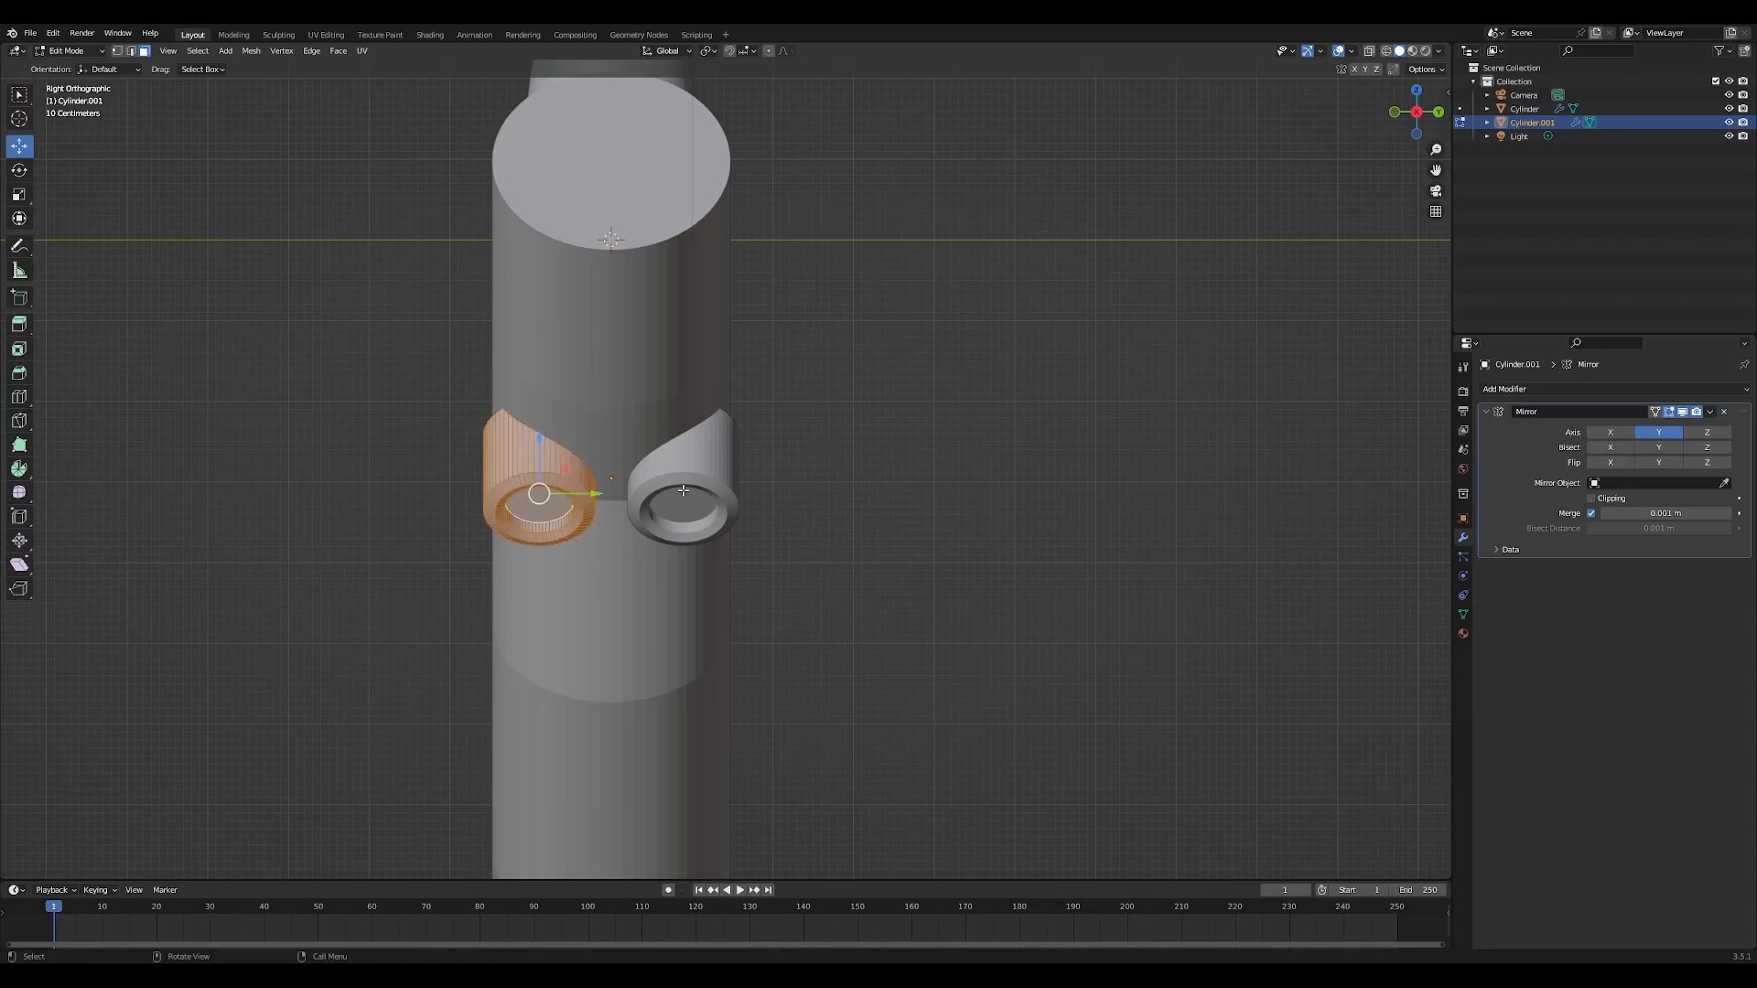
key("s")
left_click(873, 441)
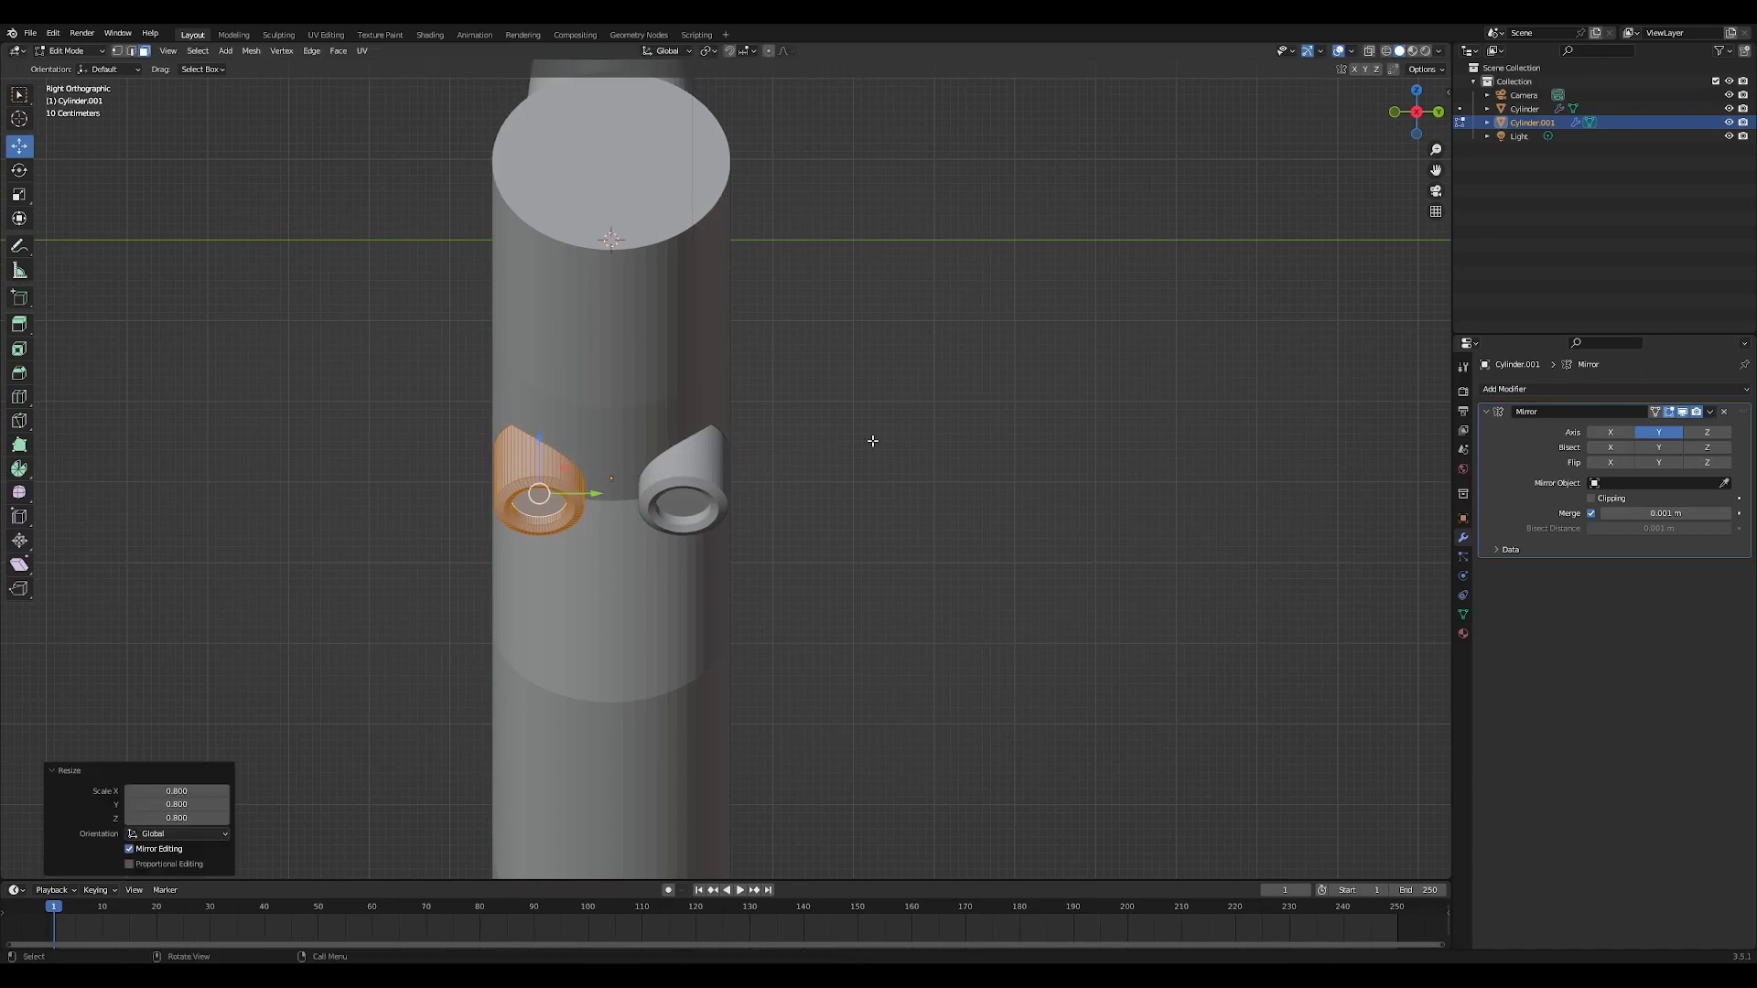
left_click_drag(587, 494, 609, 501)
key("Tab")
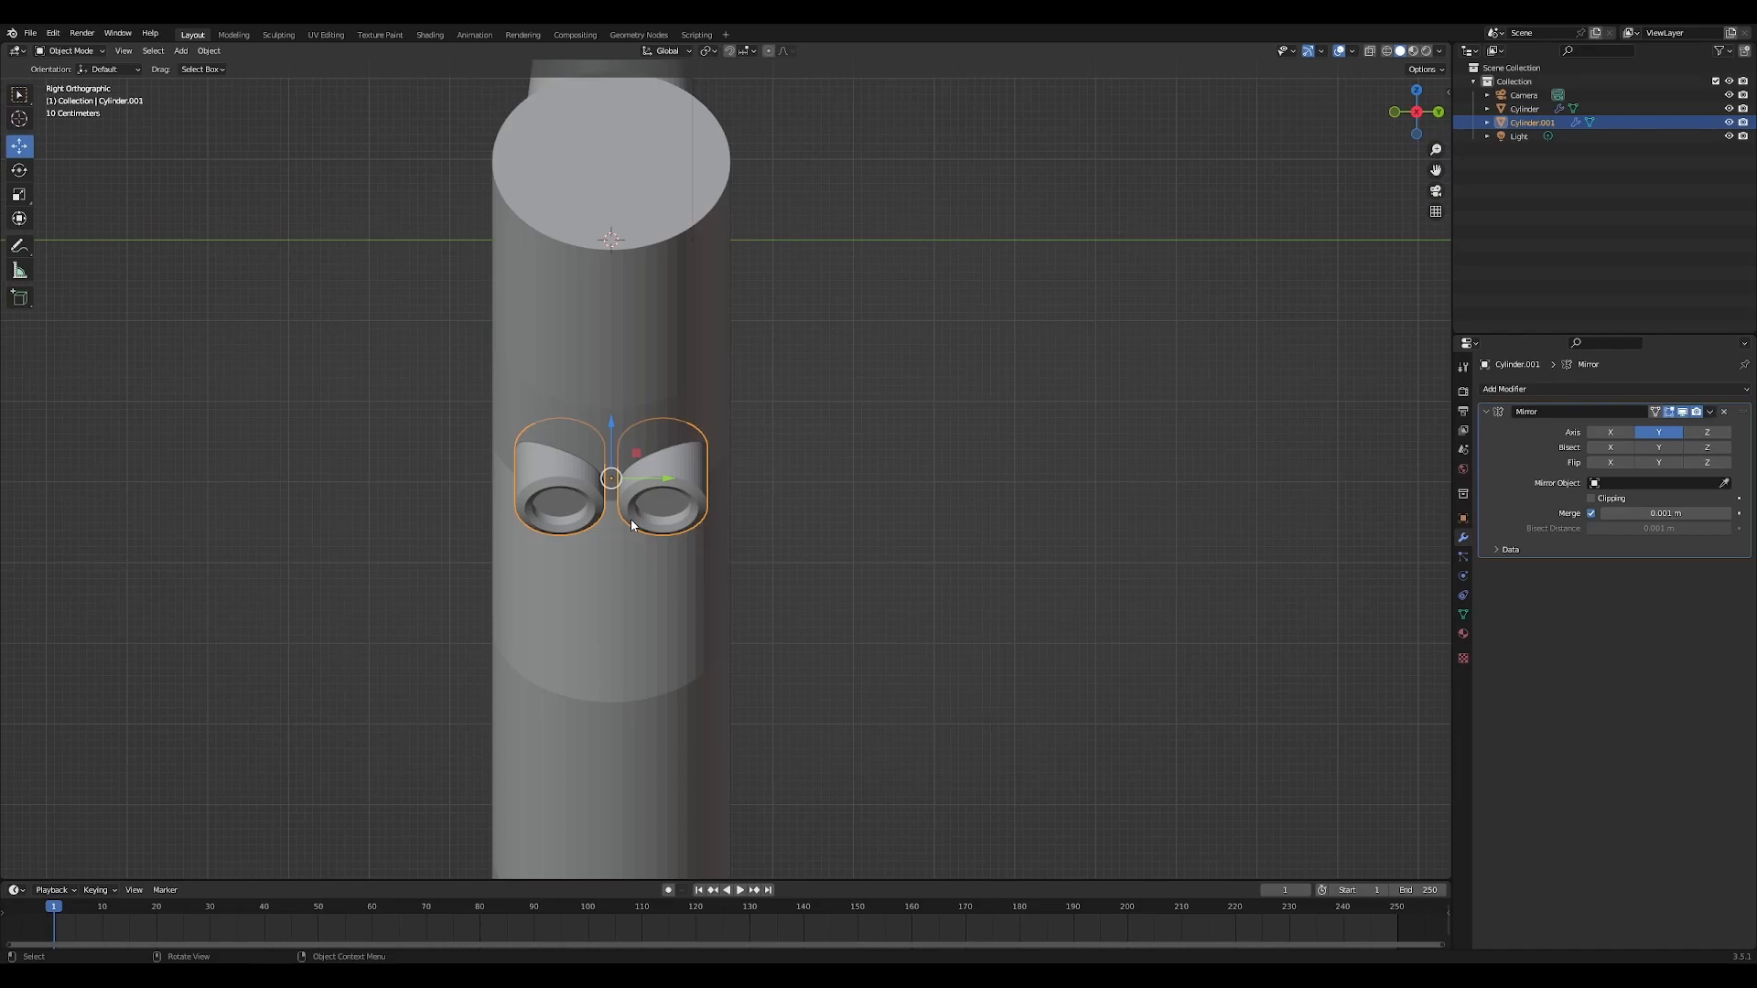
Duplicate the cylinder pair about -0.94 m in X and -1.29 m in Z down the tube and rotate the copy about -9.5°
scroll(630, 519, "down", 1)
key("KP_1")
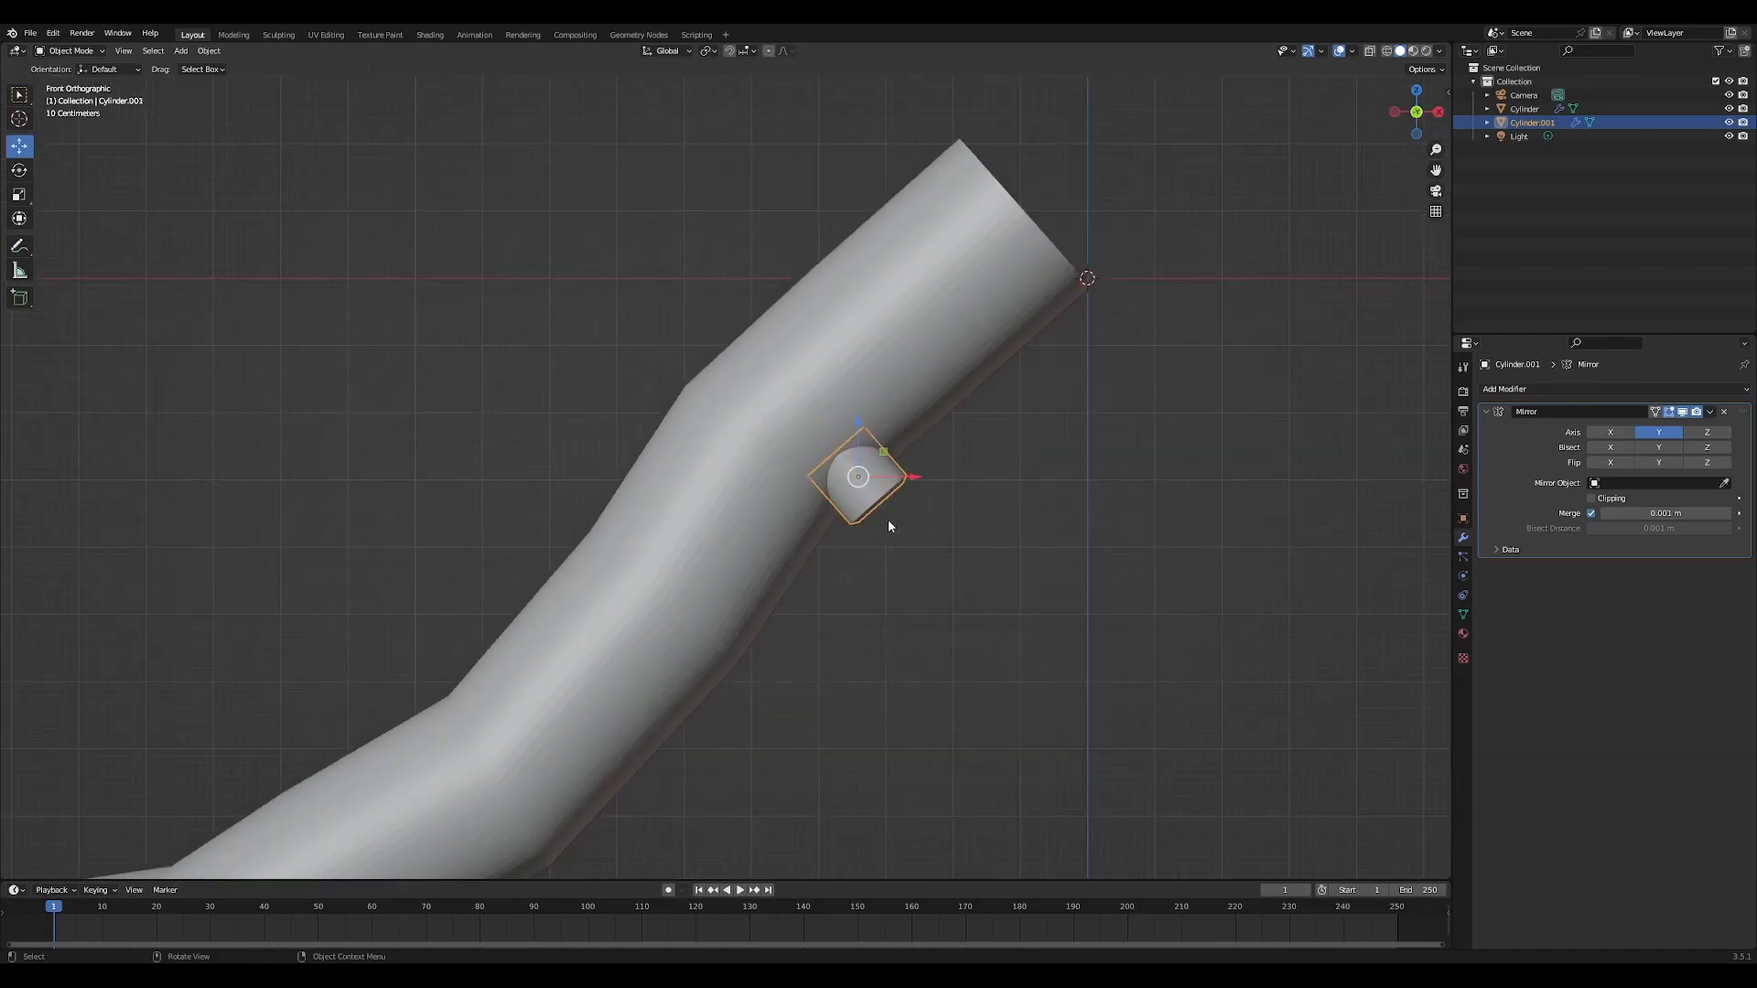
key("shift")
key("shift+d")
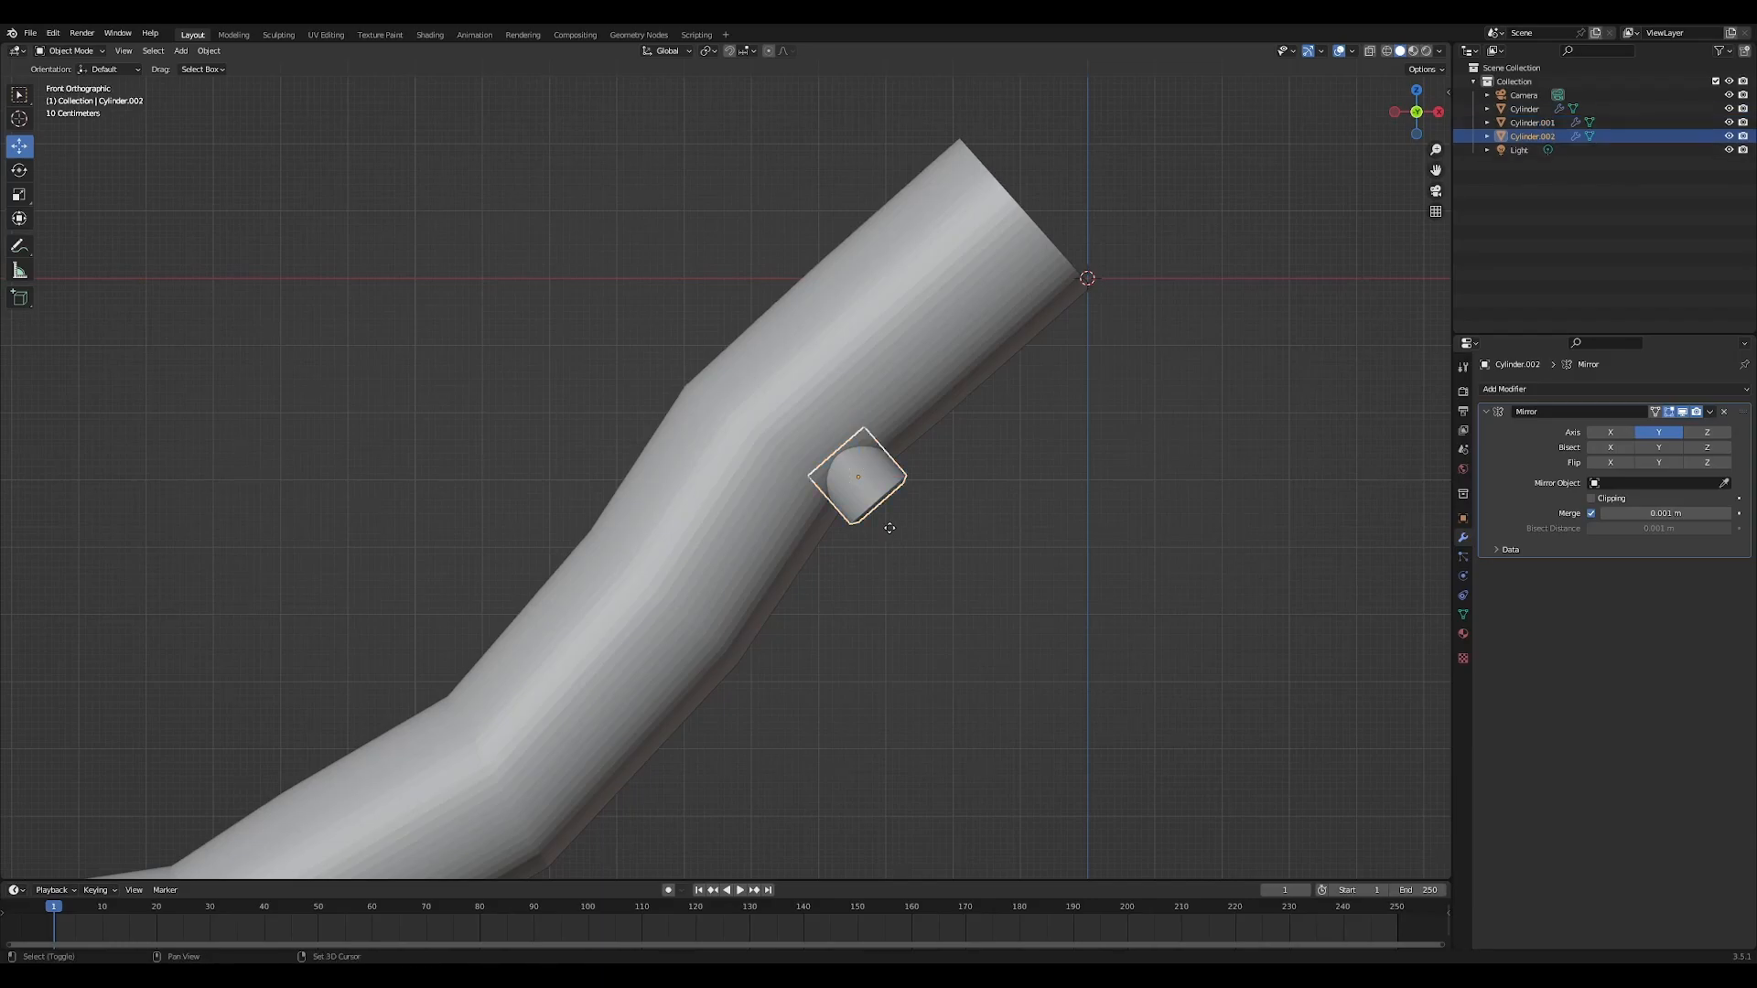
right_click(908, 531)
left_click_drag(858, 475, 793, 568)
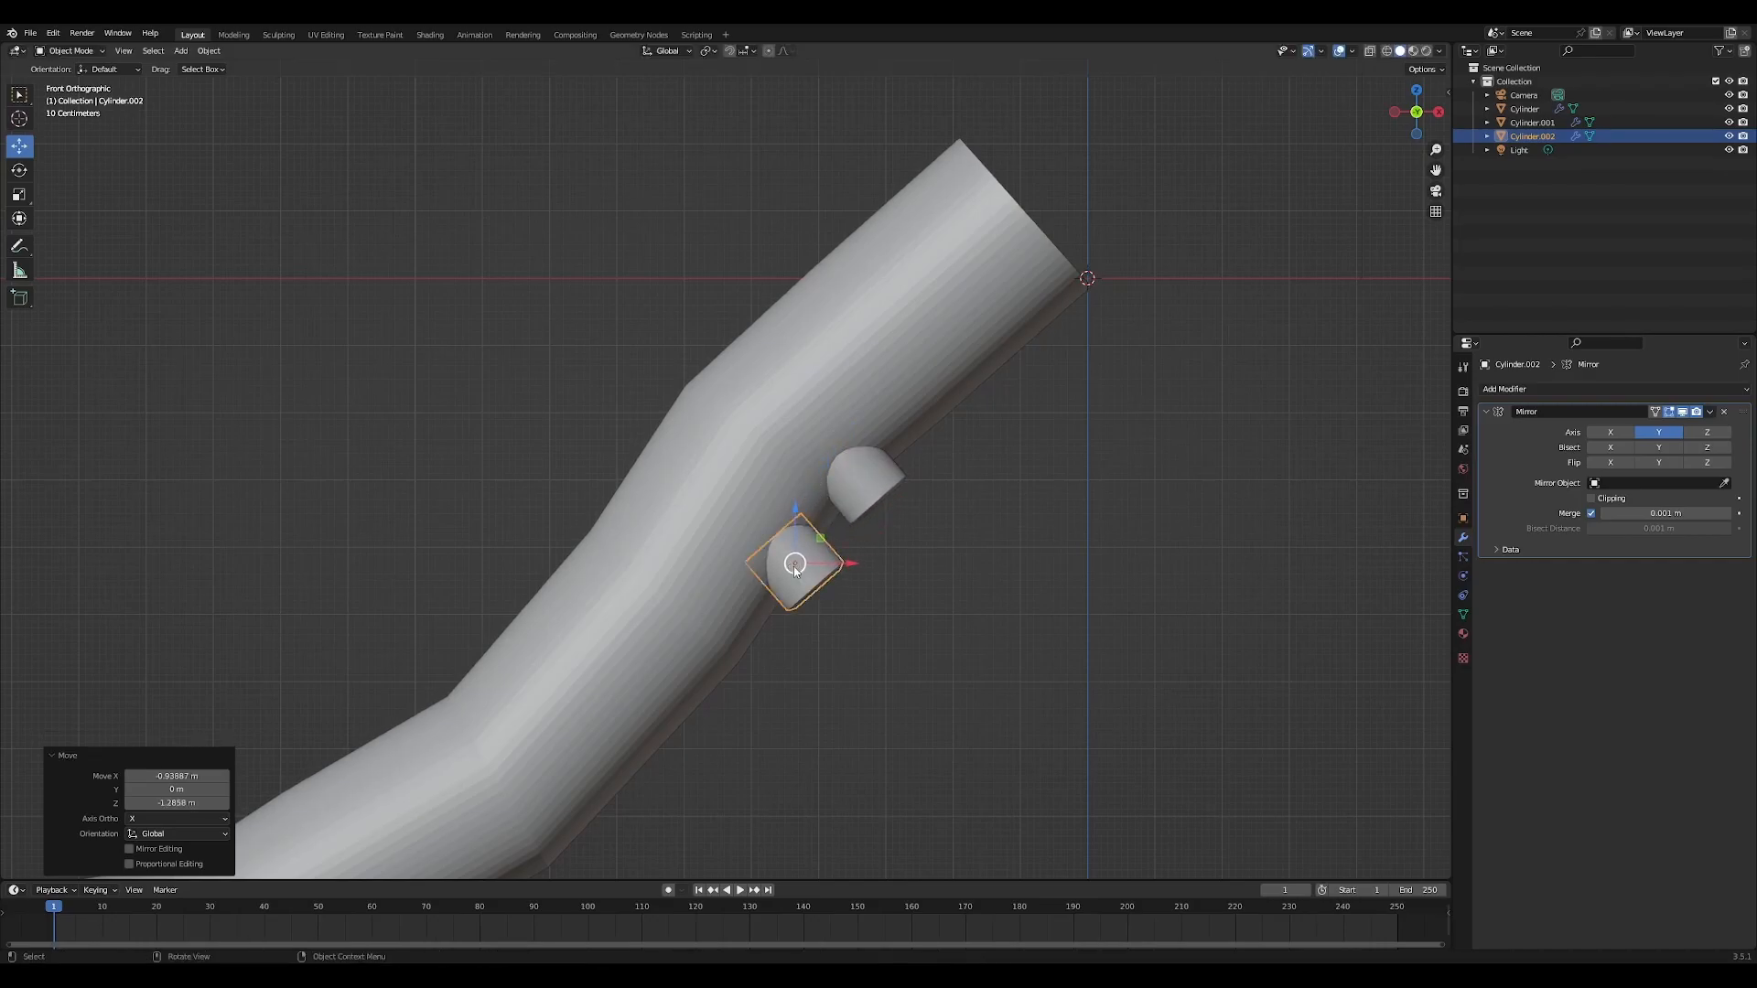
key("r")
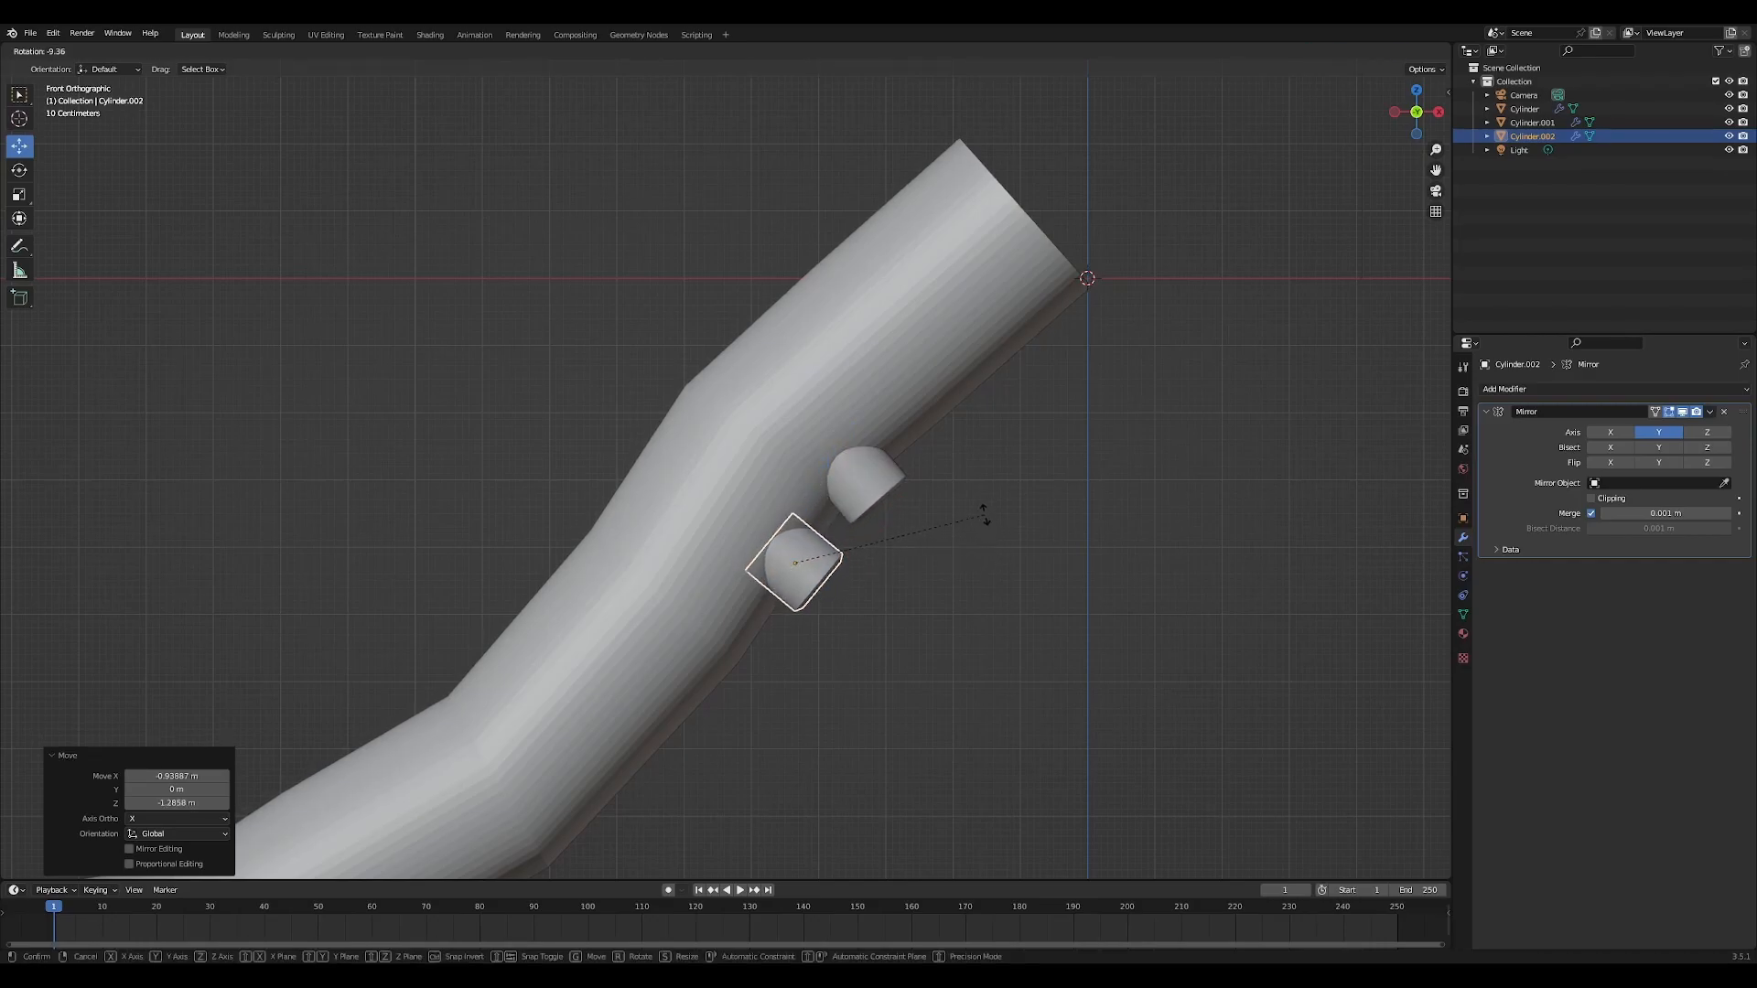
left_click(984, 521)
Duplicate the newest cylinder pair three times in succession down the tube's underside, spacing copies about -0.95 m in X and -1.1 to -1.2 m in Z
key("shift+d")
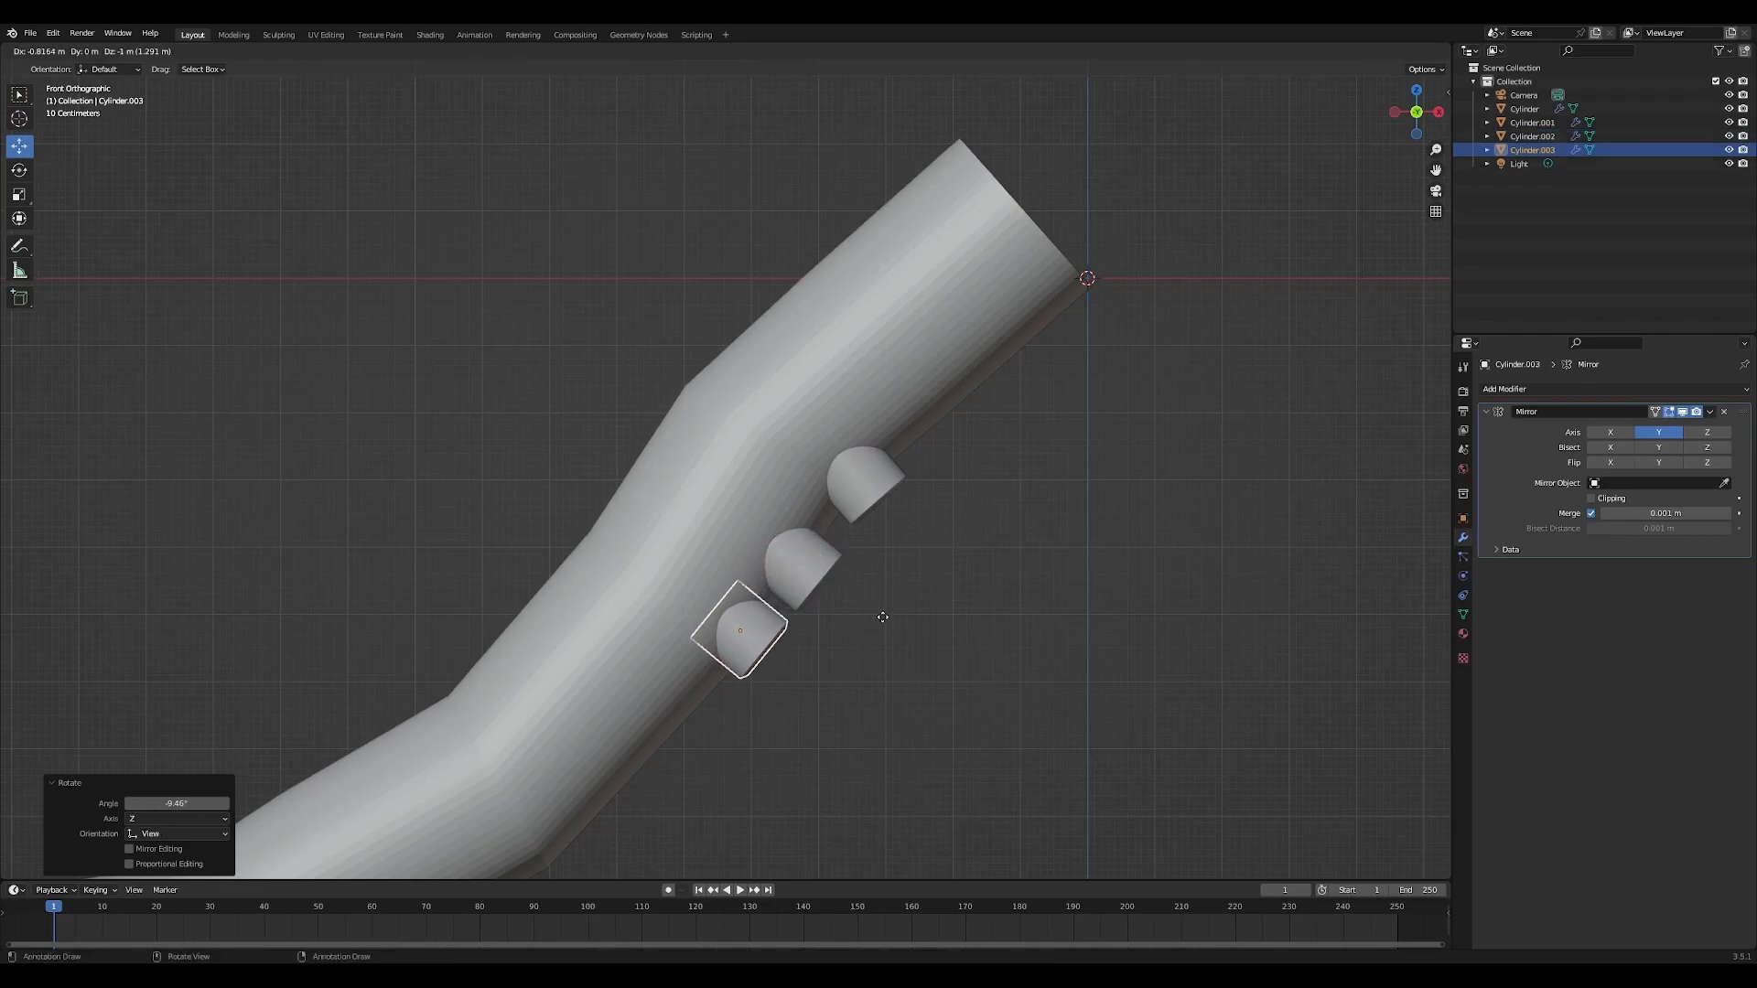
left_click(892, 657)
middle_click_drag(893, 656, 1211, 366, "shift")
key("shift+d")
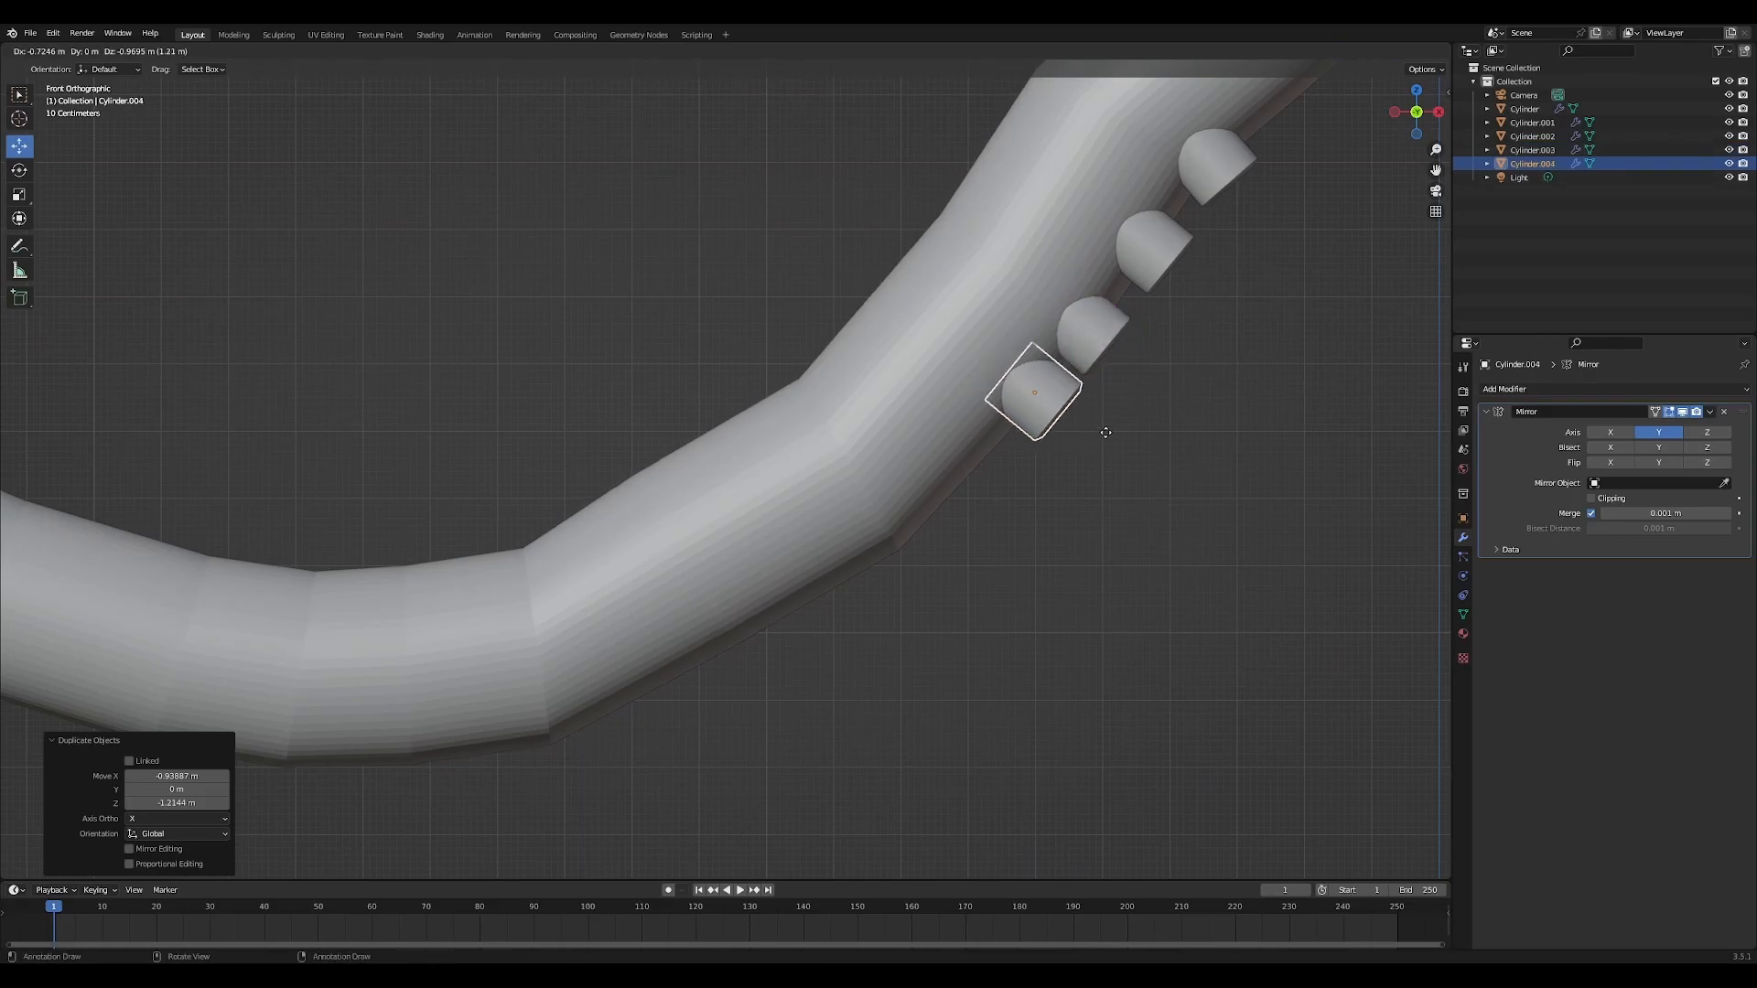
left_click(1089, 441)
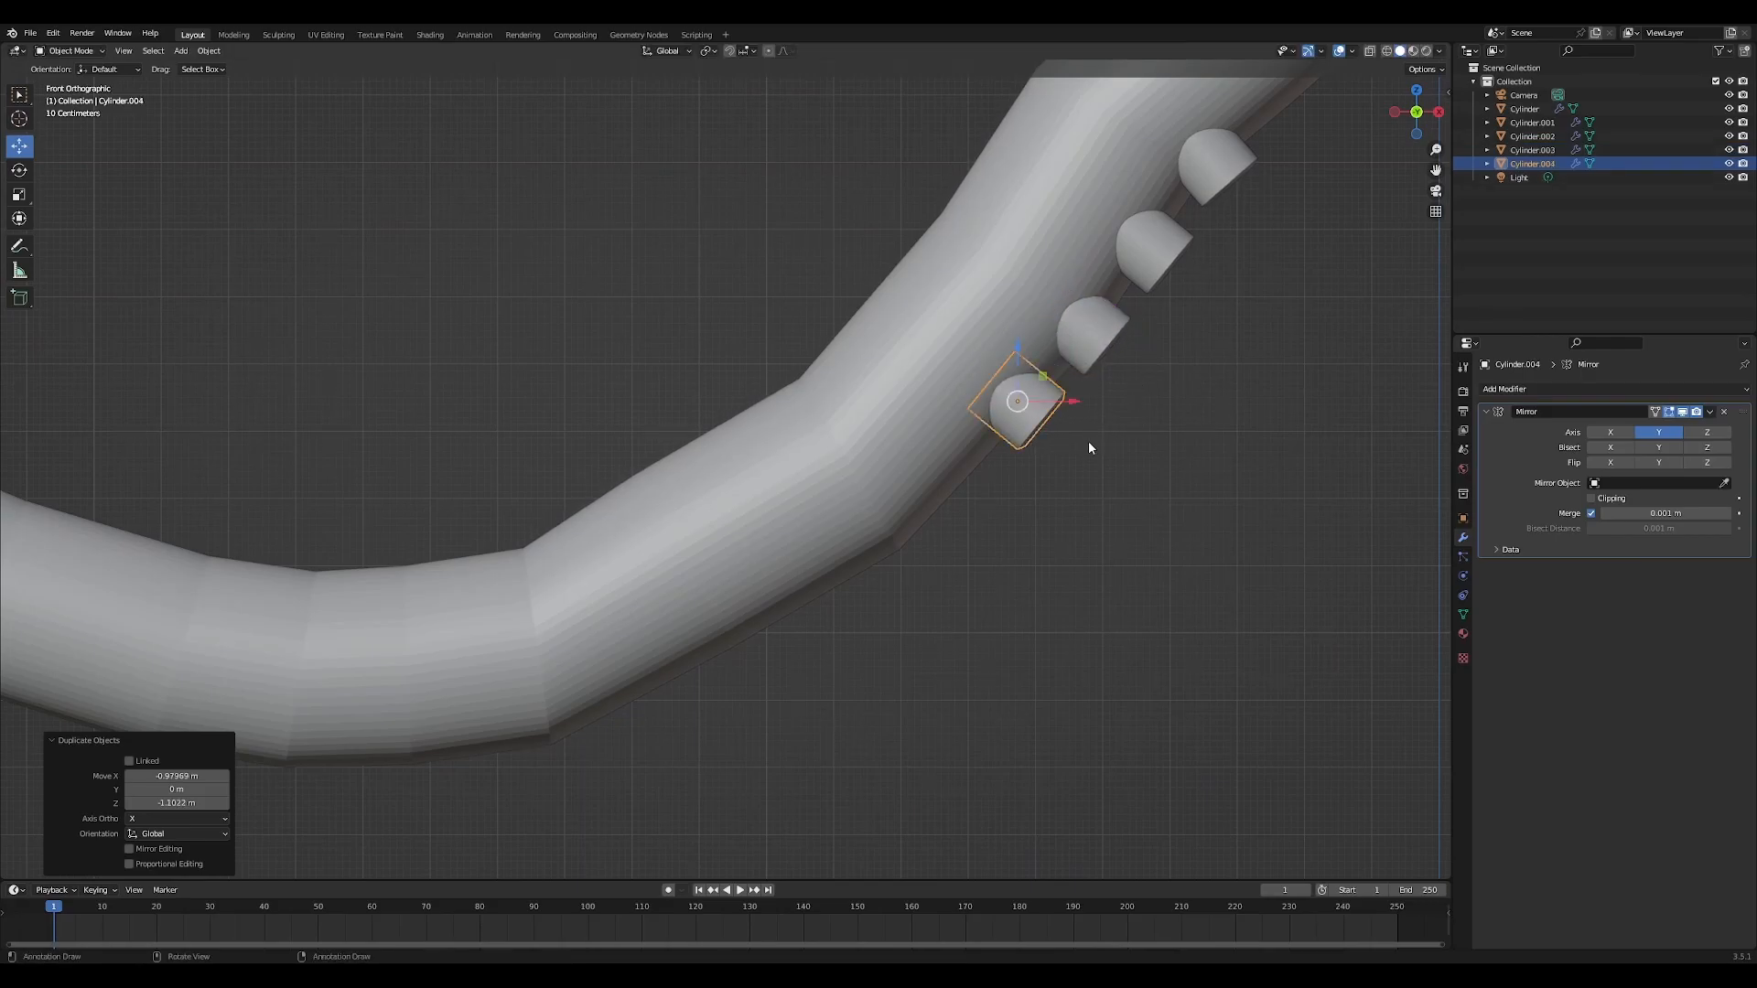
key("shift+d")
left_click(1029, 519)
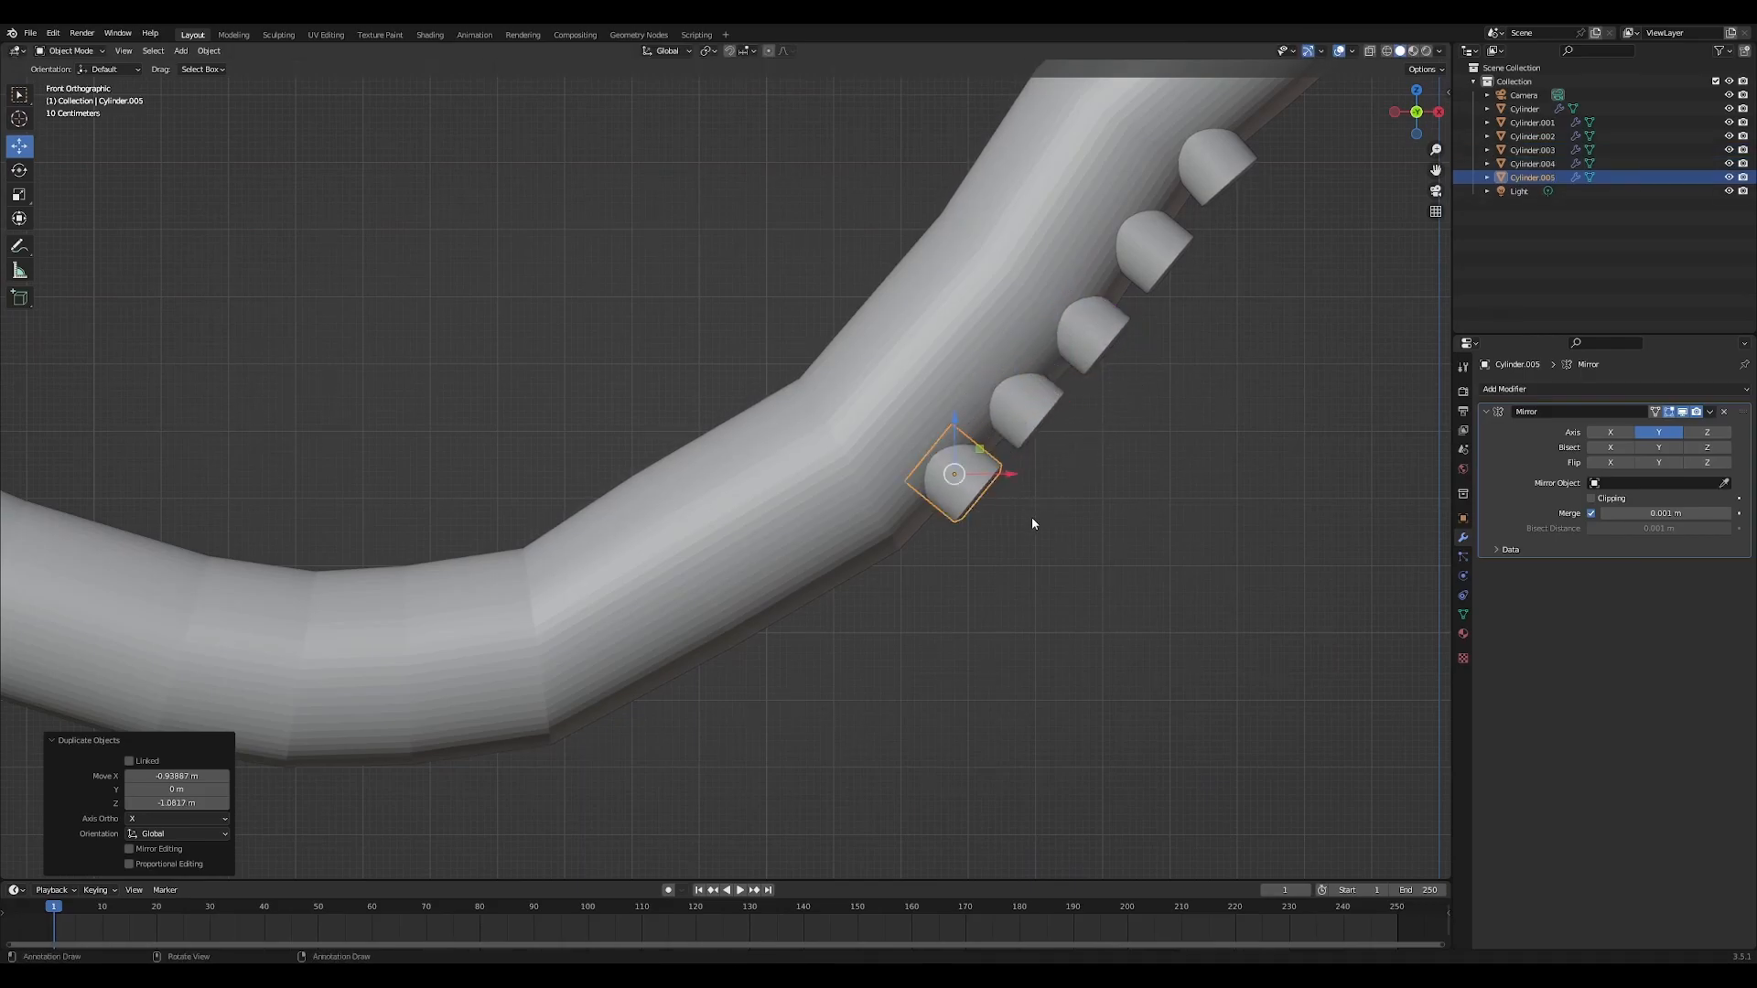
Duplicate the lowest cylinder pair about -0.95 m in X and -1.04 m in Z and rotate the copy 14°
key("shift+d")
left_click(969, 588)
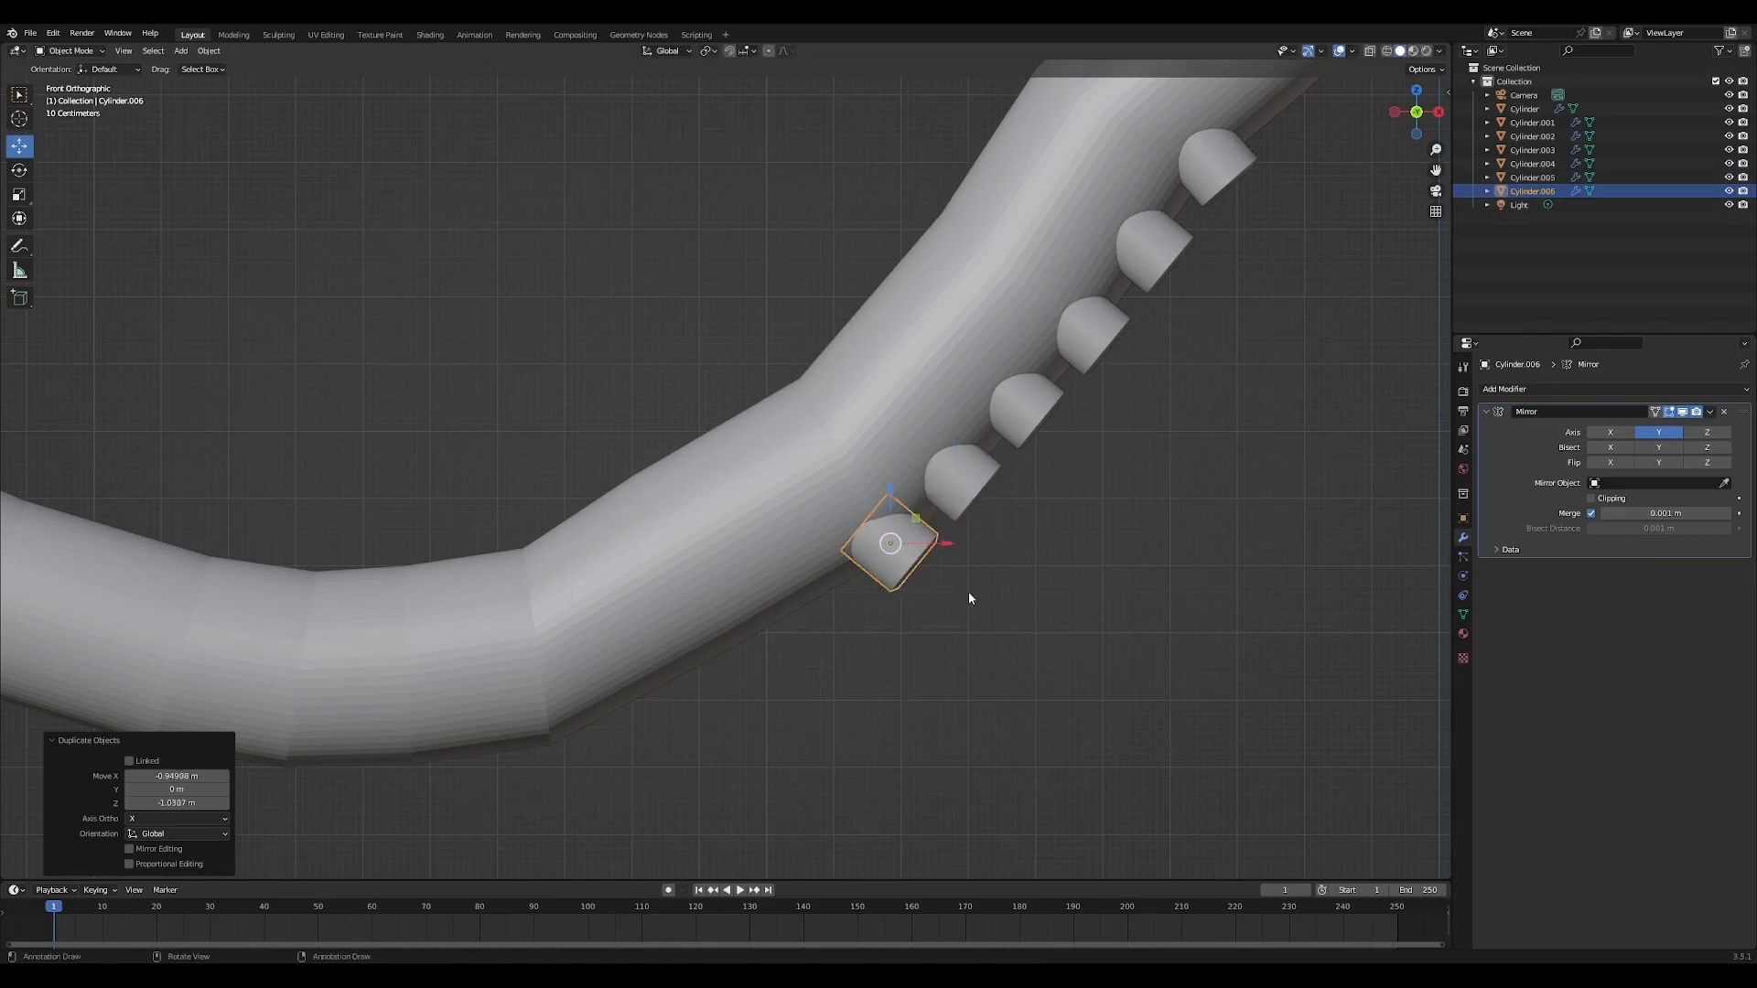
key("r")
left_click(1052, 591)
Duplicate the rotated cylinder pair about -1.03 m in X and -0.64 m in Z, then rotate and nudge the copy to follow the tube
key("shift+d")
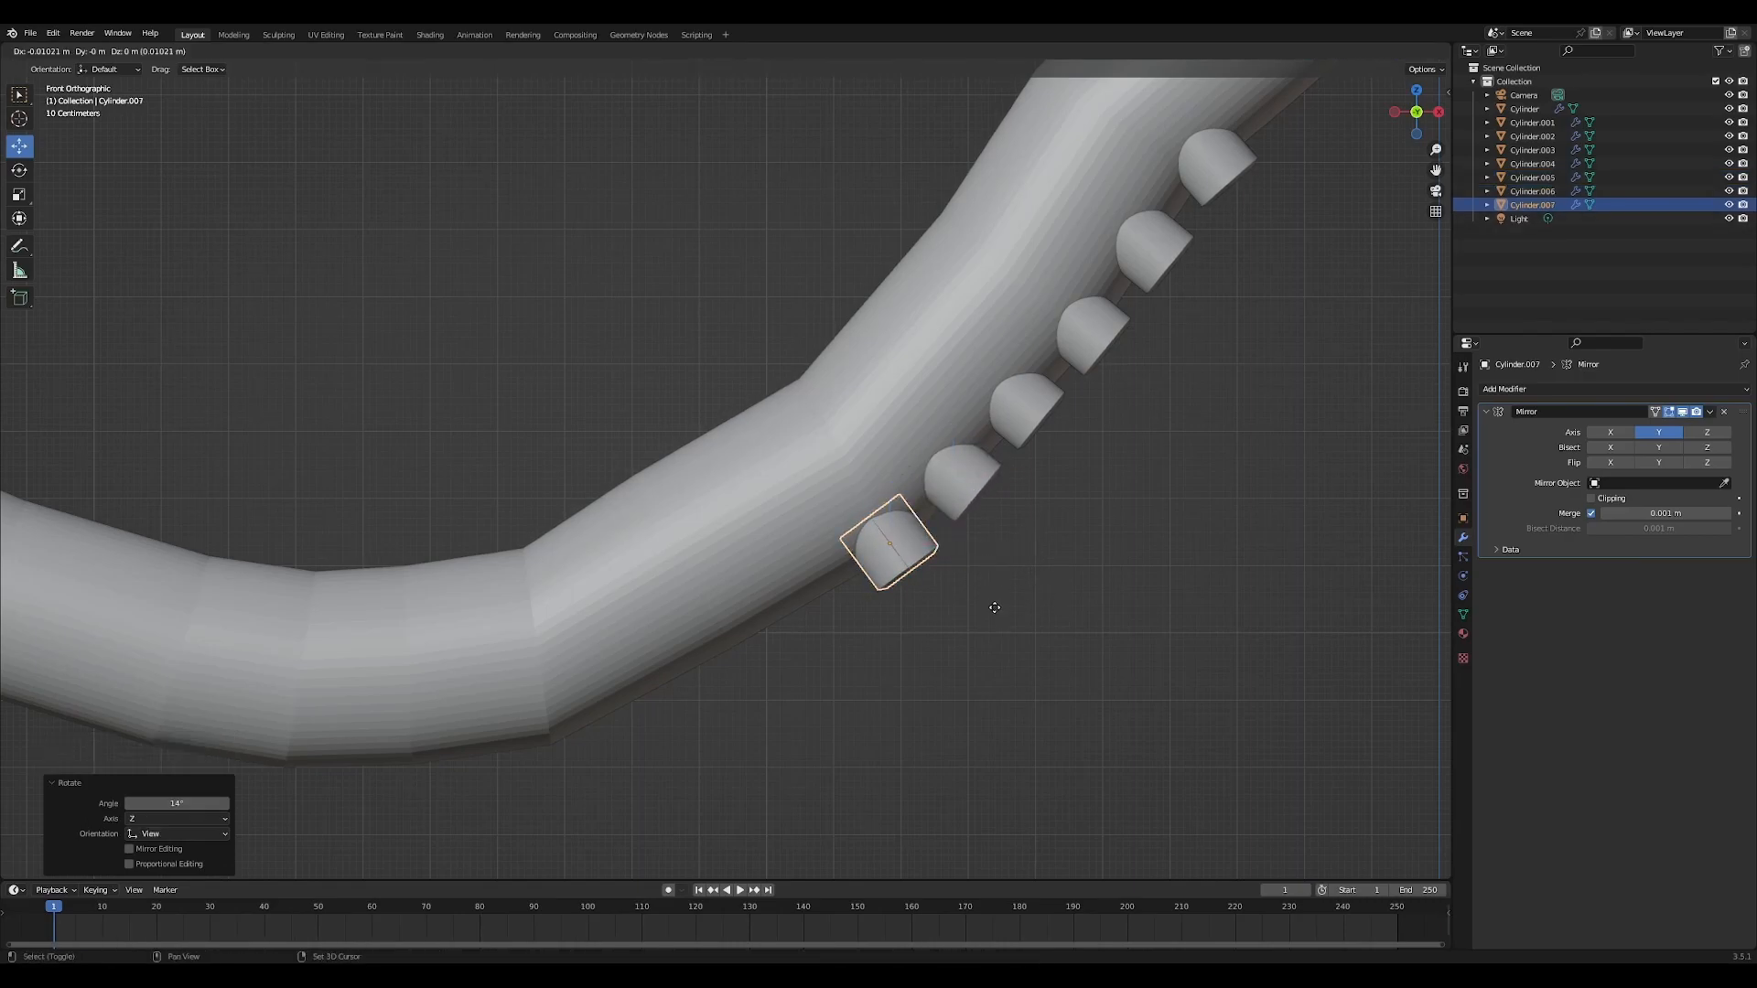
left_click(922, 656)
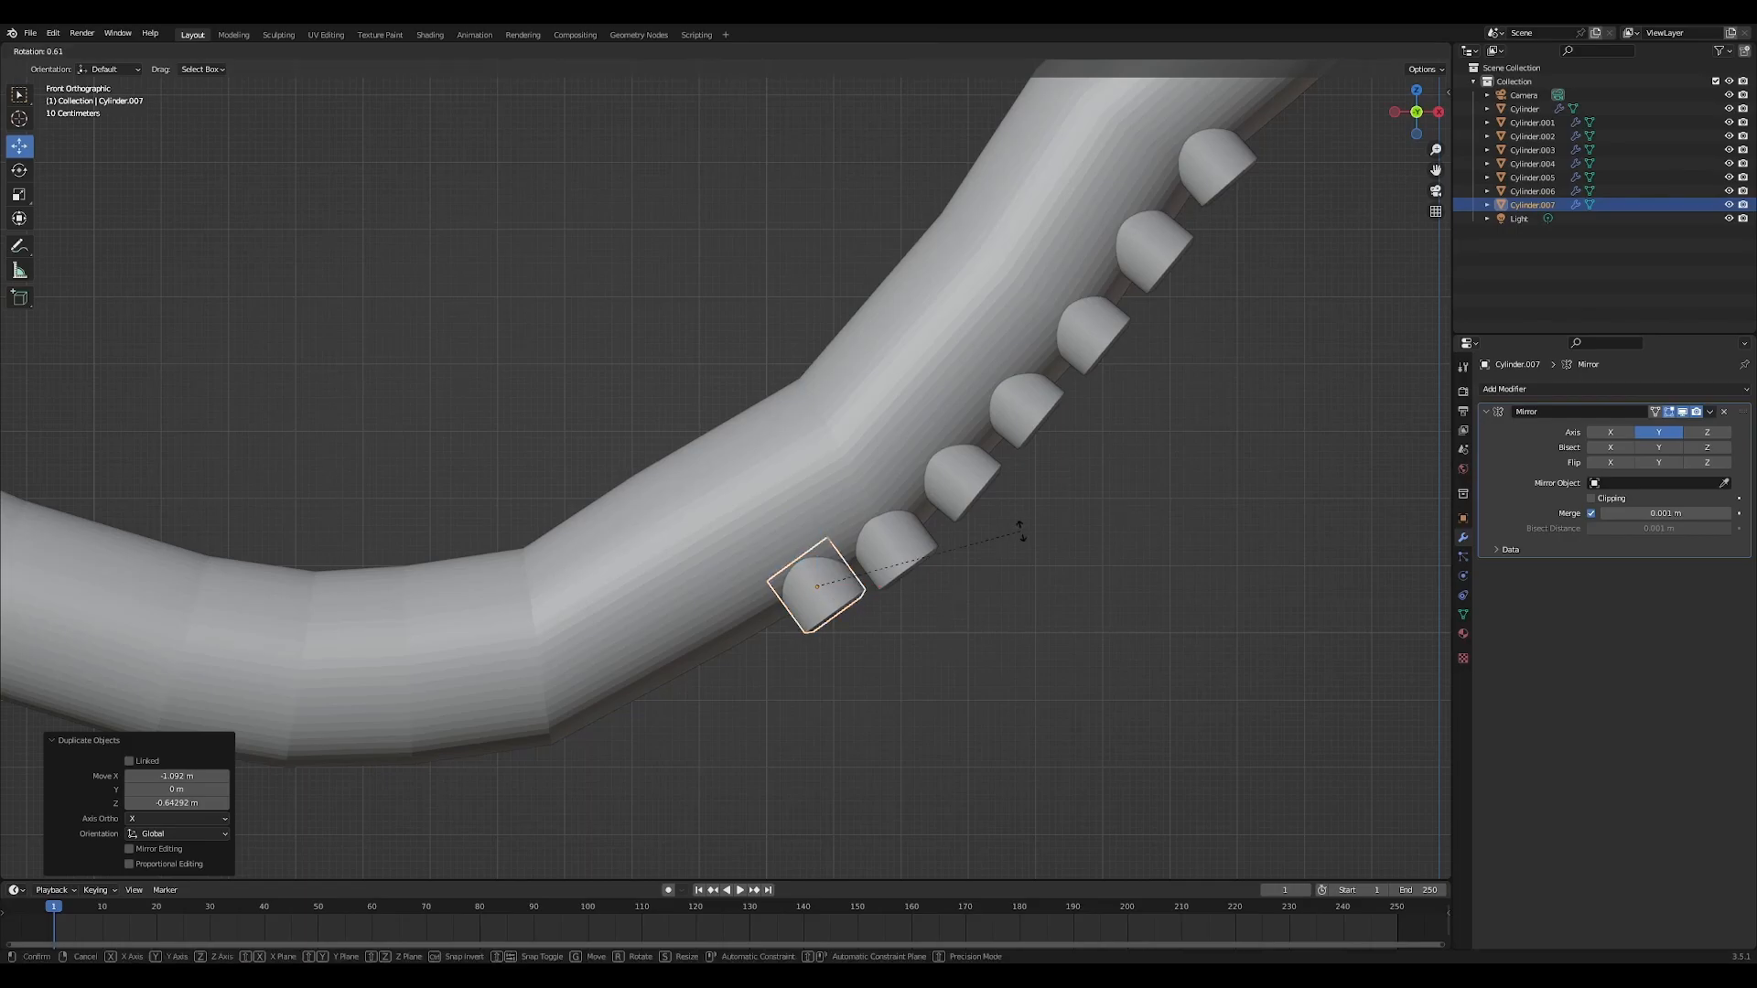
key("r")
left_click(1040, 551)
left_click_drag(820, 593, 816, 604)
Add three more successive copies of the cylinder pair along the tube's lower slope, the first offset about -1.15 m in X and -0.76 m in Z
key("shift+d")
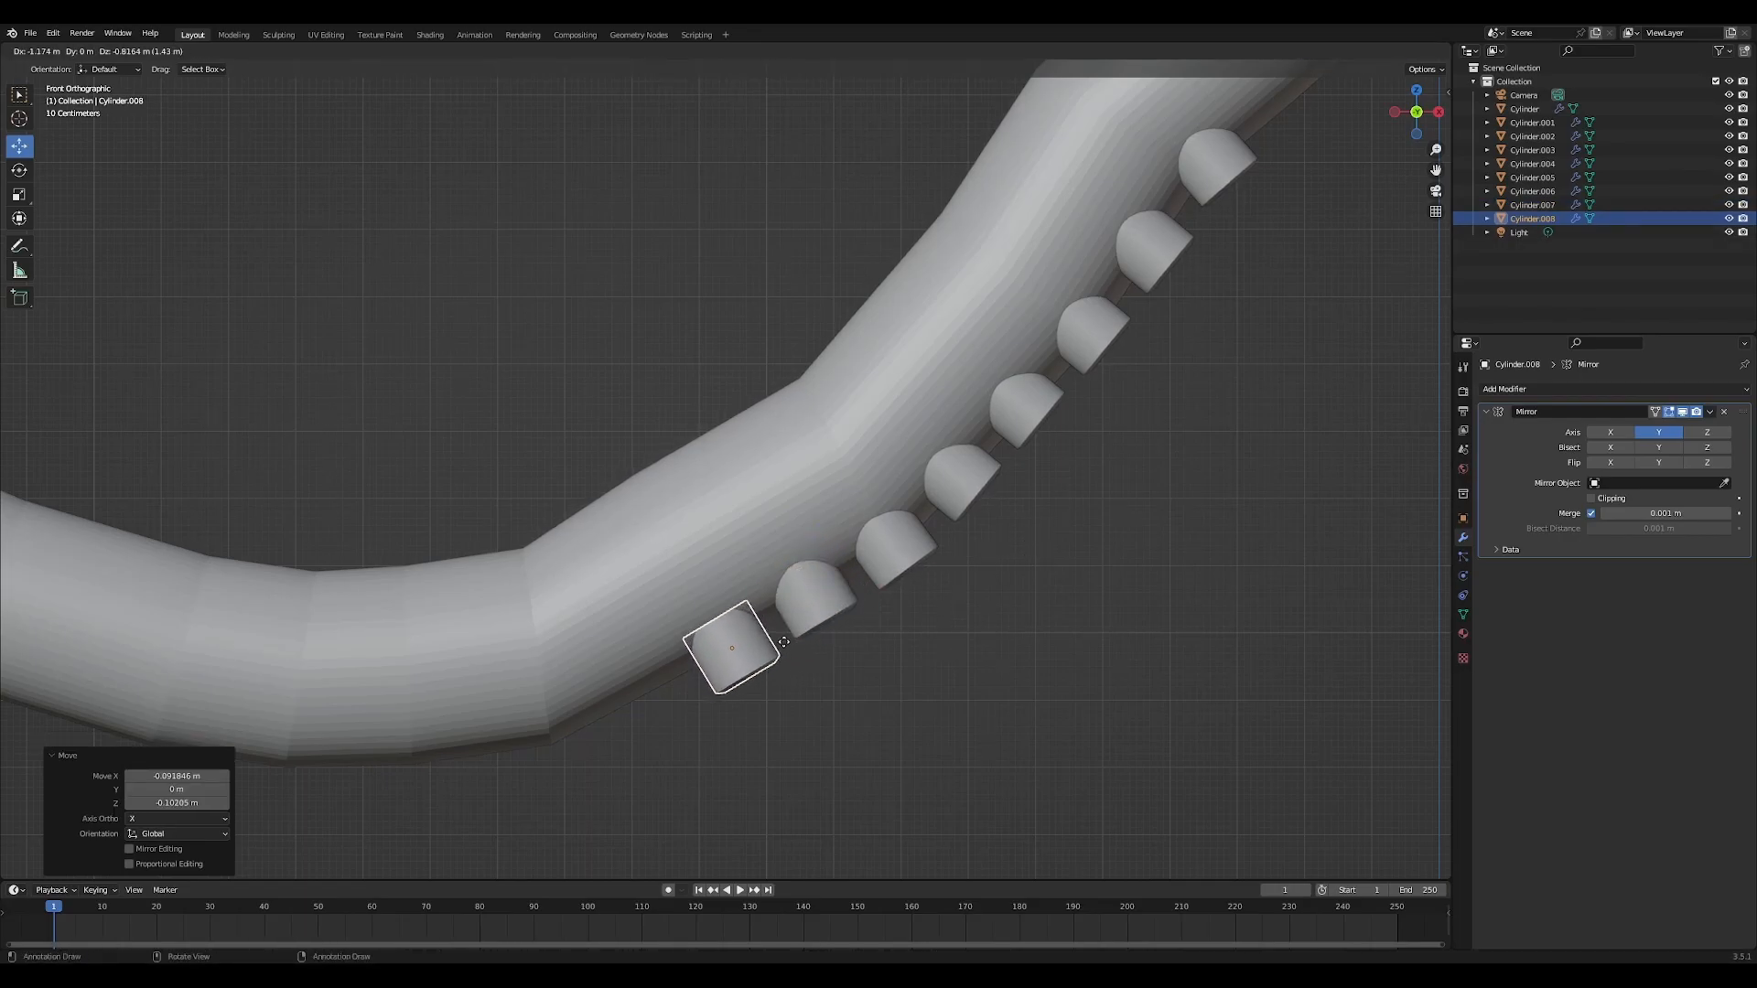
left_click(777, 648)
key("shift+d")
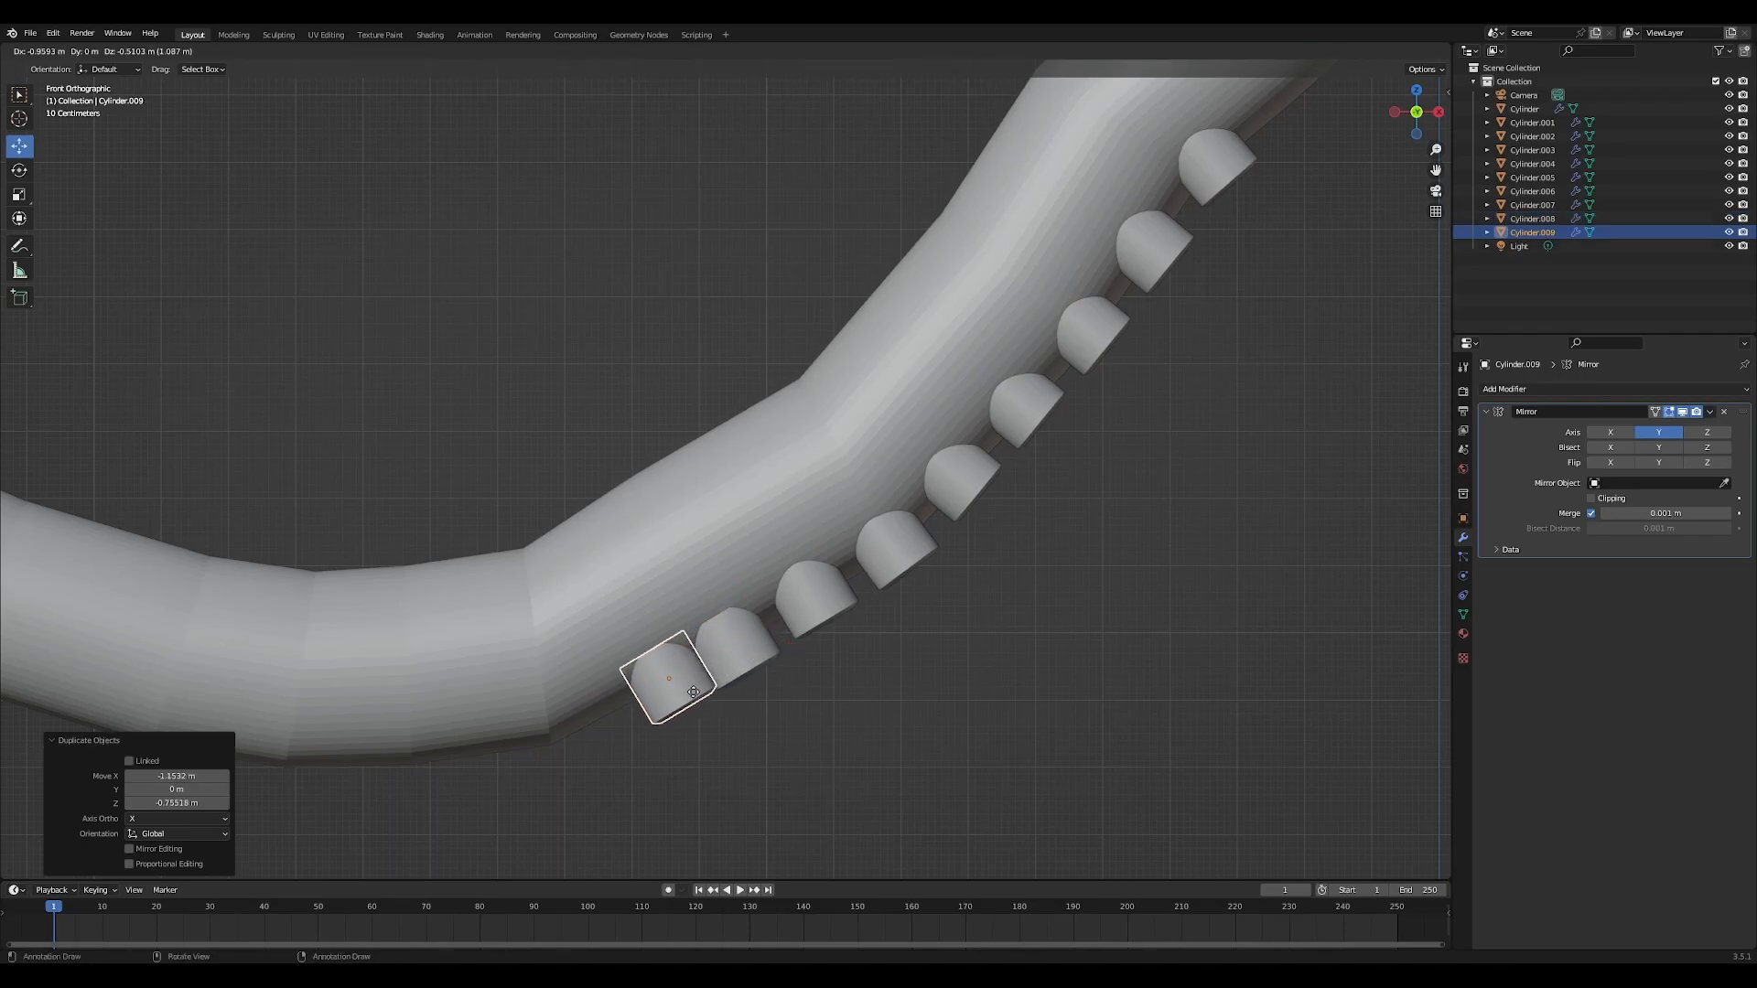
left_click(675, 713)
key("shift+d")
left_click(590, 732)
Duplicate the last cylinder pair about -1.51 m in X onto the tube's lowest bend and rotate the copy about 26.9°
middle_click_drag(686, 714, 993, 606, "shift")
key("shift+d")
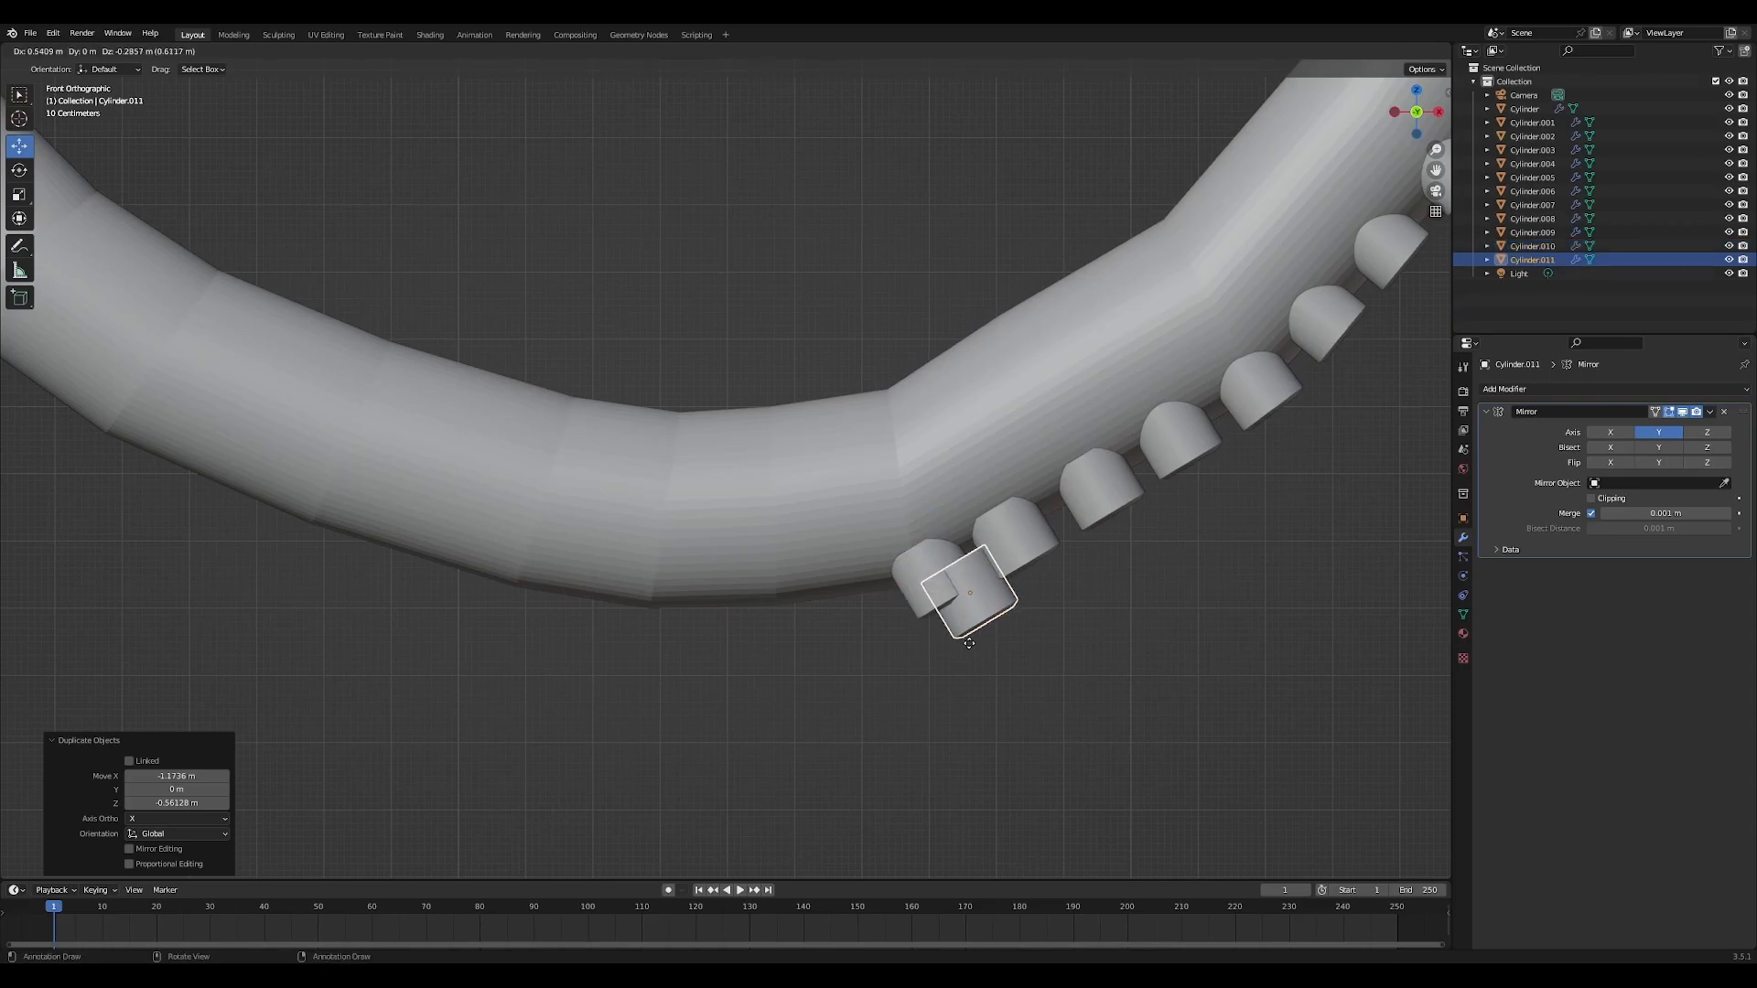
left_click(832, 649)
key("r")
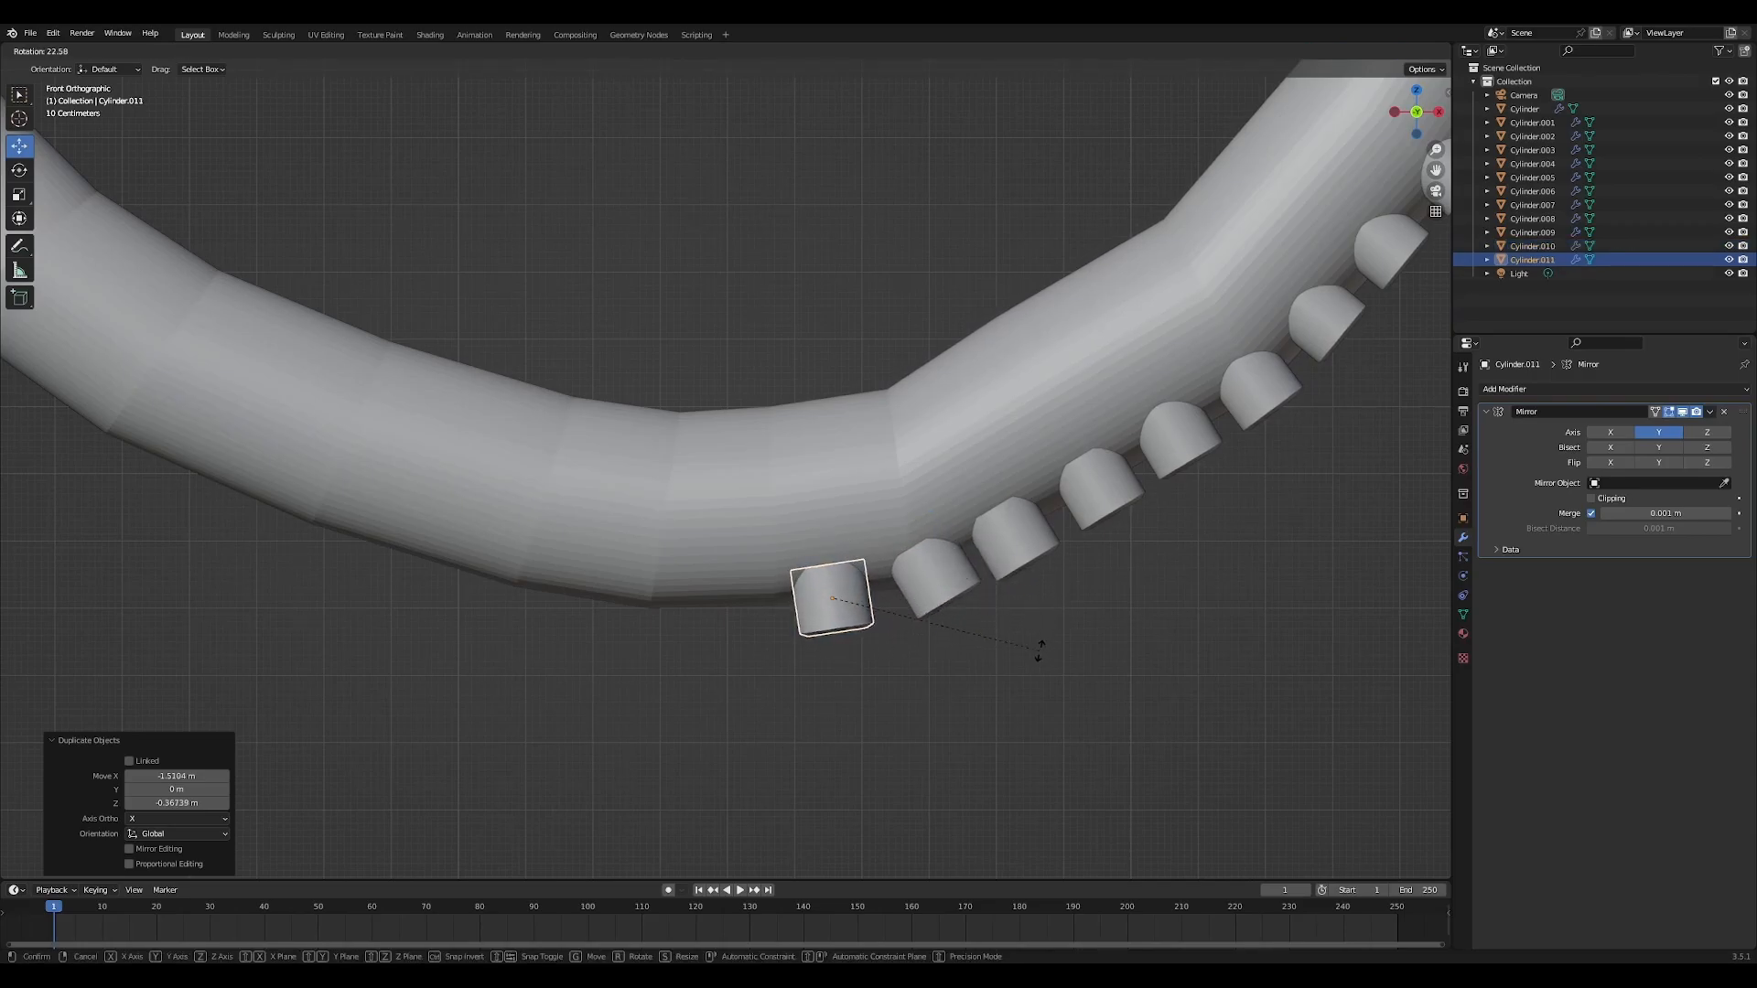
left_click(1034, 671)
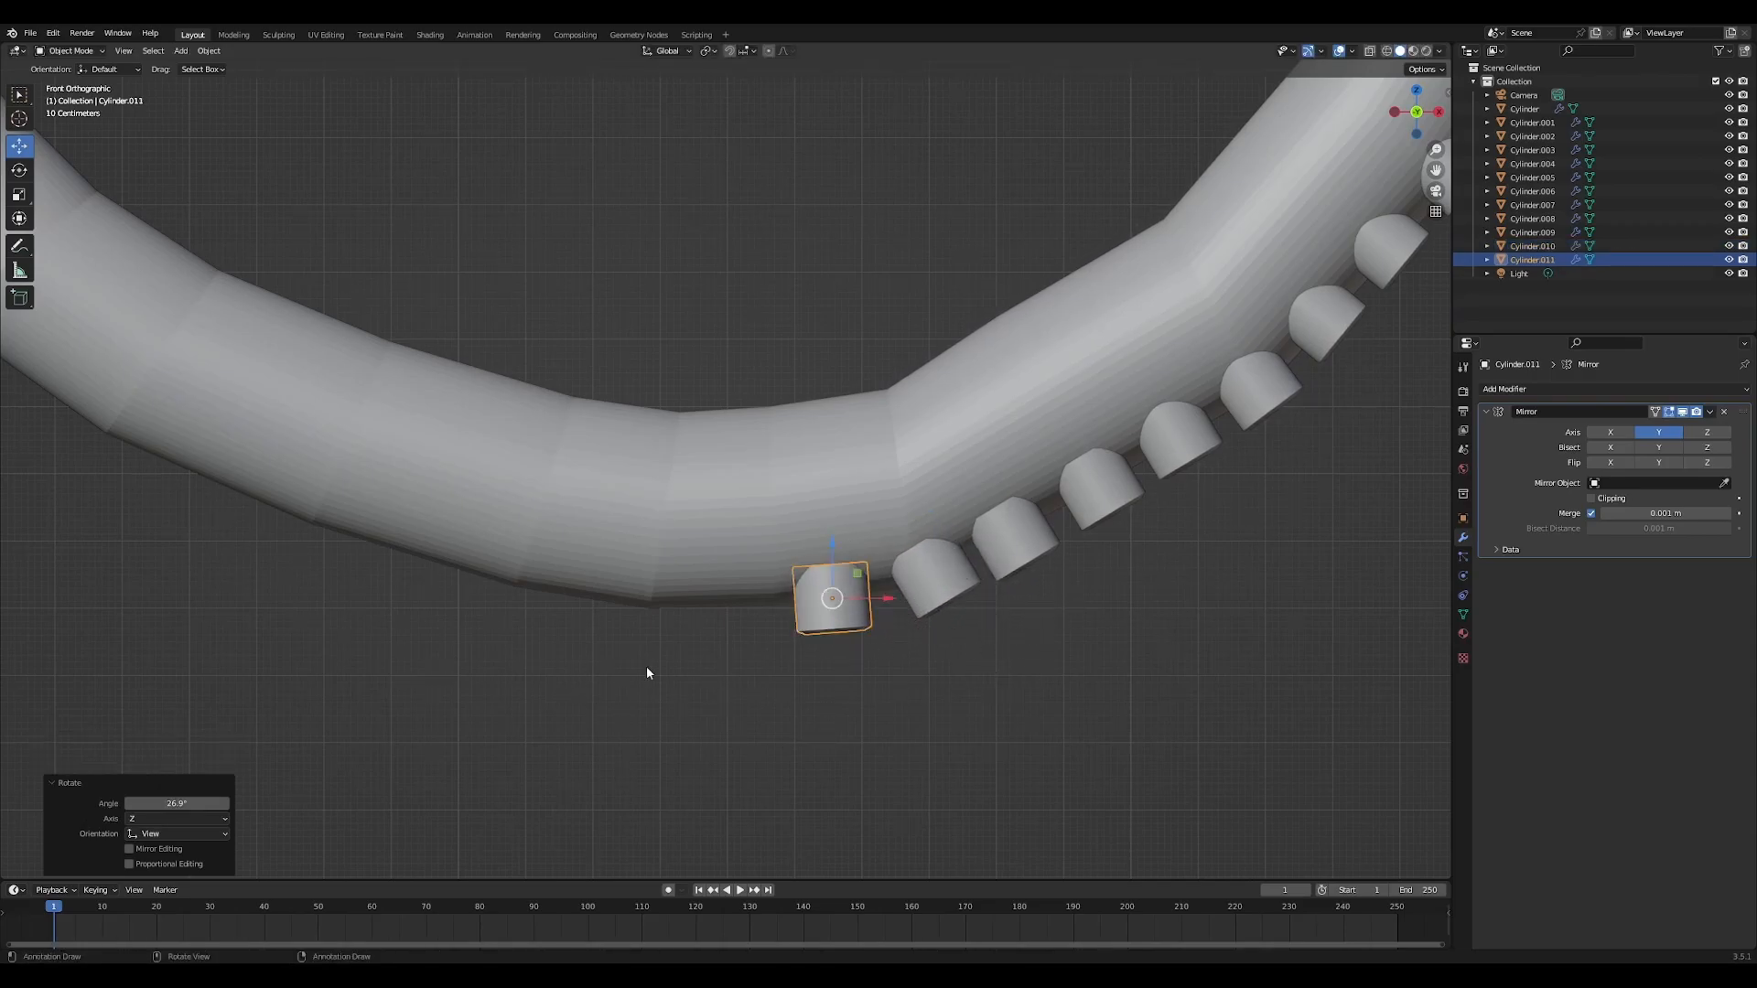
Duplicate the selected cylinder pair about -1.48 m in X along the tube's lowest stretch and rotate the copy about 2.7°
key("shift+d")
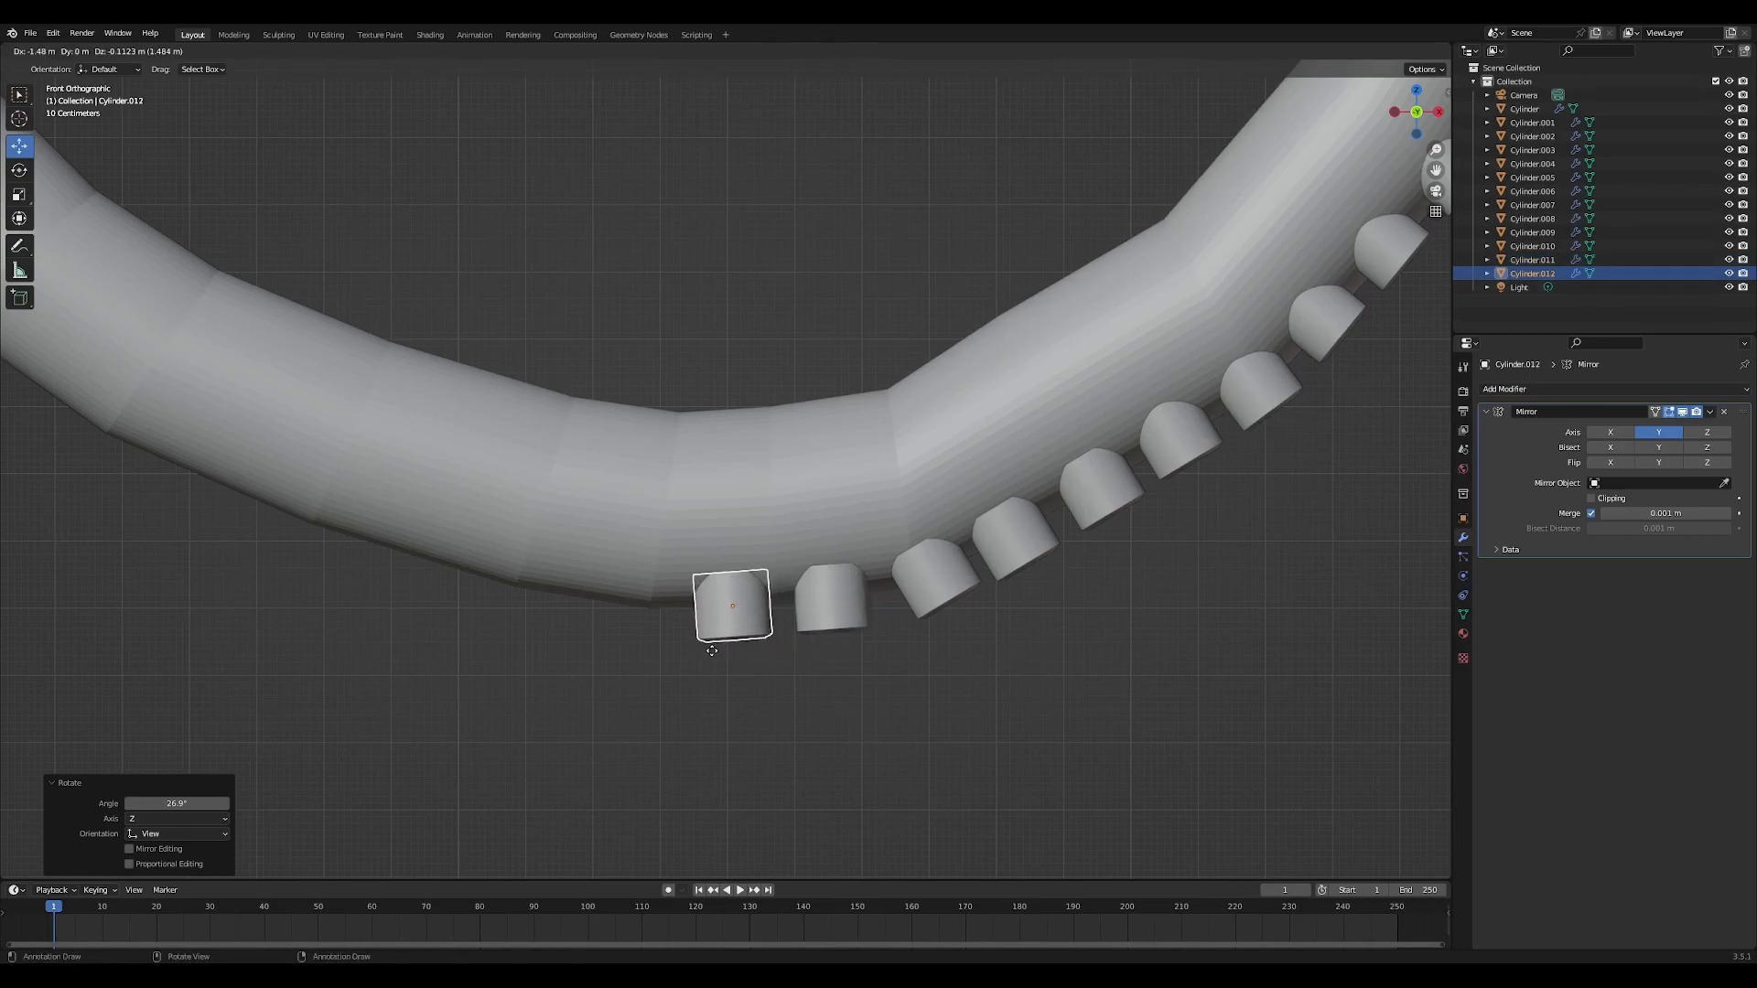
left_click(713, 647)
key("r")
left_click(1014, 607)
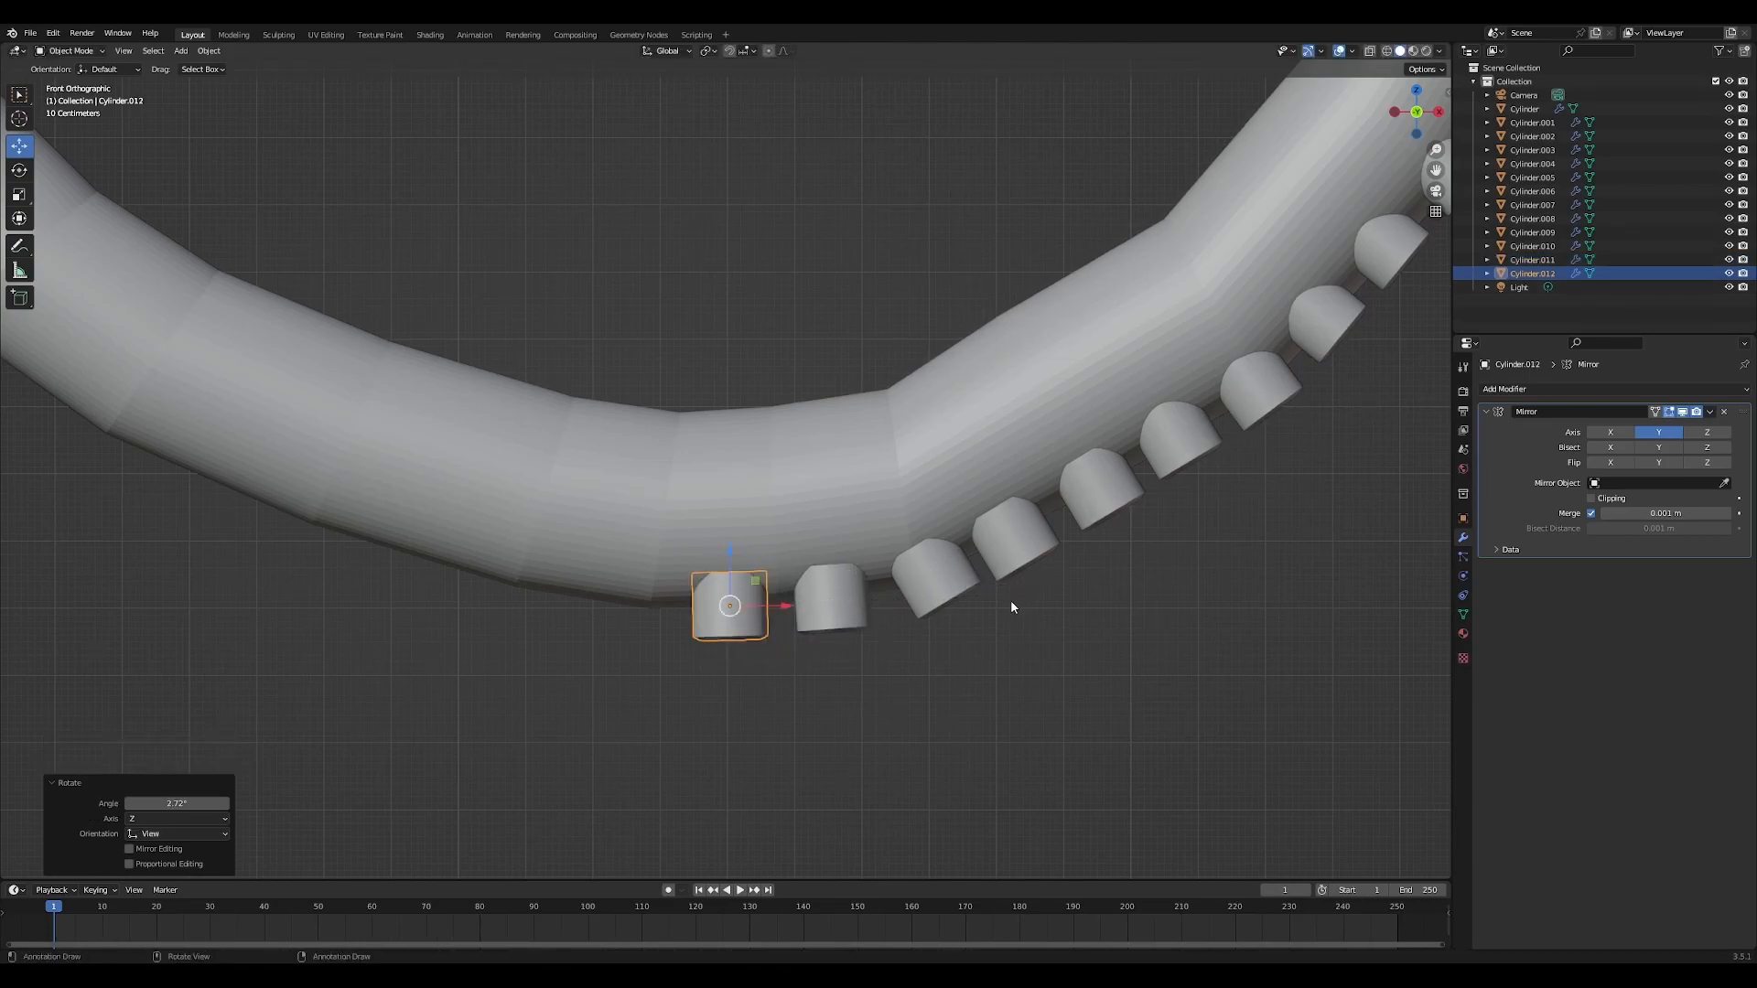
Duplicate the last cylinder pair about -1.56 m in X, then rotate the copy and nudge it against the tube's underside
key("shift+d")
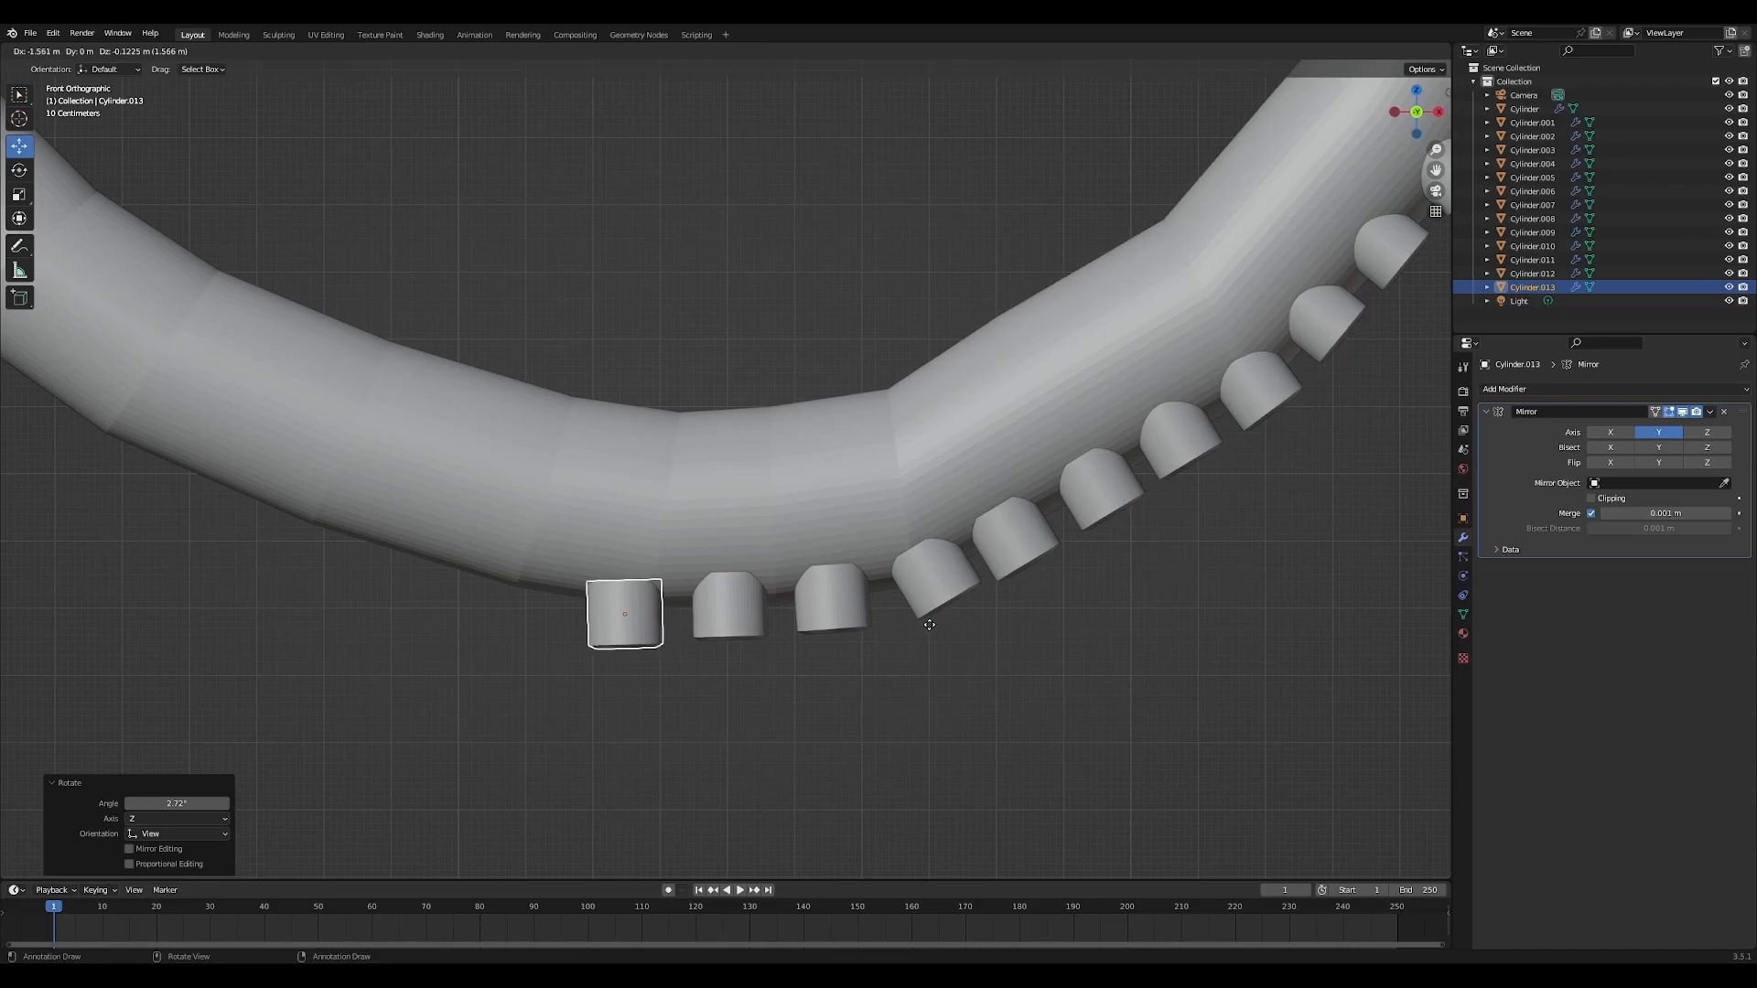
left_click(934, 633)
key("r")
left_click(1001, 688)
left_click_drag(623, 614, 626, 605)
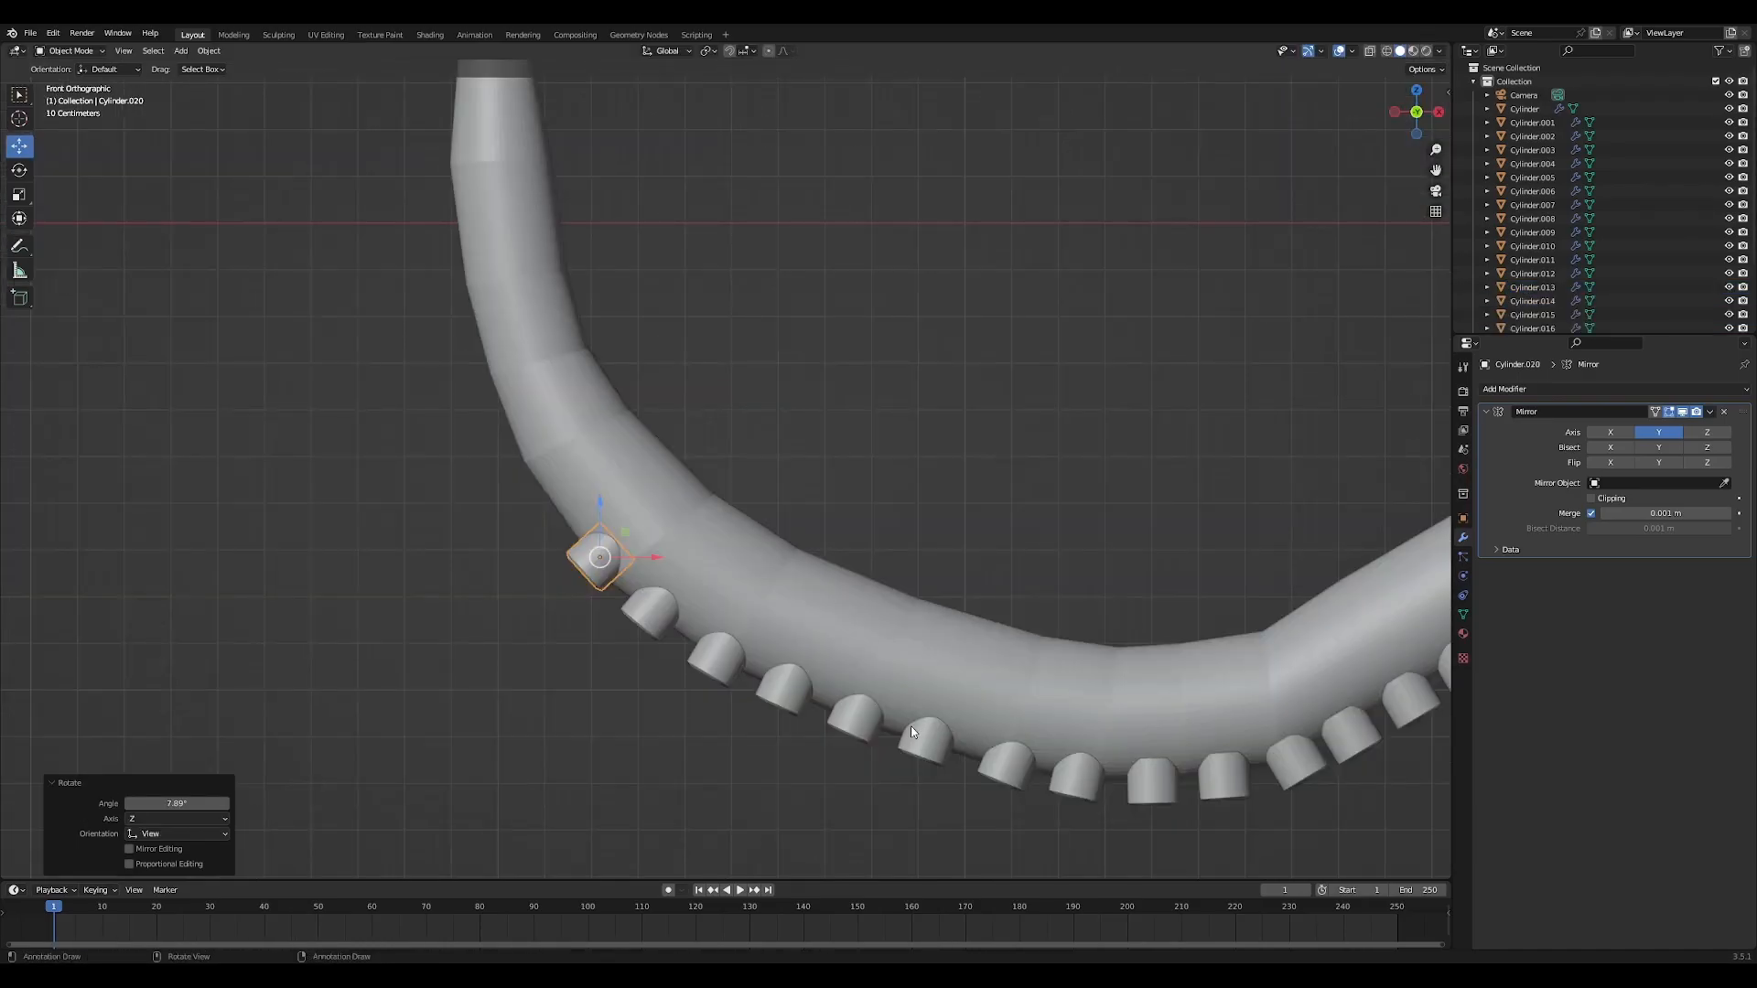
Duplicate the uppermost cylinder pair about -0.94 m in X and 1.07 m in Z, rotate the copy about 8.3° and scale it by 0.908
key("shift+d")
left_click(673, 575)
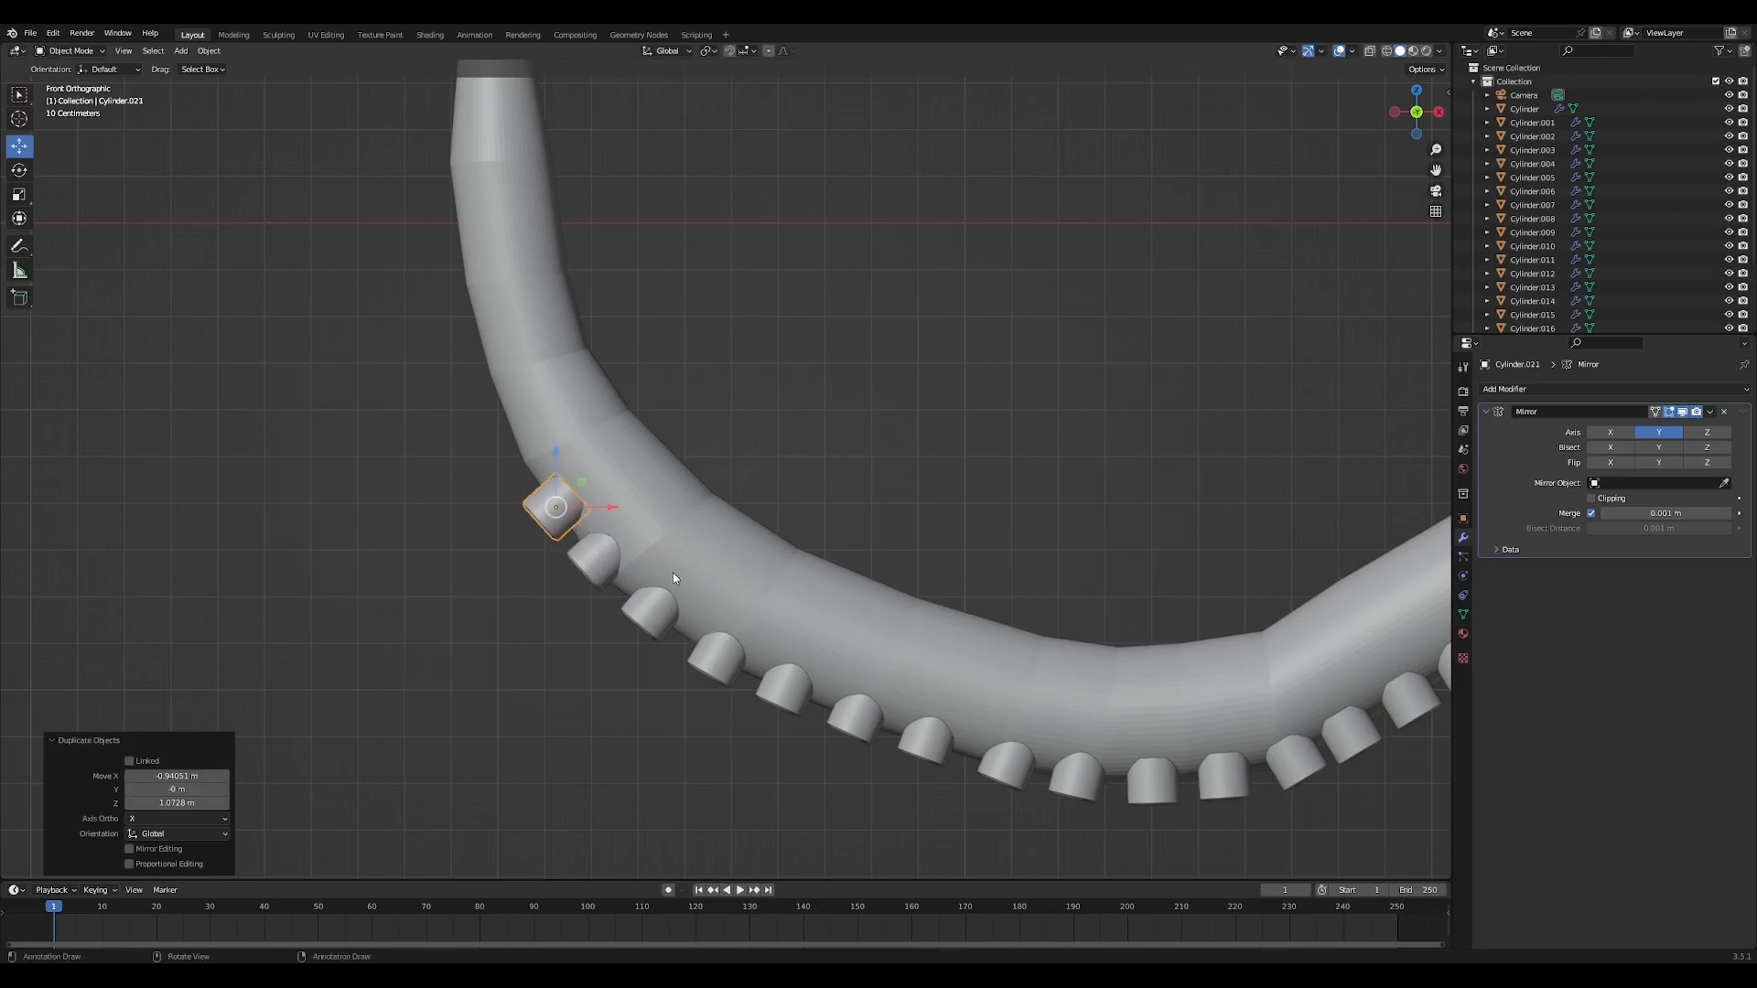
key("r")
left_click(872, 608)
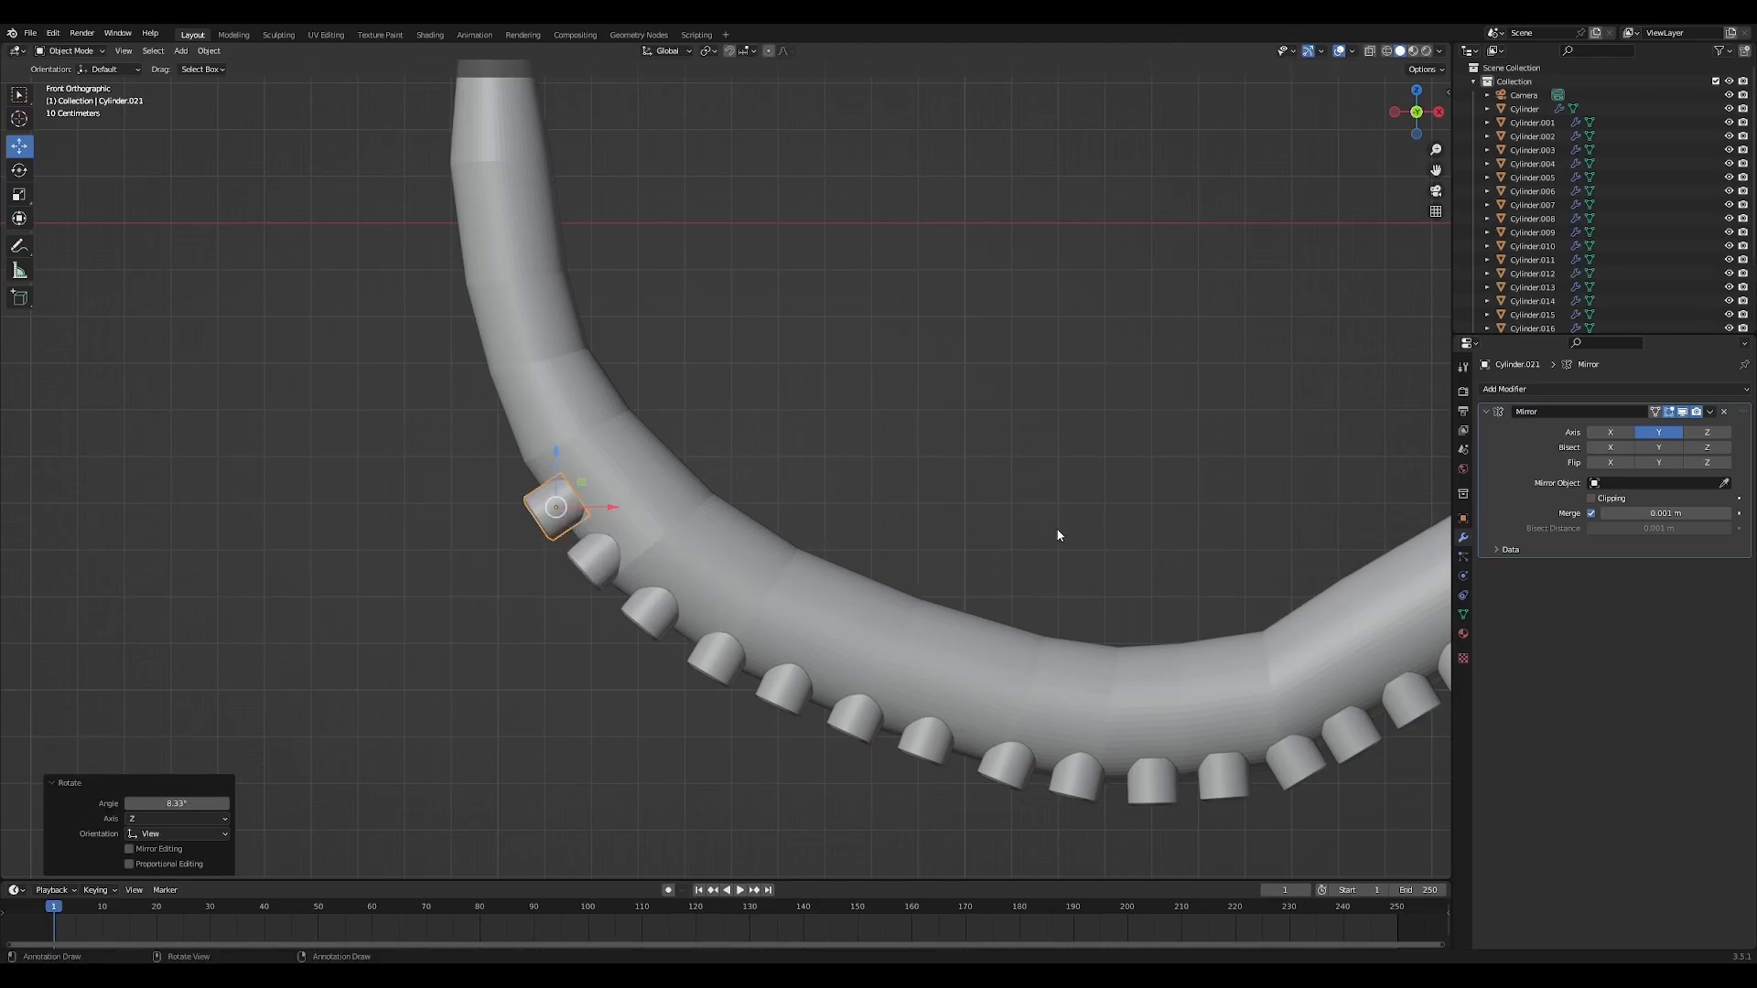
key("s")
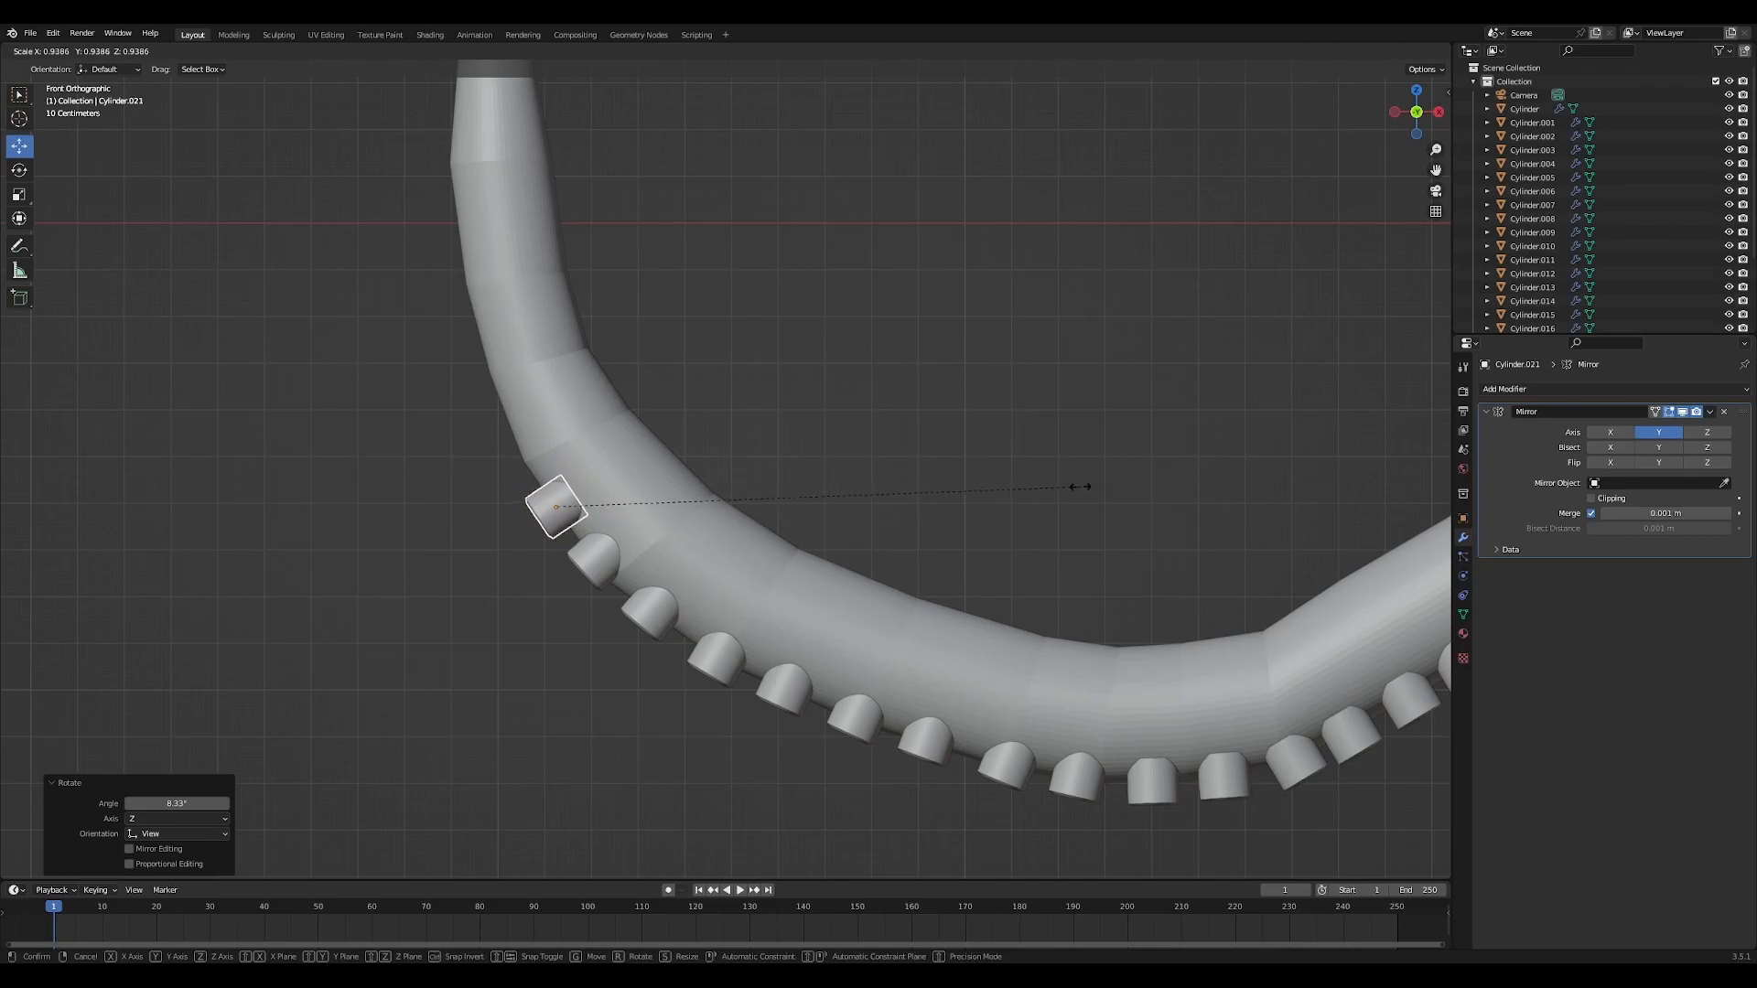
left_click(1045, 514)
Add another copy of the cylinder pair further up the tube's outer curve, rotated about 6.6° and scaled by about 0.91
key("shift+d")
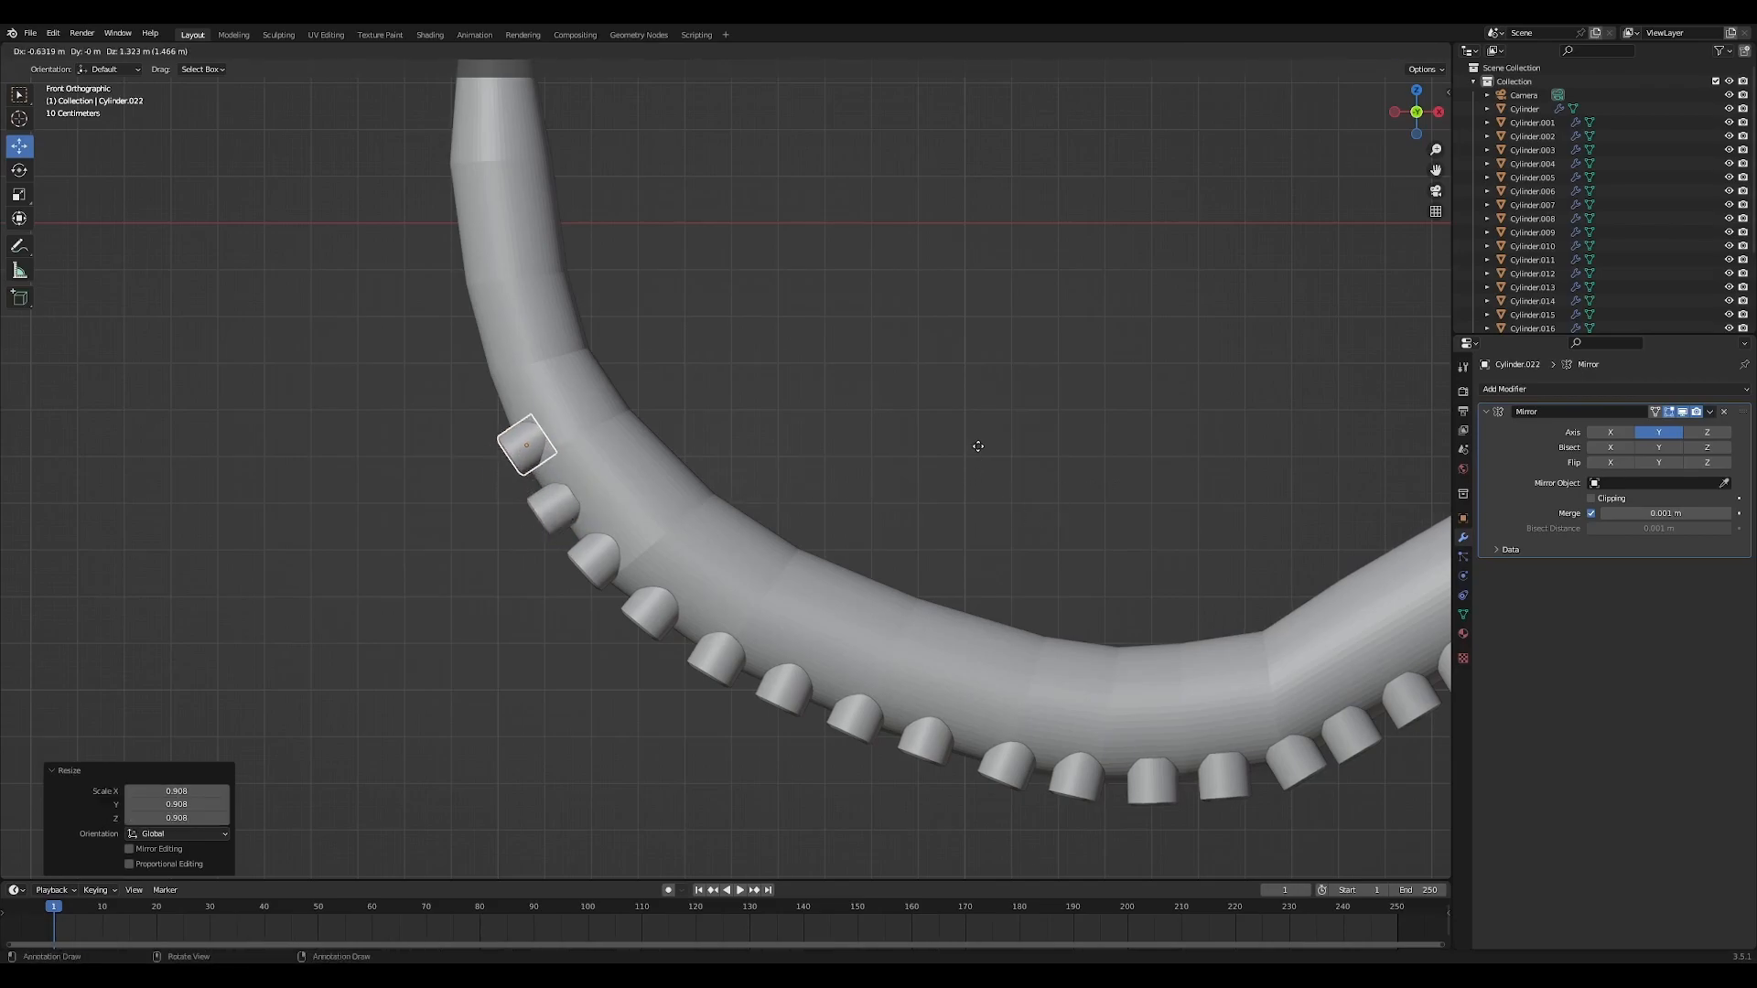
left_click(1037, 425)
key("r")
left_click(1083, 490)
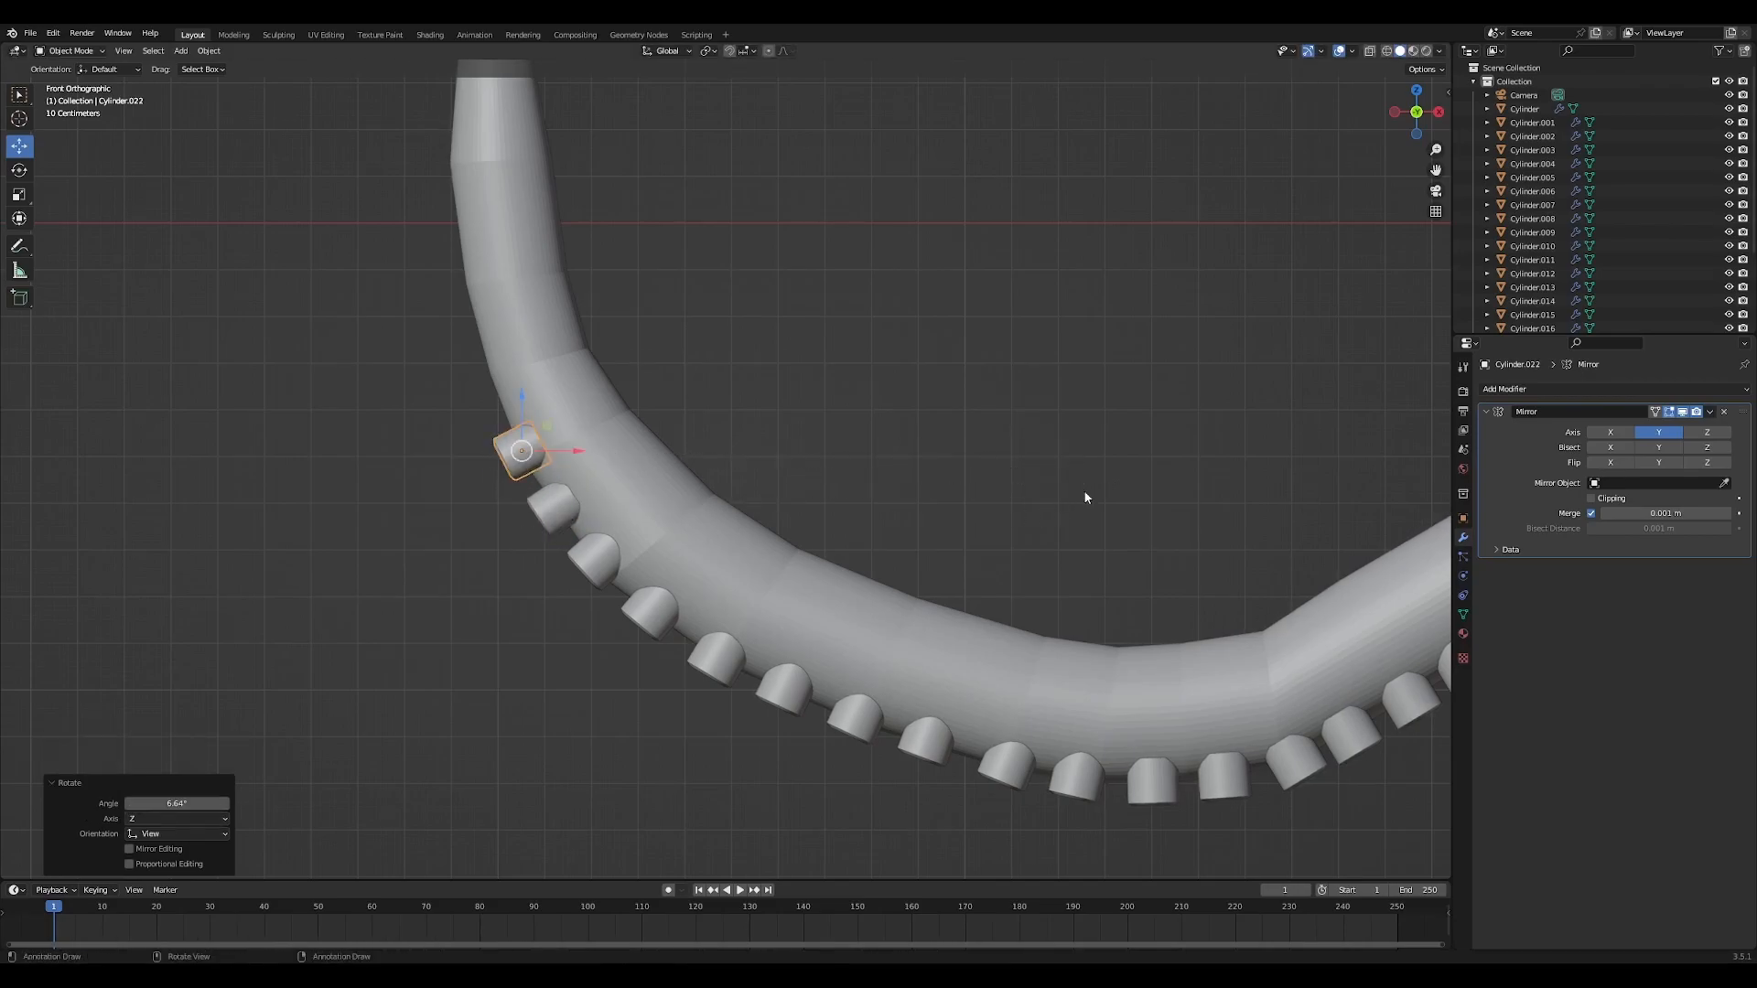
key("shift+s")
key("Escape")
key("s")
left_click(1023, 436)
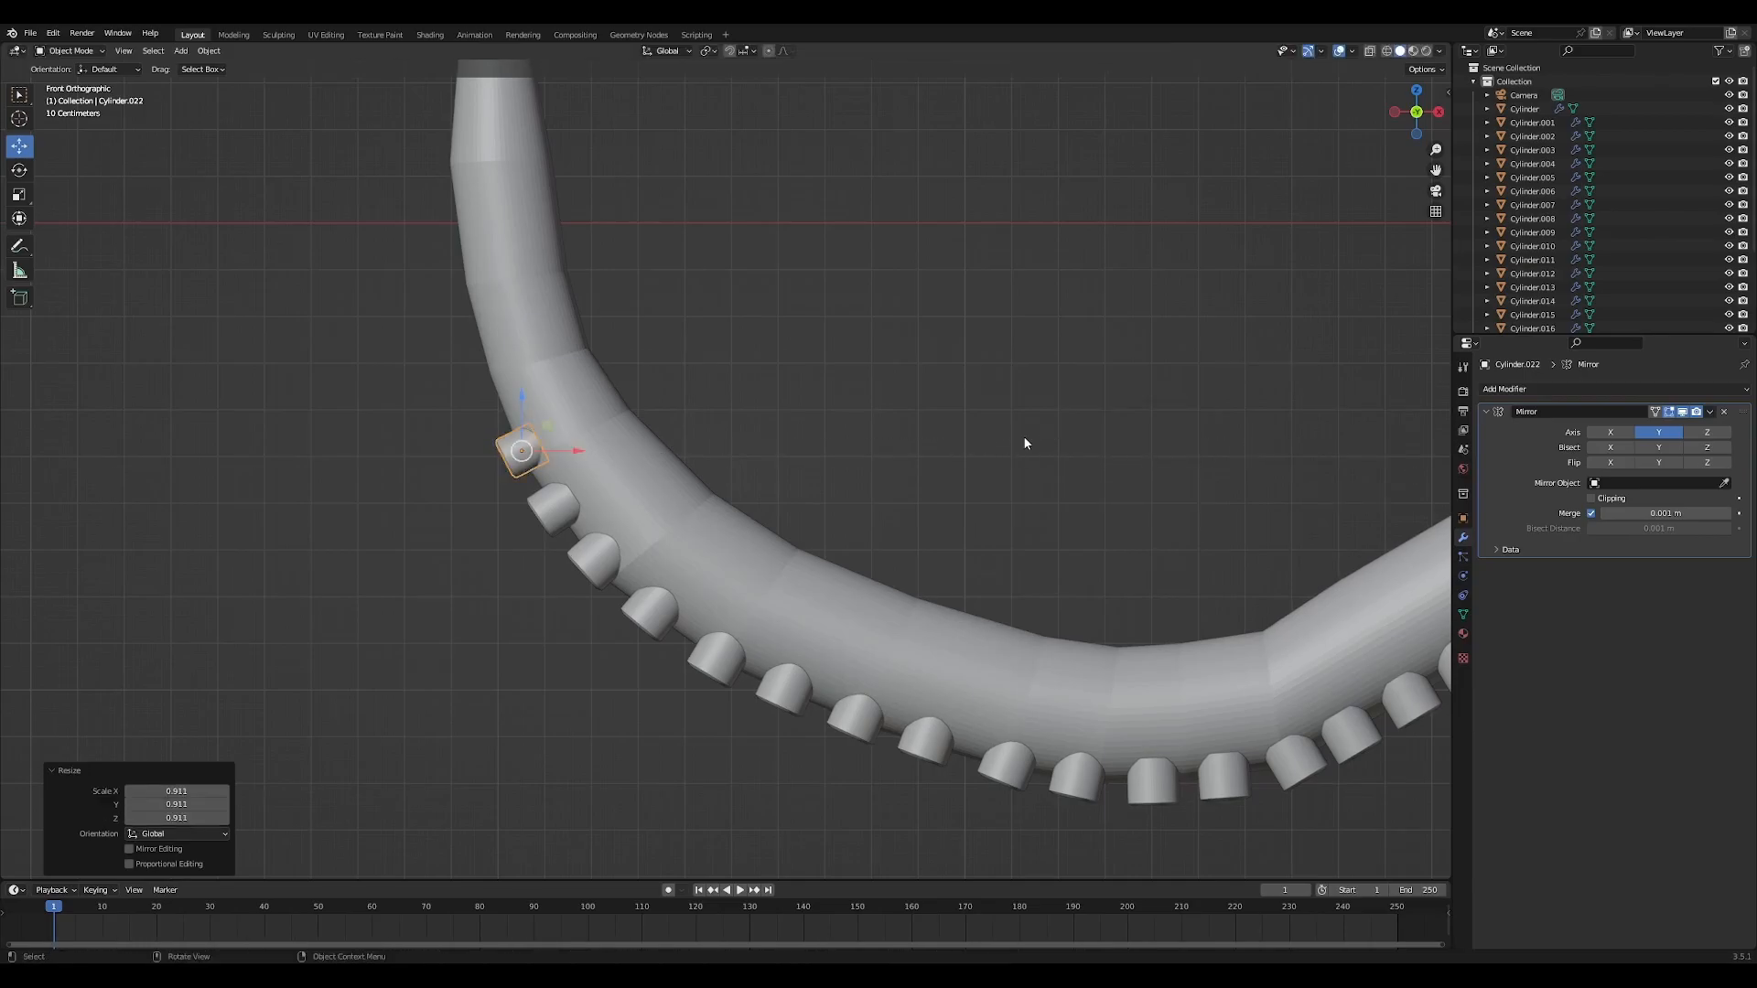
Duplicate the top cylinder pair about -0.51 m in X and 1.19 m in Z, then rotate the copy and scale it by 0.943
key("shift+d")
left_click(958, 393)
key("r")
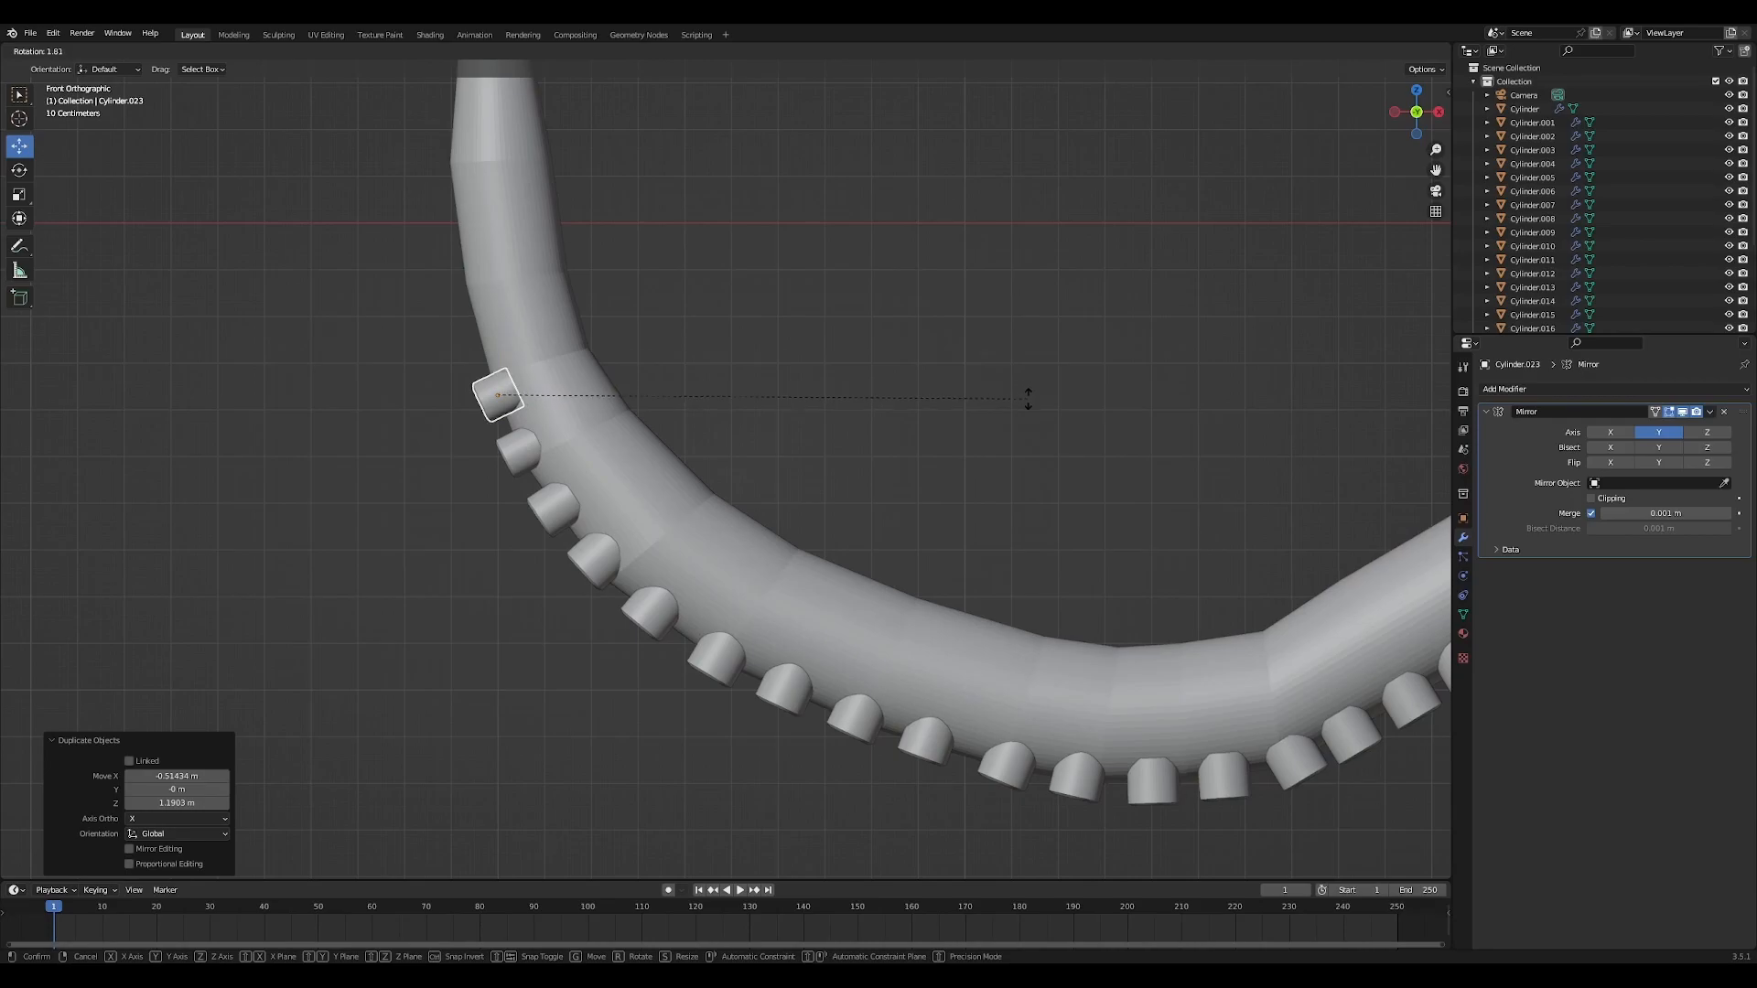
left_click(1065, 475)
key("s")
left_click(1051, 439)
Duplicate the top cylinder pair one spacing further up the tube and rotate the copy to follow the curve
middle_click_drag(858, 485, 1037, 709, "shift")
key("shift+d")
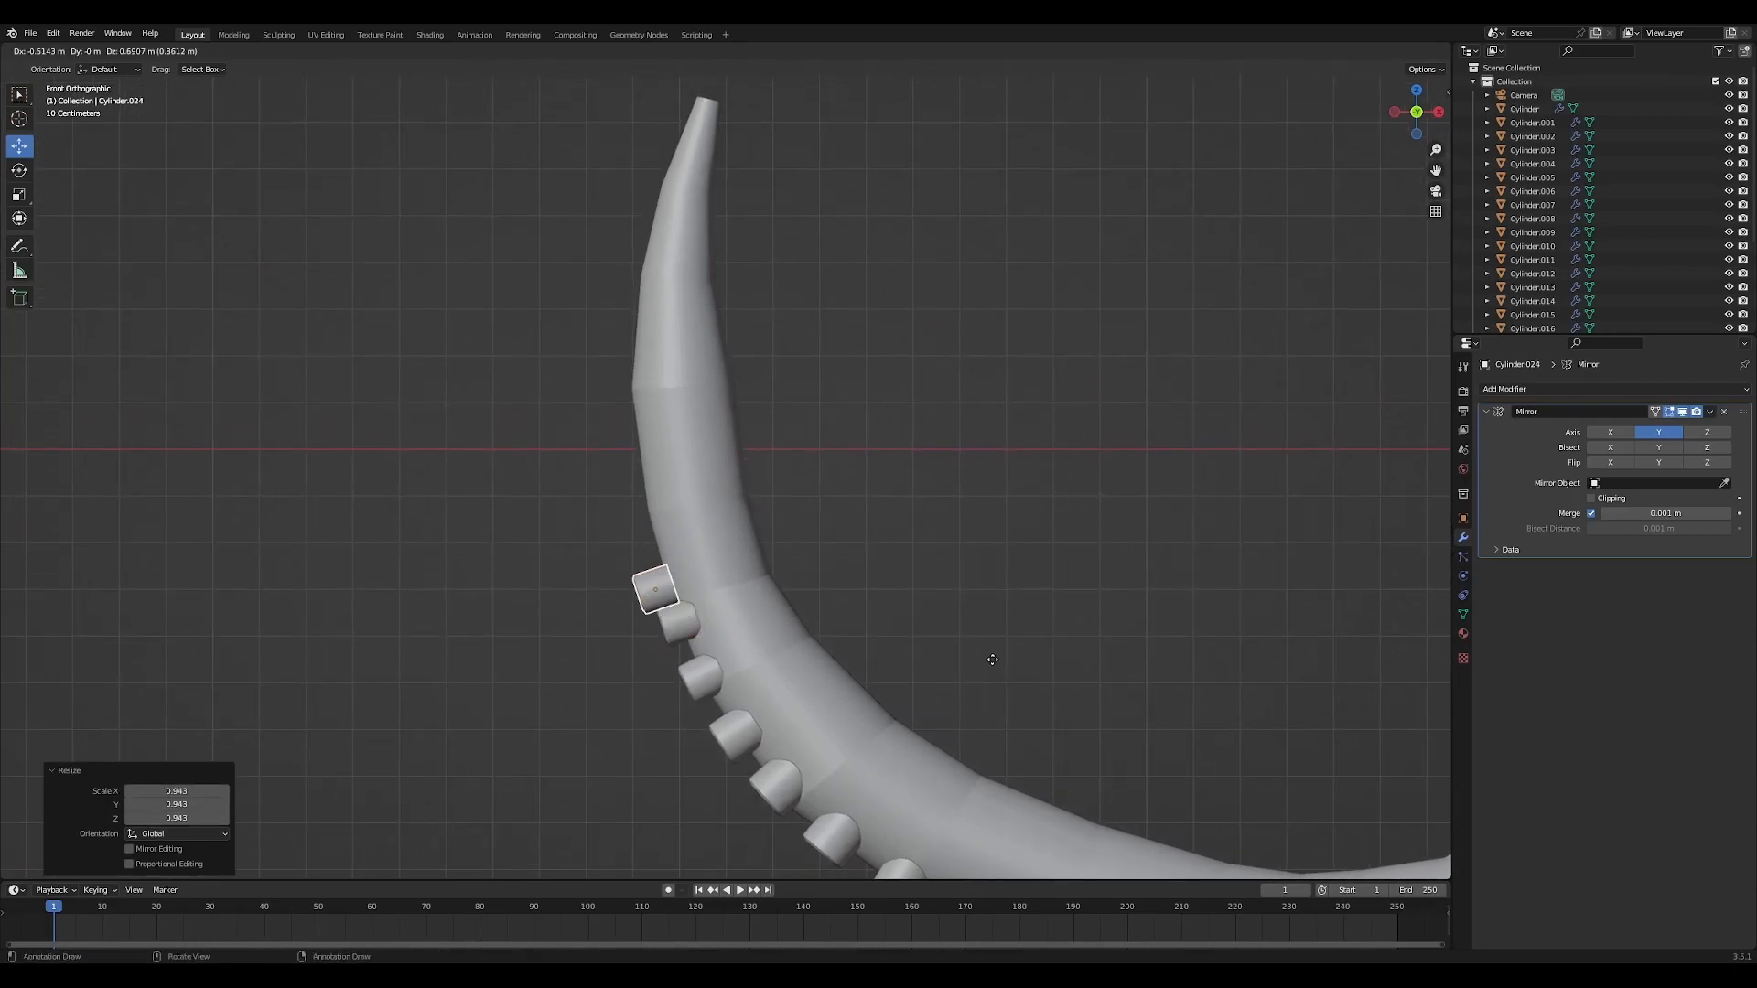
left_click(1002, 617)
key("r")
left_click(1080, 596)
Duplicate the pair about -0.39 m in X and 1.34 m in Z, rotate the copy about 5°, nudge it and scale it by 0.894
key("shift+d")
left_click(1020, 527)
key("r")
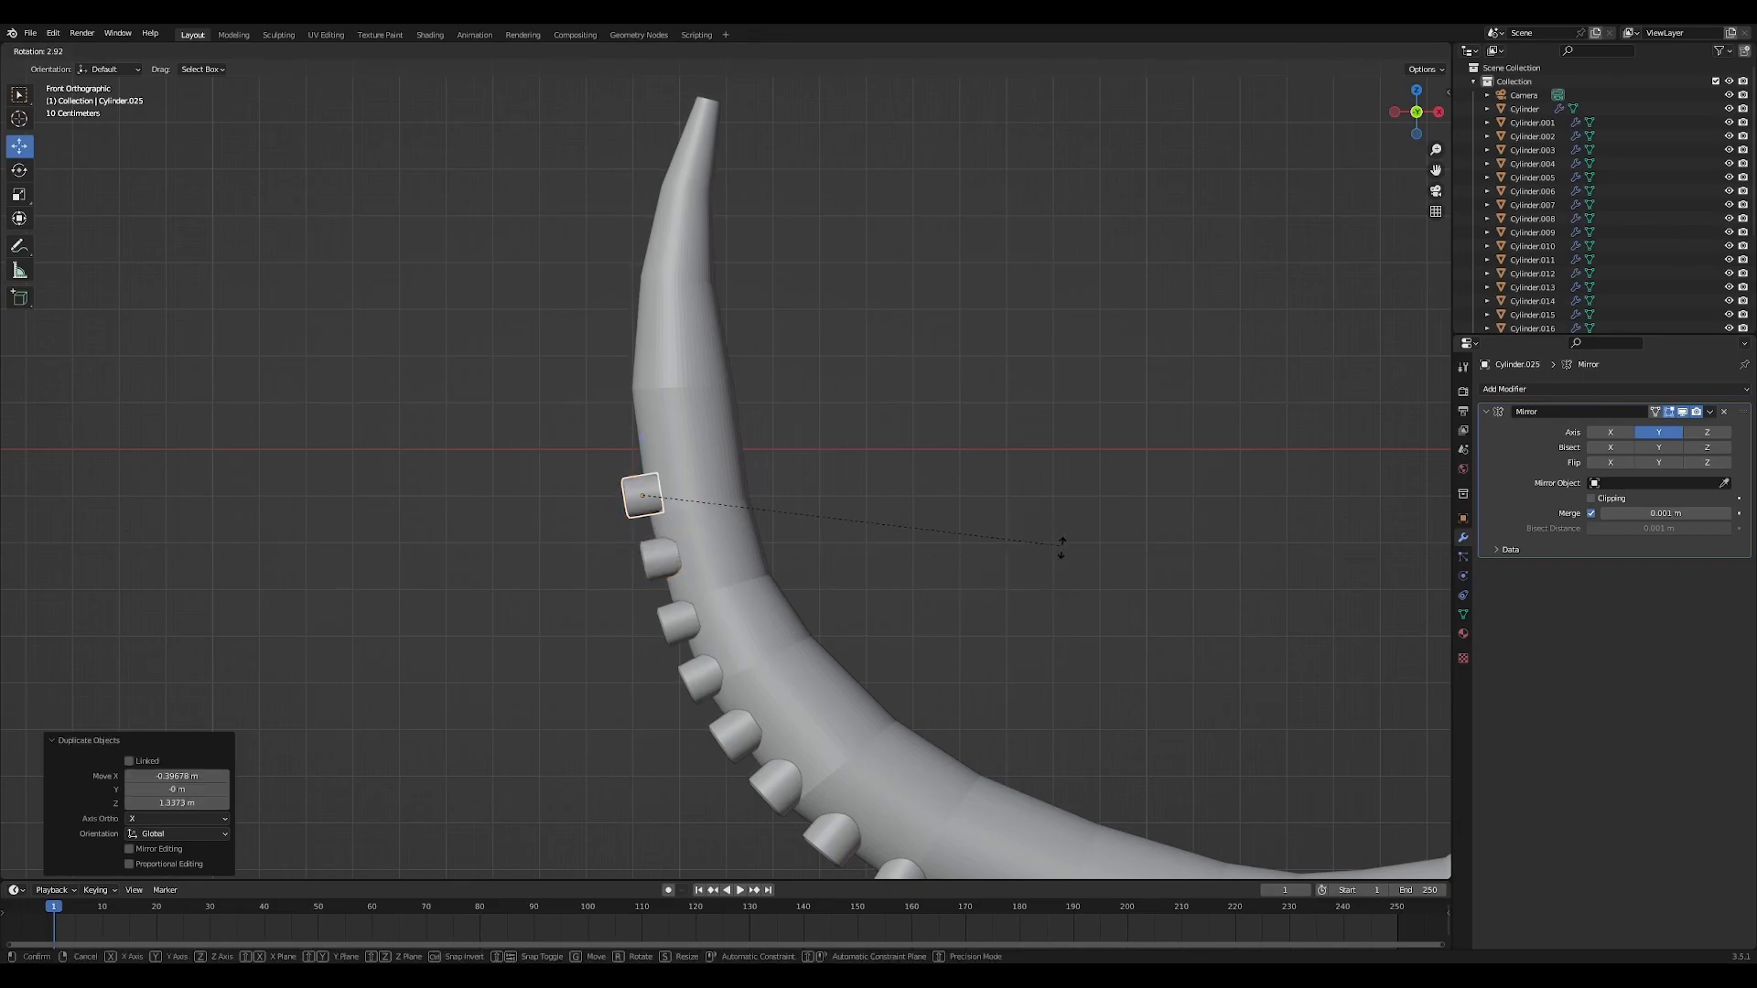
left_click(1080, 570)
key("shift+d")
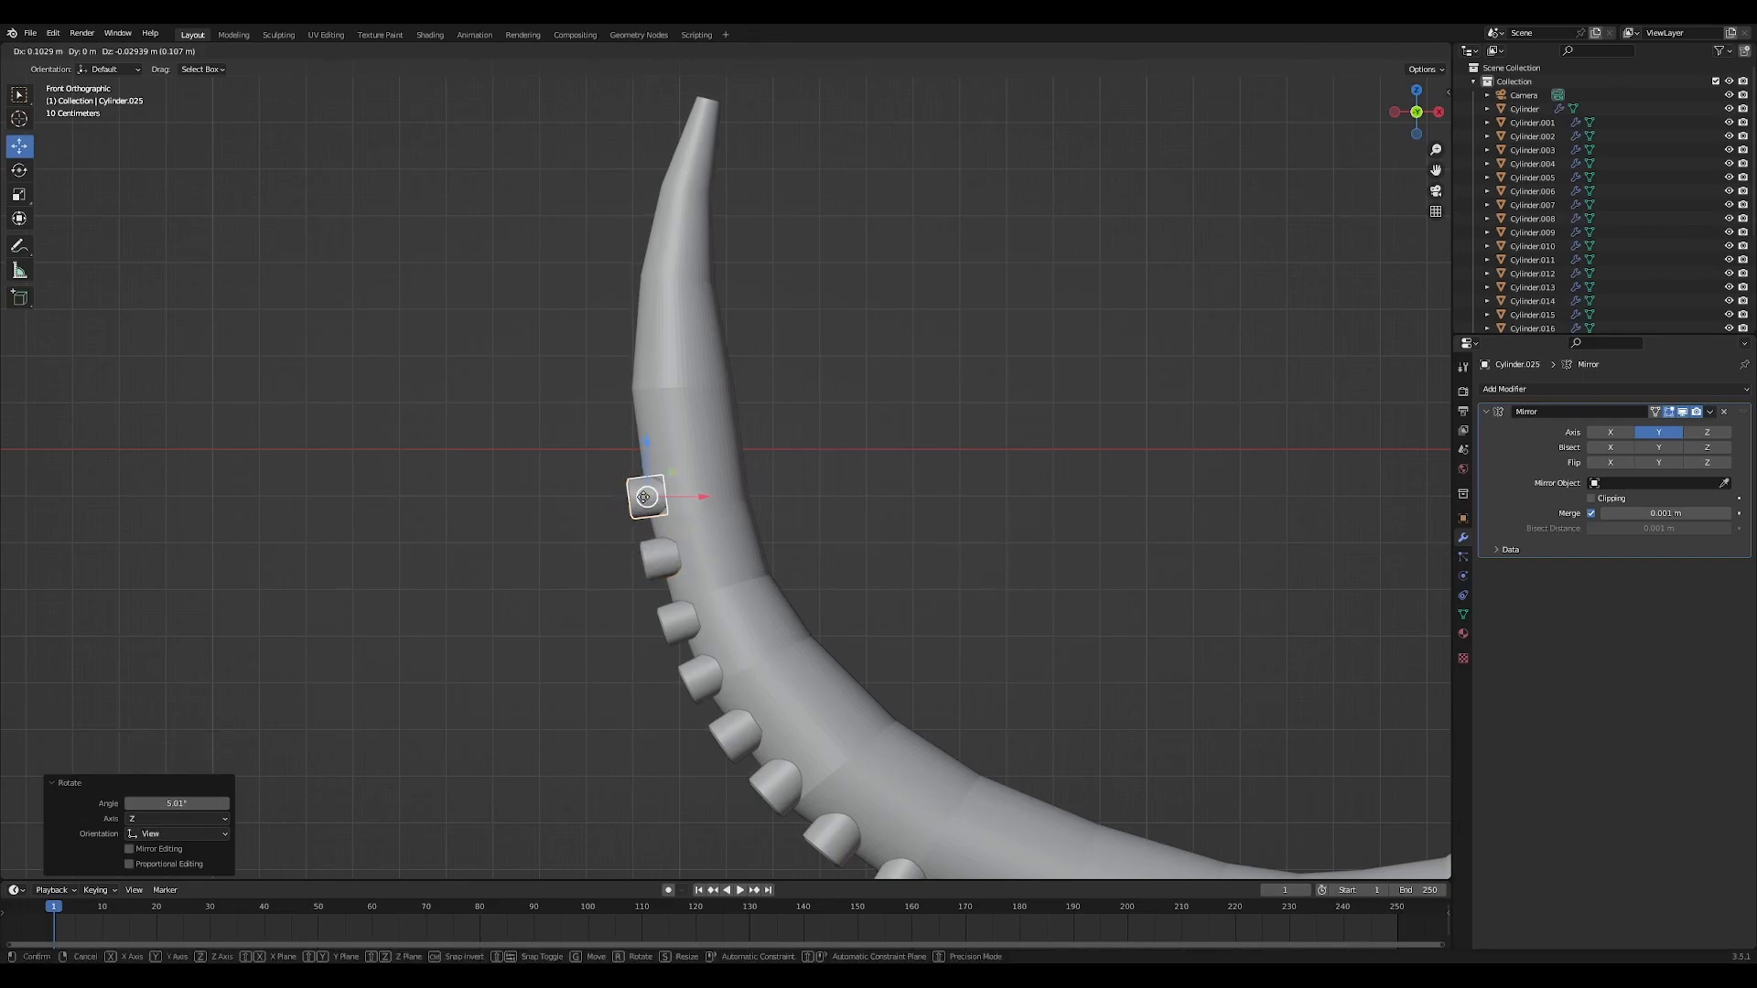
left_click(973, 494)
key("s")
left_click(938, 486)
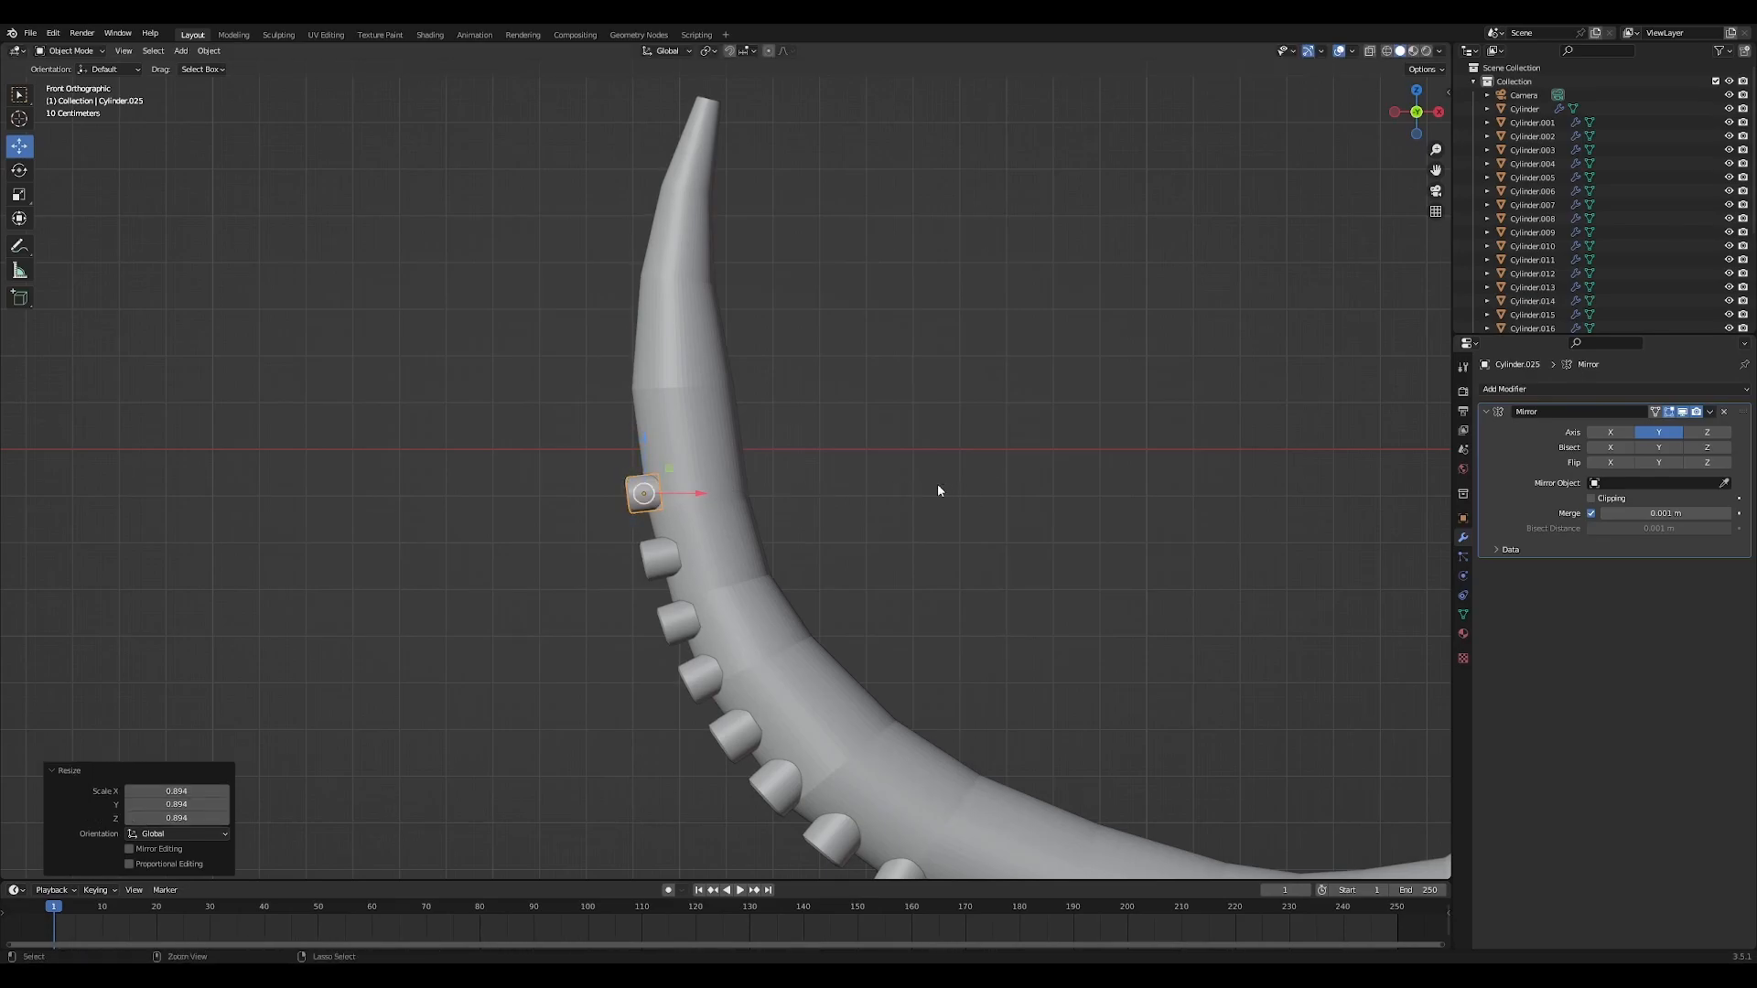
In the left view, add two successive copies of the cylinder pair upward, offset about 1.28 m and 1.14 m in Z
key("ctrl+KP_3")
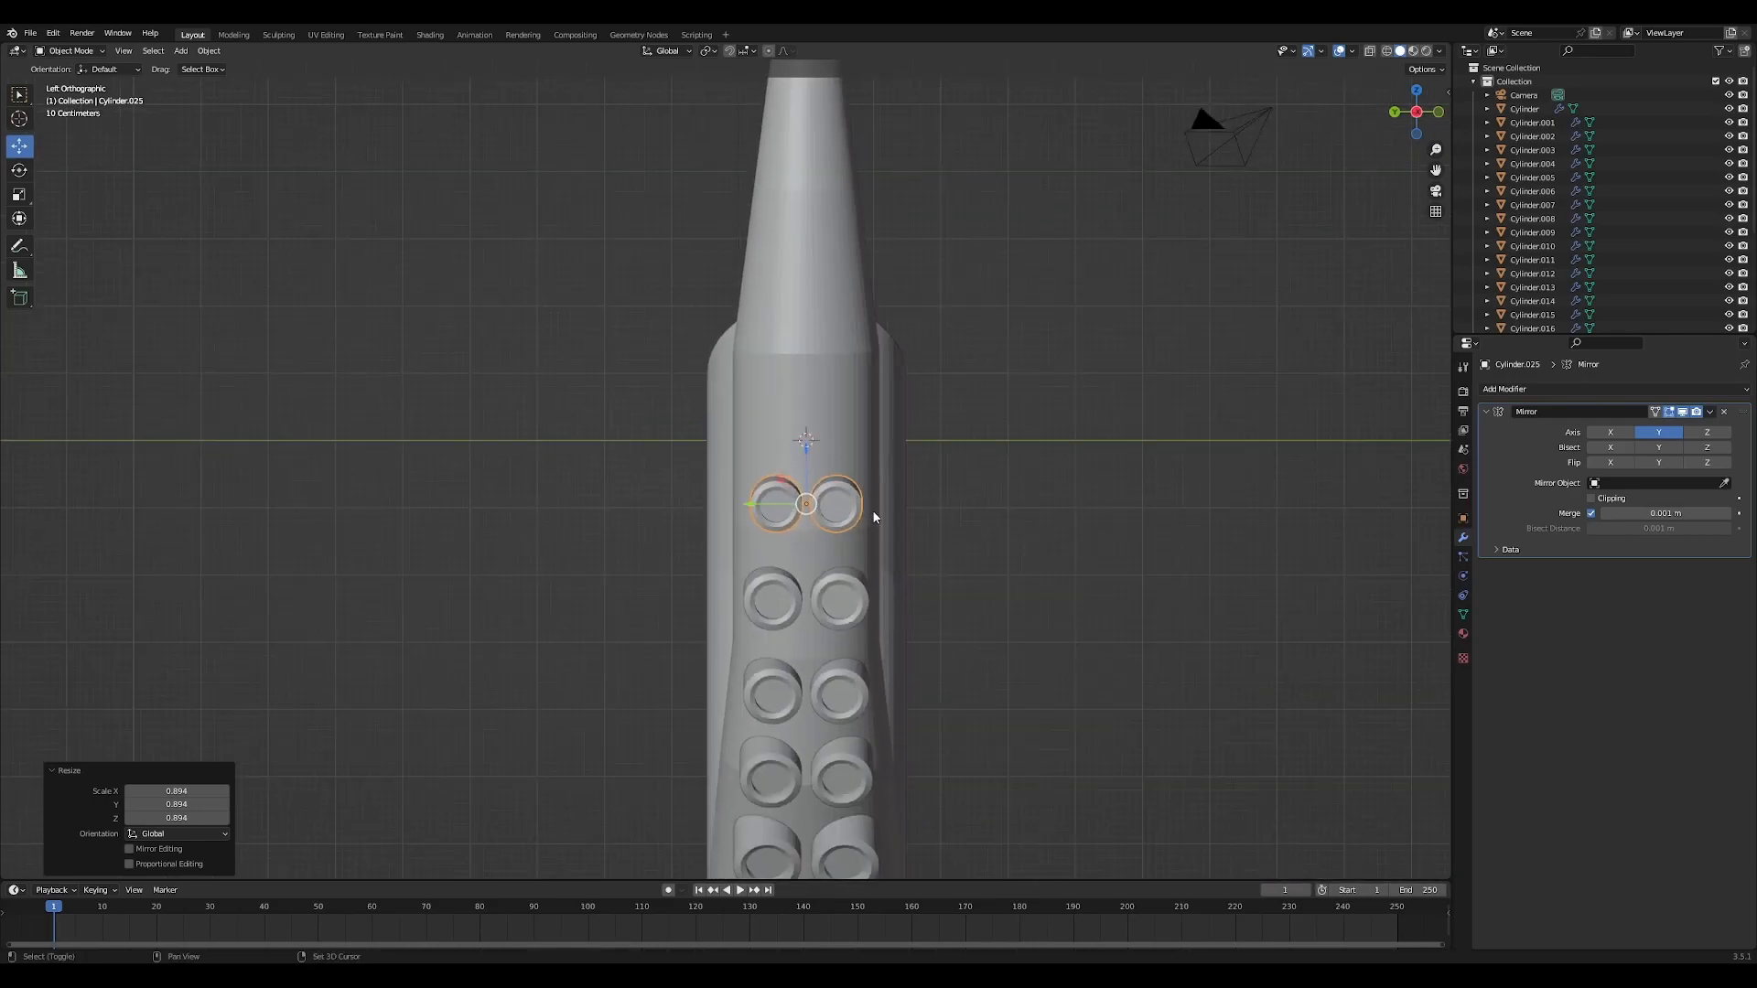
key("shift+d")
left_click(869, 424)
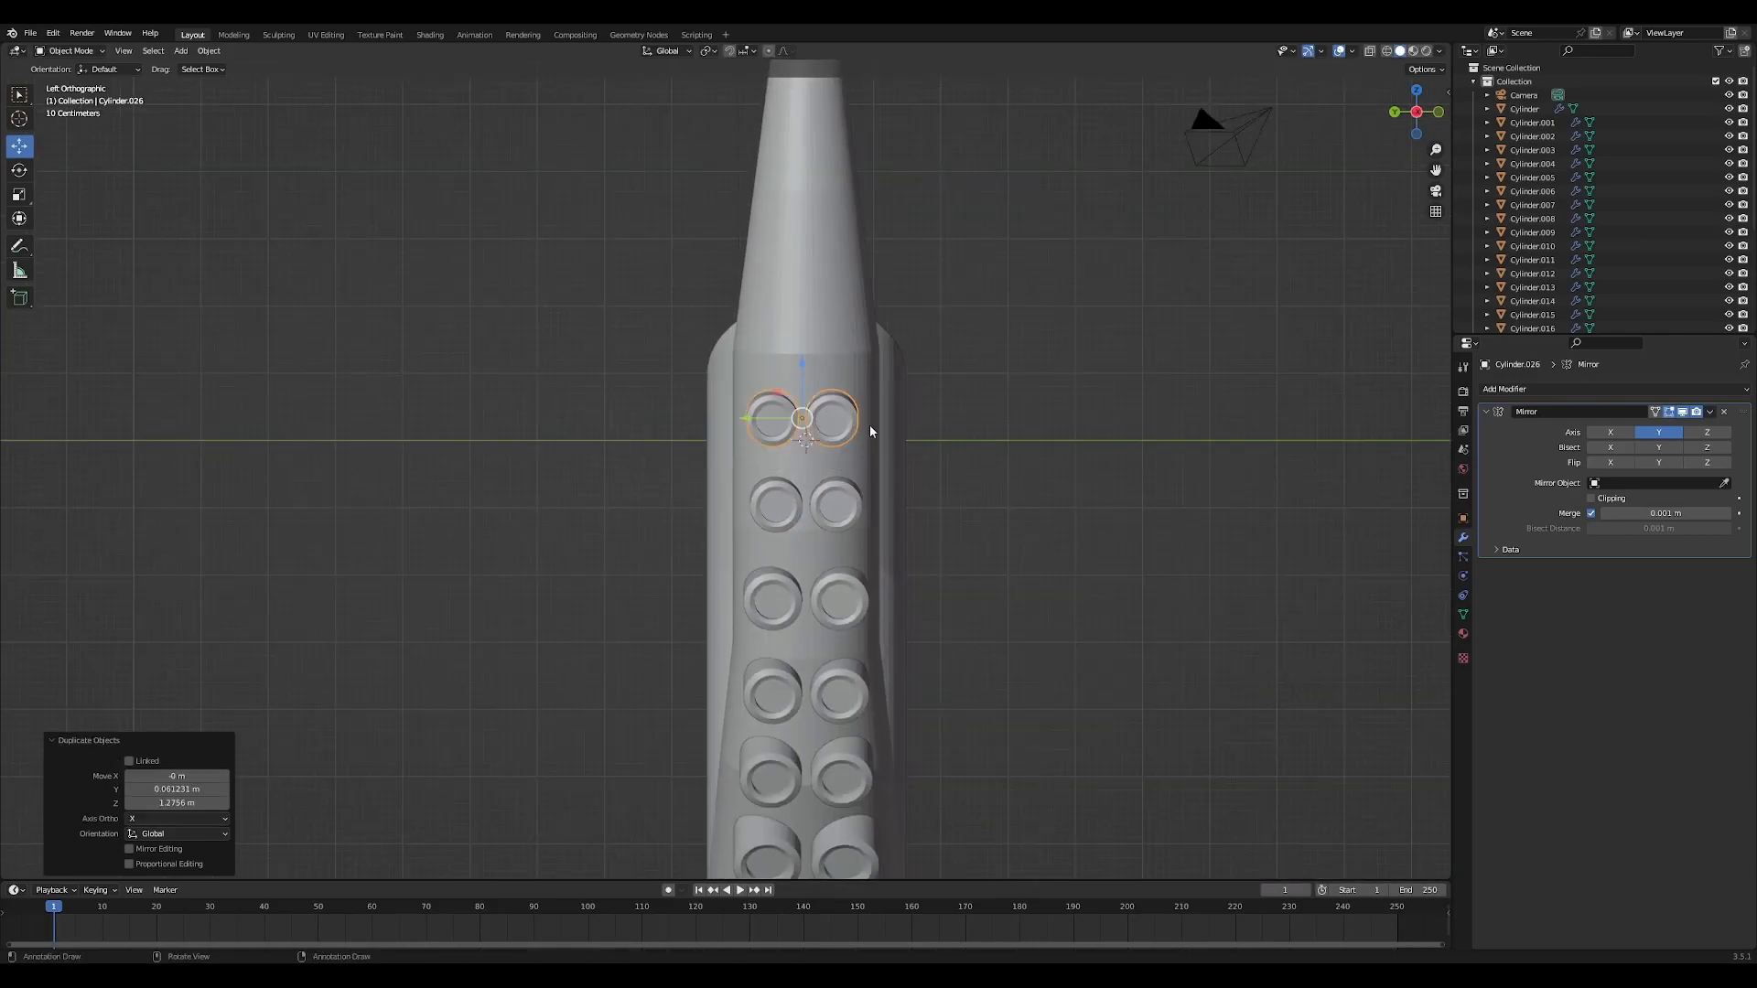
key("shift+d")
left_click(877, 354)
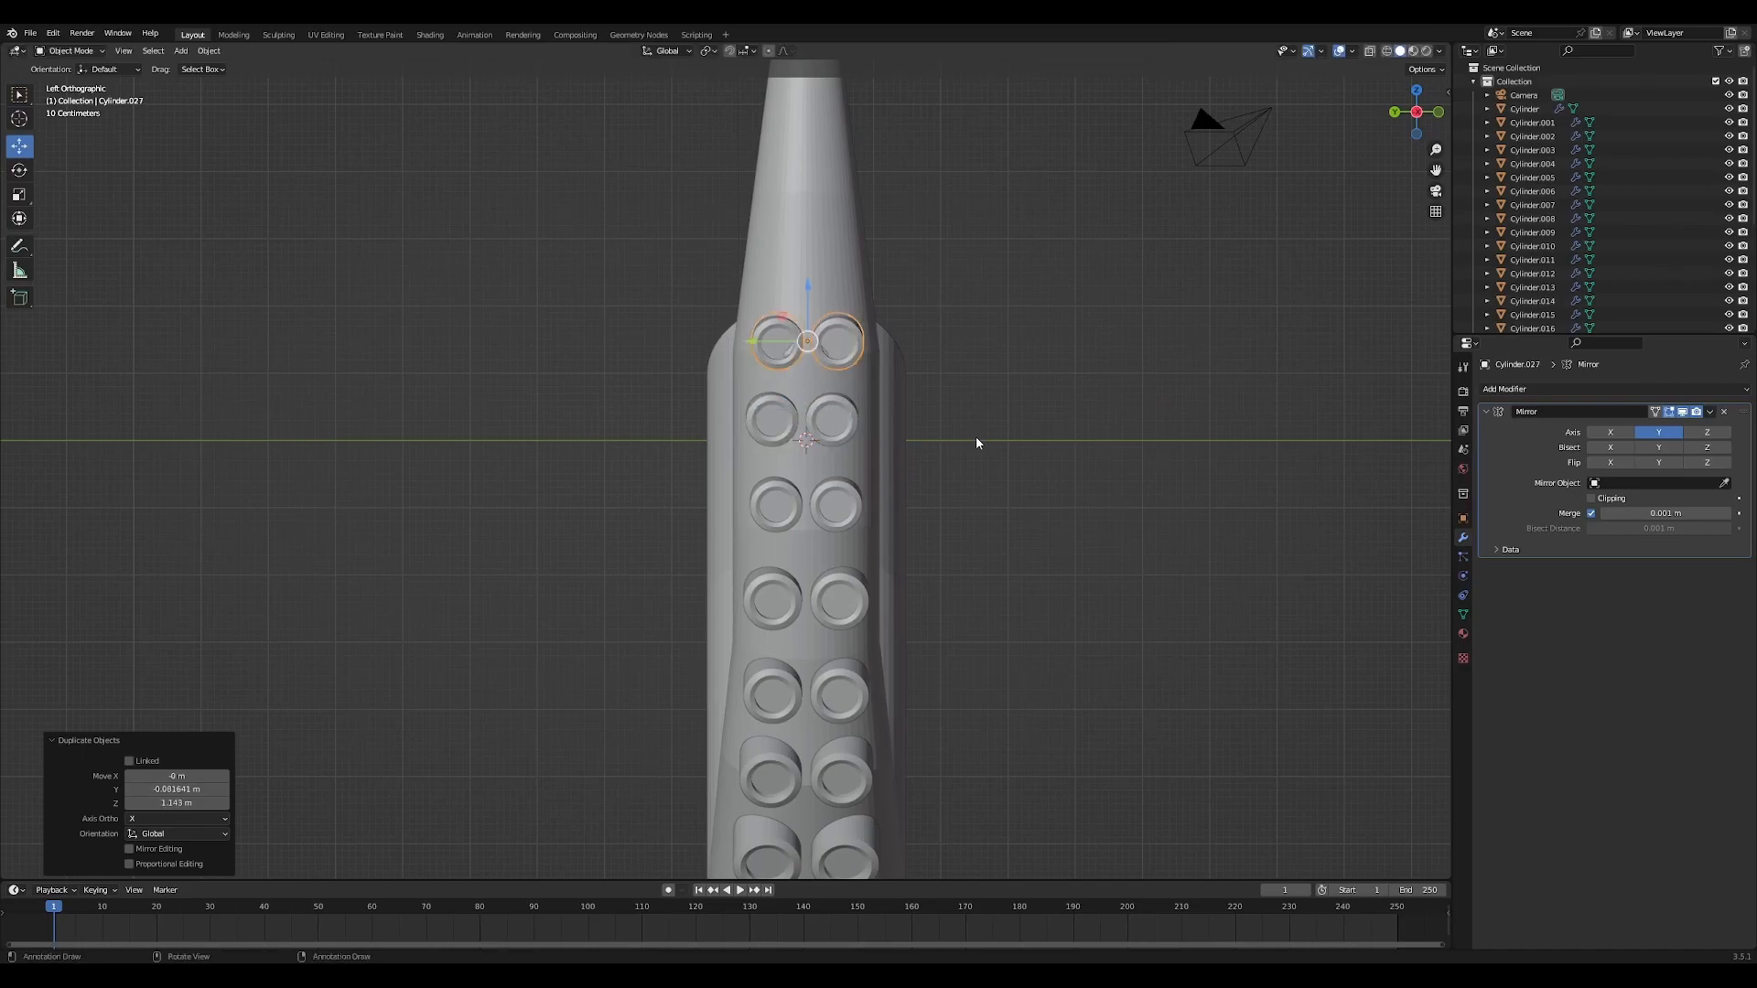
In the front view, rotate the topmost cylinder pair about 9.5° and nudge it to sit on the tube's outer edge
key("KP_1")
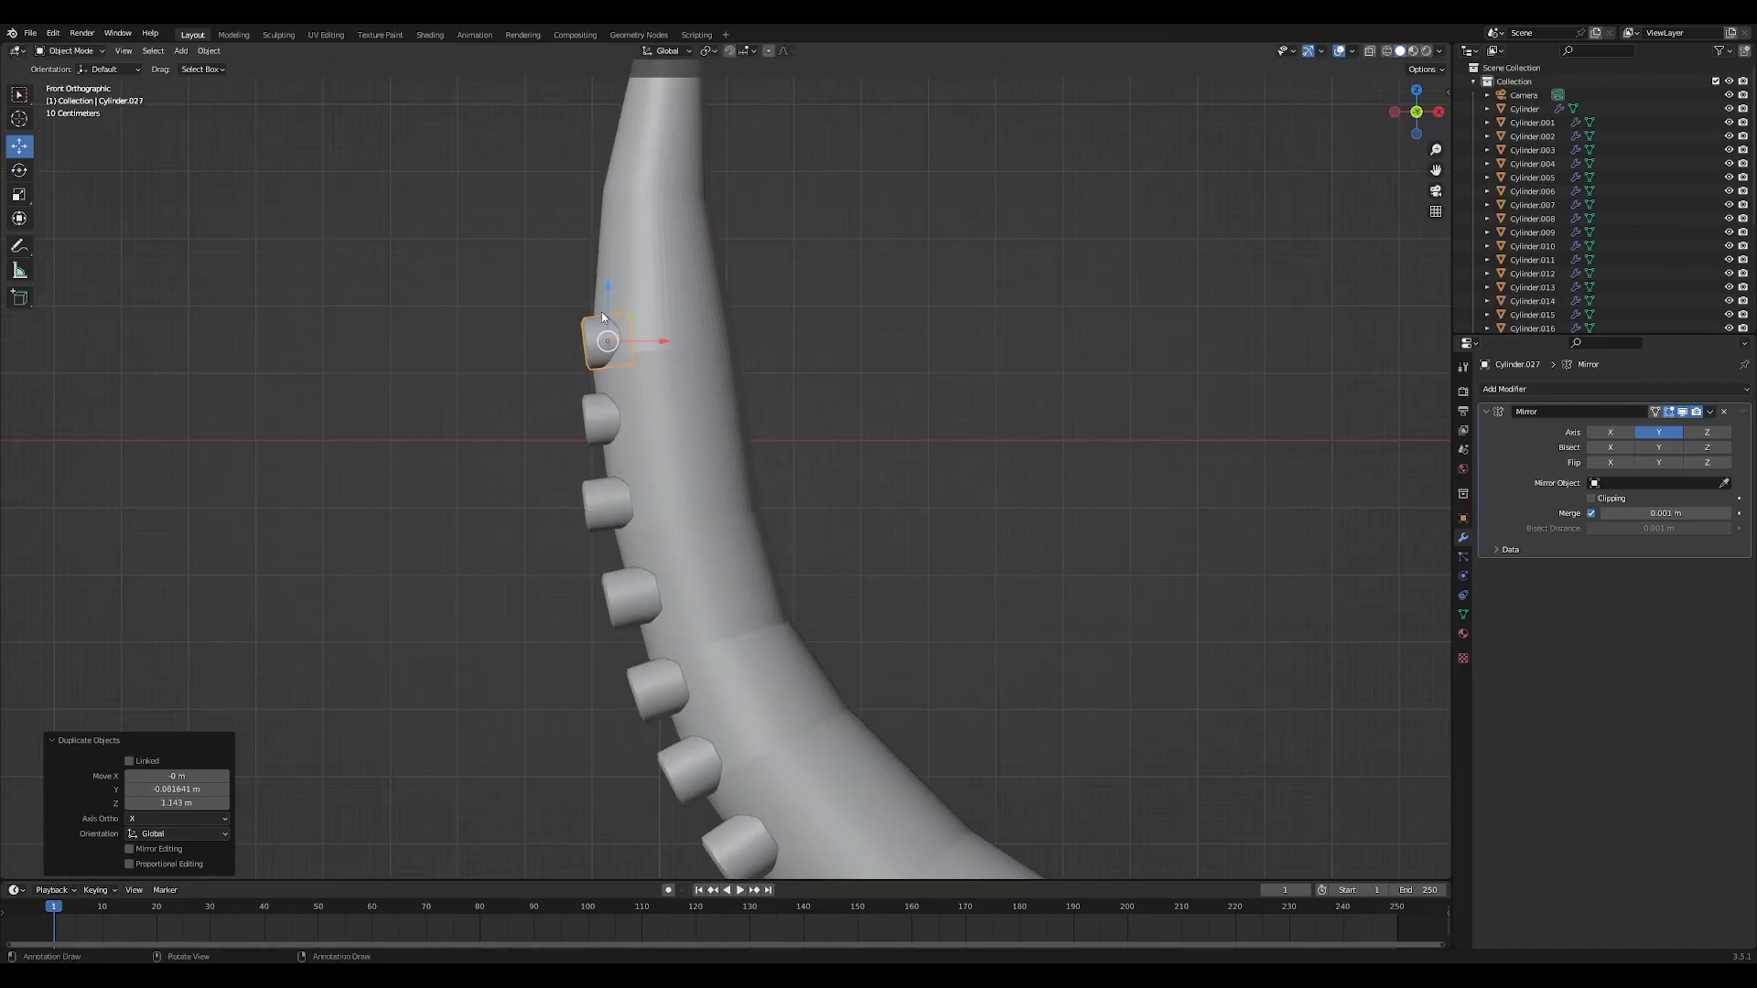
key("r")
left_click(863, 275)
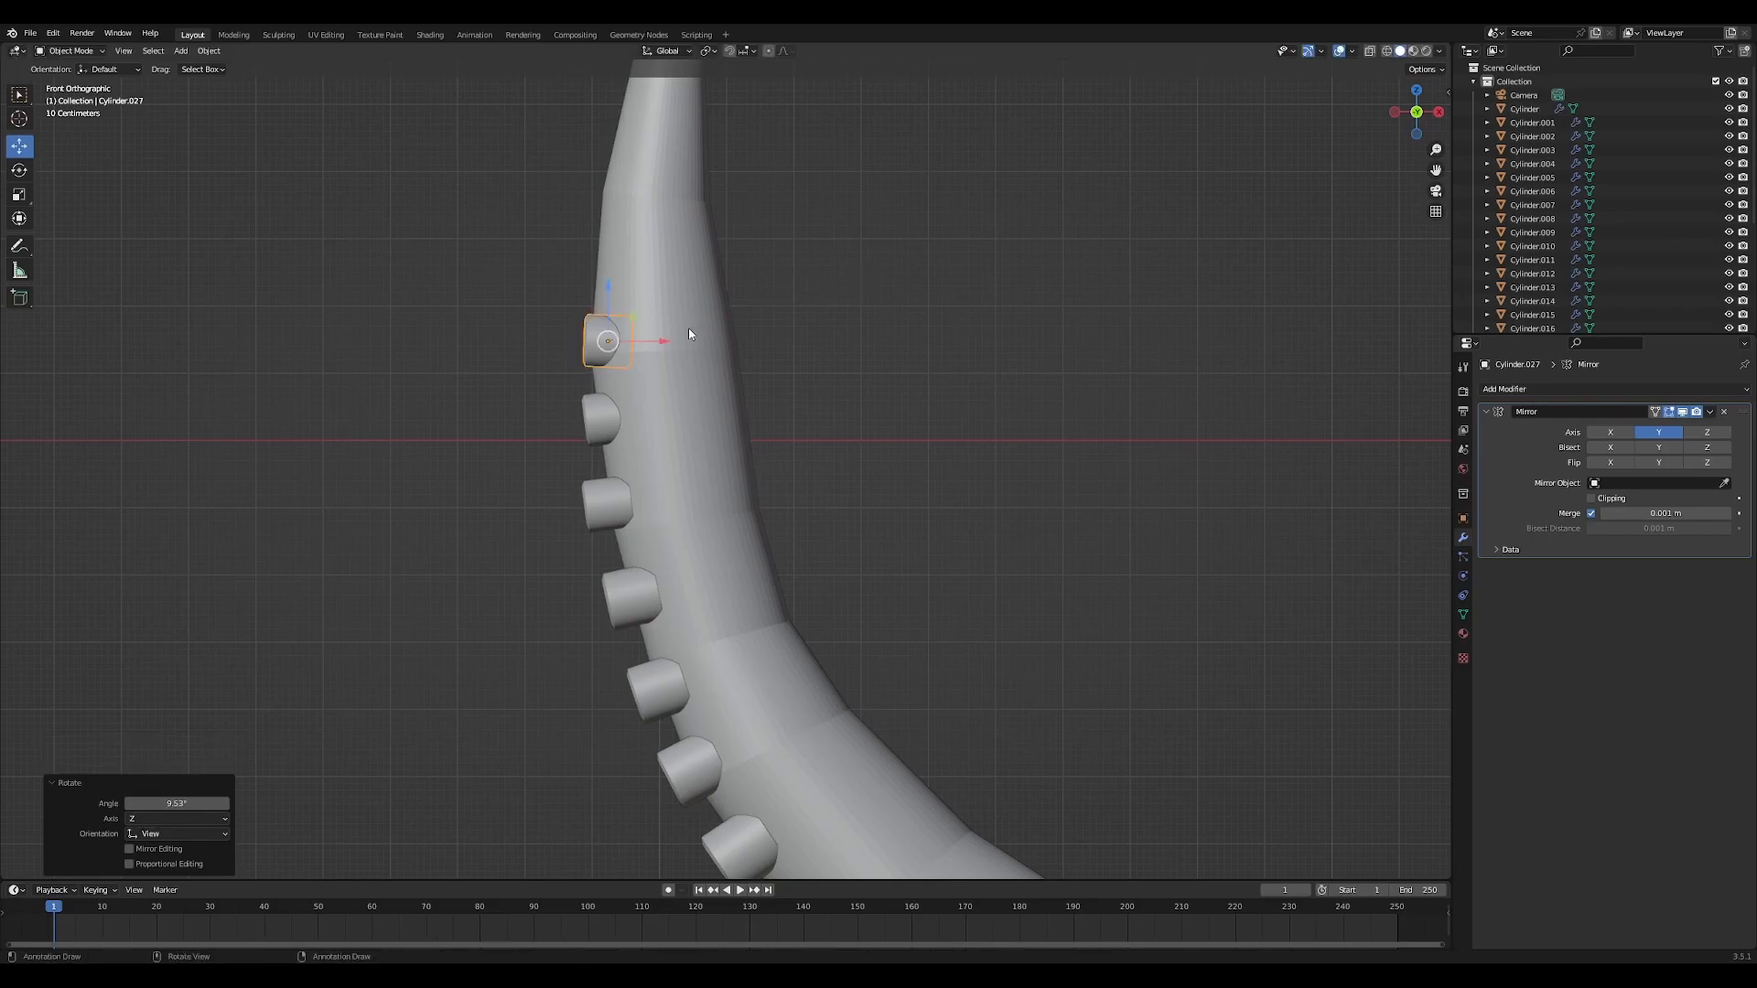
left_click_drag(610, 339, 603, 337)
Add two more copies up the tube, the first about 1.12 m in Z, then rotate the second about 13.3° and scale it down
key("shift+d")
left_click(624, 247)
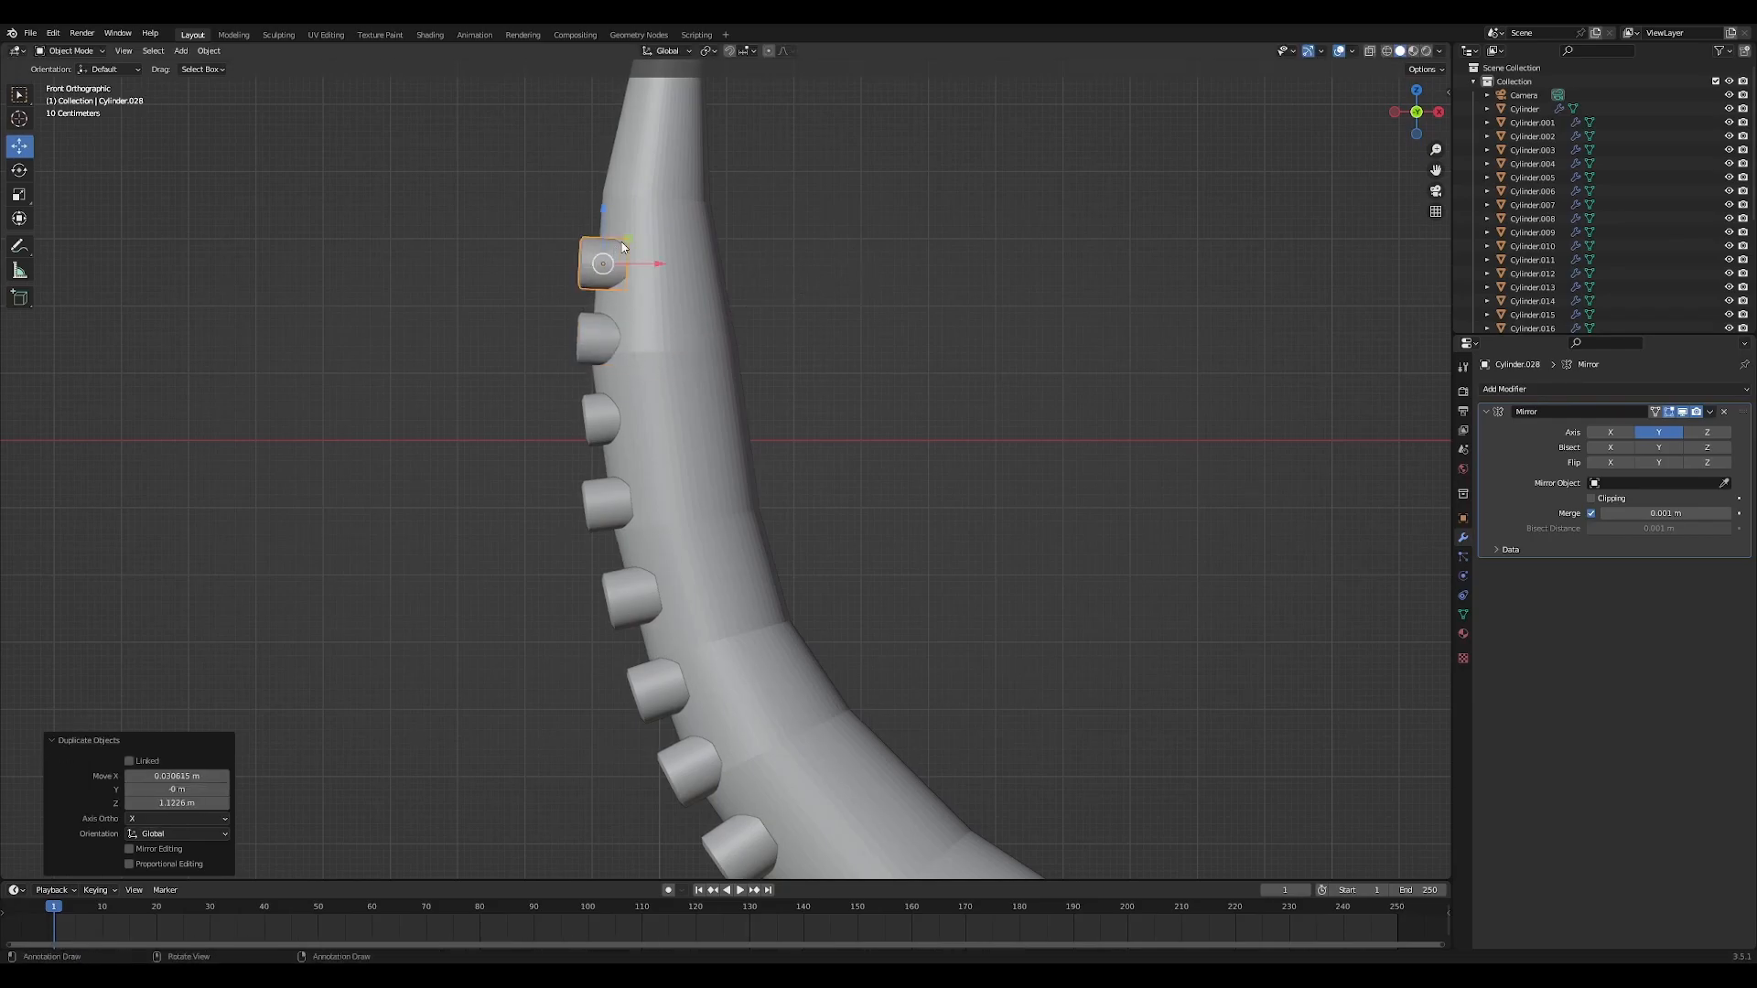
key("shift+d")
left_click(631, 158)
key("r")
left_click(876, 173)
key("s")
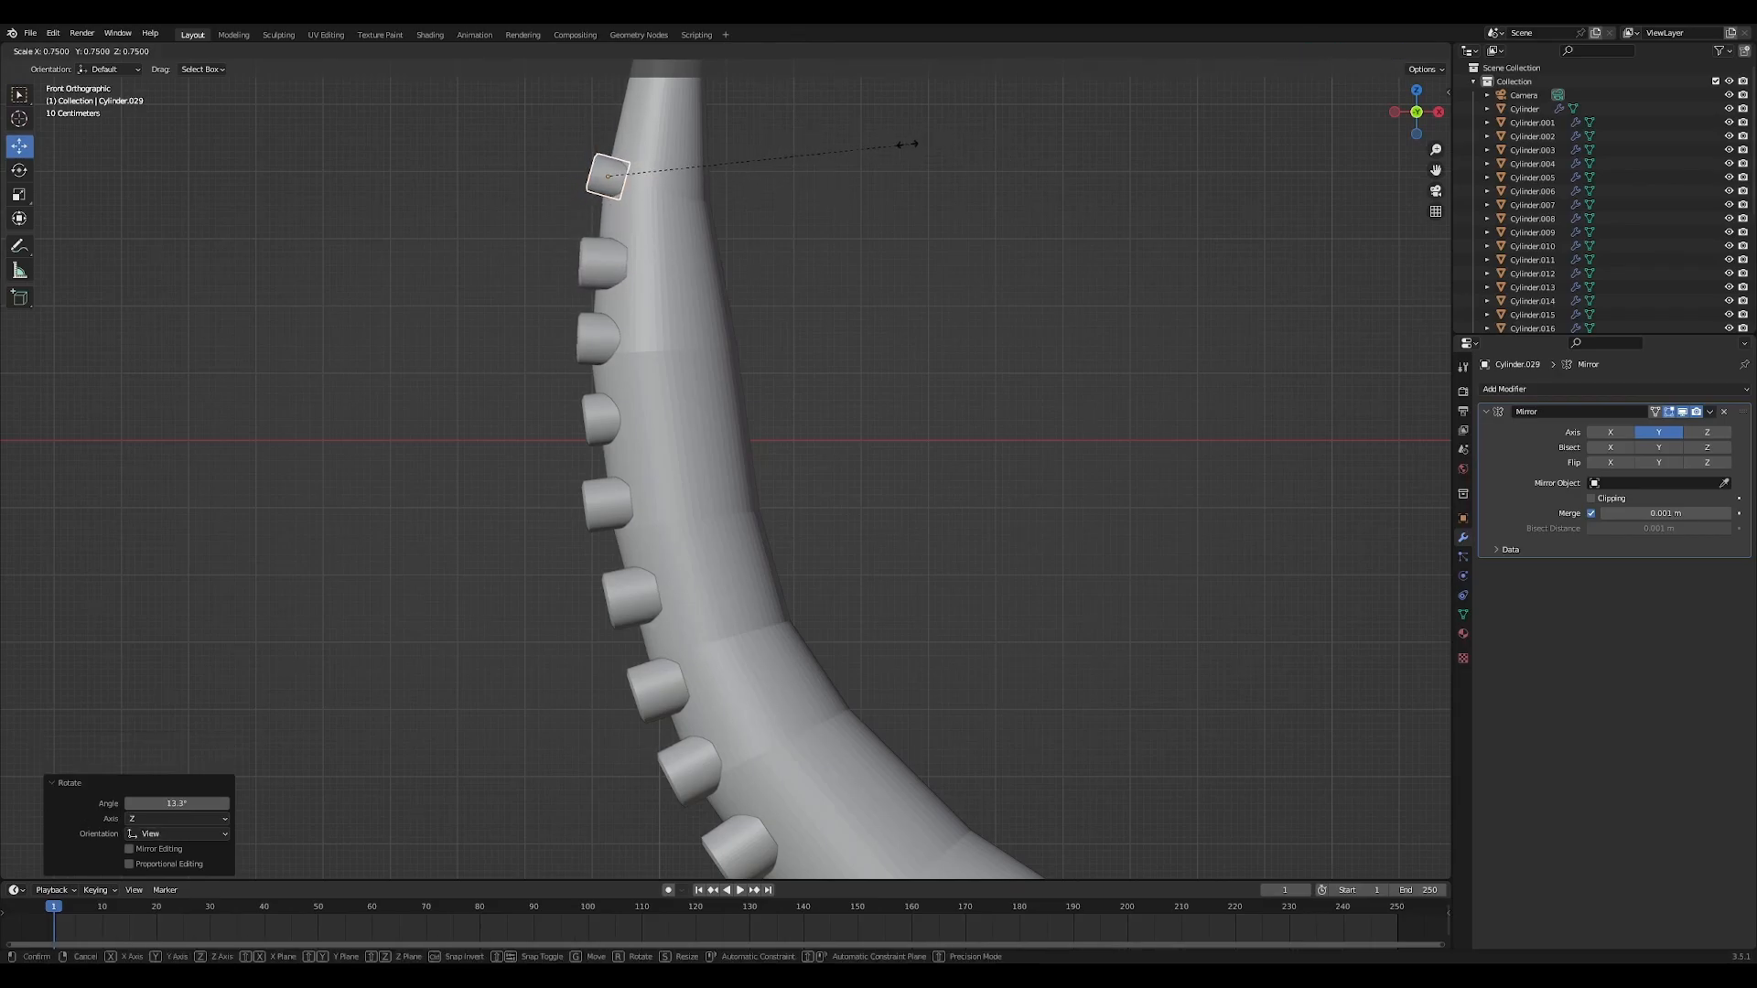
left_click(860, 164)
Scale down the two cylinder pairs just below the topmost one, the lower of them by 0.878
middle_click_drag(778, 267, 849, 307)
left_click(793, 269)
left_click(688, 274)
key("s")
left_click(982, 239)
left_click(682, 364)
key("s")
left_click(963, 330)
In the front view, move the topmost cylinder pair about 0.06 m in X and -0.26 m in Z to even out the spacing
scroll(1043, 453, "down", 3)
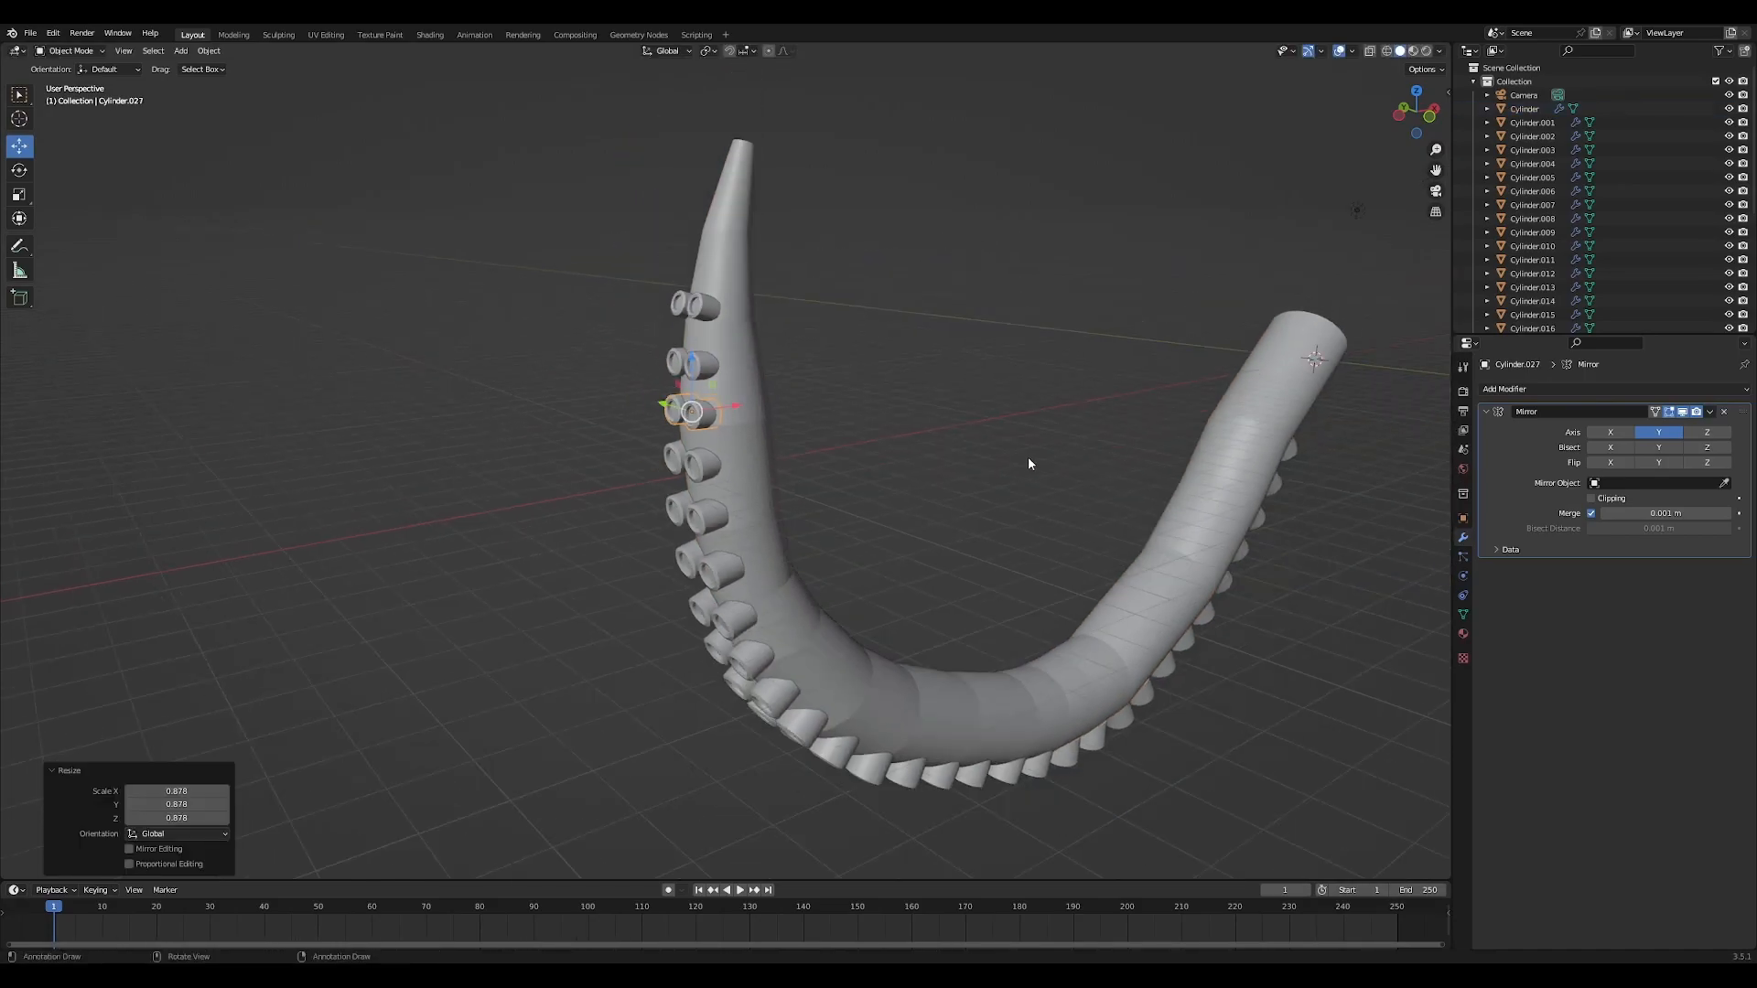
scroll(767, 353, "up", 2)
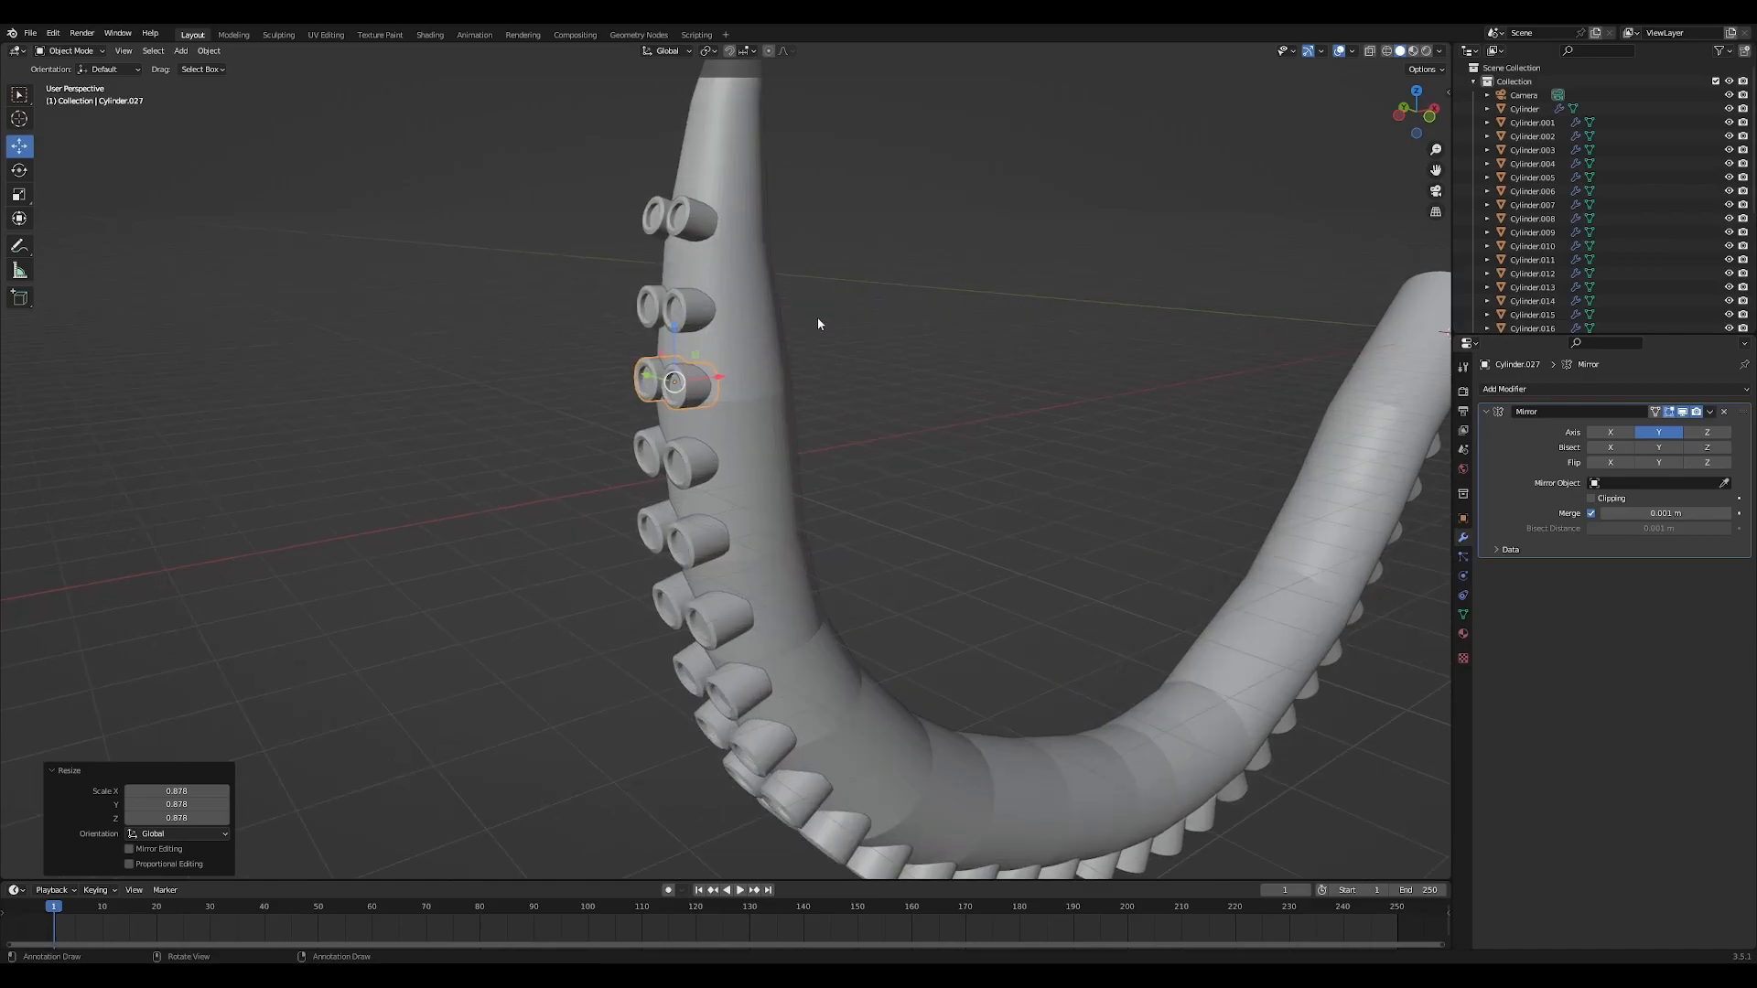
key("KP_3")
key("KP_1")
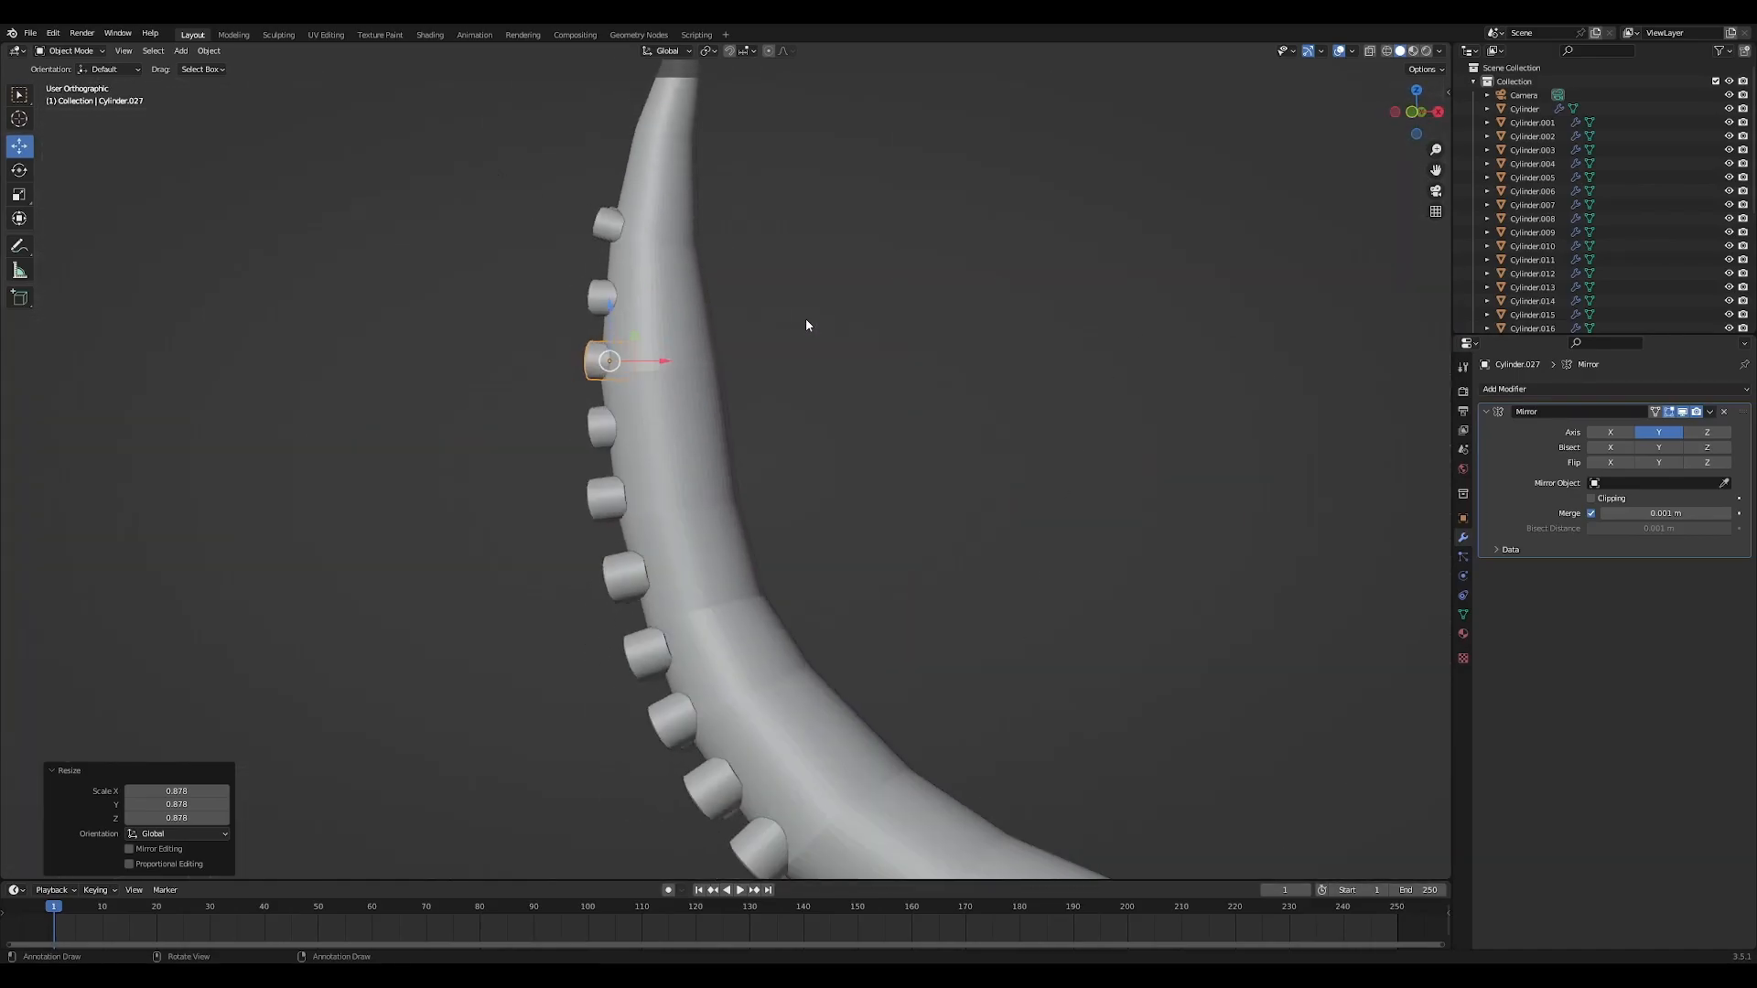
scroll(808, 482, "down", 2)
scroll(688, 439, "up", 4)
key("shift+d")
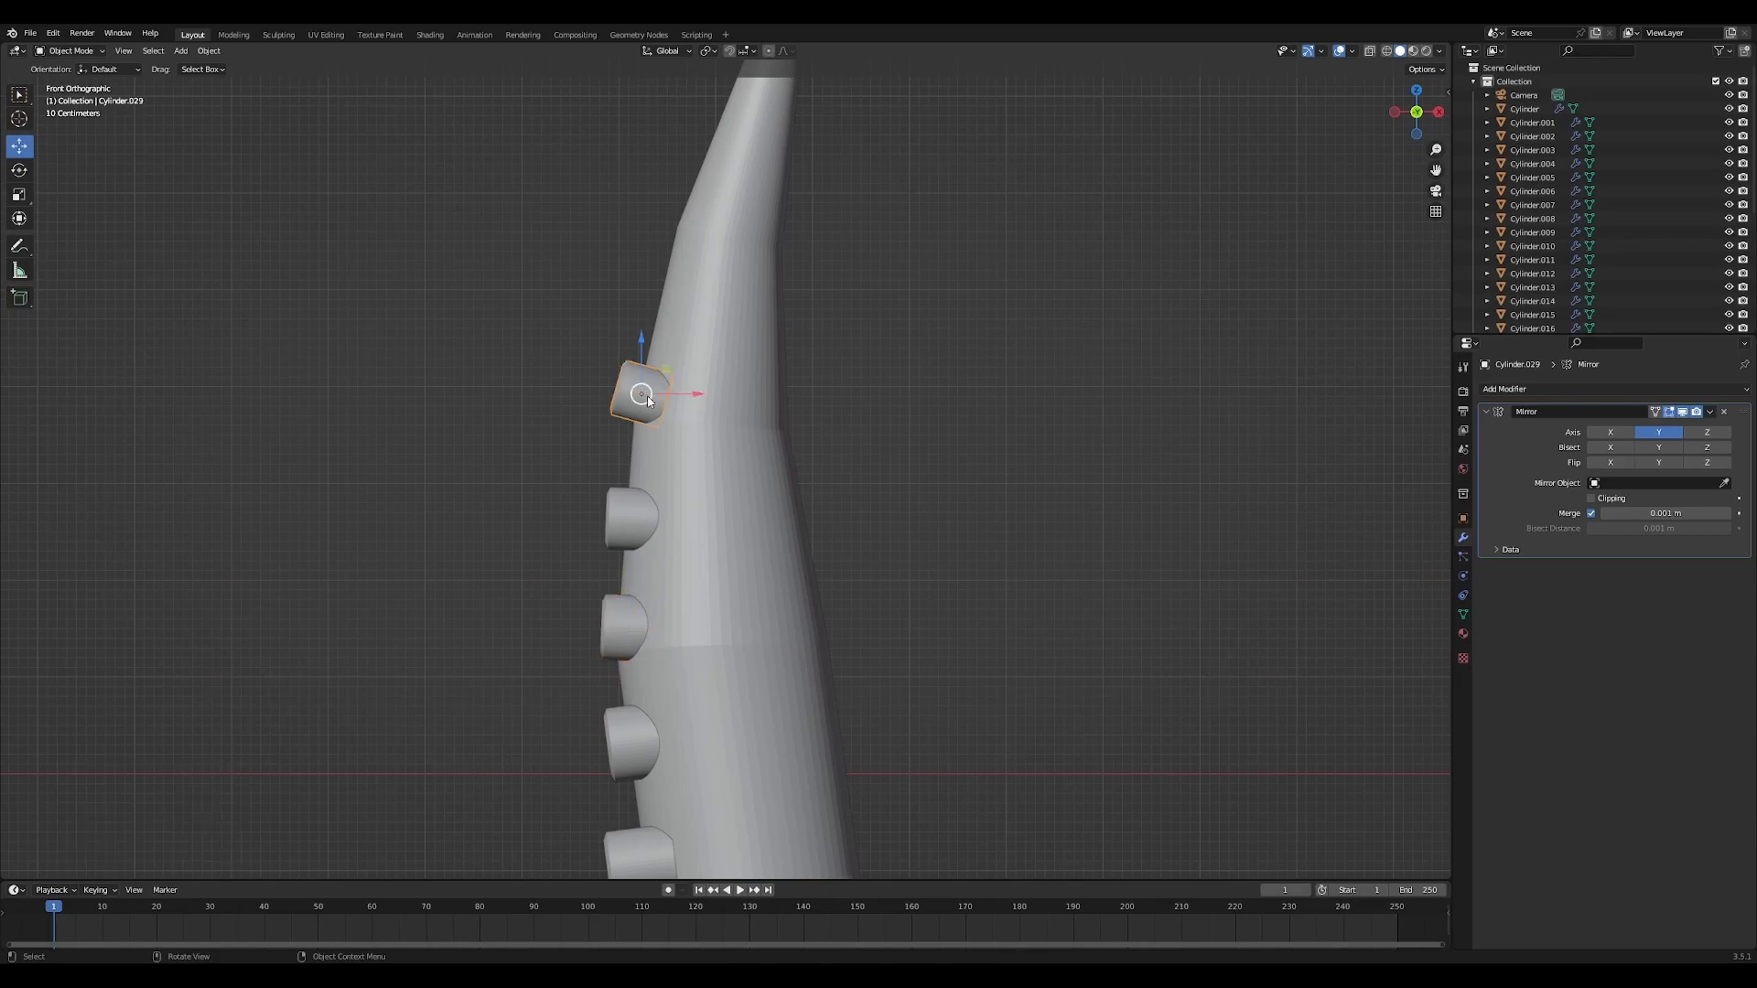
left_click(703, 230)
Add two smaller copies of the top pair toward the tip, the second offset about 0.20 m in X and 0.69 m in Z and scaled by 0.858
key("shift+d")
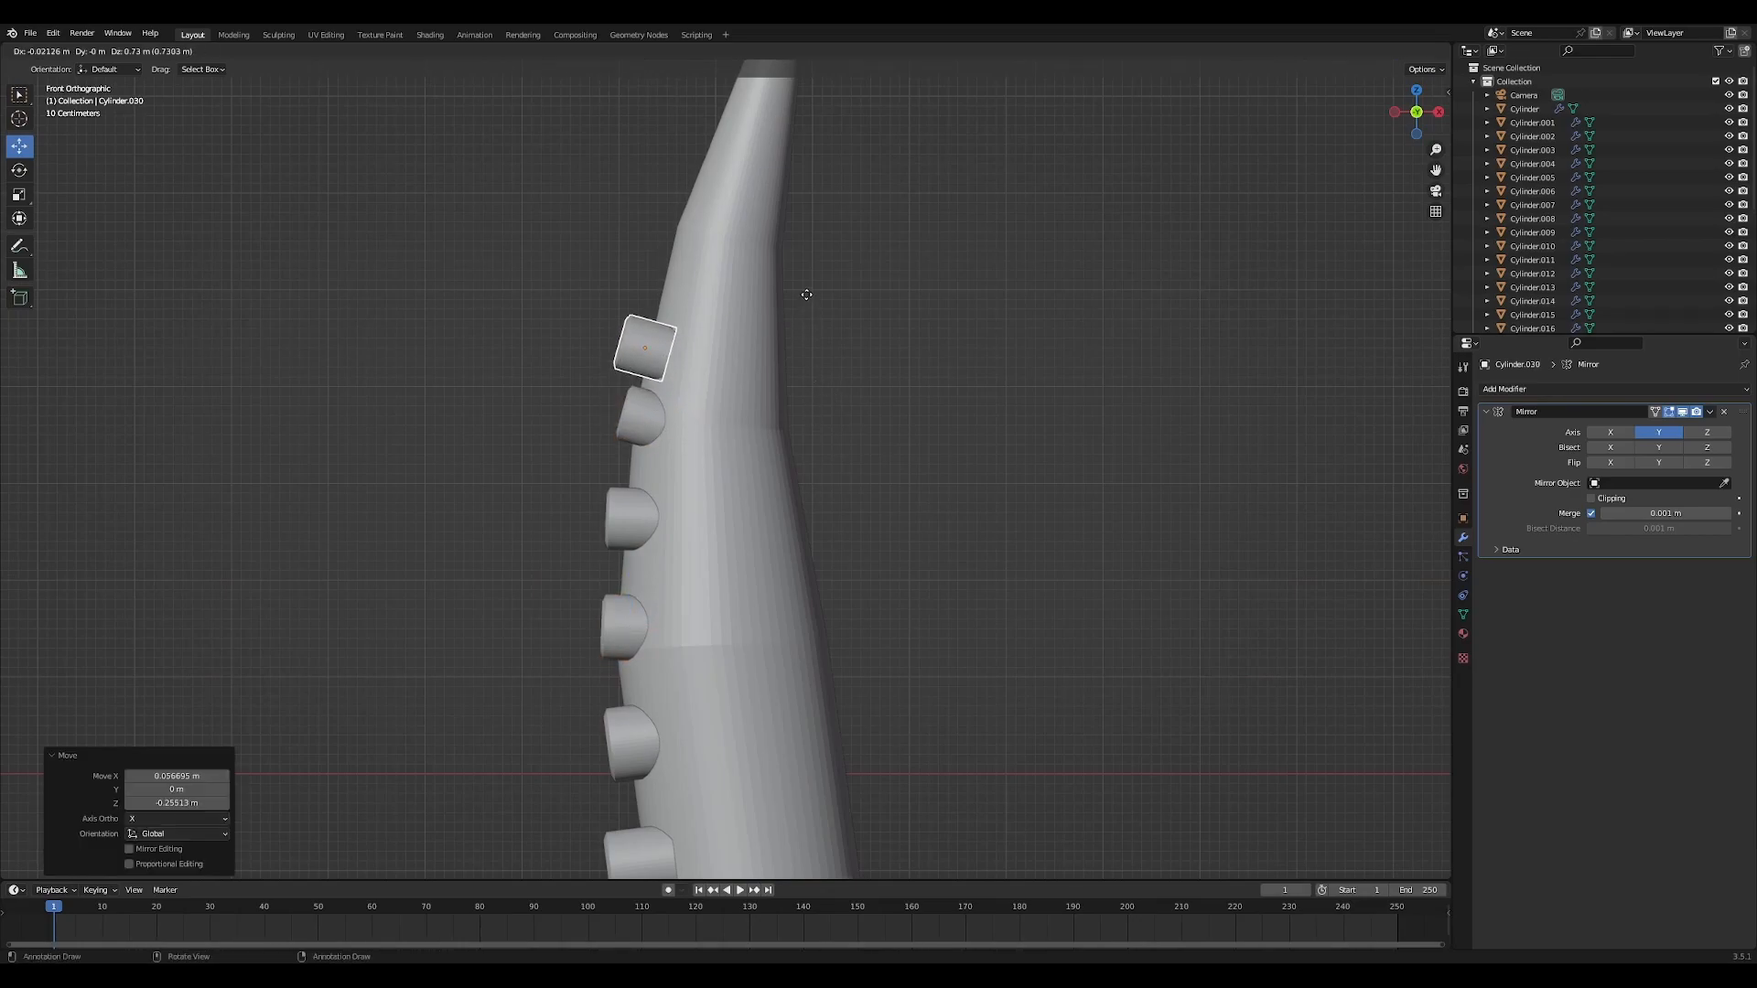
left_click(1072, 247)
key("s")
left_click(989, 261)
key("shift+d")
left_click(1057, 197)
key("s")
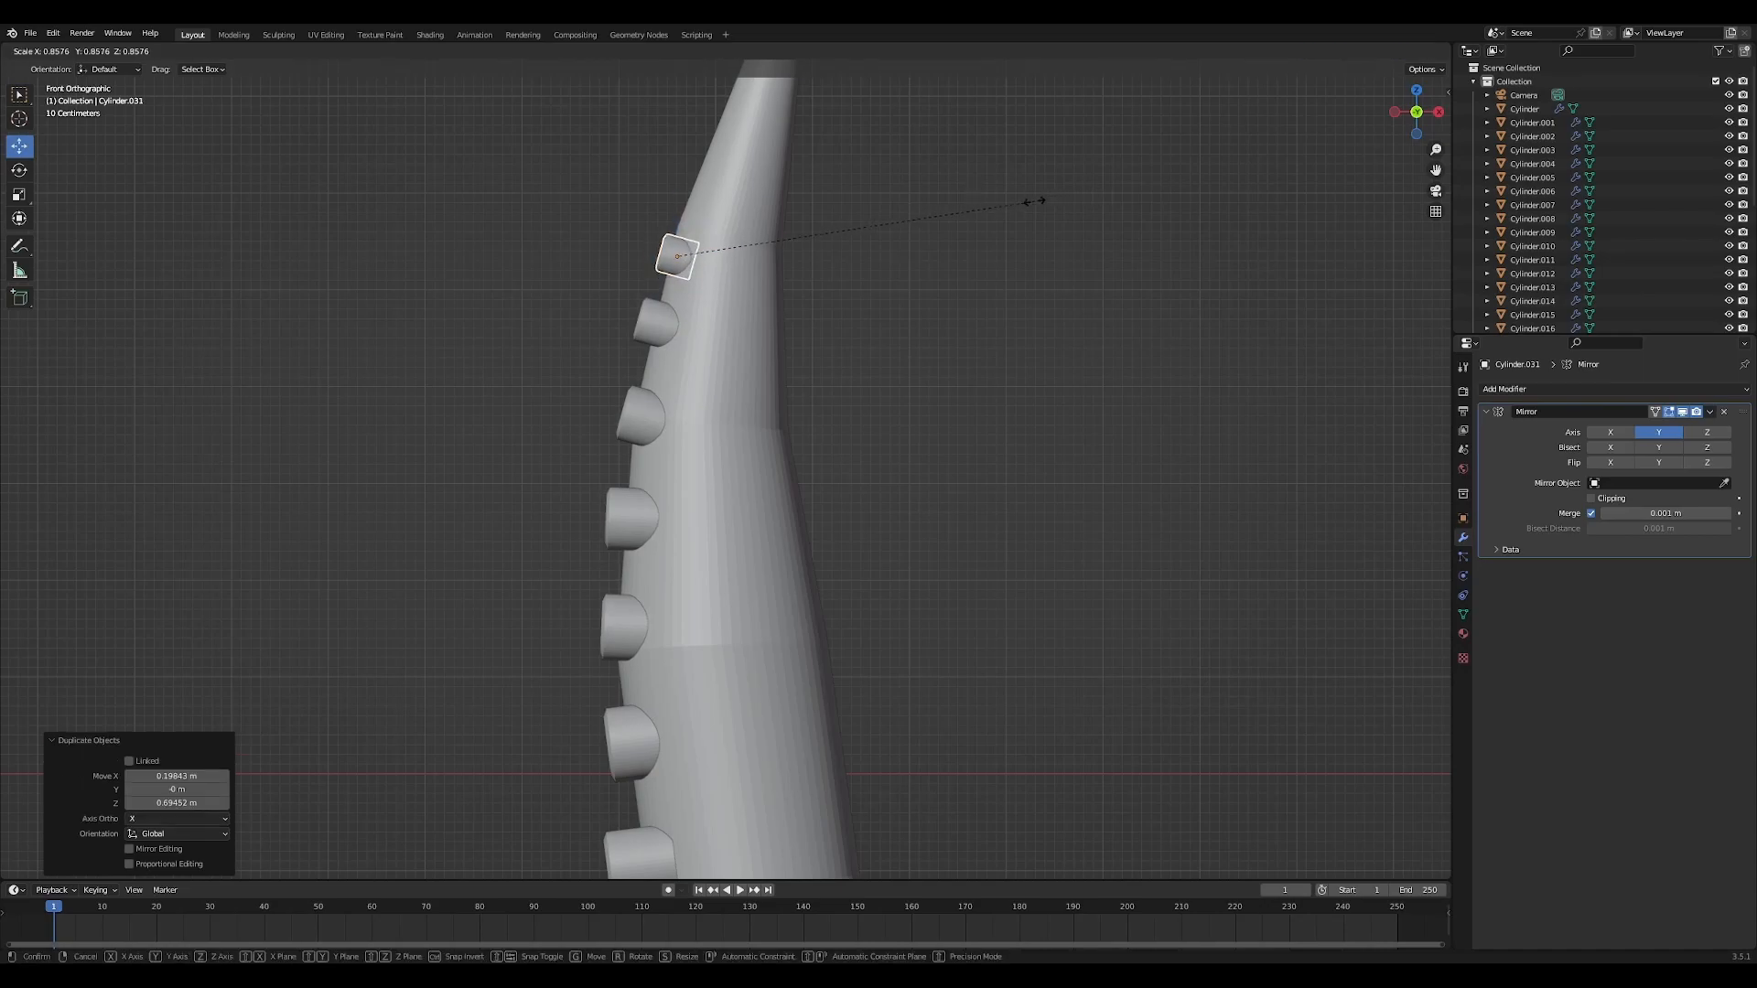
left_click(1025, 196)
Duplicate the top cylinder pair once more toward the tube's tip, then rotate, reposition and scale down the copy to fit the taper
middle_click_drag(931, 355, 881, 464, "shift")
key("shift+d")
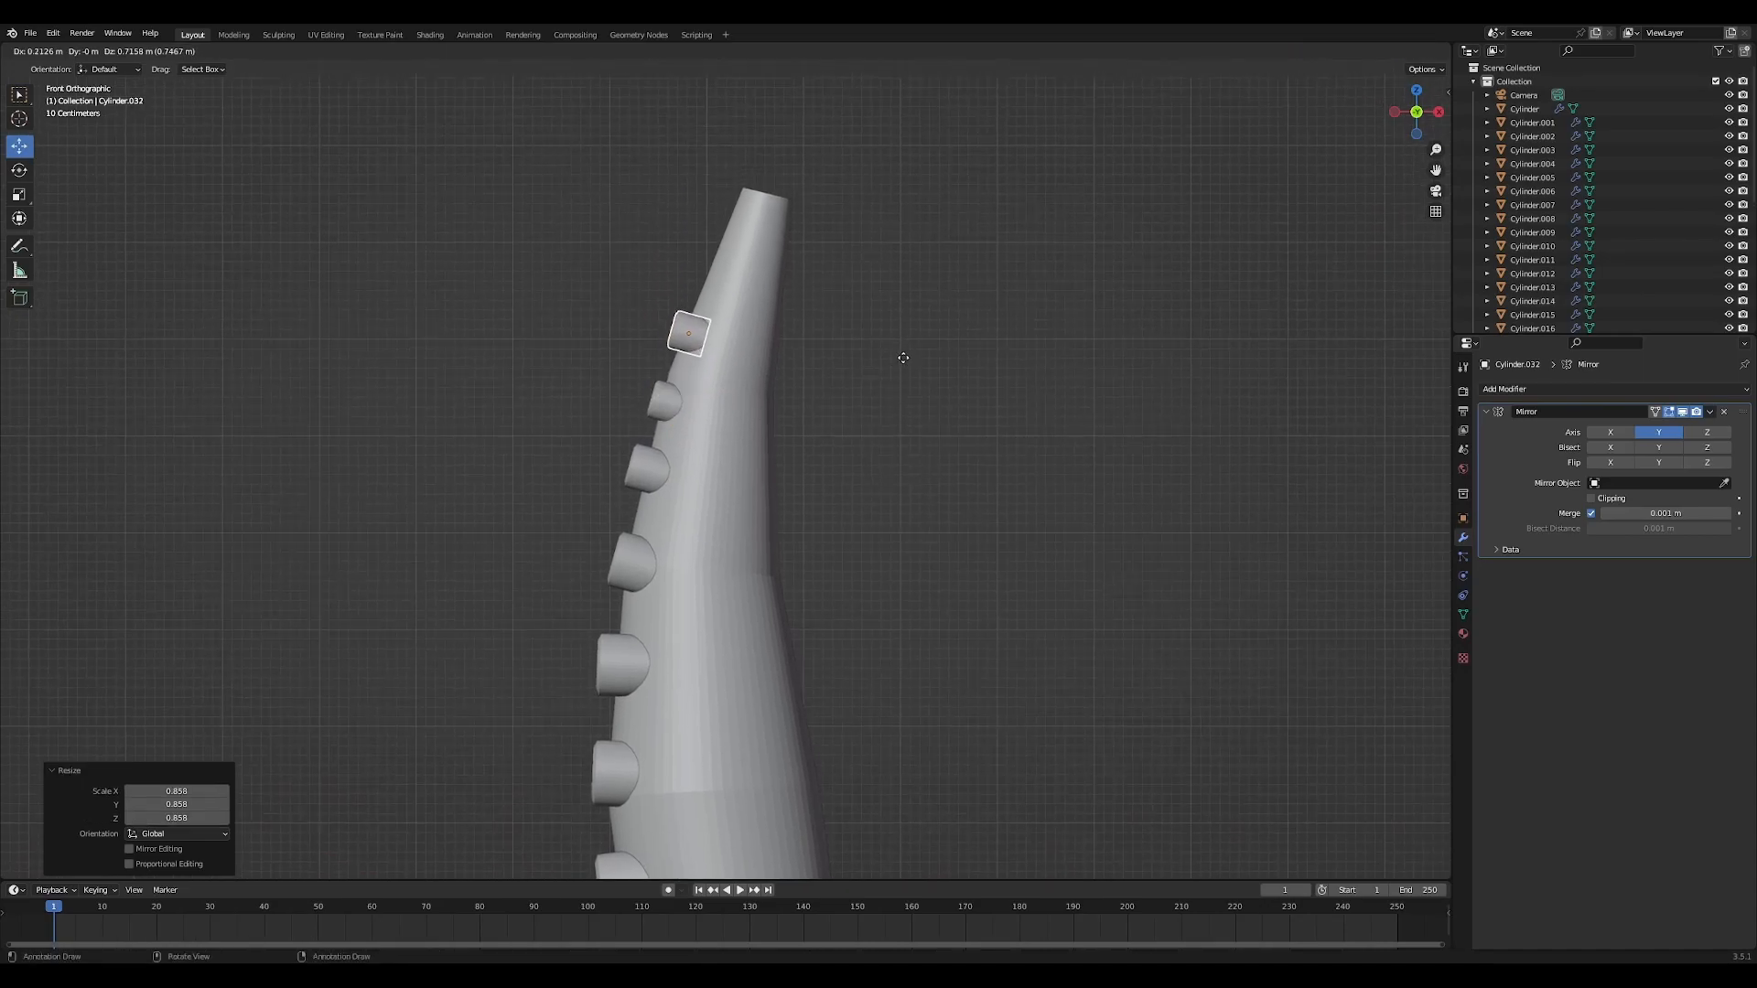
left_click(899, 373)
key("r")
left_click(1016, 376)
key("g")
left_click(799, 342)
key("s")
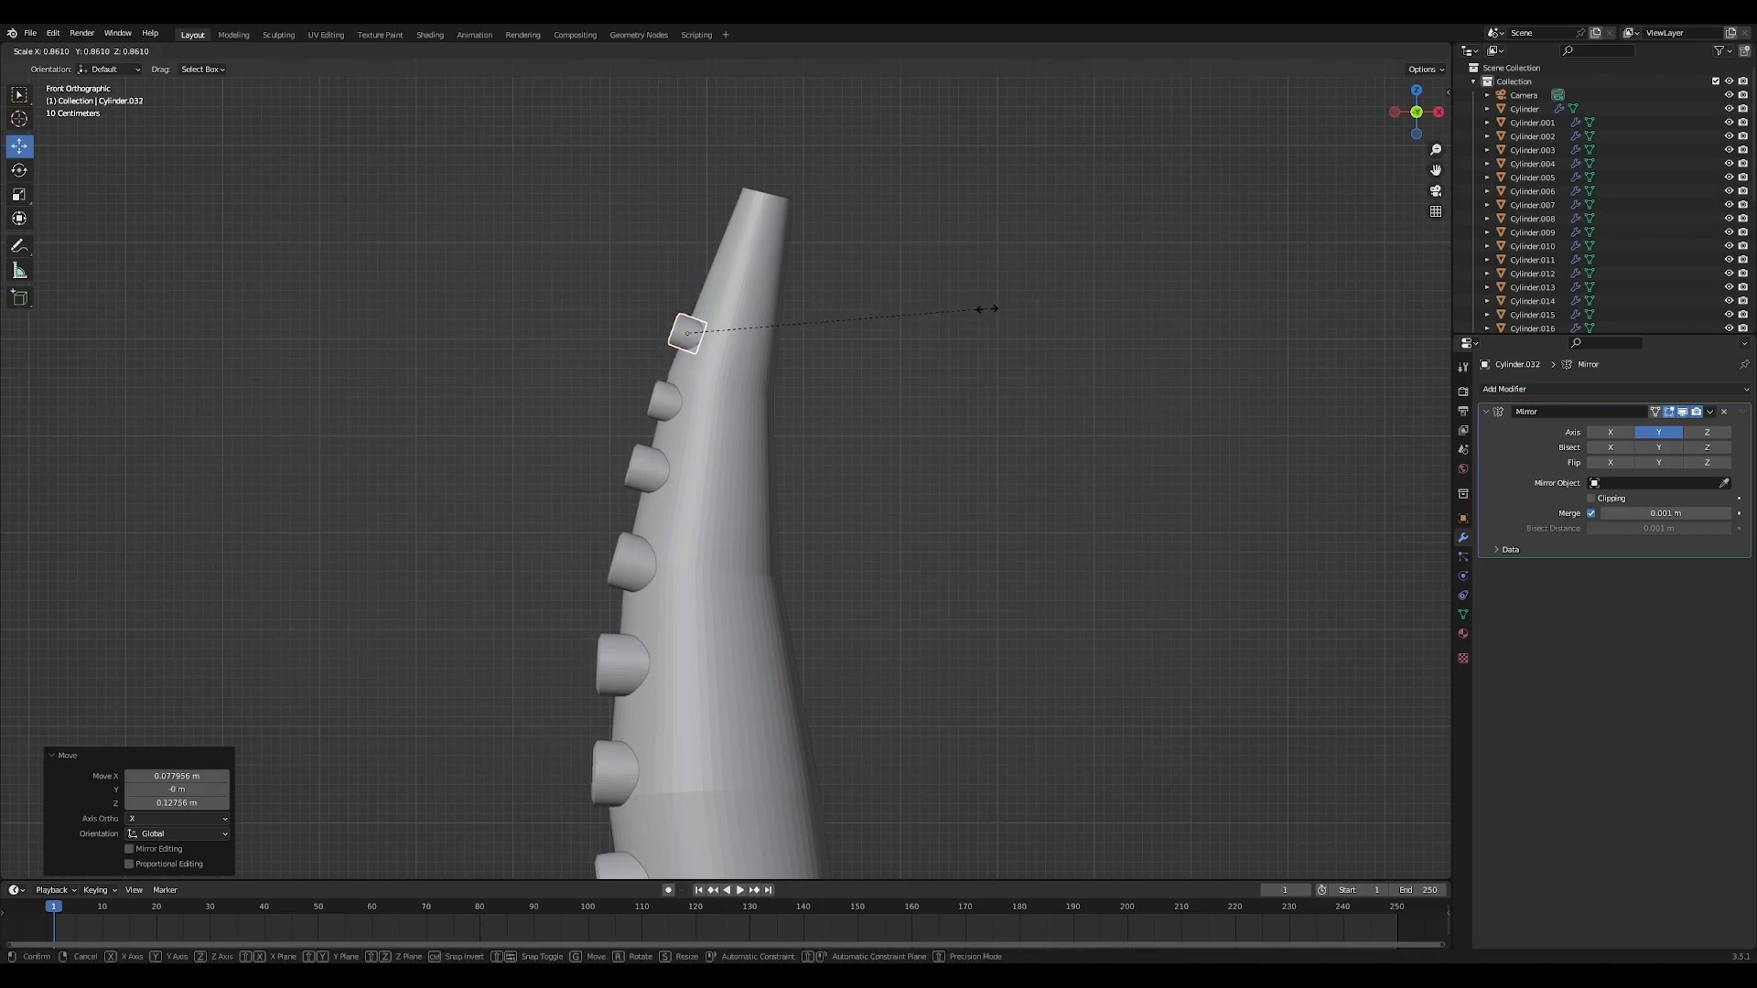
left_click(972, 325)
Apply the Mirror modifier of the cylinder pair nearest the tube's wide open end
scroll(844, 501, "down", 2)
middle_click_drag(844, 501, 774, 449)
middle_click_drag(1114, 559, 1177, 631, "shift")
middle_click_drag(1177, 631, 1109, 611)
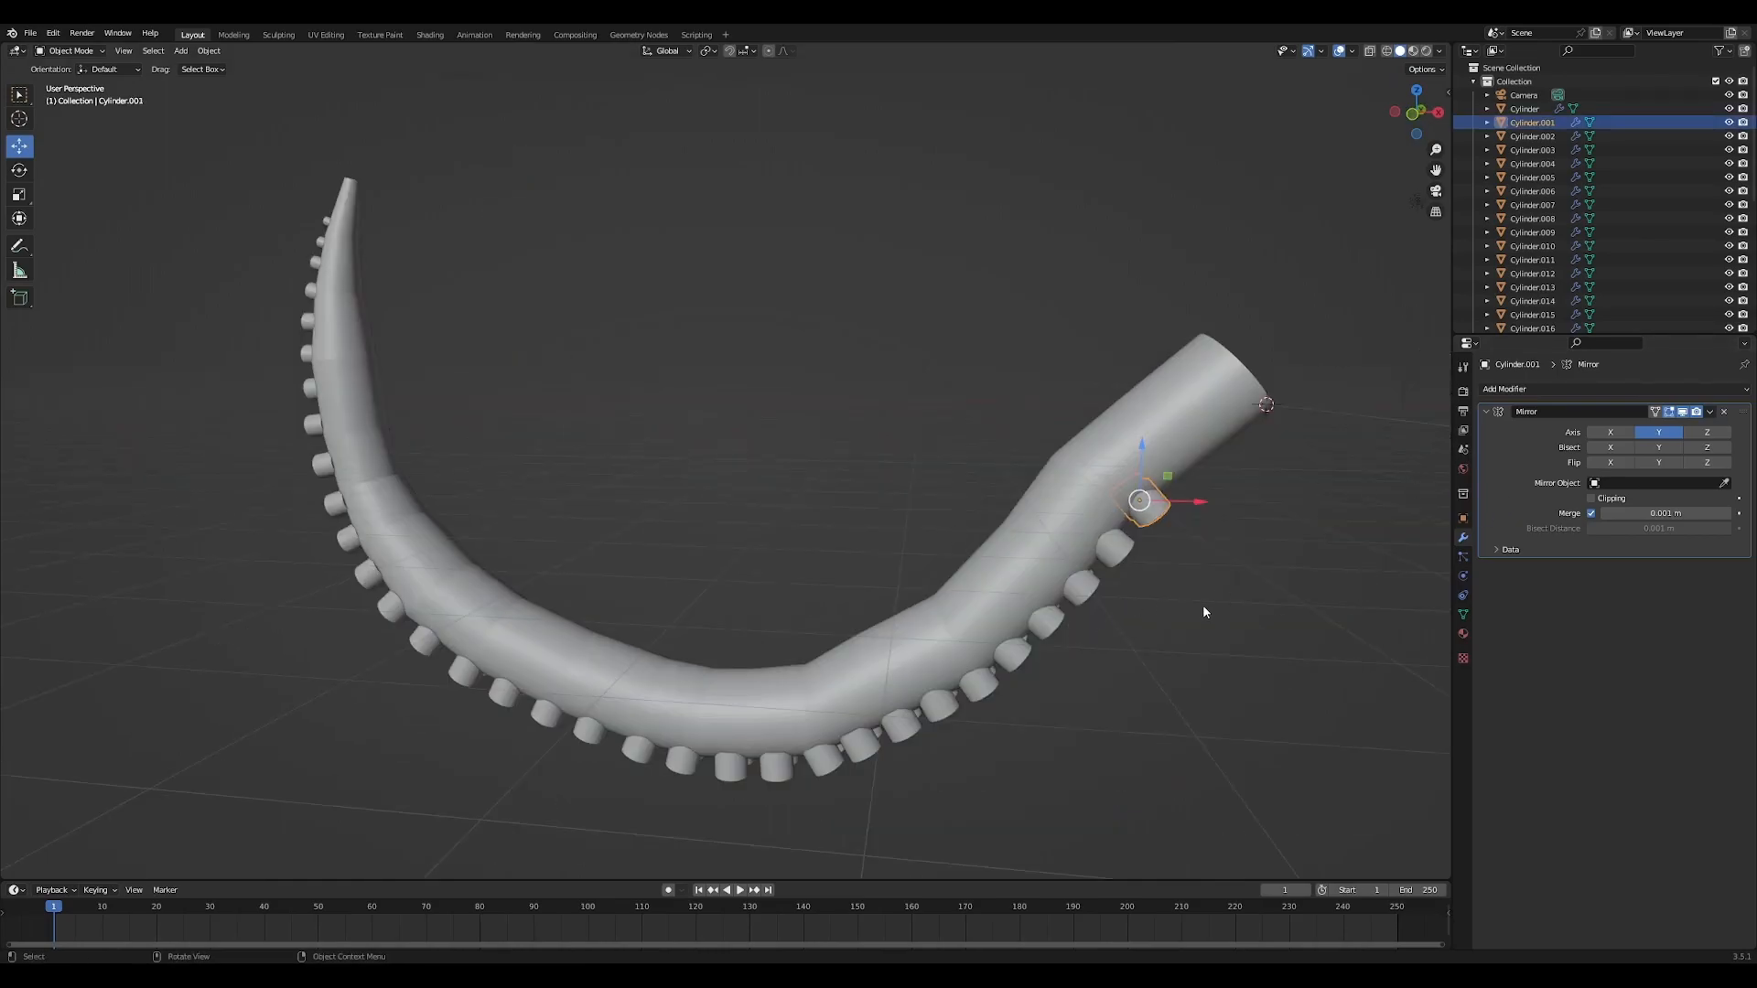
middle_click_drag(1203, 603, 1157, 596)
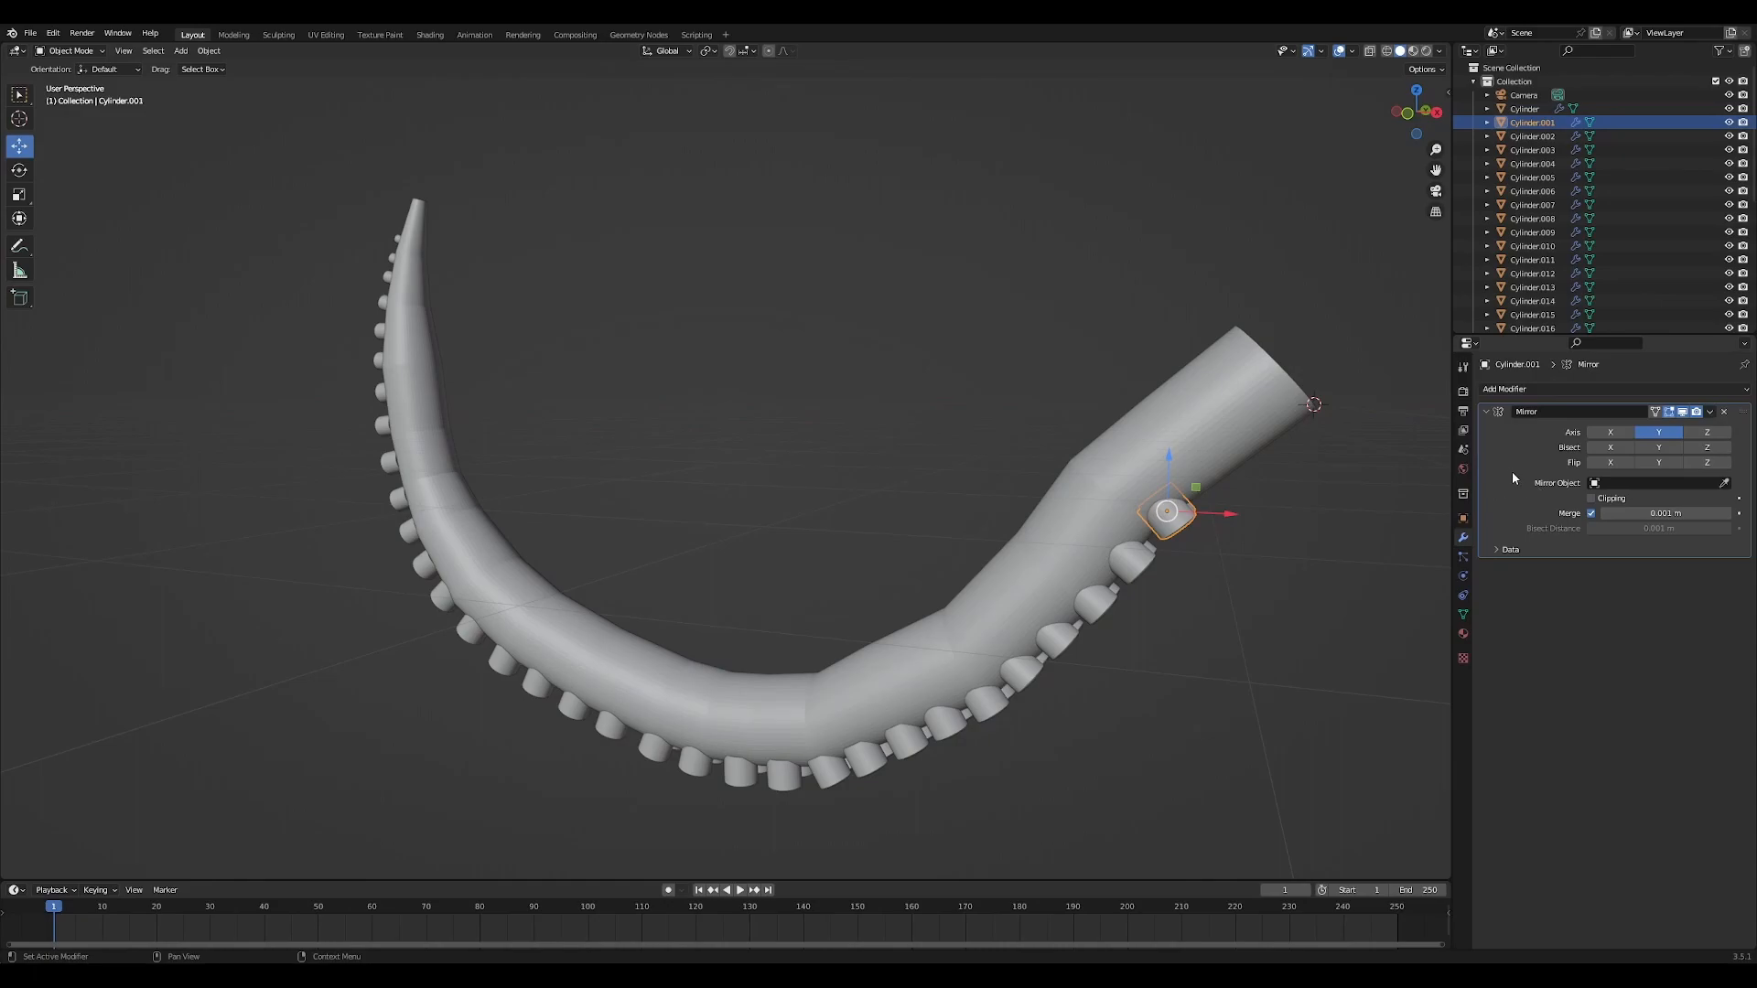
key("ctrl+a")
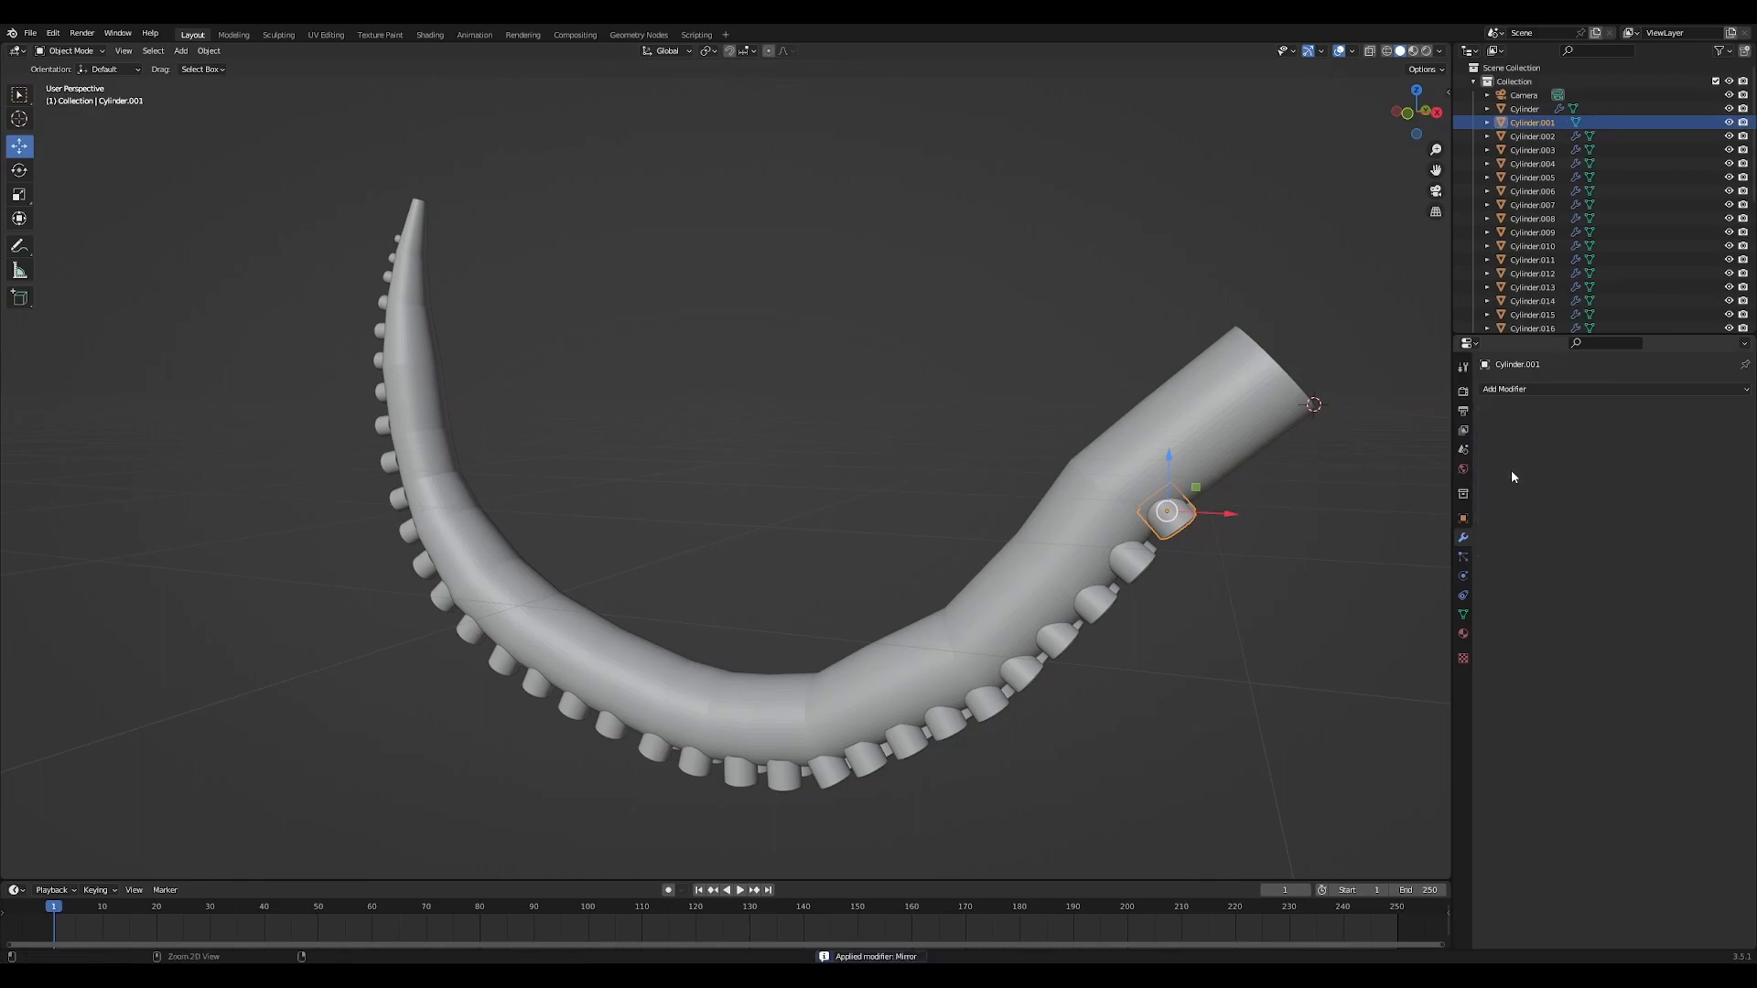
Apply the Mirror modifiers of the next three cylinder pairs down the tube from the wide end
left_click(1145, 569)
right_click(1290, 543)
key("ctrl+a")
left_click(1093, 599)
key("ctrl+a")
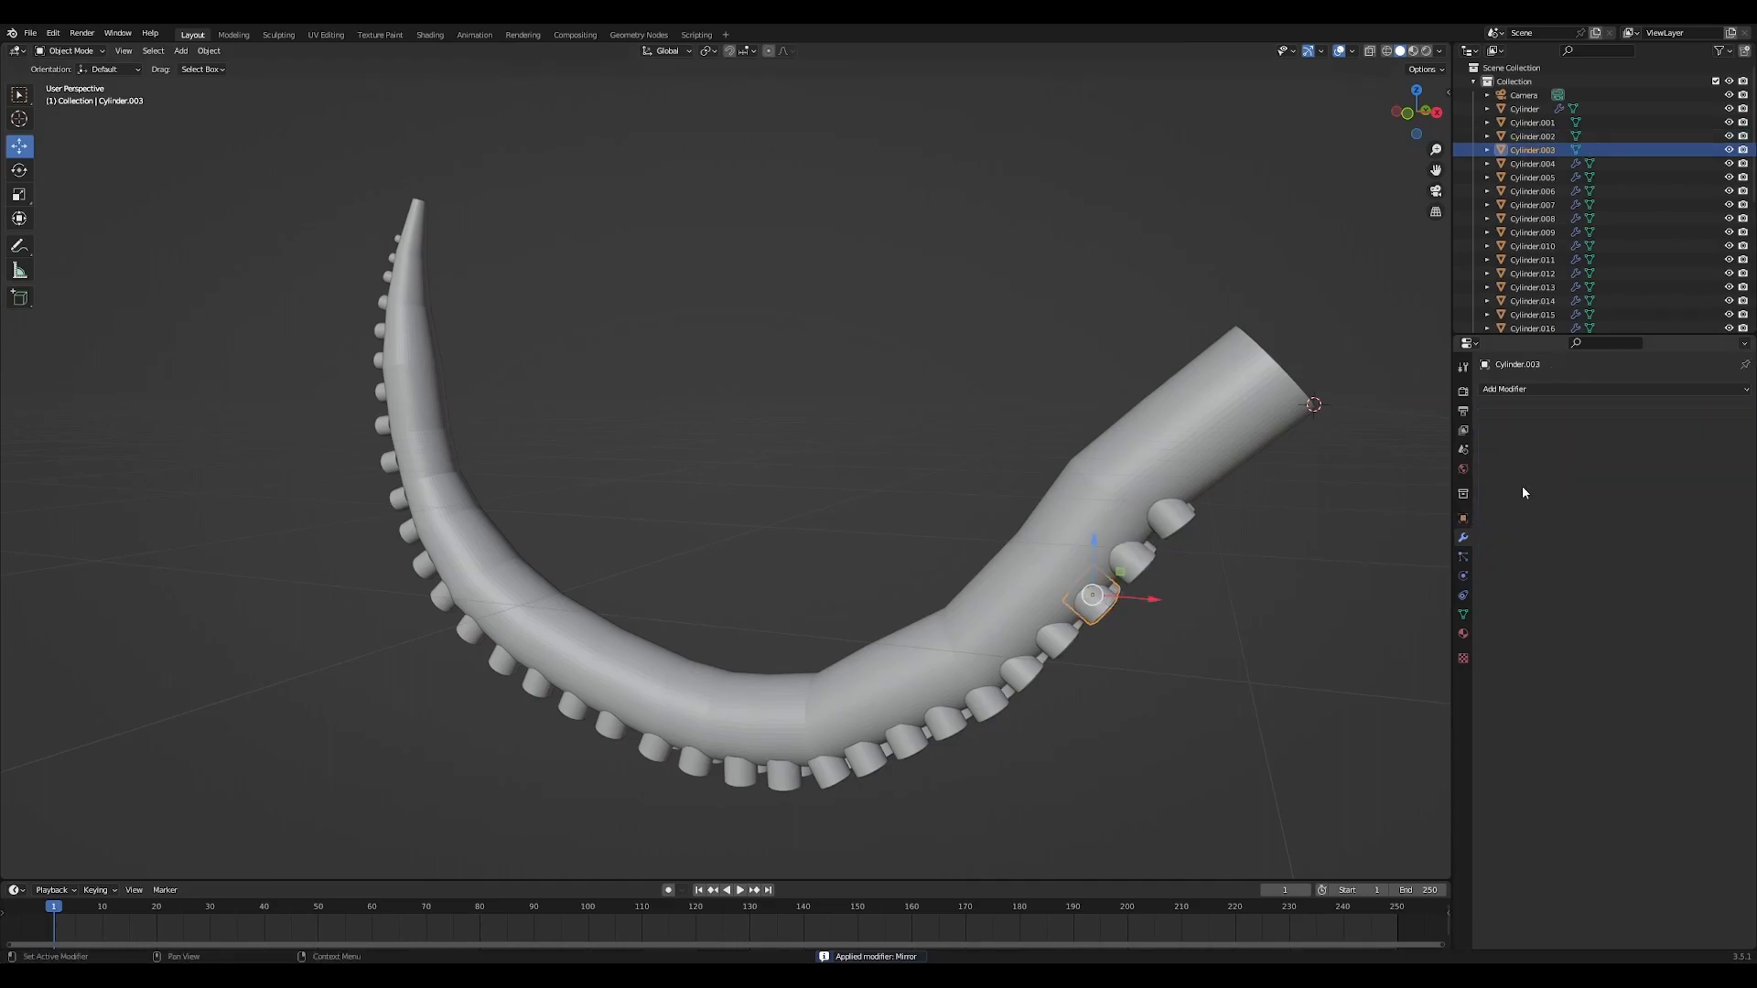
left_click(1063, 633)
key("ctrl+a")
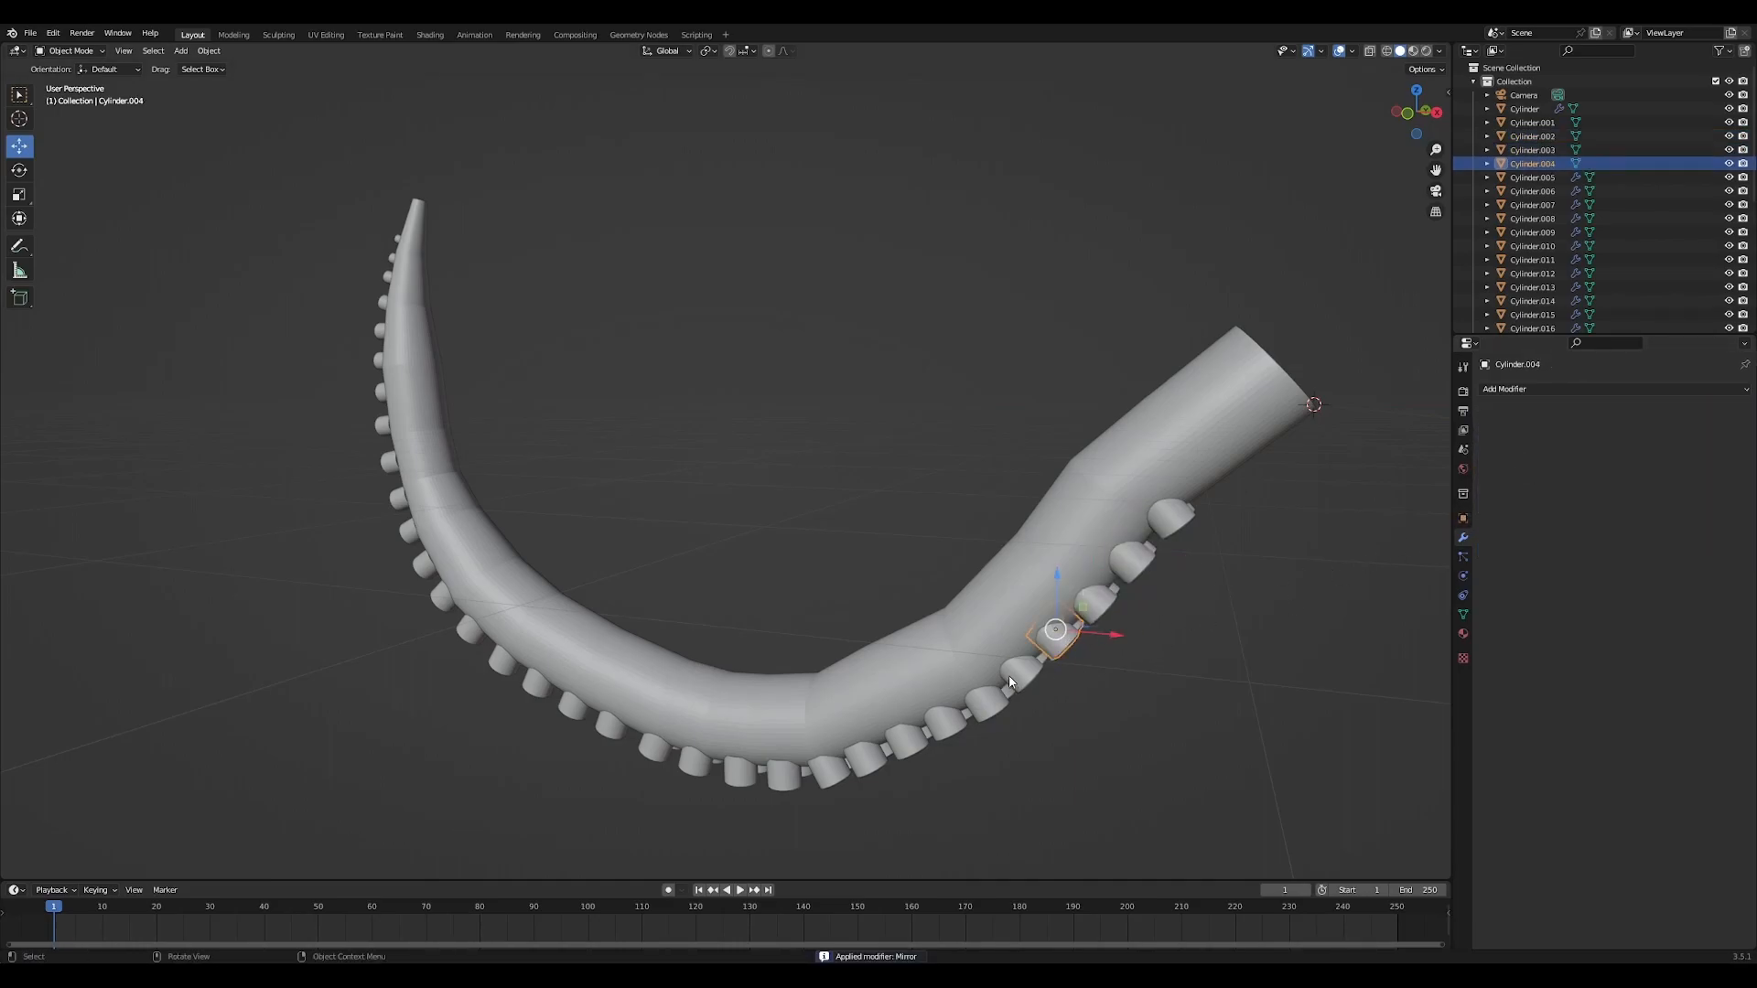
Apply the Mirror modifiers of the next four cylinder pairs down the tube toward its lowest bend
left_click(1014, 679)
key("ctrl+a")
left_click(987, 702)
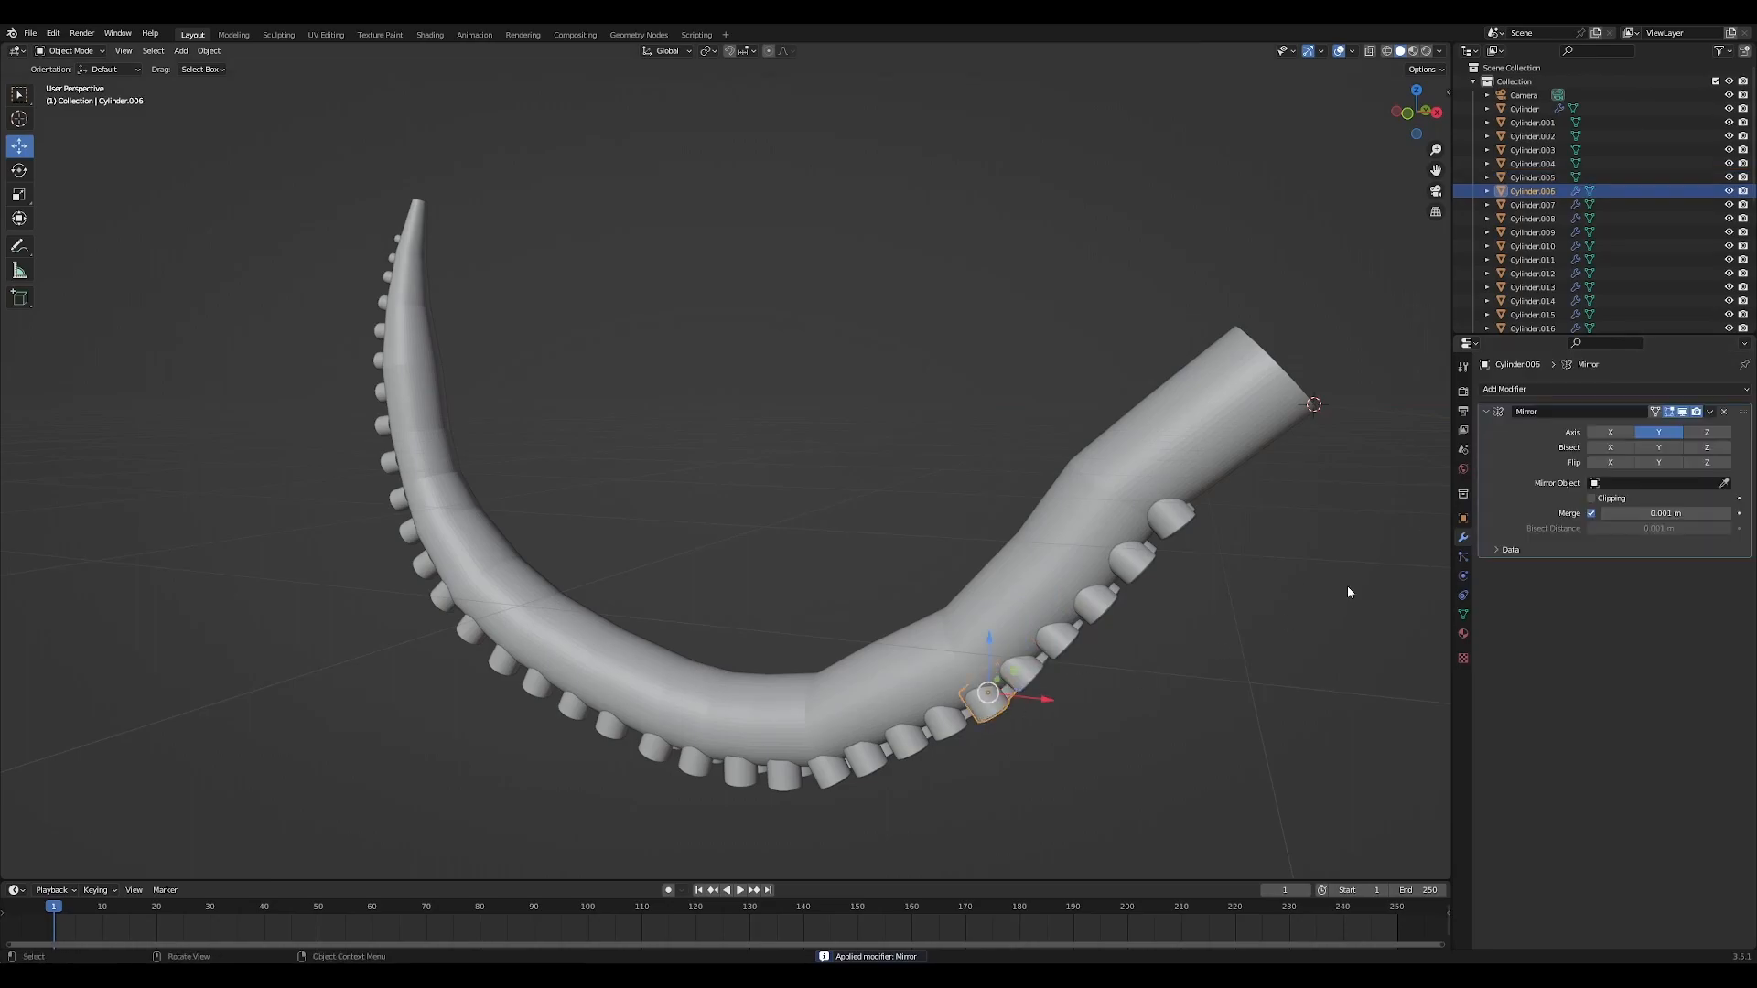
key("ctrl+a")
left_click(952, 730)
key("ctrl+a")
left_click(883, 750)
key("ctrl+a")
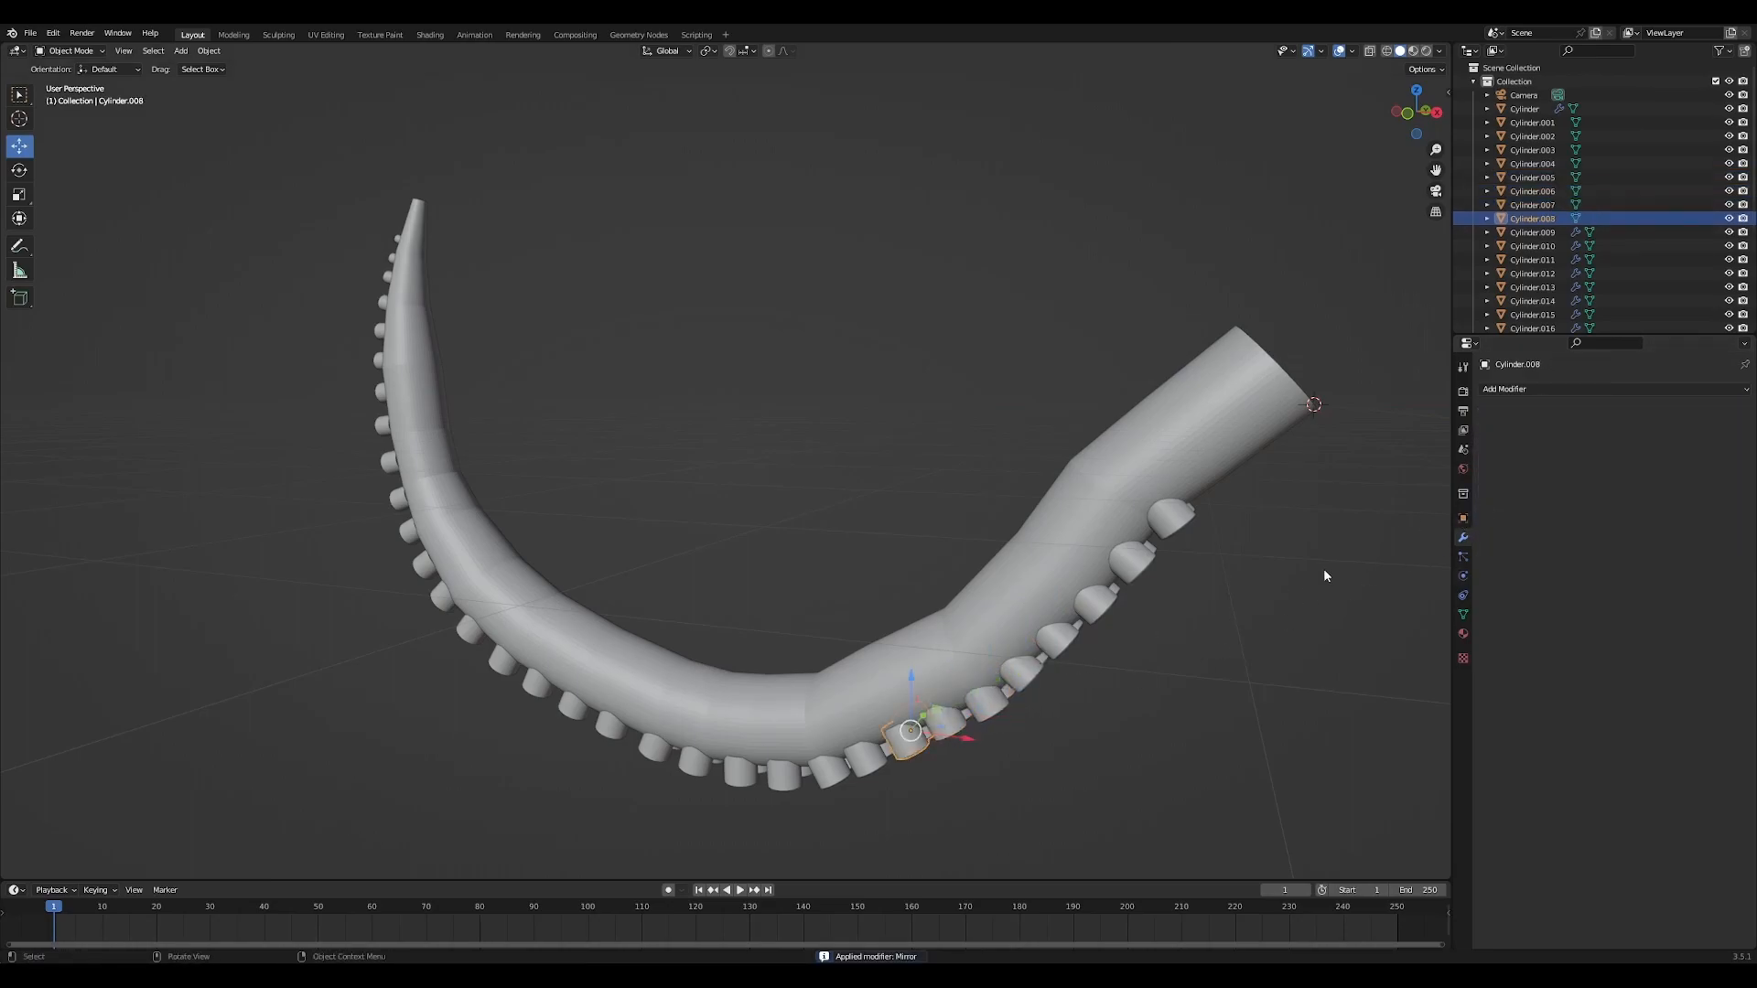
Apply the Mirror modifiers of the remaining cylinder pairs around the bend and up to the tube's tip
left_click(878, 756)
key("ctrl+a")
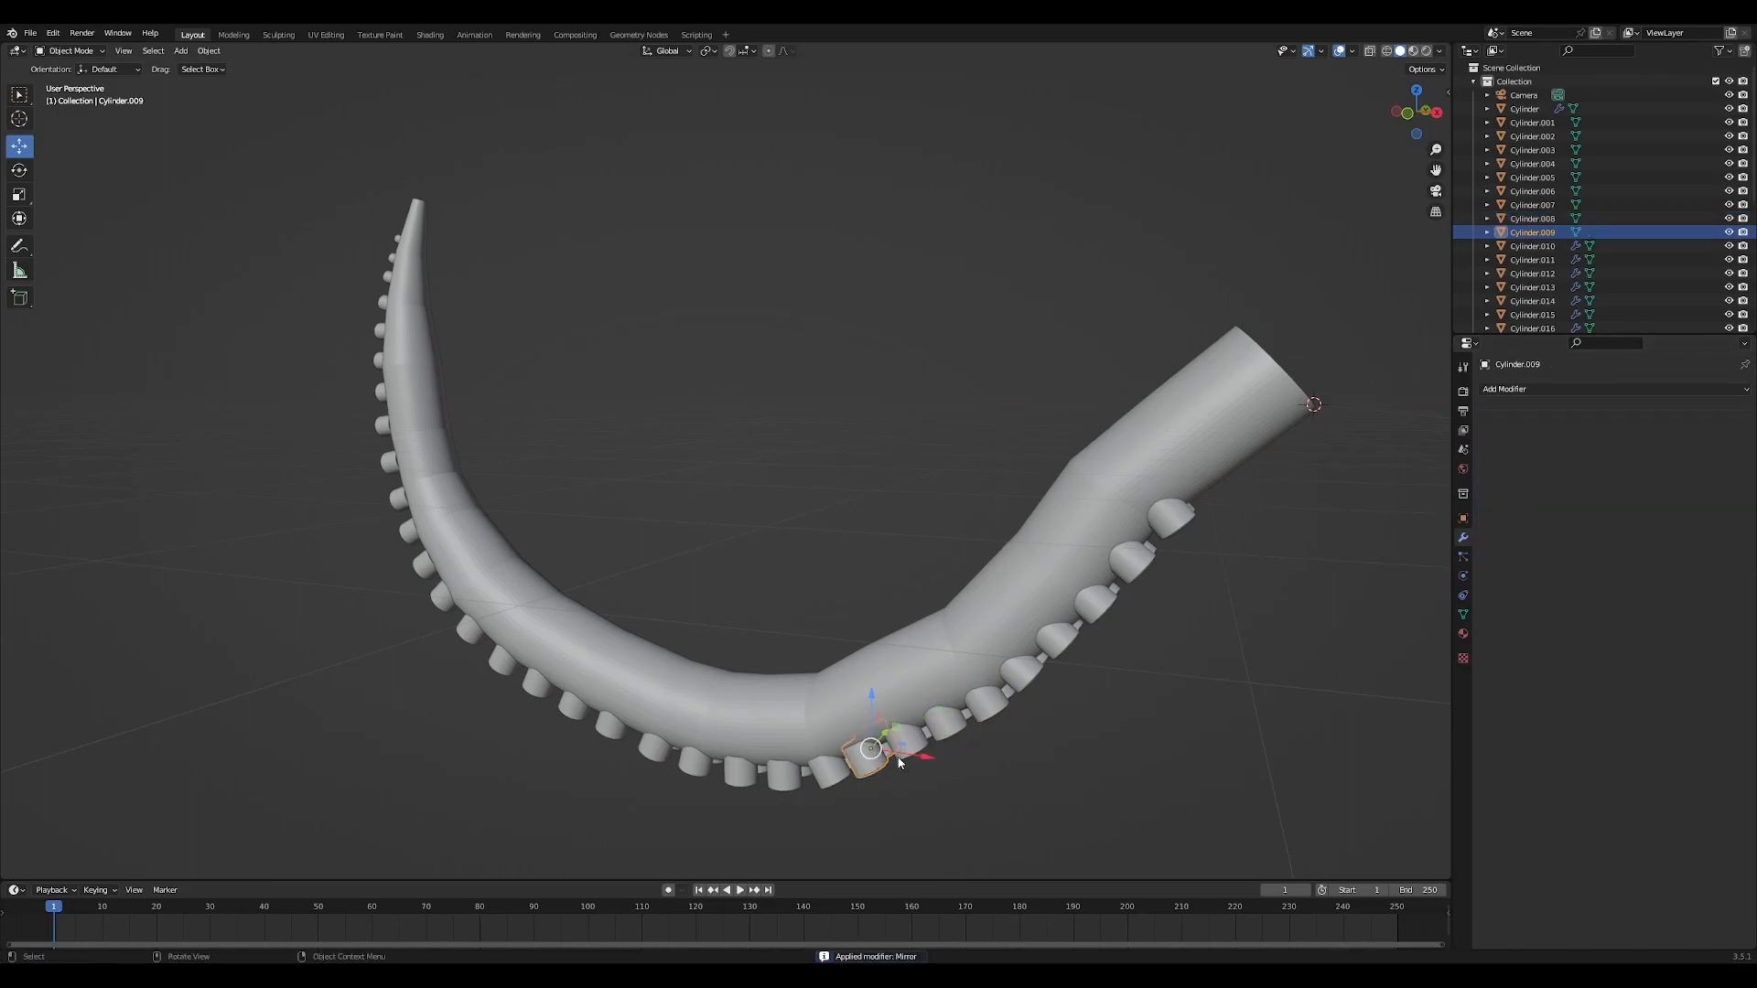
left_click(835, 779)
key("ctrl+a")
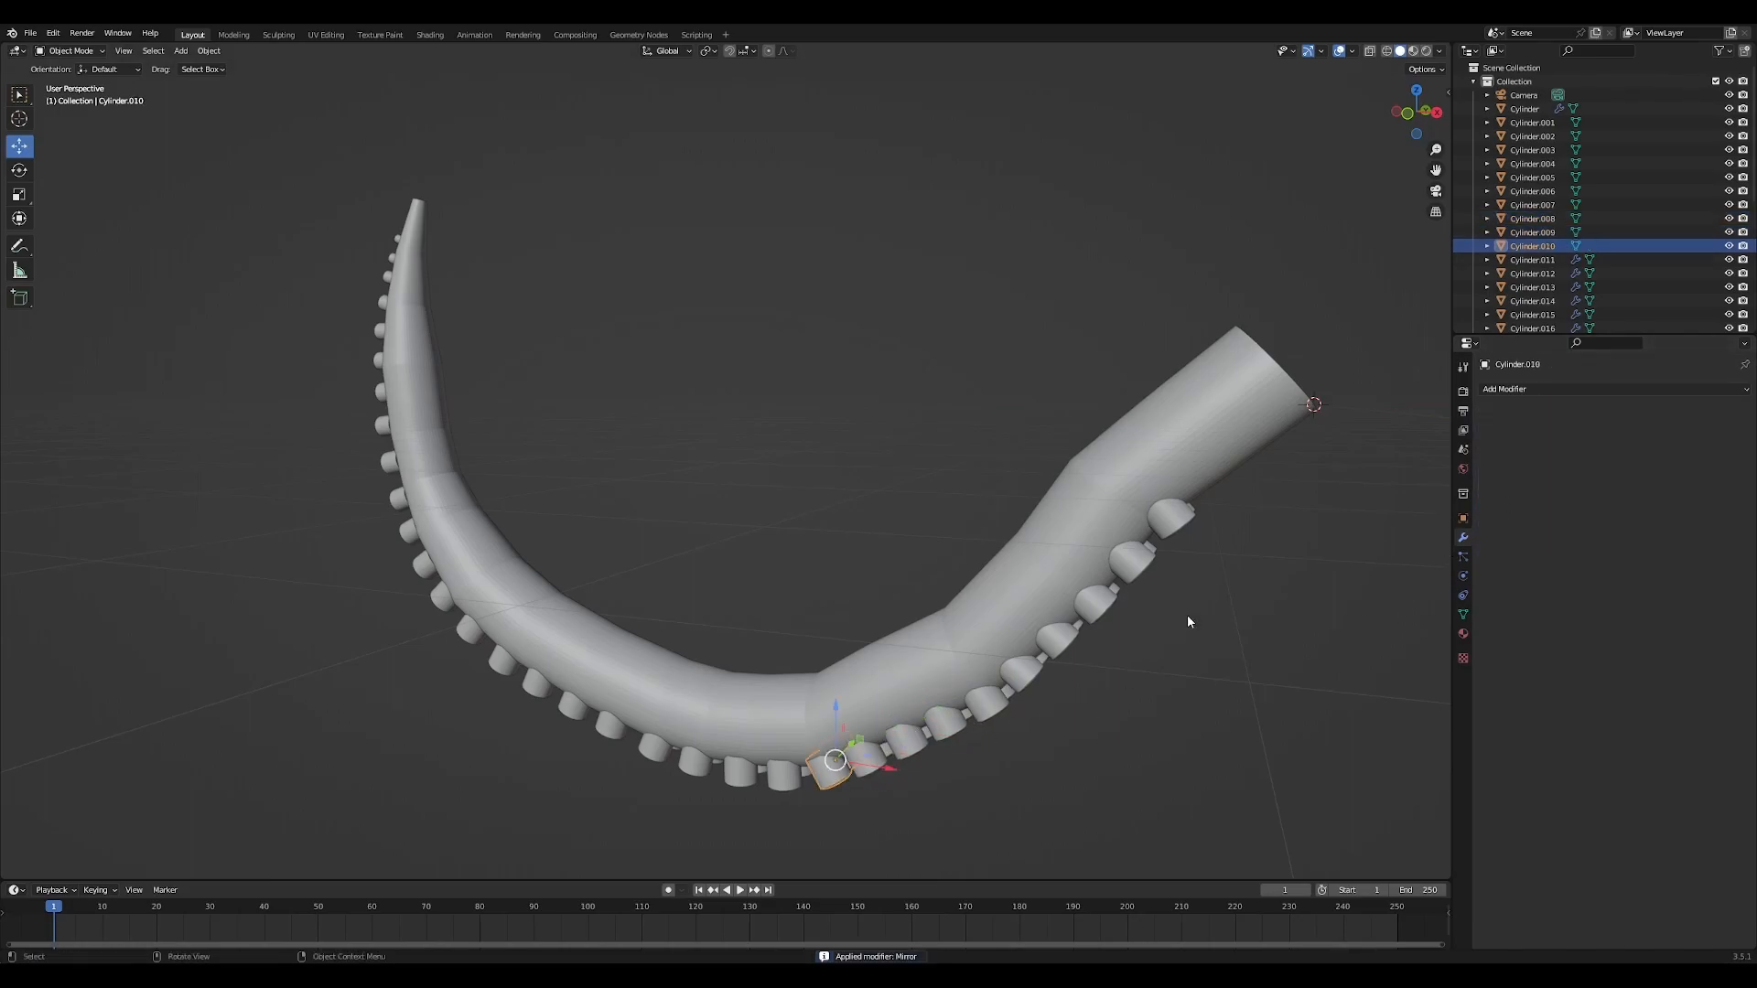
left_click(778, 776)
key("ctrl+a")
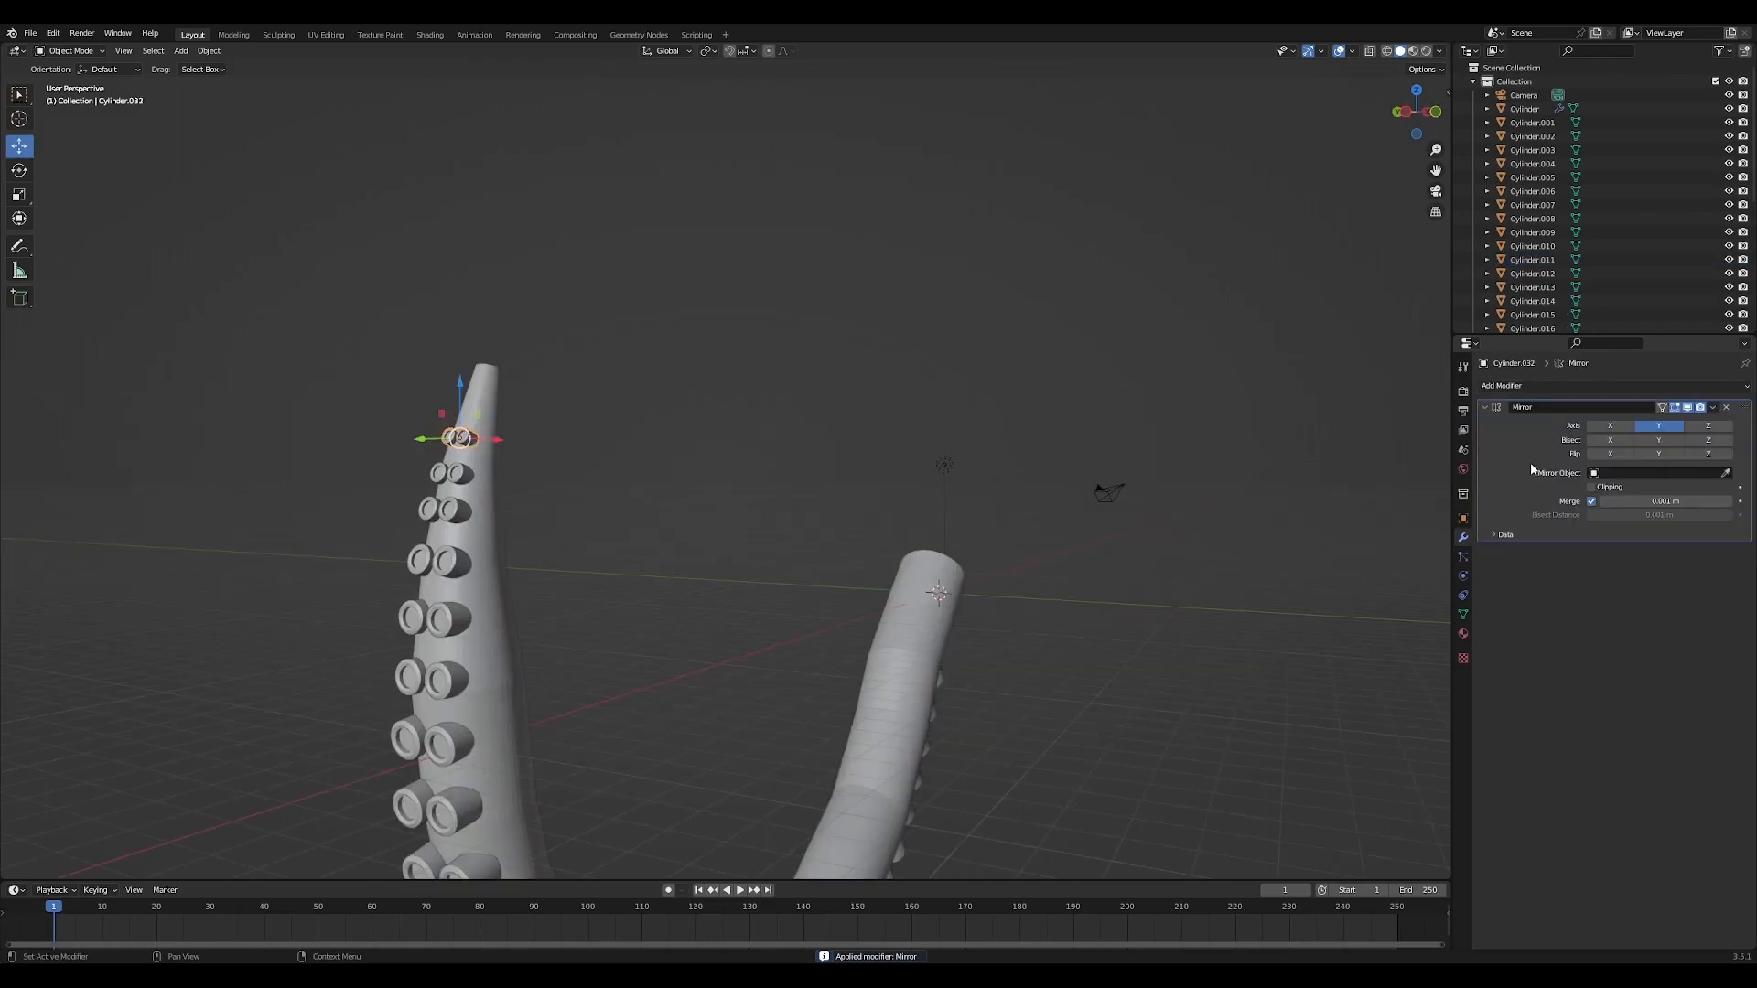
key("ctrl+a")
middle_click_drag(1144, 650, 1373, 457)
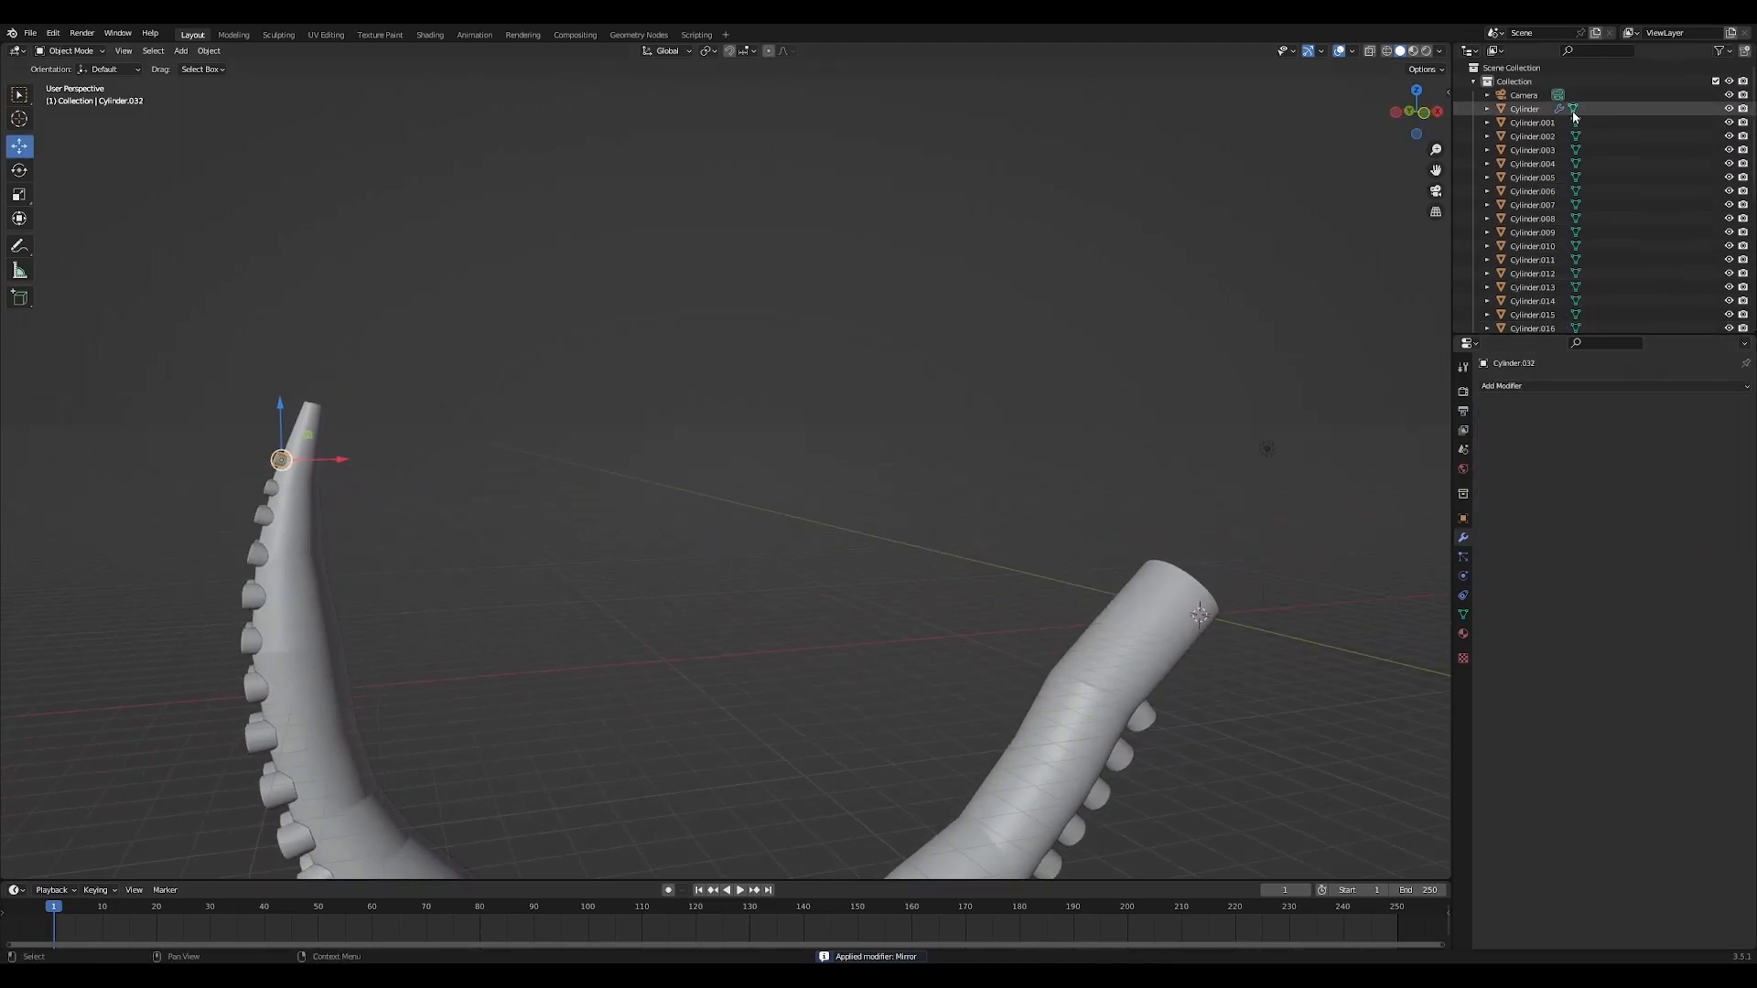
Select all cylinder pairs from Cylinder.001 to Cylinder.032, without the tube, and join them into one object
left_click(1526, 110)
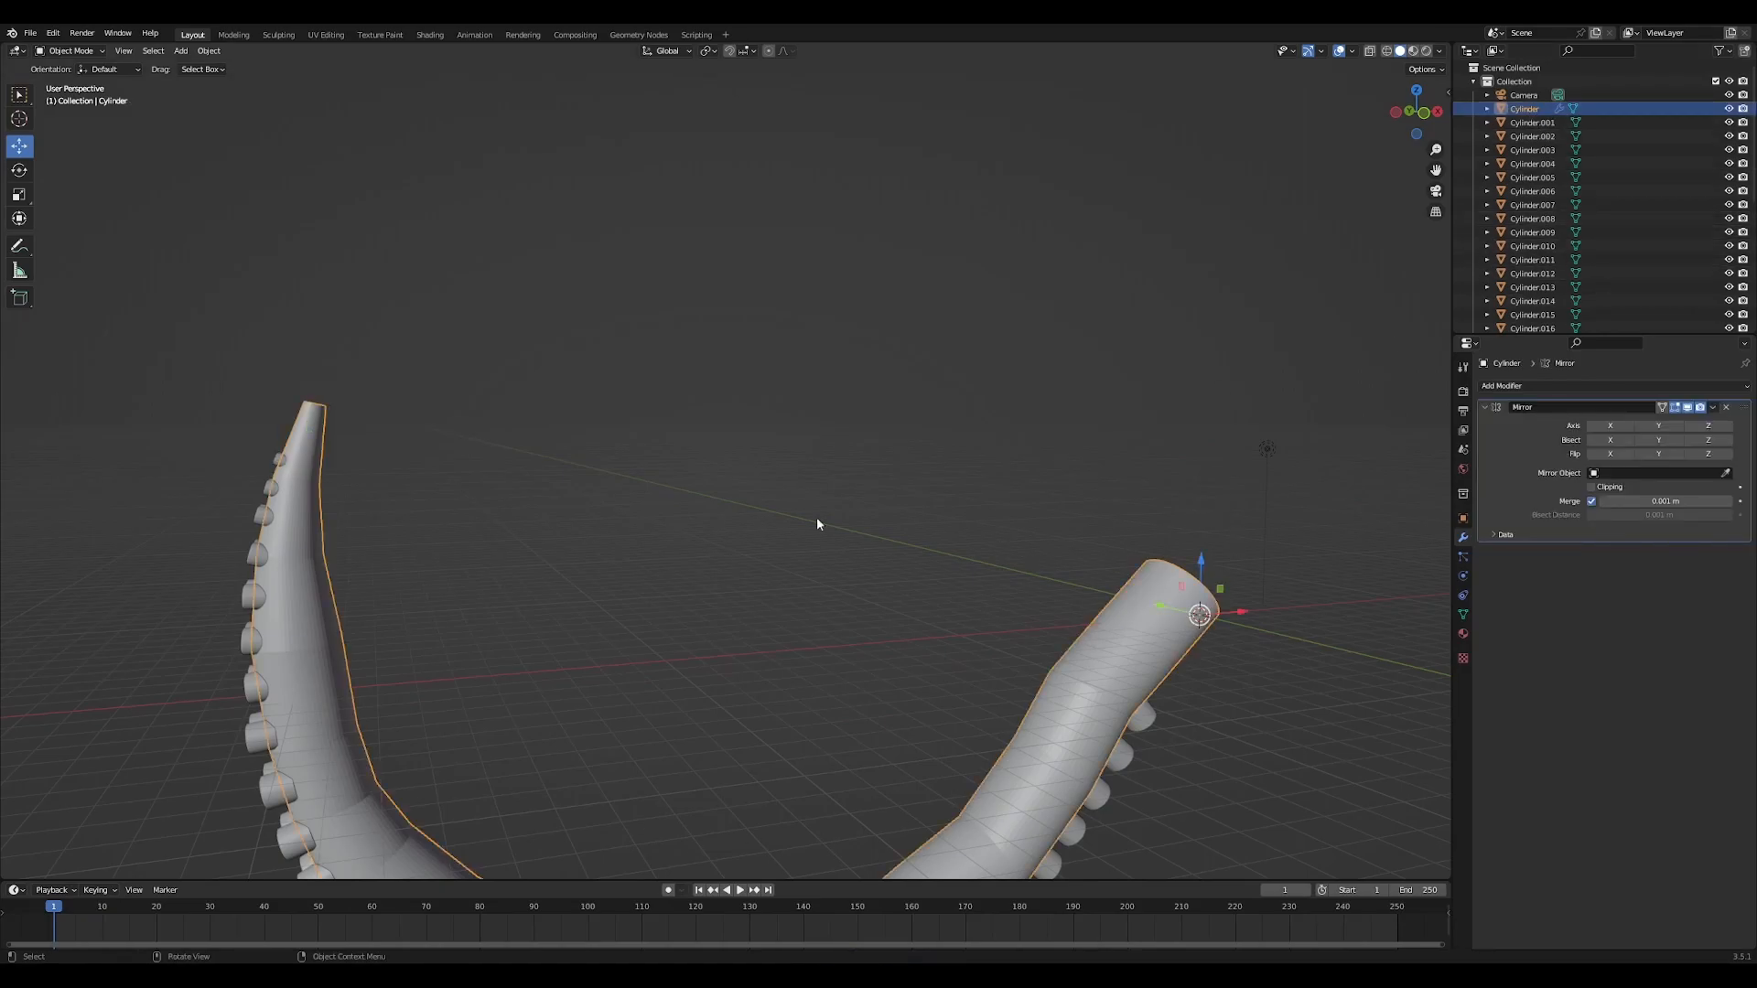
left_click(1532, 123)
scroll(1537, 228, "down", 6)
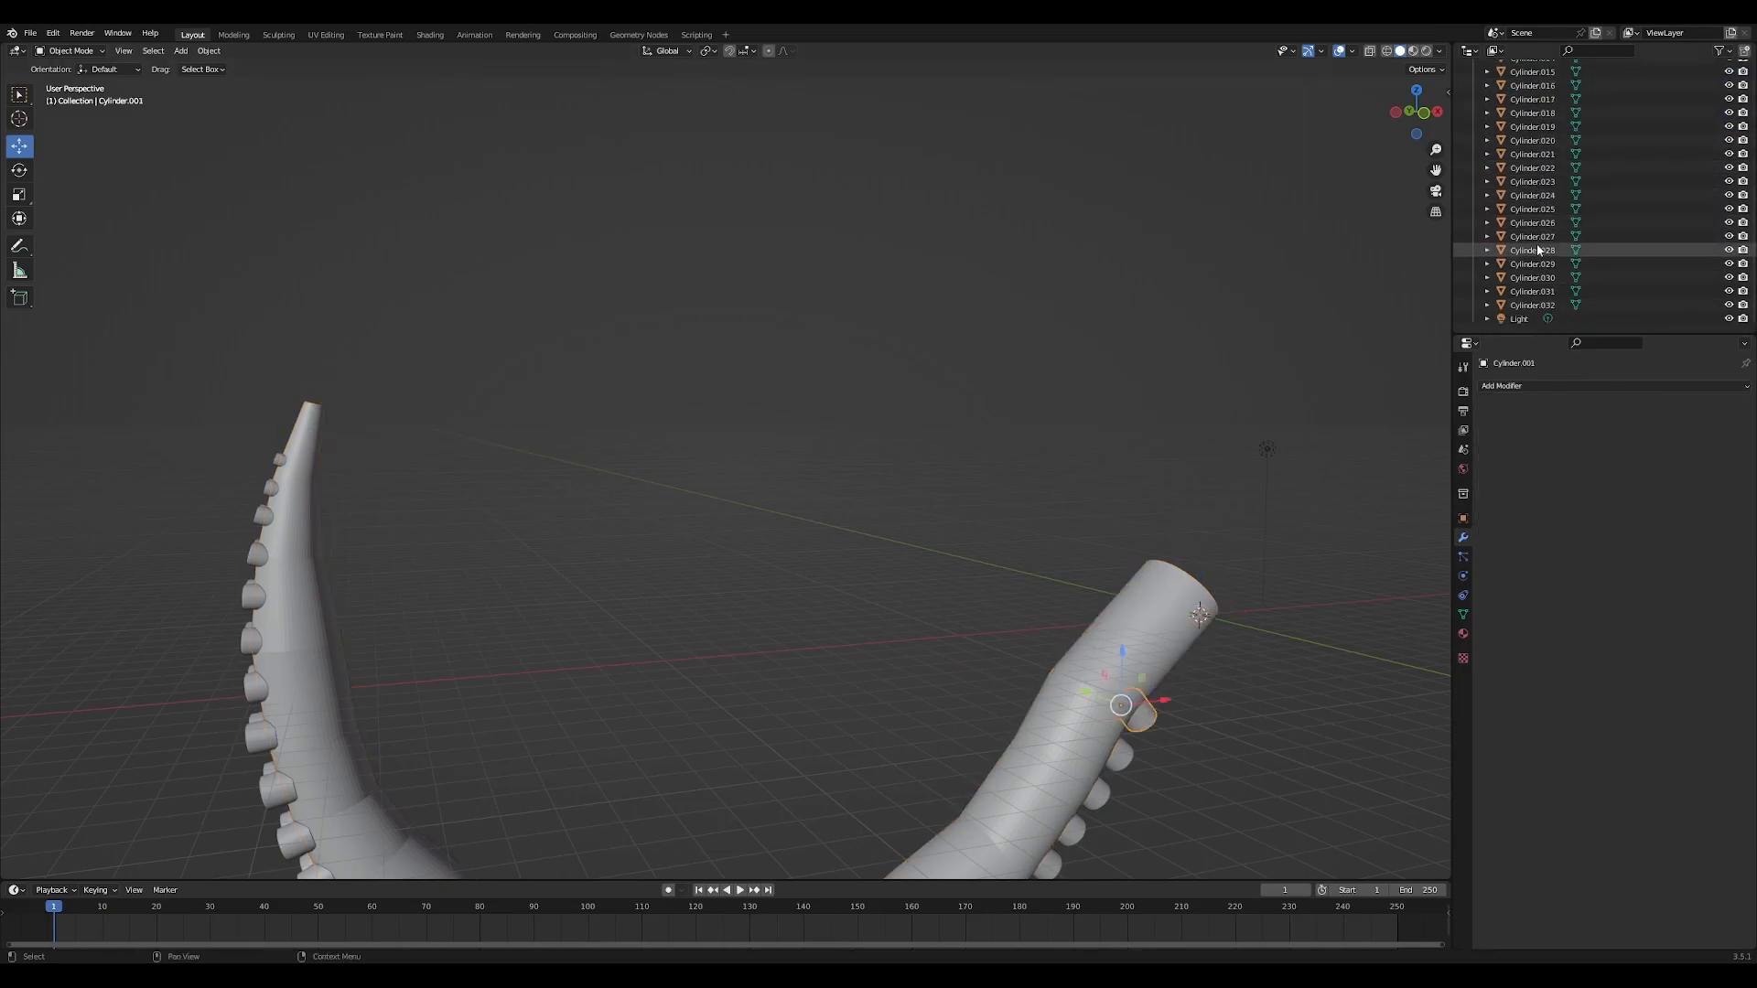
left_click(1533, 305, "shift")
middle_click_drag(1104, 639, 1211, 531)
right_click(1211, 529)
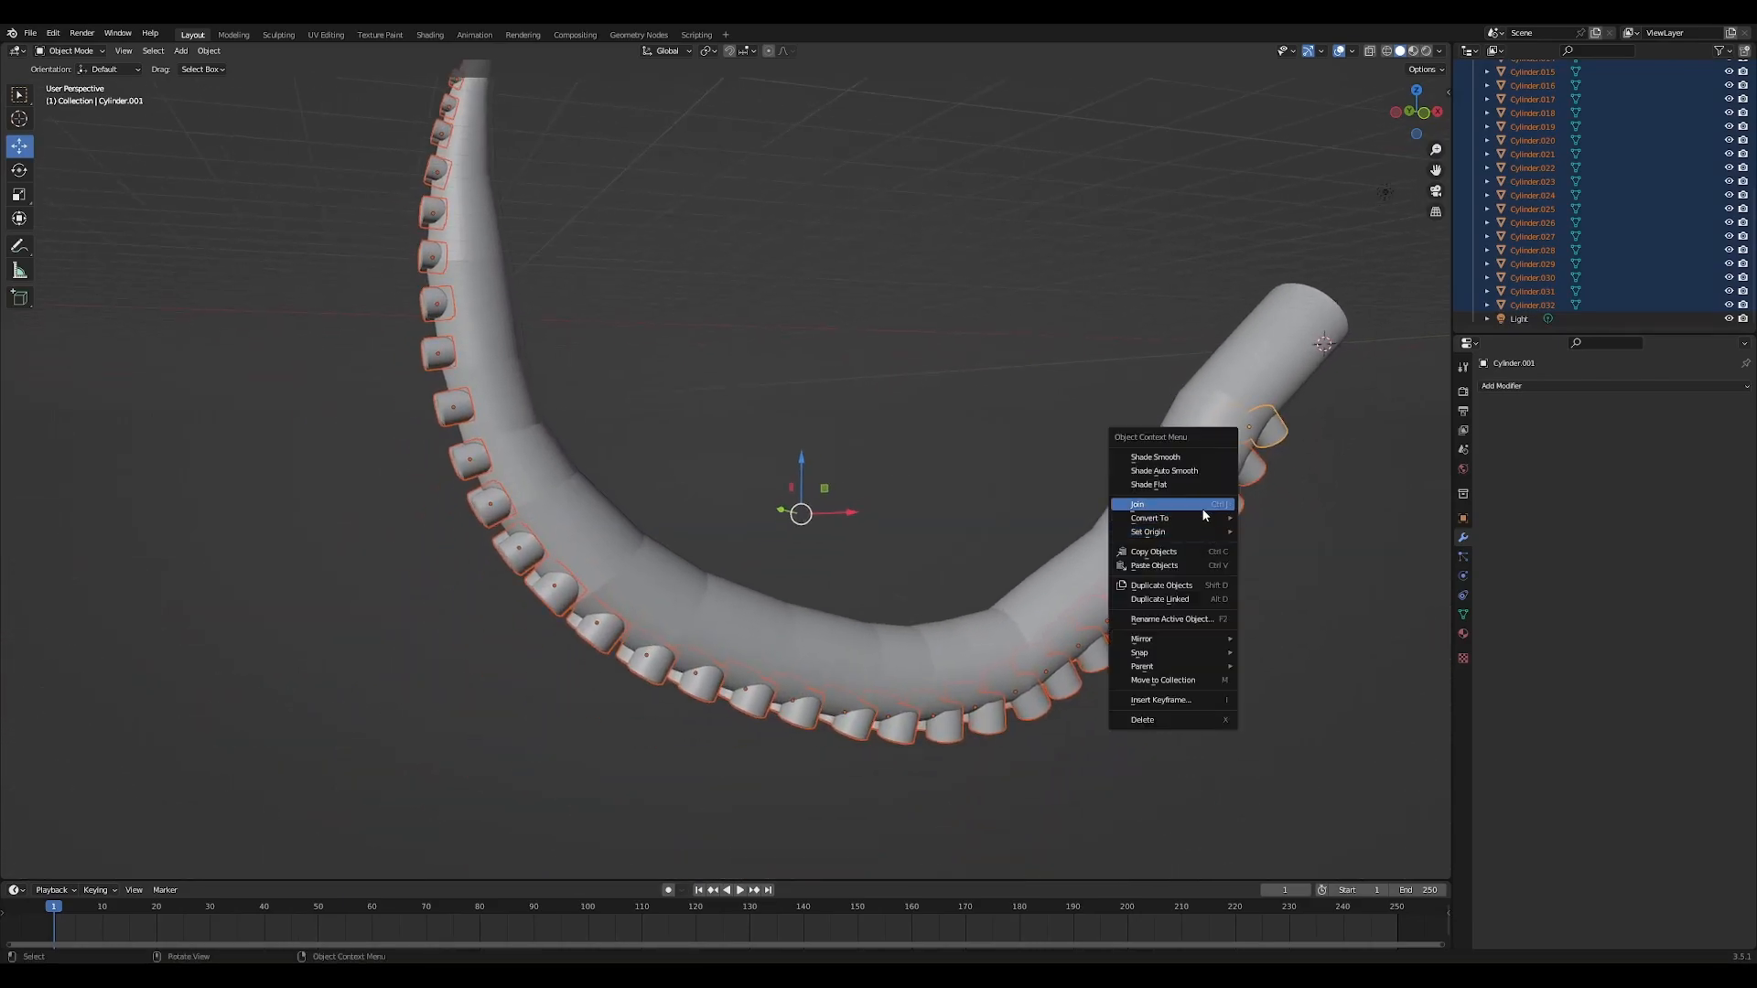
left_click(1199, 503)
Add a Union Boolean modifier to the tube with the joined cylinders as its object, and hide Cylinder.001 in the viewport
middle_click_drag(1202, 511, 1186, 650)
scroll(1206, 639, "down", 2)
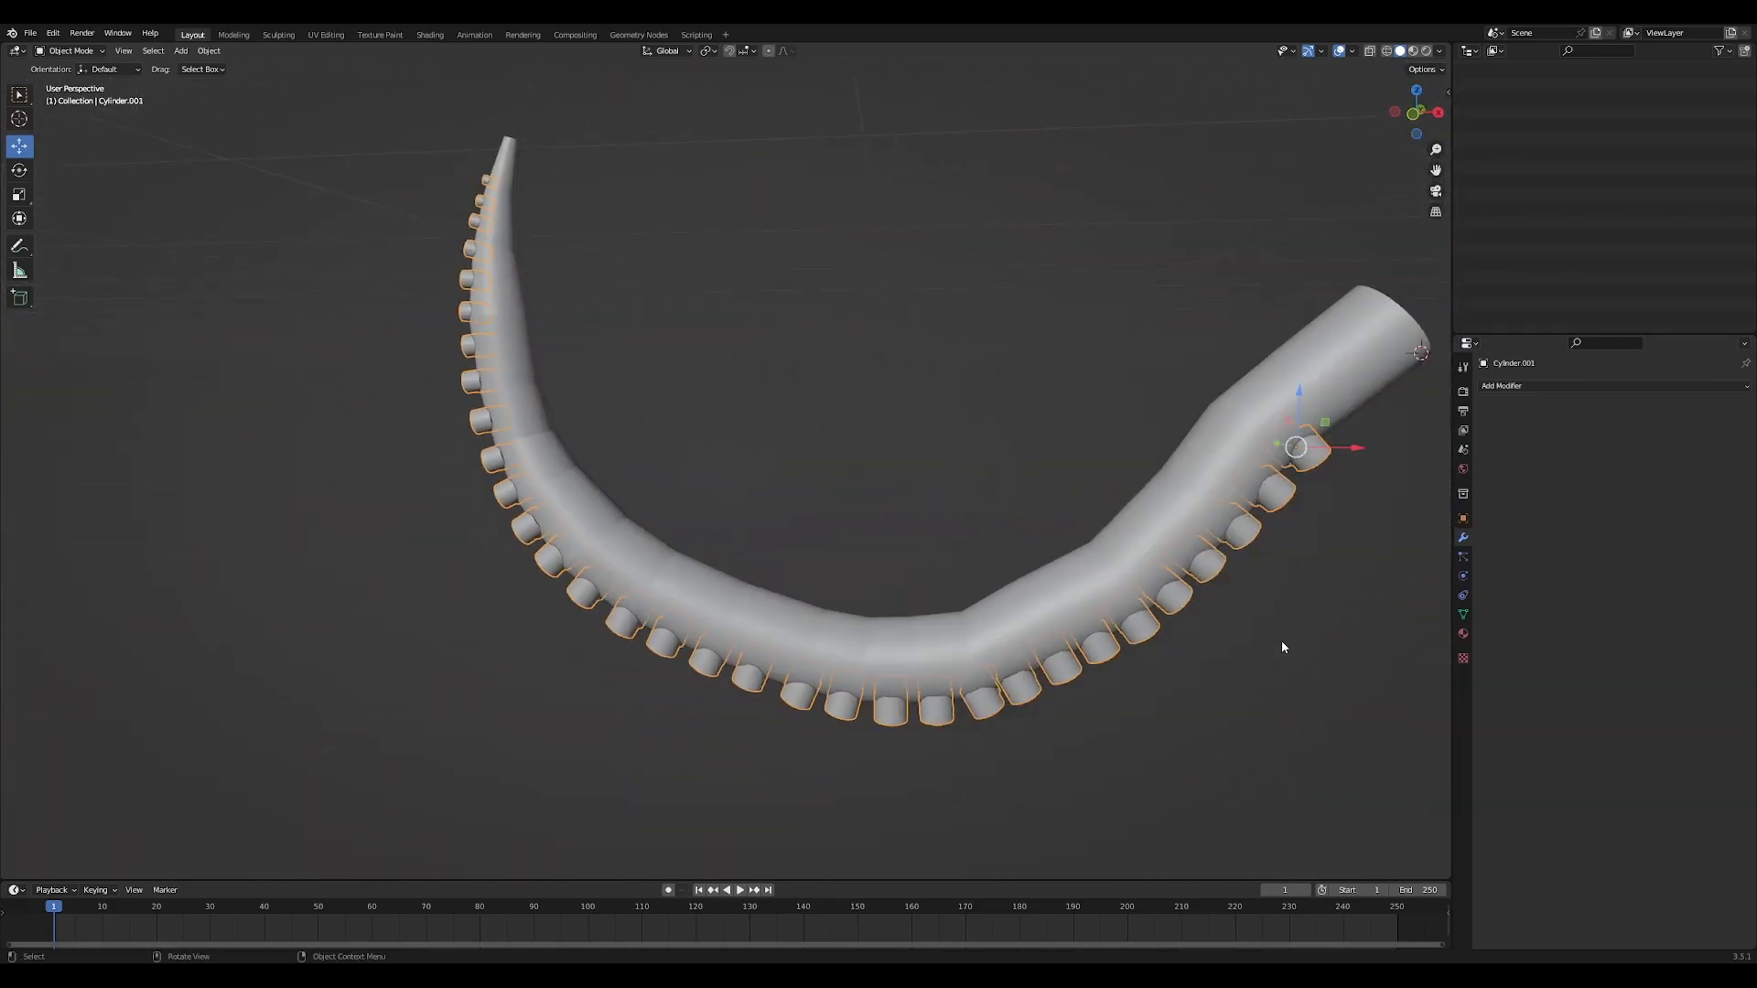
left_click(1224, 469)
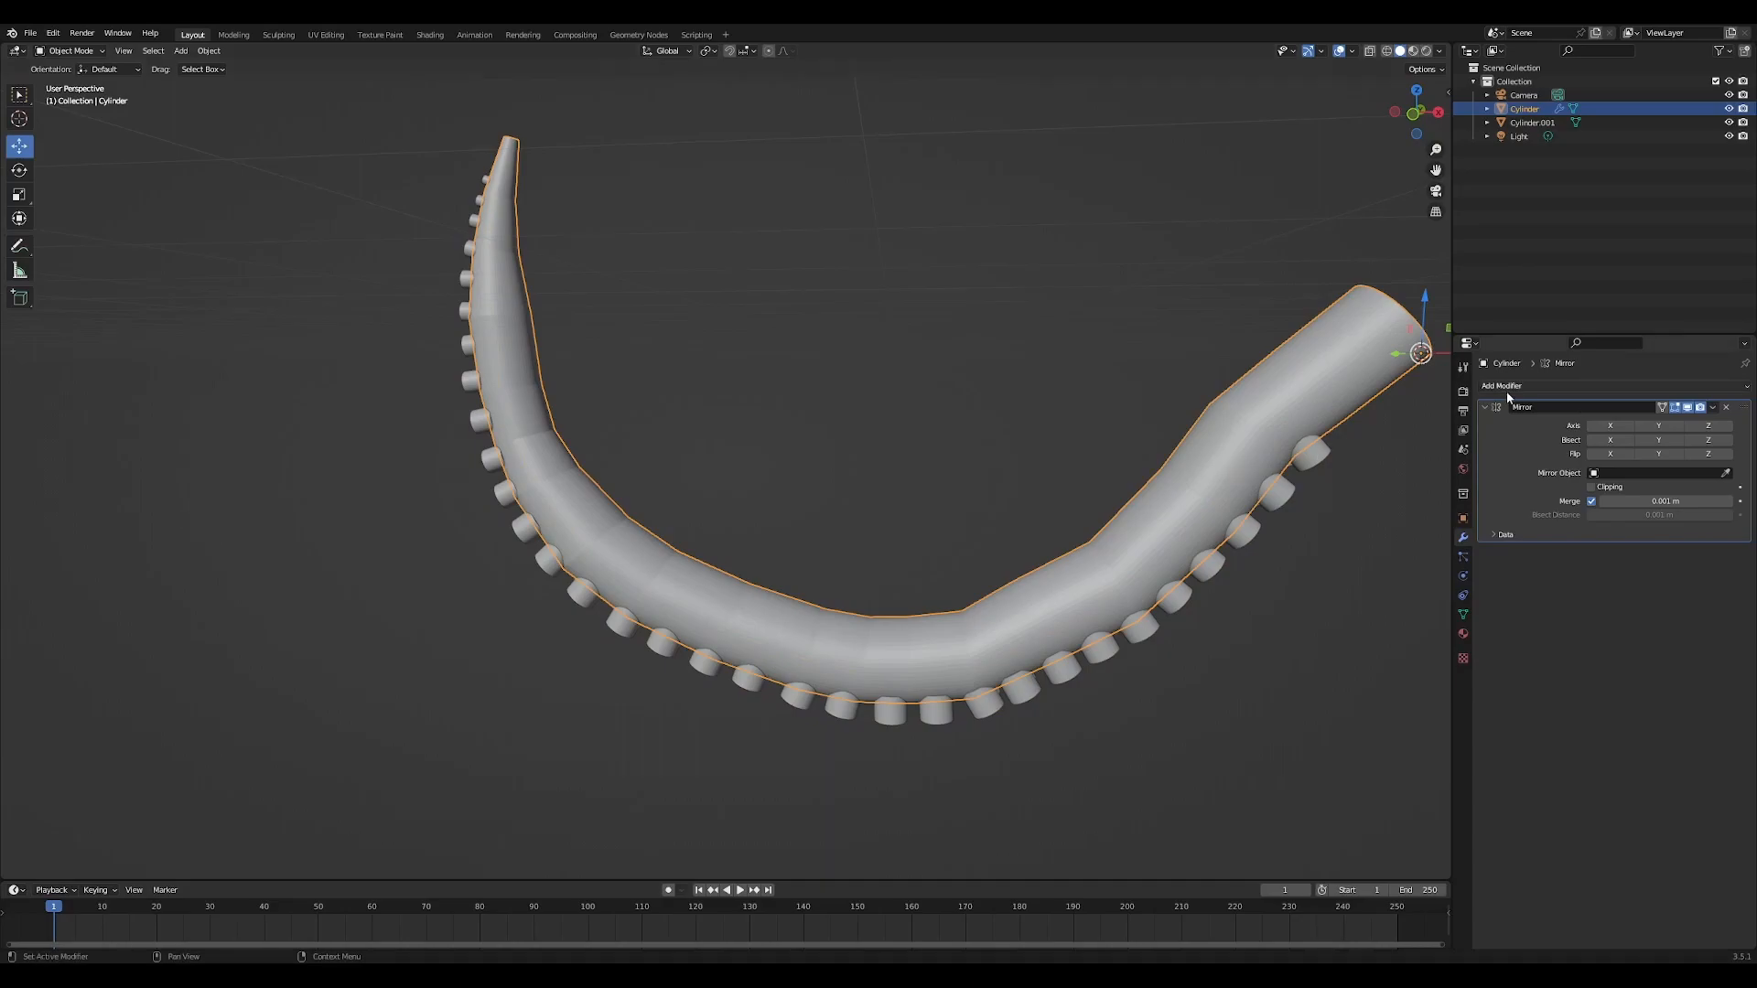
left_click(1539, 388)
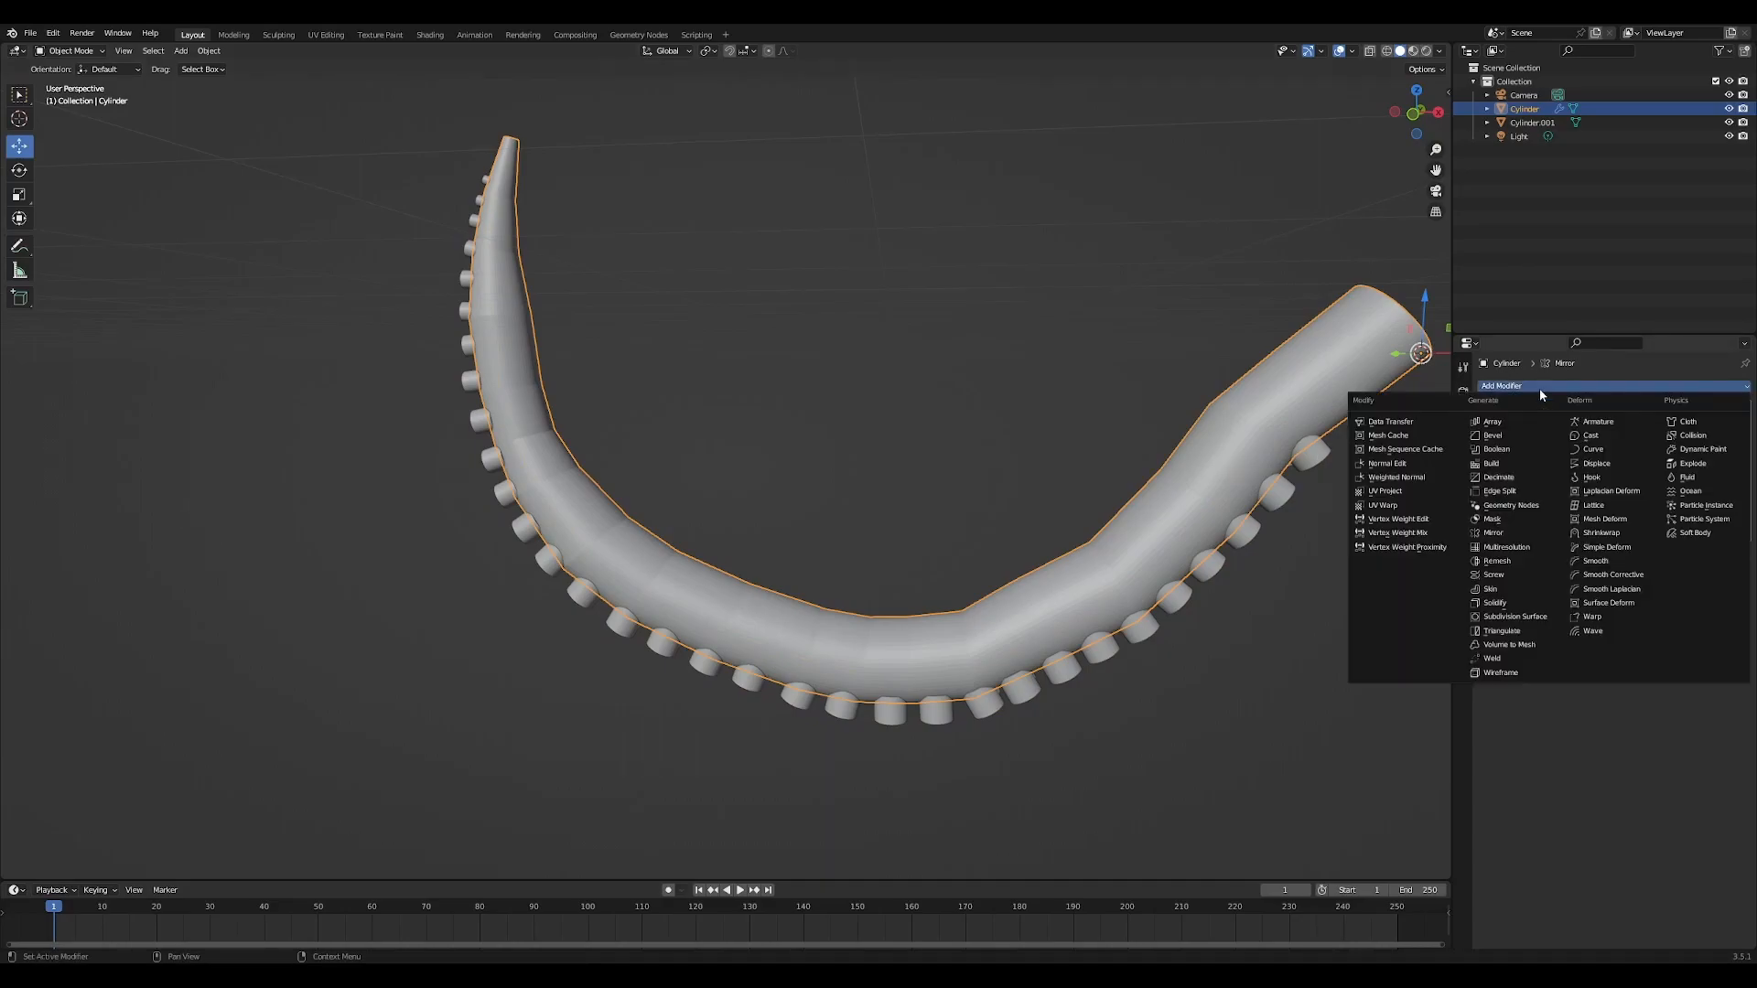
left_click(1526, 451)
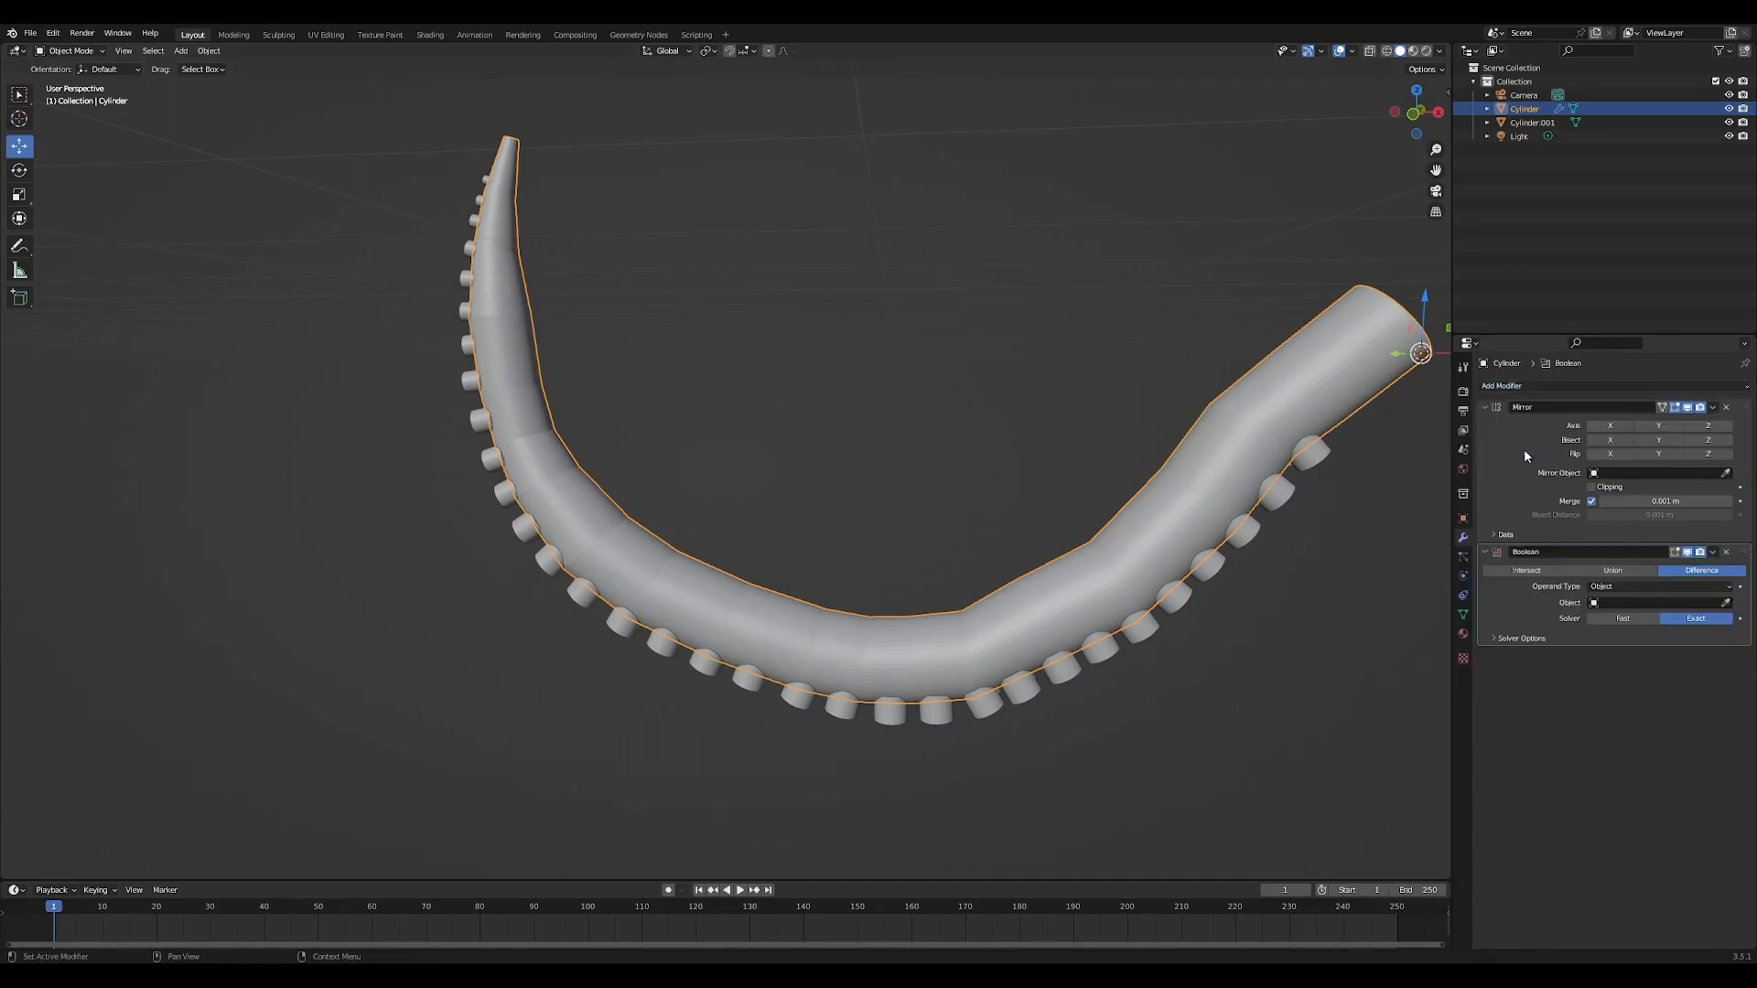
left_click(1615, 571)
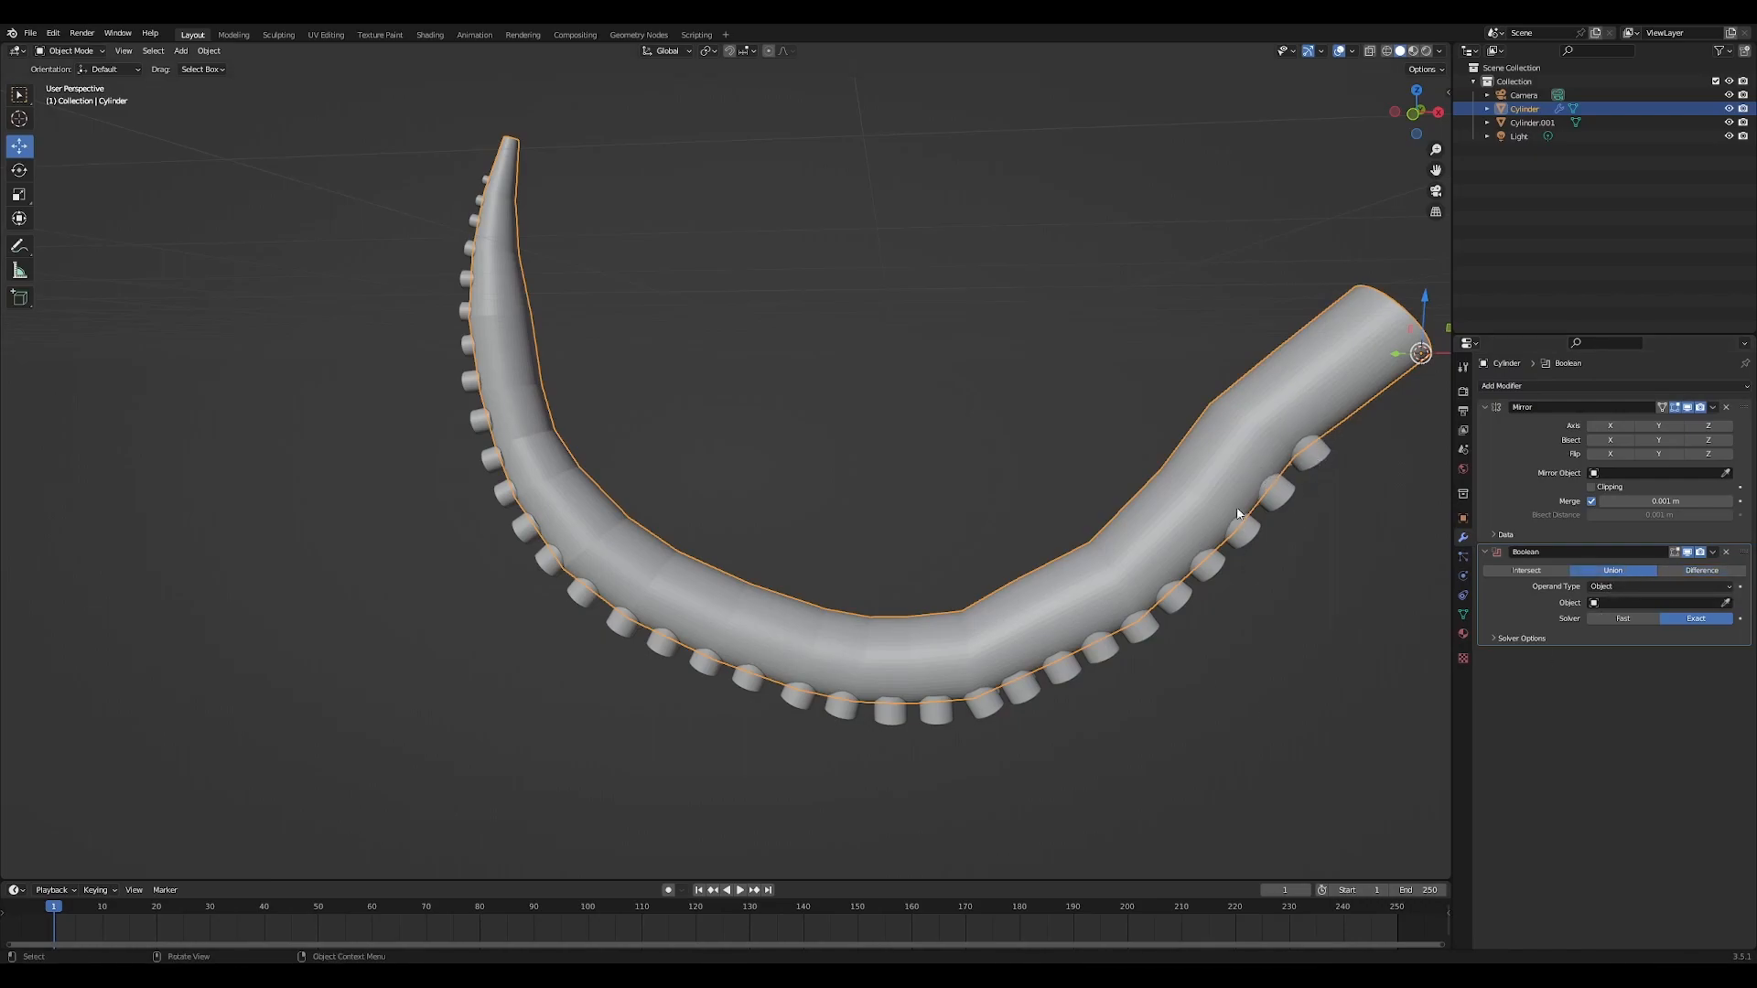
left_click(1726, 603)
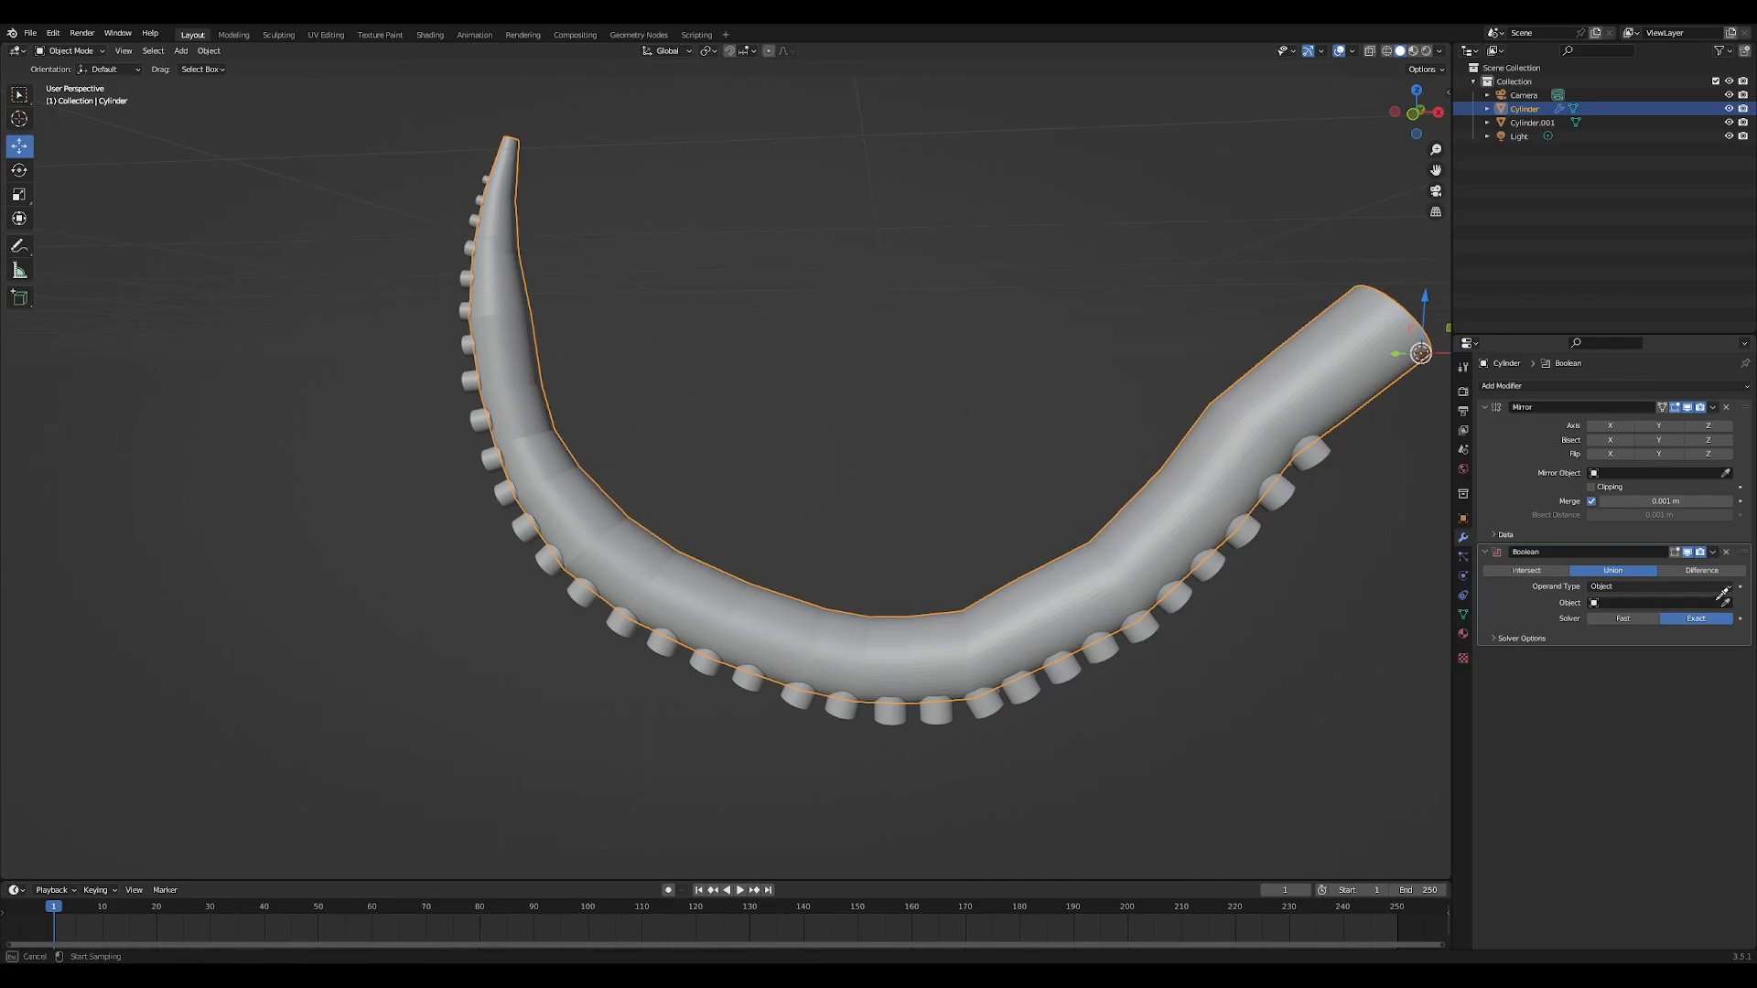
left_click(1280, 503)
middle_click_drag(1333, 604, 1289, 713)
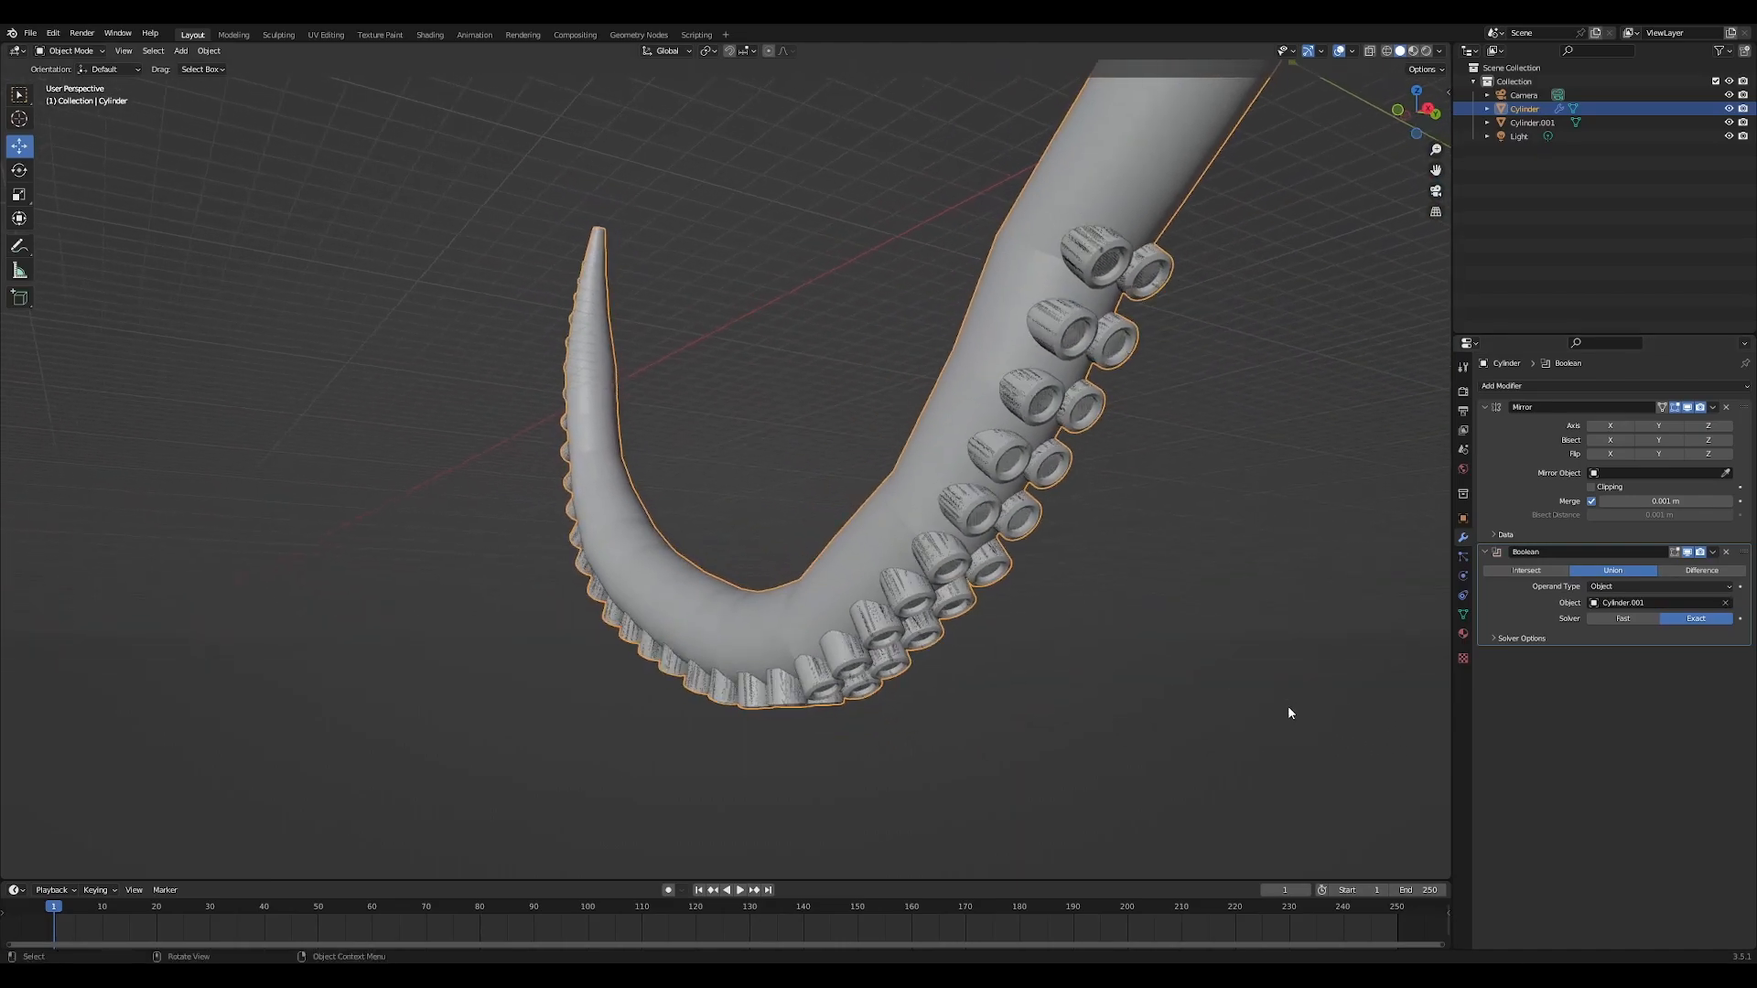
left_click(1730, 122)
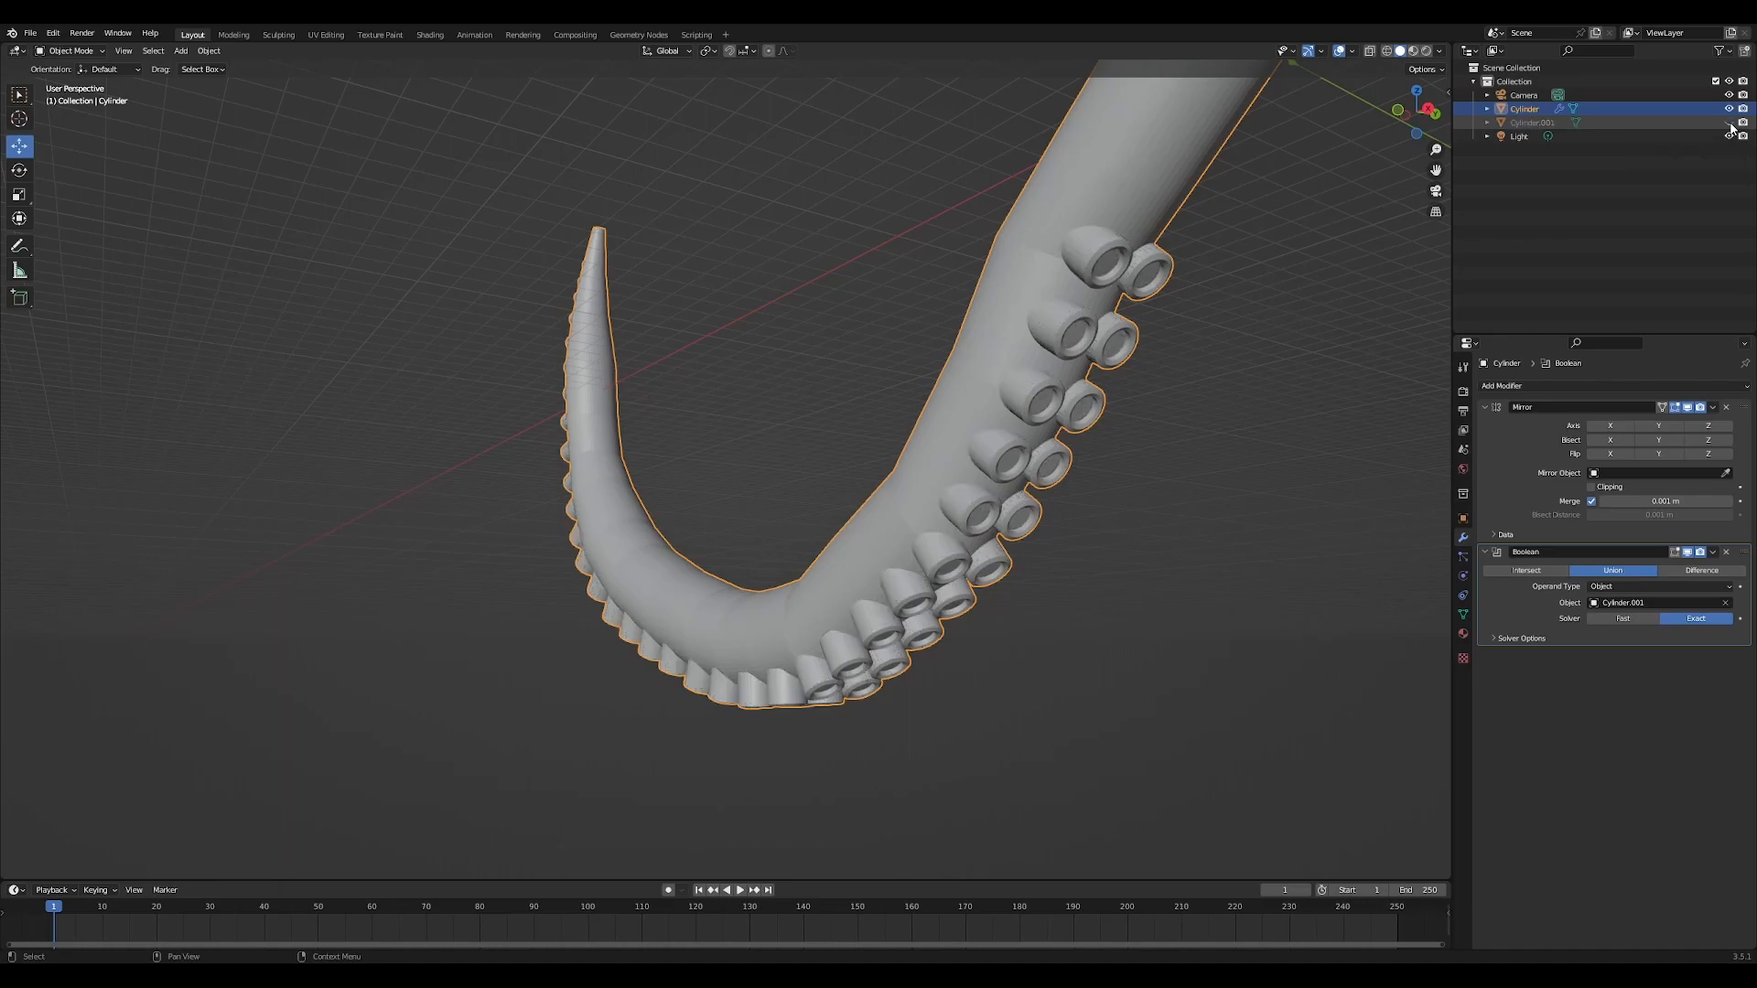
Add a Catmull-Clark Subdivision Surface modifier to the tube and set its viewport level to 2
middle_click_drag(1027, 267, 1172, 551)
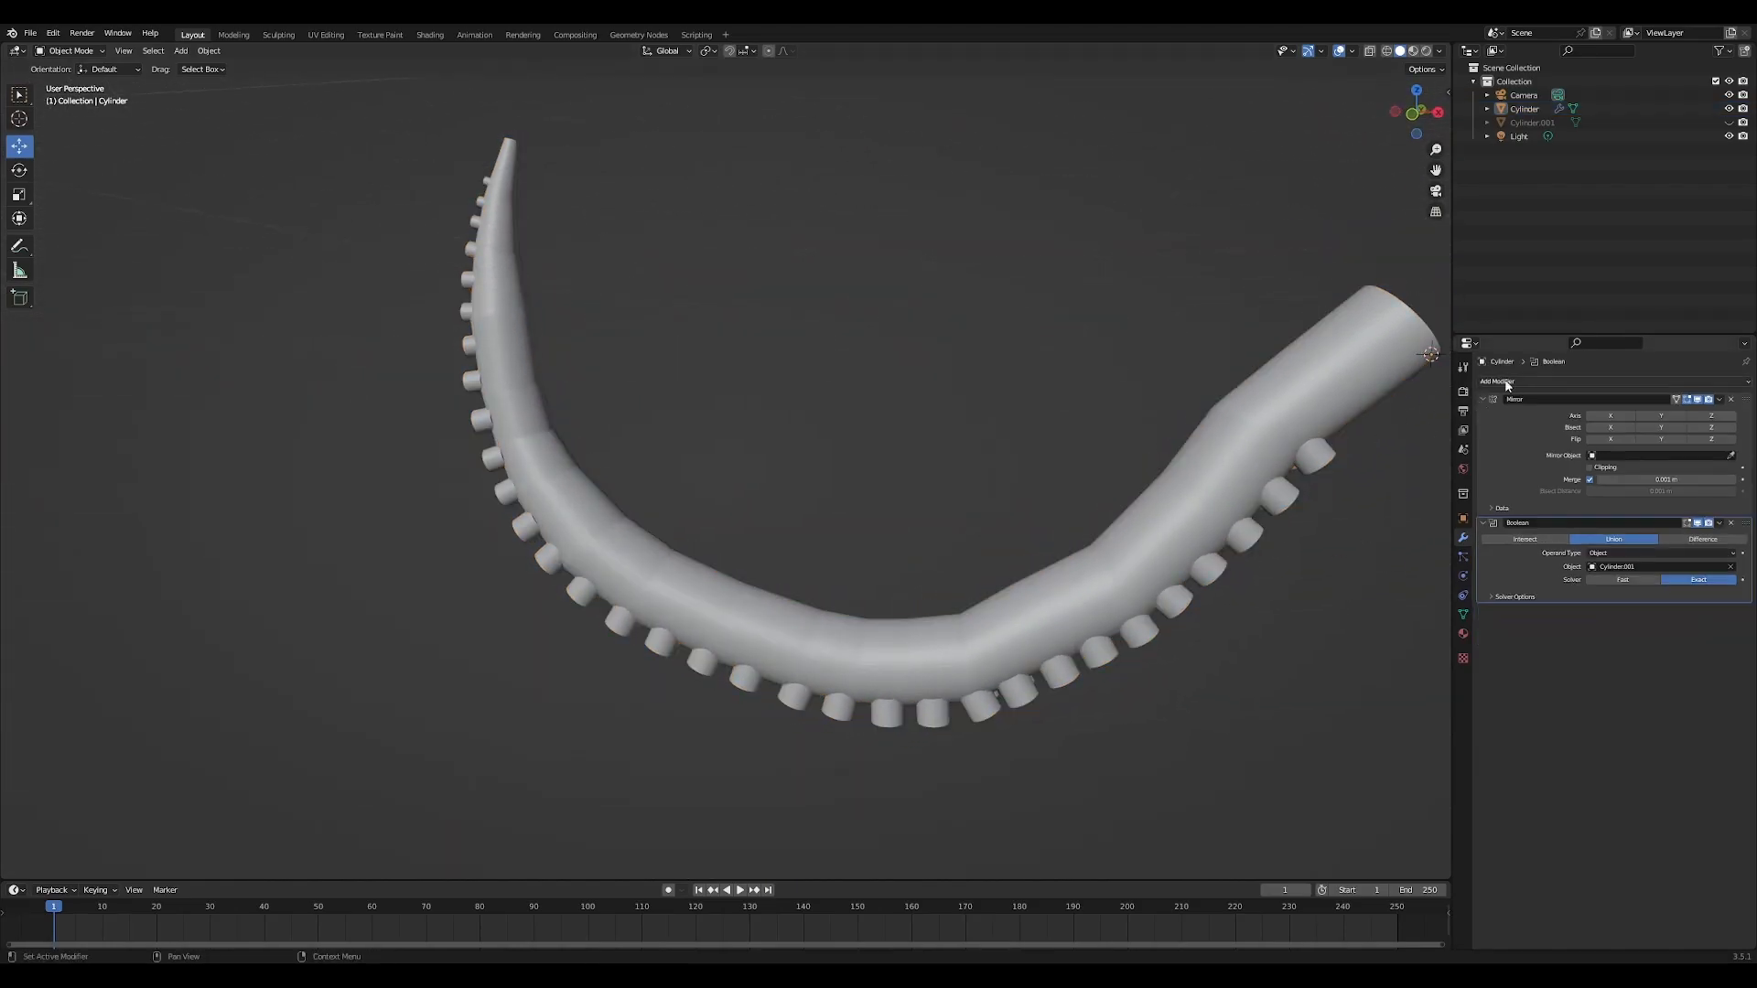
left_click(1515, 382)
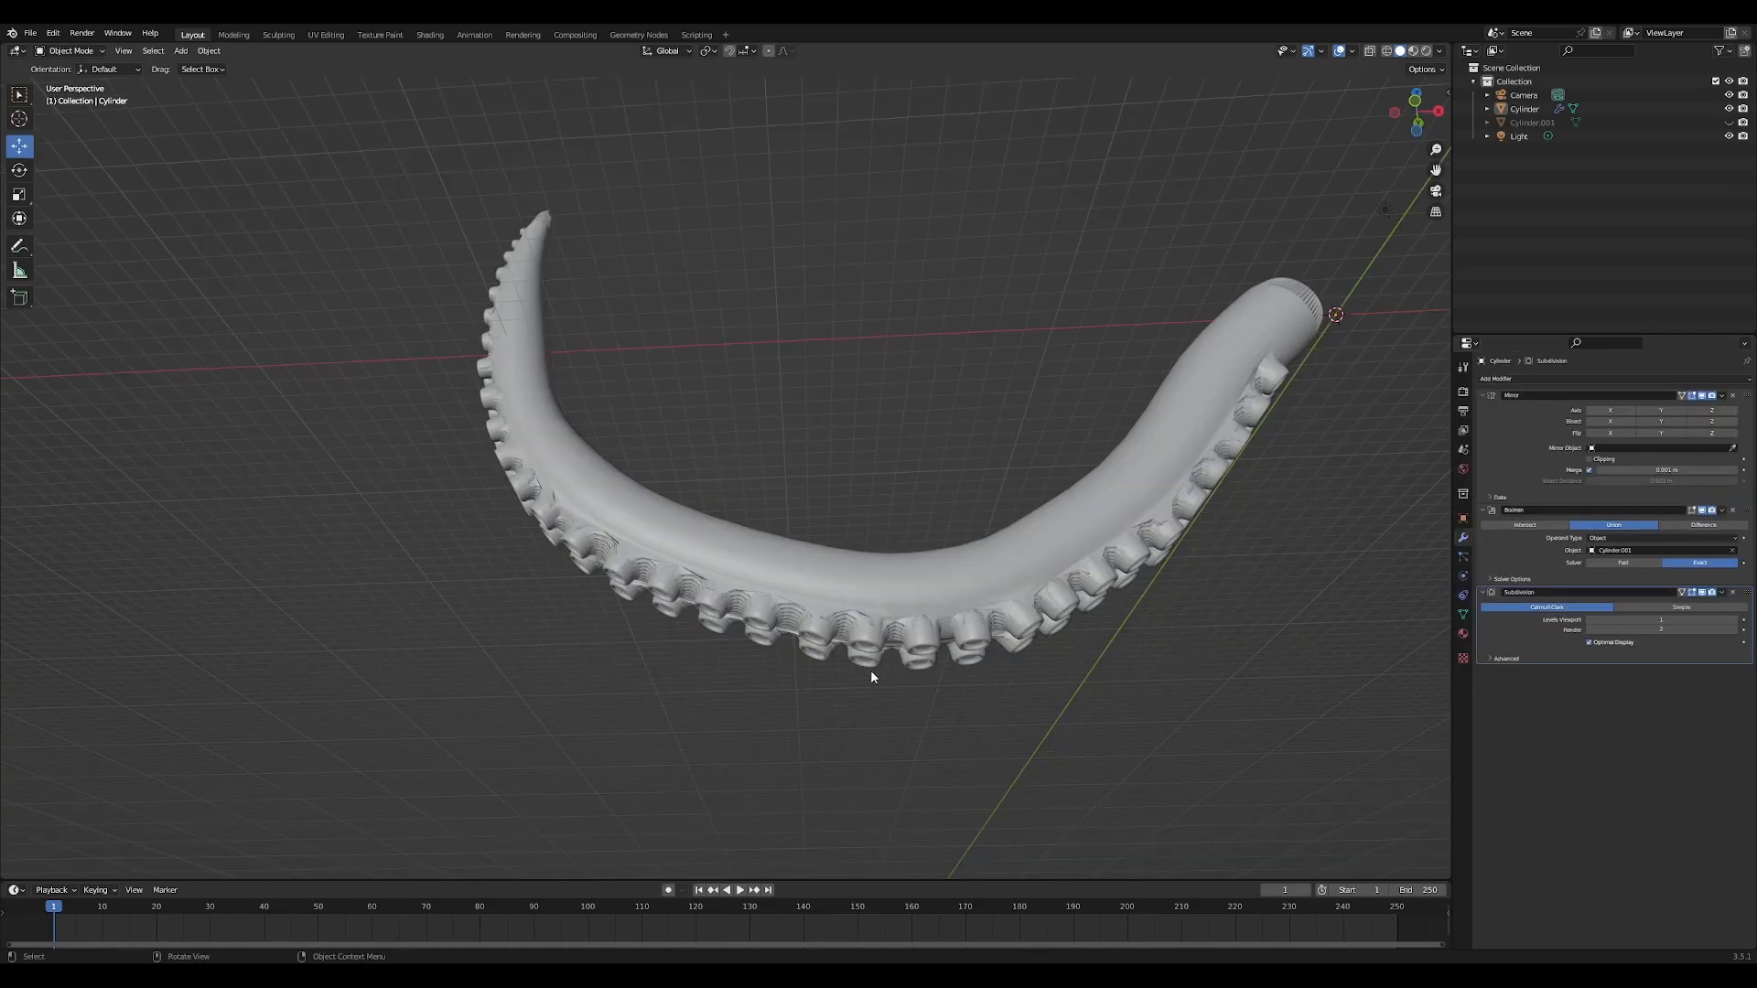
middle_click_drag(834, 685, 965, 530)
scroll(968, 531, "up", 6)
scroll(1070, 567, "down", 4)
middle_click_drag(1070, 572, 933, 642)
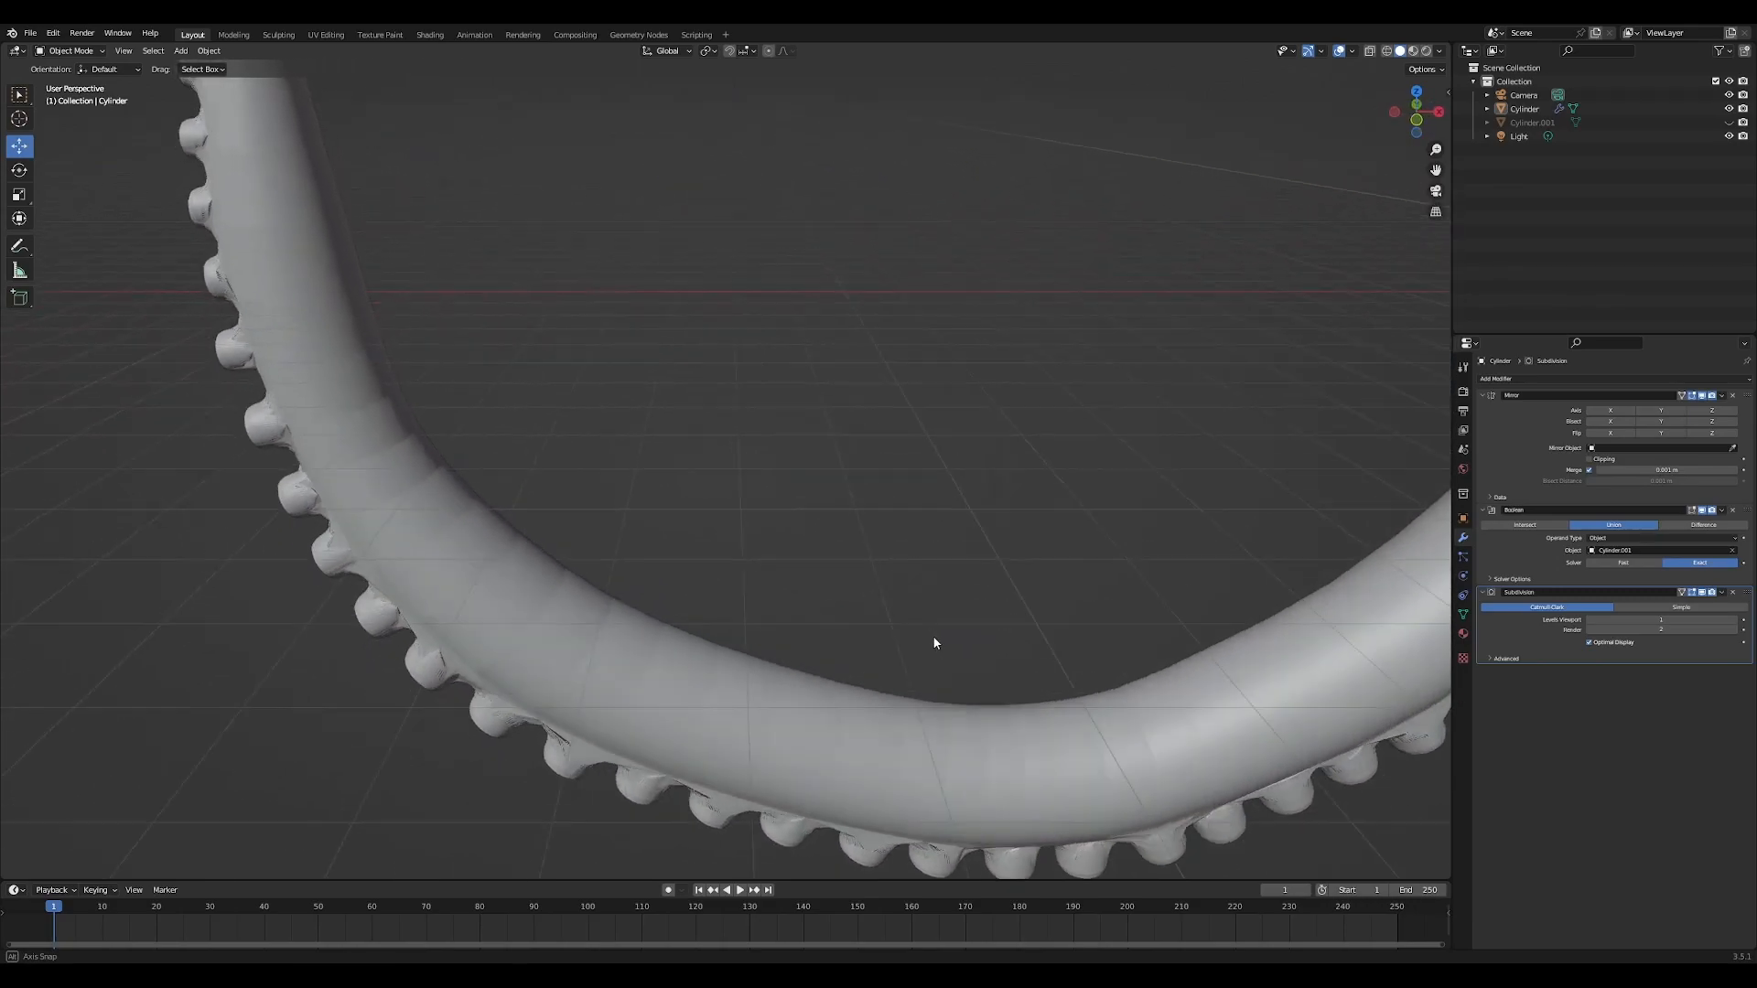
left_click(1738, 625)
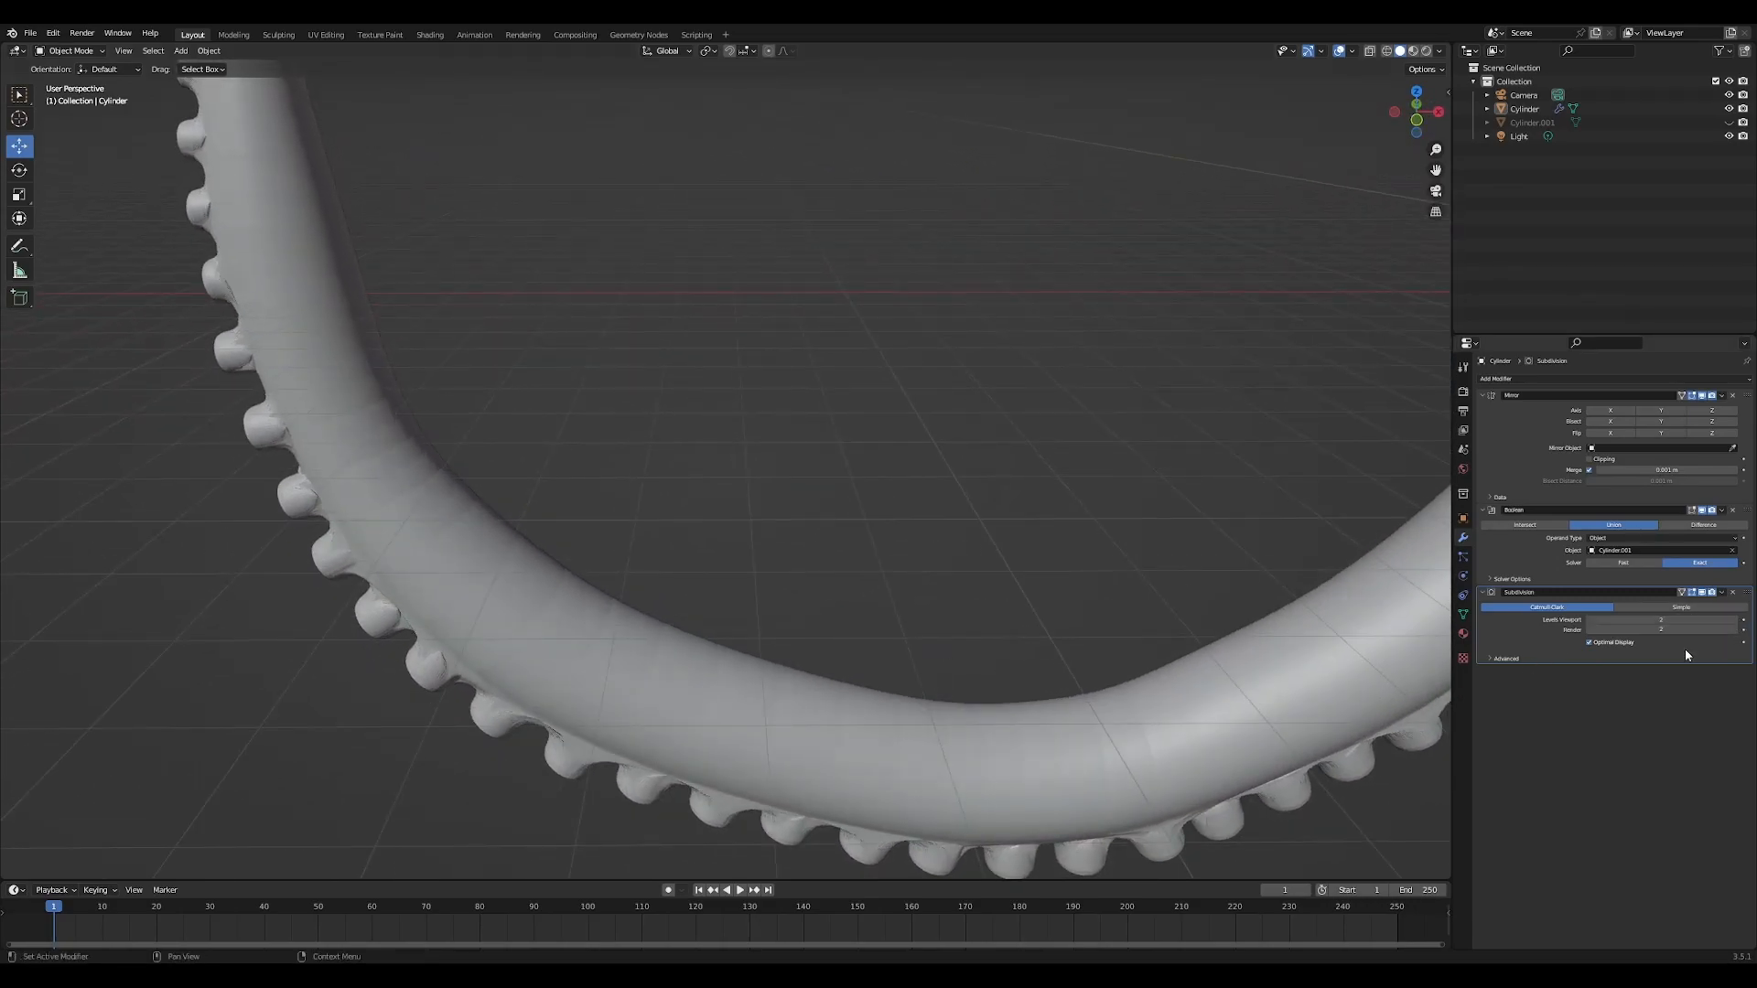
scroll(1057, 736, "down", 3)
Inset the end face of the tube's wide end with 0 m thickness to sharpen its smoothed rim
middle_click_drag(1053, 721, 944, 686)
left_click(1258, 421)
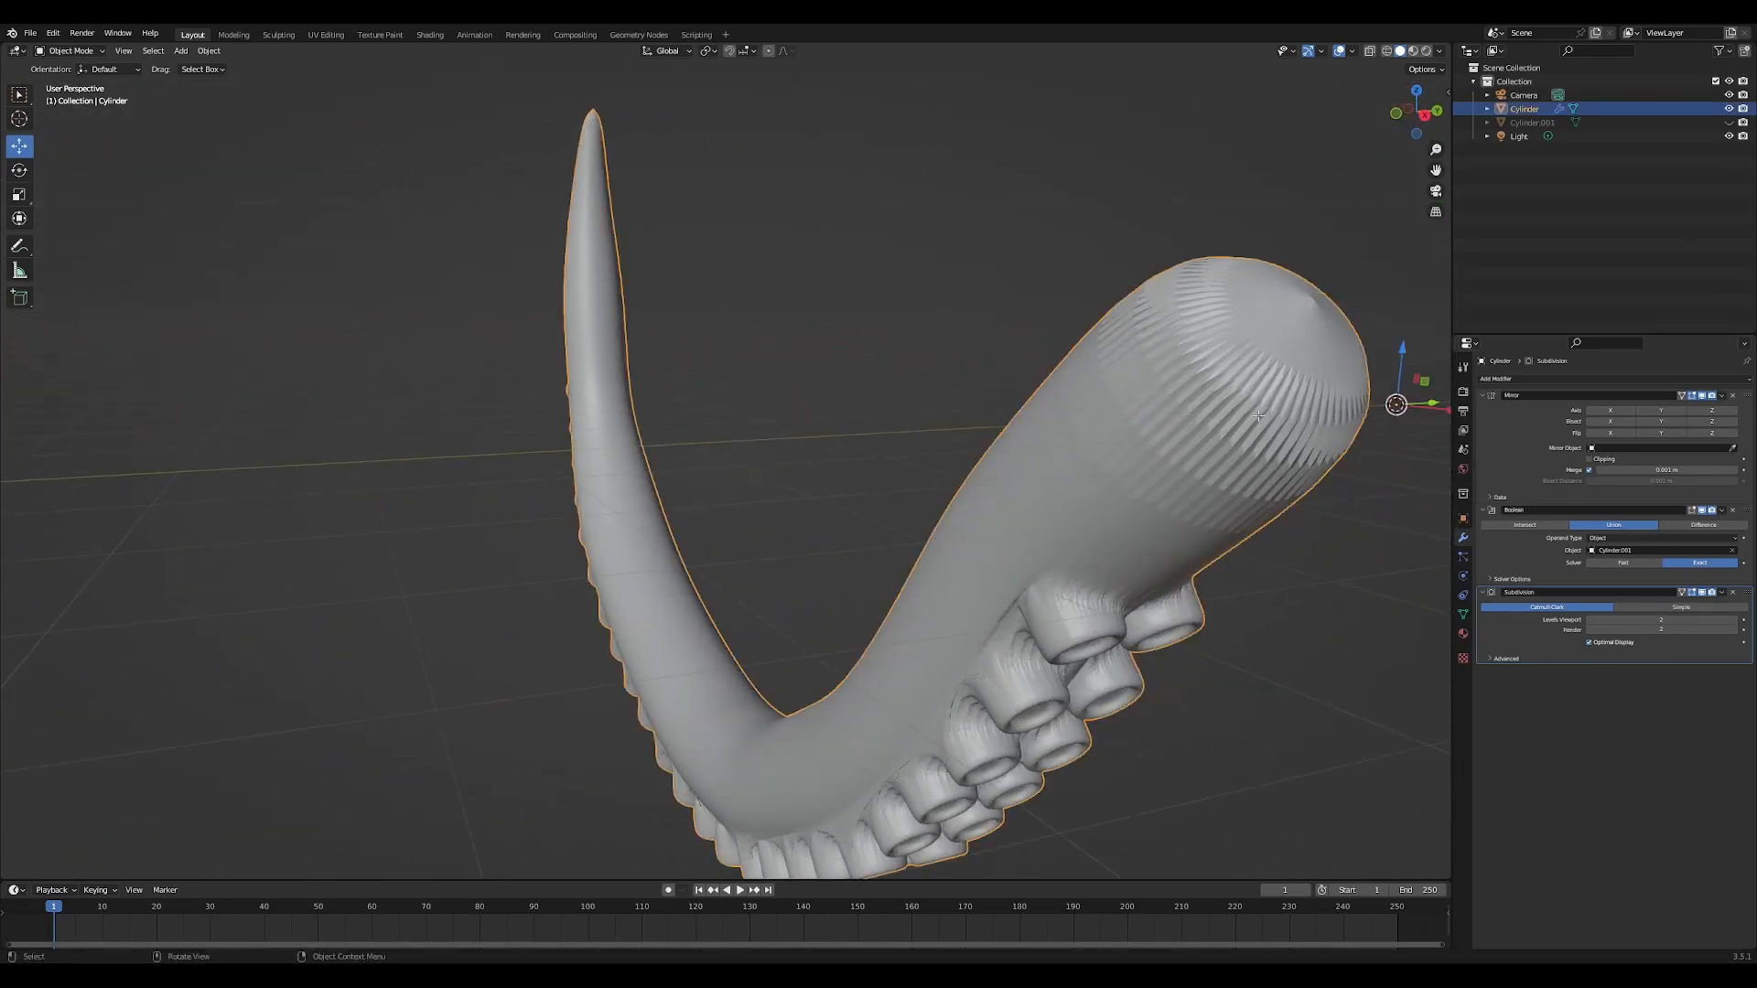
key("Tab")
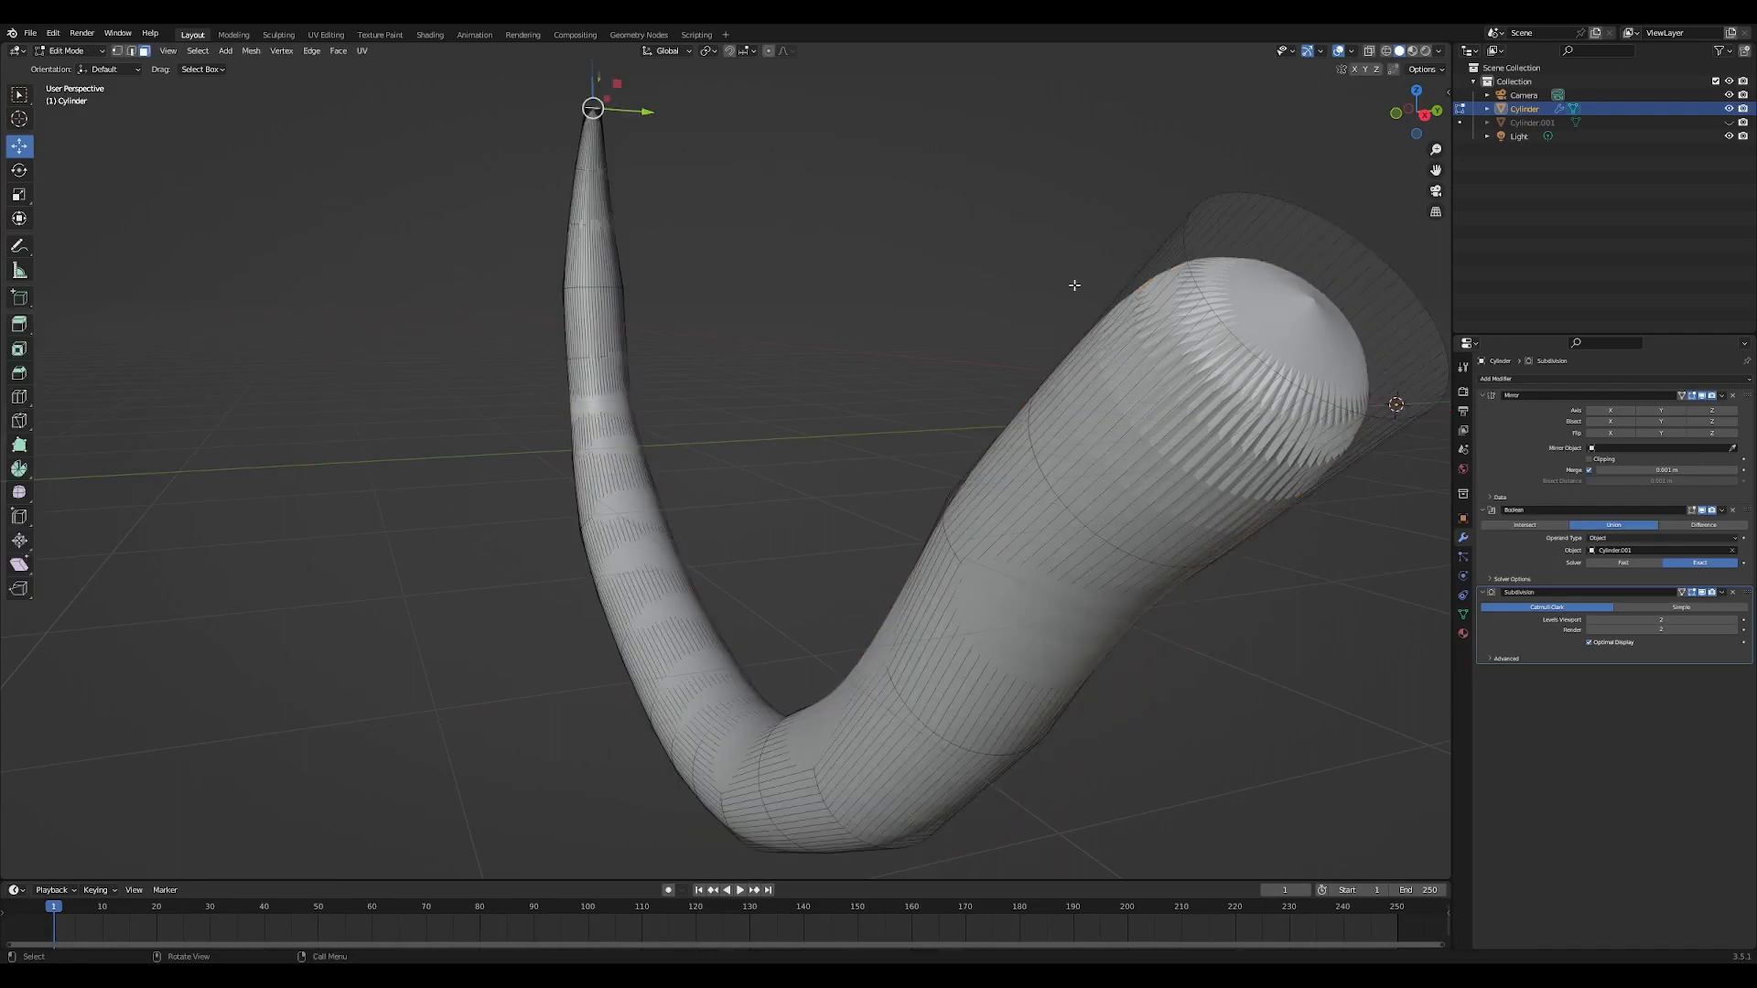
left_click(1297, 322)
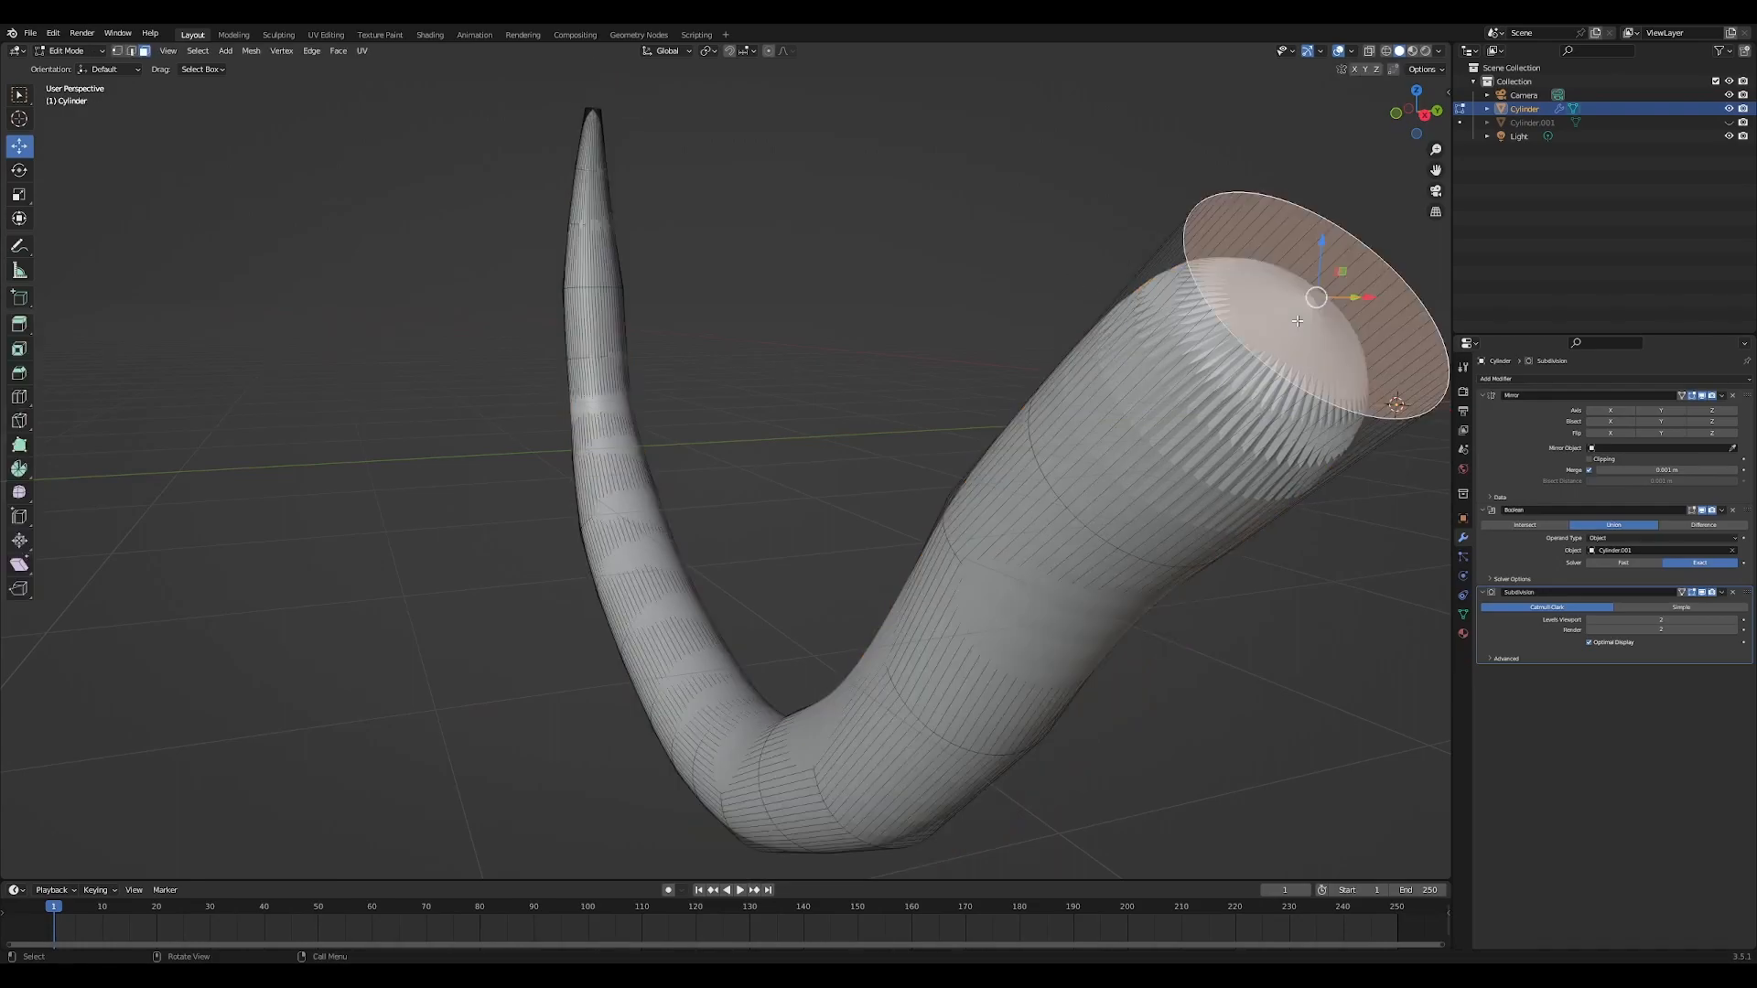
key("i")
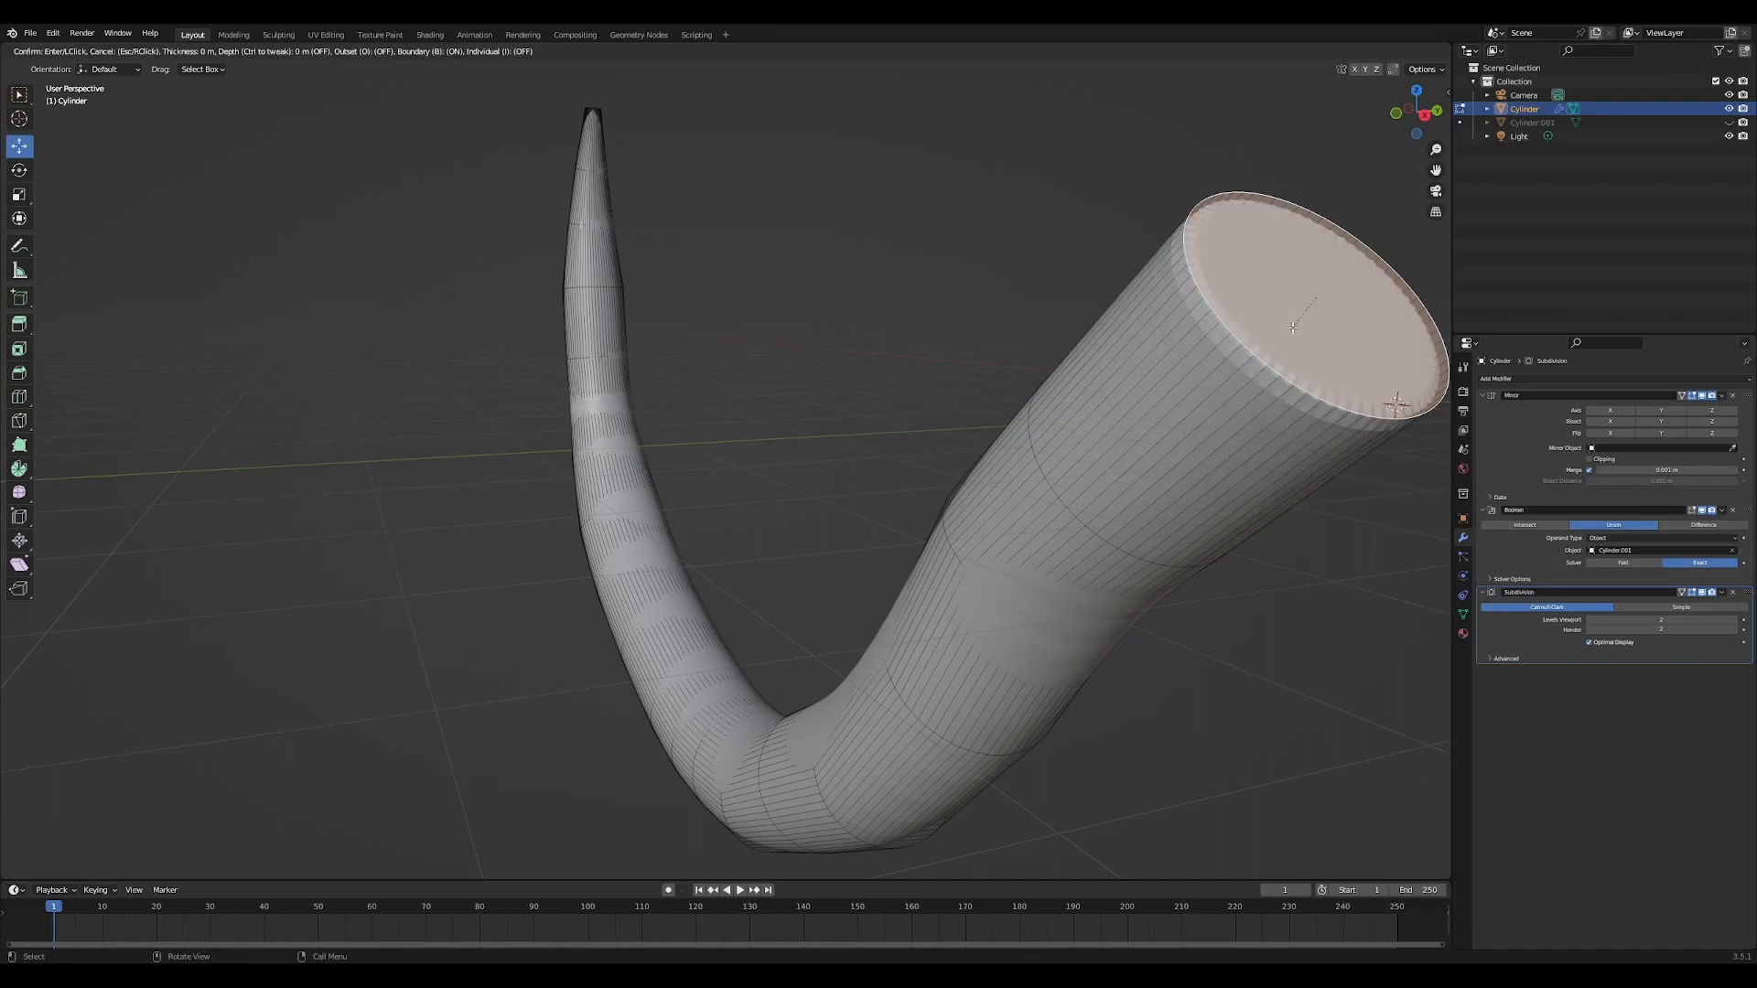
left_click(1292, 328)
middle_click_drag(719, 417, 840, 504)
scroll(750, 473, "up", 1)
middle_click_drag(1190, 533, 1034, 503)
scroll(1228, 616, "down", 2)
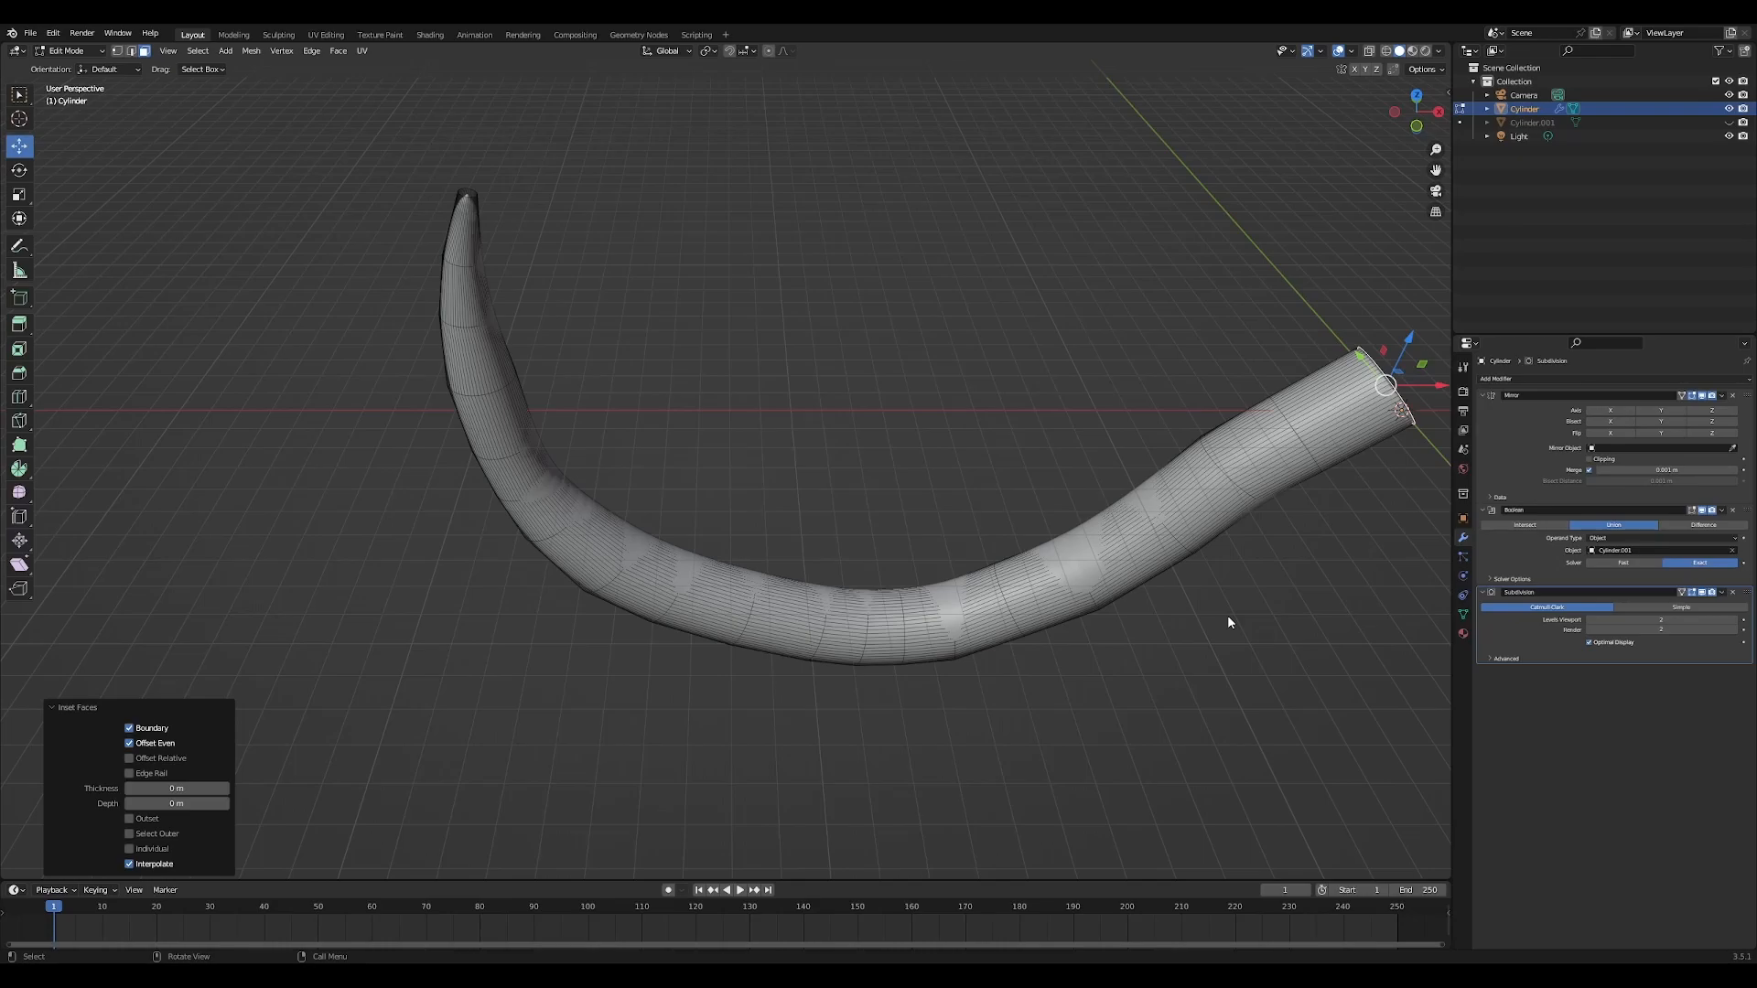
key("Tab")
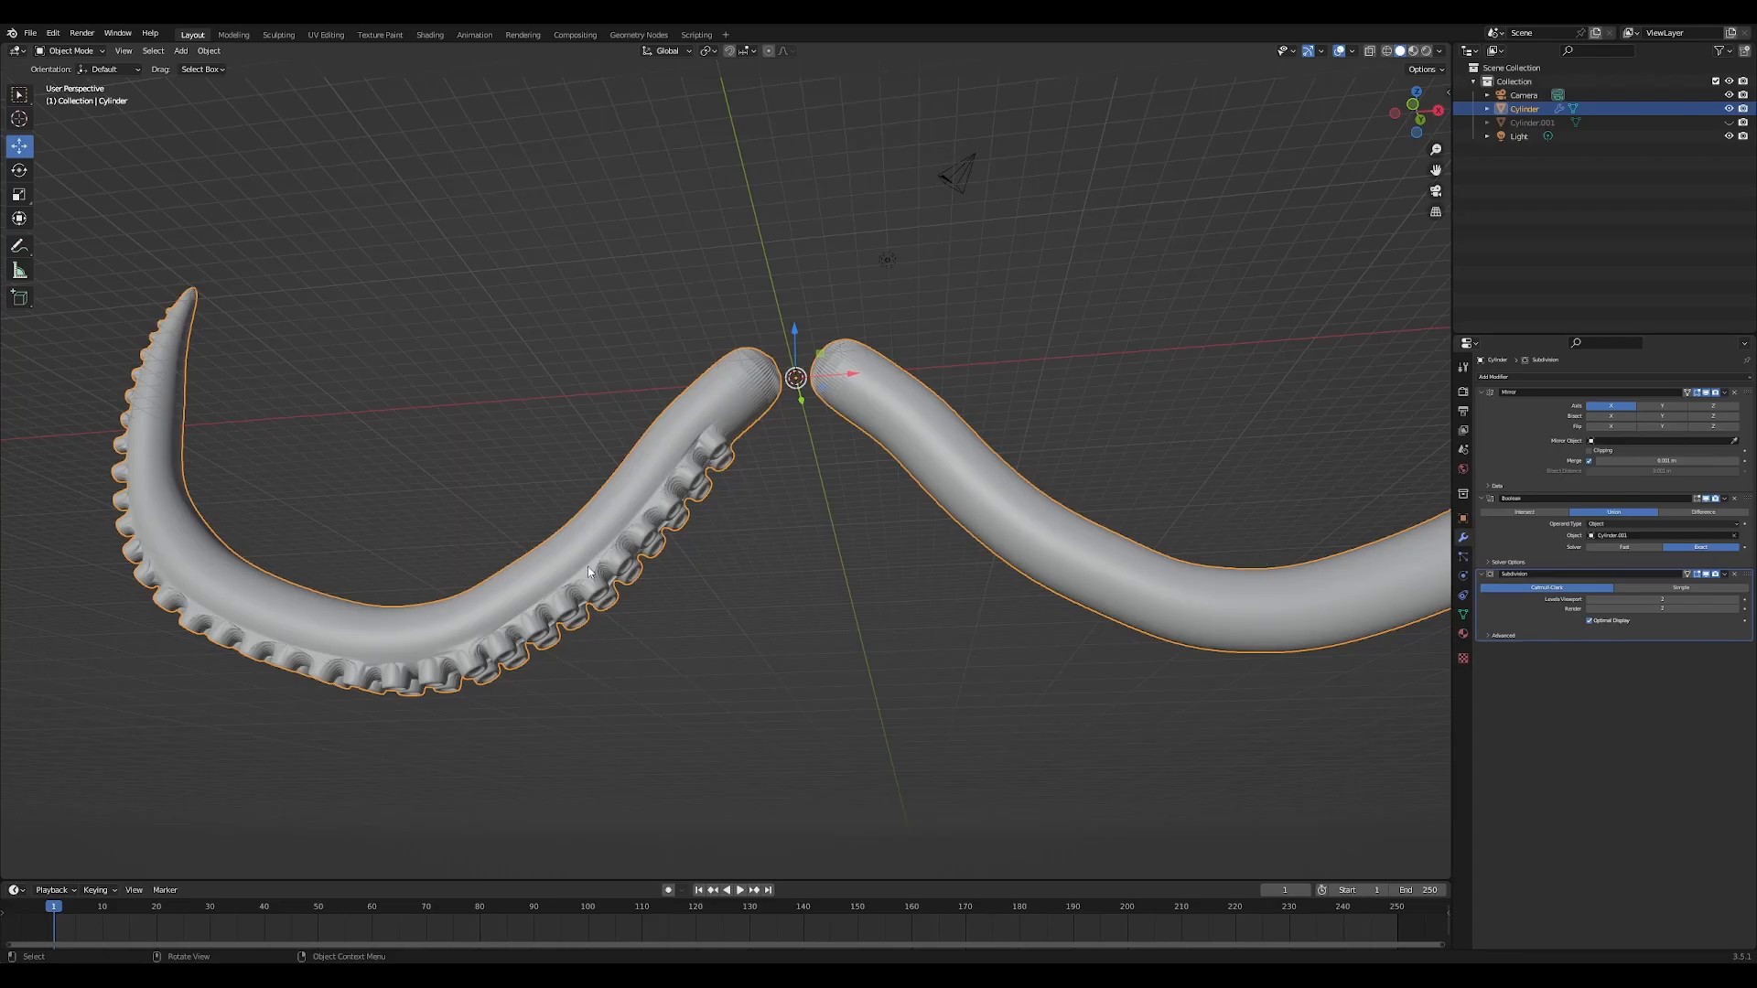
Move the tube's Boolean modifier above its Mirror modifier in the stack
left_click(1523, 531)
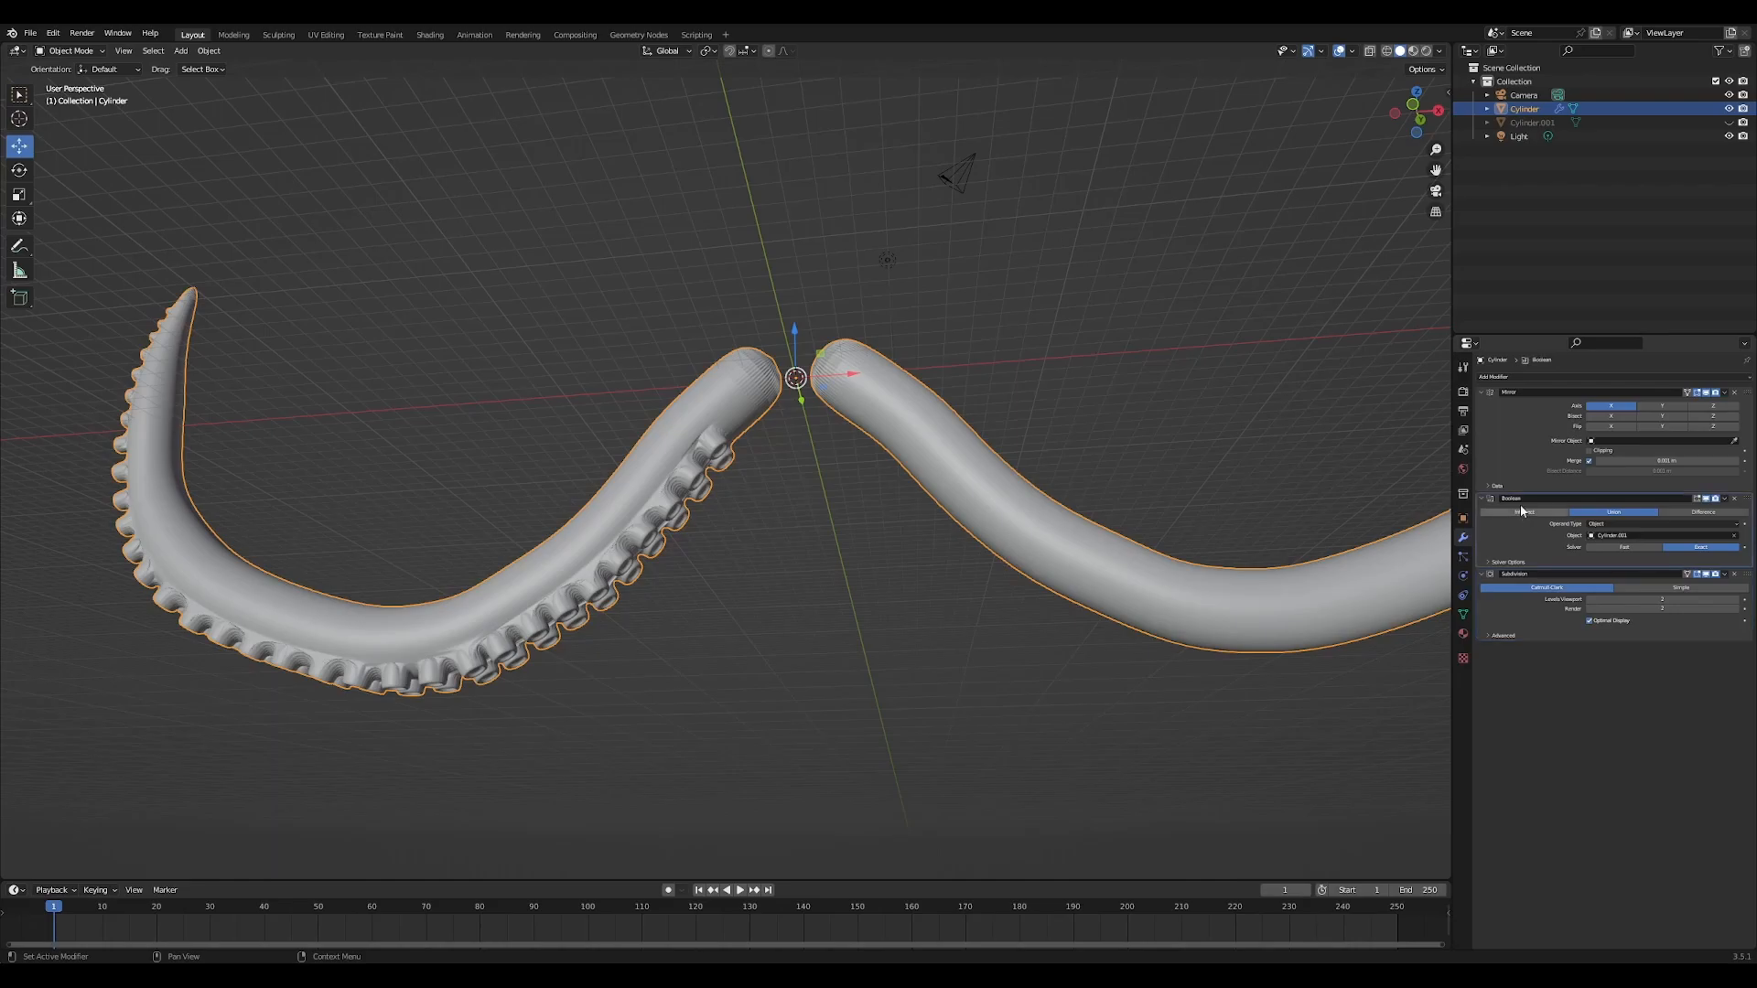
left_click_drag(1743, 498, 1736, 390)
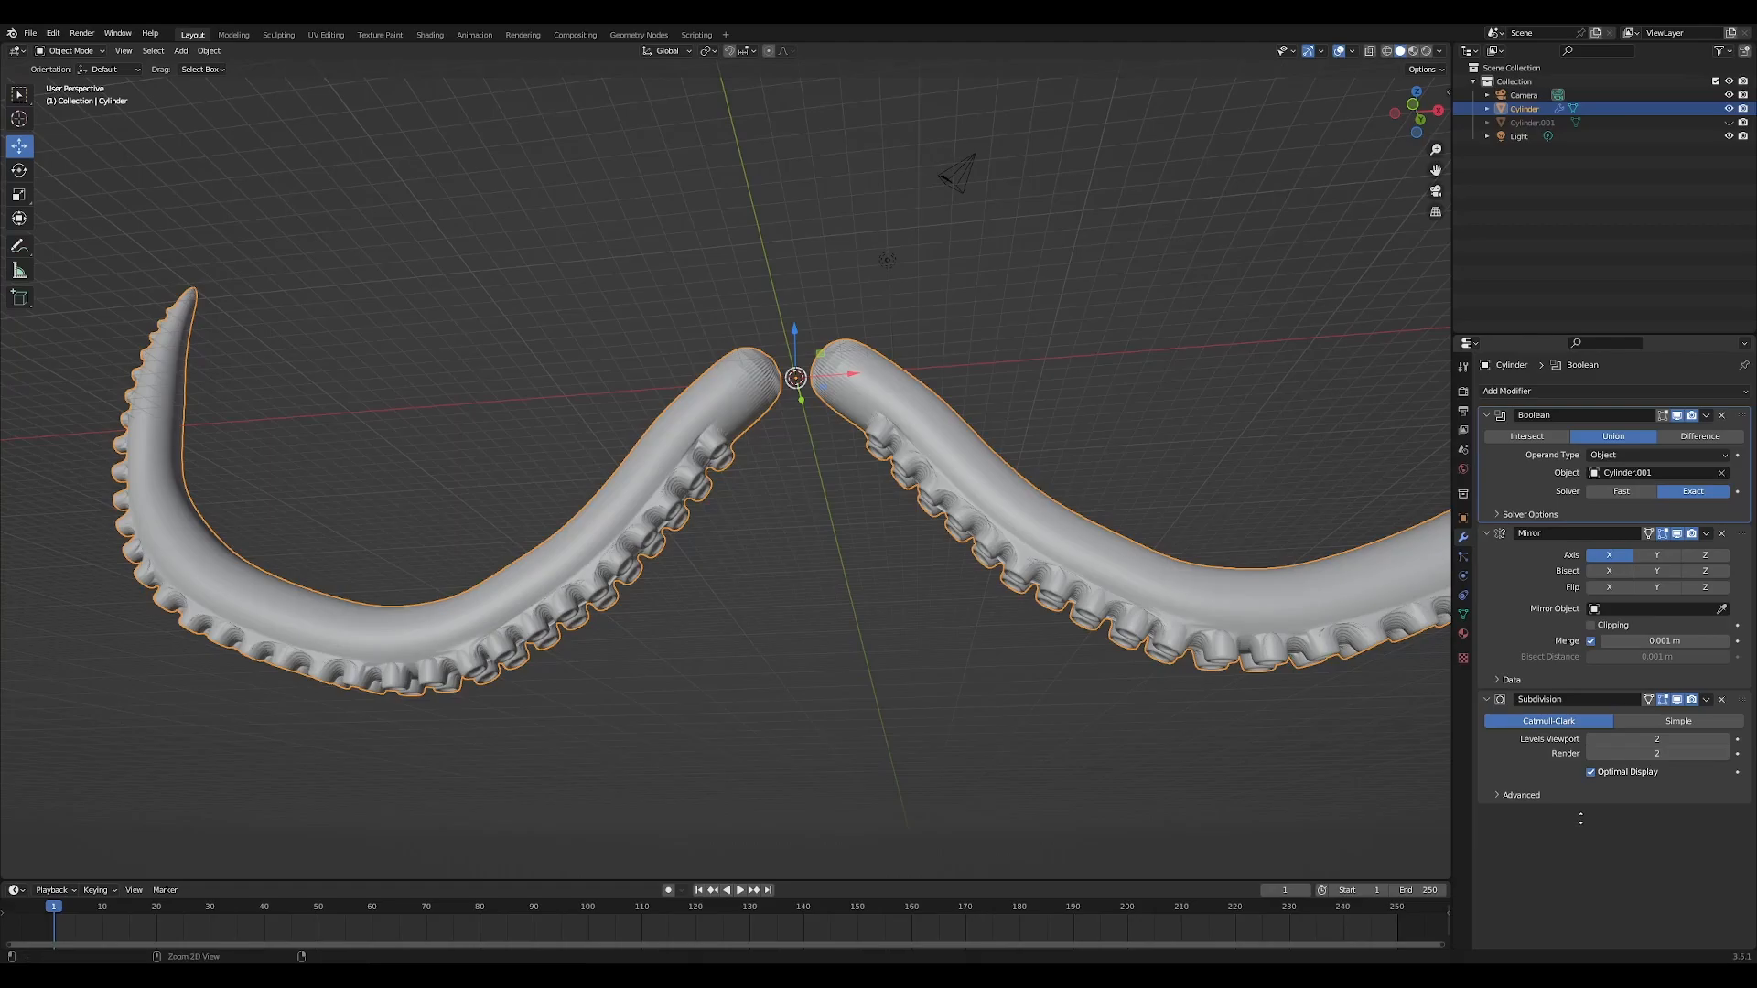
middle_click_drag(1560, 814, 1594, 853, "ctrl")
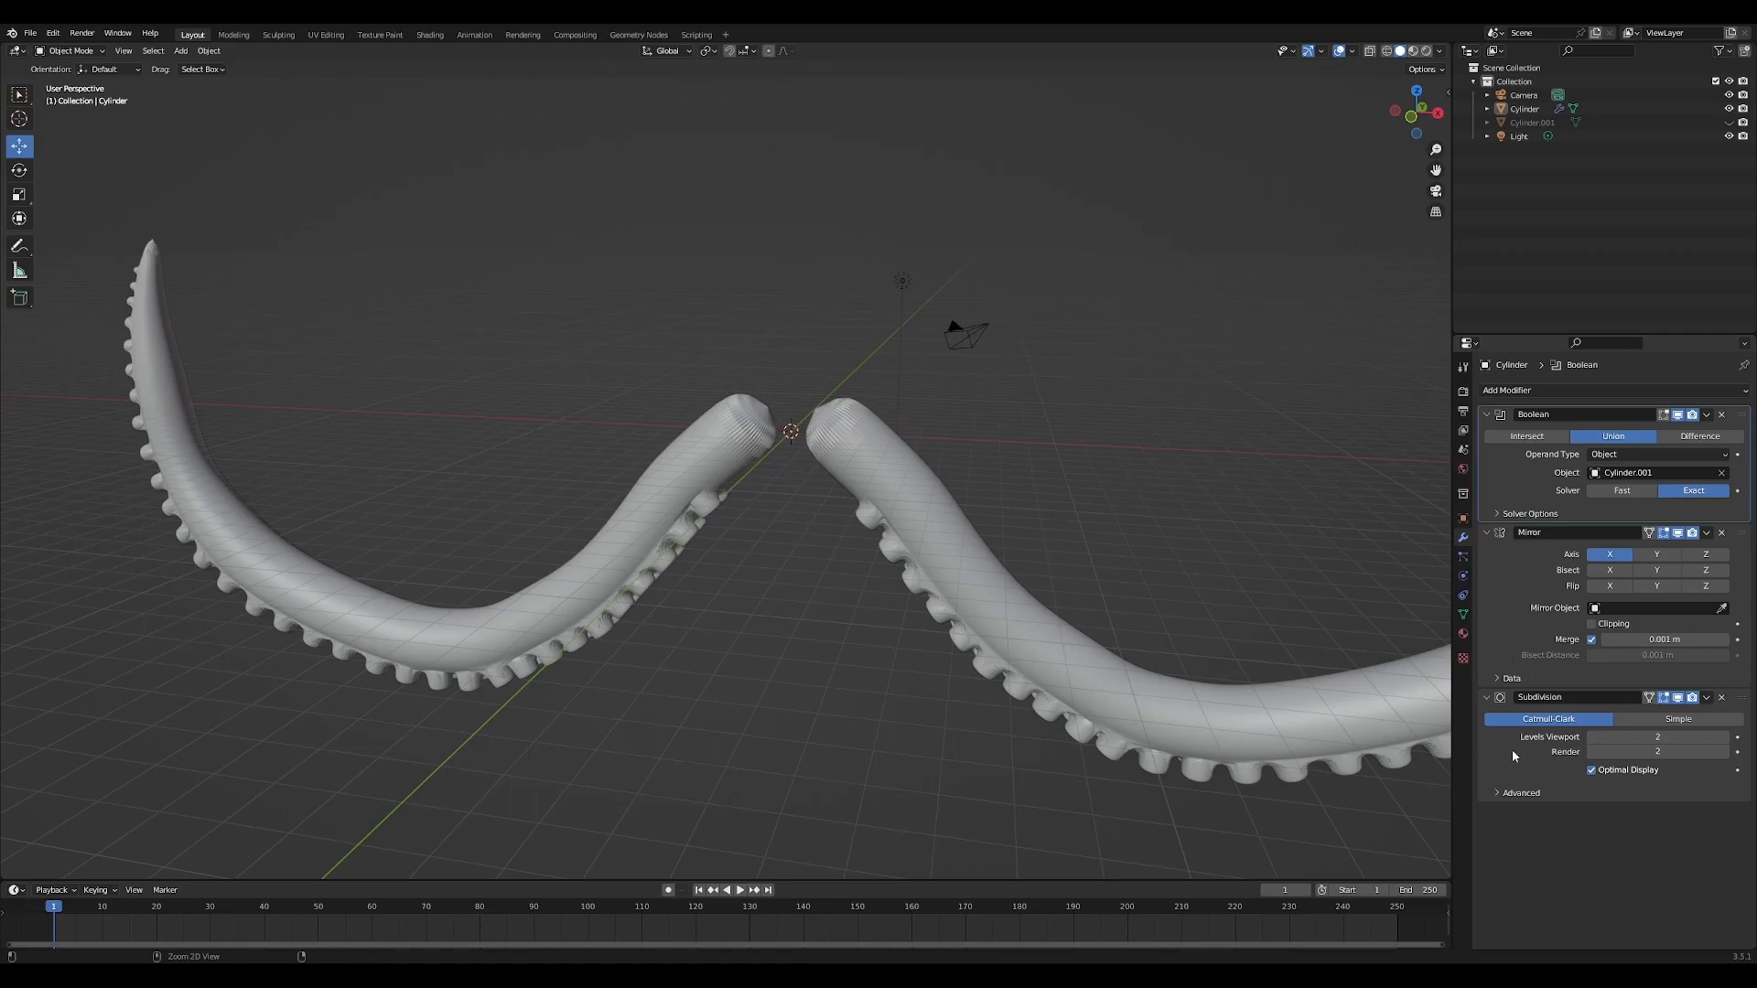
Apply the tentacle's Boolean, Mirror and Subdivision modifiers in that order
key("ctrl+a")
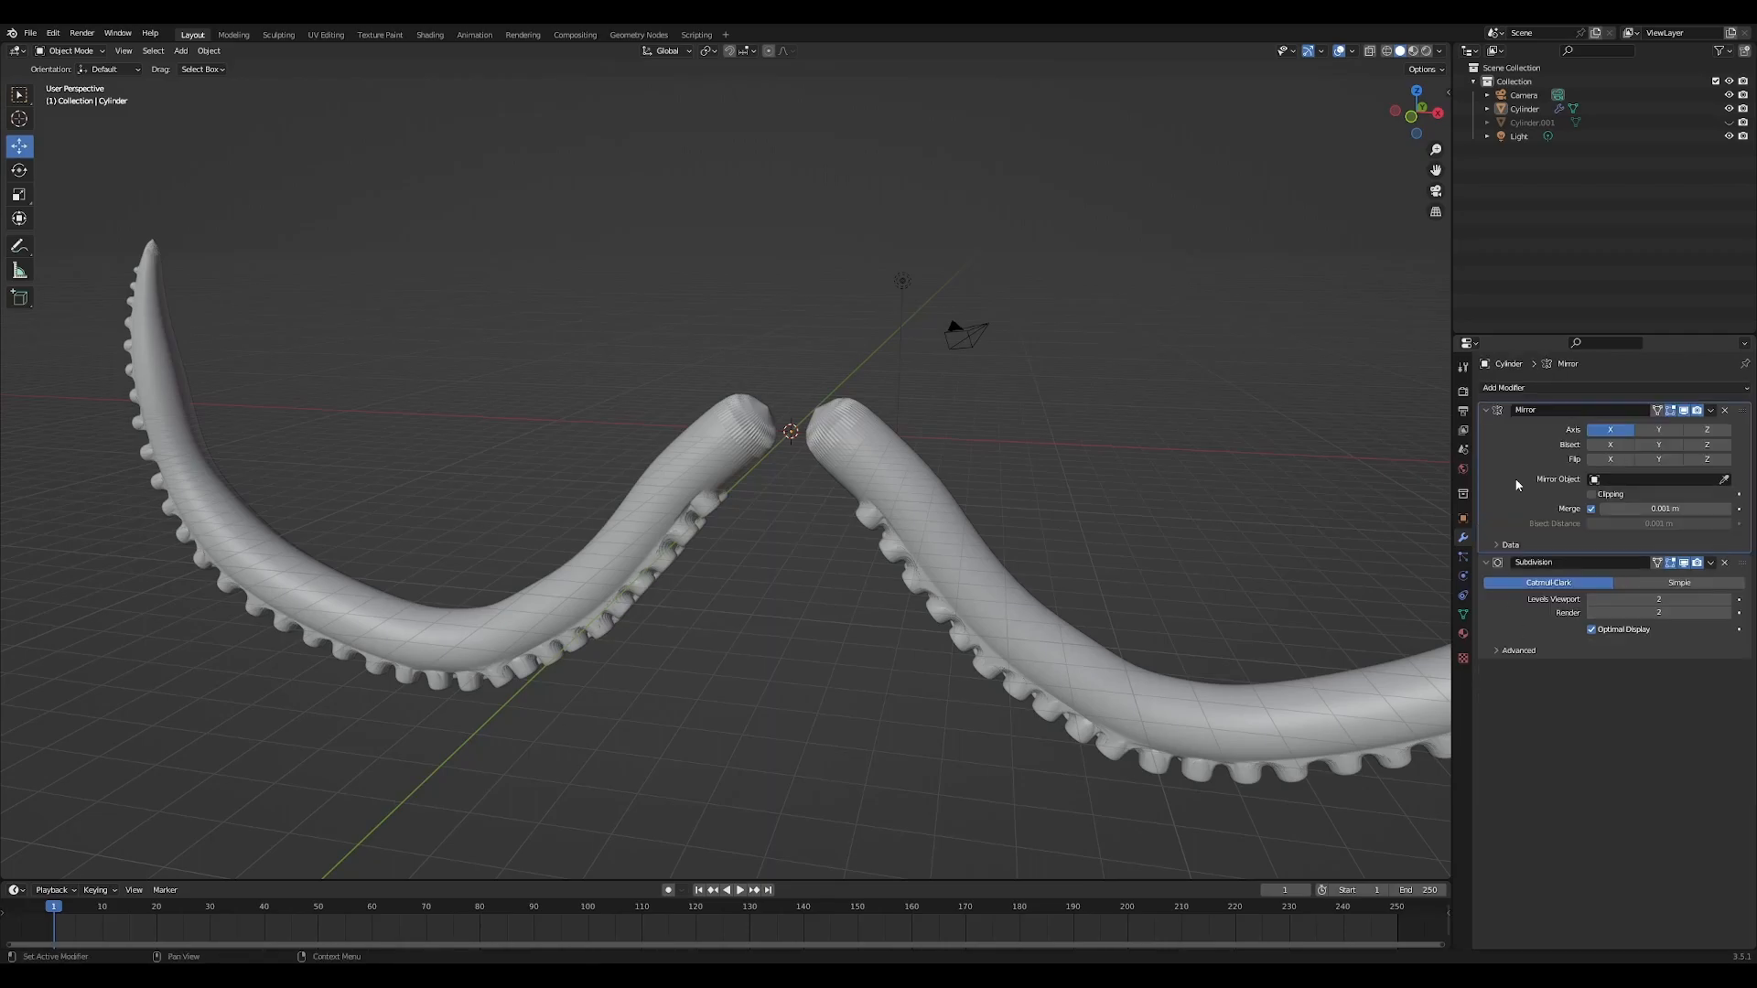
key("ctrl+a")
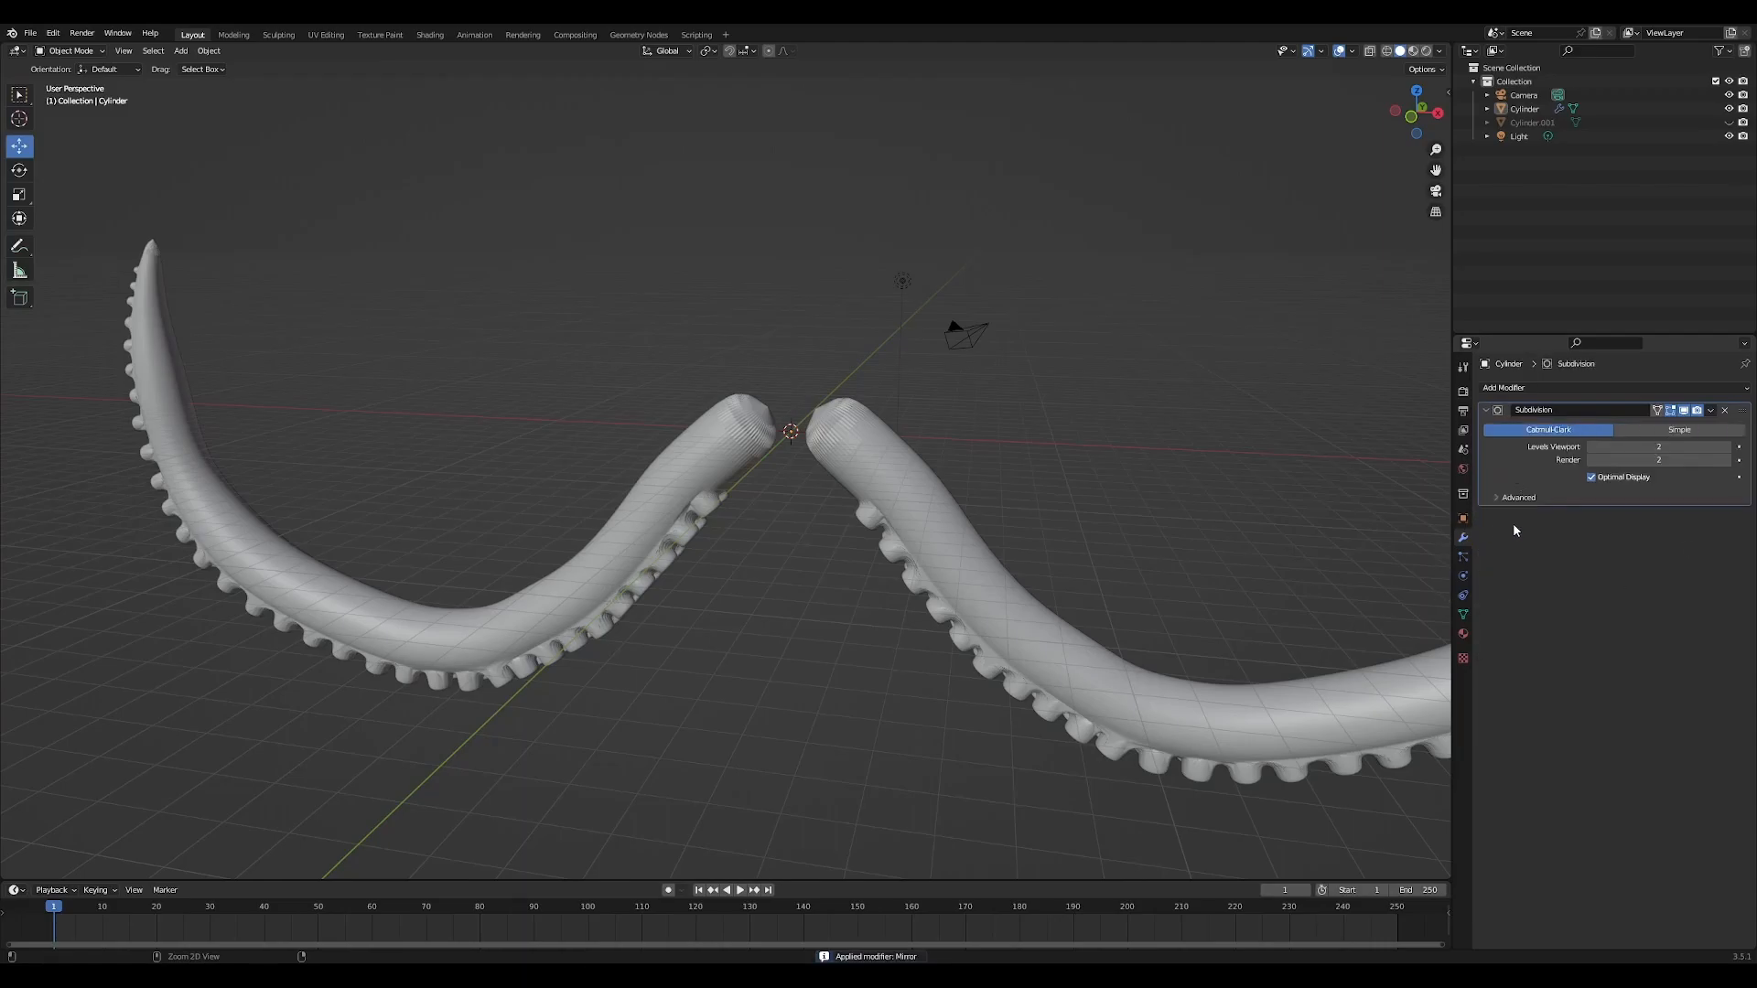
key("ctrl+a")
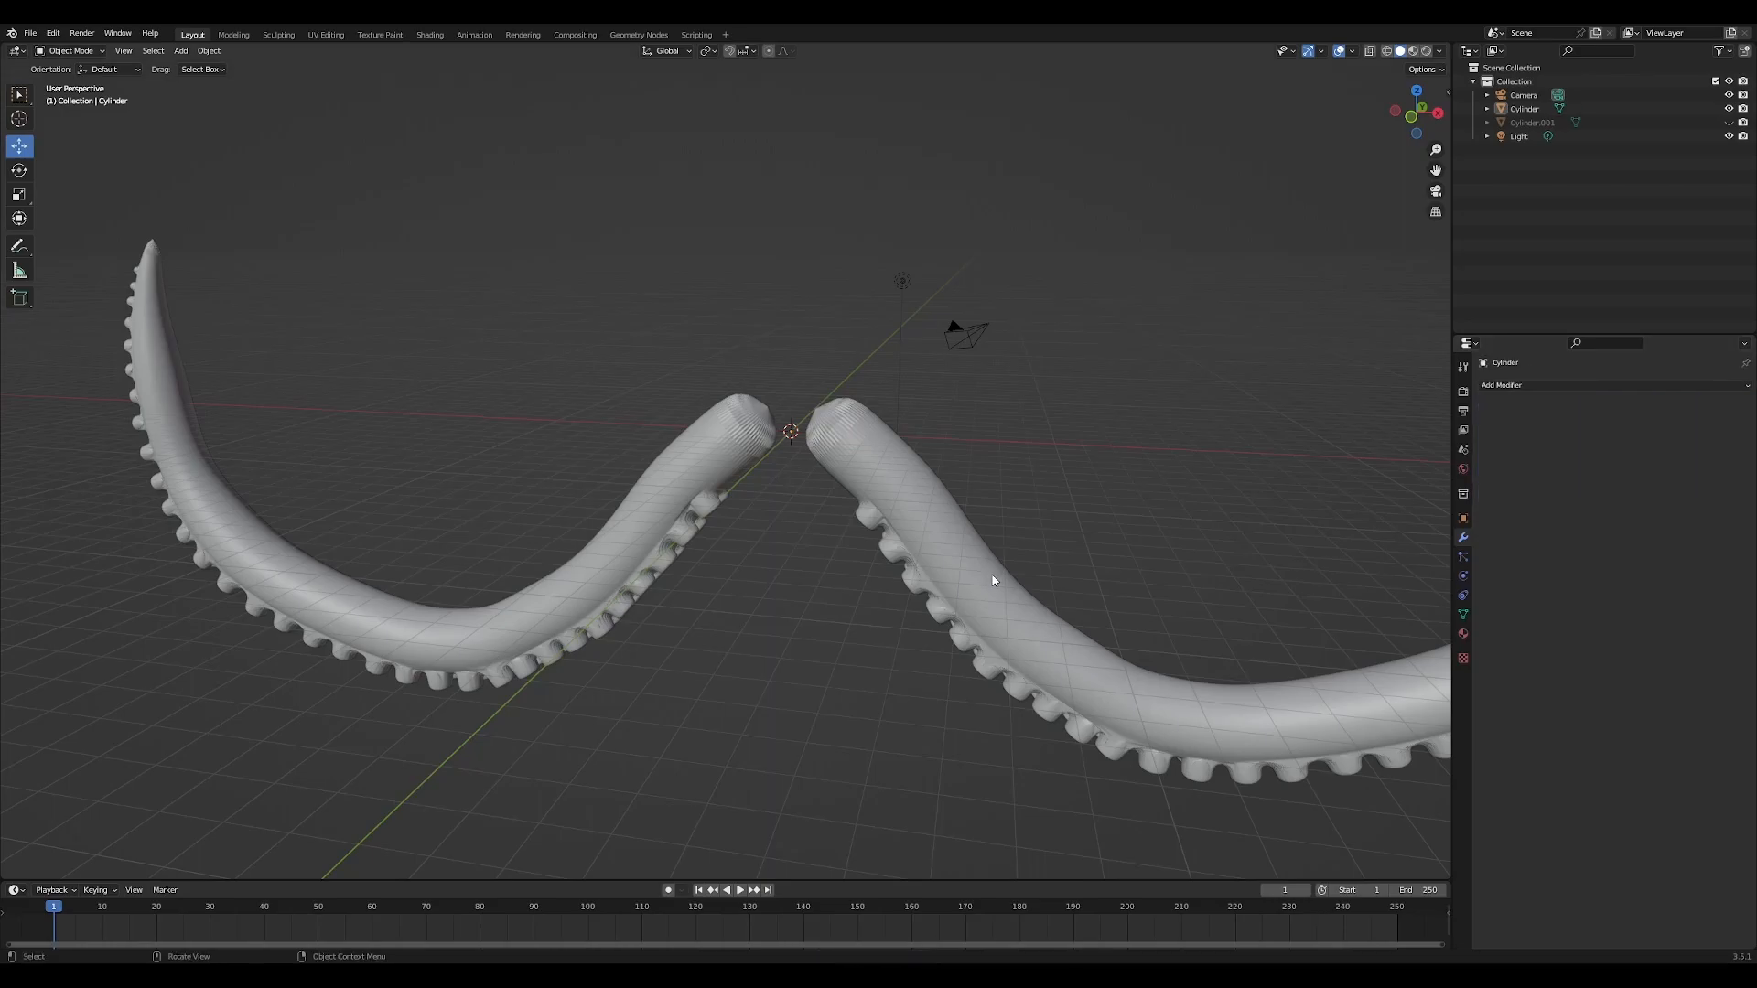
Duplicate the mirrored tentacle object in place, with no offset from the original
left_click(993, 579)
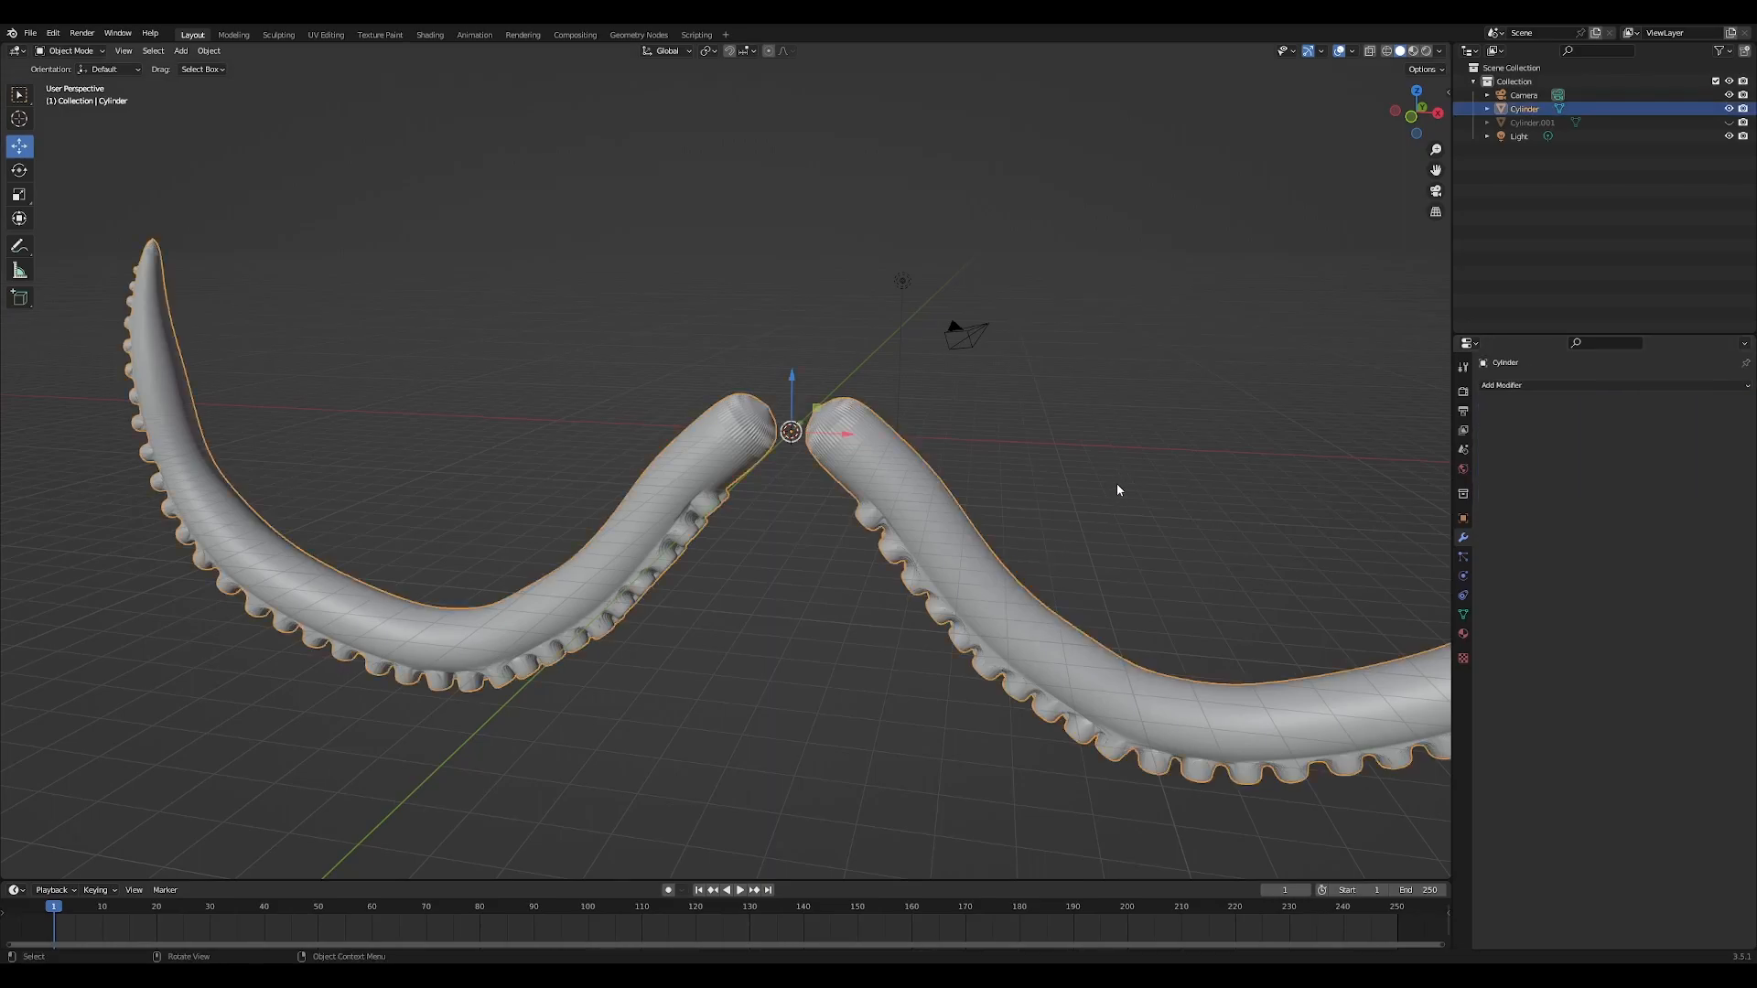
key("shift+d")
right_click(1208, 480)
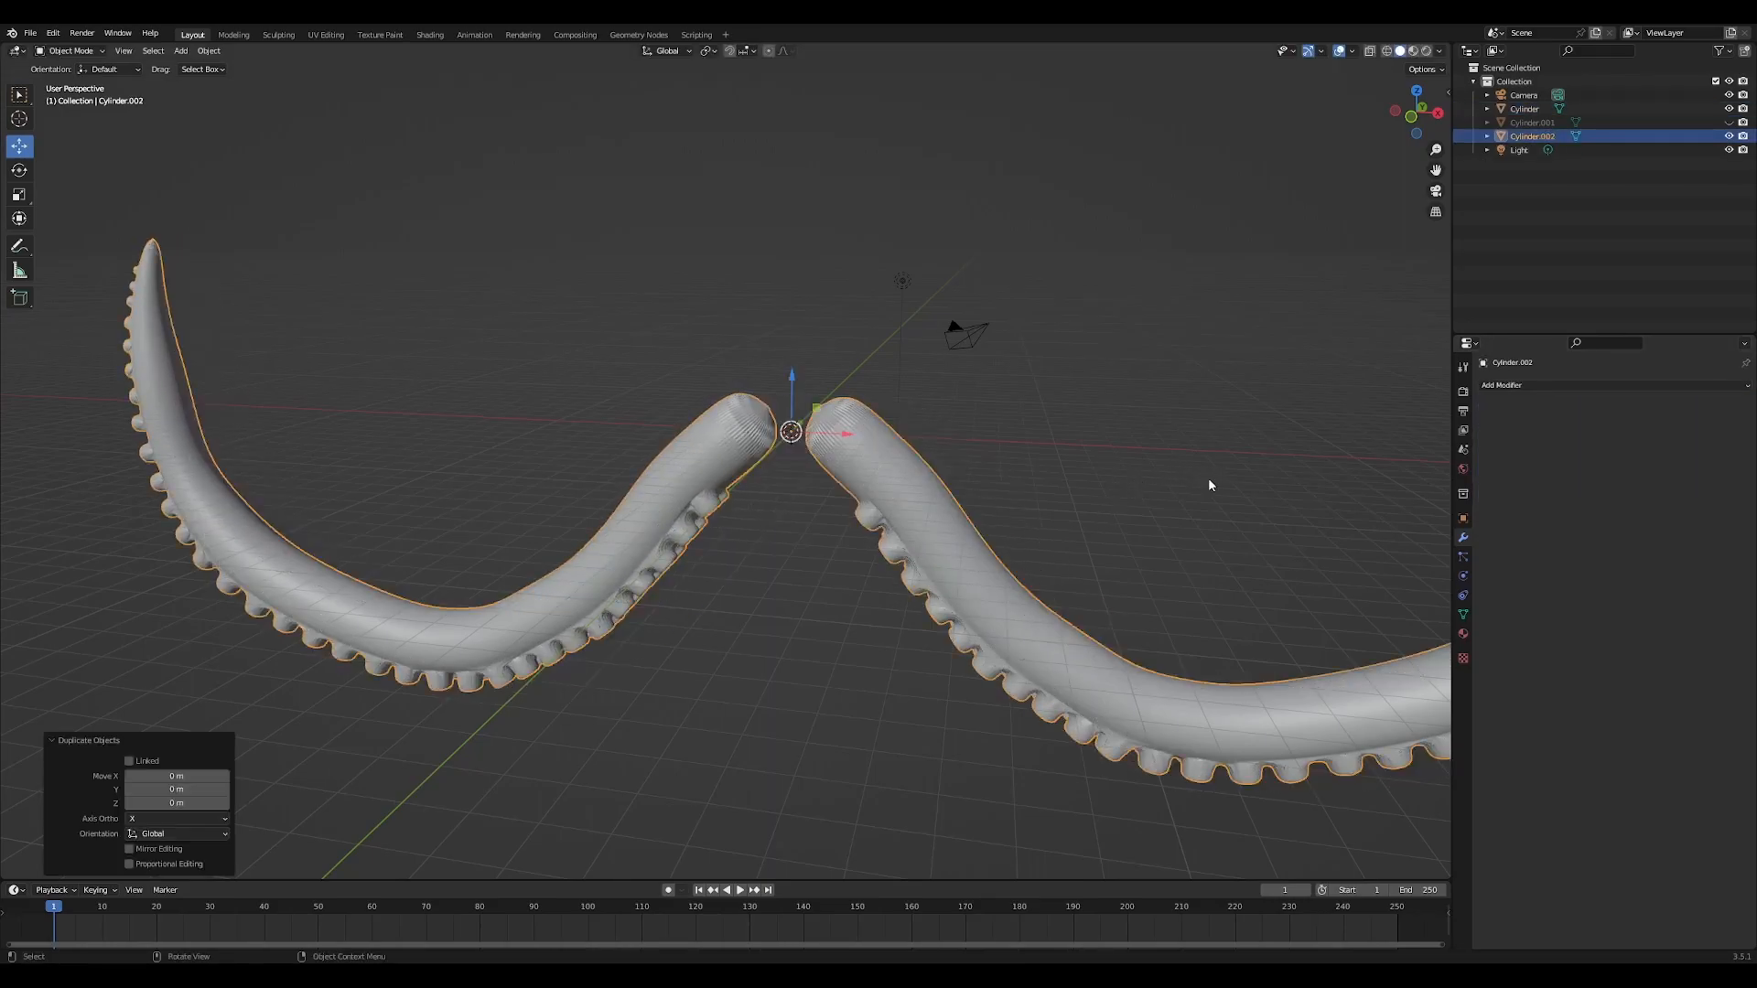
Rotate the duplicated tentacle pair 90° about the global Z axis
key("r")
key("z")
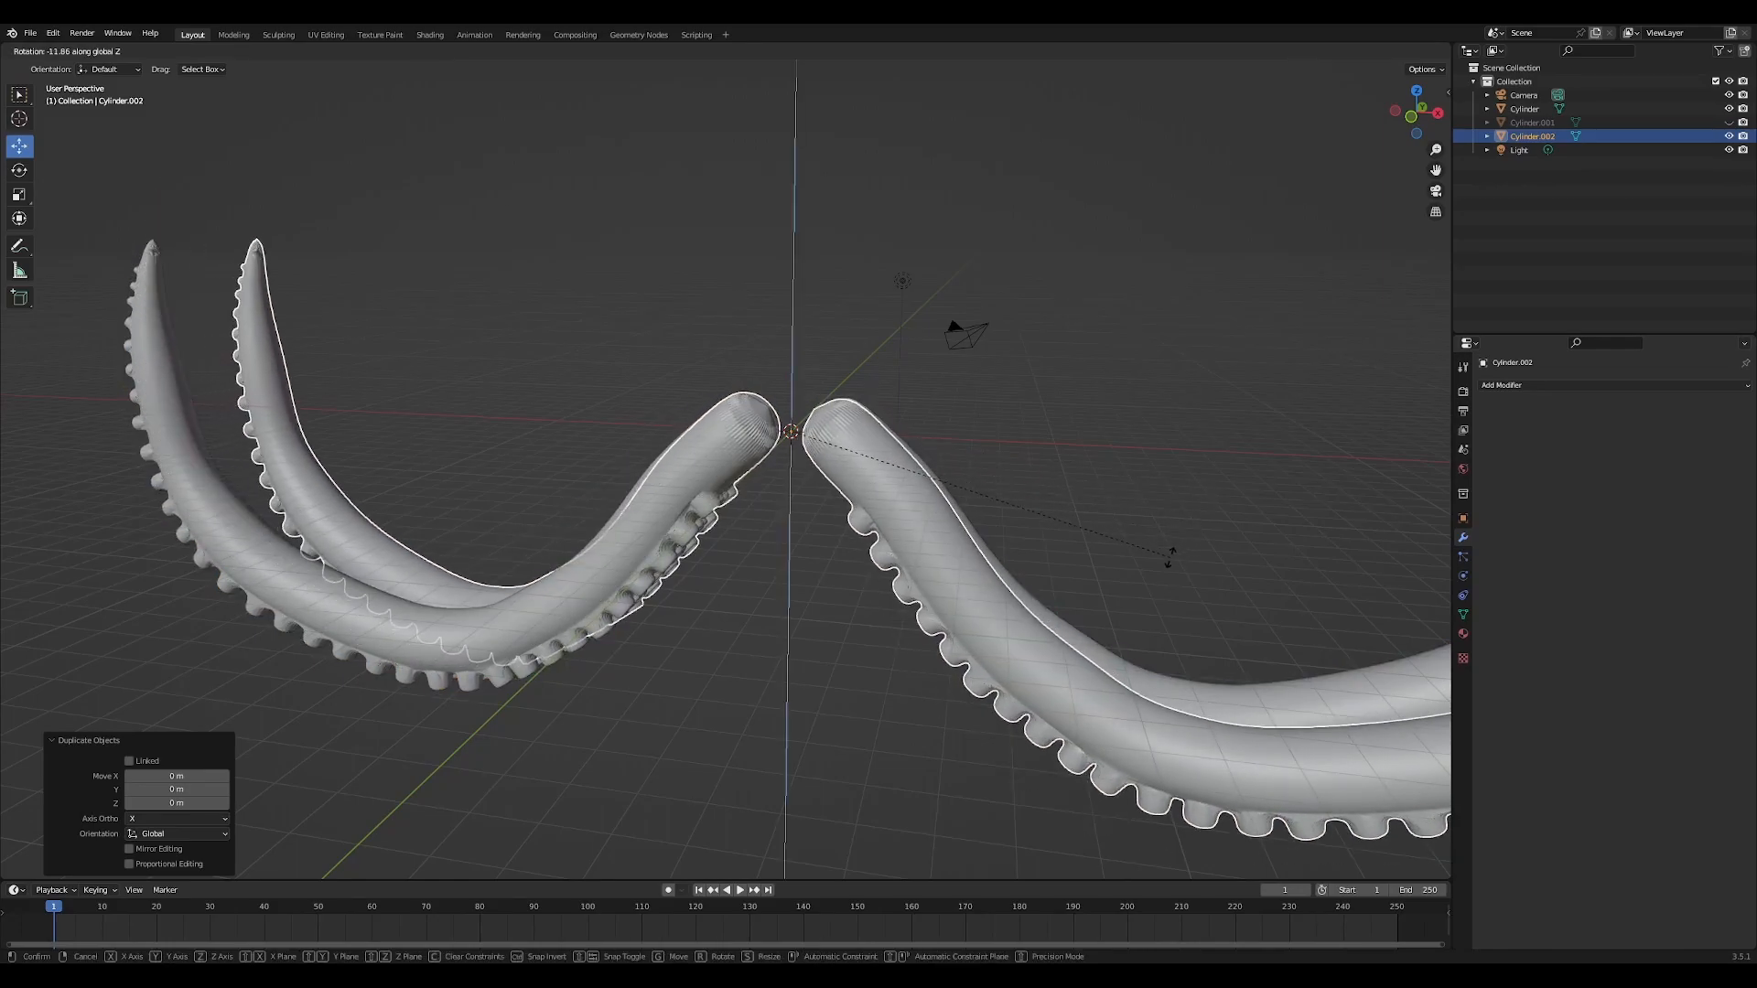
type("90")
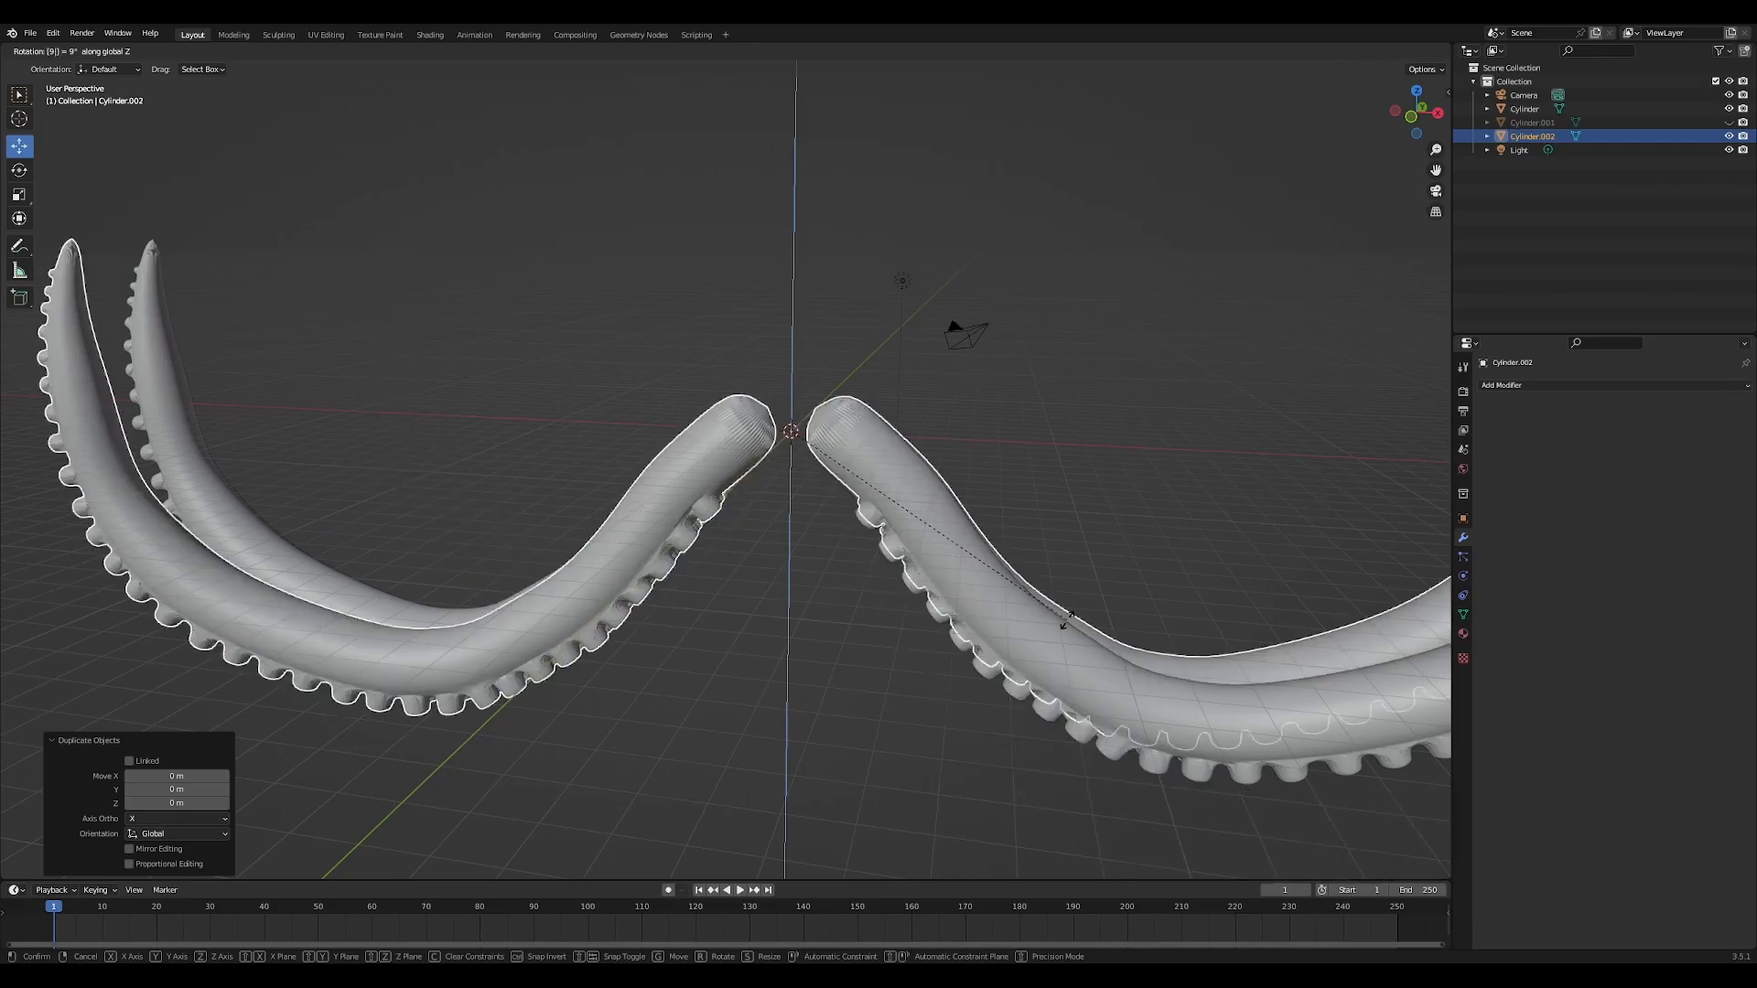
key("Return")
scroll(1073, 667, "down", 5)
middle_click_drag(1072, 706, 904, 612)
Join the original tentacle pair and its rotated copy into a single object
key("shift")
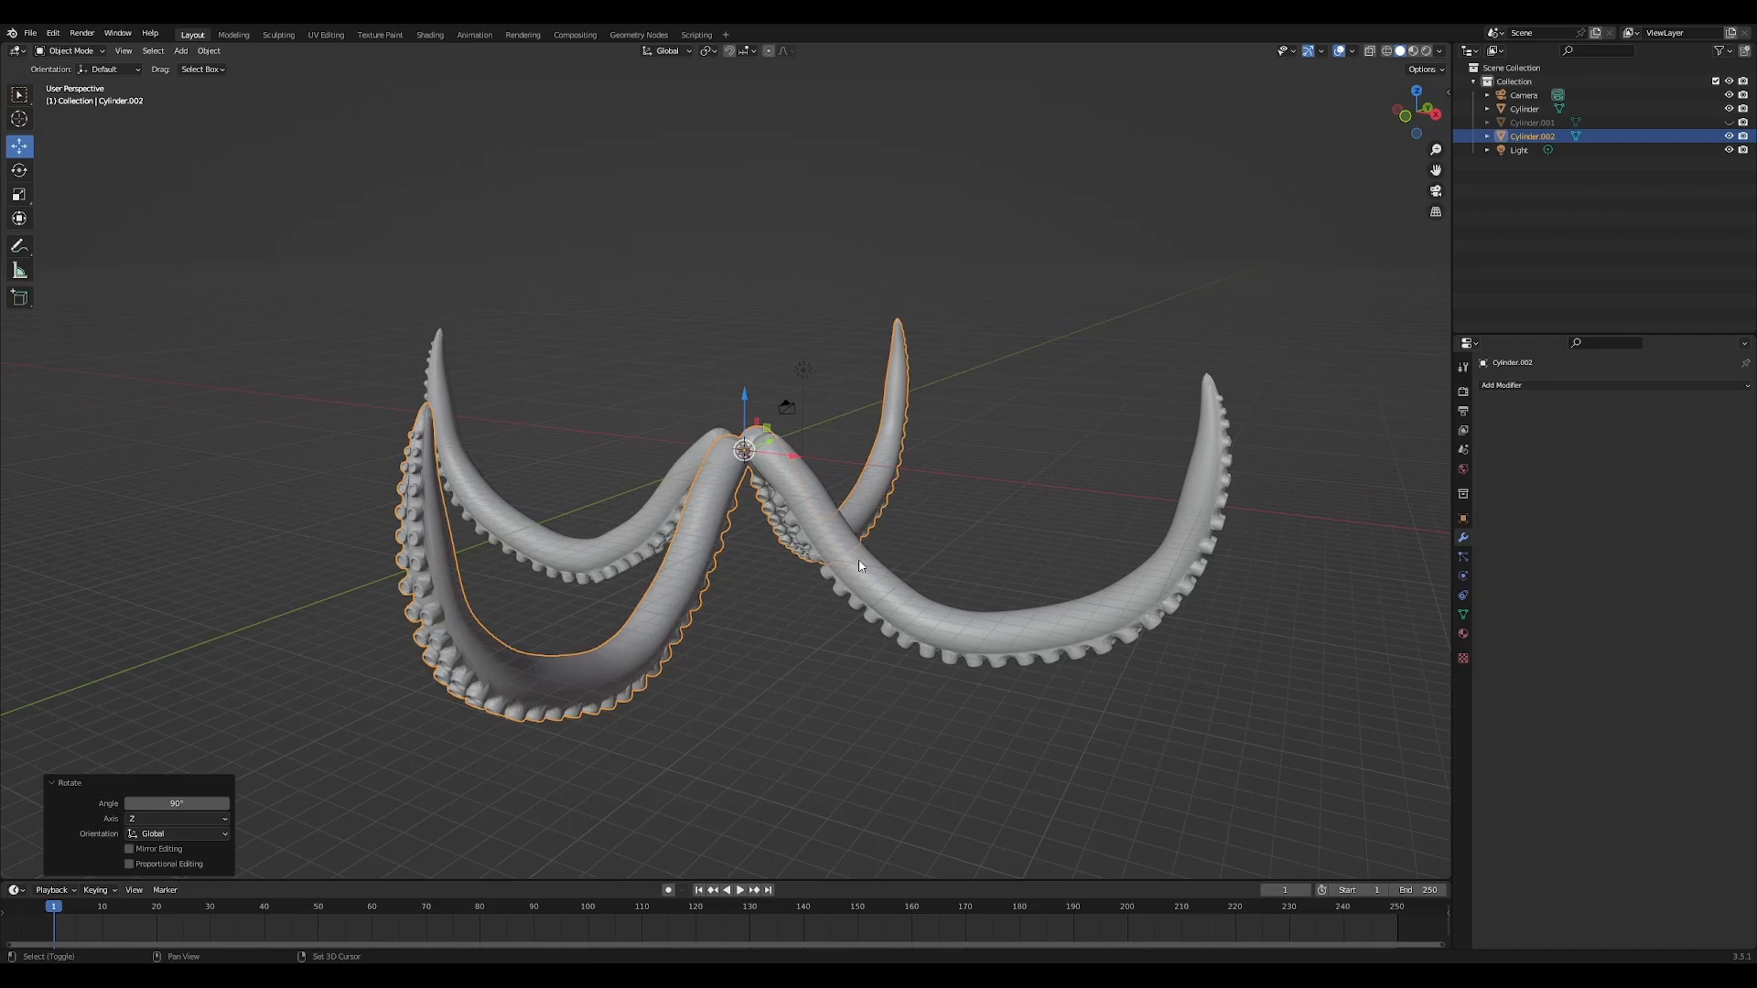
left_click(860, 565, "shift")
right_click(860, 565)
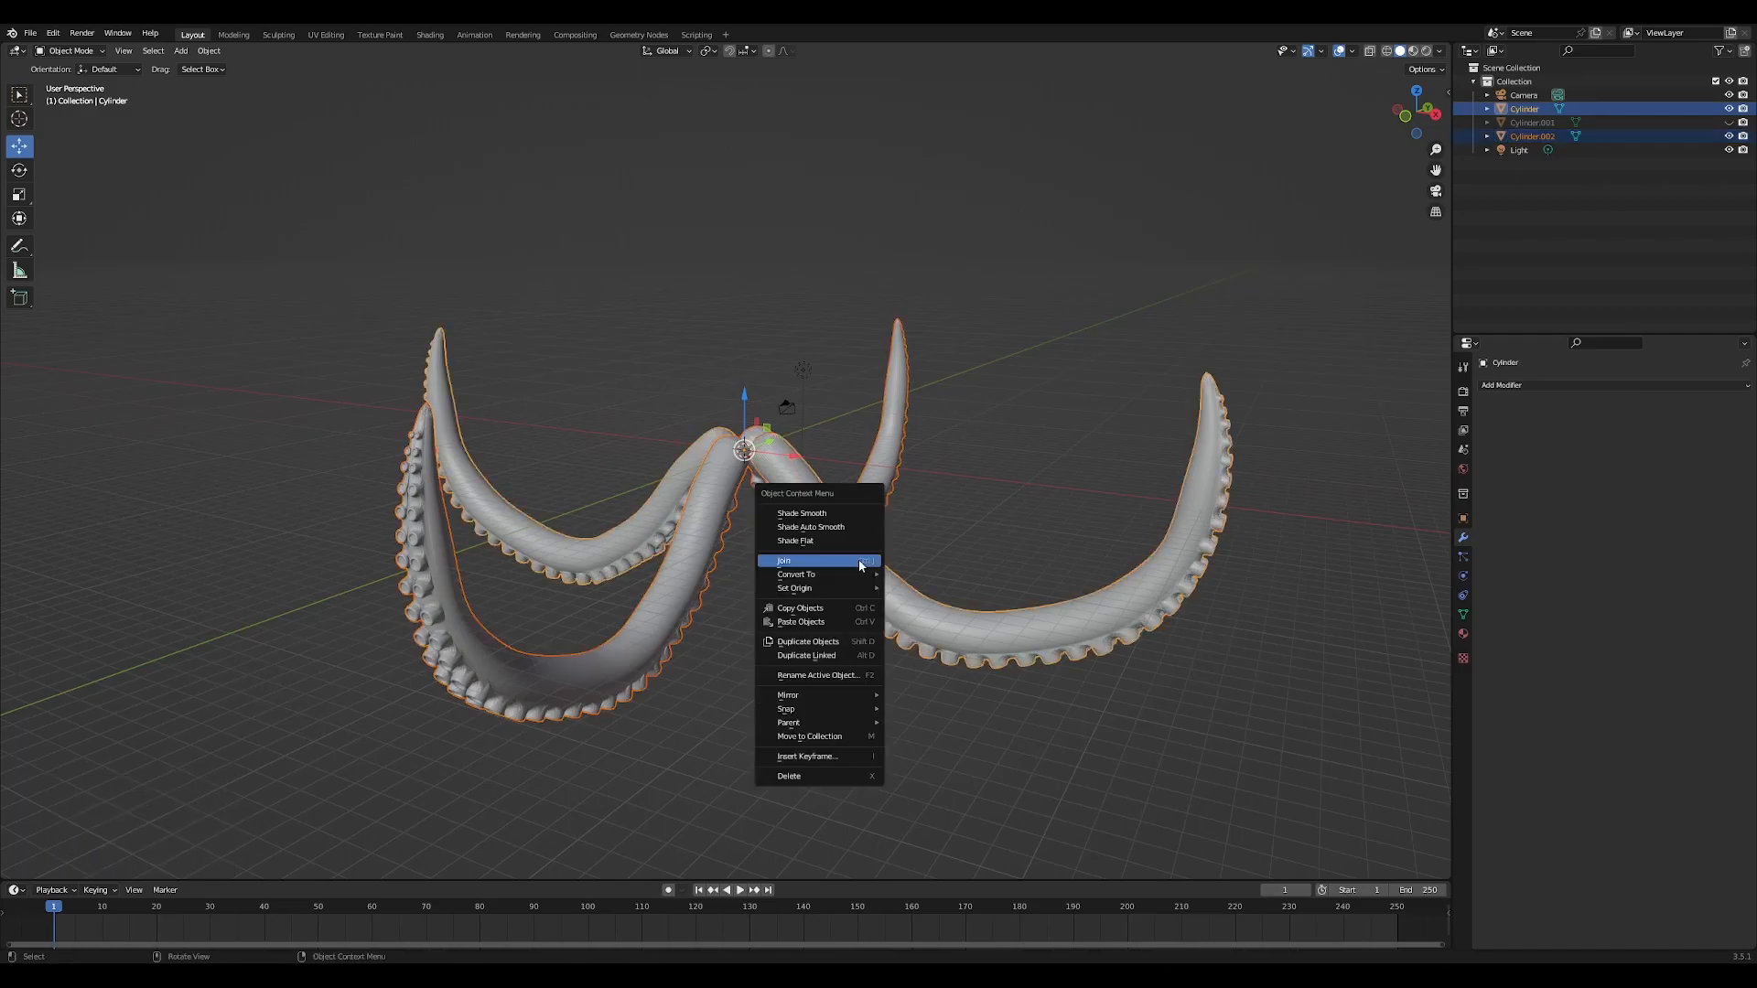
left_click(860, 566)
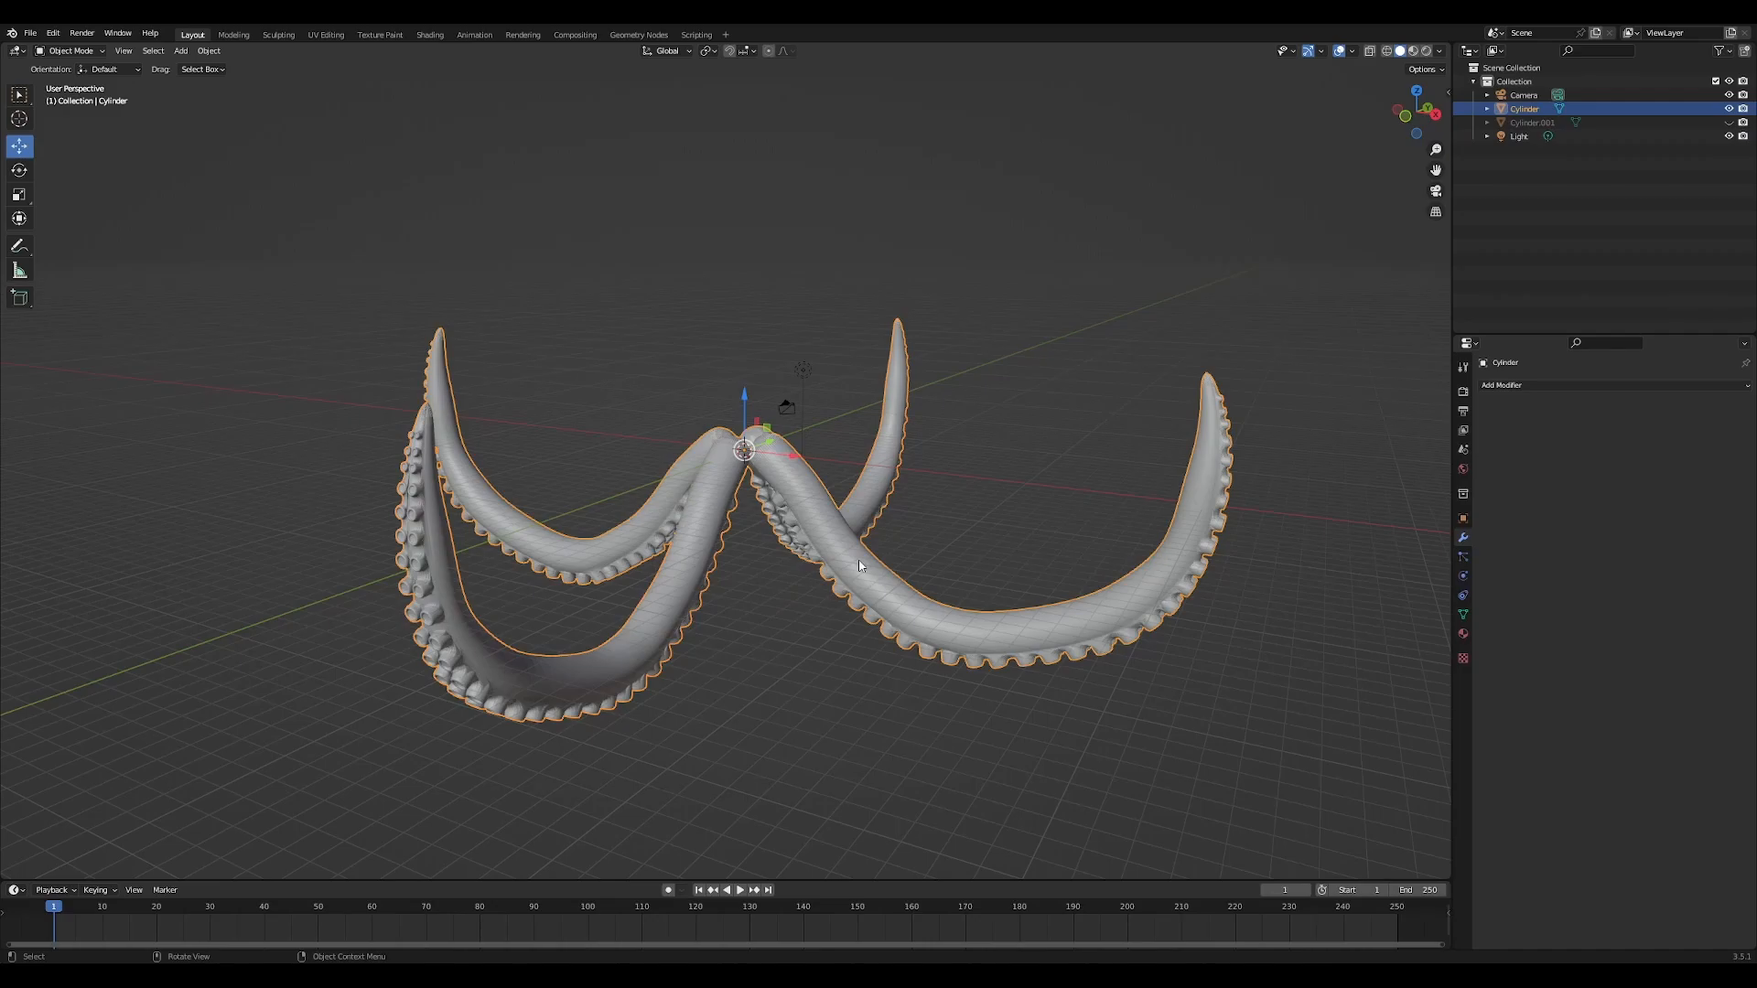
Duplicate the four-arm object in place and rotate the copy 45° about the global Z axis
key("shift")
key("shift+d")
right_click(879, 539)
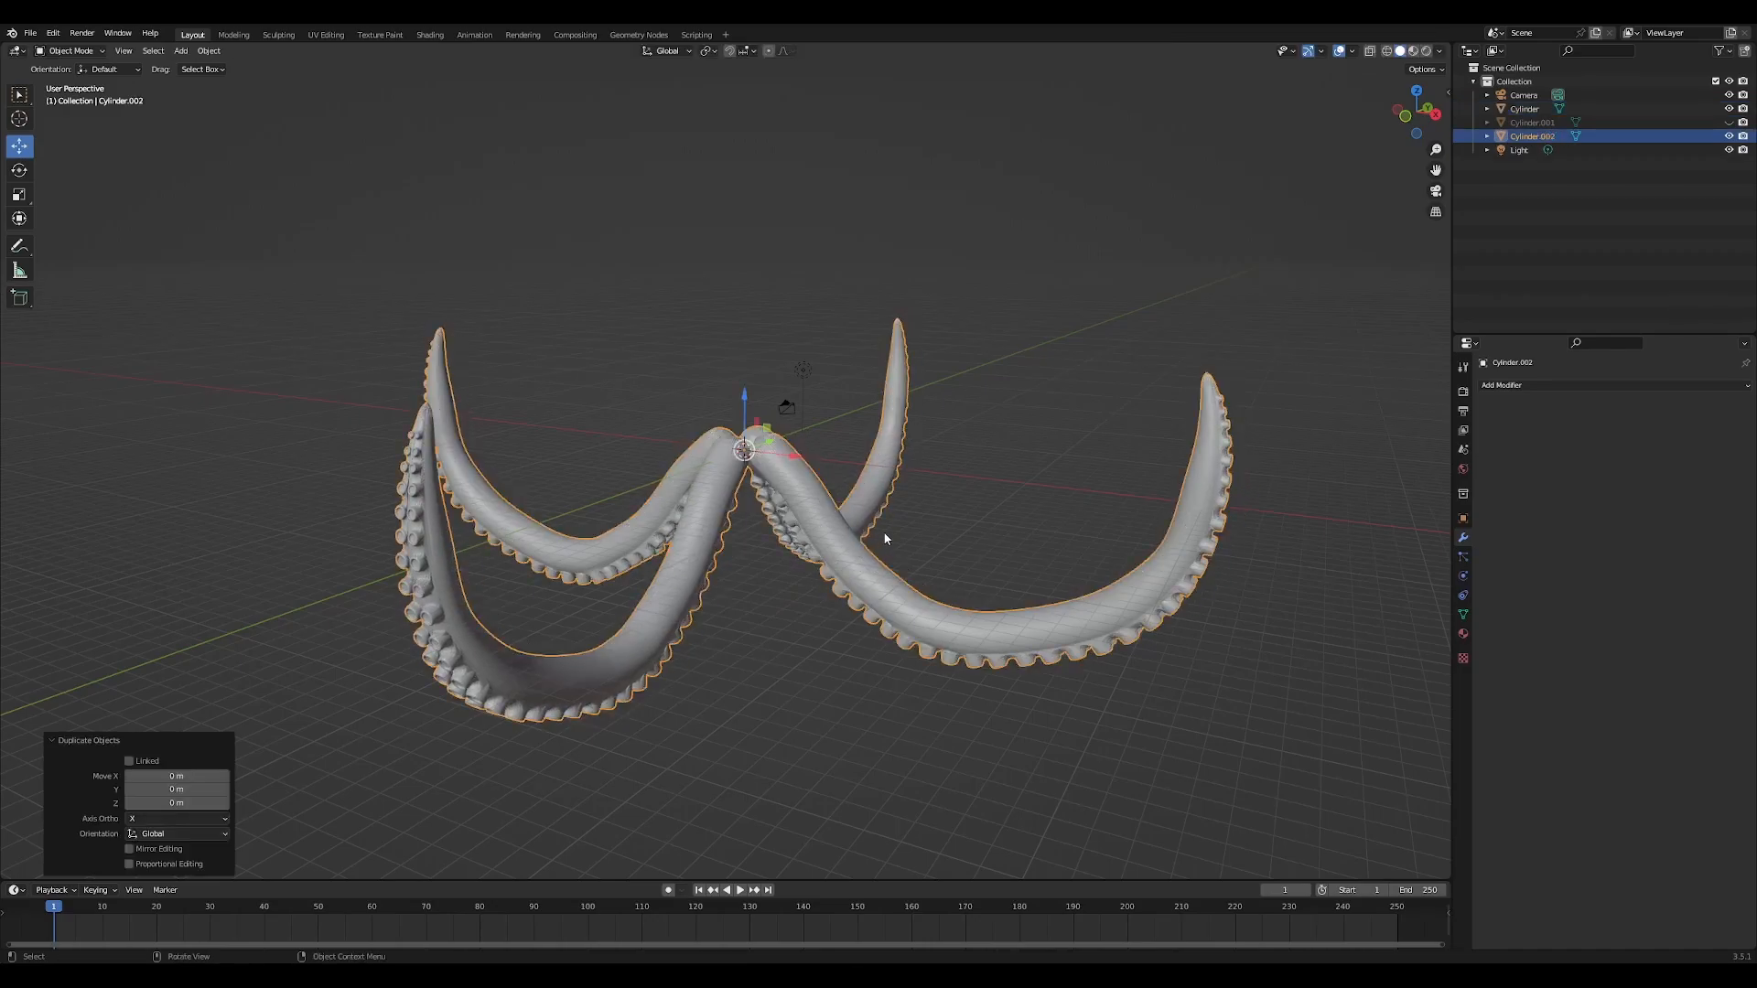
key("r")
key("z")
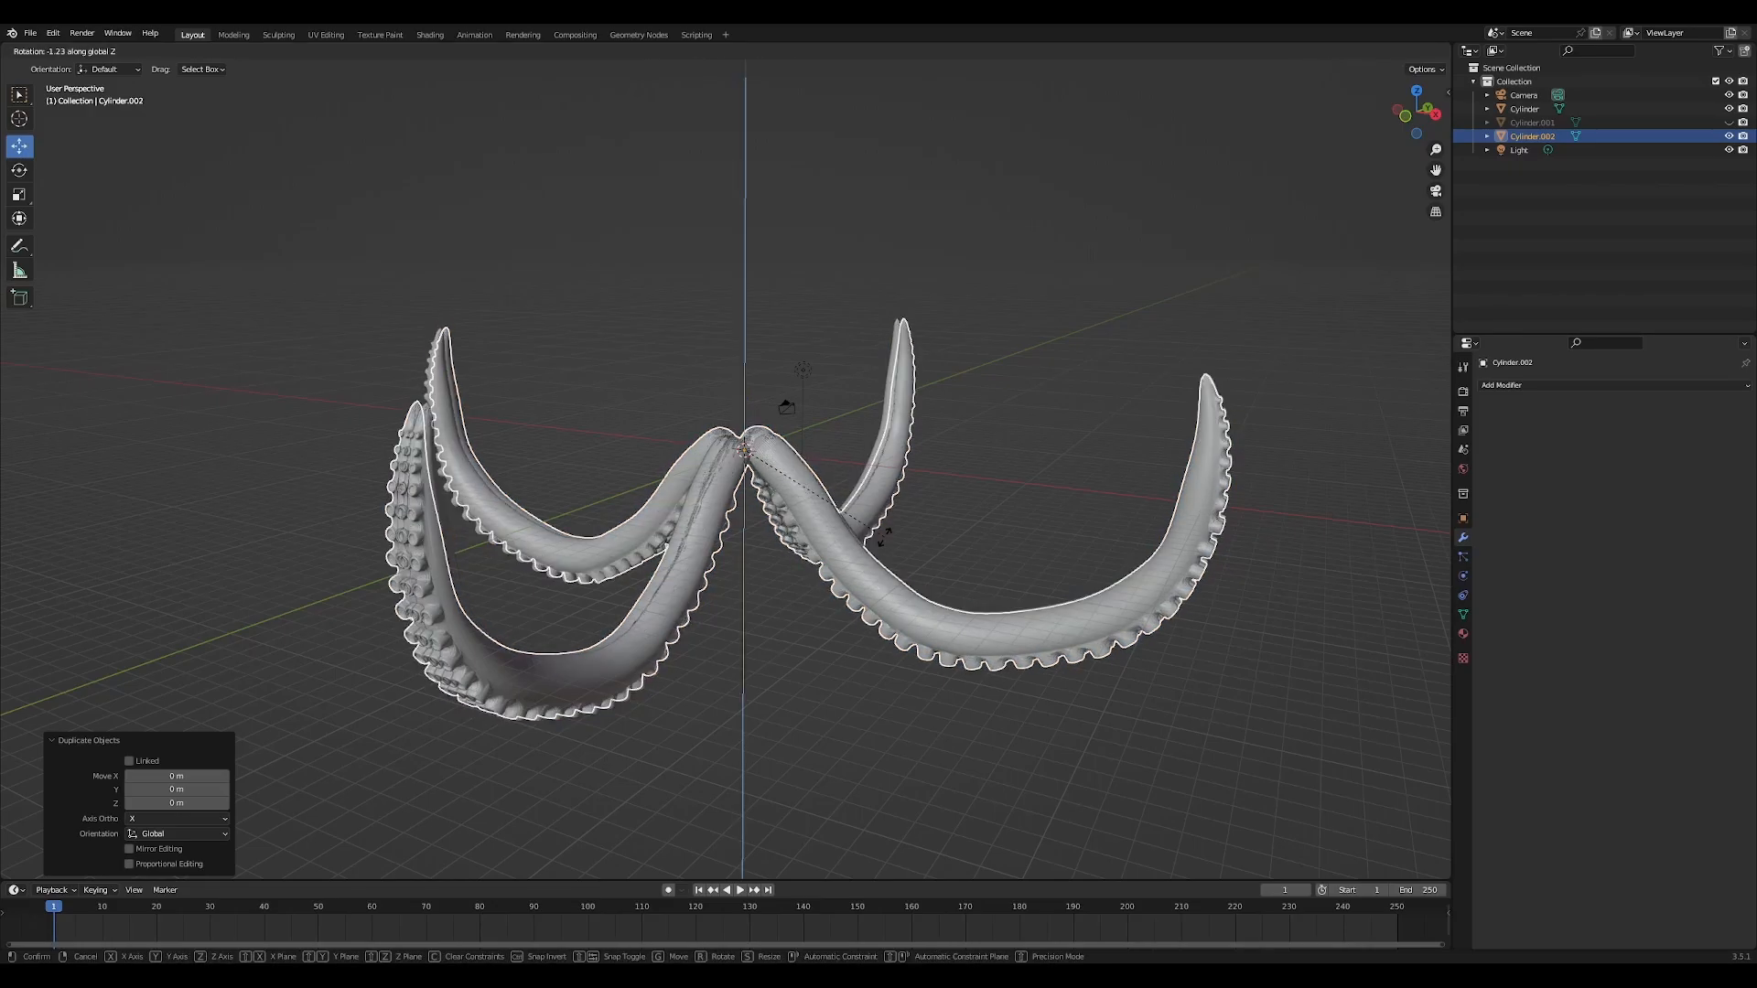
type("45")
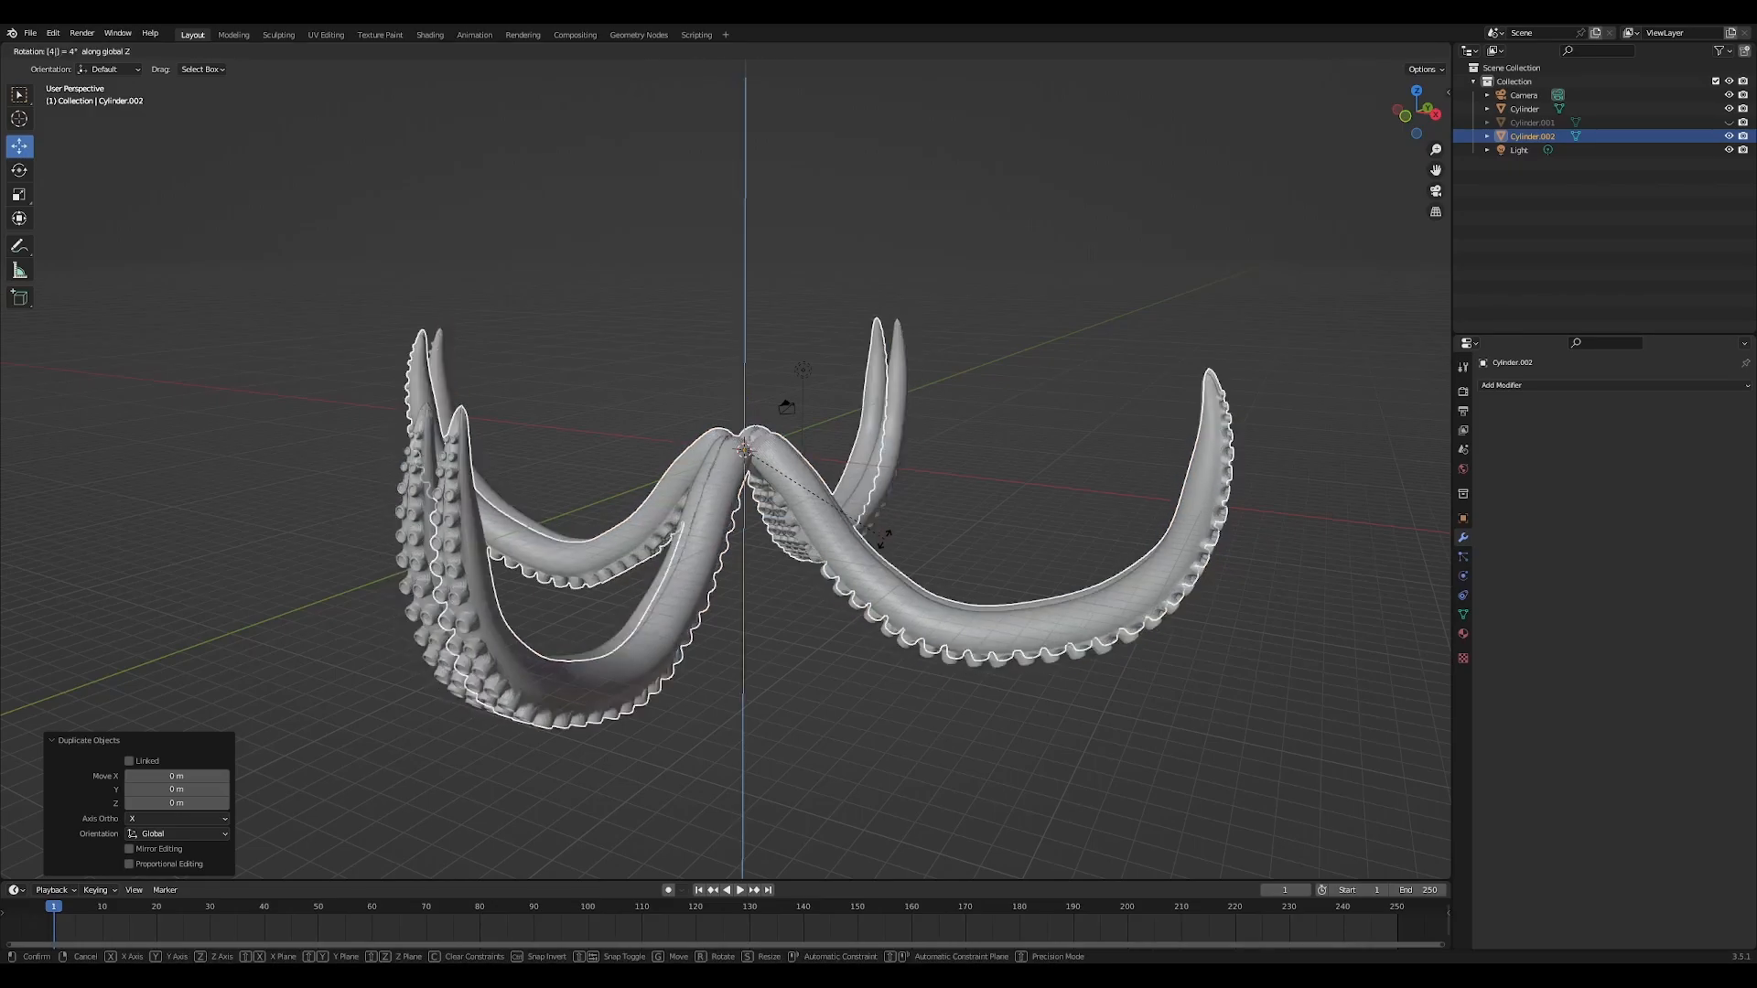
key("Return")
middle_click_drag(897, 604, 773, 618)
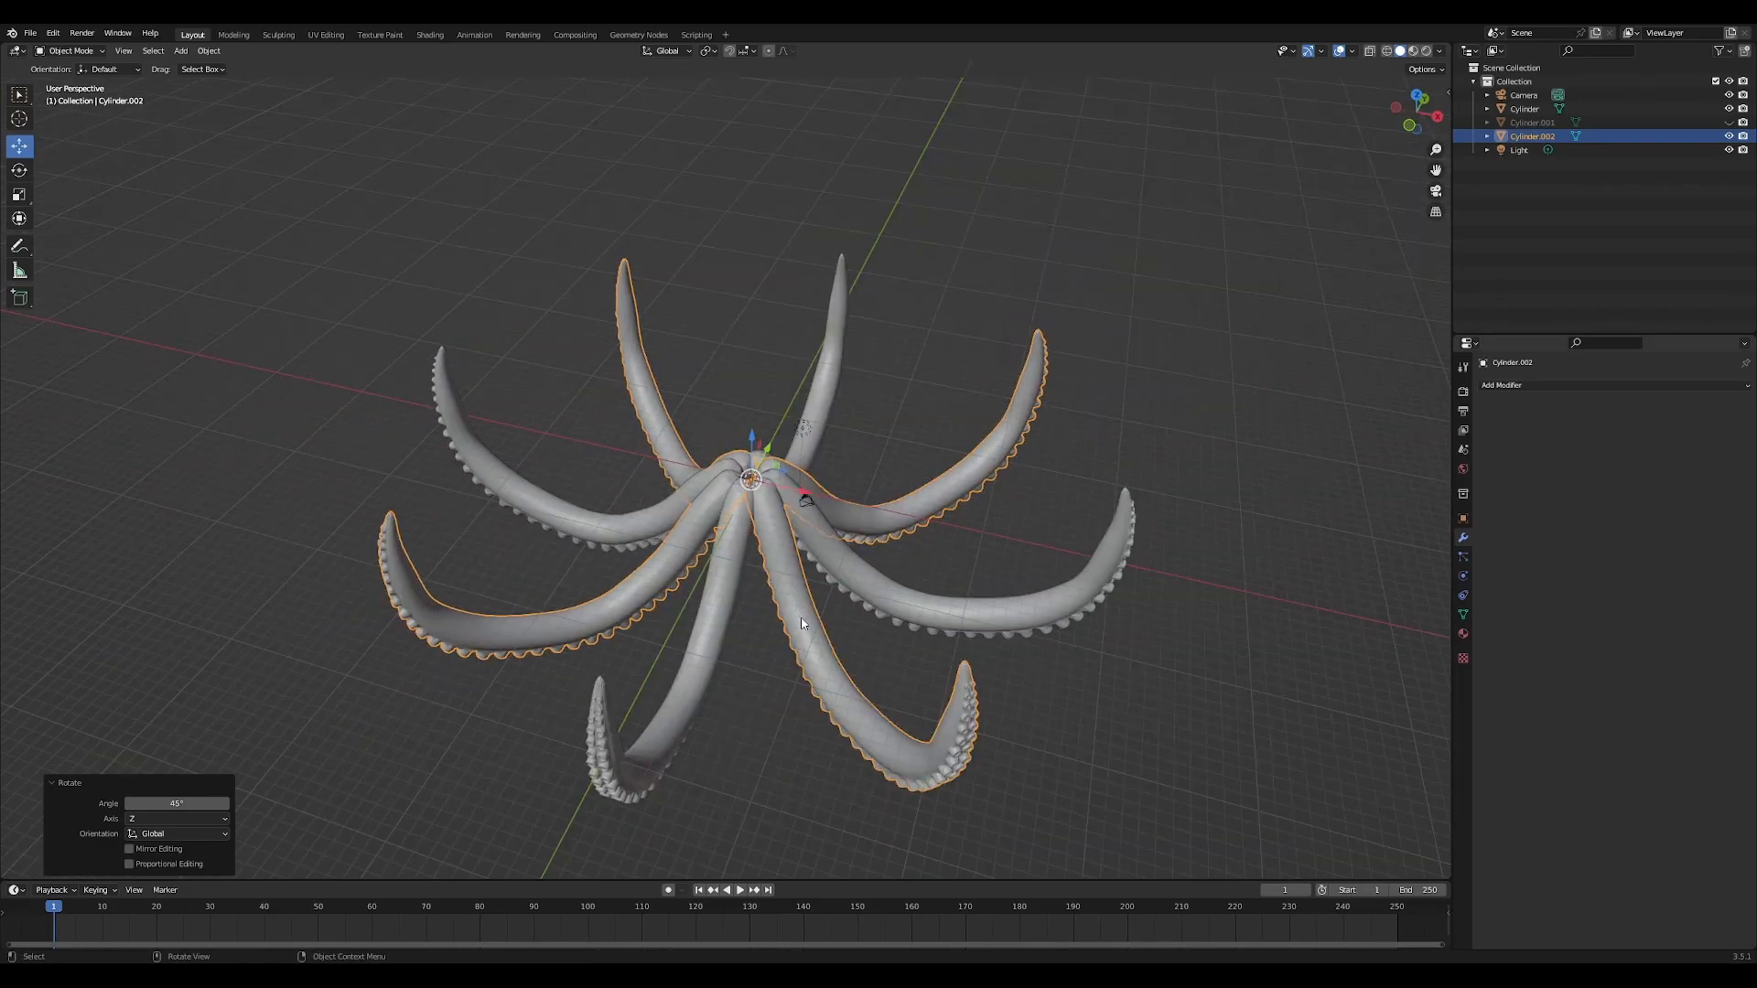
Join the two four-arm objects into one eight-arm object
left_click(718, 585, "shift")
right_click(728, 586)
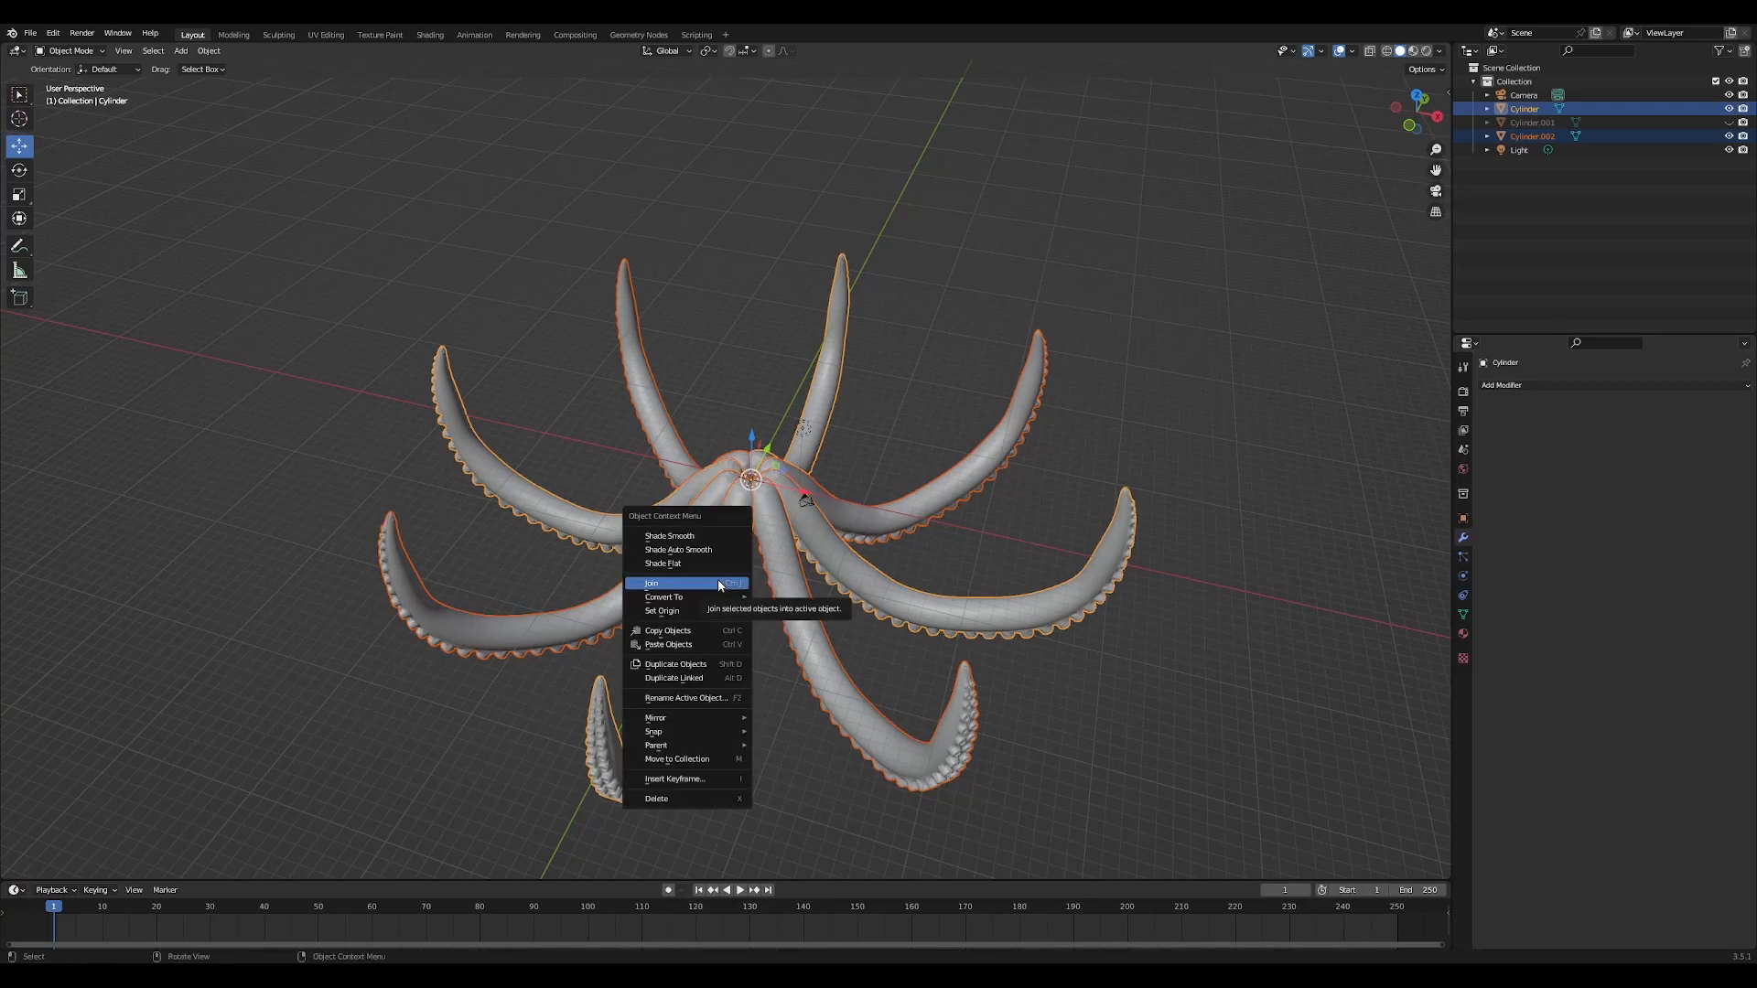
left_click(719, 584)
mouse_move(839, 550)
middle_mouse_down()
mouse_move(846, 517)
mouse_move(880, 572)
mouse_move(860, 530)
middle_mouse_up()
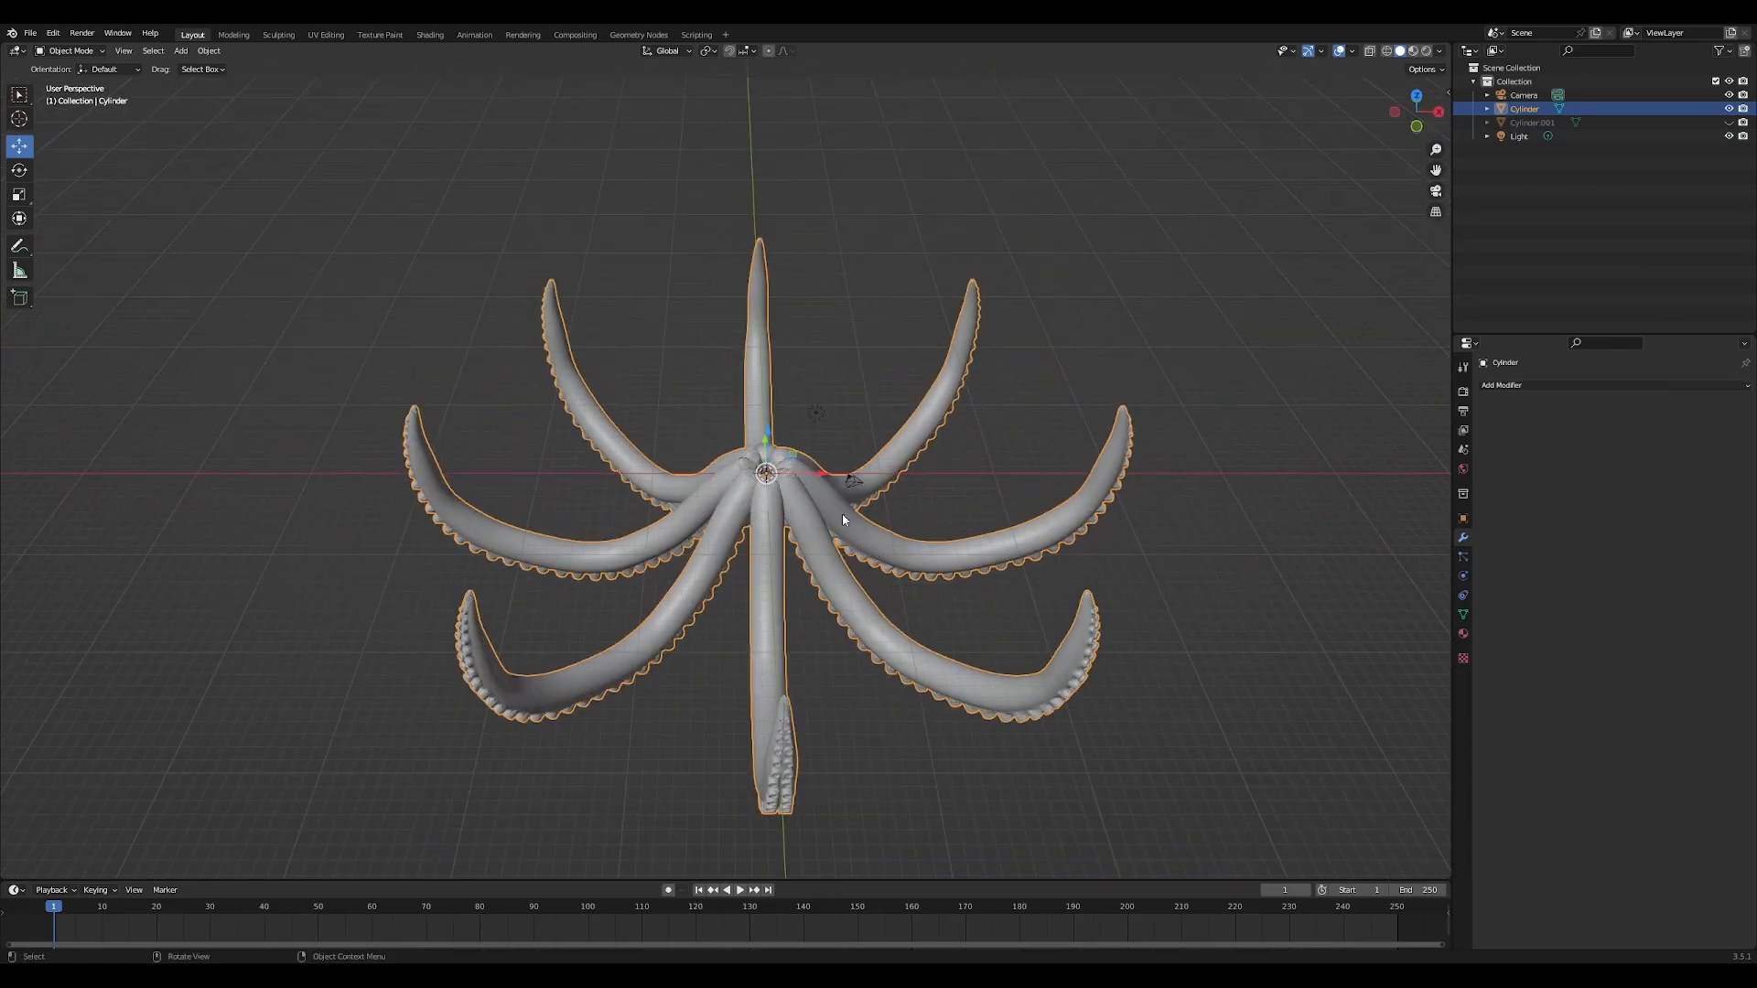
Add a 64-vertex cylinder where the arms meet and scale it up to about 3.4 times its size
left_click(180, 51)
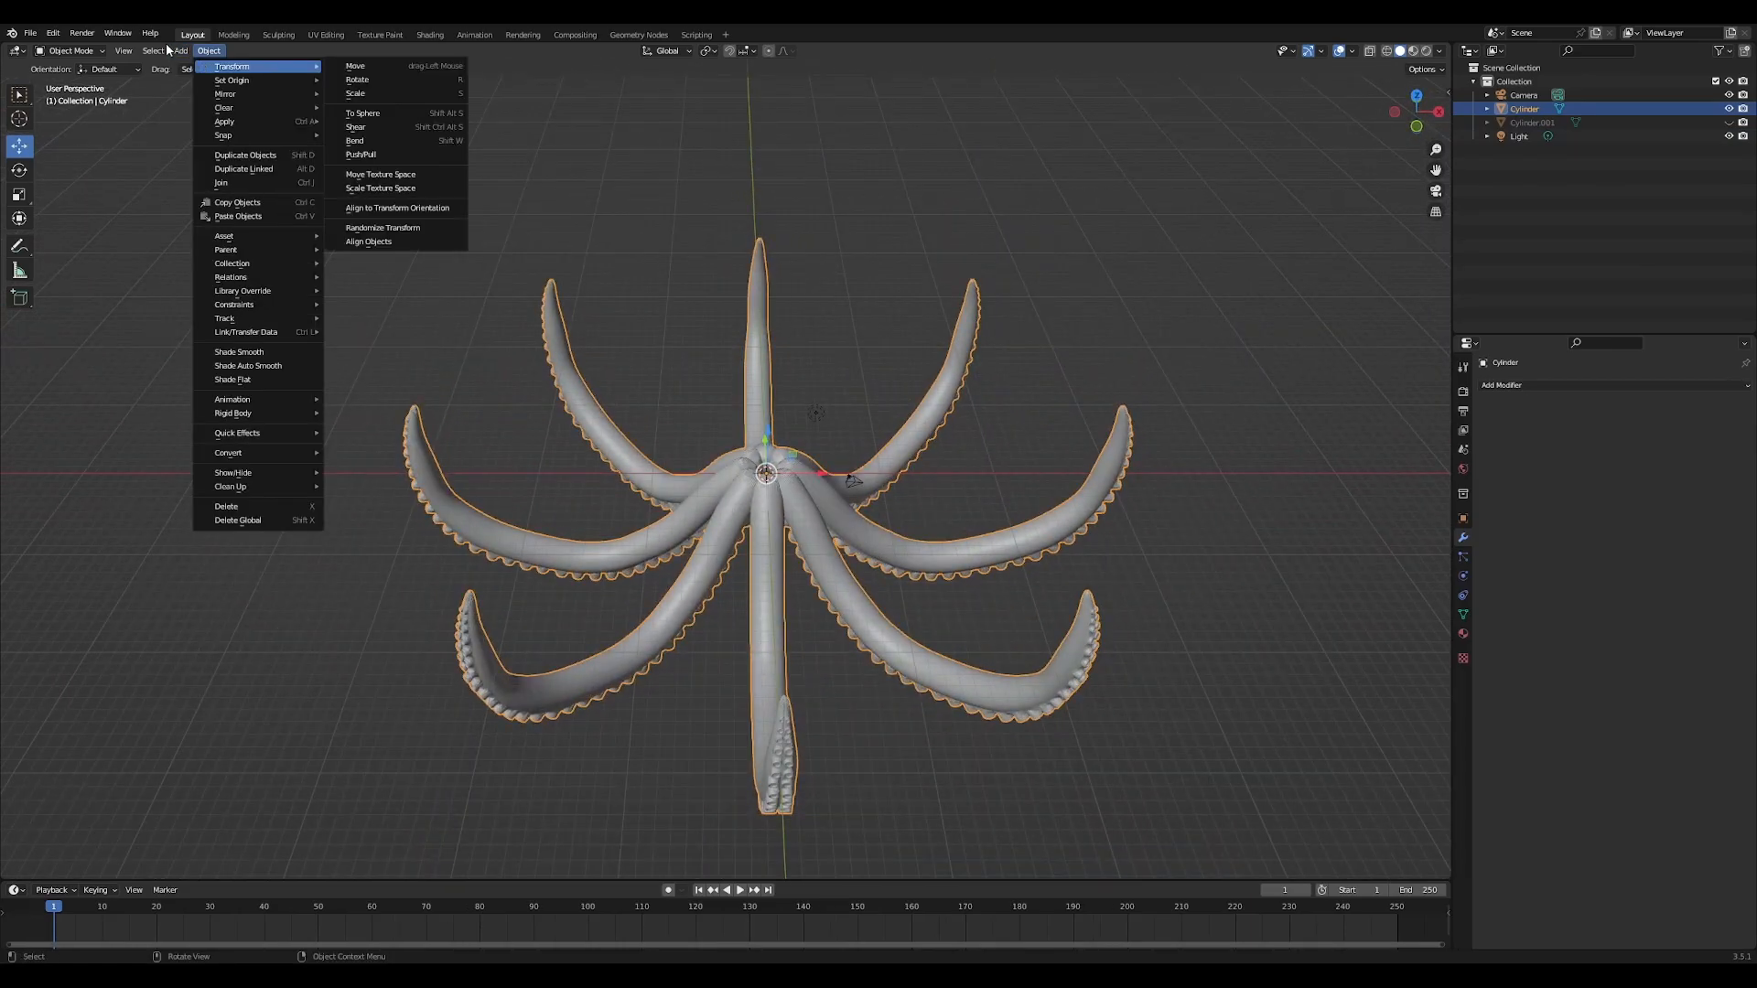
mouse_move(196, 66)
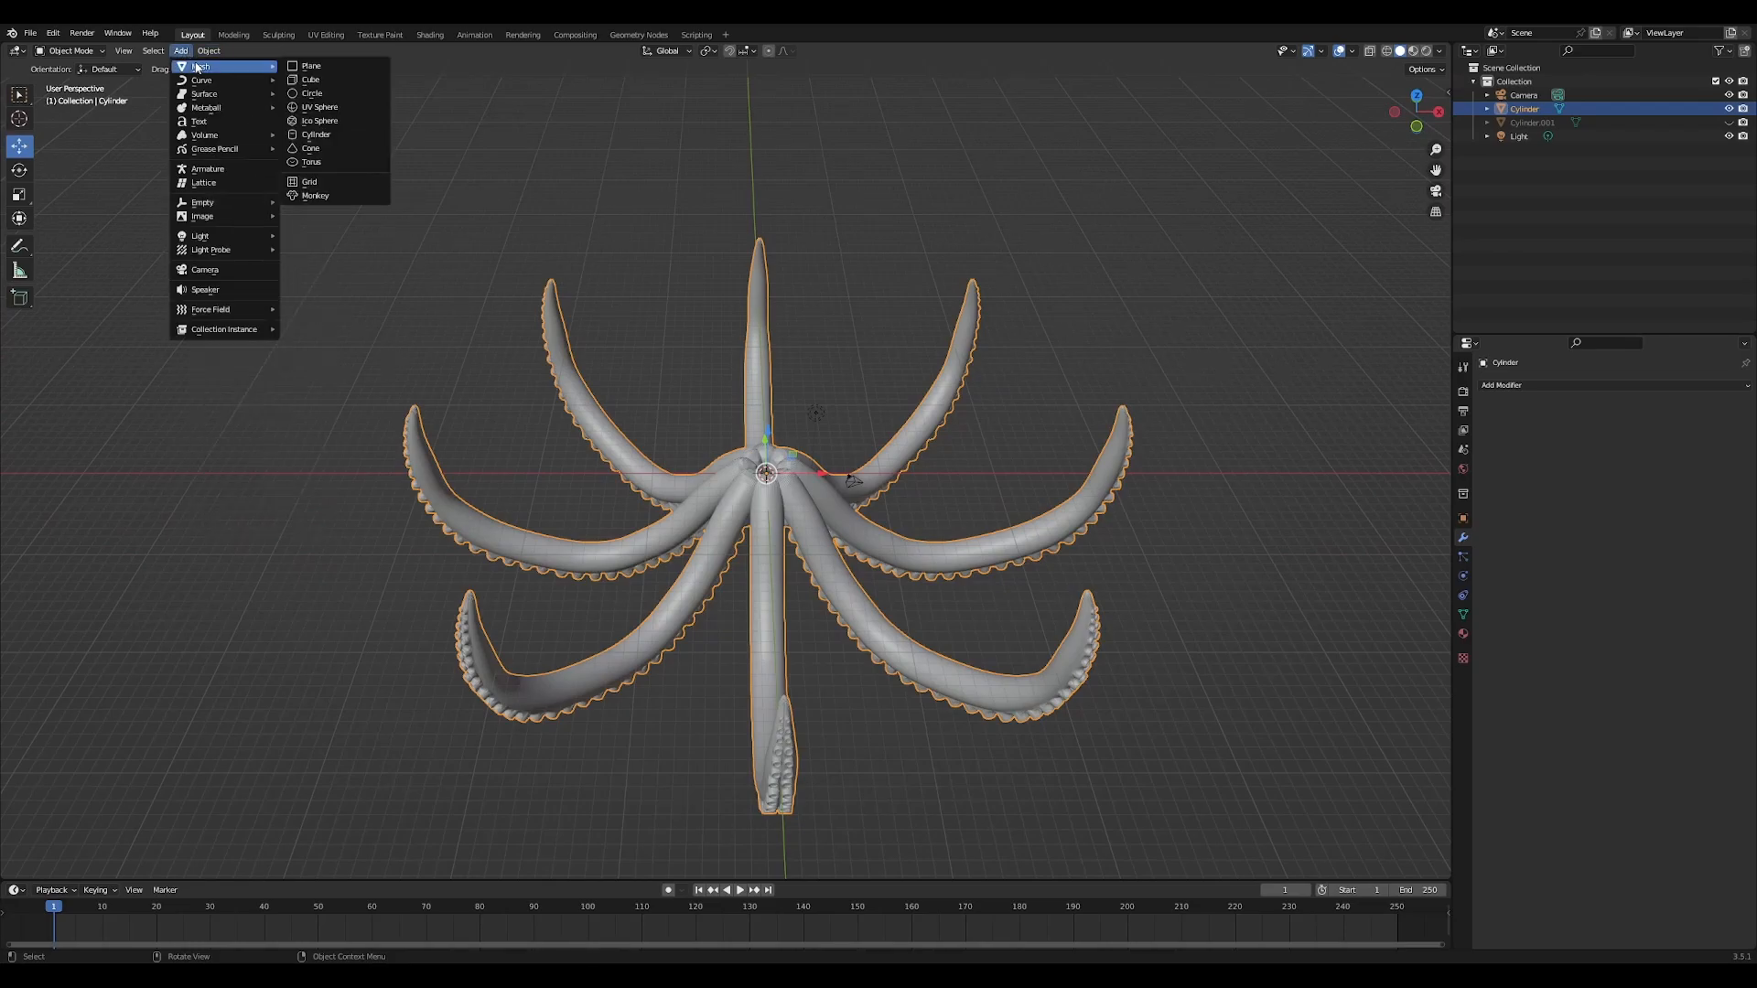
left_click(339, 134)
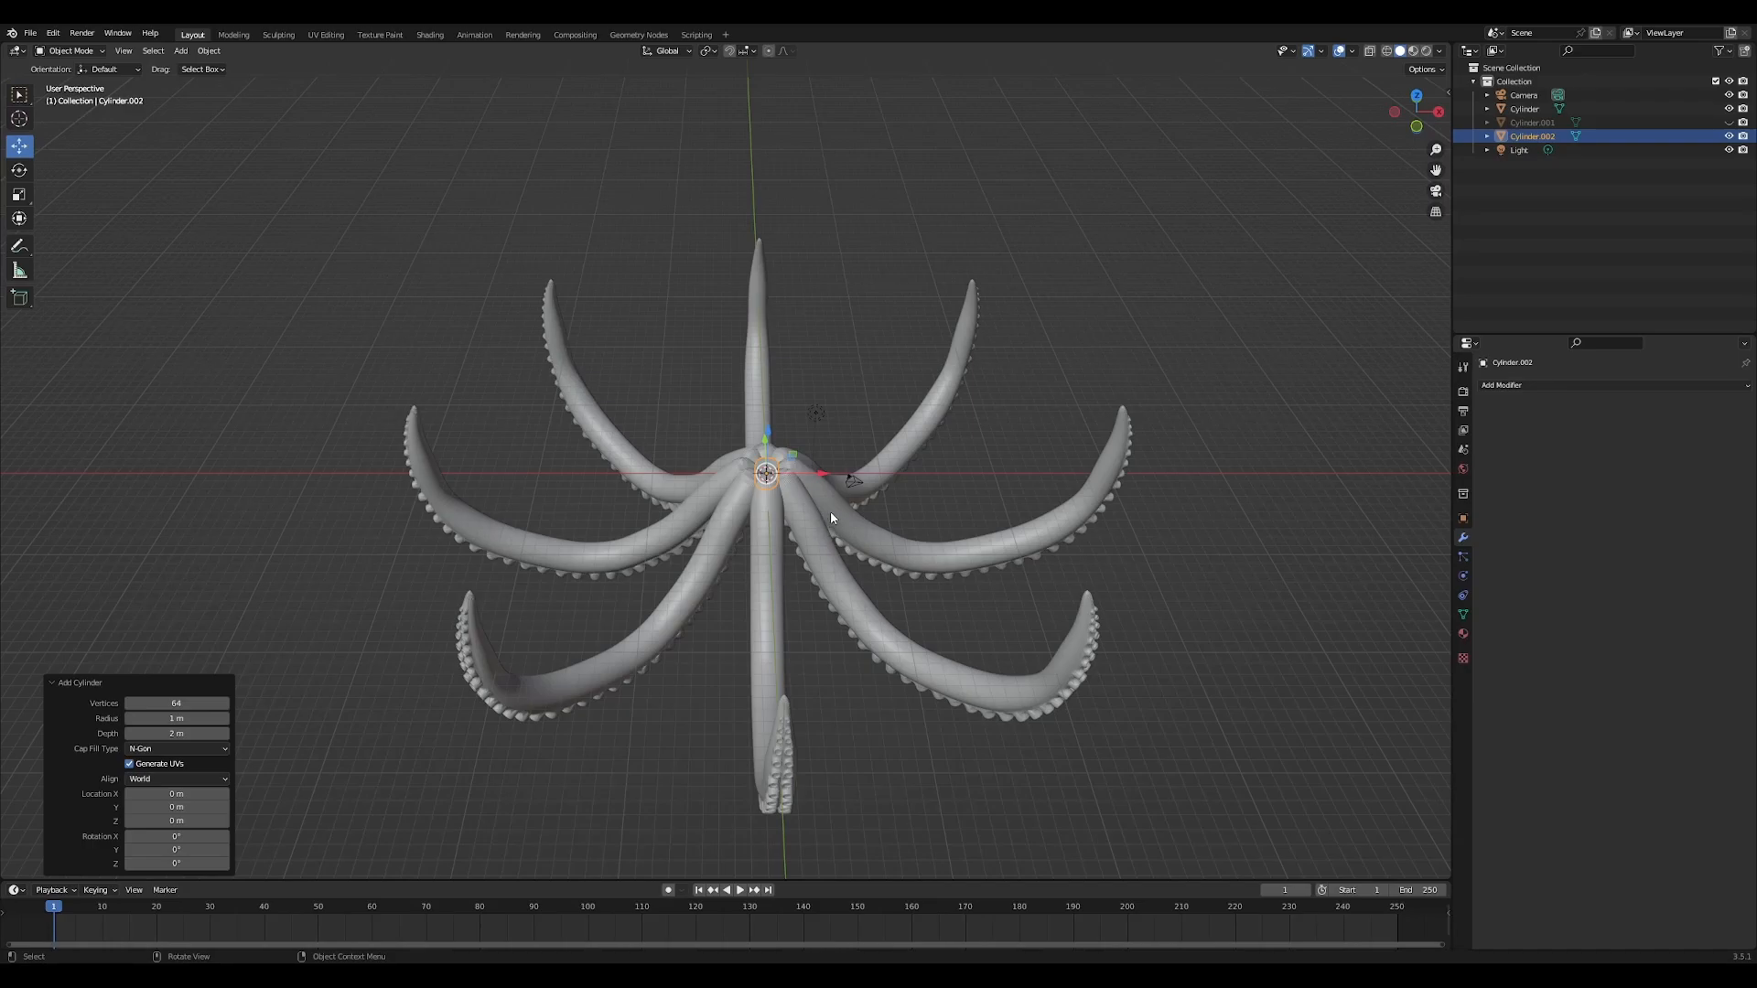
key("s")
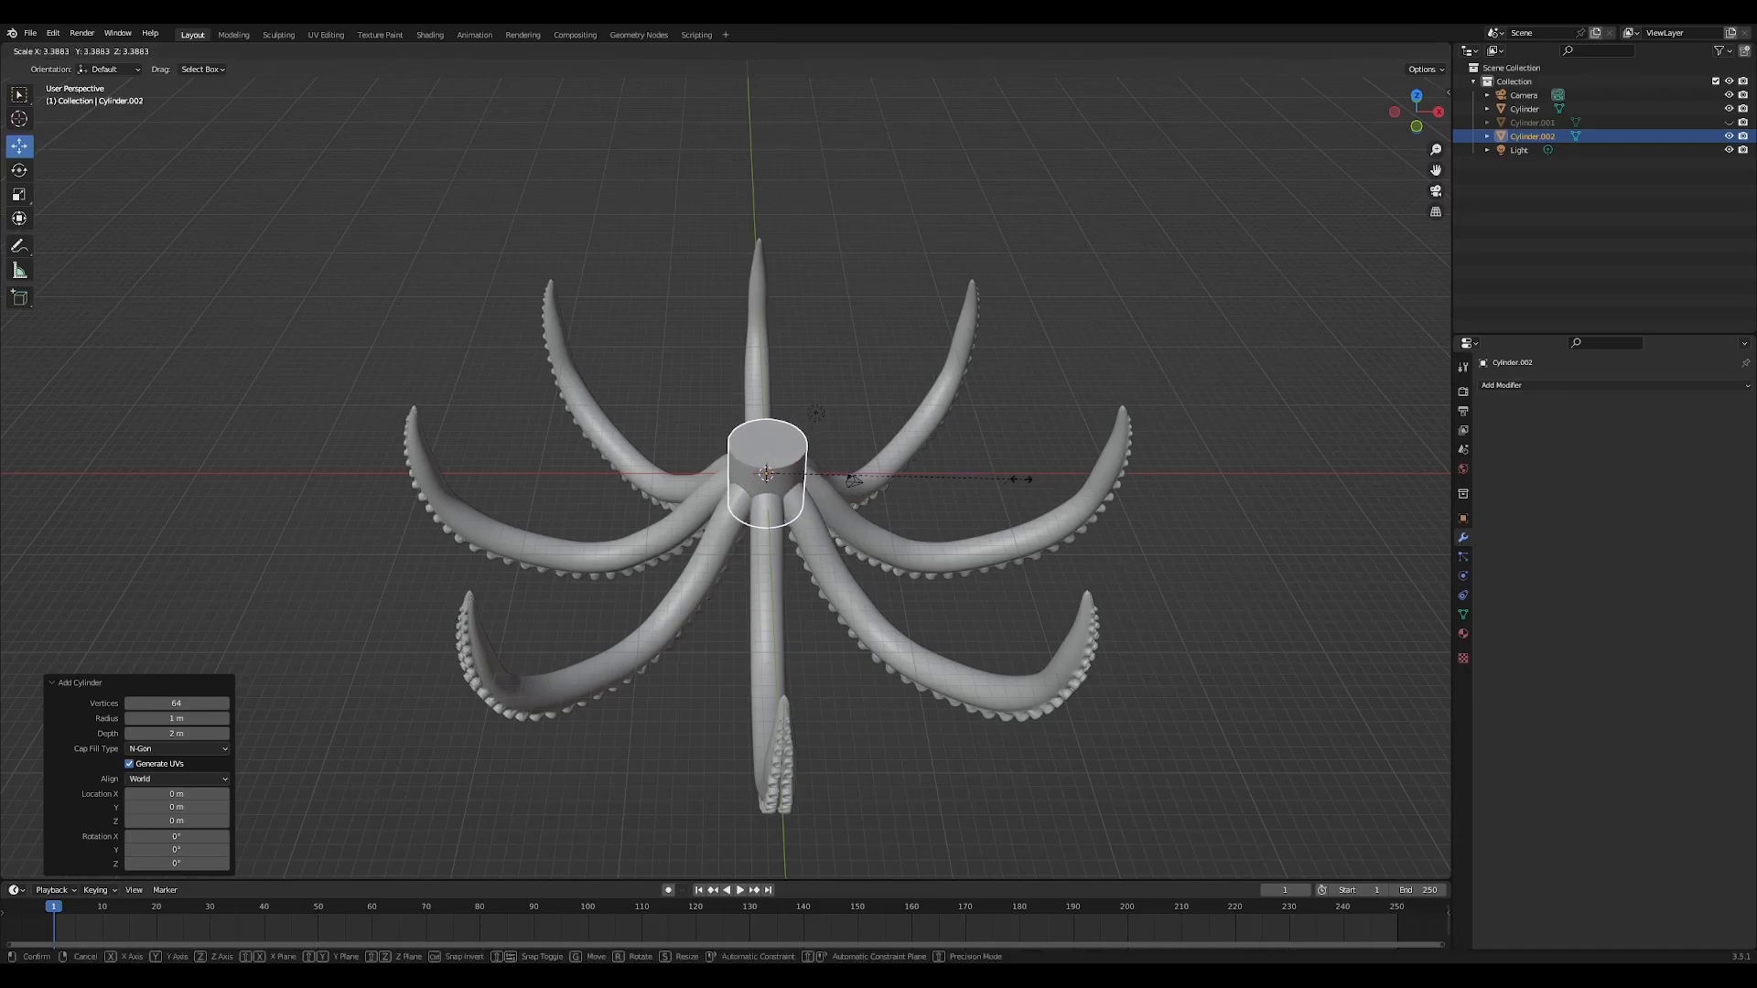
left_click(1020, 479)
Raise the cylinder along Z until its lower part meets the upper ends of the arms
middle_click_drag(1020, 478, 814, 496)
left_click_drag(766, 428, 772, 399)
scroll(771, 399, "up", 3)
middle_click_drag(828, 420, 814, 366)
left_click_drag(789, 342, 790, 330)
mouse_move(856, 540)
middle_mouse_down()
mouse_move(881, 407)
mouse_move(848, 507)
middle_mouse_up()
Lower the cylinder's top face along Z and tilt it about 17° in the right side view
key("Tab")
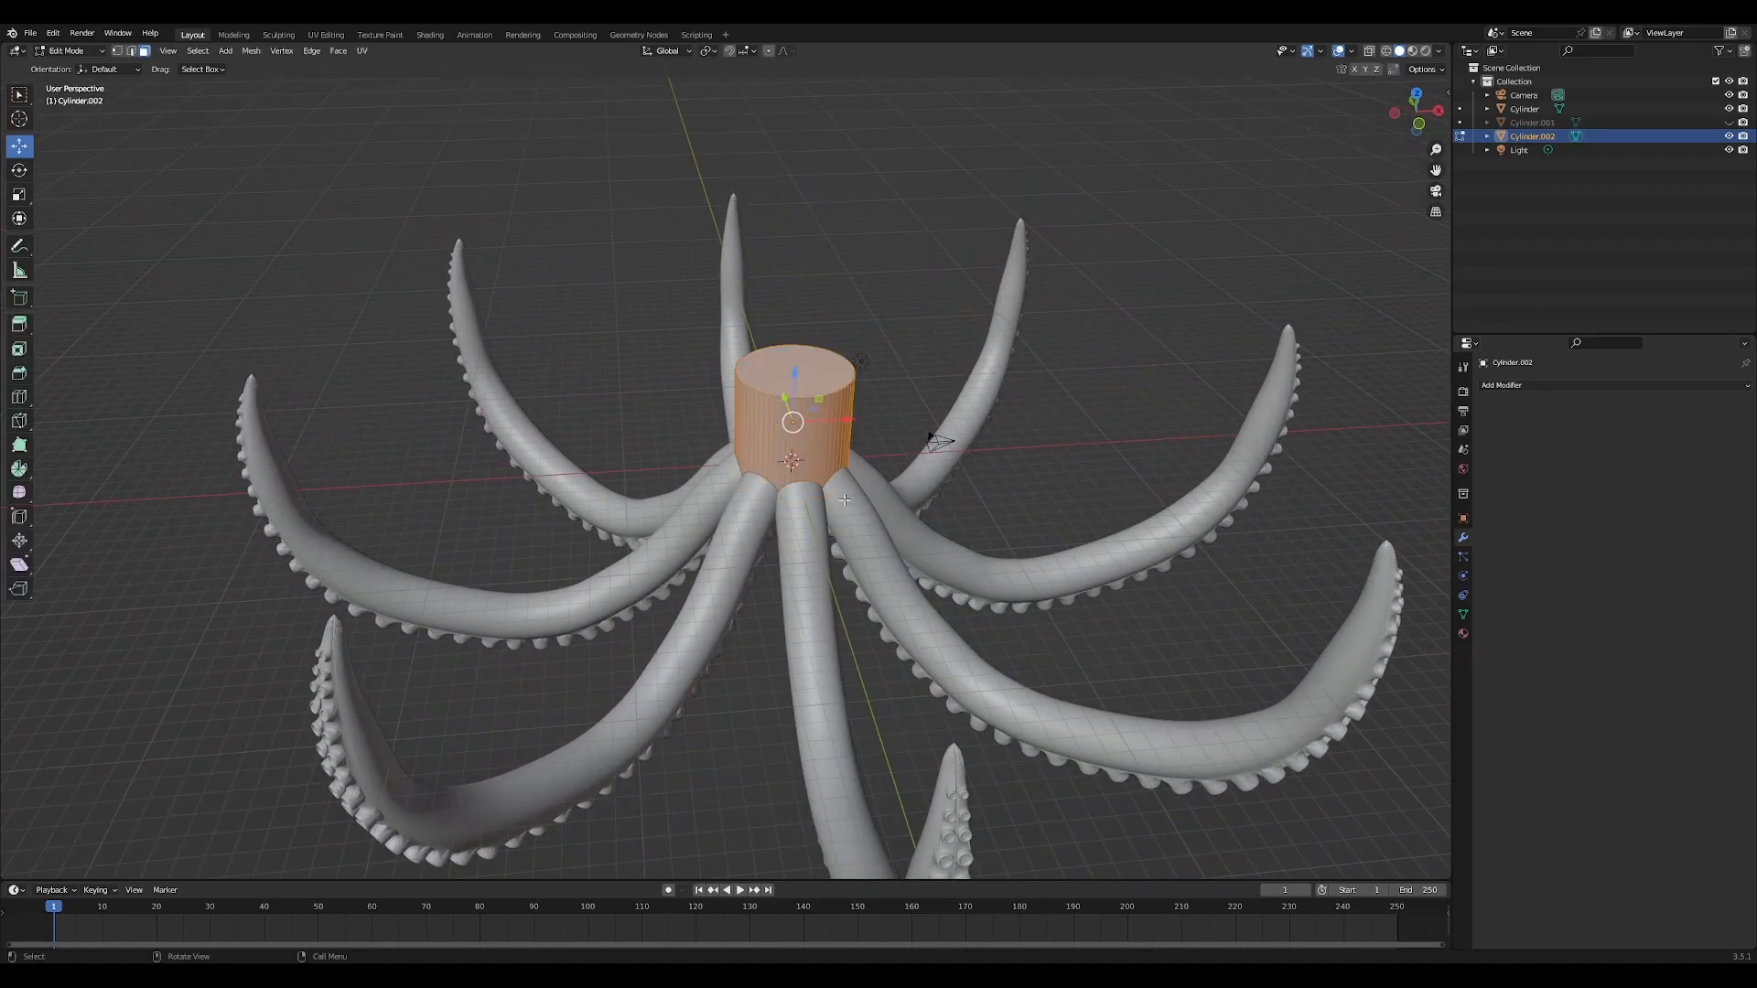
left_click(826, 378)
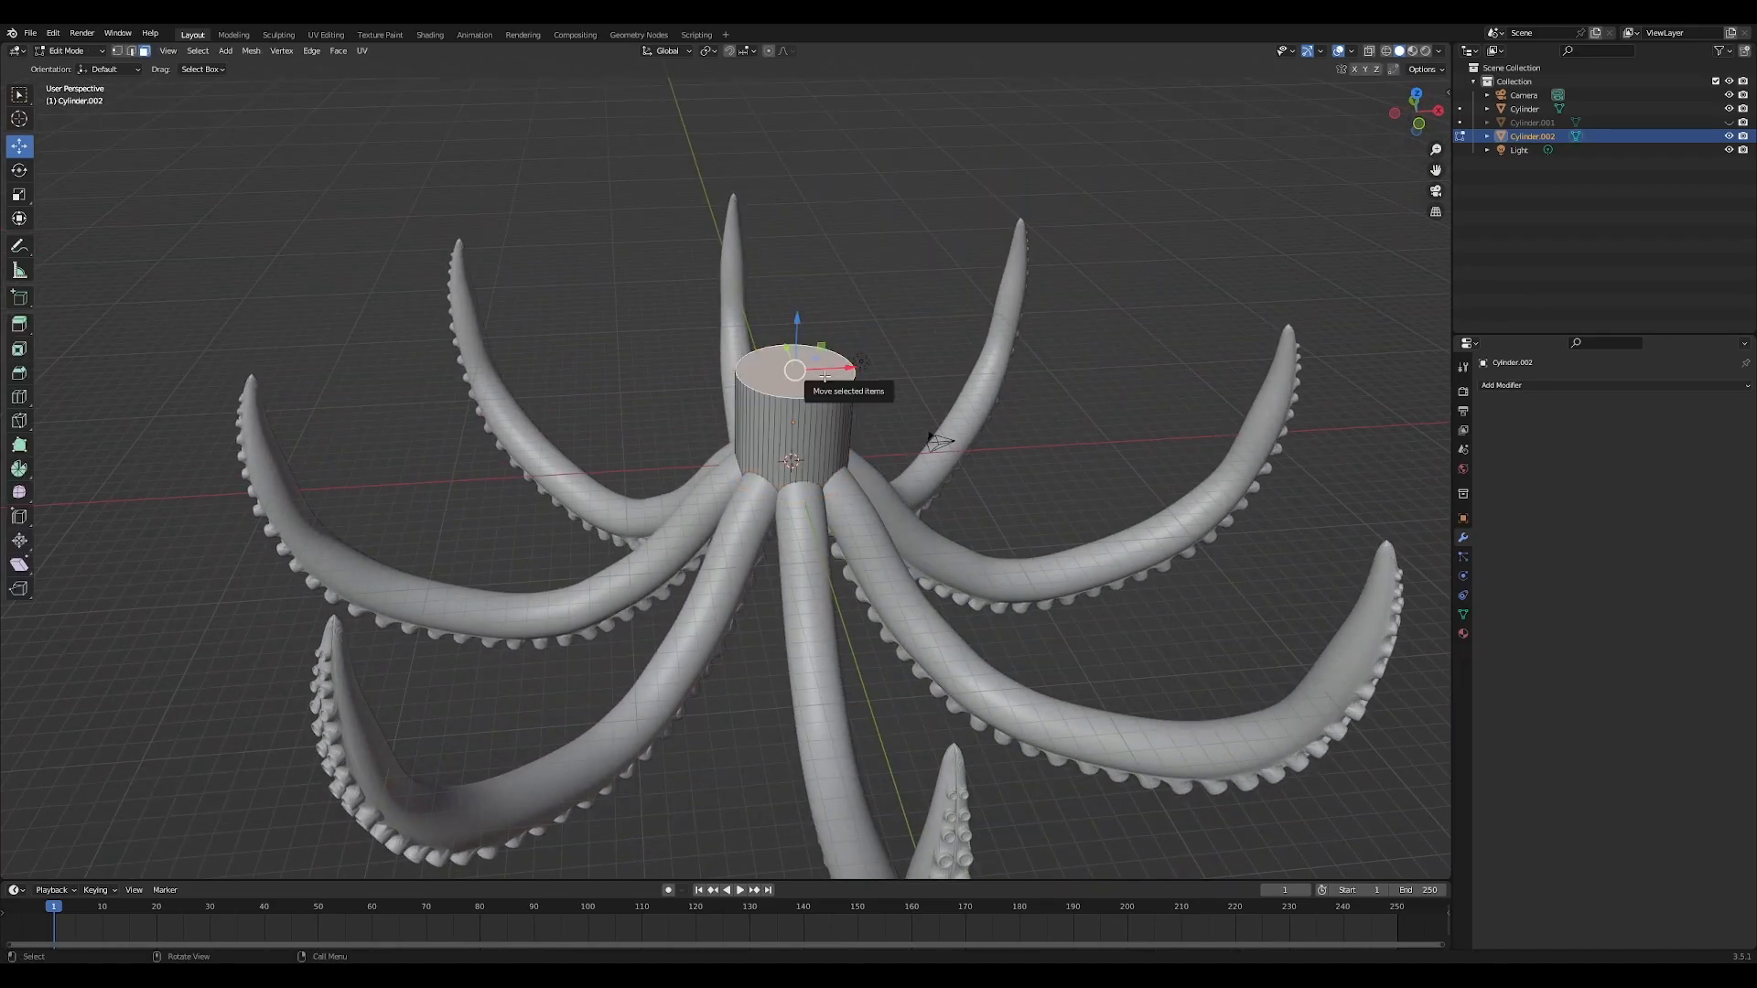
left_click_drag(797, 331, 785, 387)
key("KP_1")
key("KP_3")
middle_click_drag(625, 481, 874, 568, "shift")
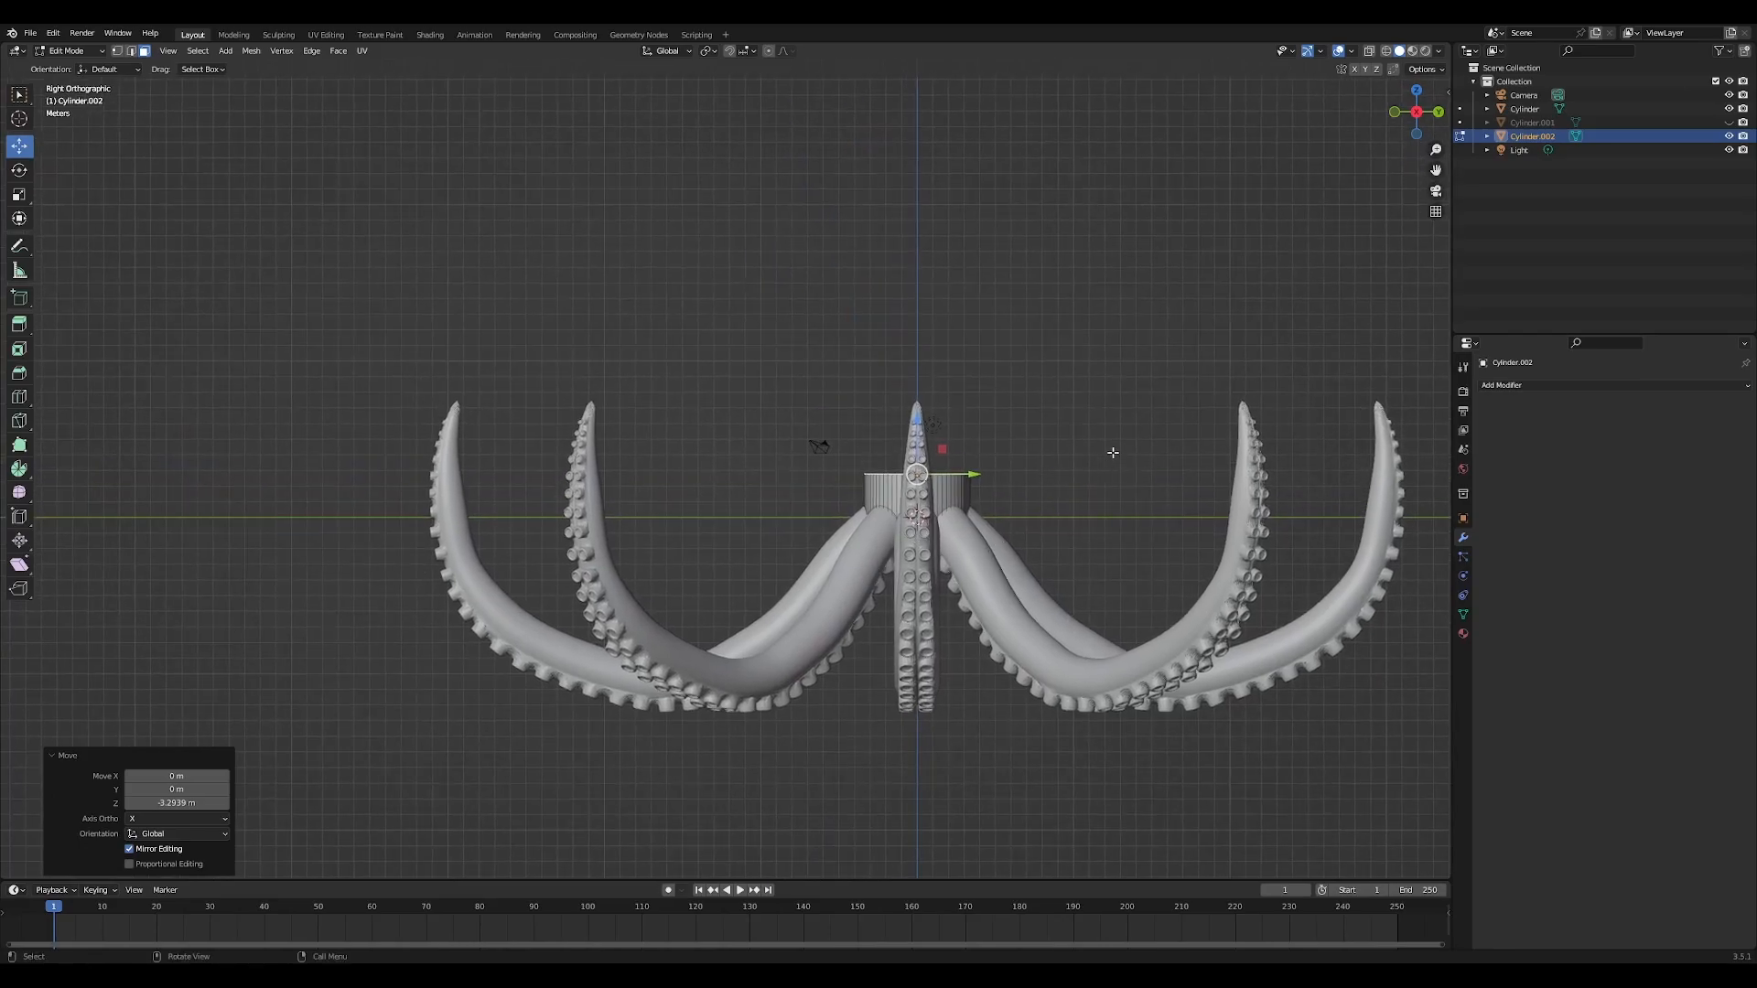
key("r")
left_click(1050, 411)
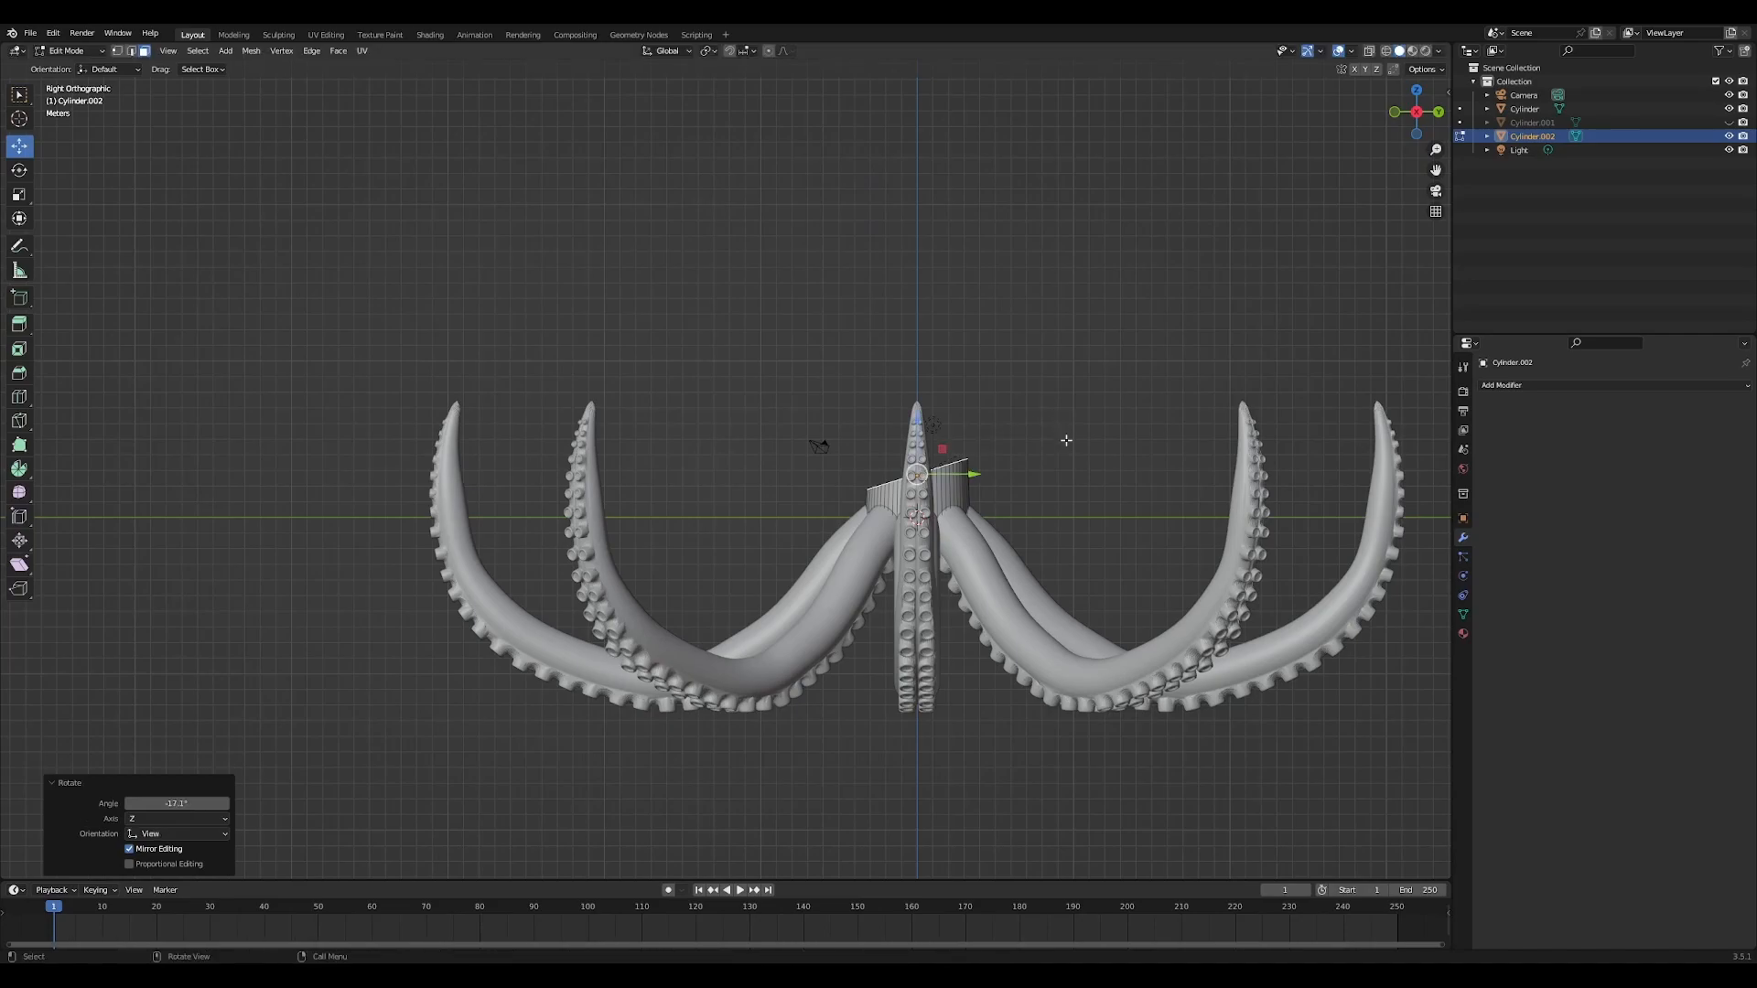
Extrude the tilted top face about 1.8 m and scale the new face to 0.855
key("e")
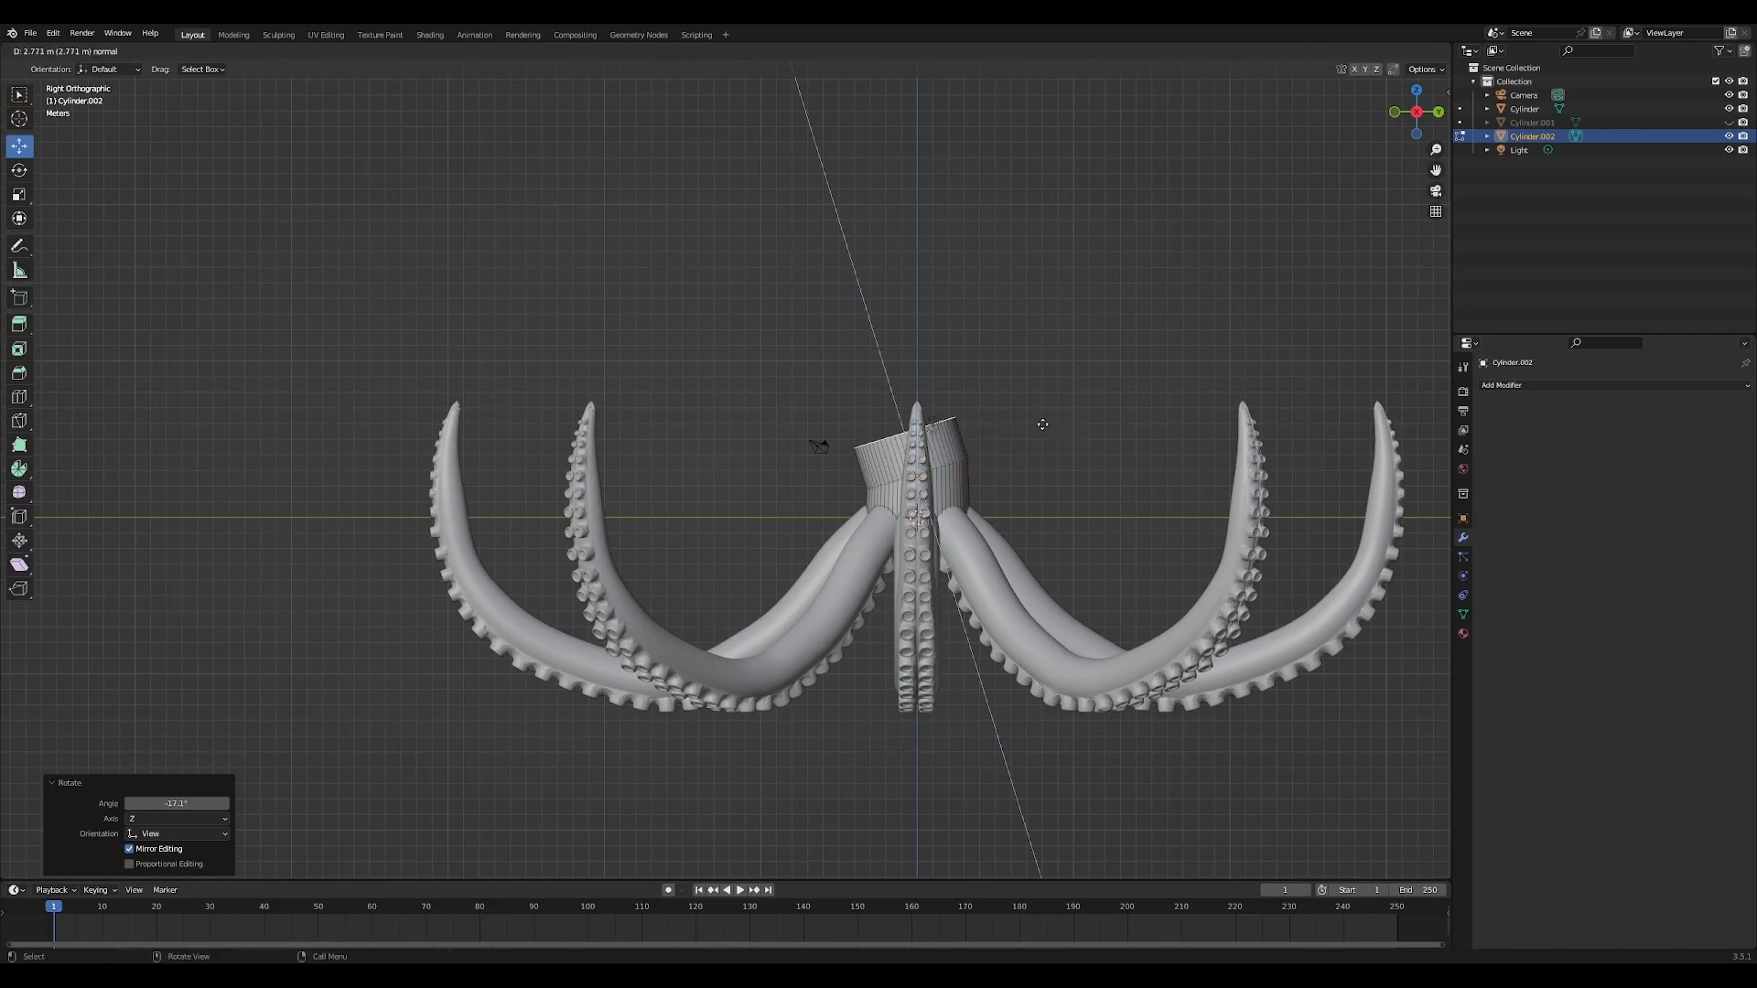
left_click(1041, 437)
key("s")
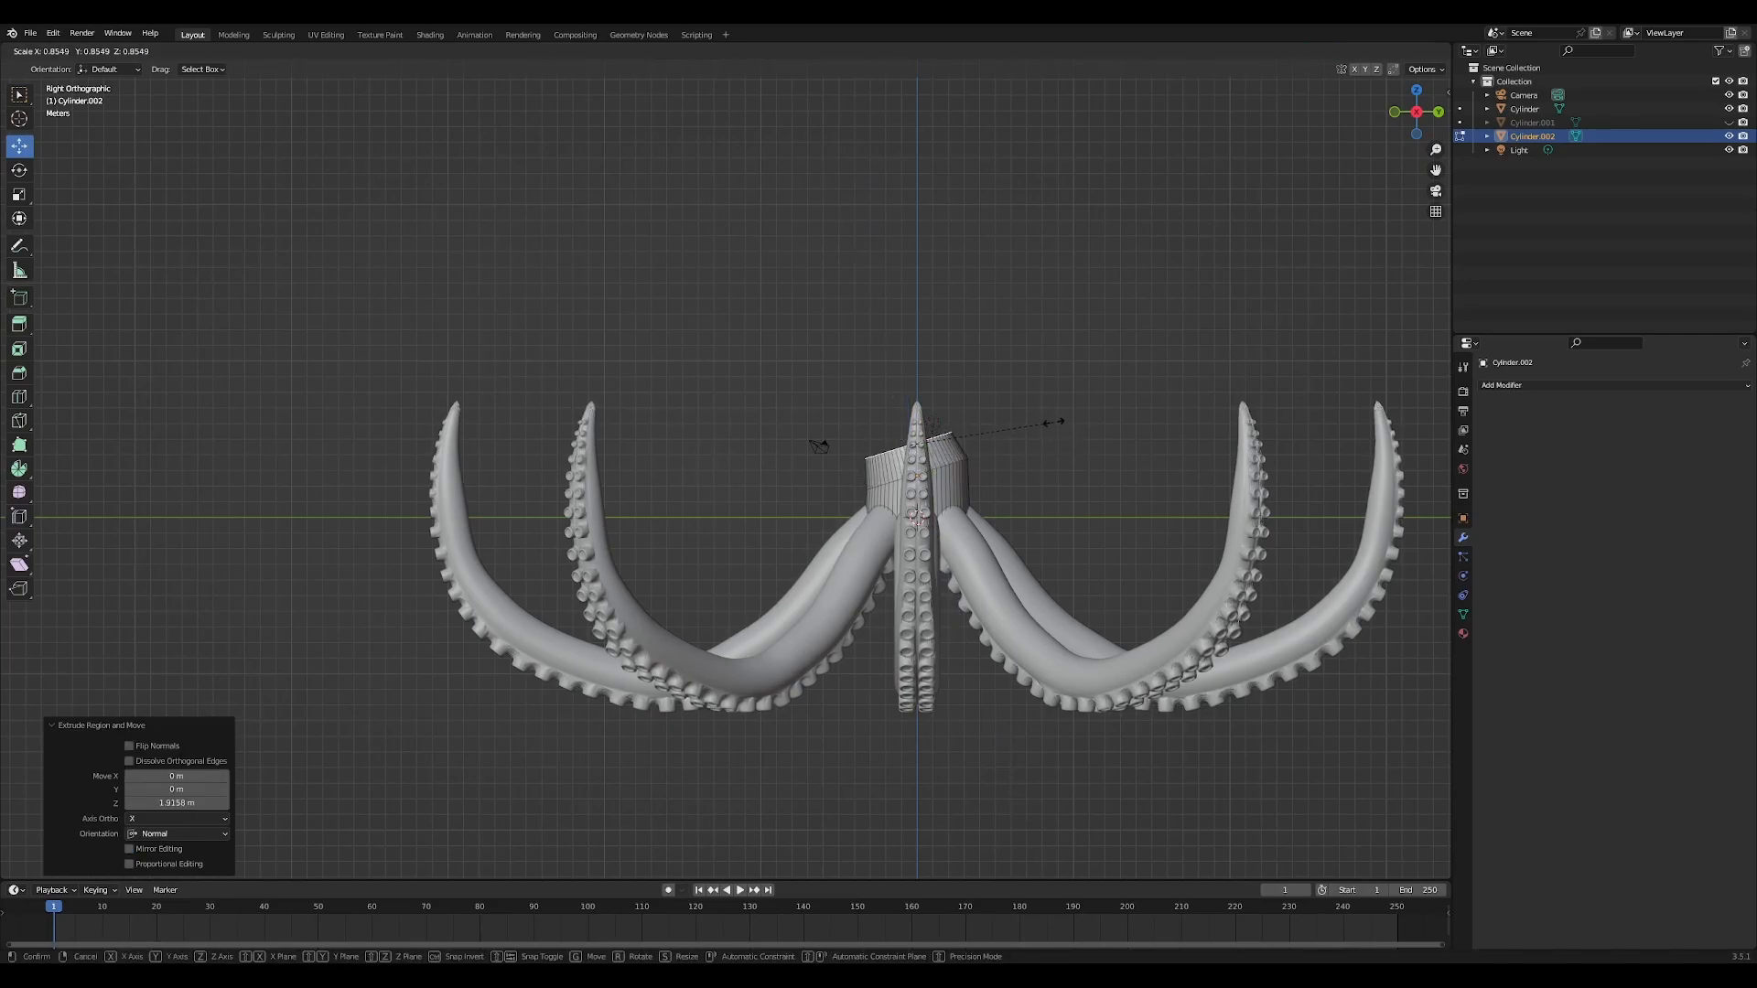
left_click(1053, 421)
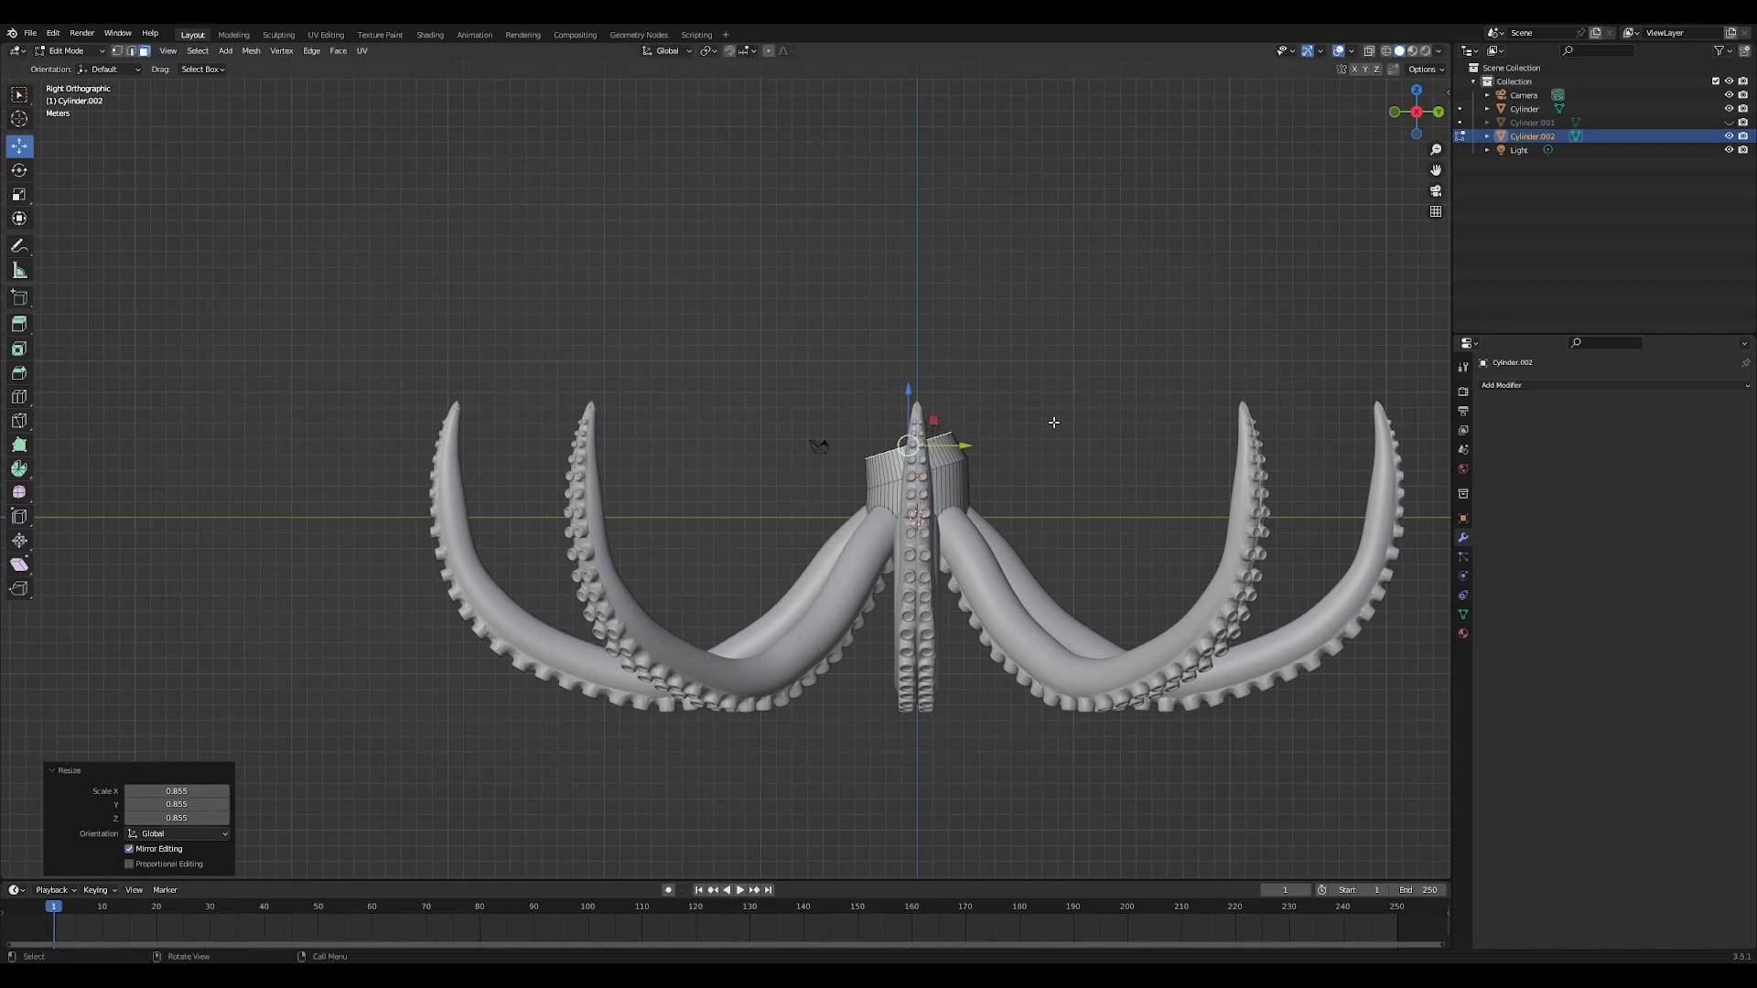
Extrude the body's top face again and rotate it by about -16.2° in the side view
key("e")
left_click(1014, 391)
key("r")
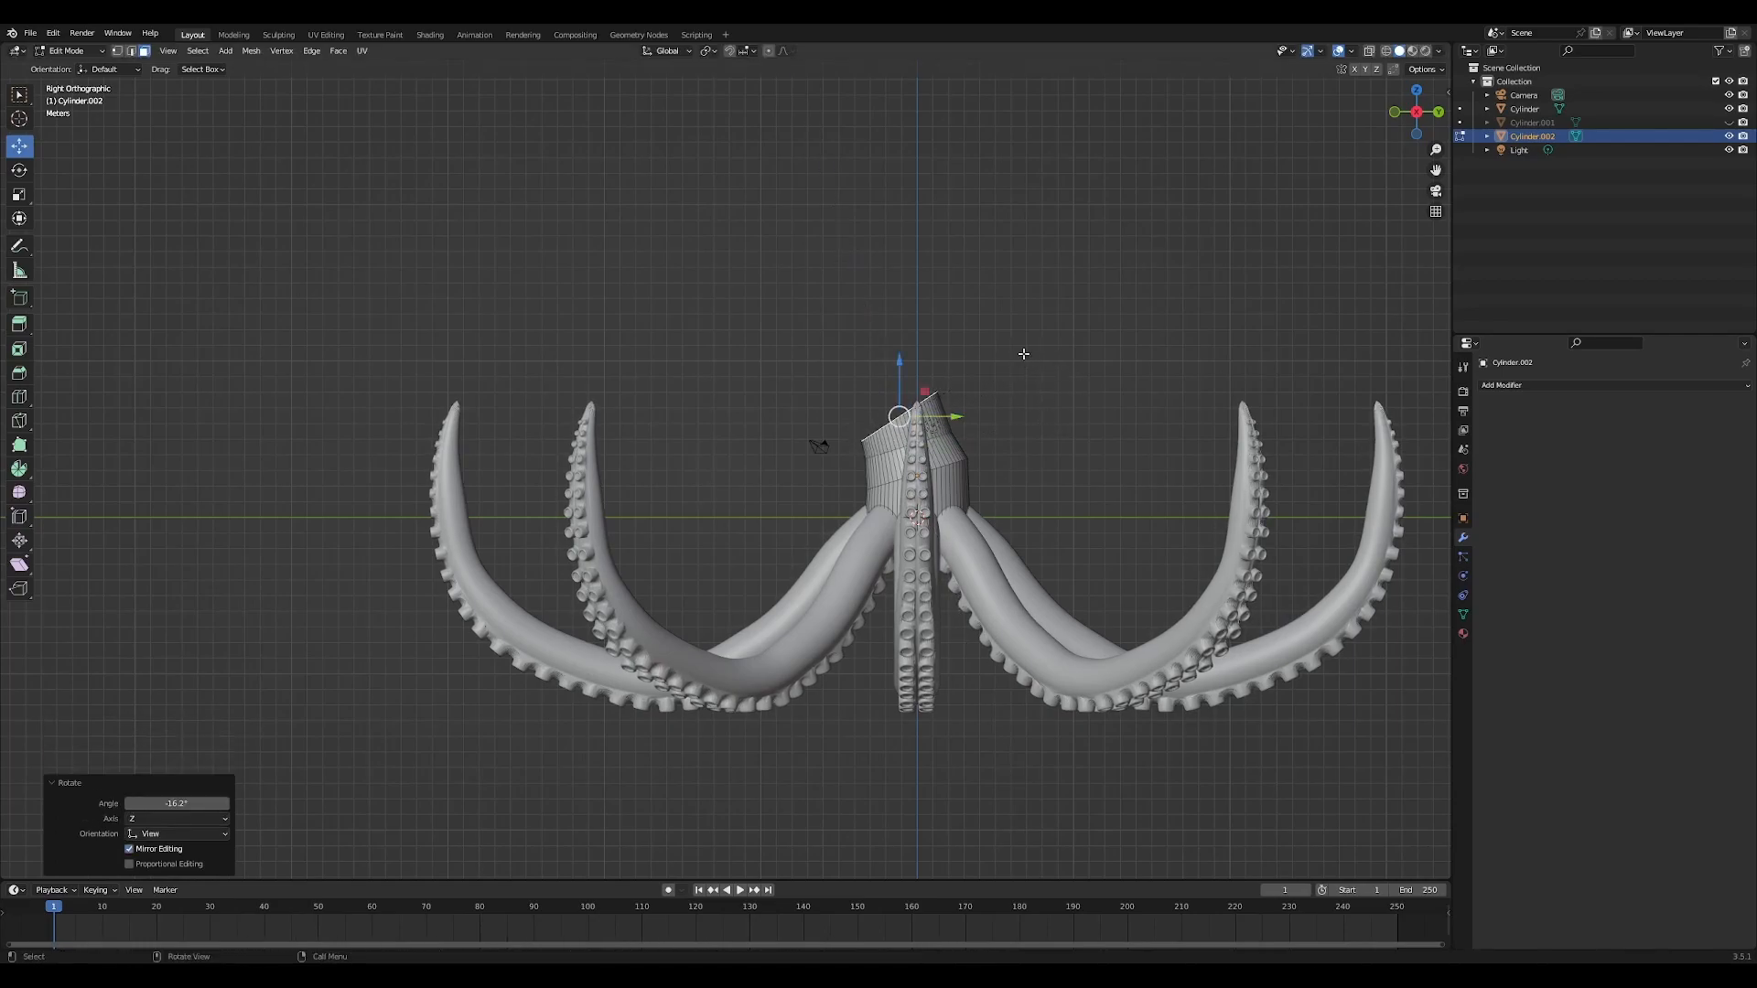
left_click(697, 106)
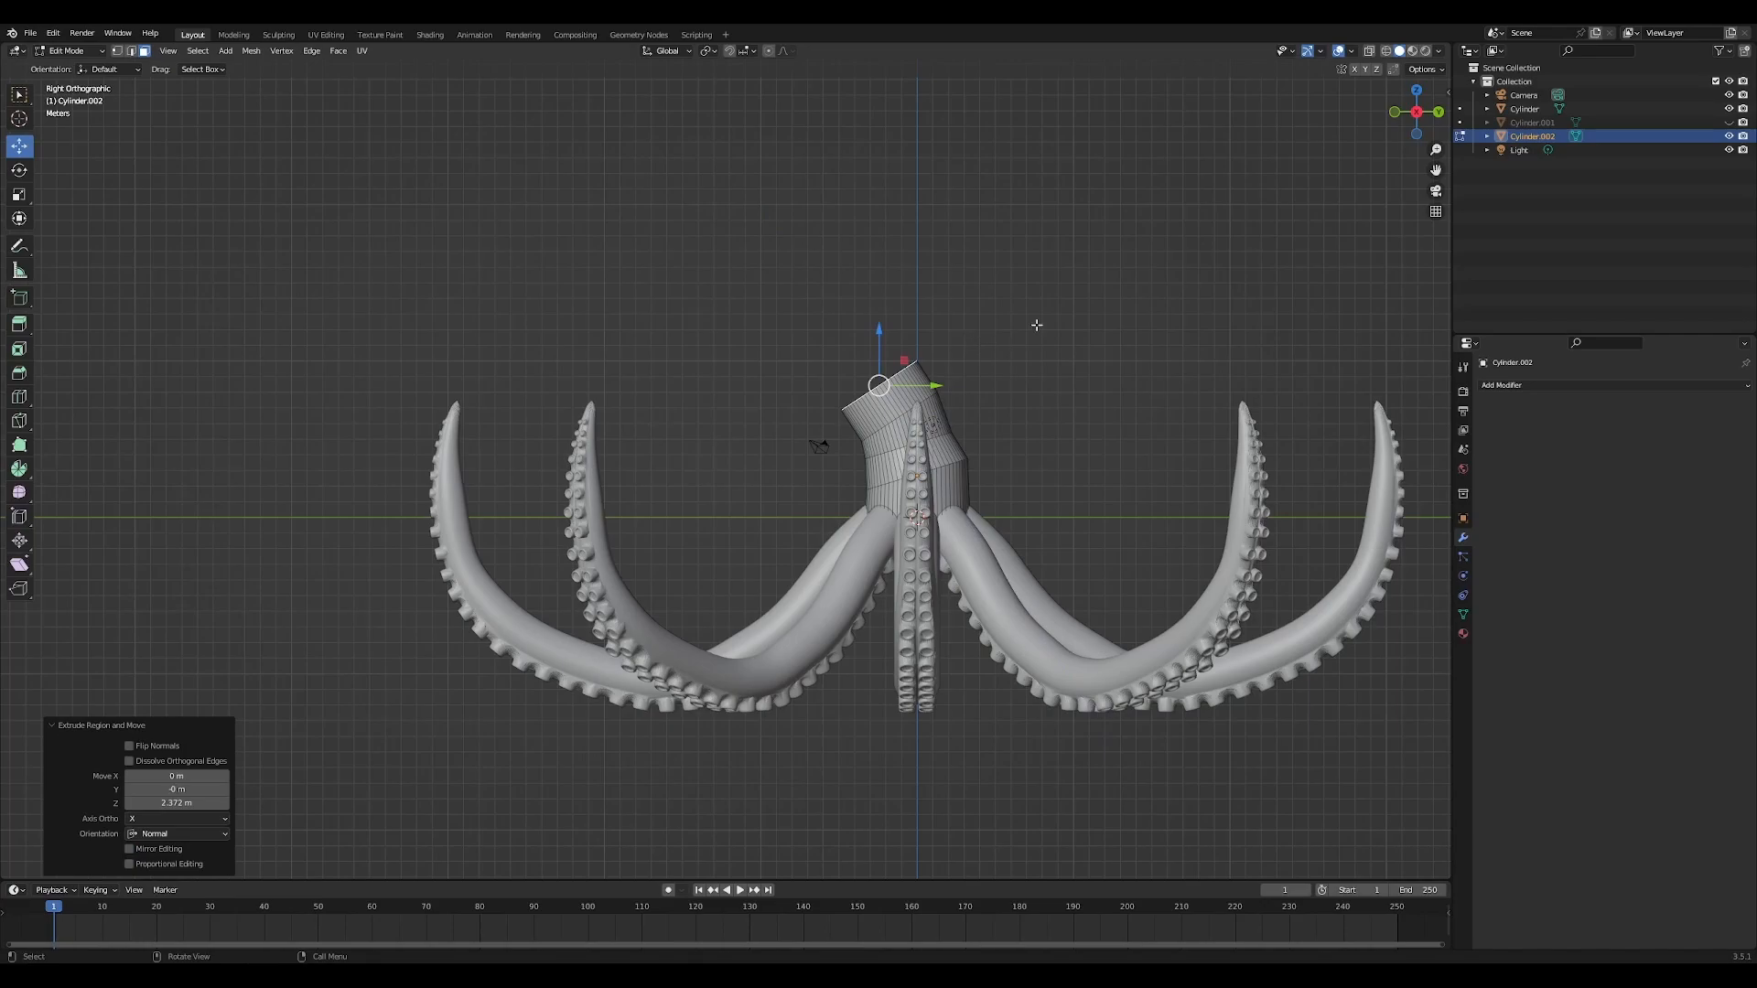
key("s")
left_click(1093, 313)
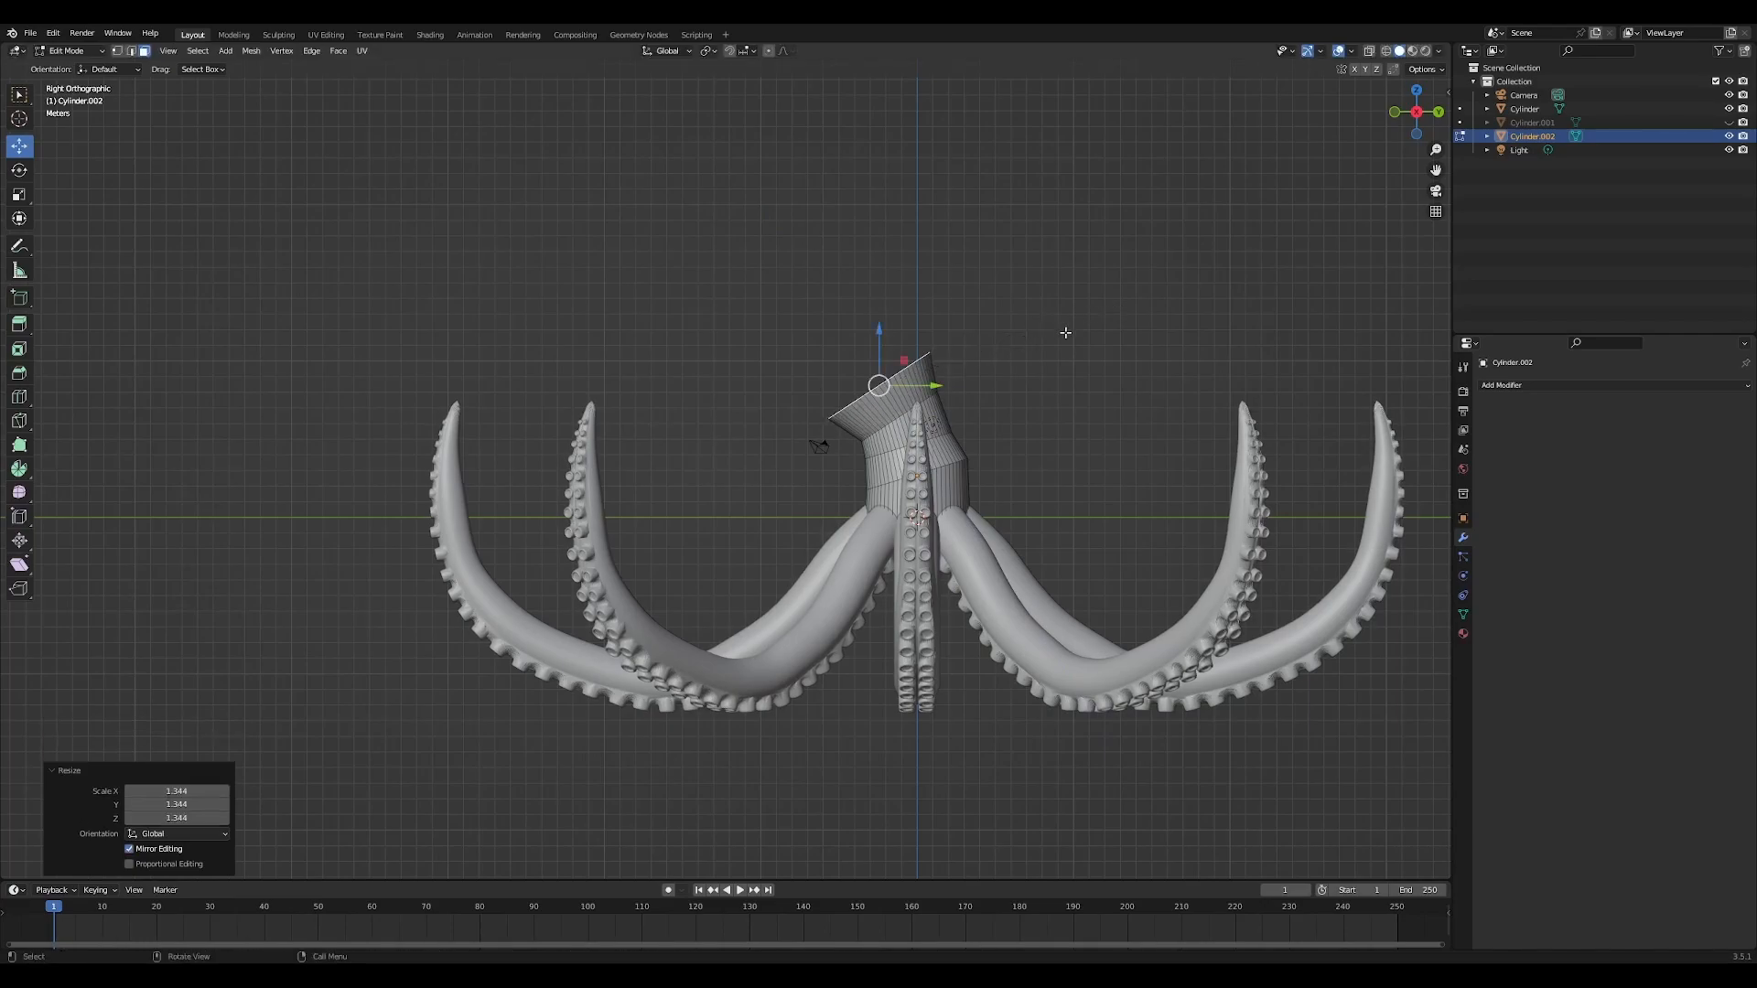
key("ctrl+z")
key("ctrl+z")
Move the body's top face about 1.49 m along negative Y and rotate it by about -7.9°
left_click_drag(942, 418, 896, 416)
key("r")
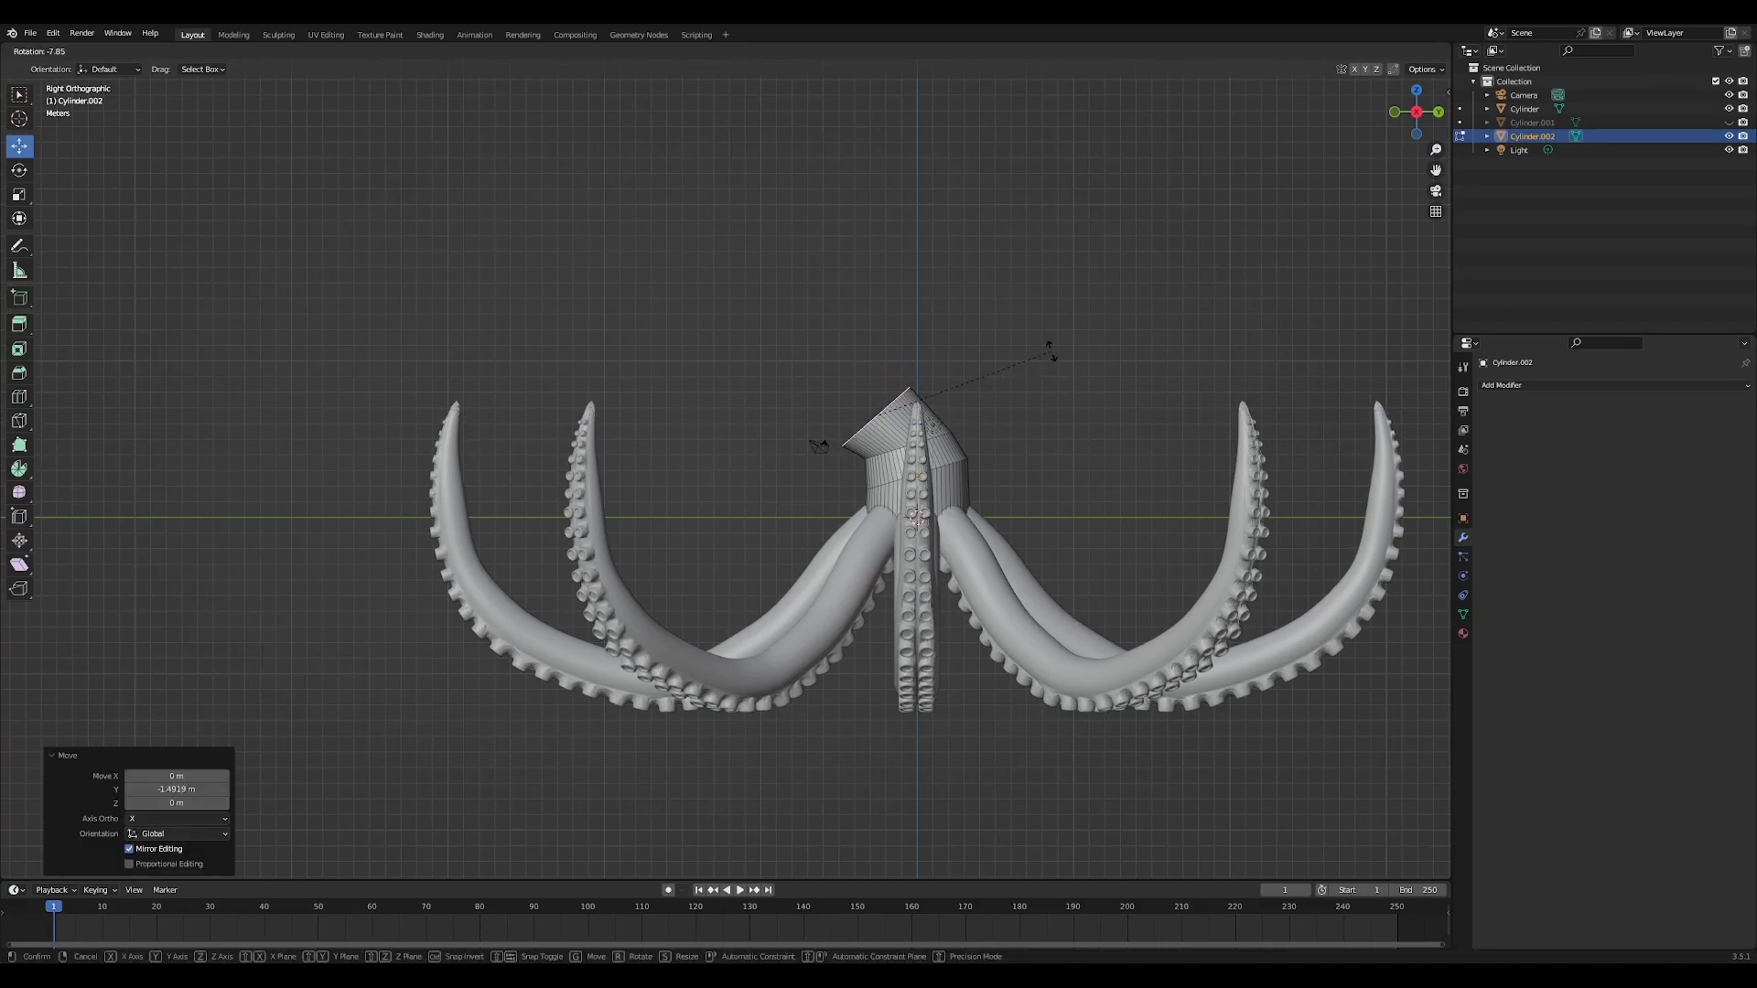
left_click(1050, 351)
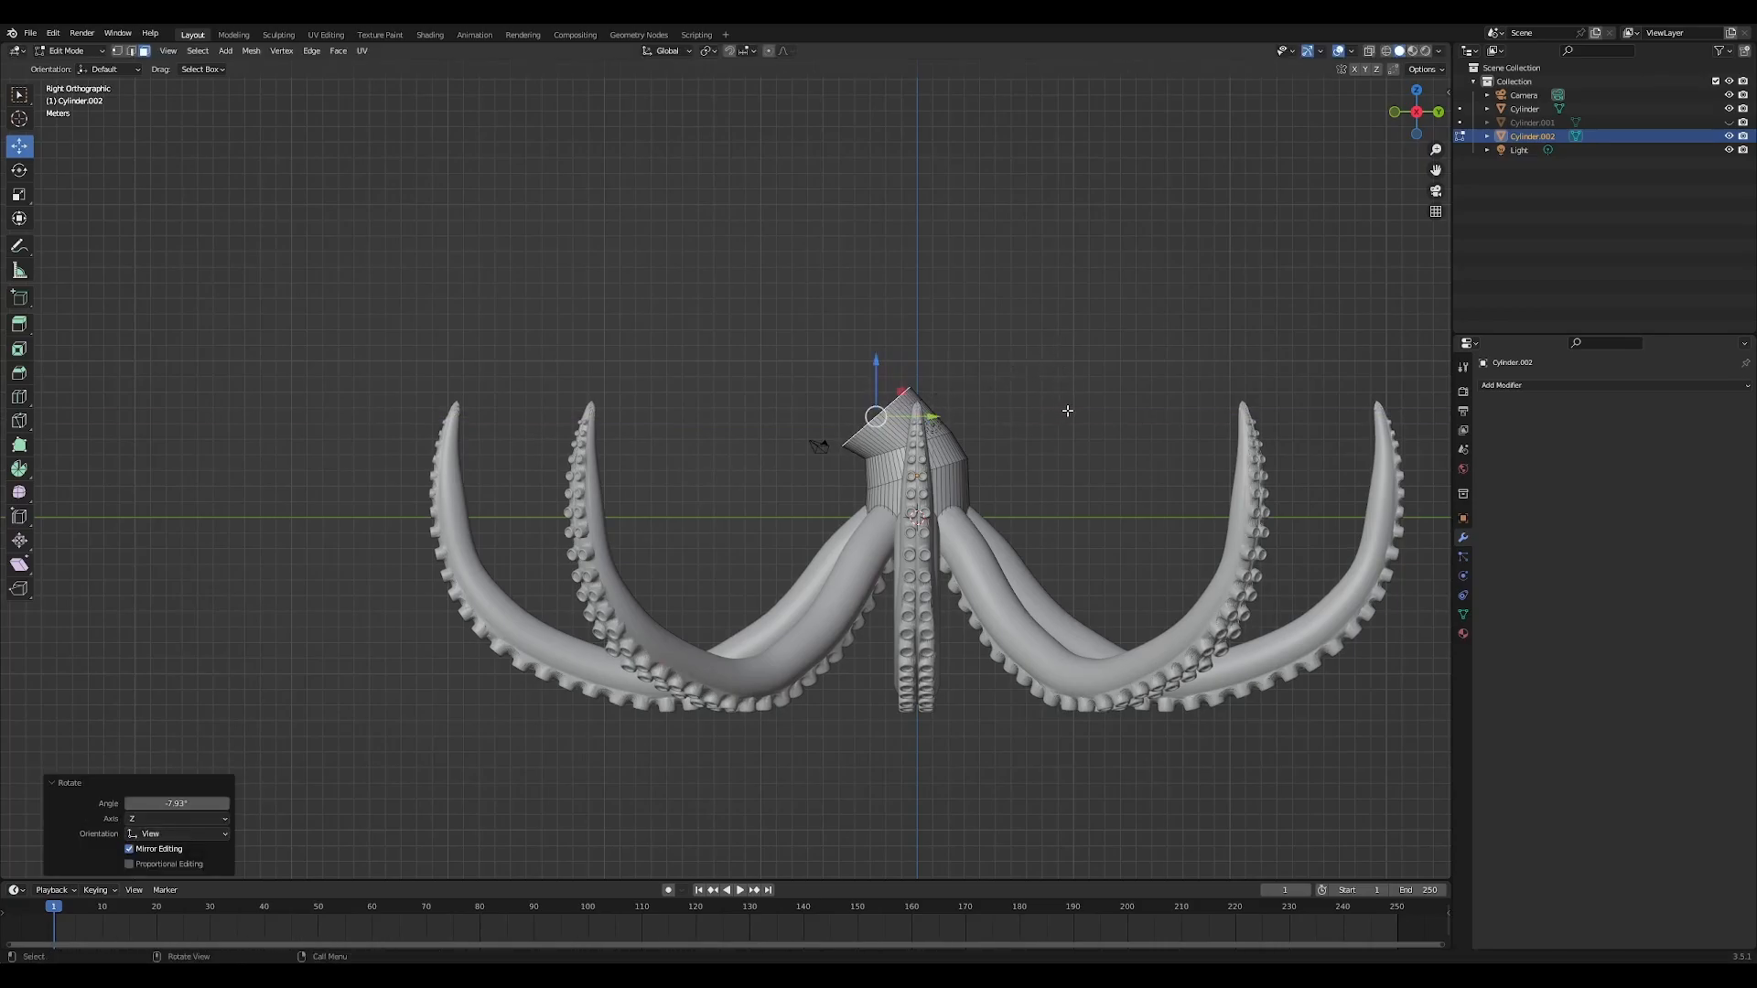
Extrude the body's end face about 3.2 m along its normal and enlarge it to widen the head
key("g")
left_click(1027, 376)
key("s")
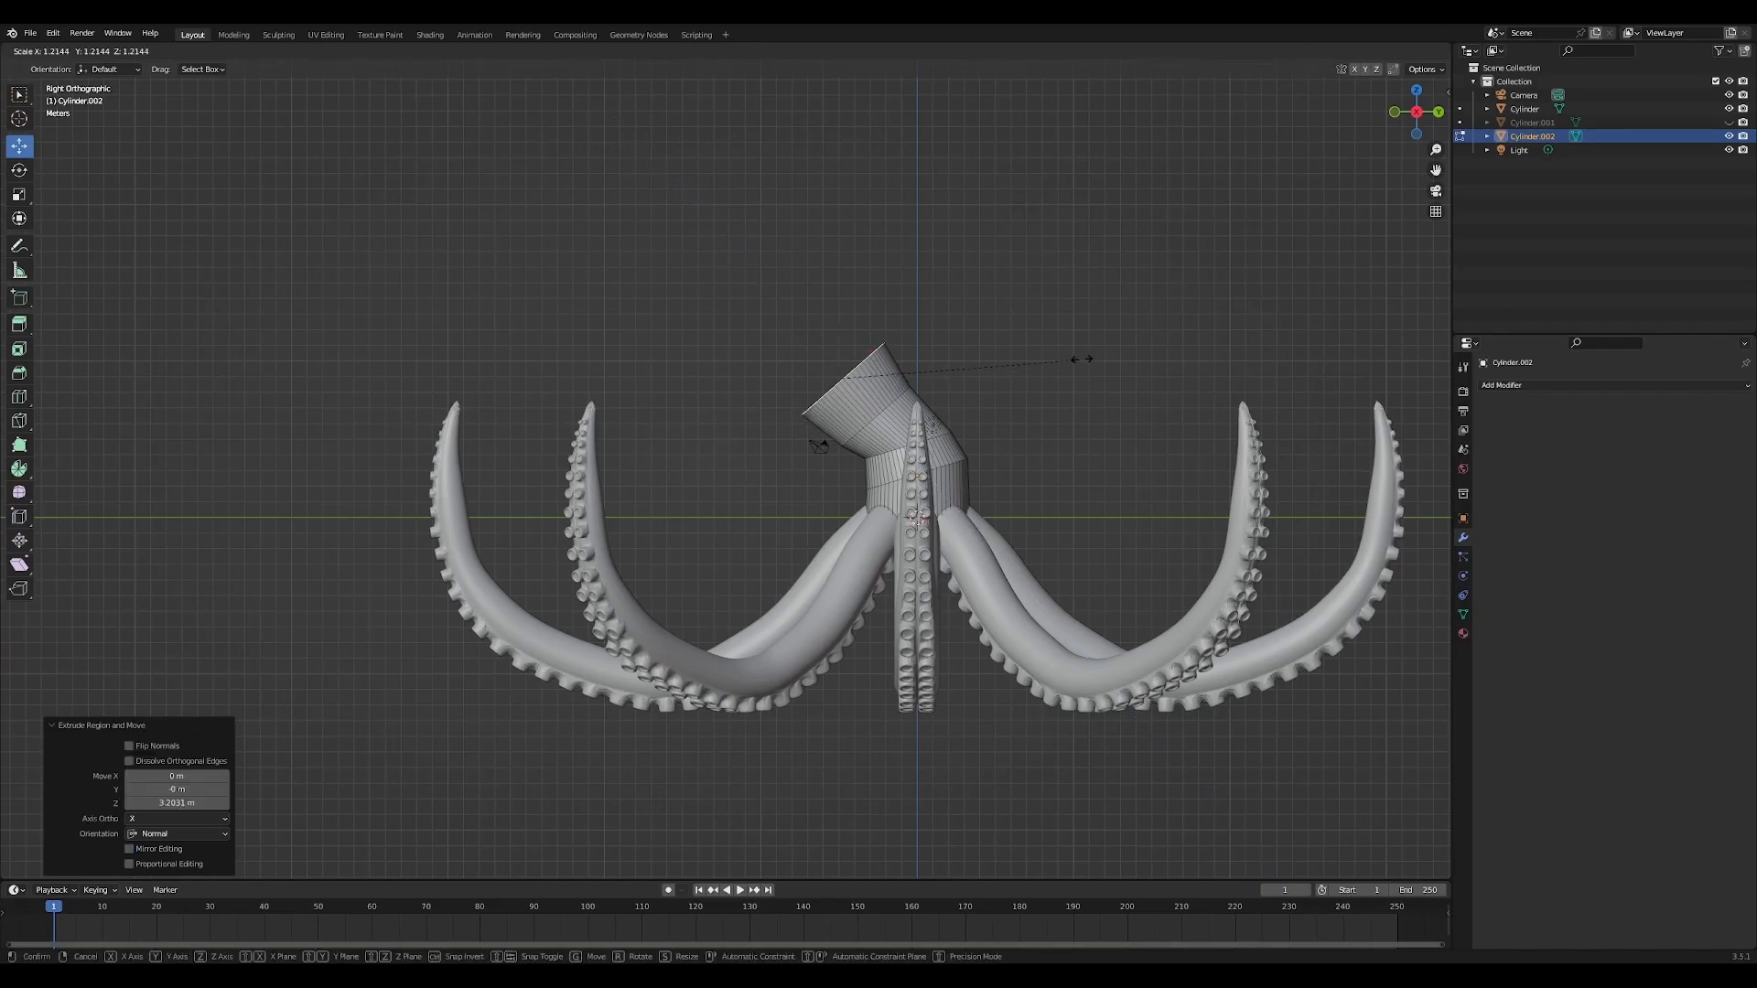
left_click(1093, 354)
Extrude the head's end face about 4.3 m along its normal and scale it by about 1.05
key("e")
left_click(1015, 322)
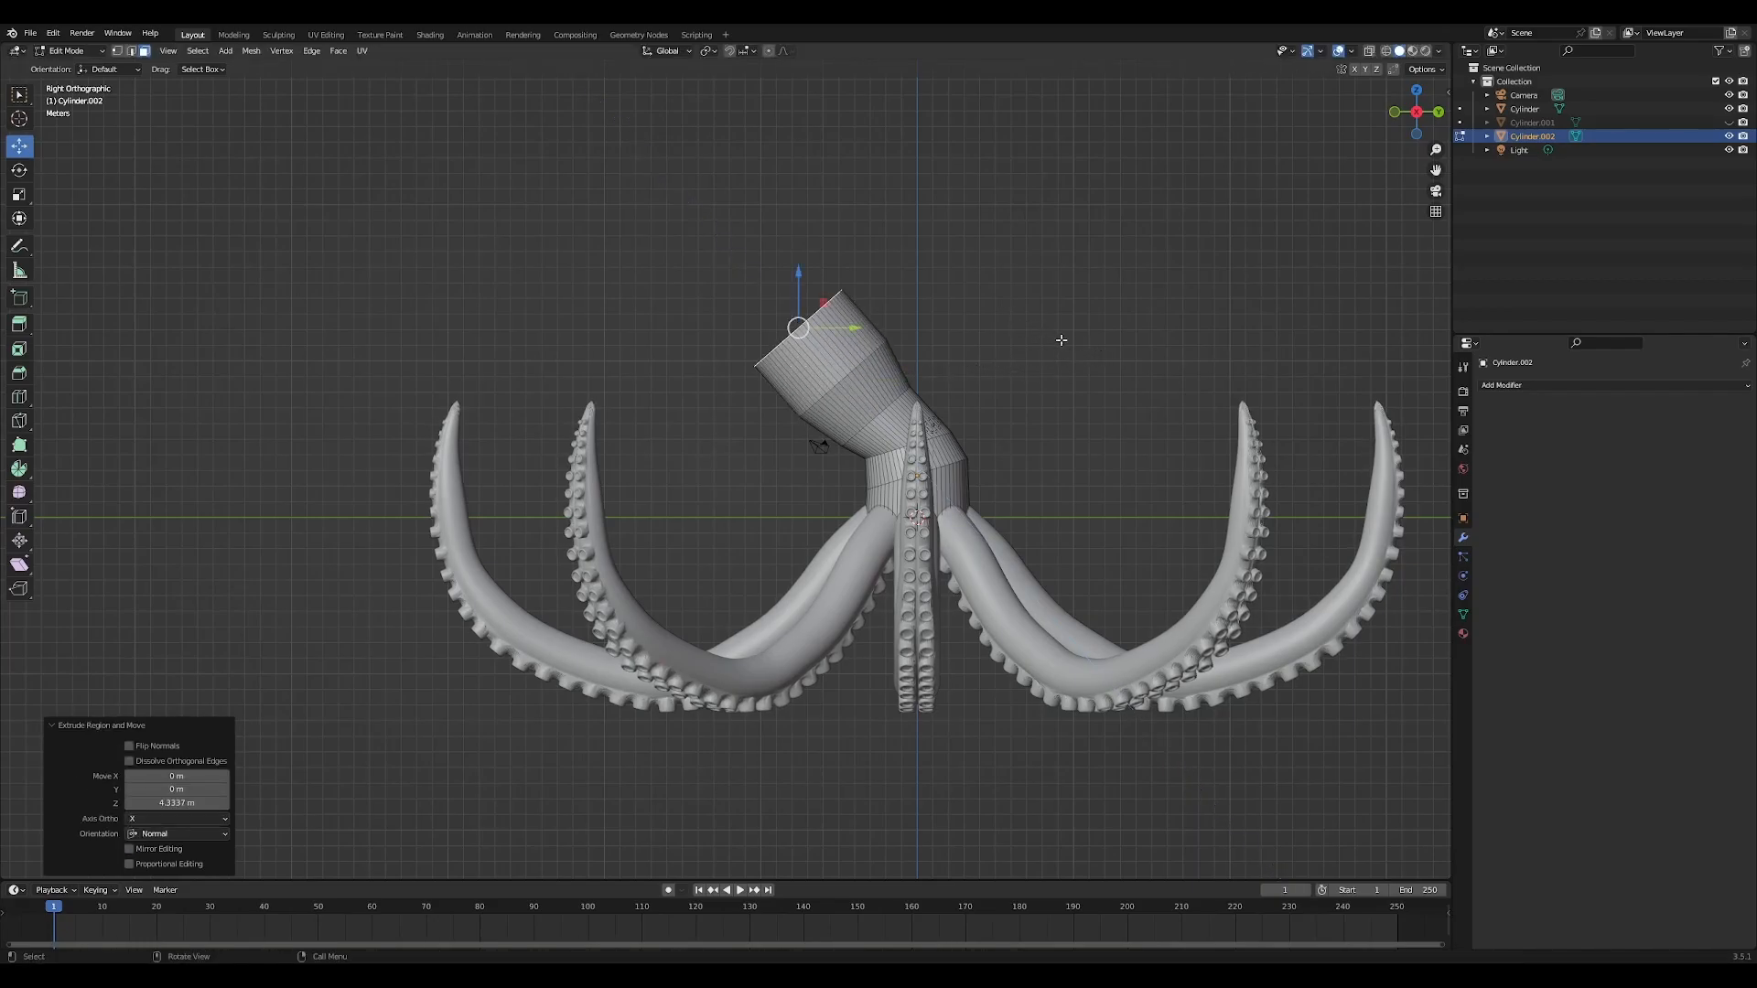
key("s")
left_click(1085, 327)
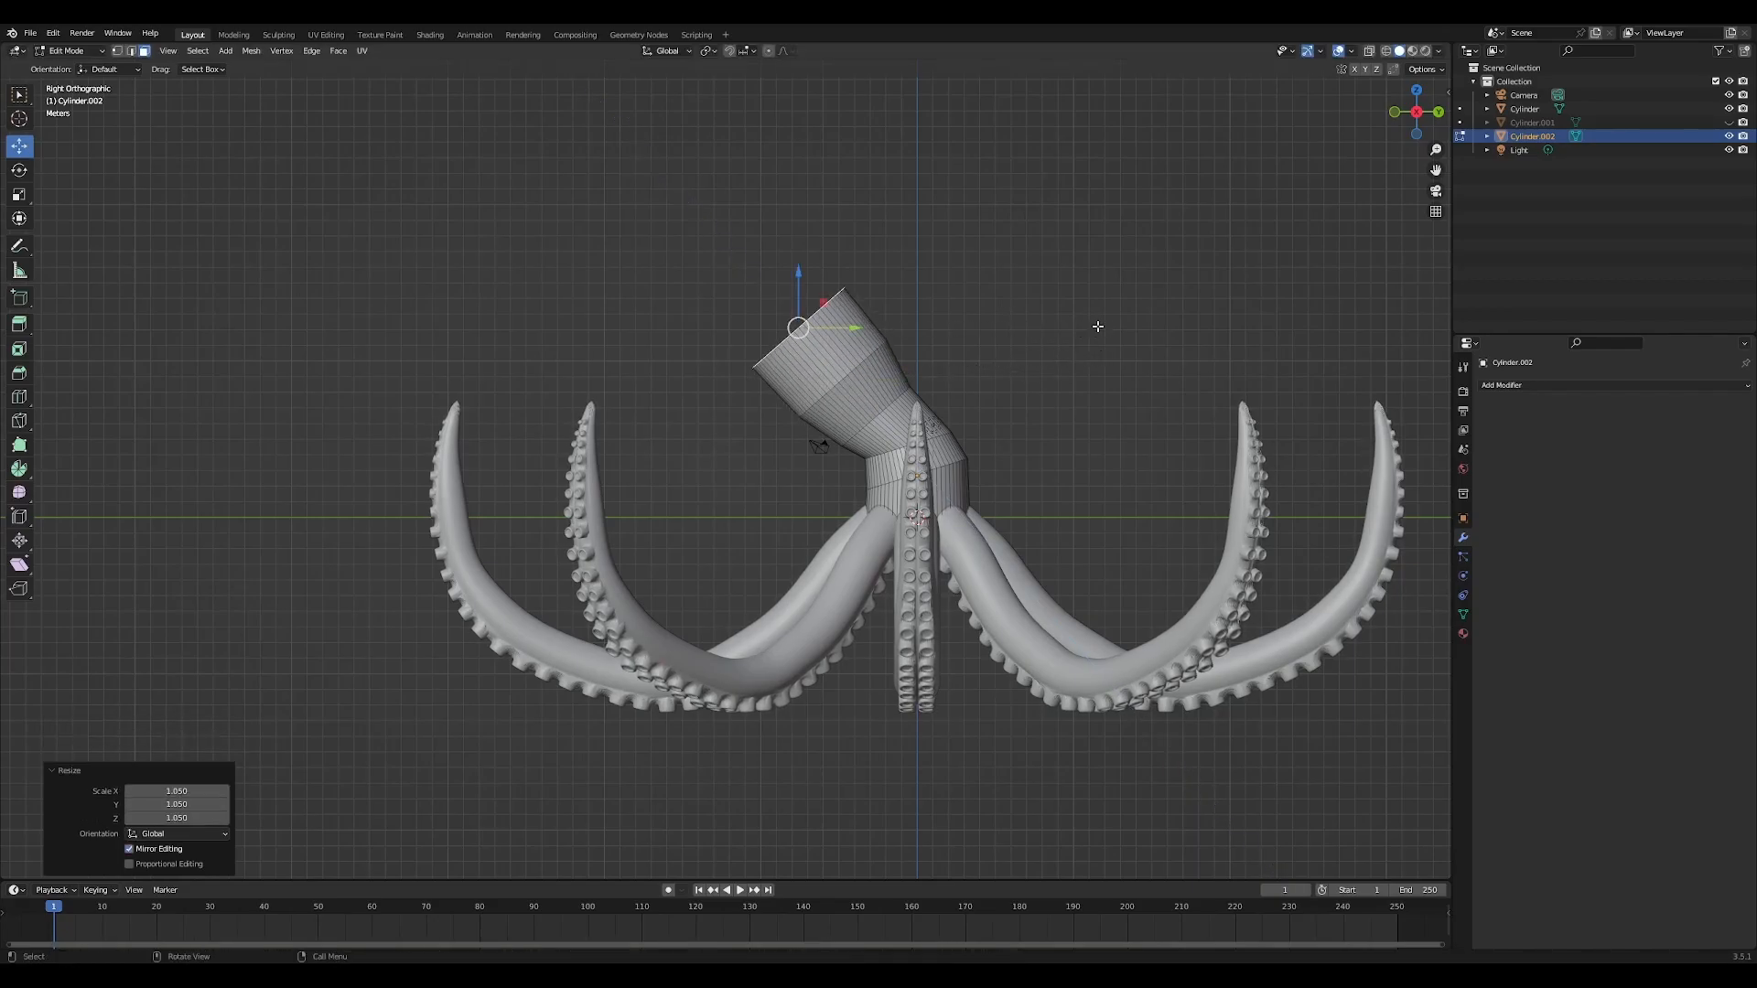
Extrude the head's end face about 5 m along its normal and scale it to 0.368 for a tapered tip
key("g")
key("z")
key("z")
left_click(1032, 276)
key("s")
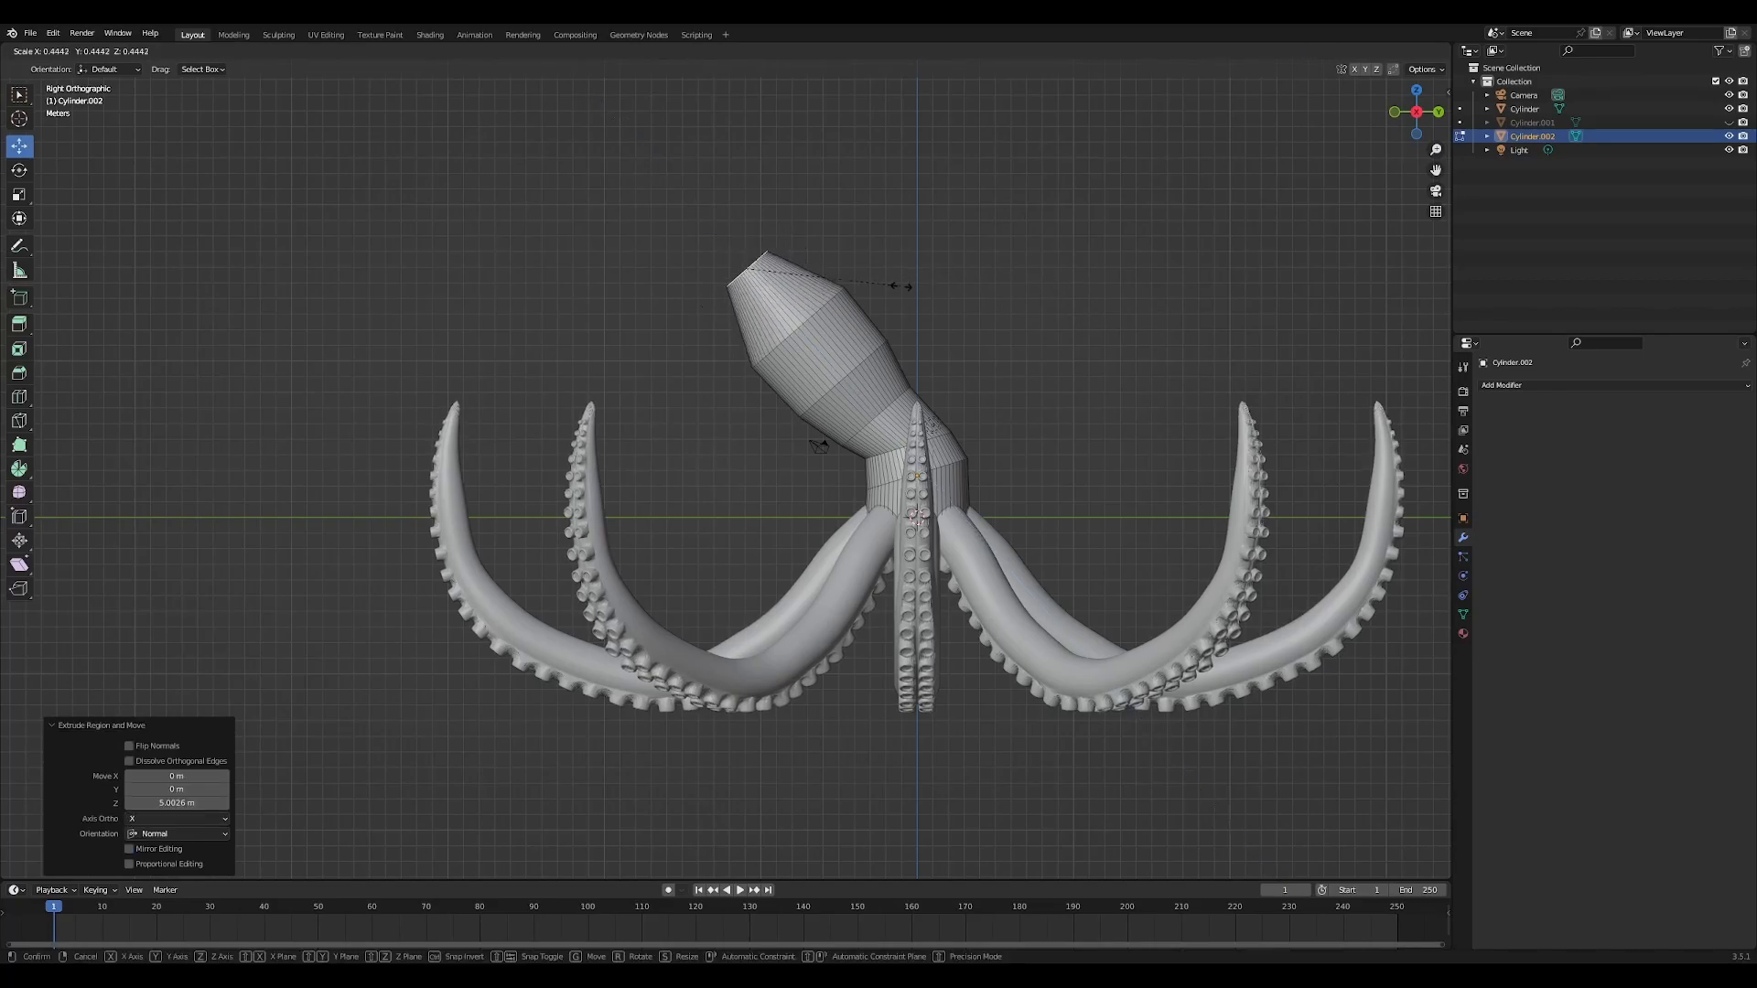
left_click(874, 290)
Inset the end face at the head's tip and return to Object Mode
middle_click_drag(874, 290, 841, 328)
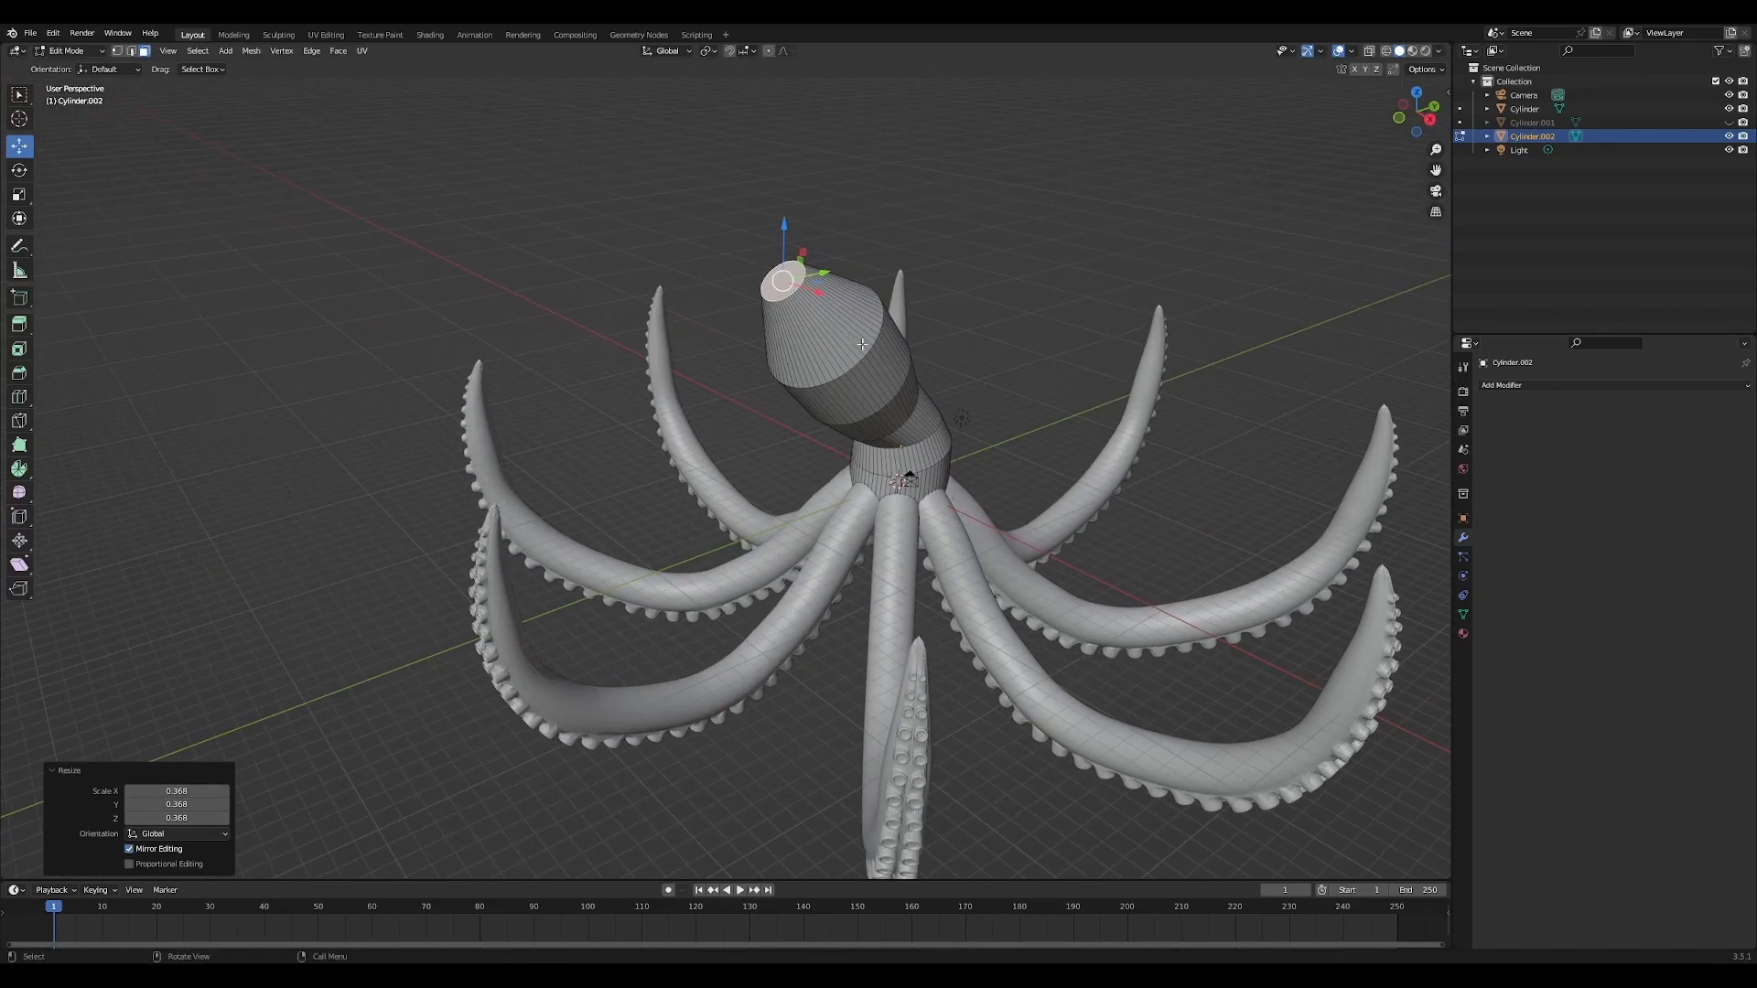
key("i")
left_click(858, 330)
middle_click_drag(1048, 419, 854, 412)
key("Tab")
Scale down the body's bottom face in Edit Mode so it narrows between the arms
middle_click_drag(726, 568, 906, 467)
key("Tab")
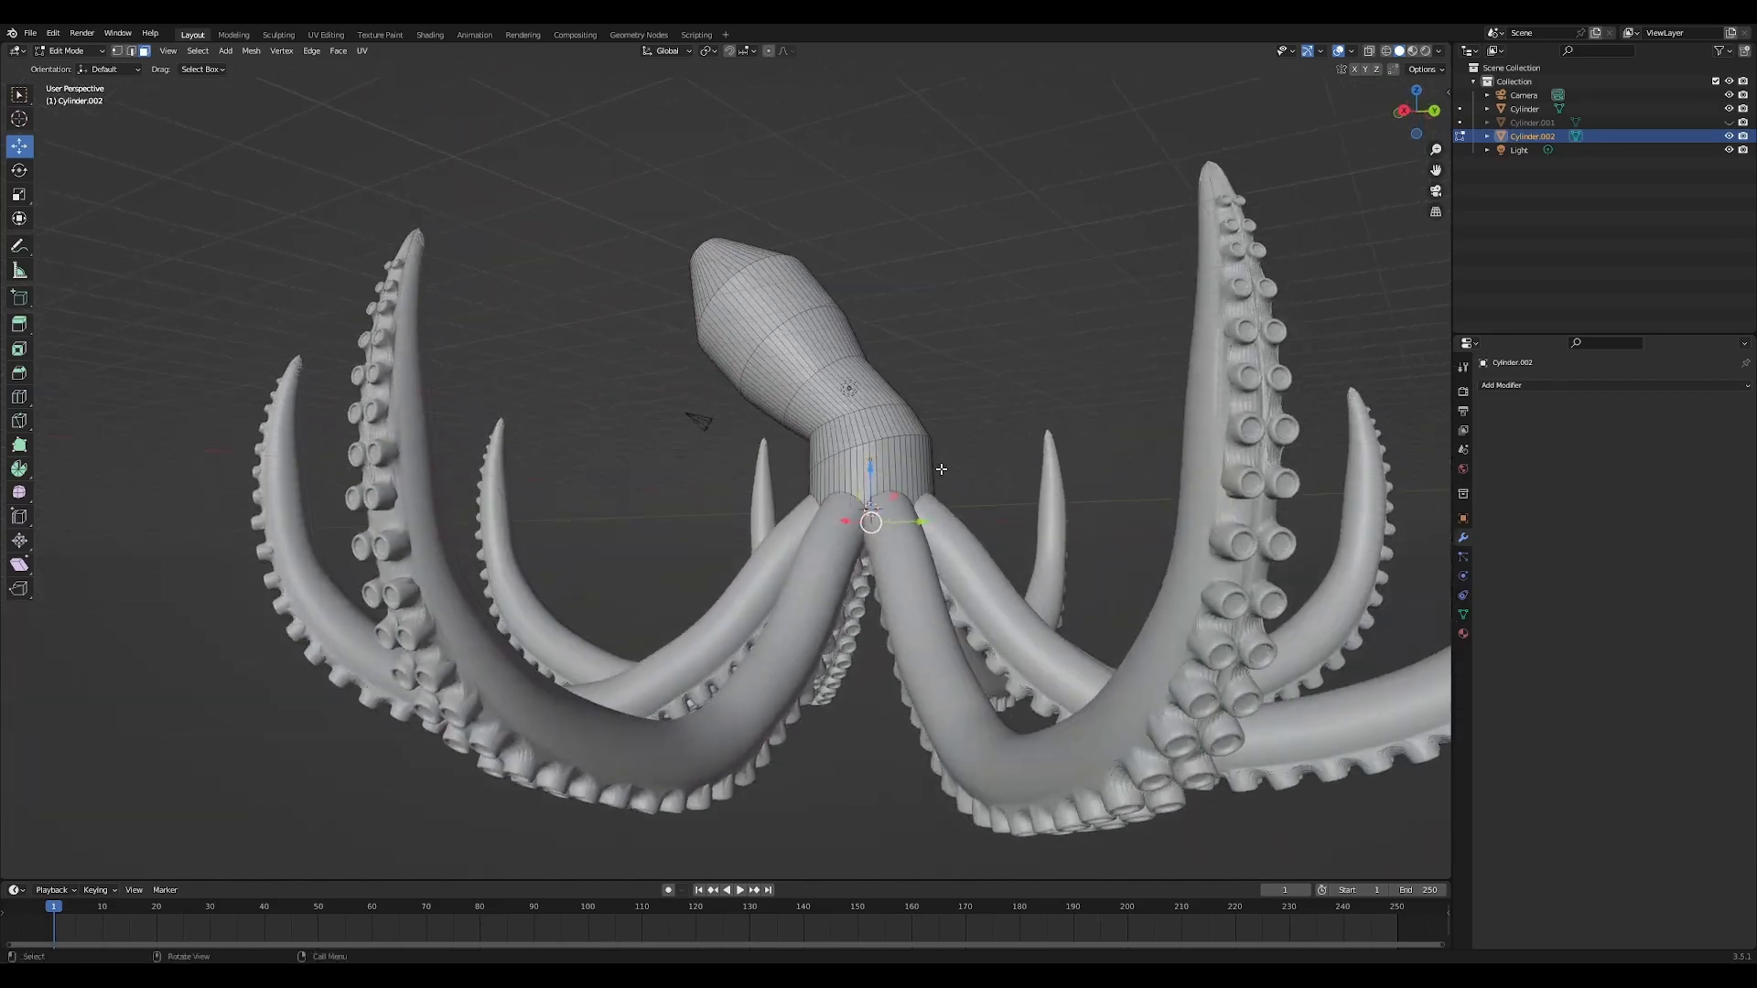
key("s")
left_click(944, 455)
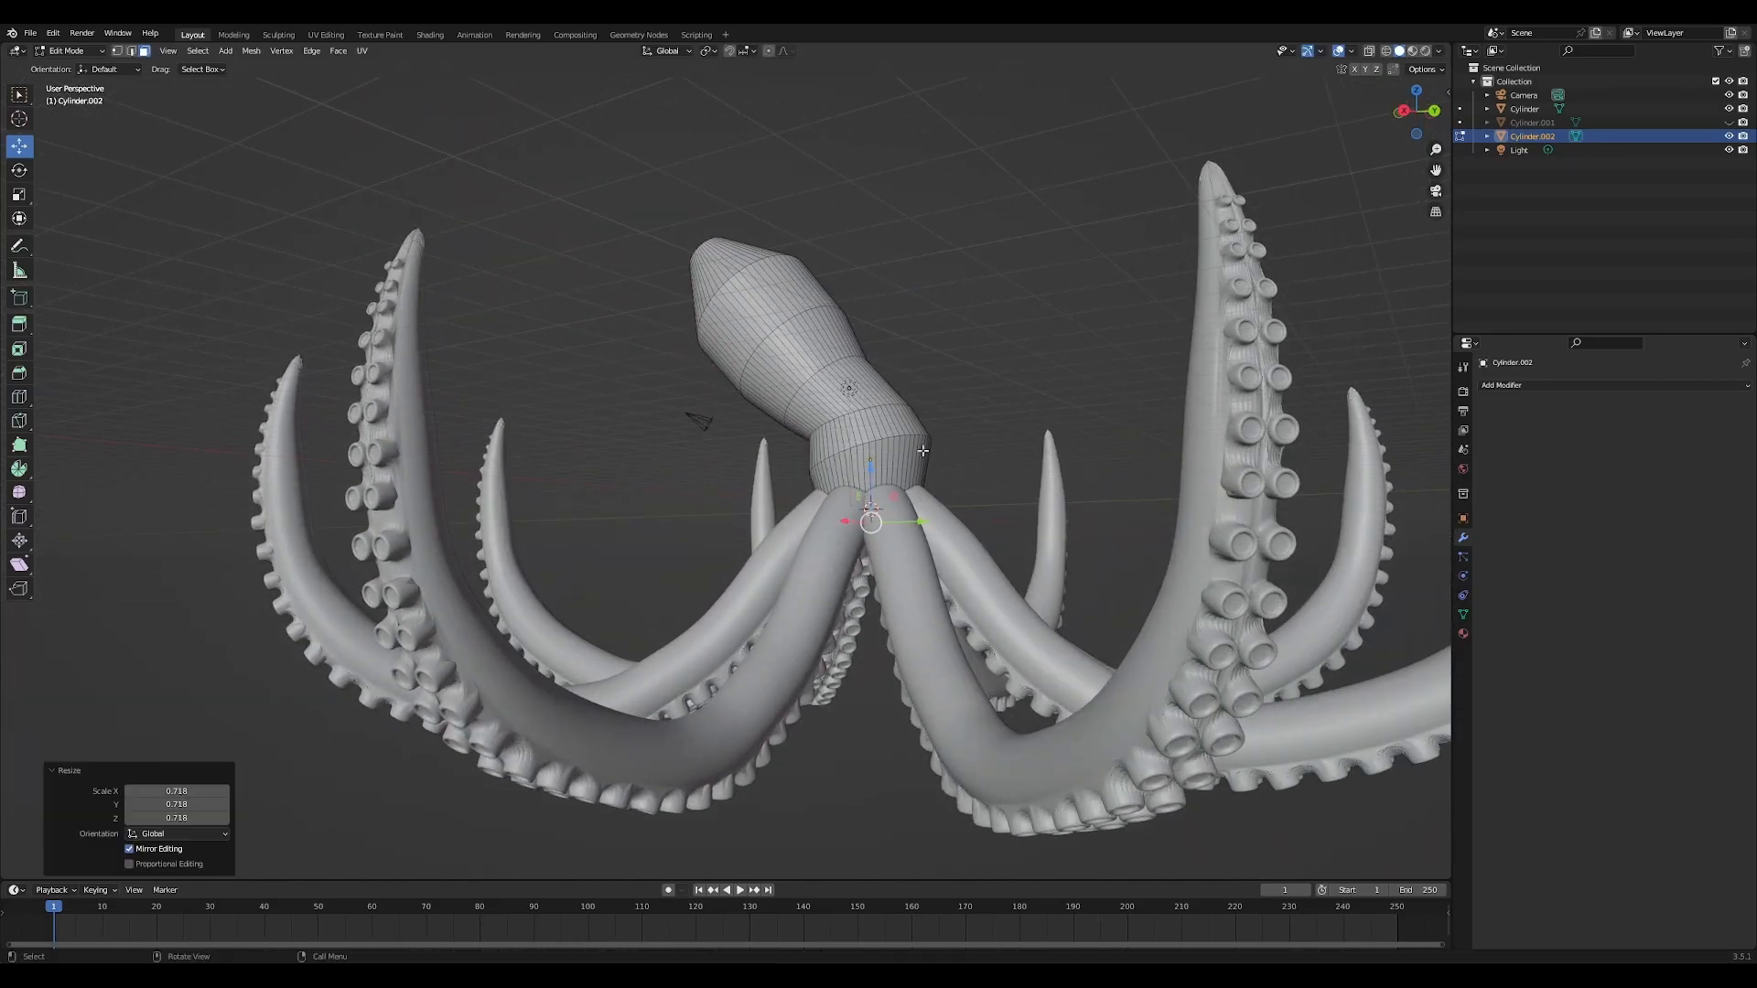
scroll(924, 447, "up", 5)
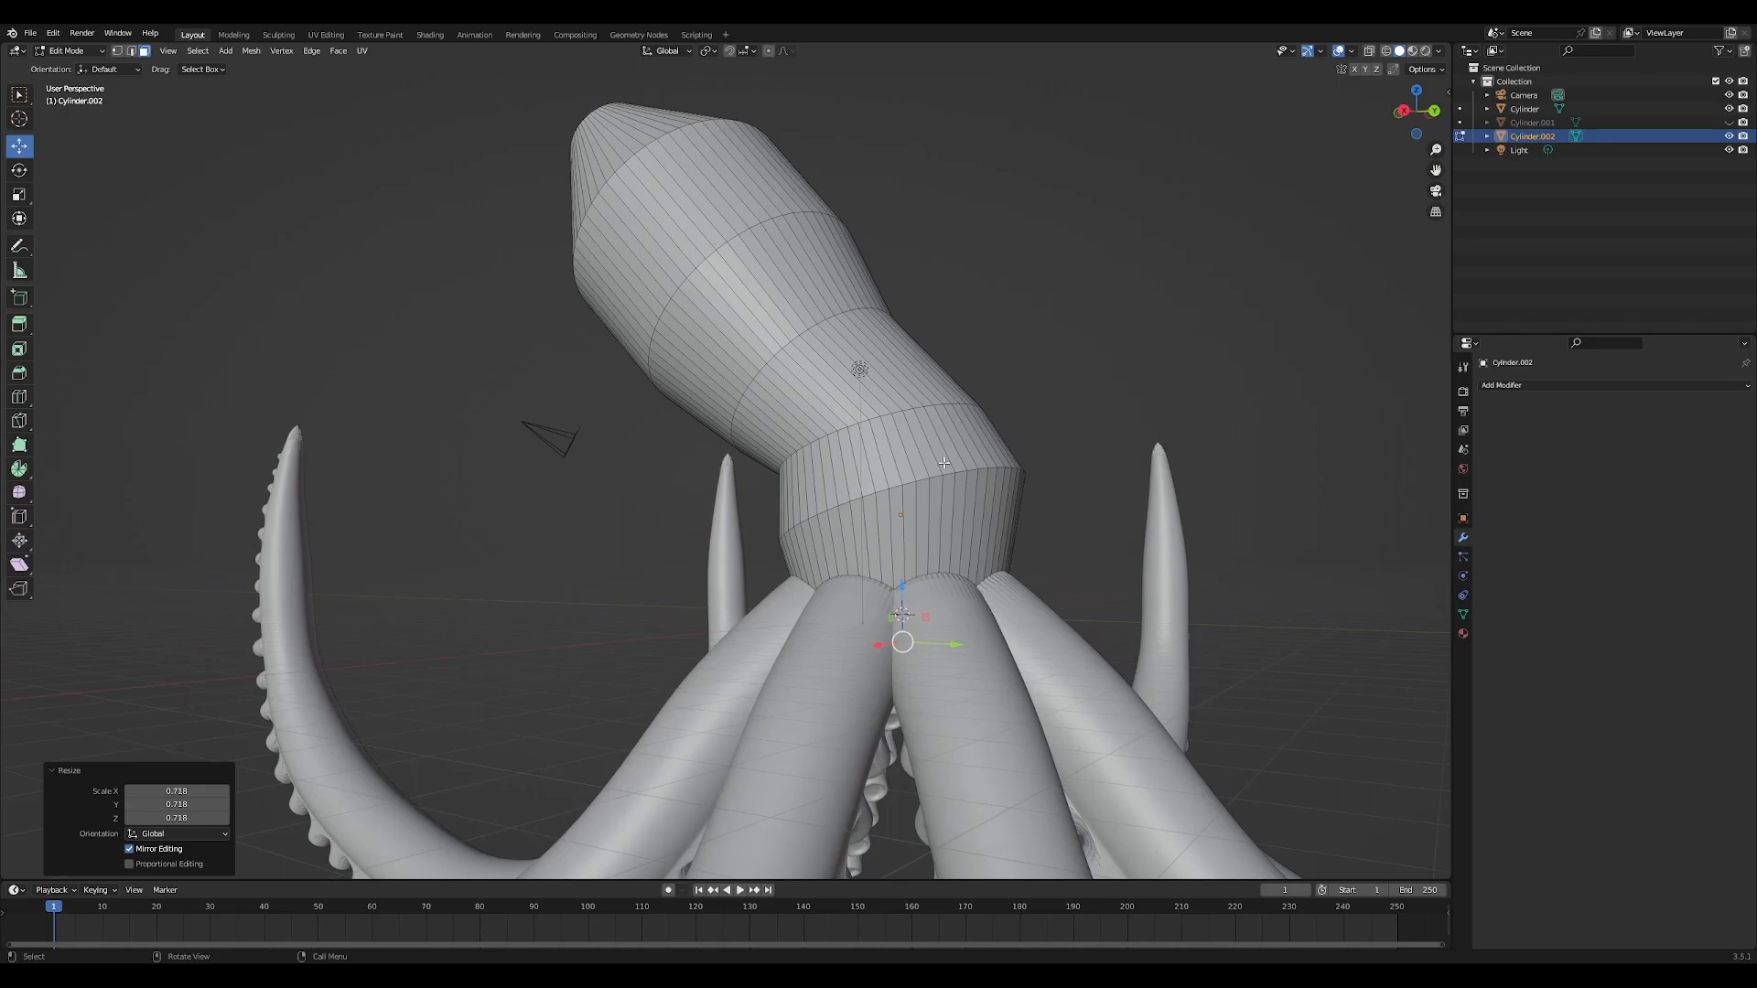
Scale down the edge loop just above the body's base, then return to Object Mode
key("2")
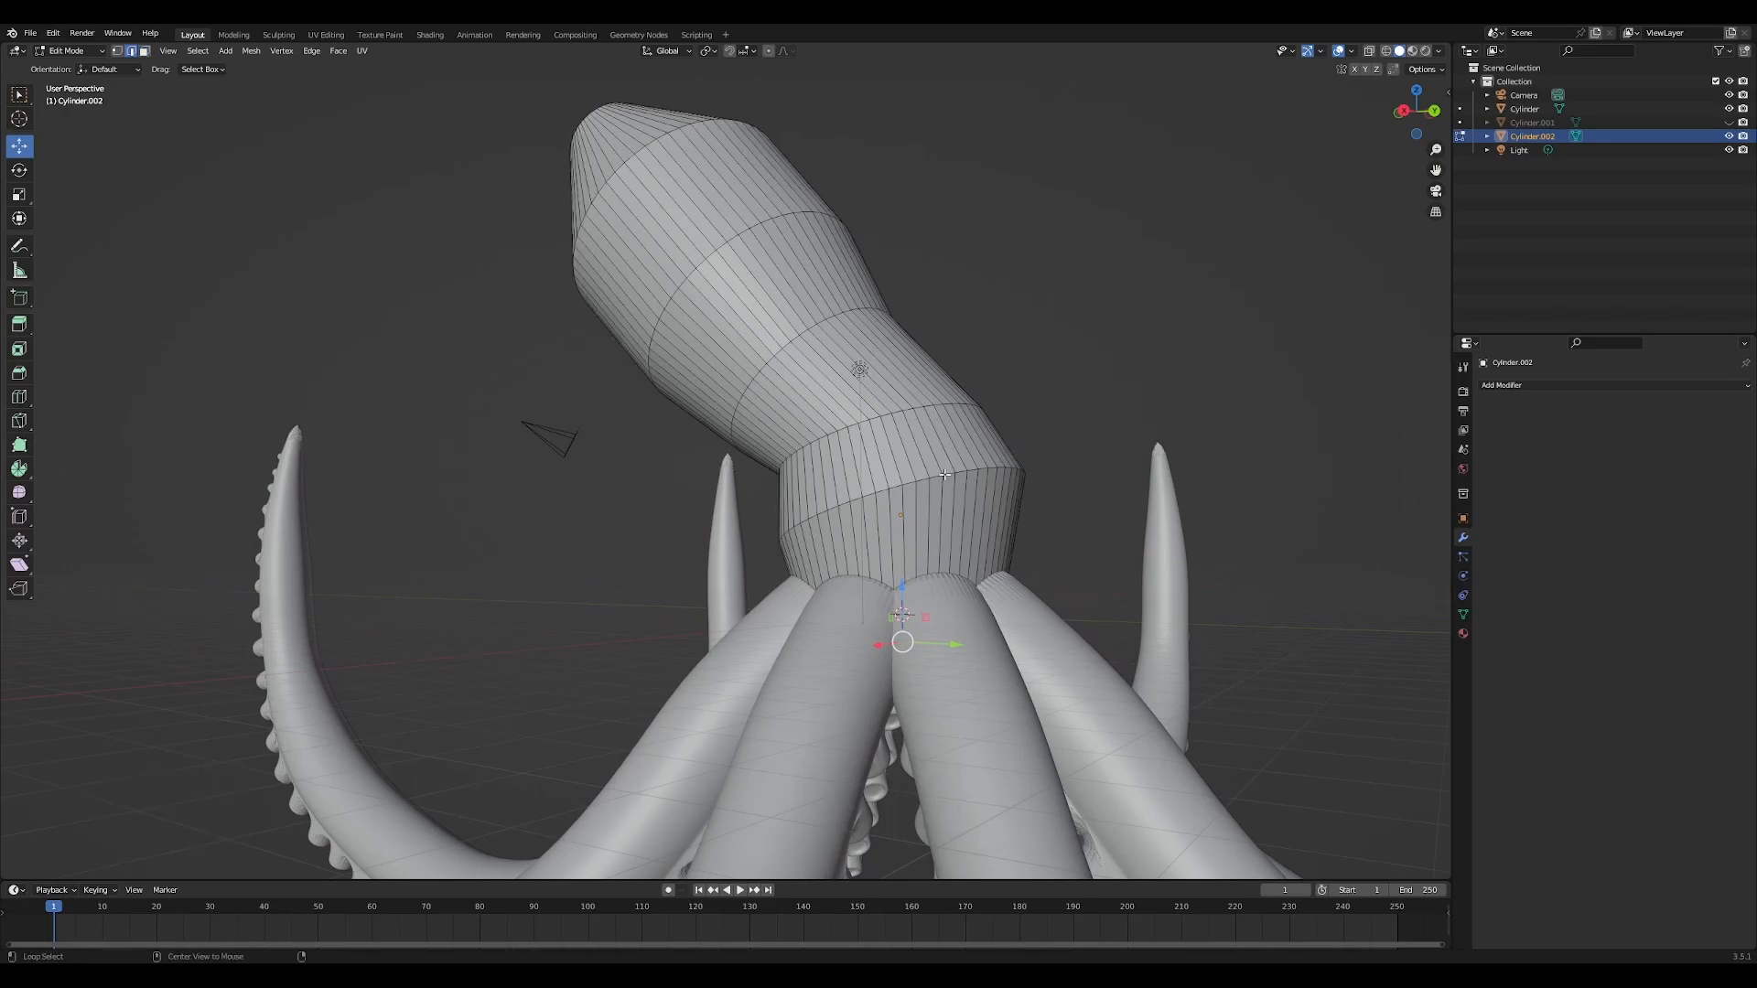
left_click(946, 475, "alt")
key("s")
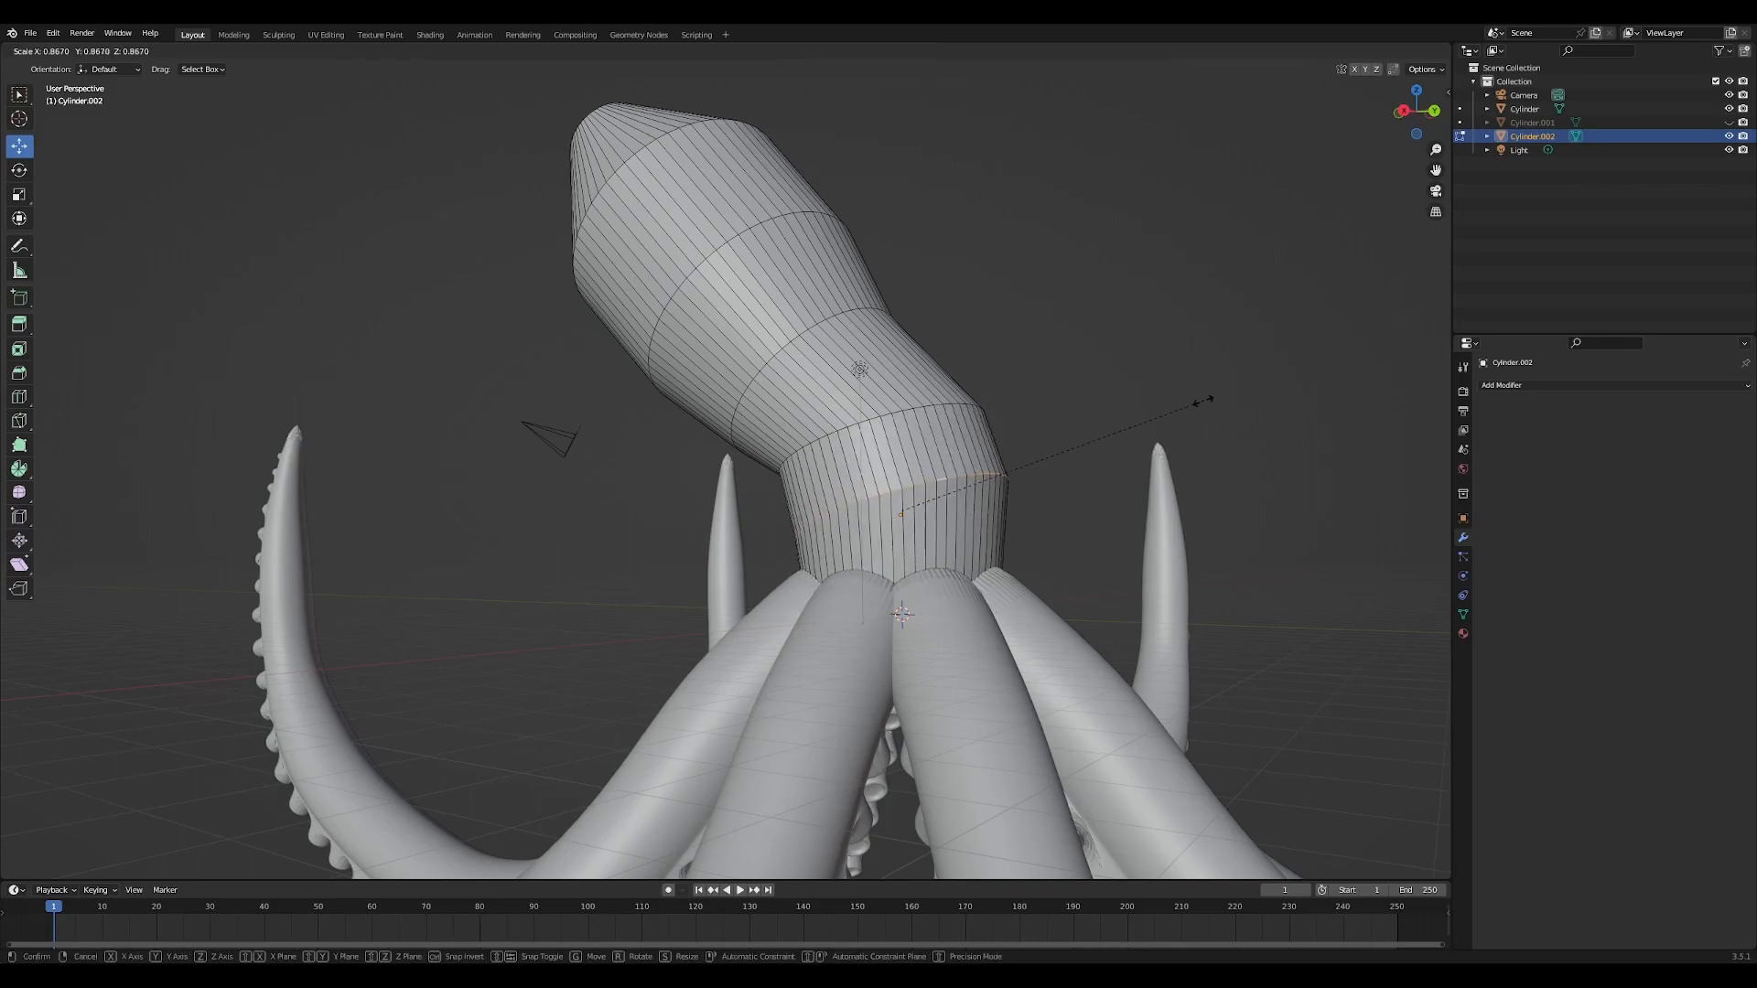
left_click(1180, 403)
key("Tab")
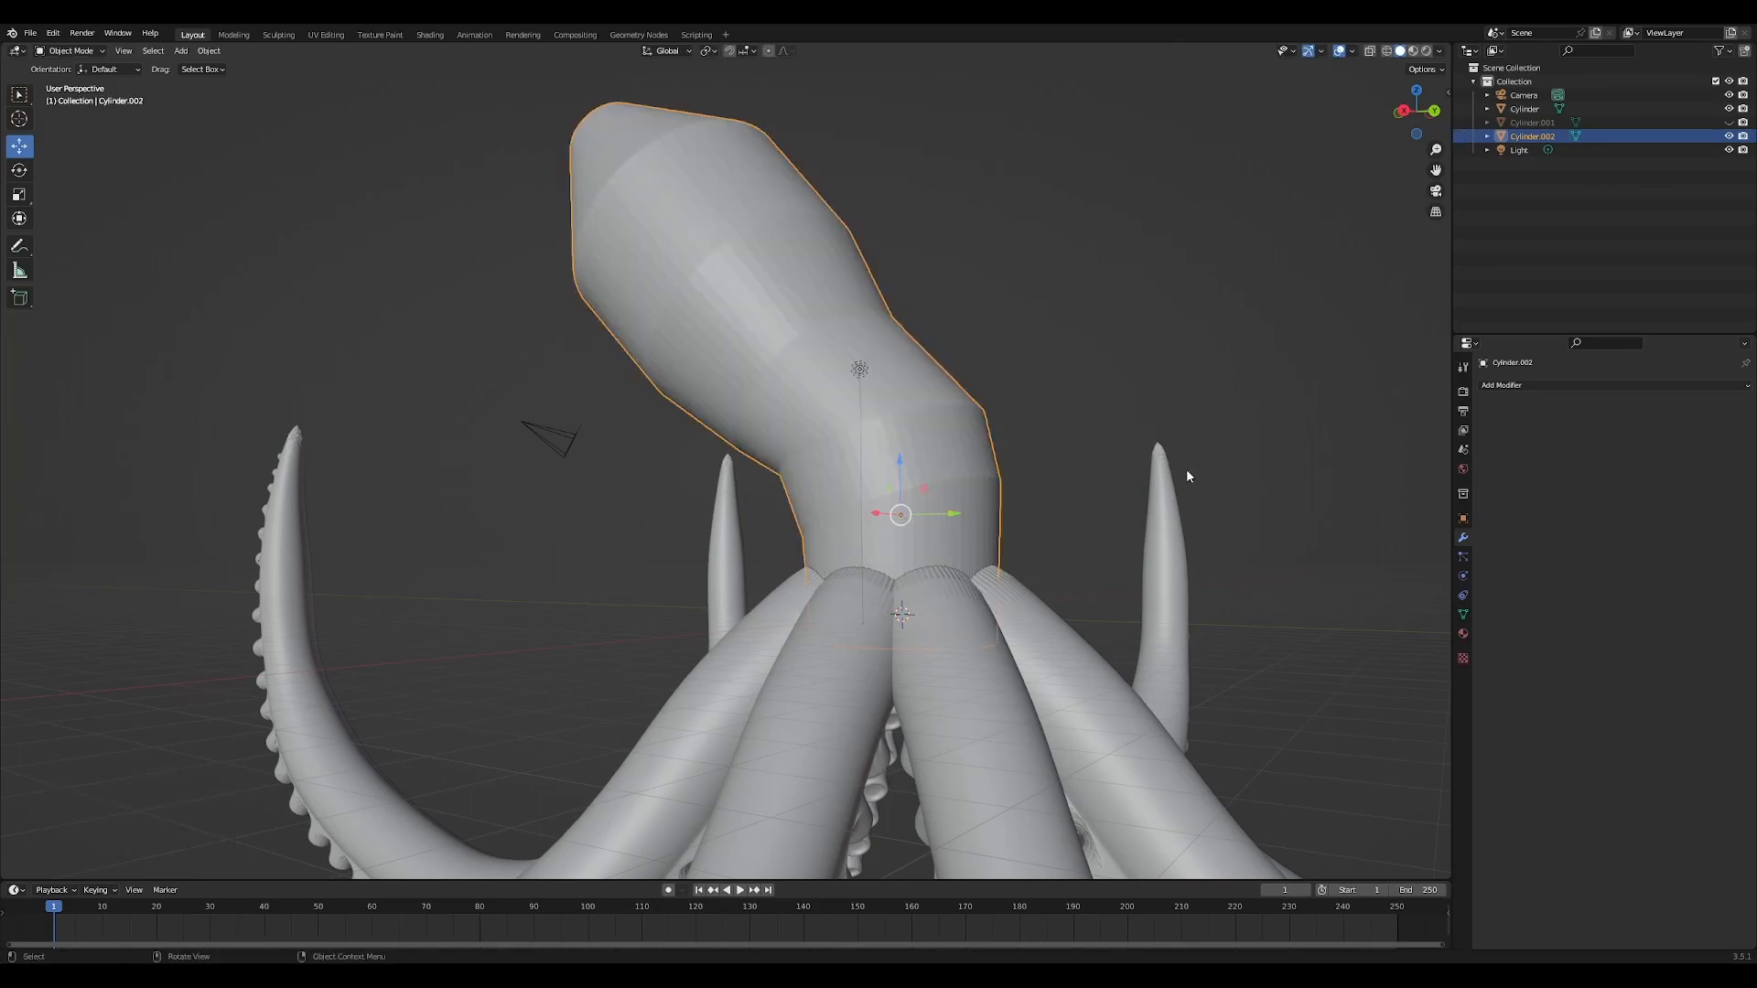
Add a Subdivision Surface modifier to the body with viewport level 2
middle_click_drag(1185, 468, 937, 723)
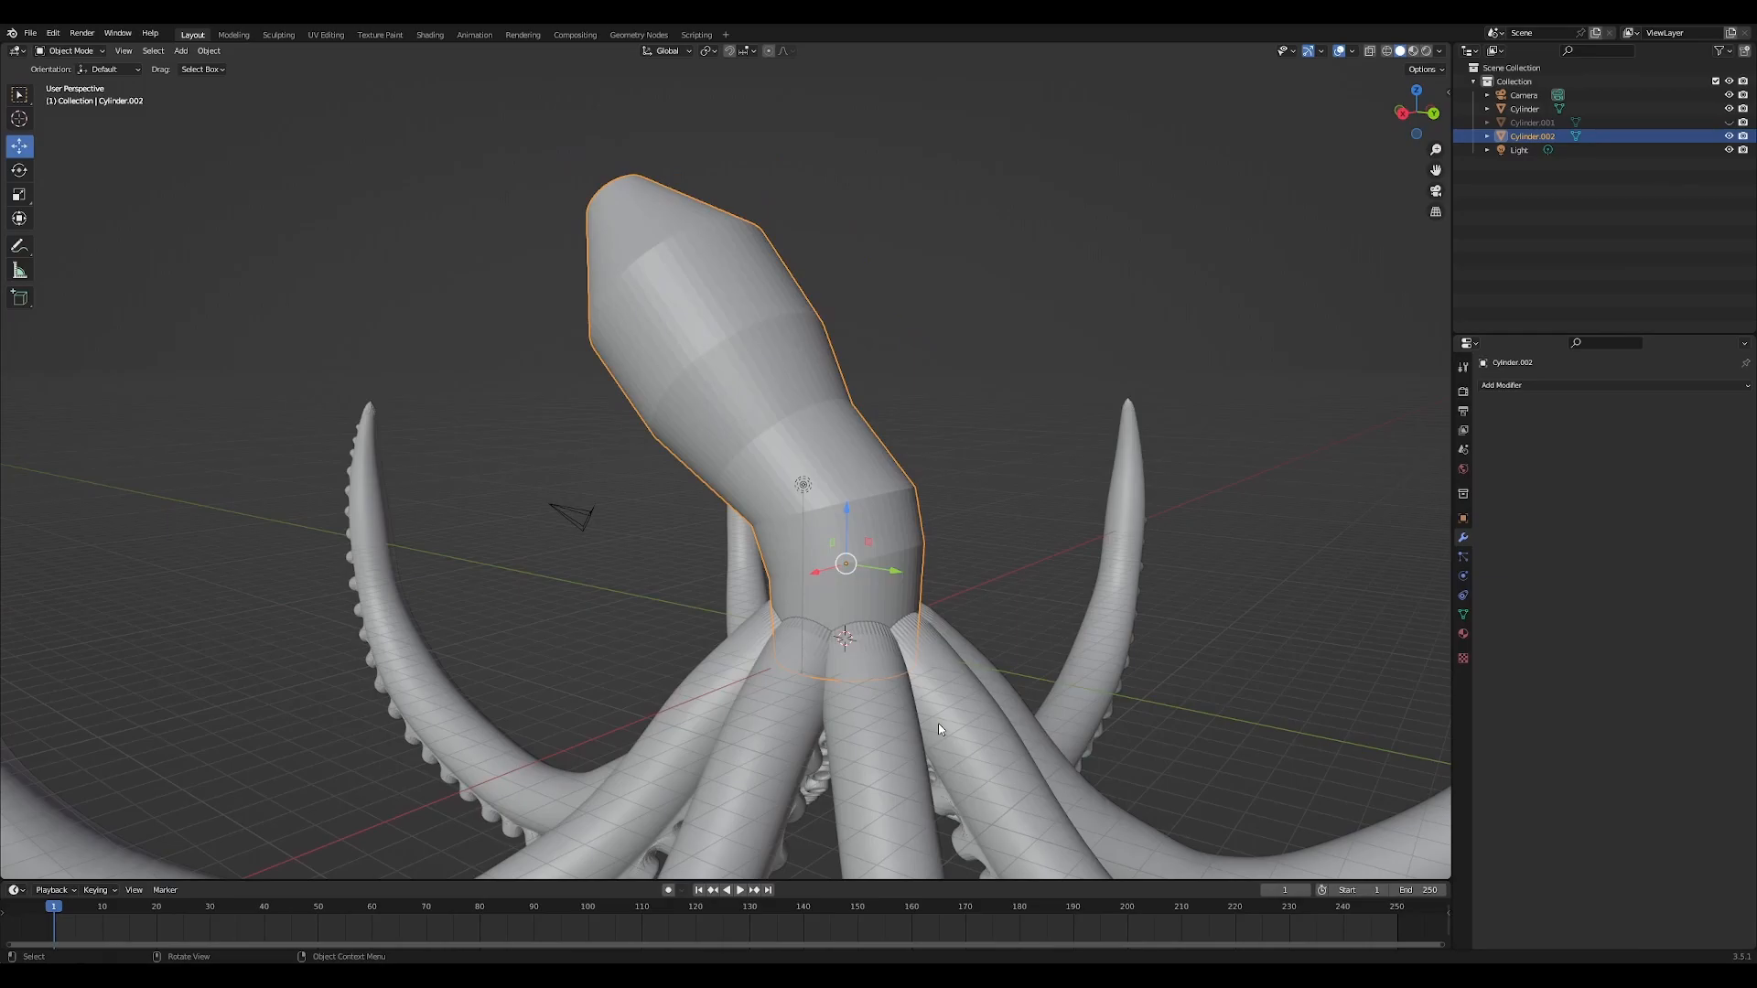
left_click(1512, 386)
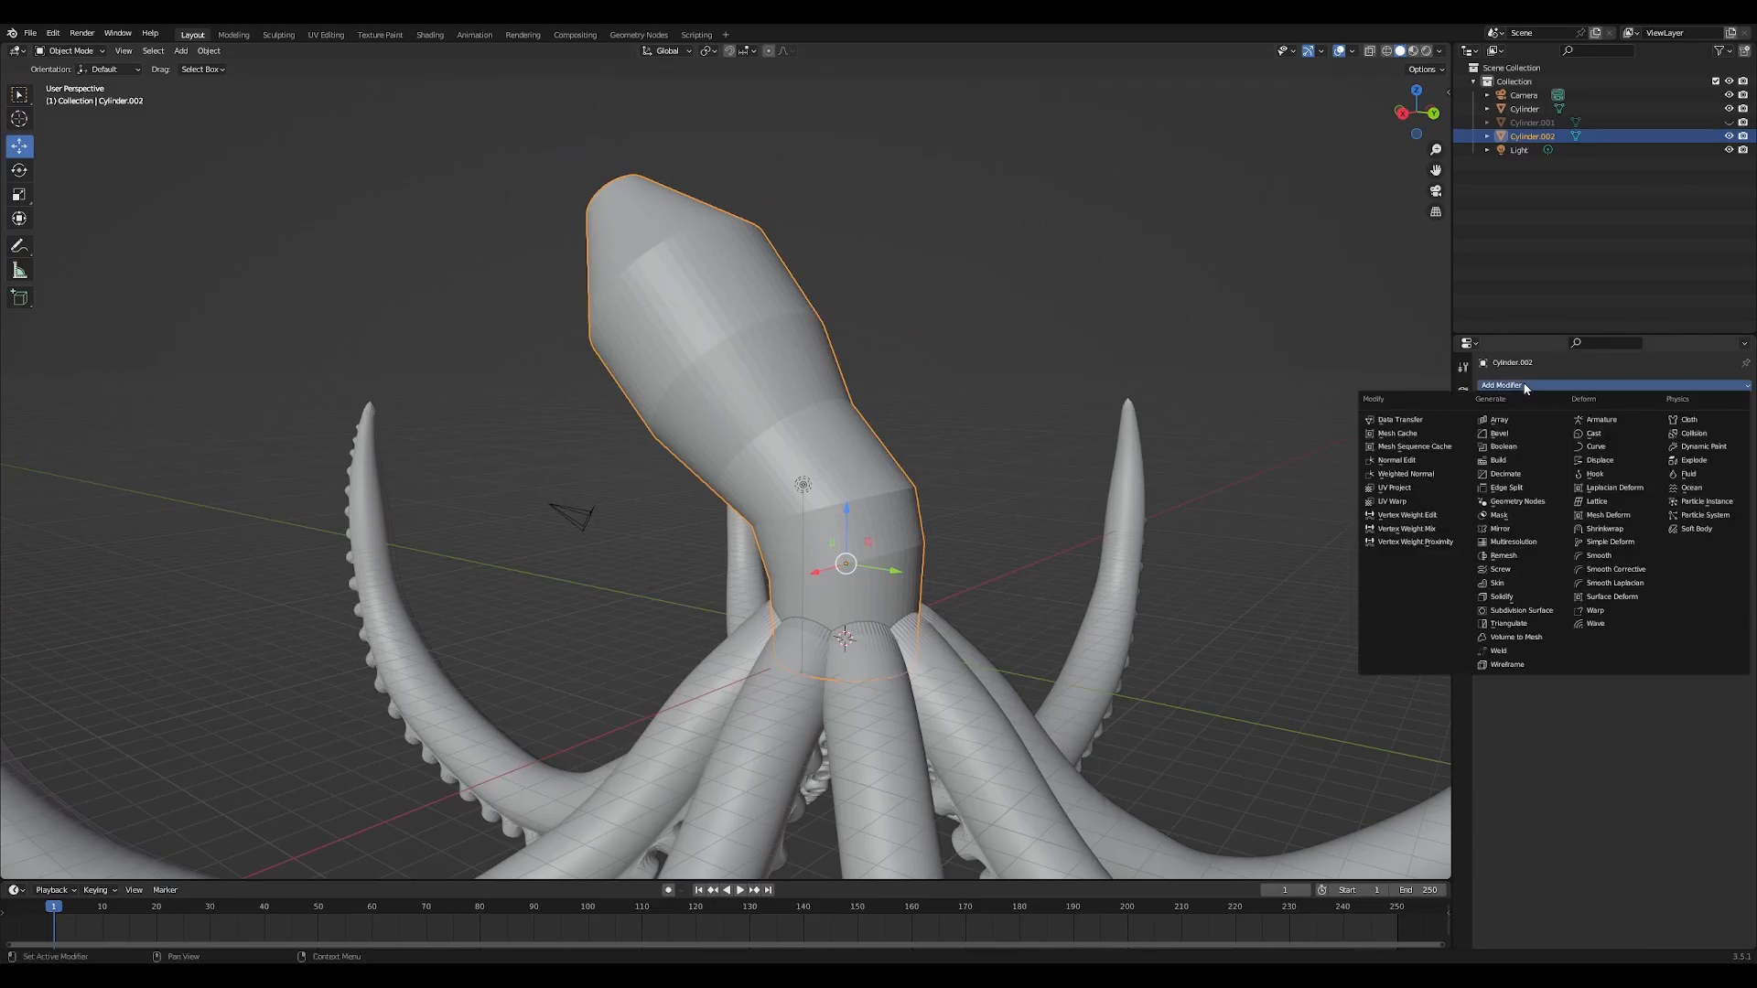
left_click(1537, 610)
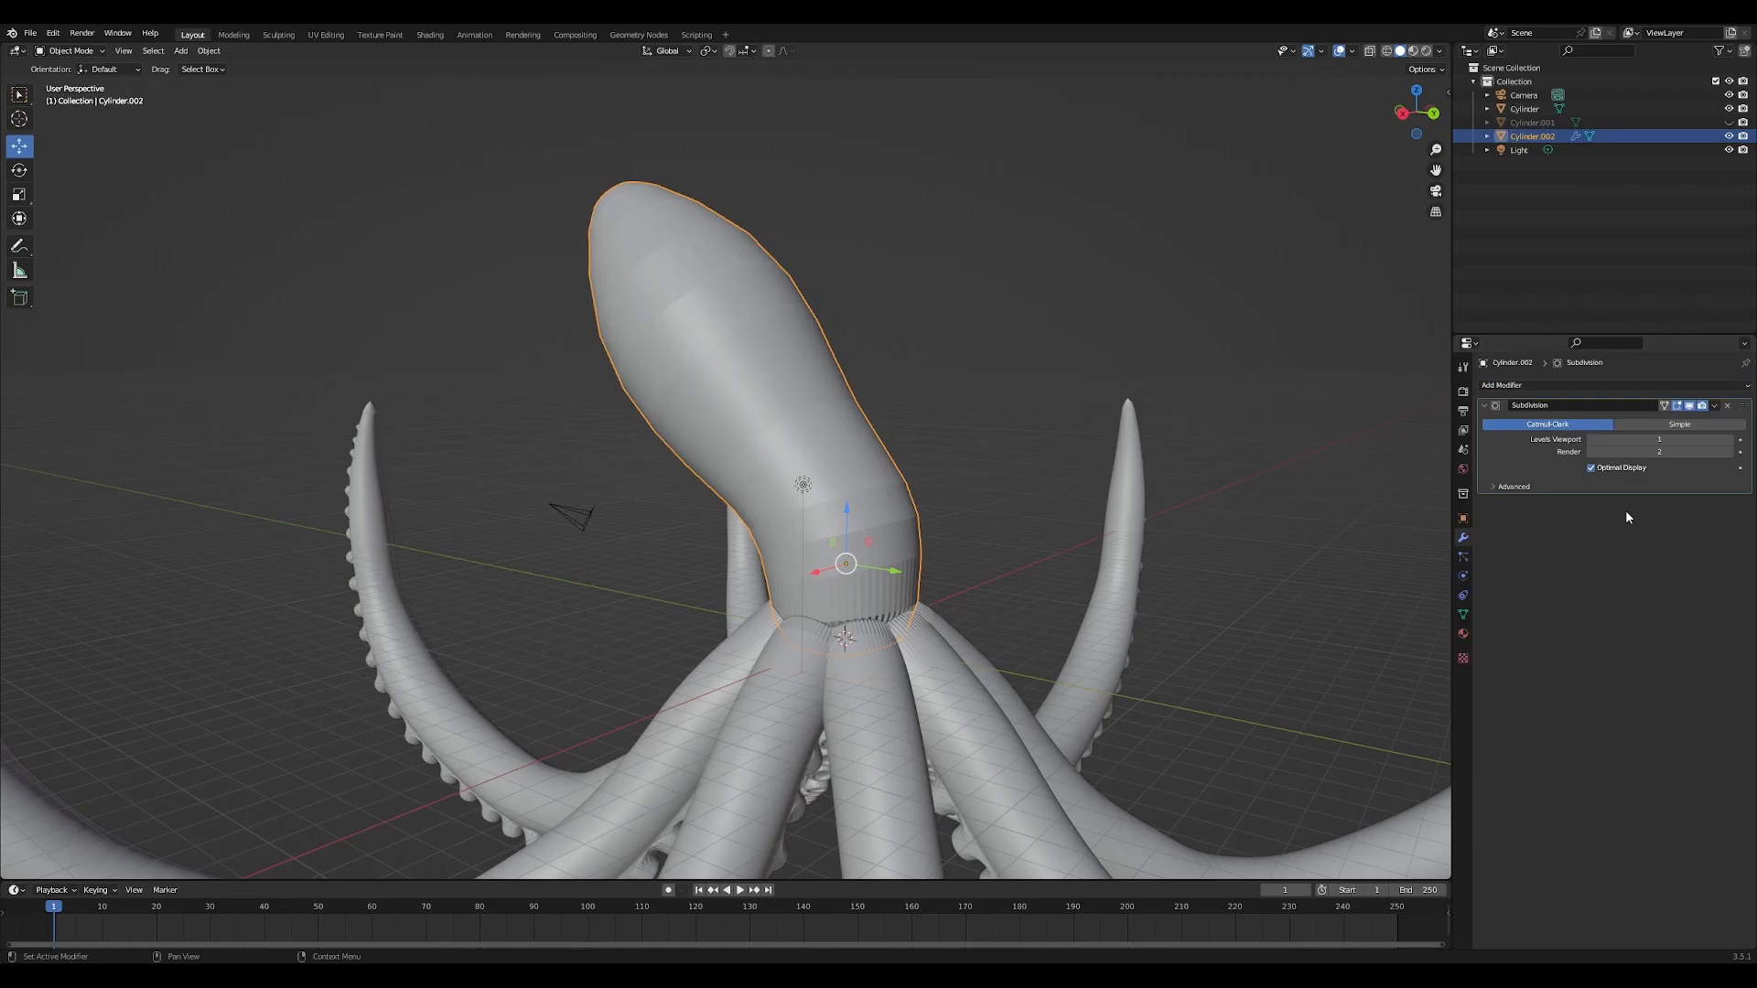
left_click(1727, 439)
Inset the body's bottom face in Edit Mode and return to Object Mode
middle_click_drag(979, 648, 853, 460)
middle_click_drag(900, 572, 873, 348)
key("Tab")
left_click(868, 320)
left_click(870, 320)
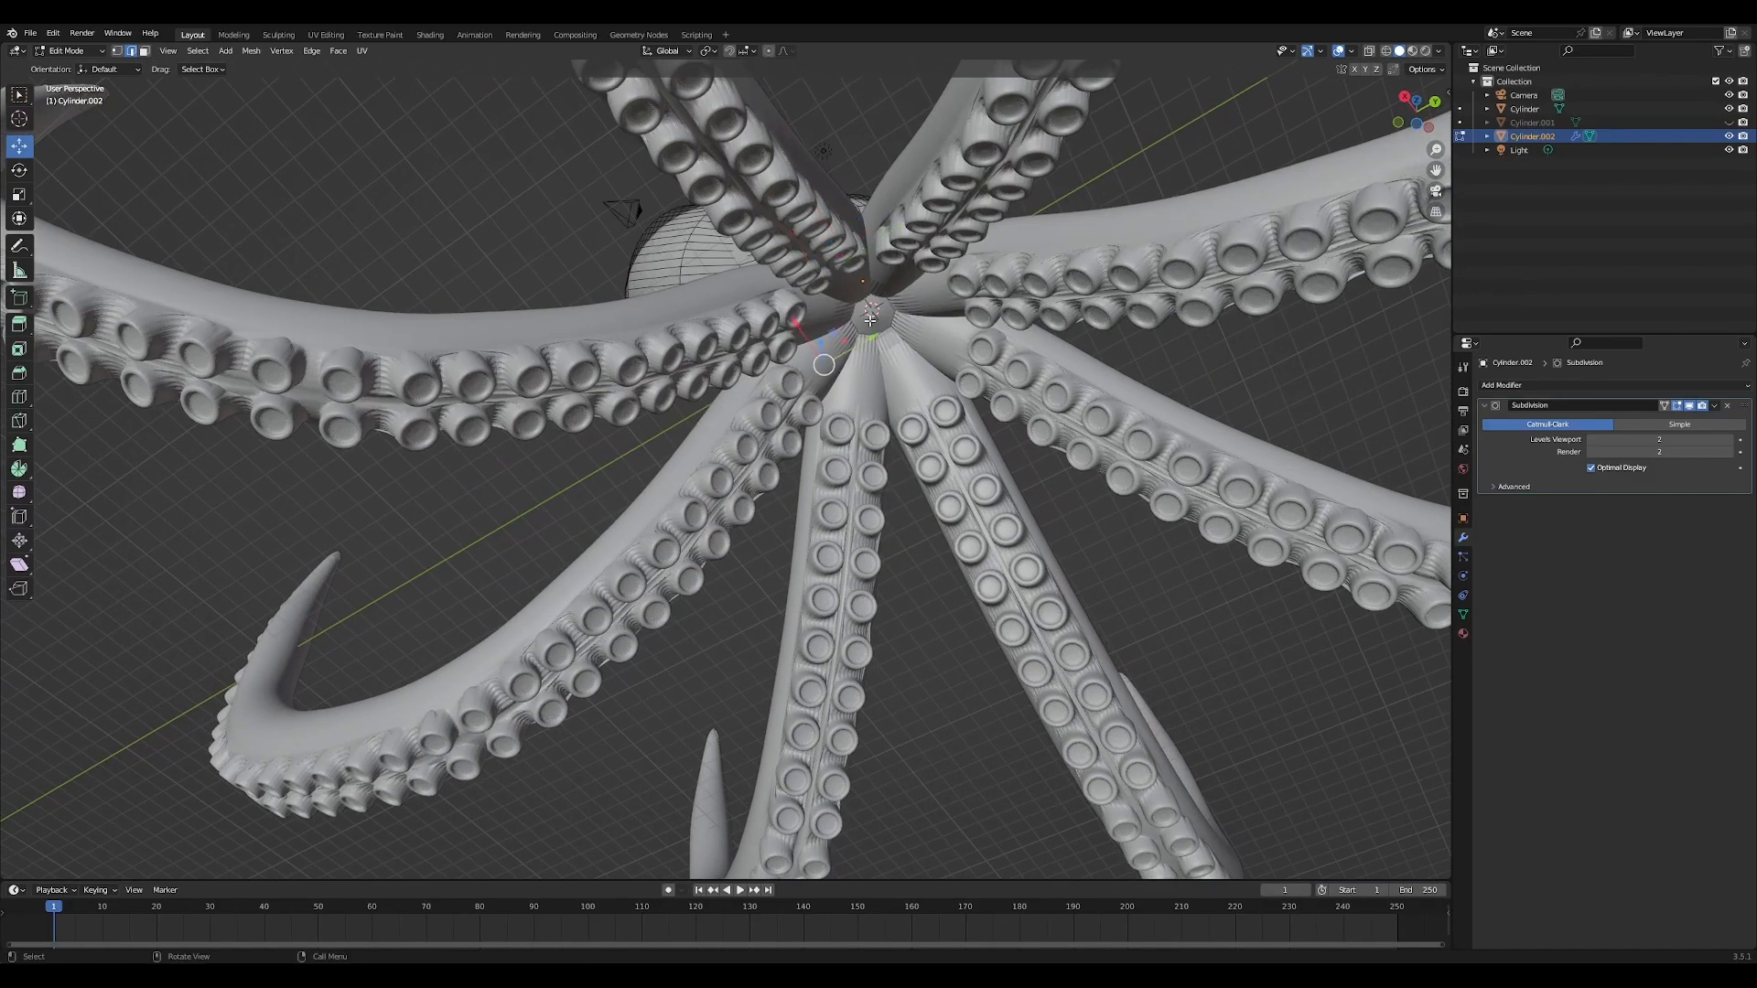
key("3")
left_click(874, 315)
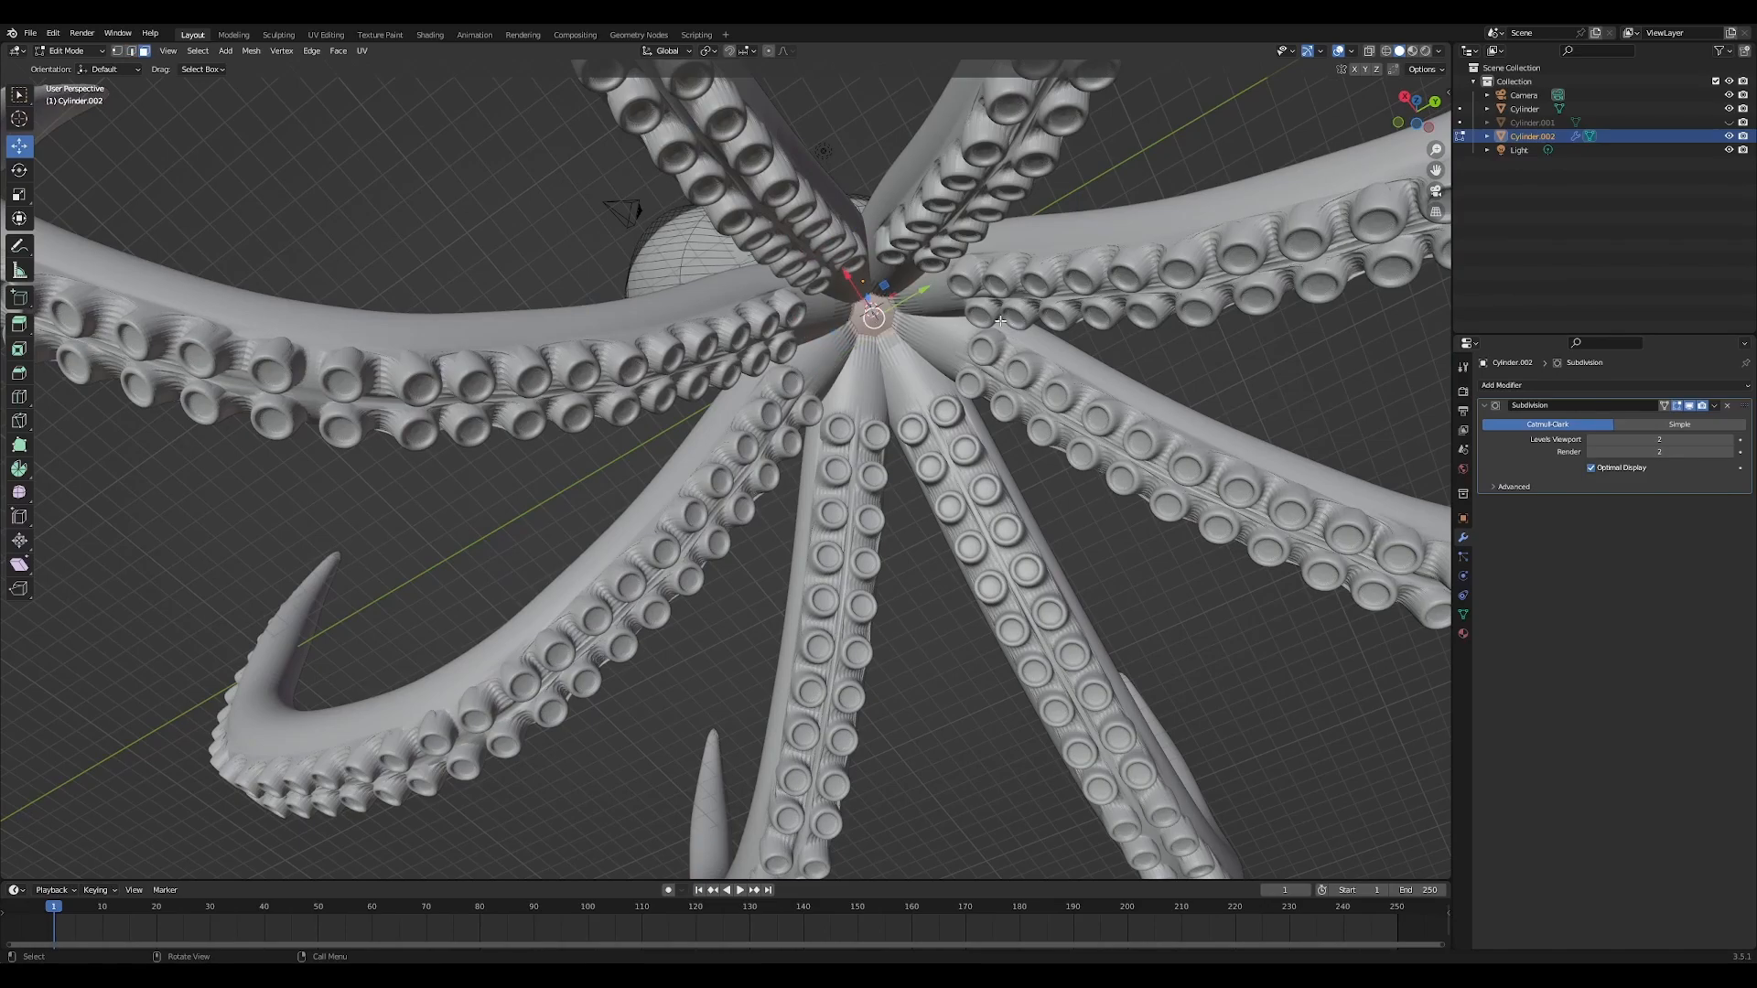
key("i")
key("Return")
middle_click_drag(1000, 320, 819, 547)
key("Tab")
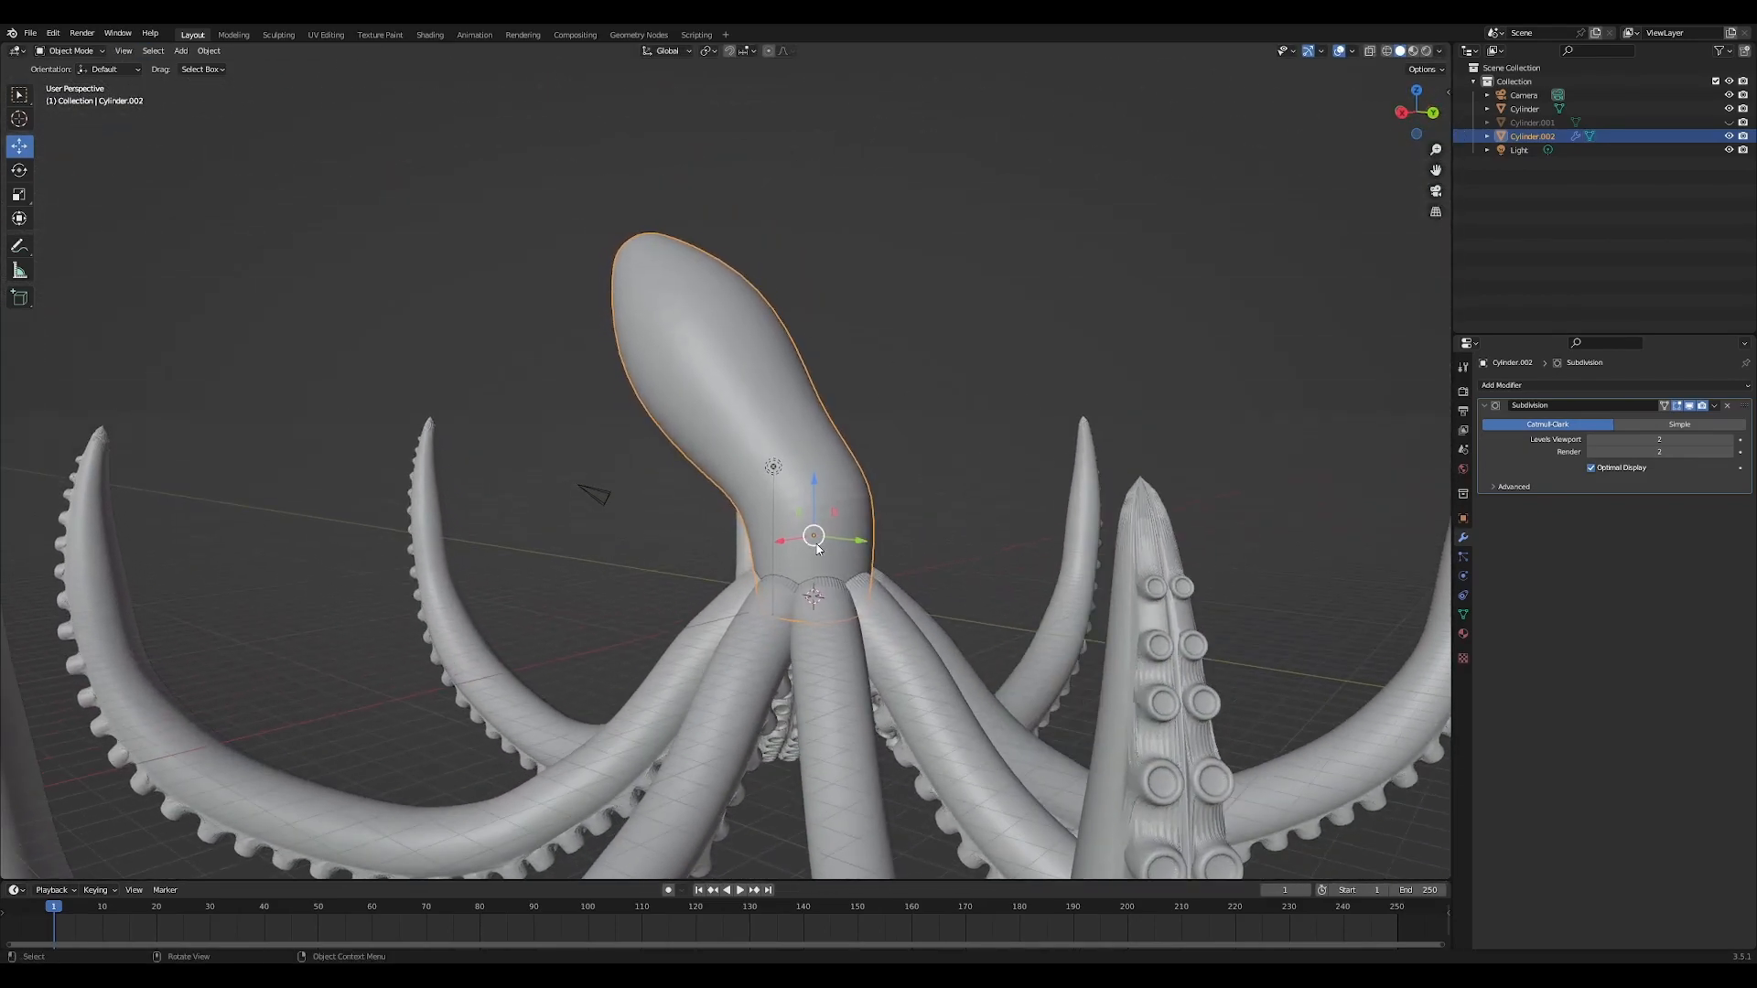
Add a UV sphere with 64 segments and 32 rings for the eyes
left_click(181, 50)
mouse_move(206, 66)
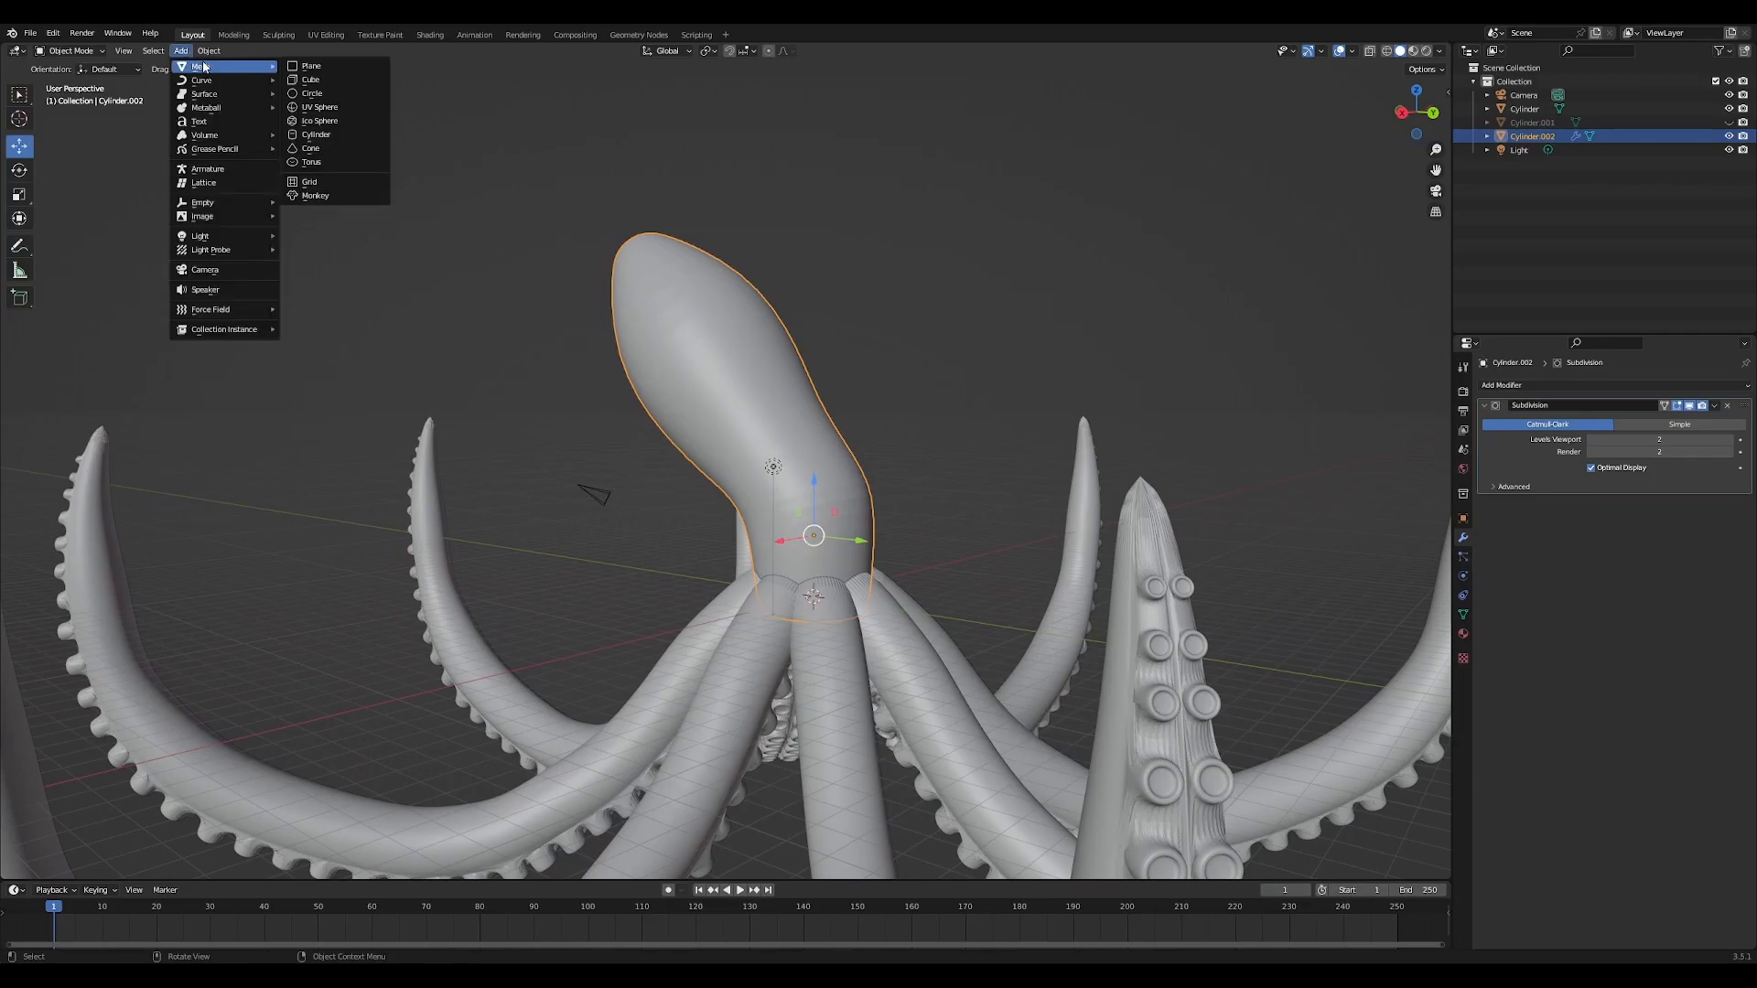
left_click(320, 107)
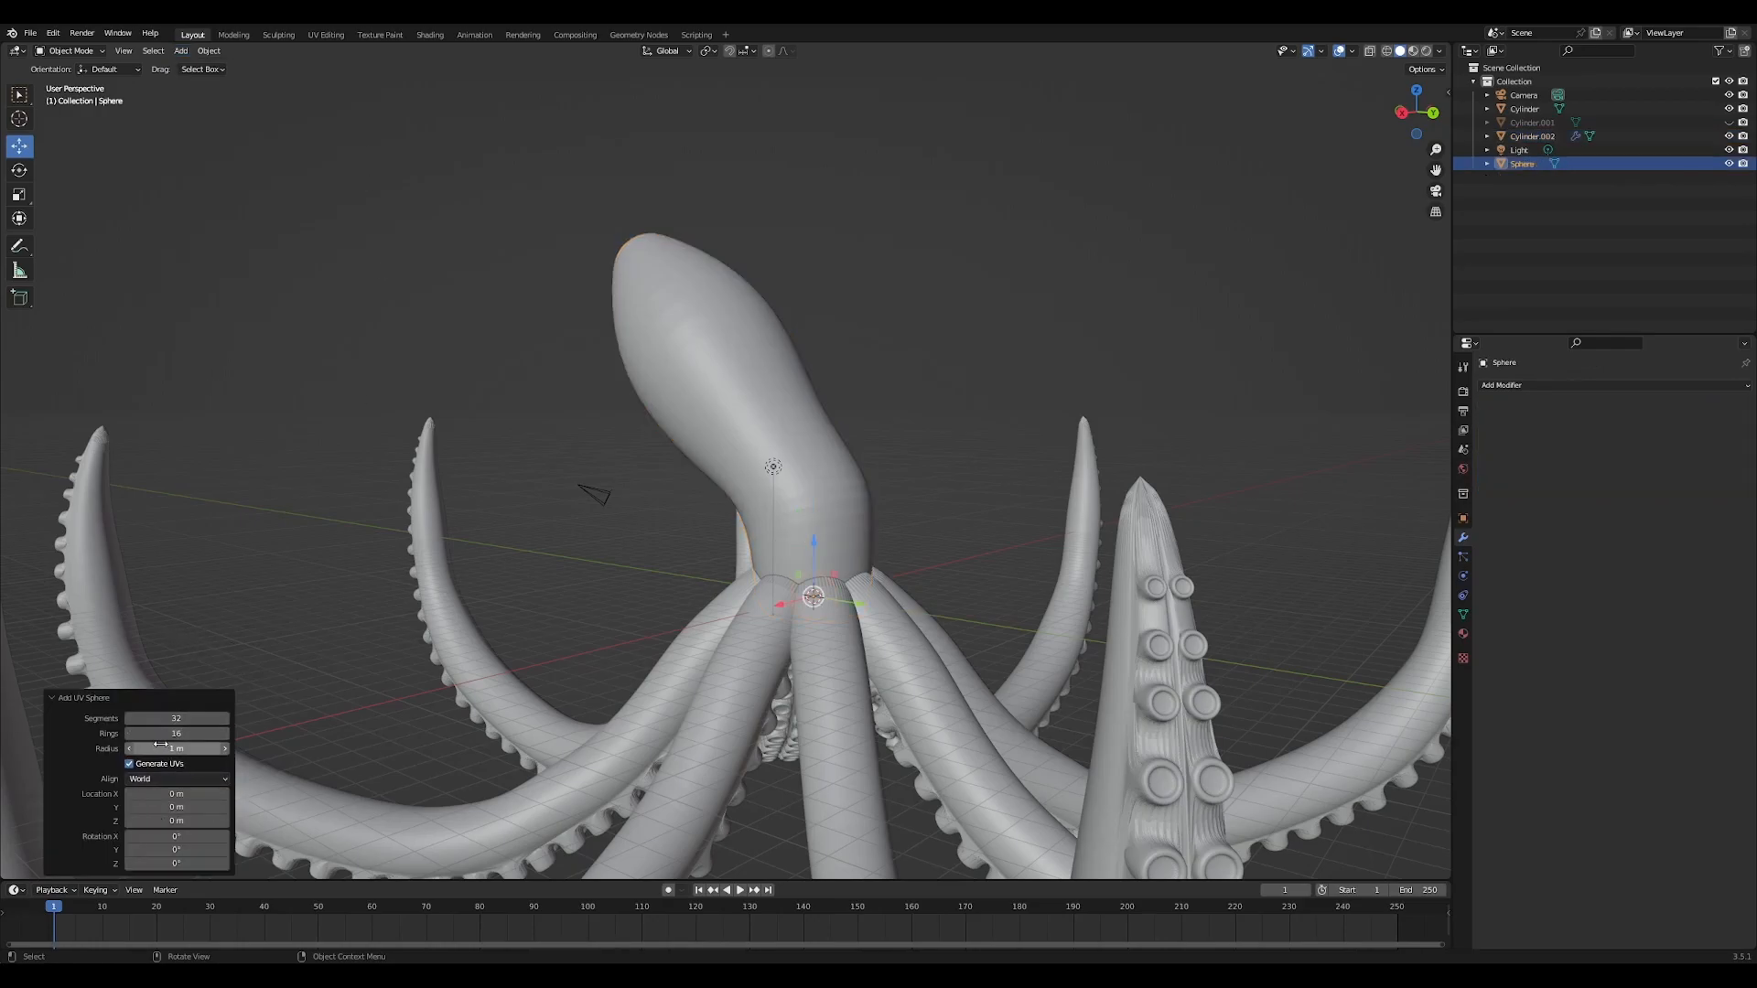
left_click(172, 719)
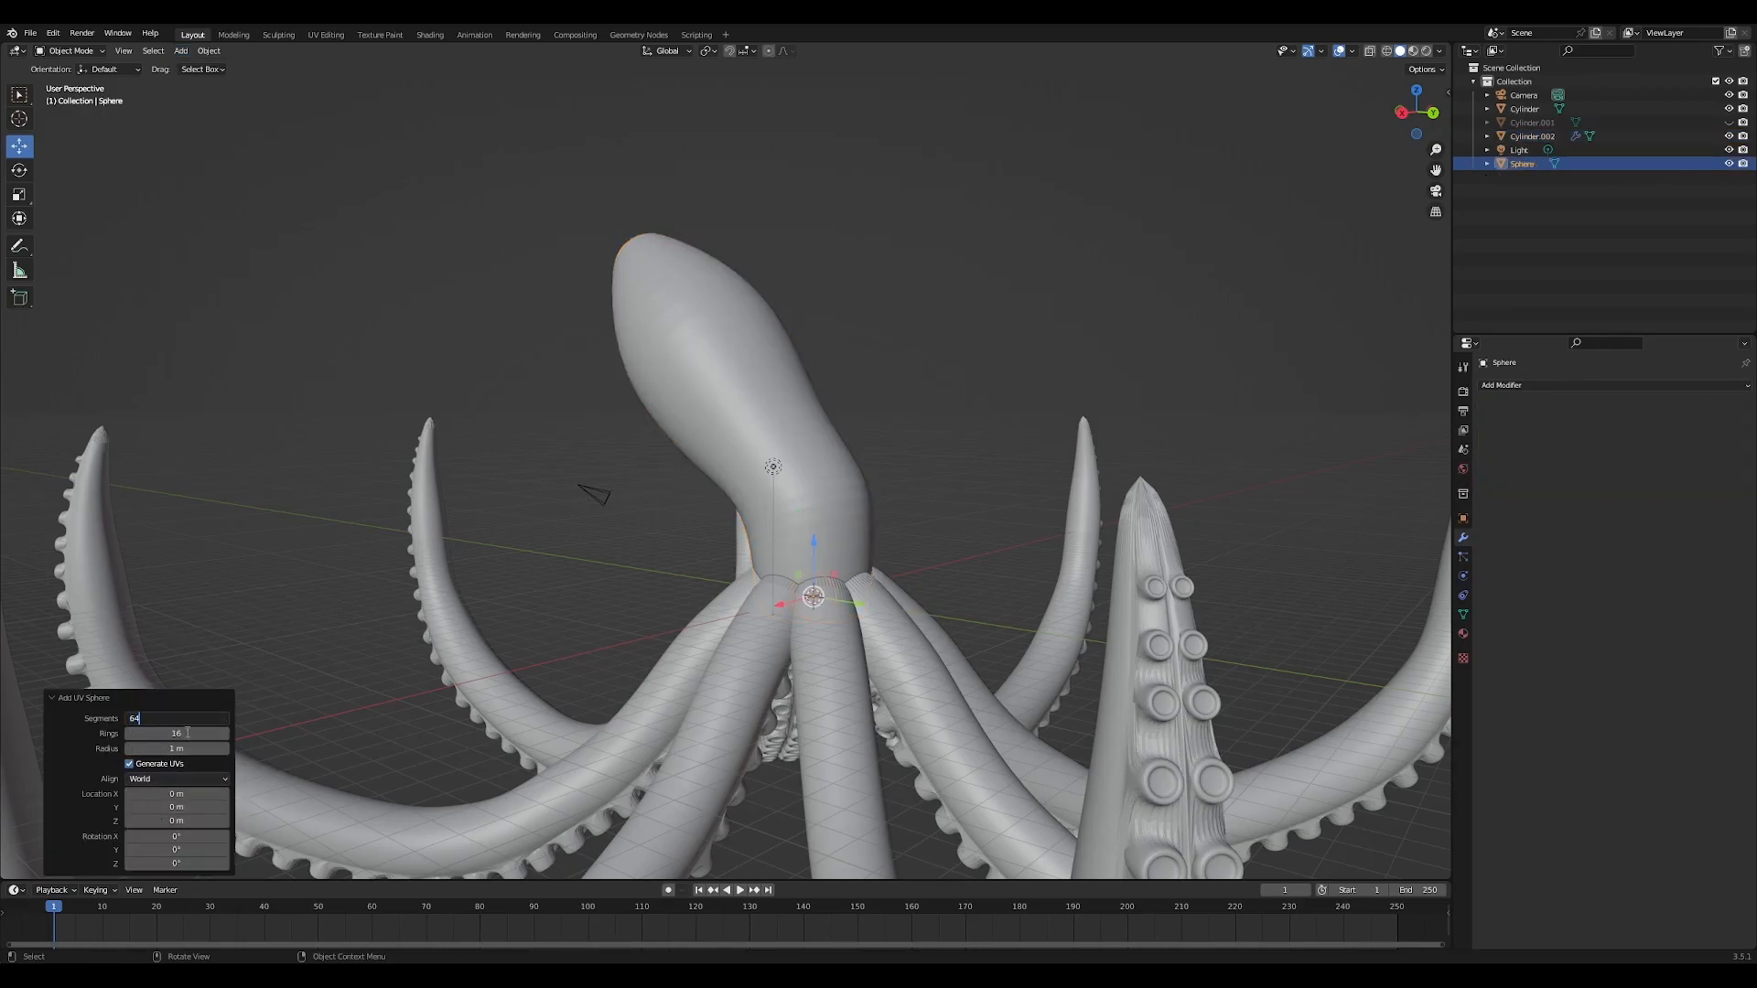
left_click(185, 734)
type("32")
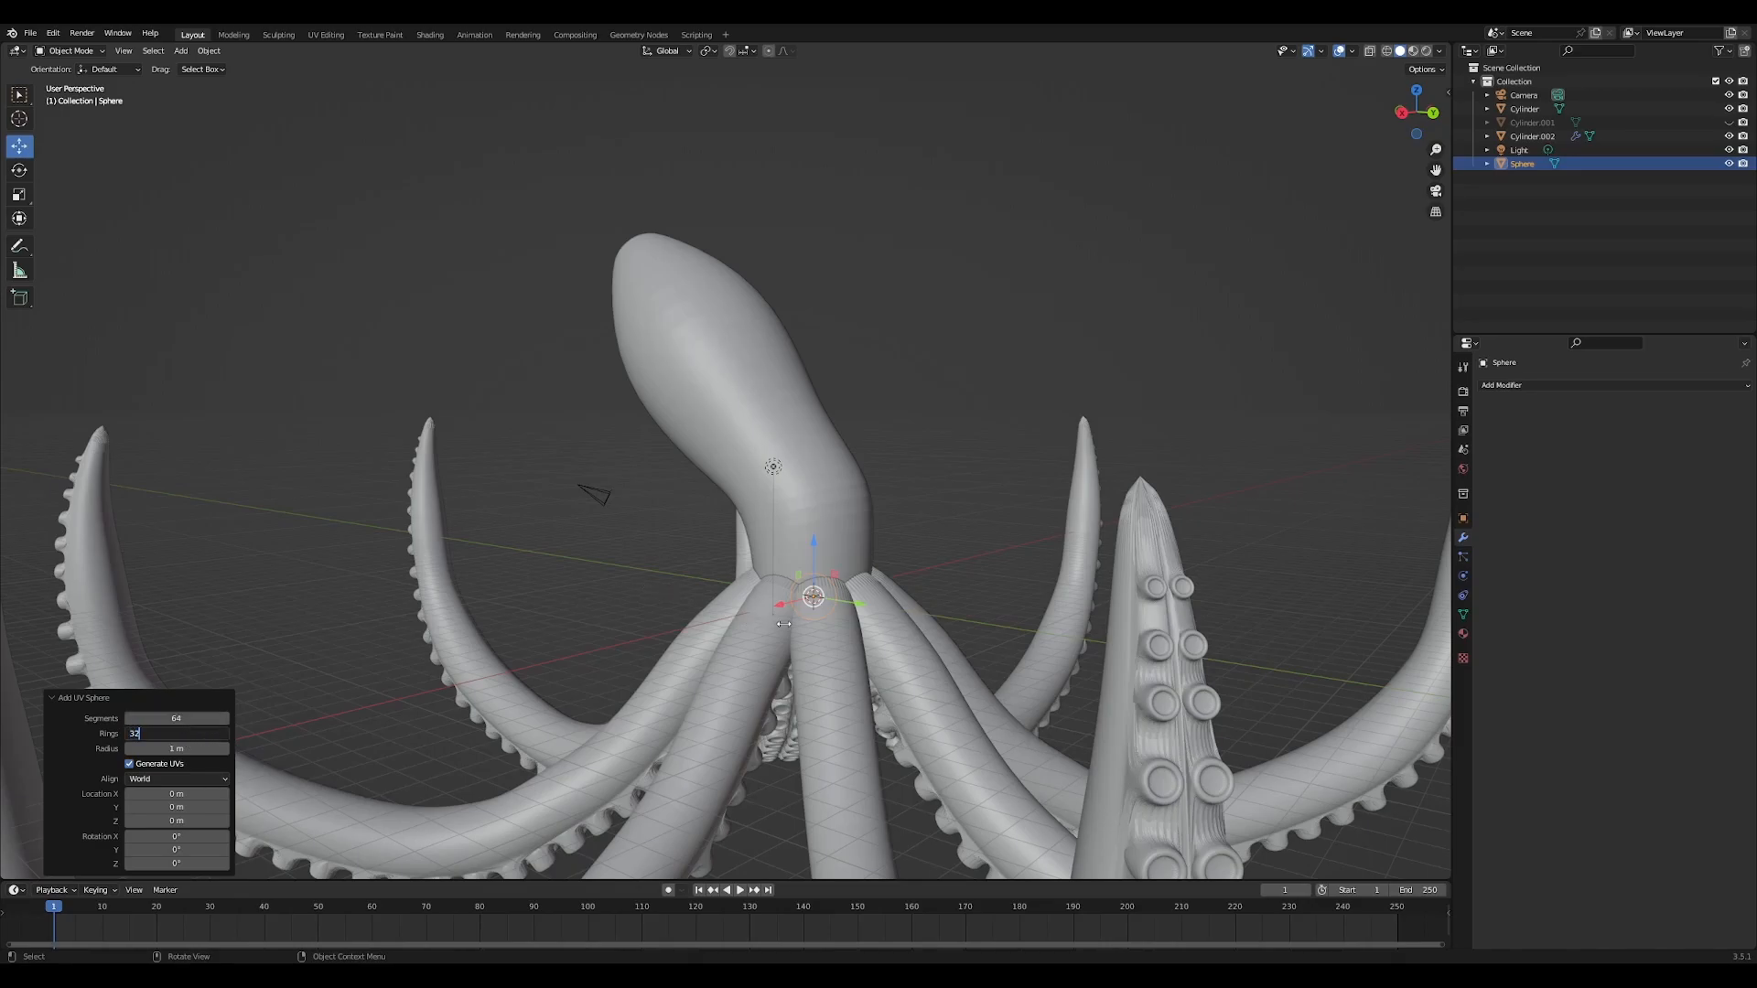
key("Return")
Move the sphere up to the front of the body and add a Mirror modifier to it
left_click_drag(815, 560, 905, 498)
left_click(1540, 385)
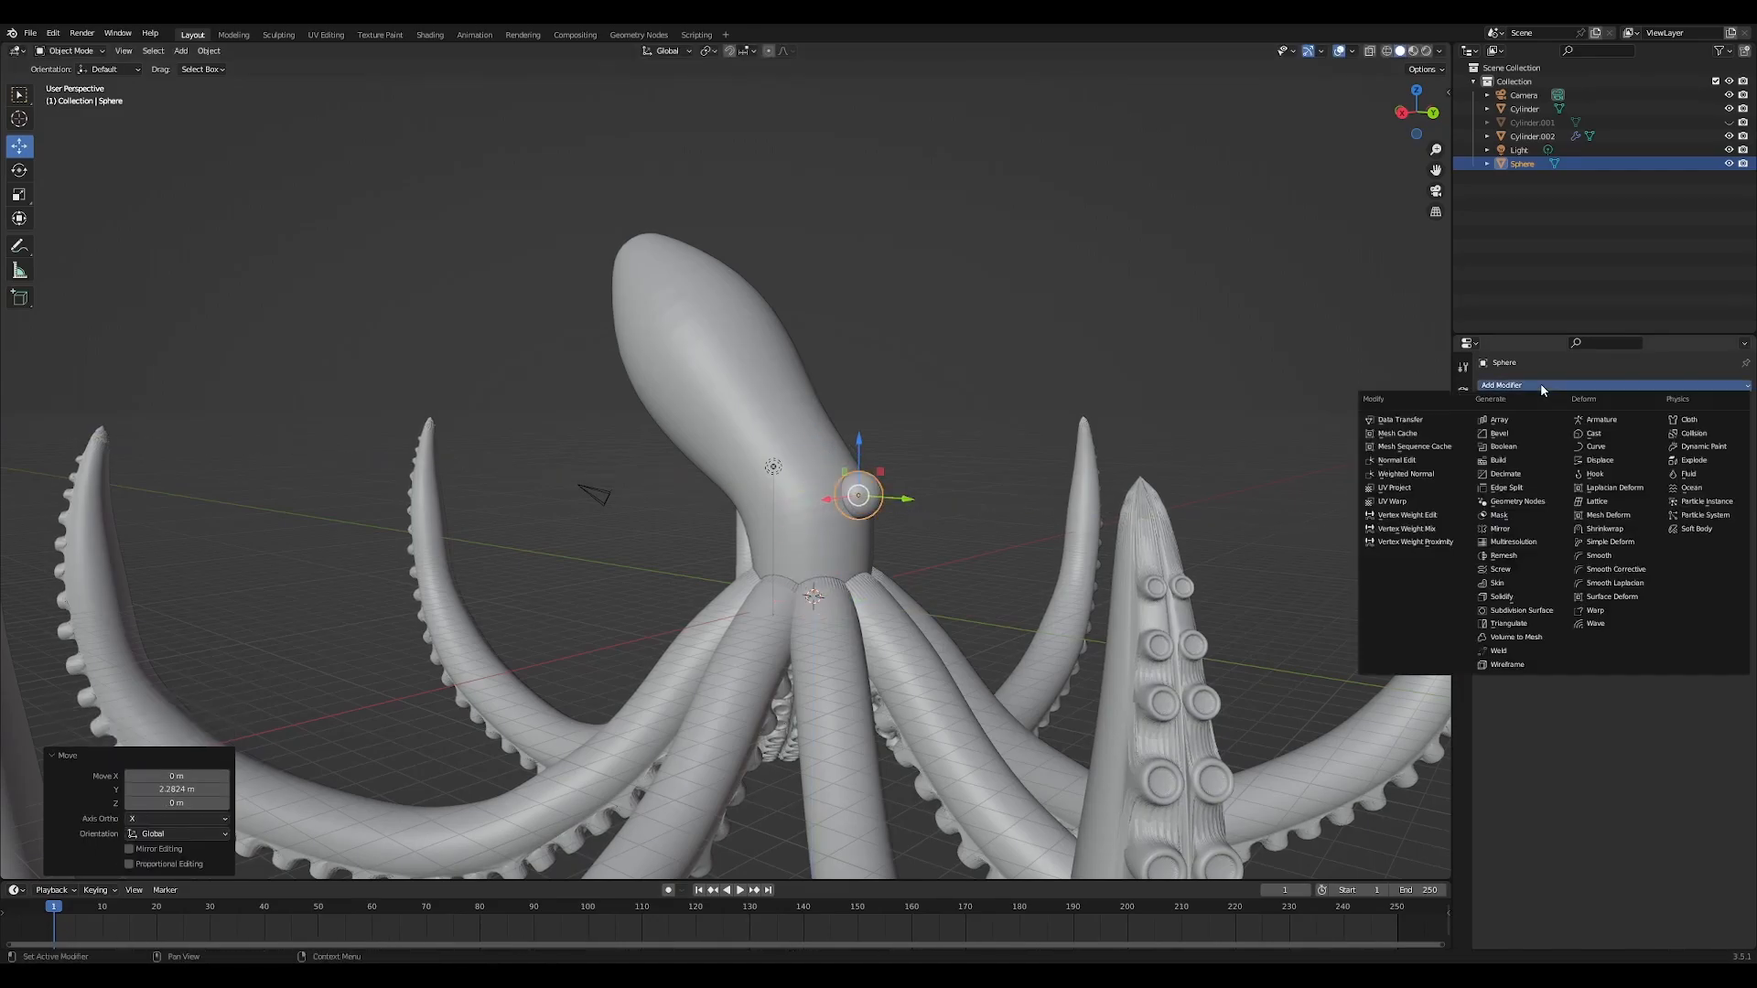
left_click(1523, 530)
Hide the arms and move the sphere's mesh sideways along X in Edit Mode to separate the mirrored eyes
key("KP_1")
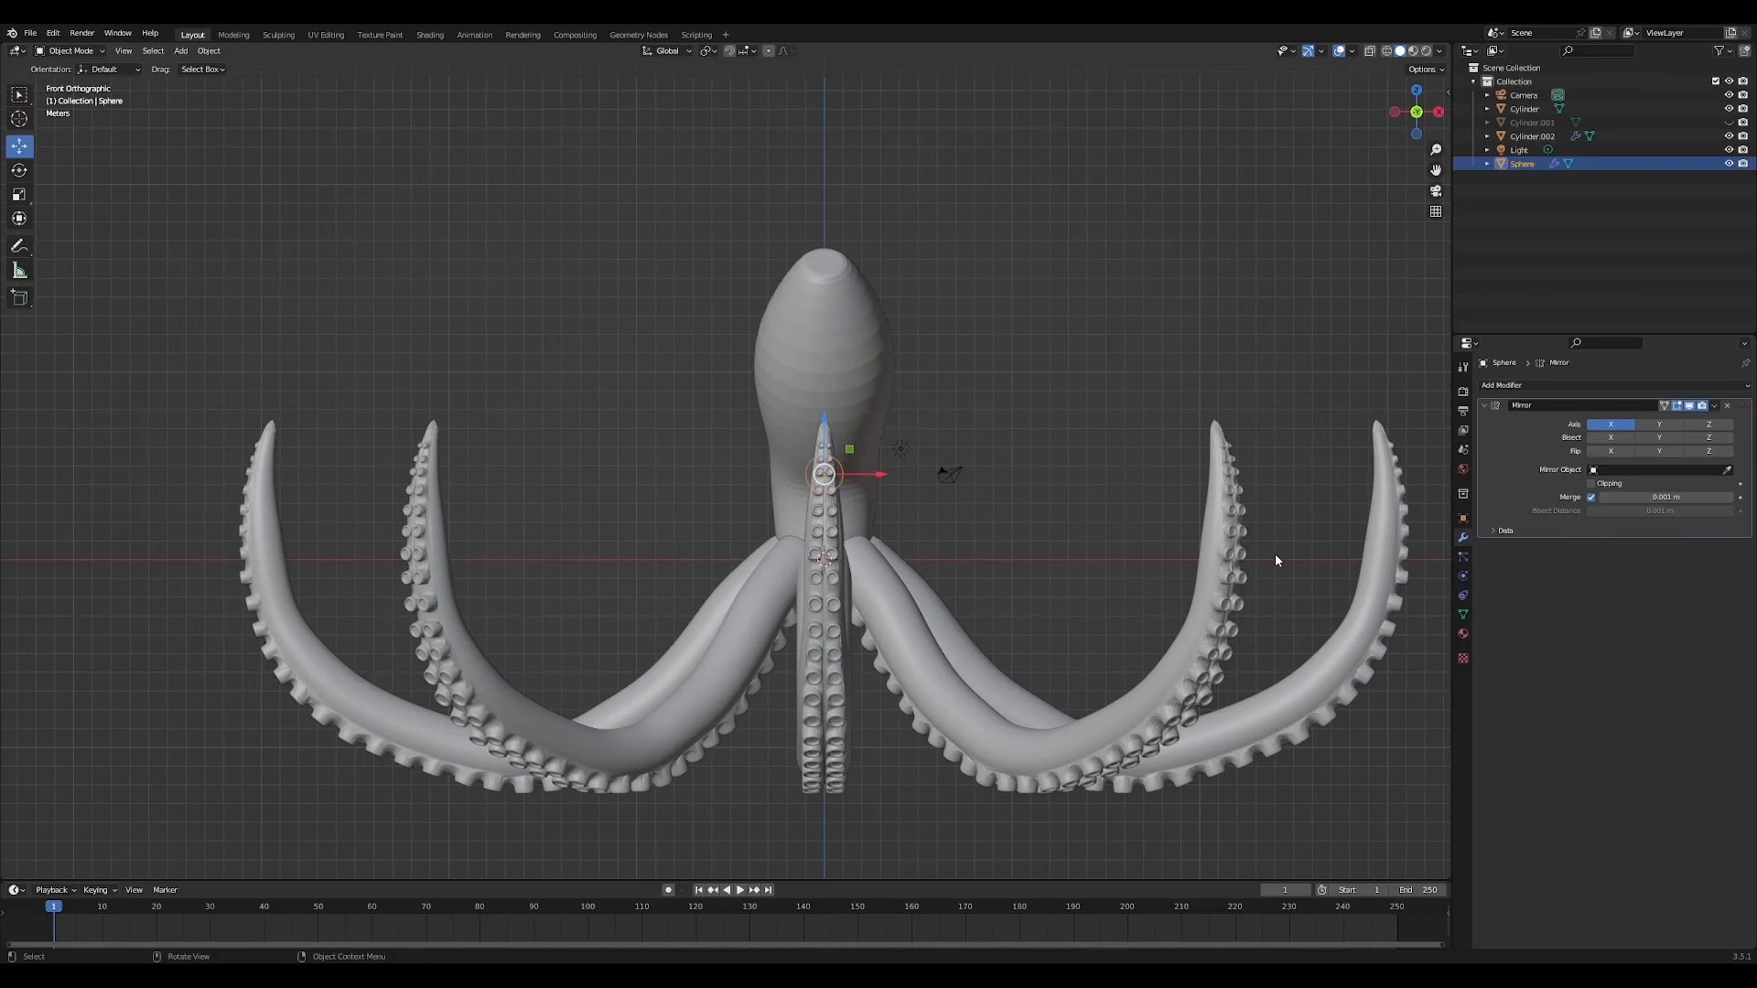
key("ctrl+KP_1")
scroll(579, 560, "up", 6)
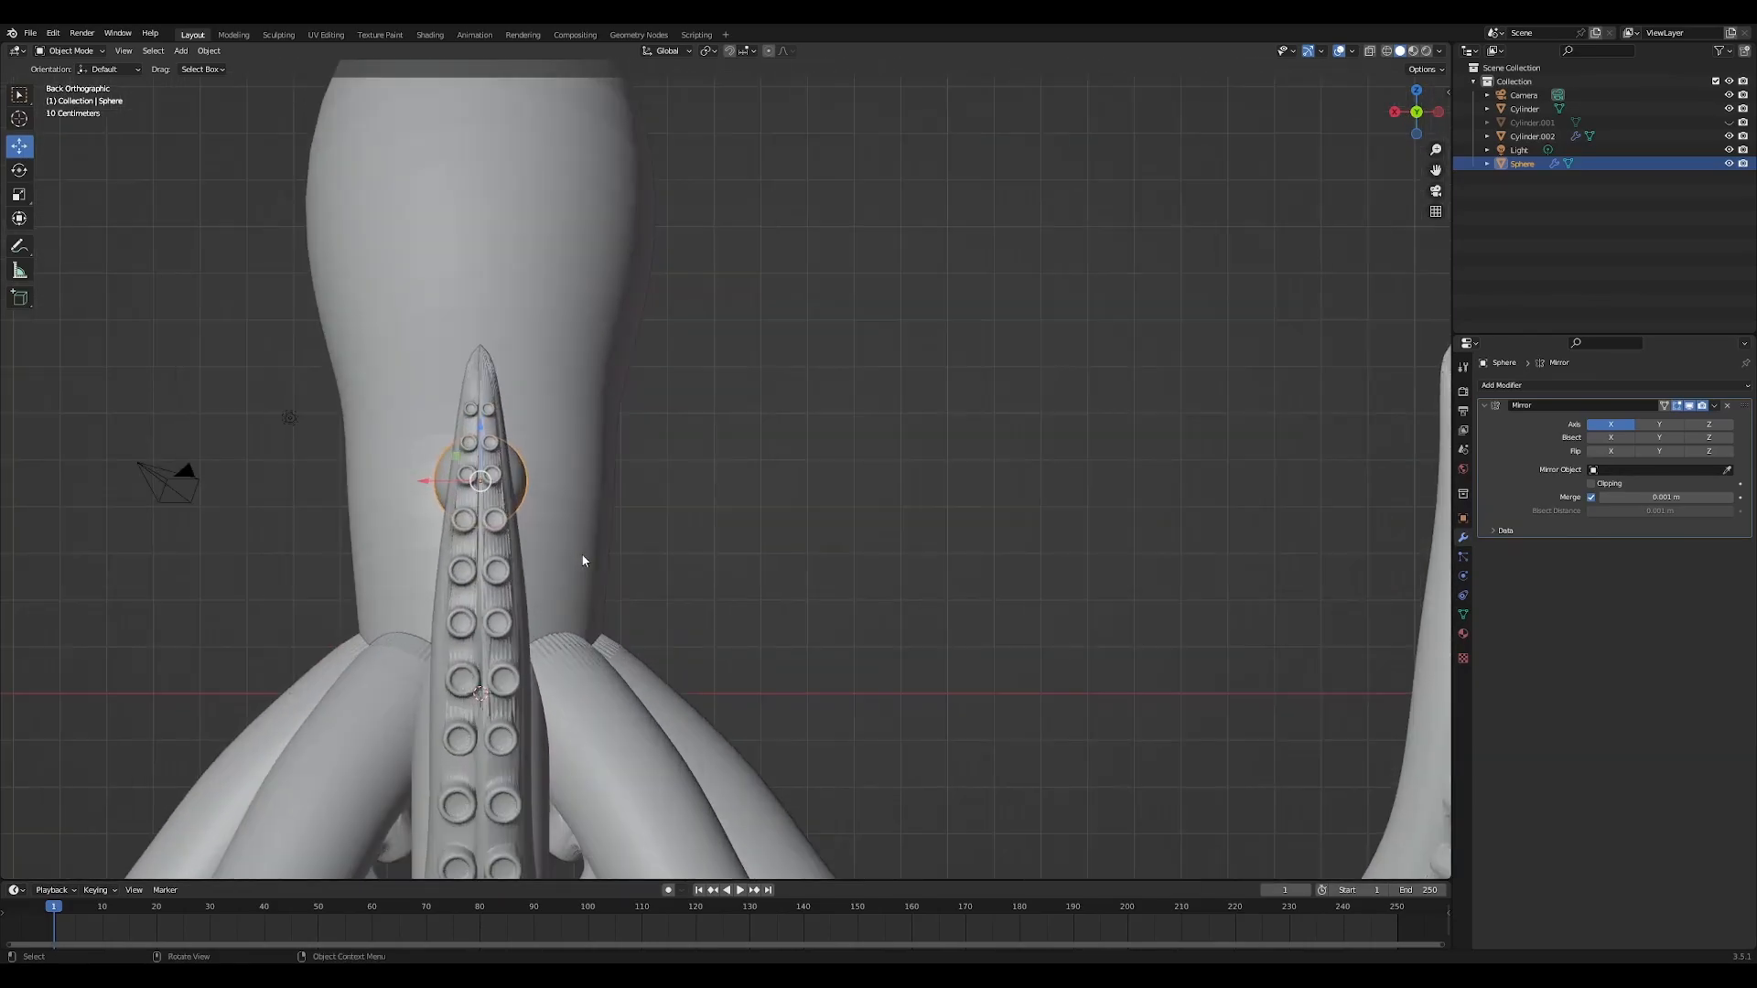
left_click(1728, 109)
middle_click_drag(569, 633, 913, 674, "shift")
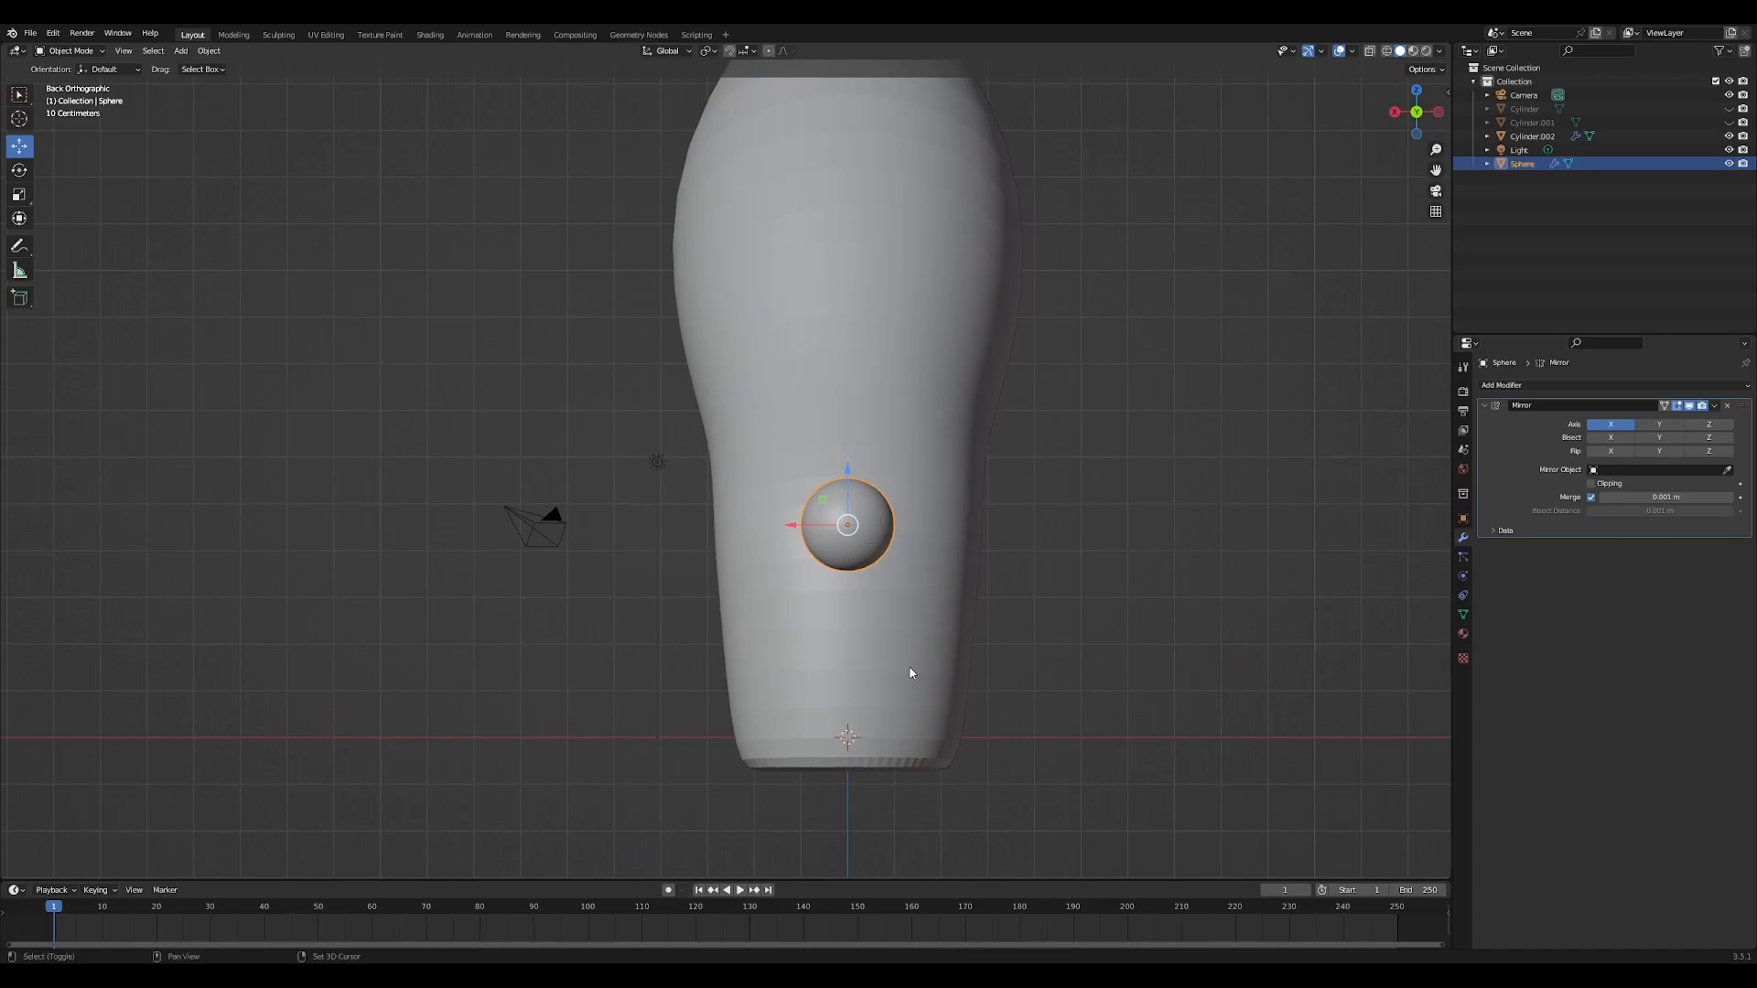
scroll(848, 606, "up", 2)
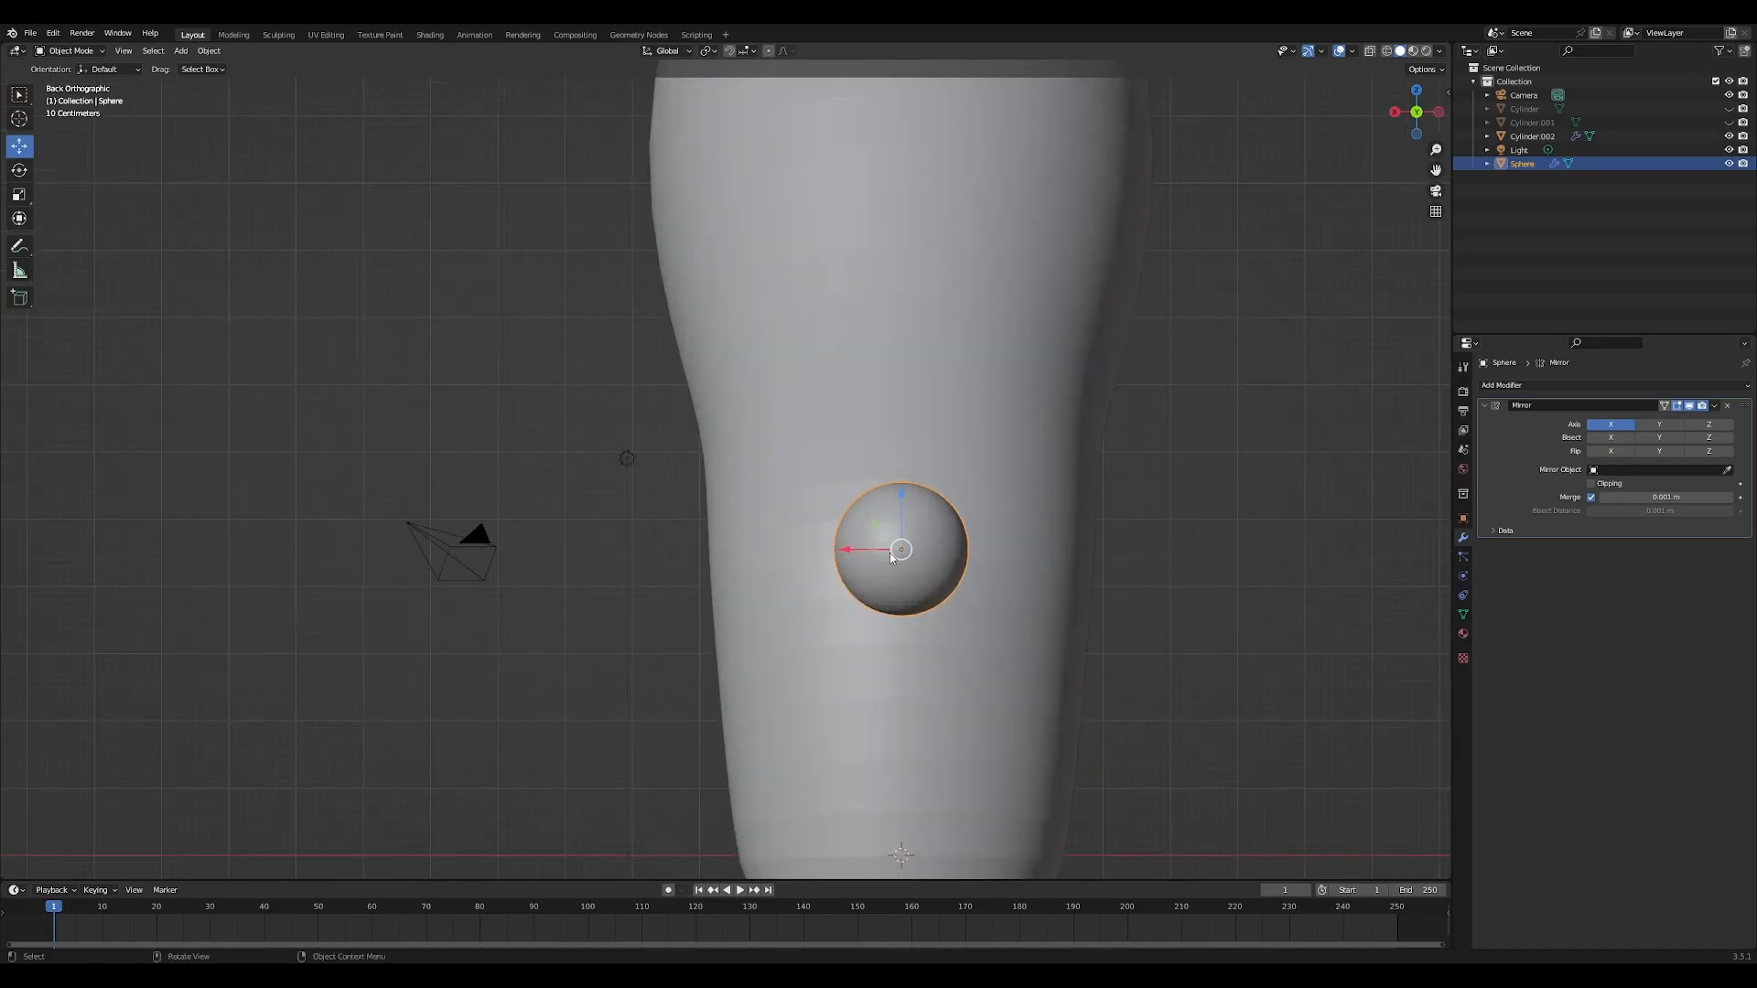
key("Tab")
left_click_drag(848, 550, 758, 549)
Move the eye mesh about 0.73 m along negative Y in side view to sink it into the body
middle_click_drag(758, 549, 886, 562)
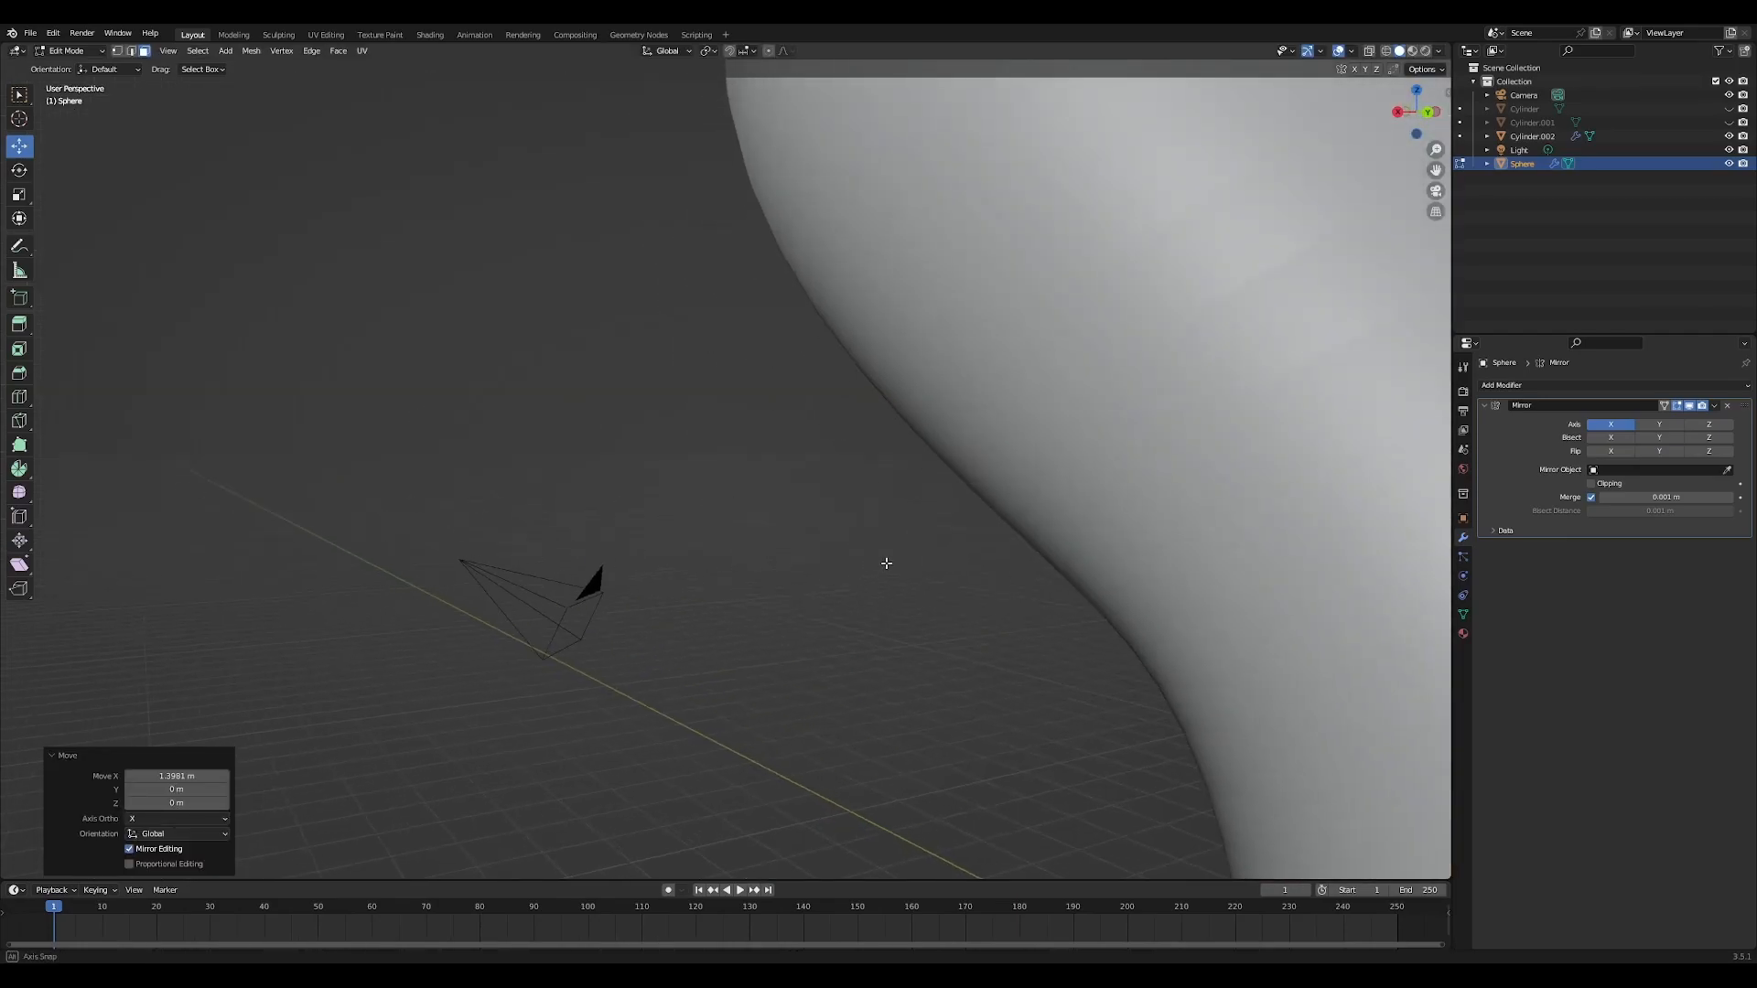
key("KP_3")
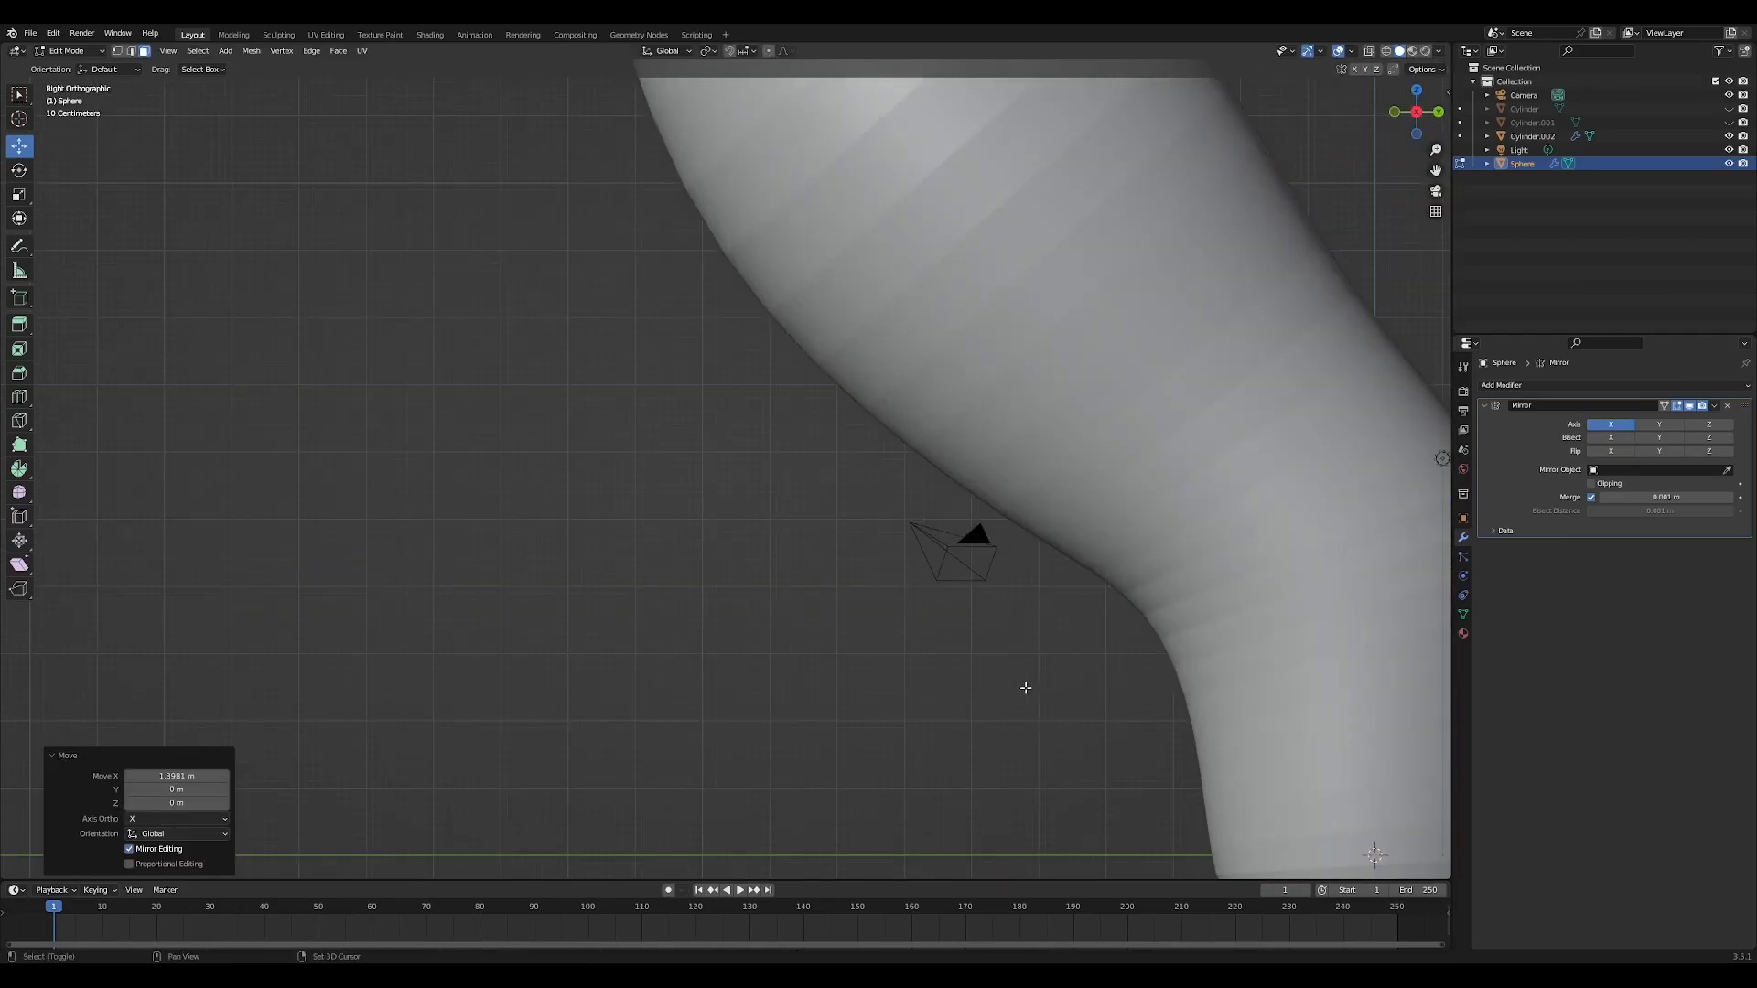
middle_click_drag(1024, 690, 484, 640, "shift")
left_click_drag(1043, 496, 989, 505)
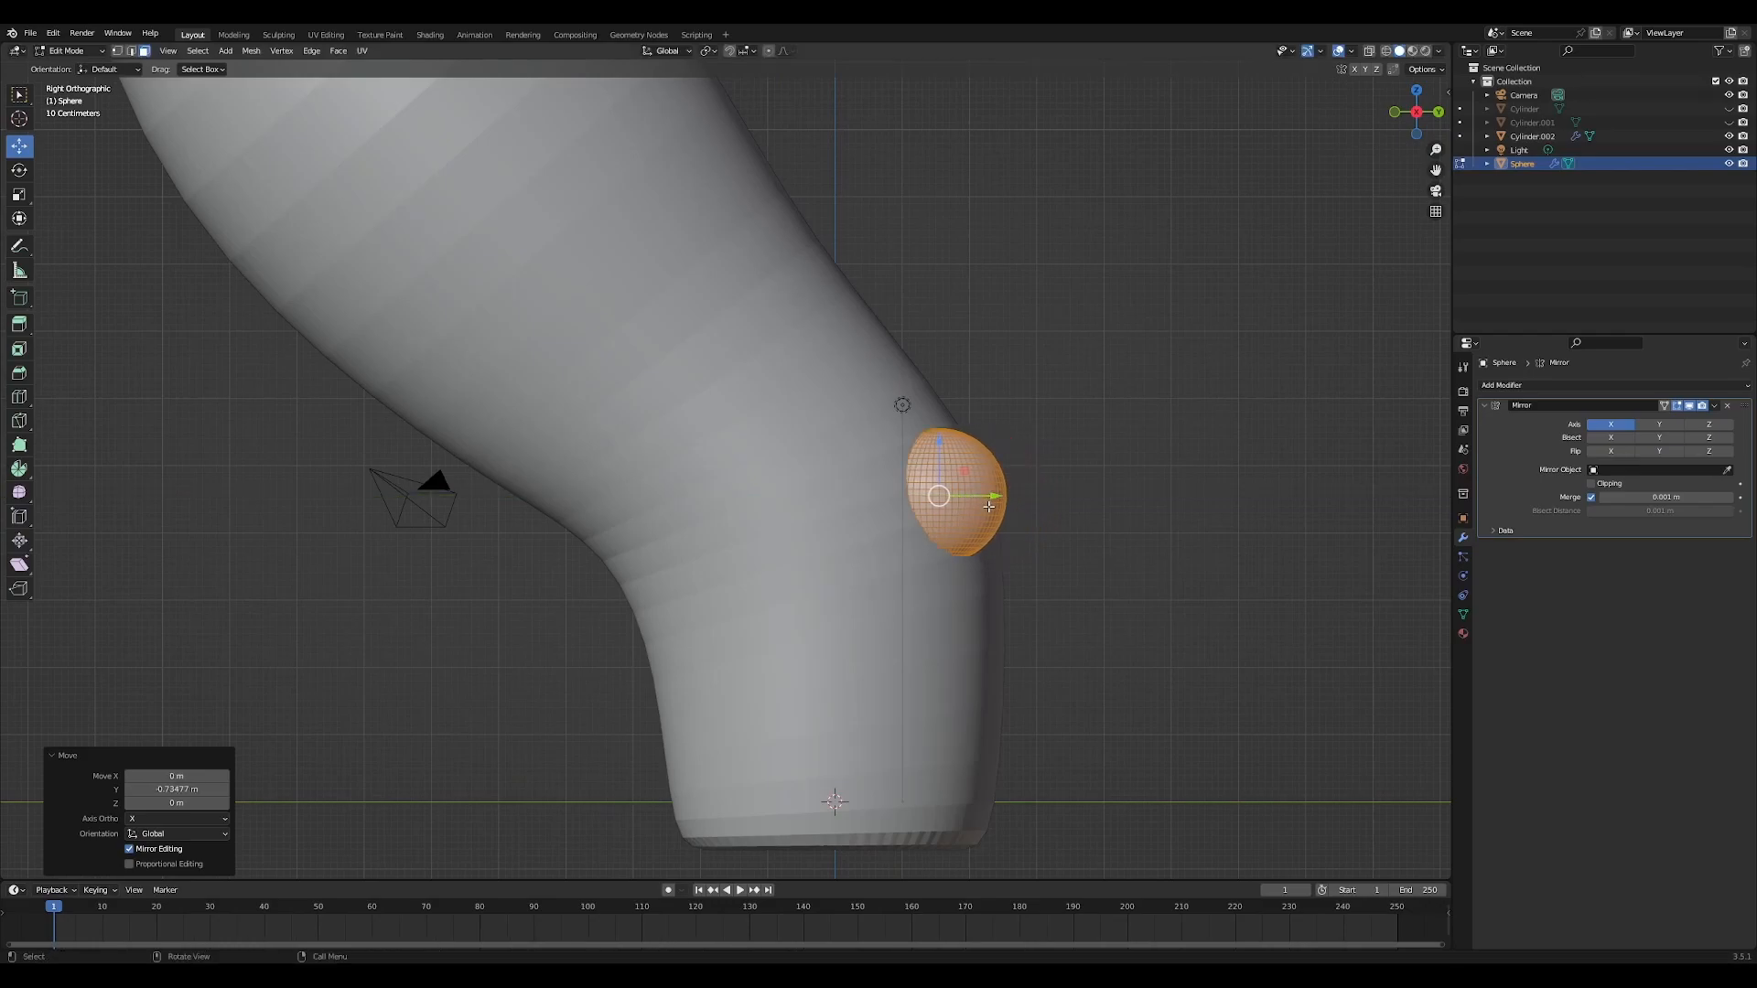
Scale the eye mesh to about 1.6 along Y, adjust its position against the body, and return to Object Mode
key("s")
key("x")
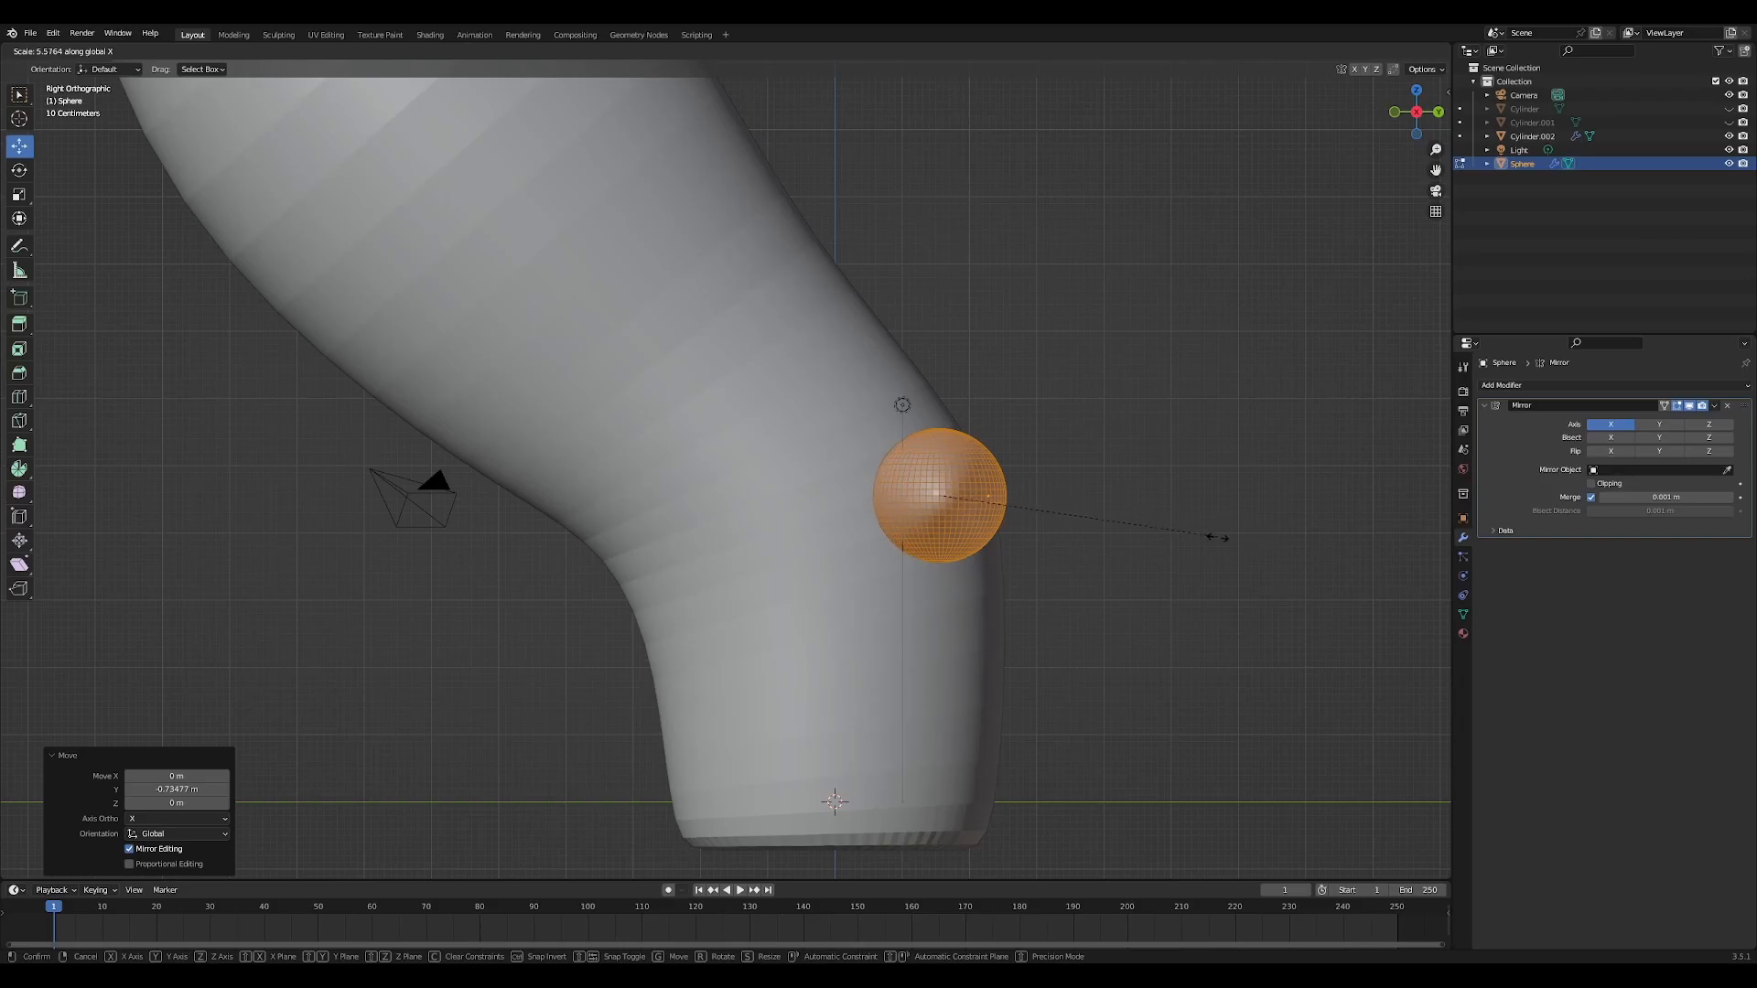
key("y")
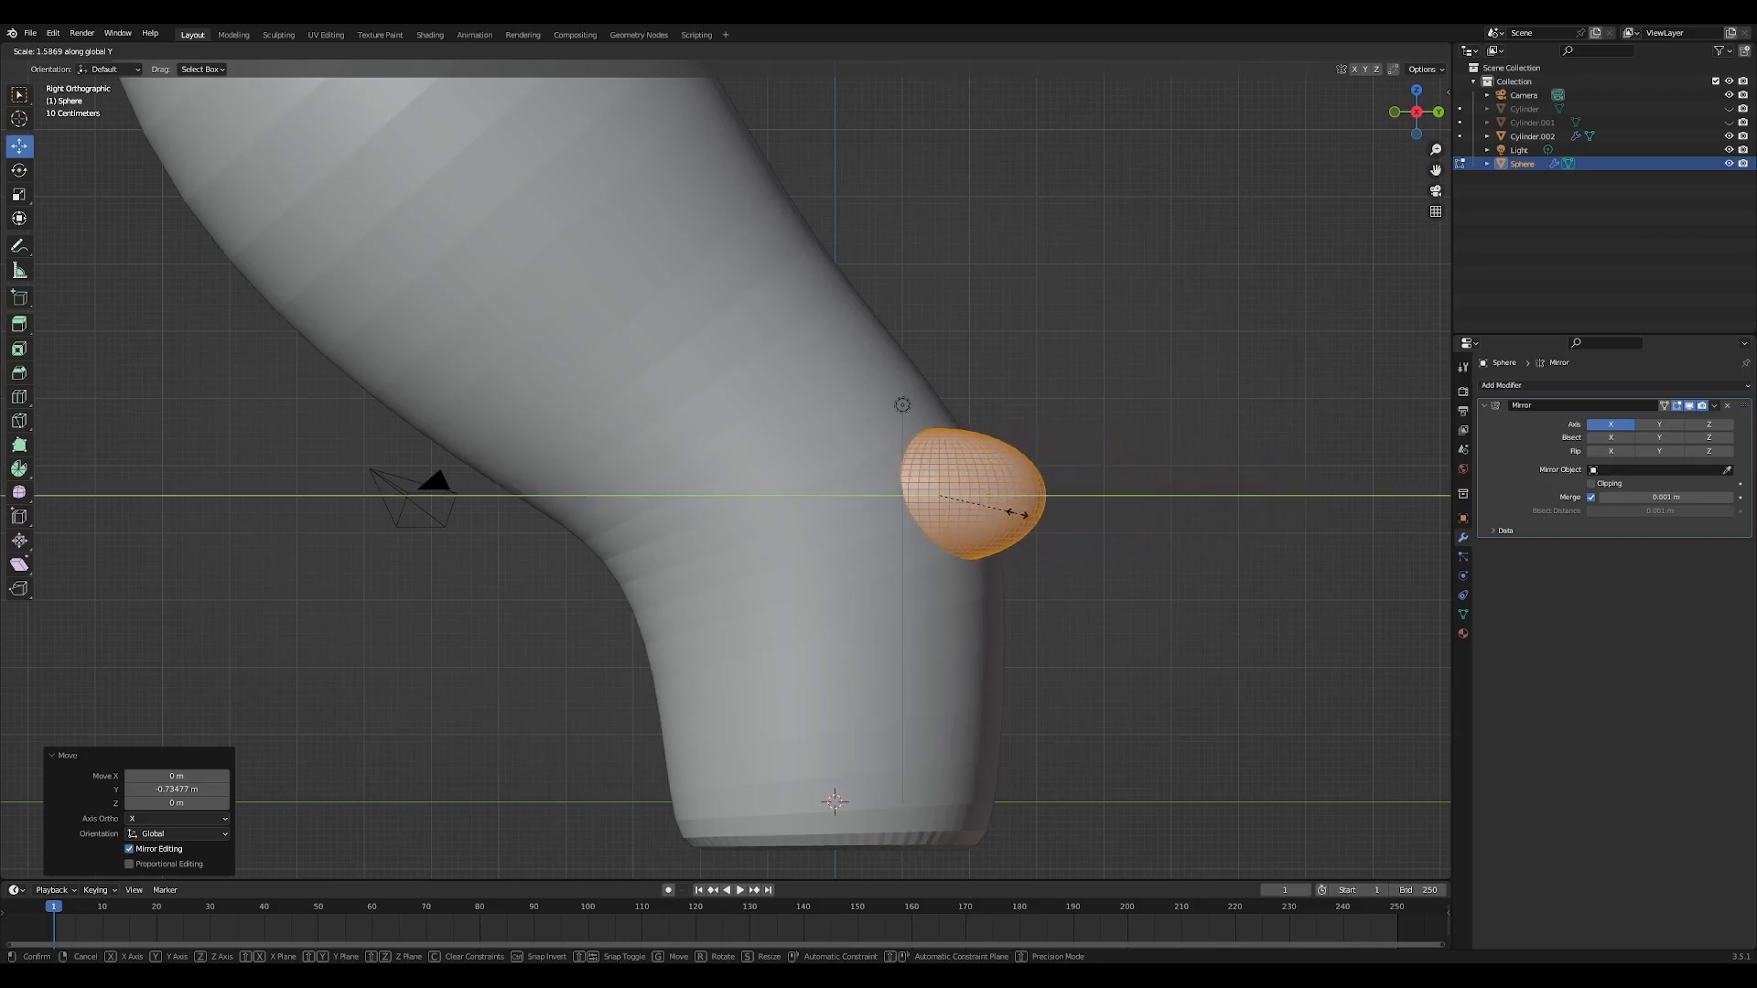
left_click(1023, 518)
middle_click_drag(1023, 517, 926, 555)
left_click_drag(900, 529, 957, 536)
key("Tab")
Rotate the eyes object about -24.4° in side view and move it slightly back and up by about 0.3 m
middle_click_drag(988, 564, 1043, 607)
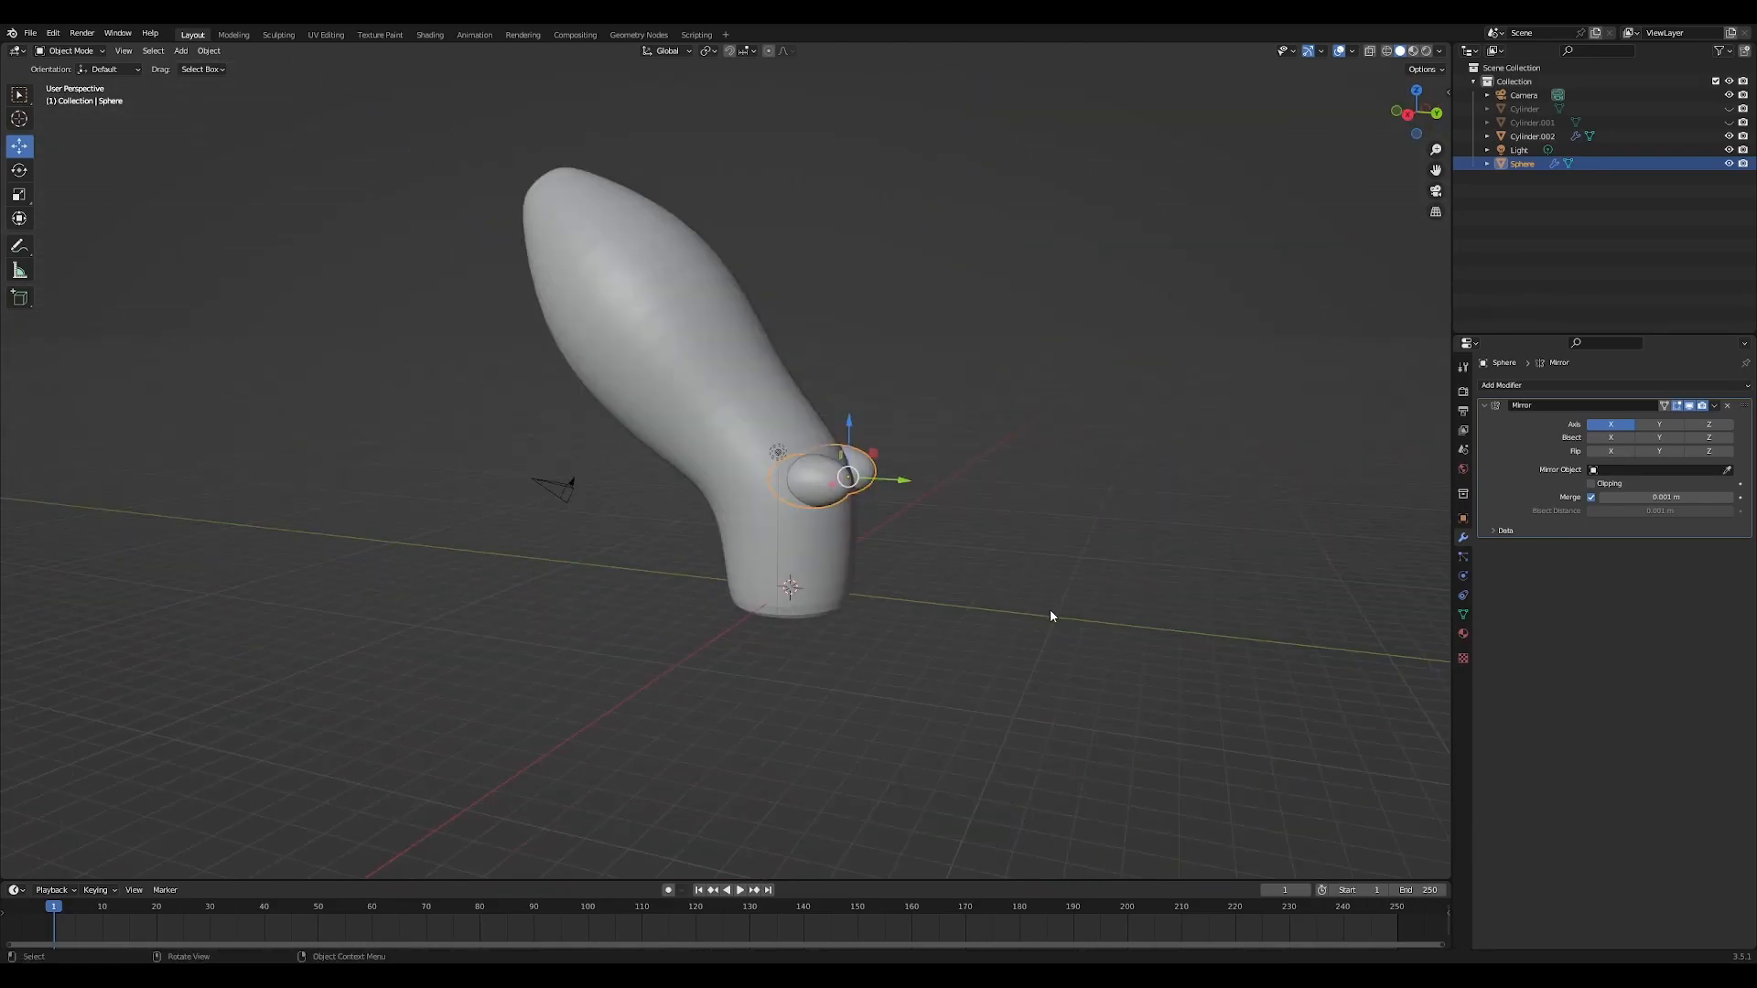
middle_click_drag(1058, 639, 1000, 577)
scroll(850, 547, "up", 2)
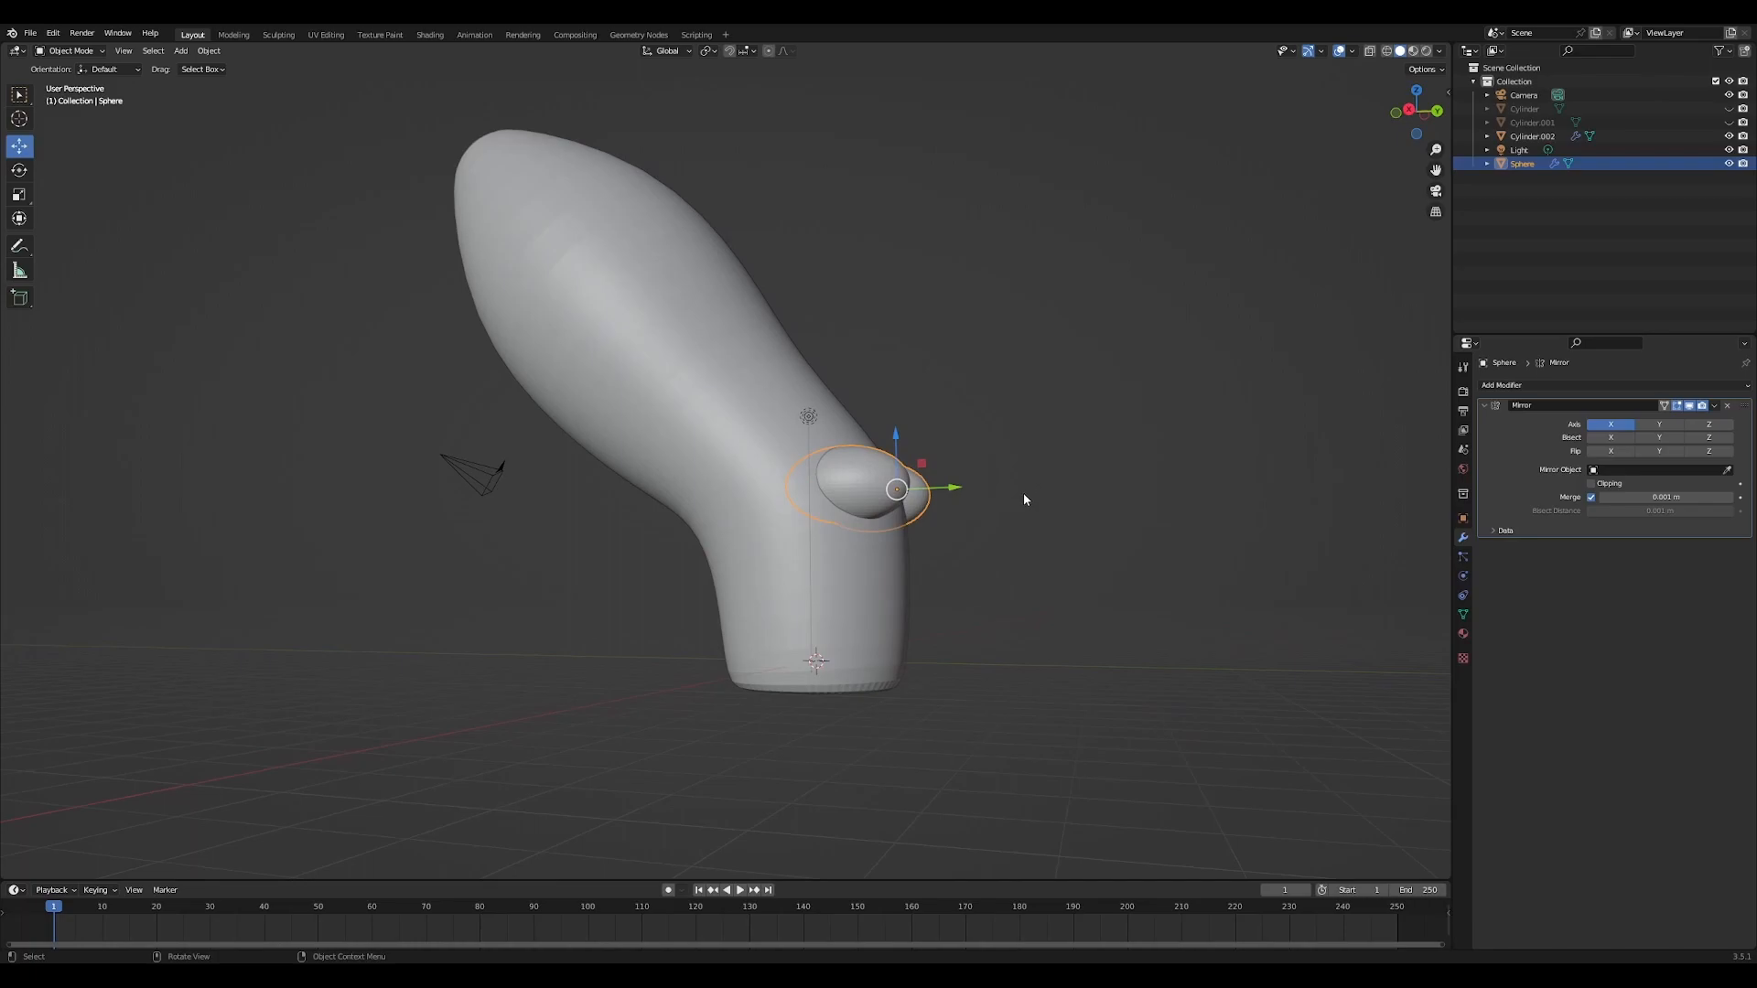
key("KP_3")
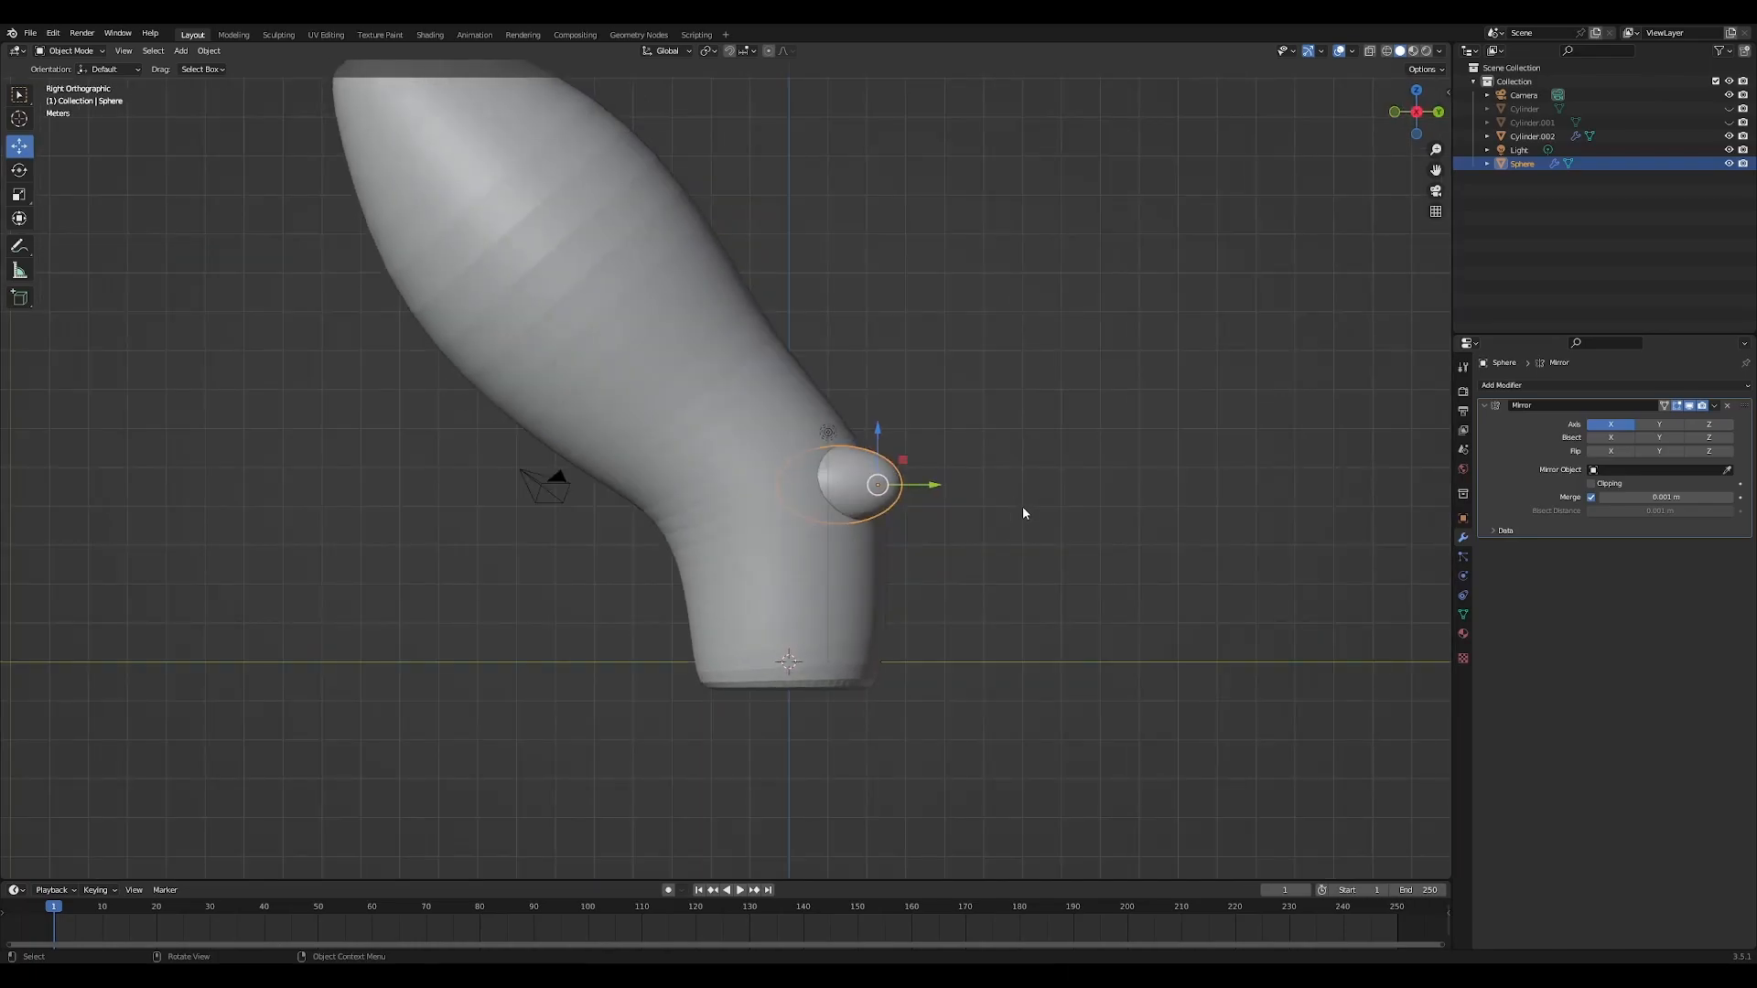
key("r")
left_click(1011, 380)
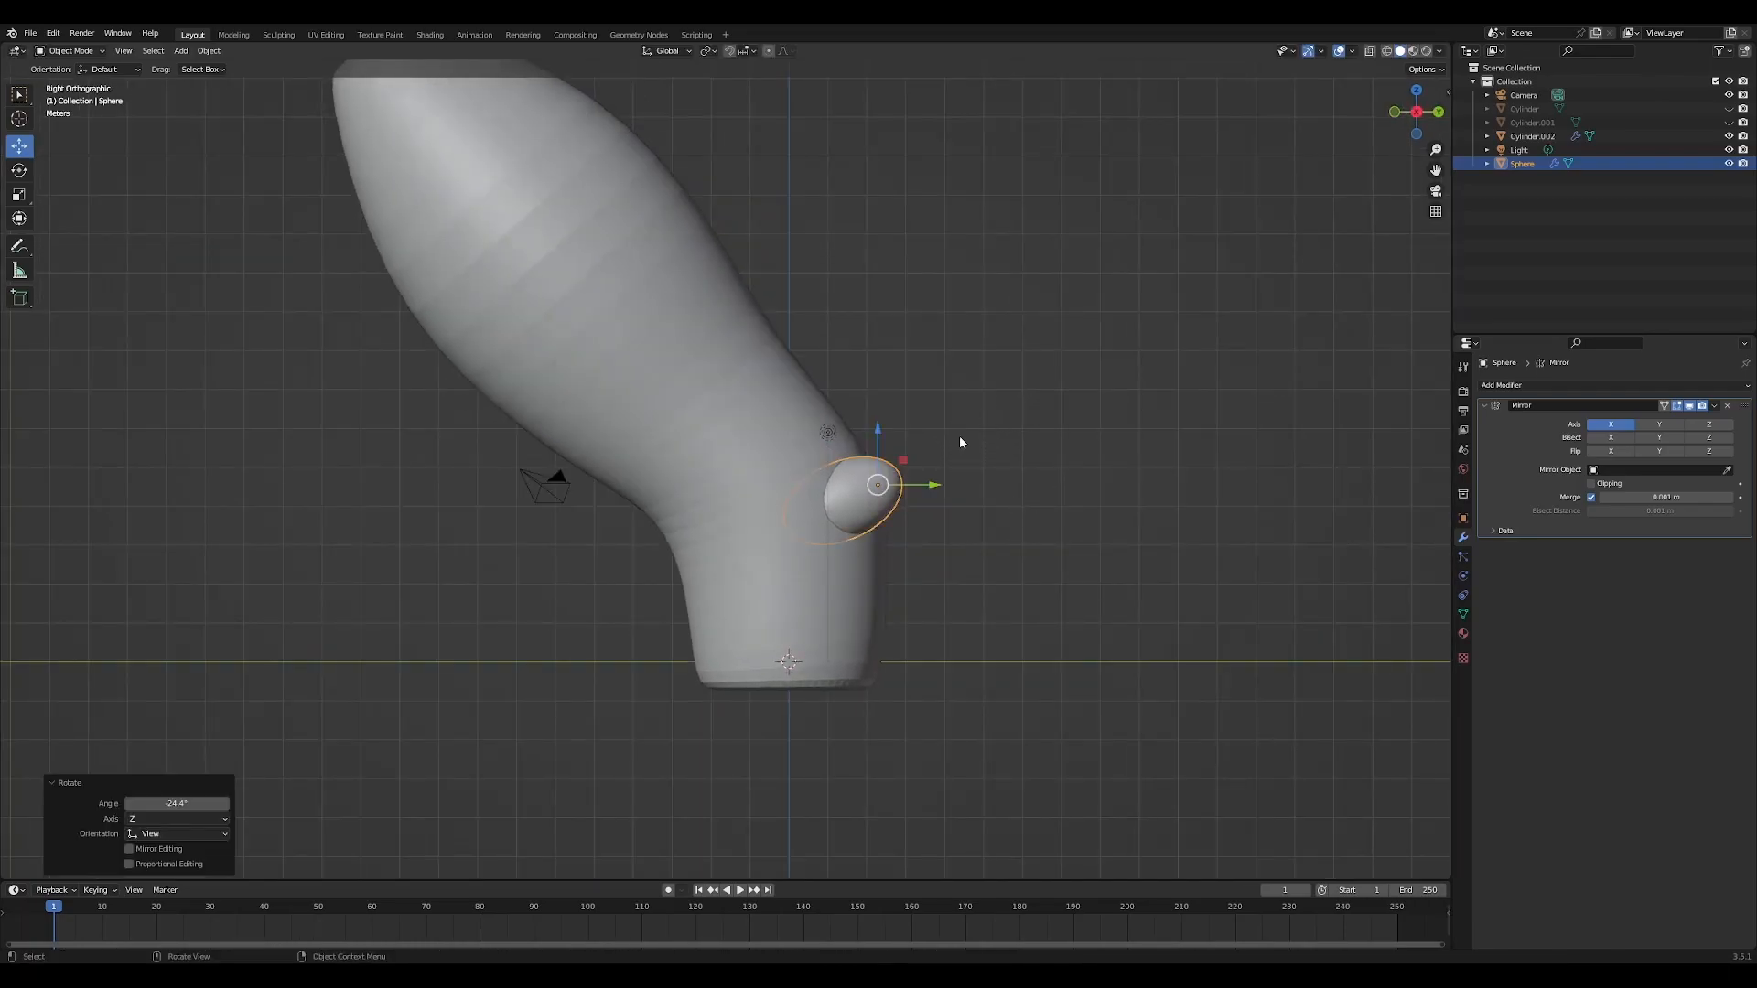
left_click_drag(881, 482, 865, 471)
Unhide the arms object around the finished body and eyes
middle_click_drag(1015, 590, 925, 615)
scroll(925, 615, "down", 1)
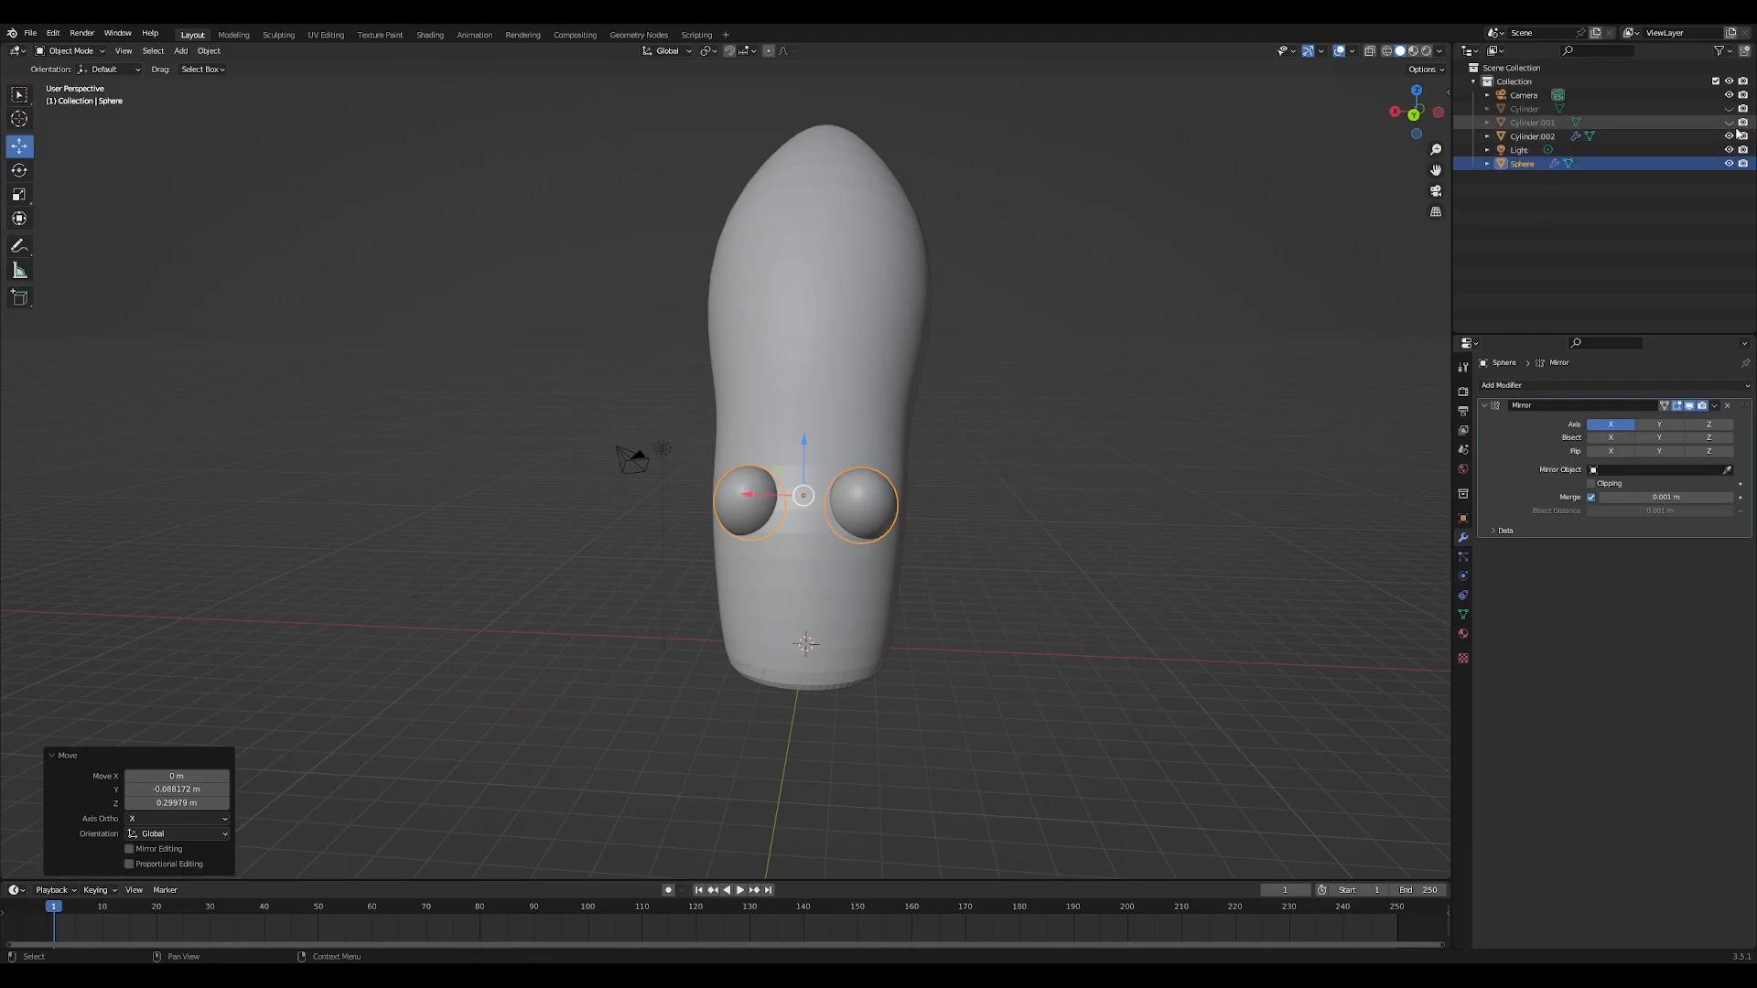
left_click(1728, 108)
scroll(1133, 502, "down", 2)
middle_click_drag(1133, 501, 955, 663)
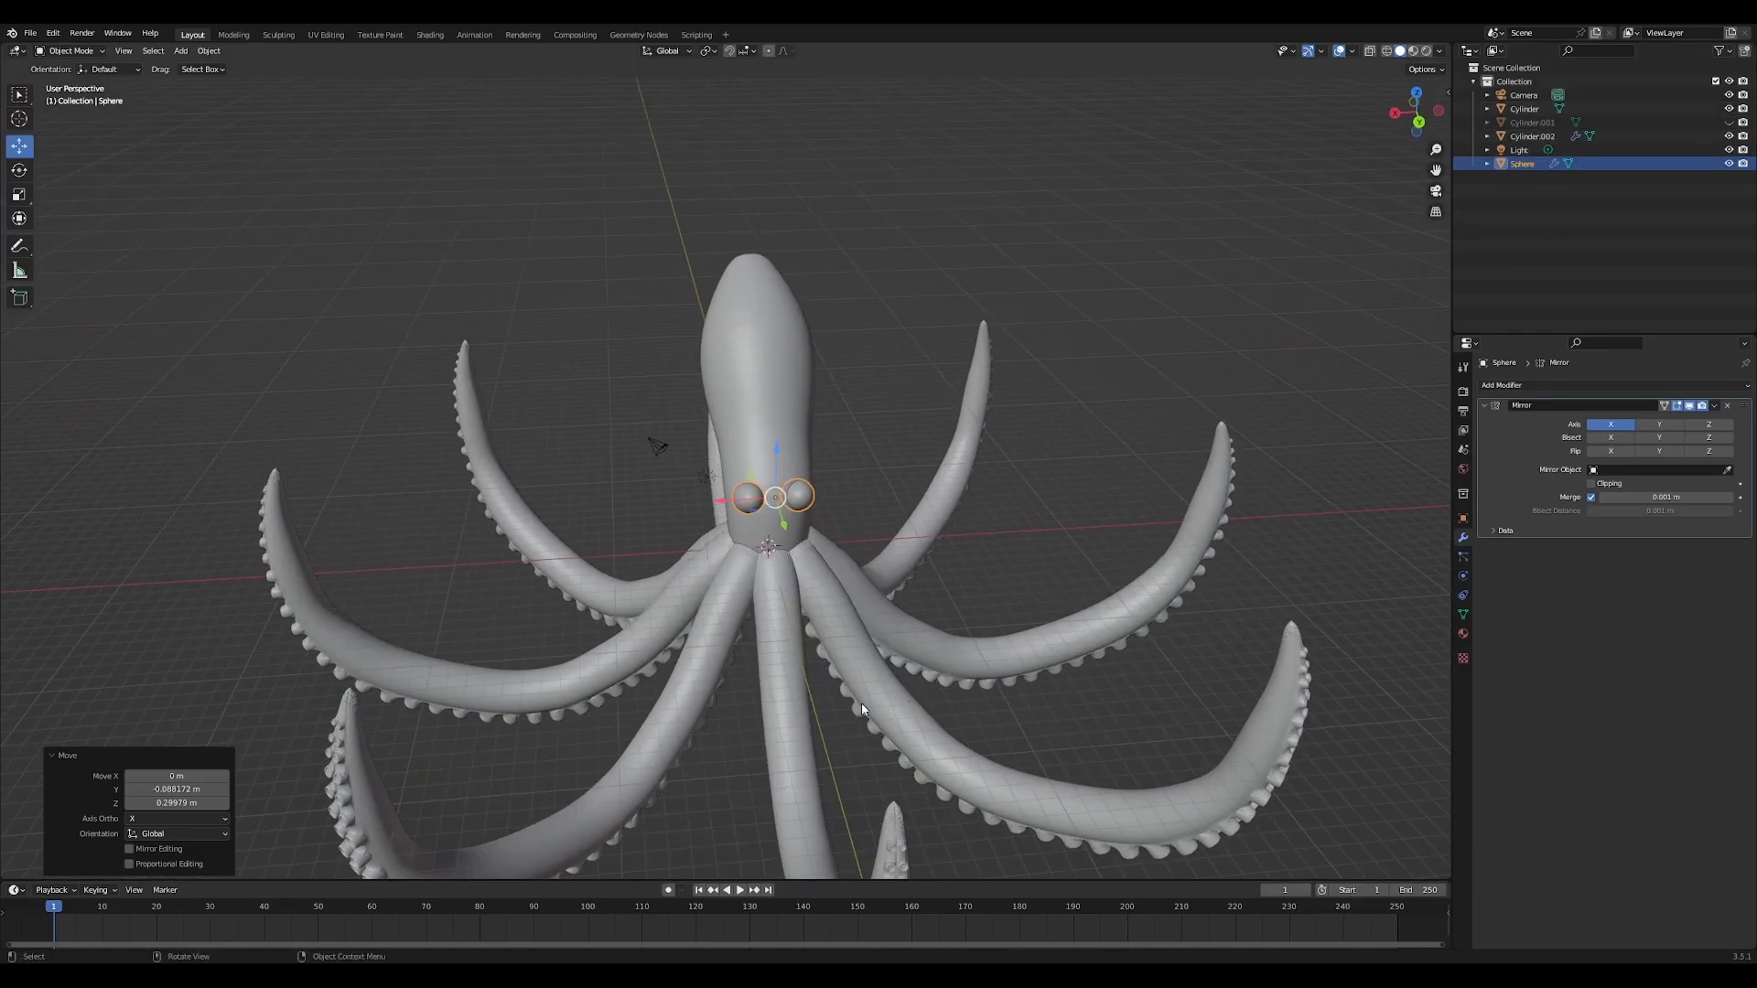
middle_click_drag(860, 713, 881, 474)
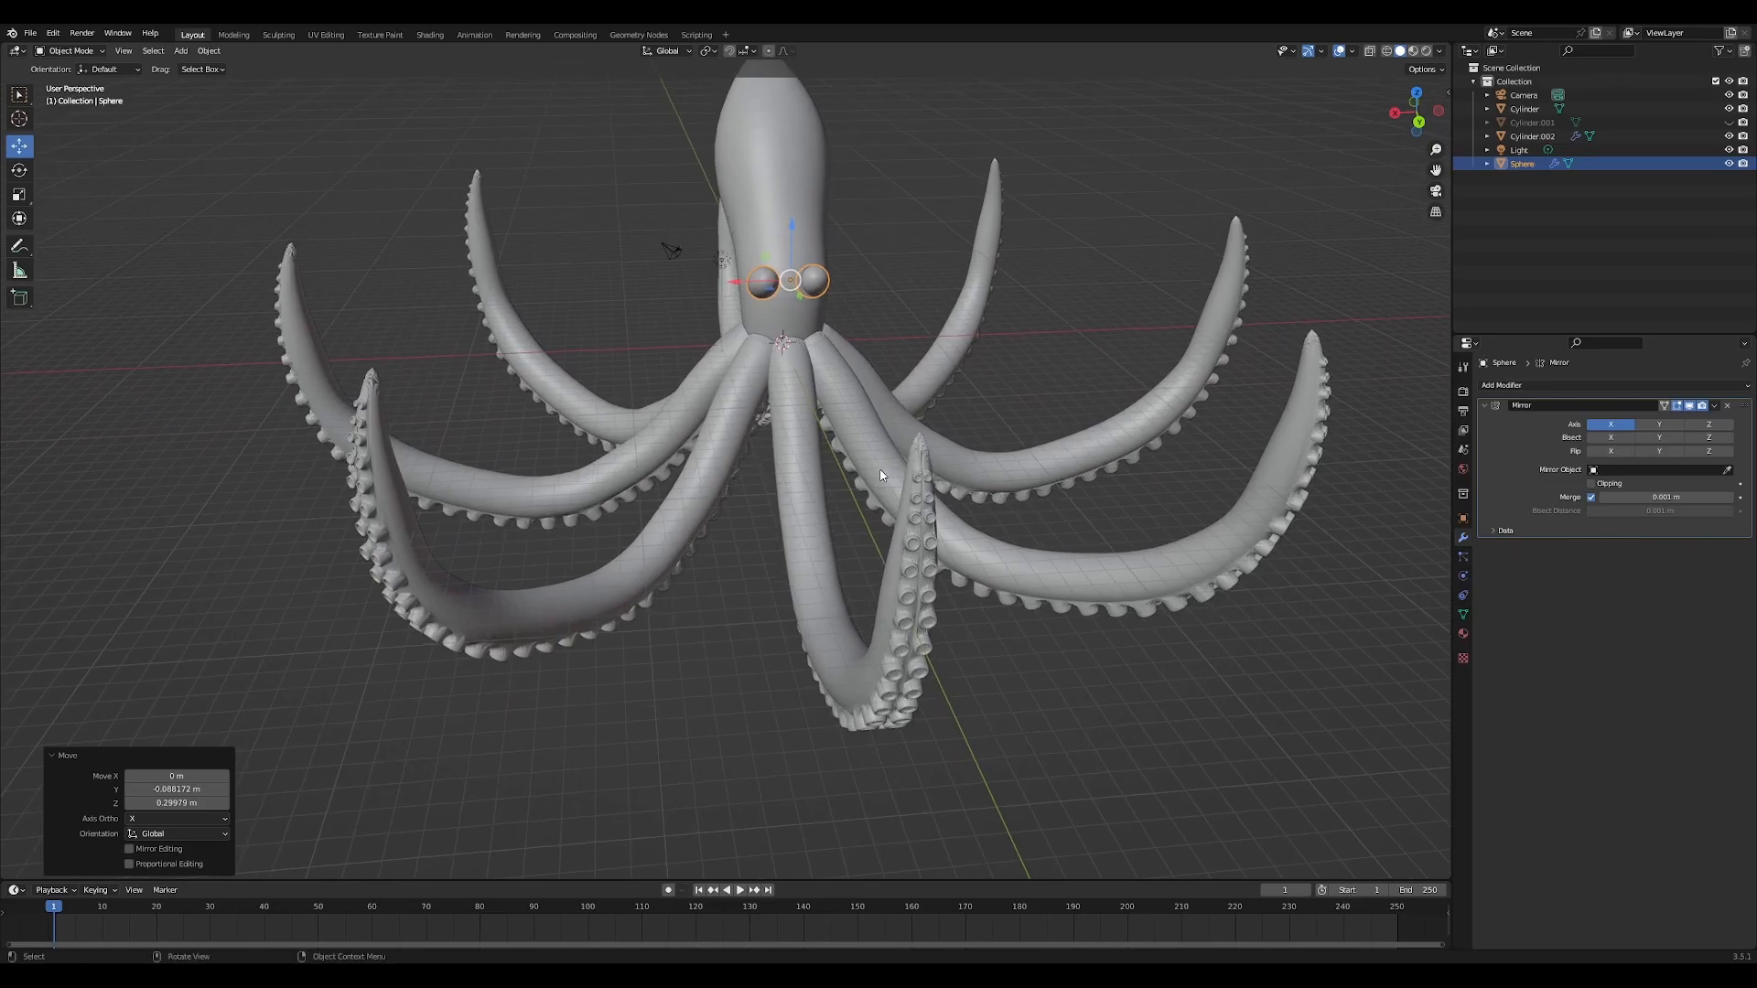
Add a cube and scale it uniformly by about -31.18 so it encloses the whole octopus
left_click(181, 51)
mouse_move(191, 72)
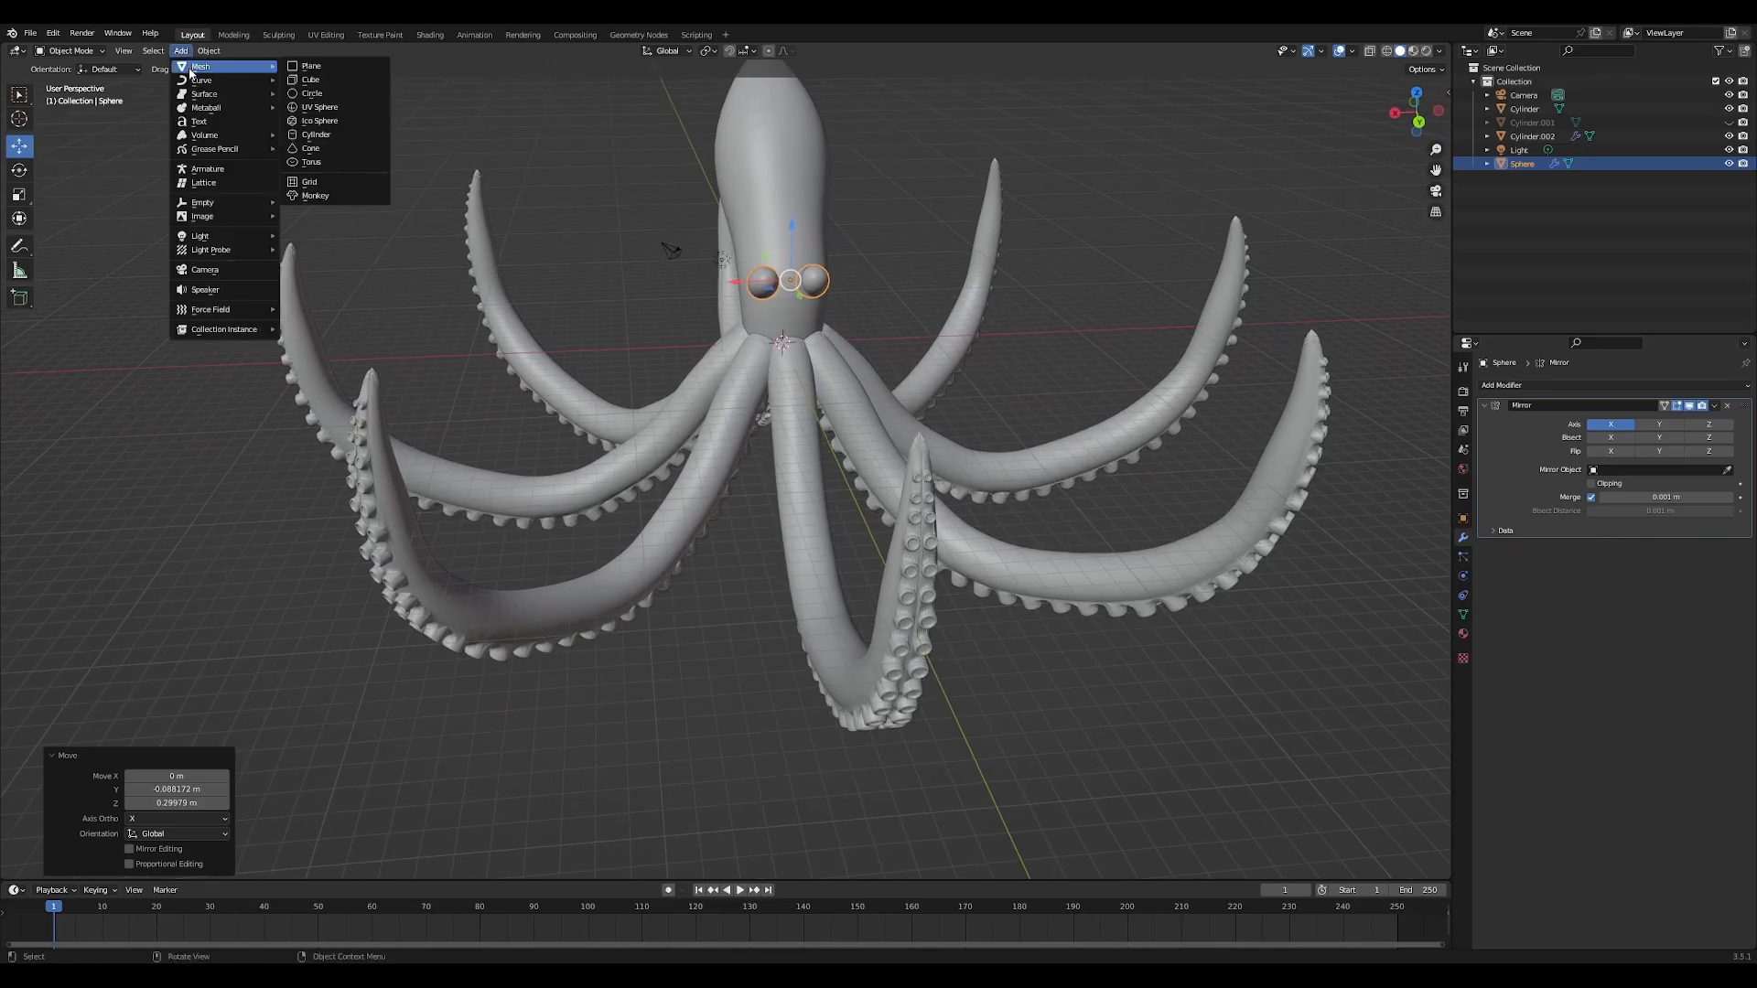
left_click(327, 82)
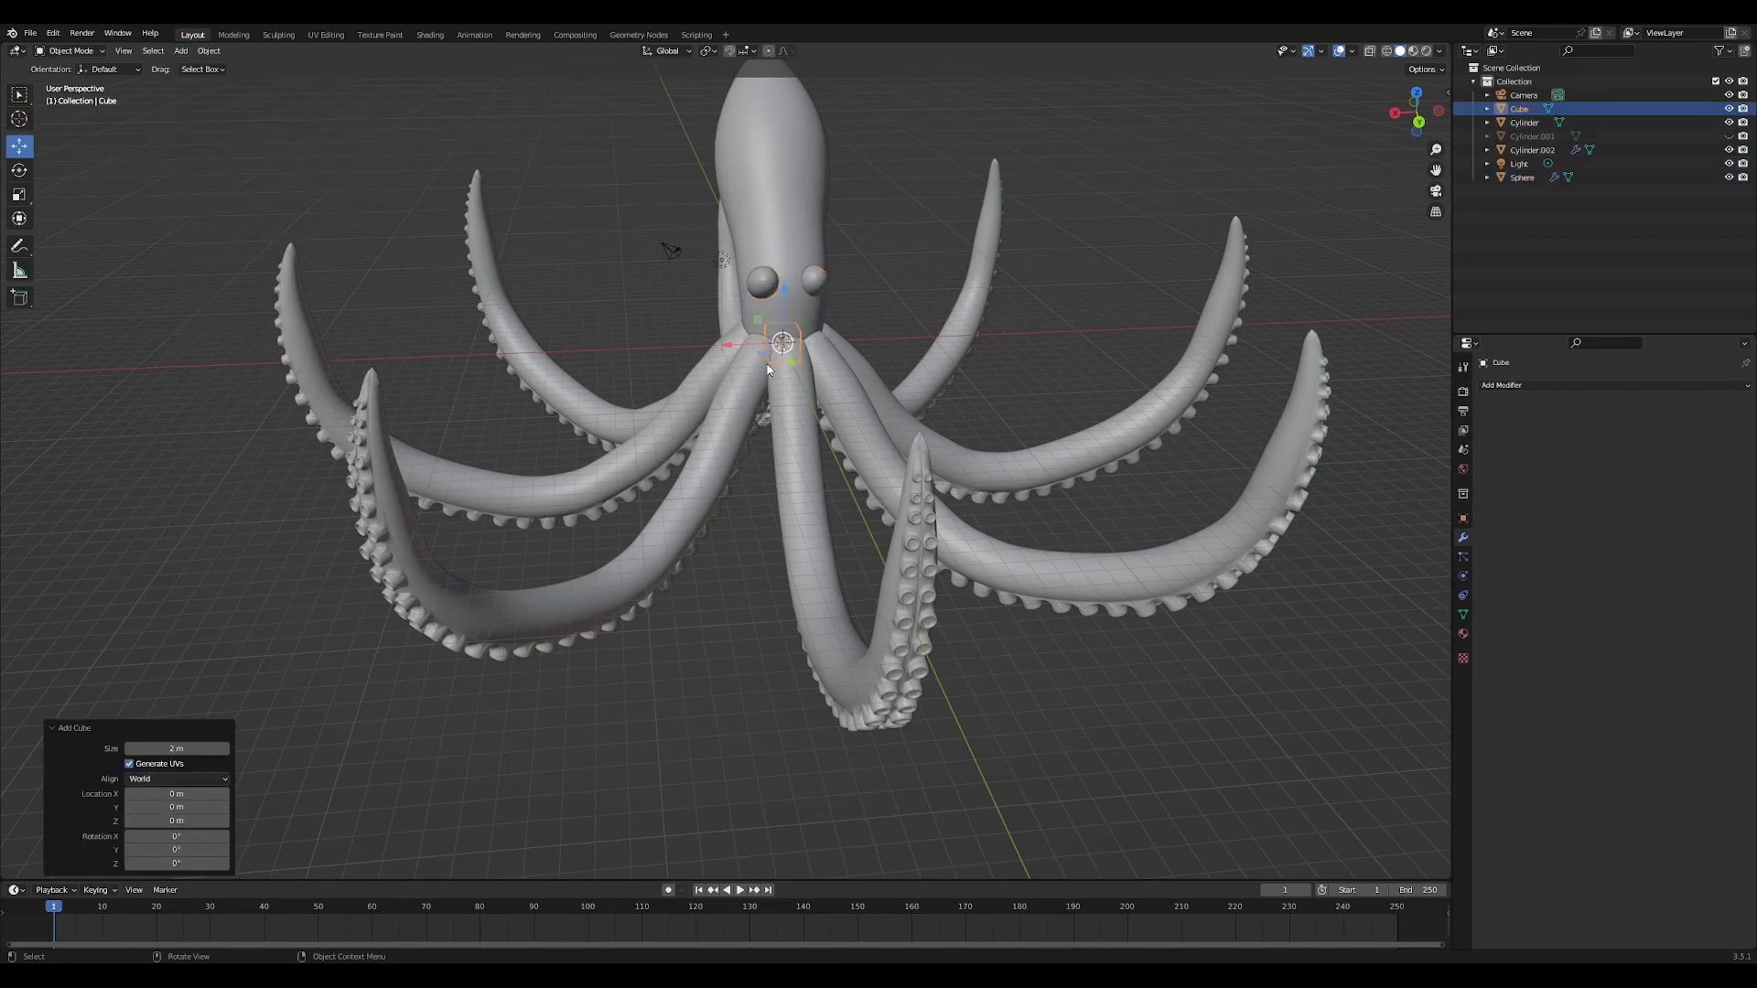
key("s")
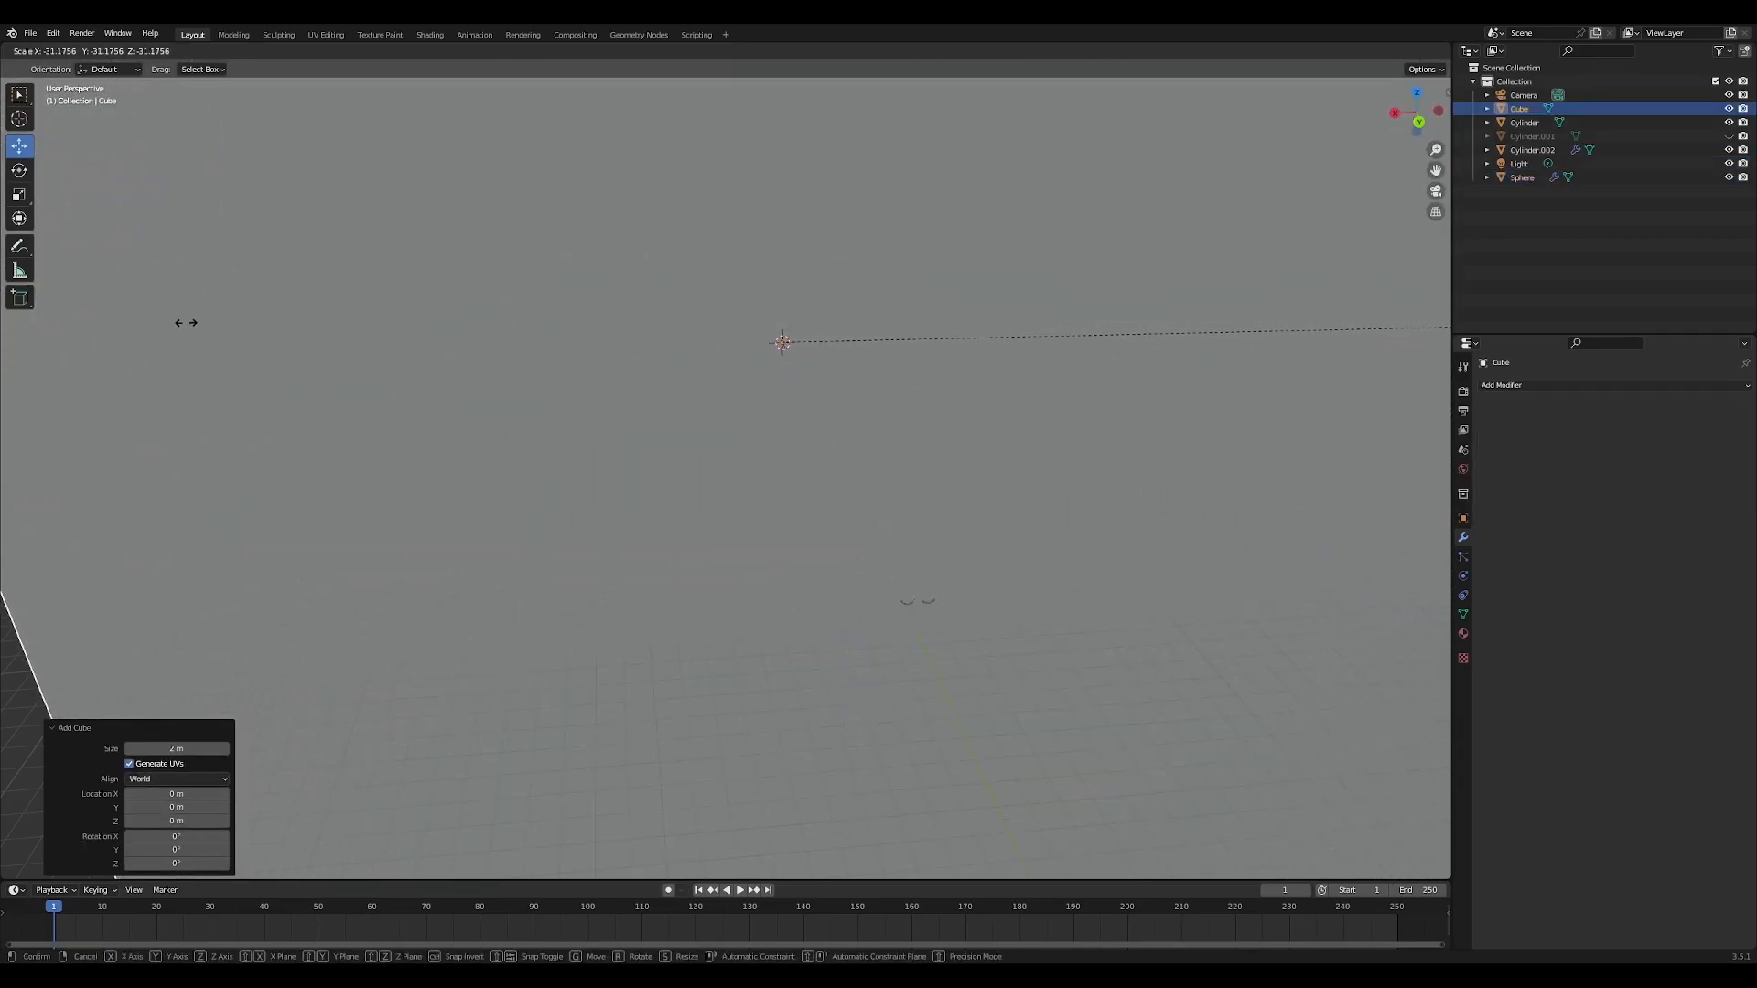
left_click(186, 322)
scroll(711, 437, "down", 5)
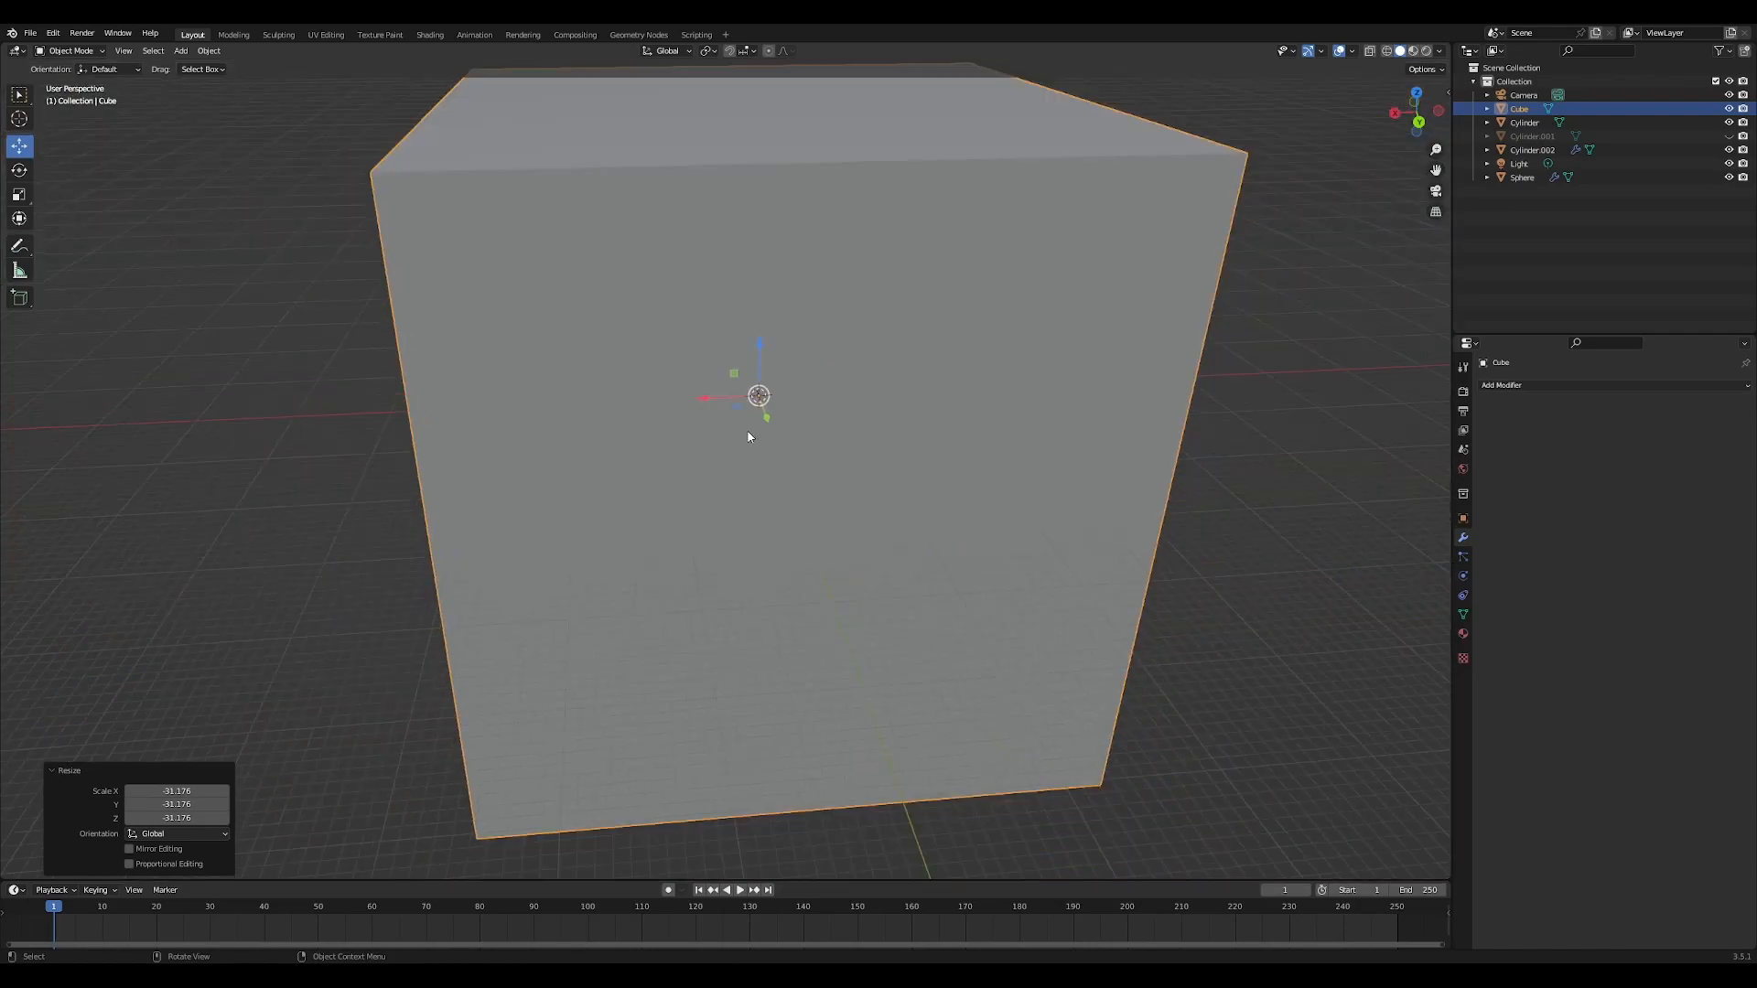
middle_click_drag(711, 438, 1019, 455)
key("KP_1")
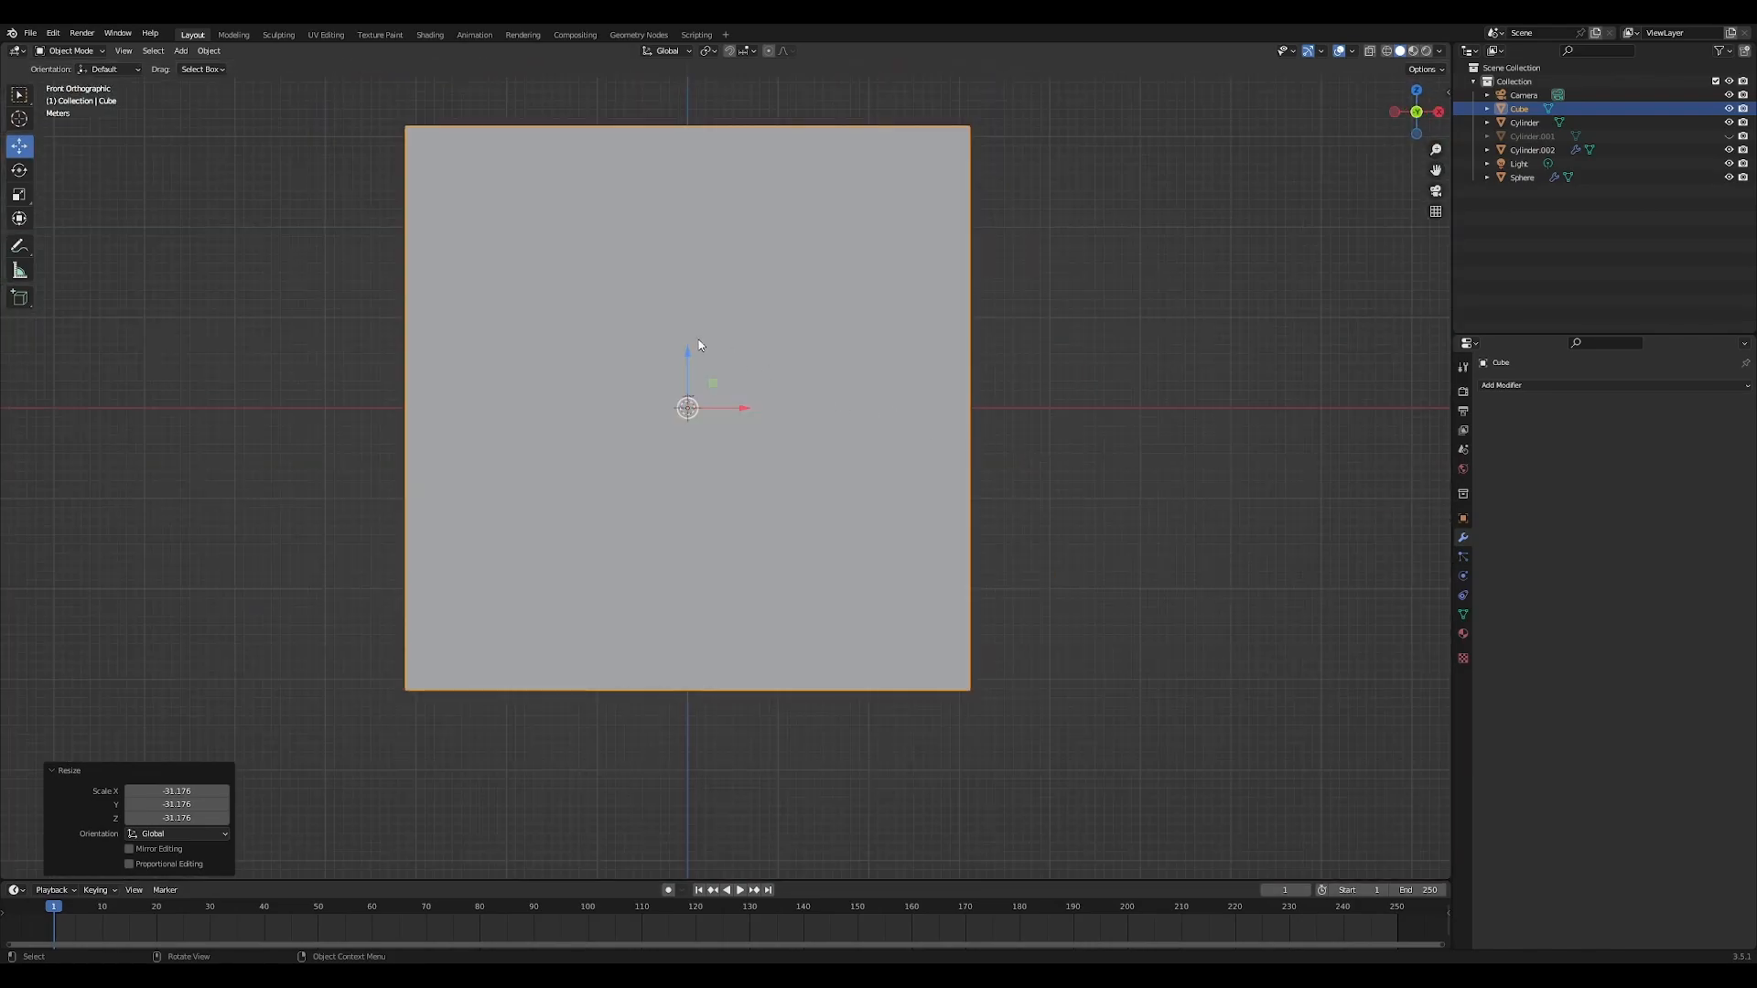
Move the large cube straight down along Z by about 41.9 m so the tips and body of the octopus stand above it
left_click_drag(688, 360, 708, 737)
middle_click_drag(772, 690, 514, 688)
scroll(748, 505, "up", 2)
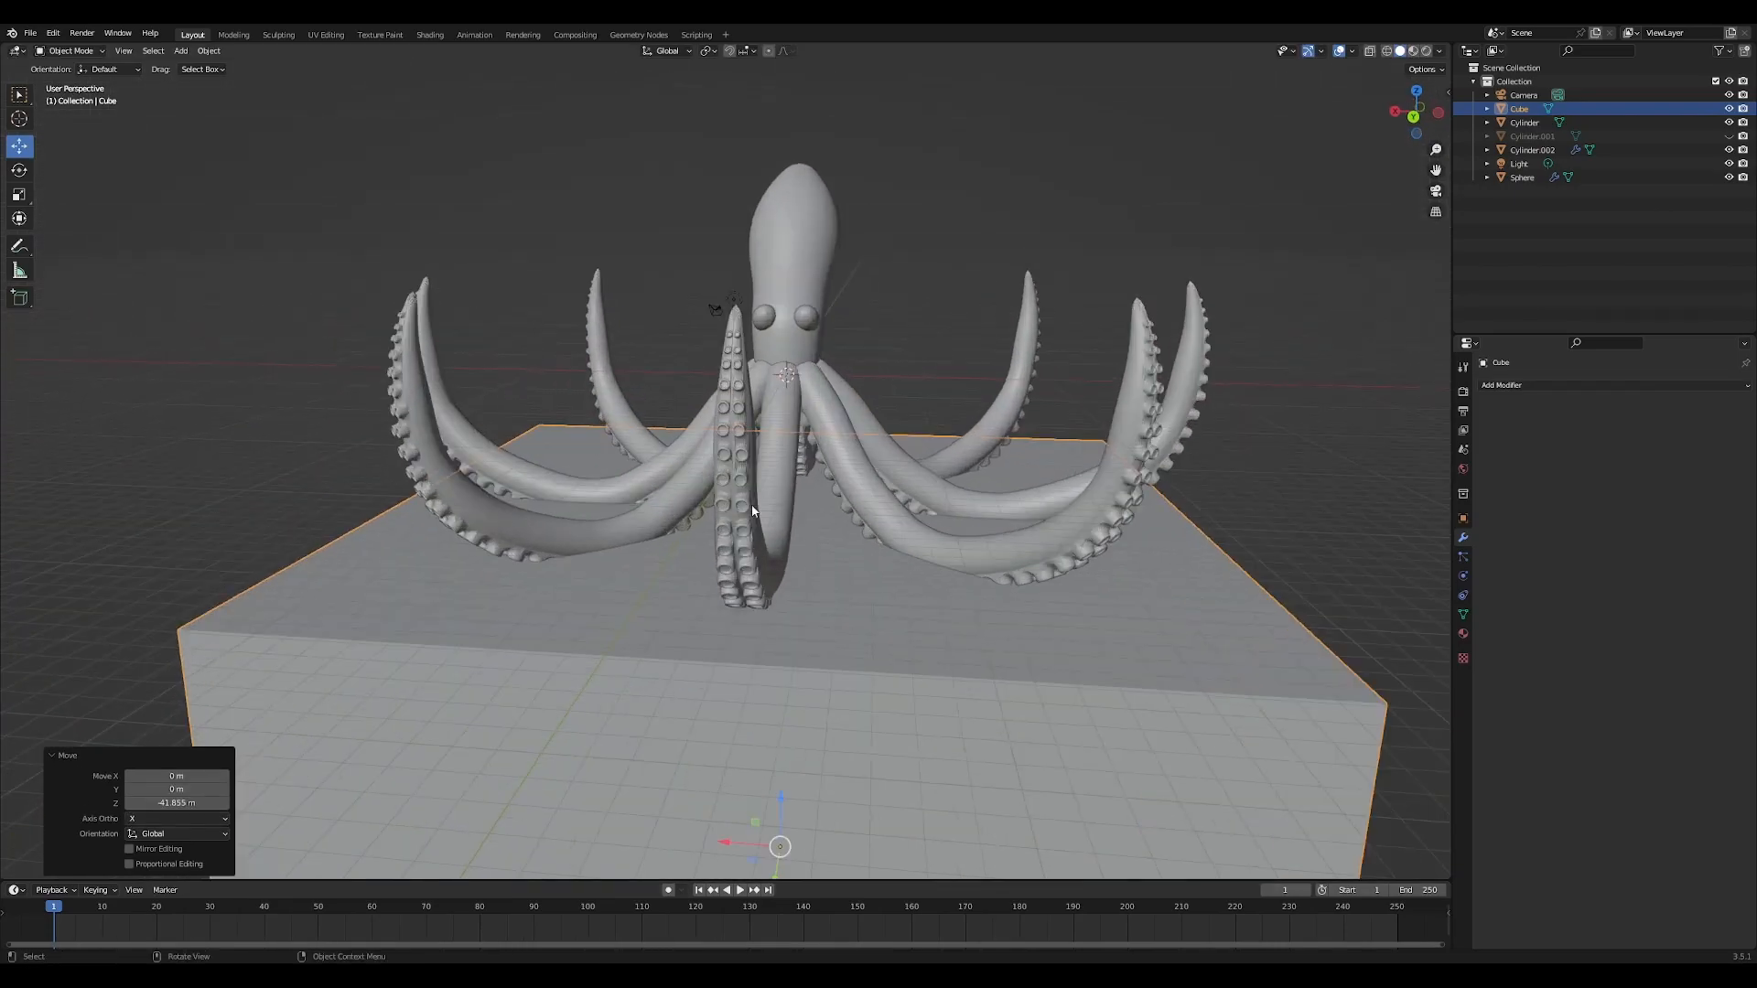
Add a Boolean modifier set to Difference to the arms object with the cube as its operand, and hide the cube
left_click(852, 470)
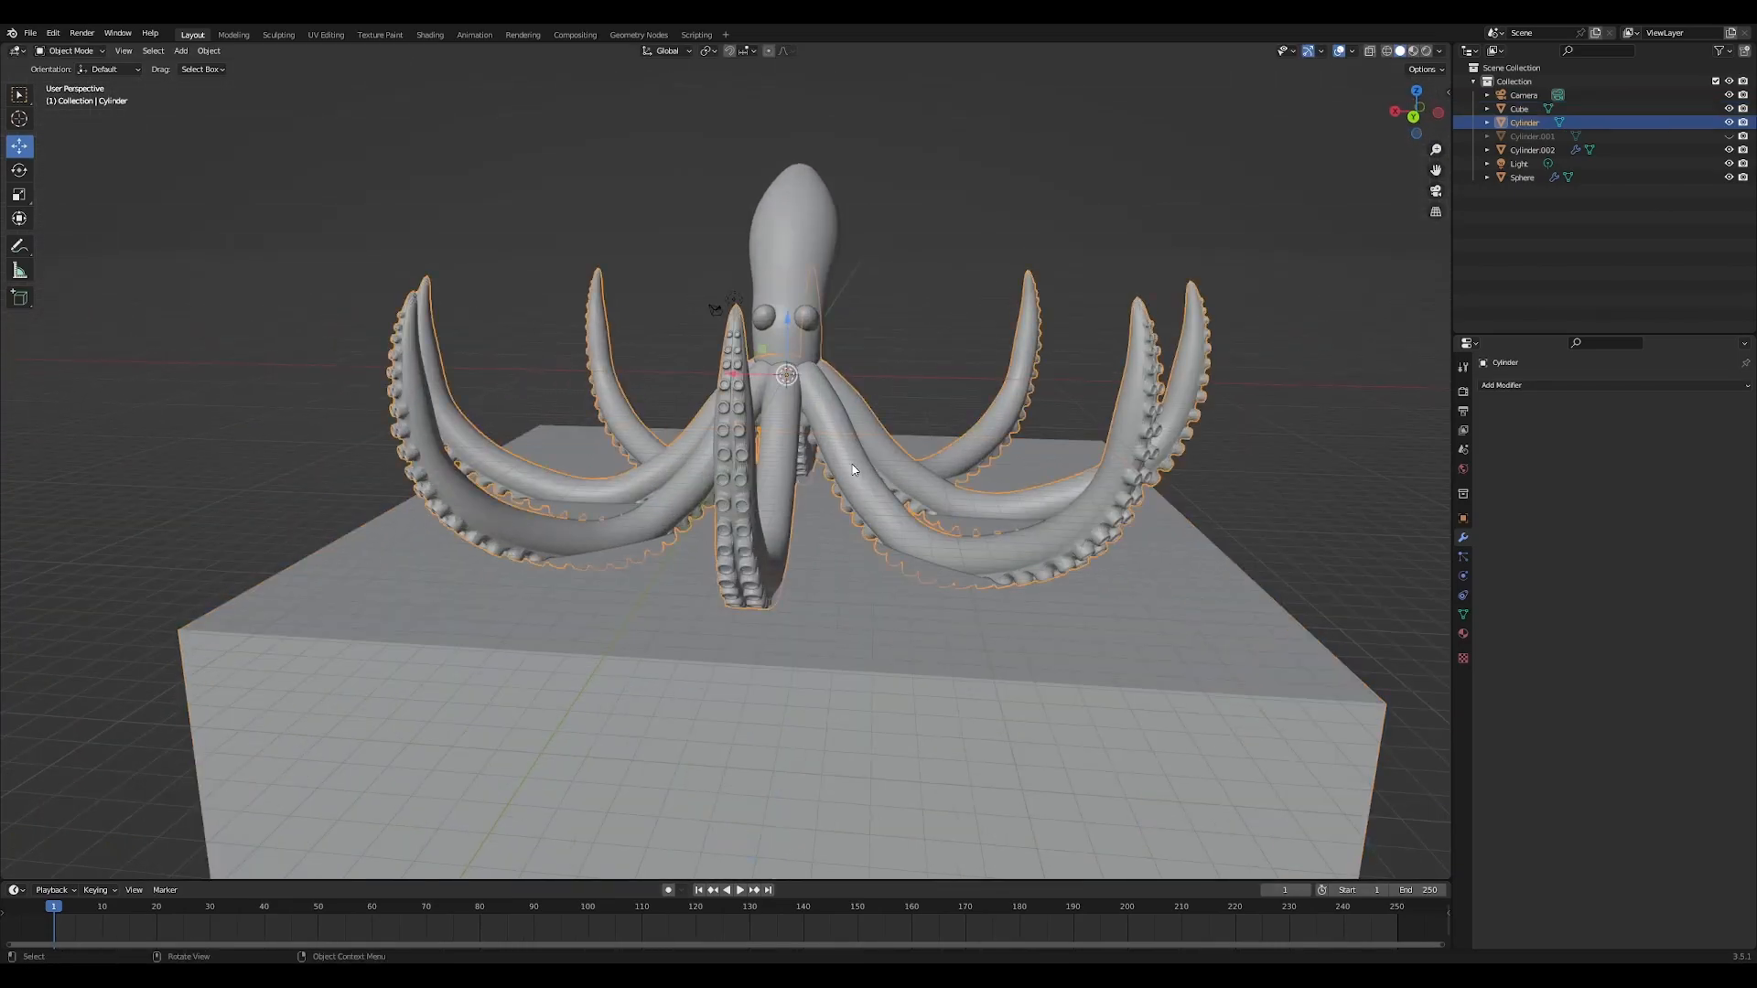
left_click(1533, 384)
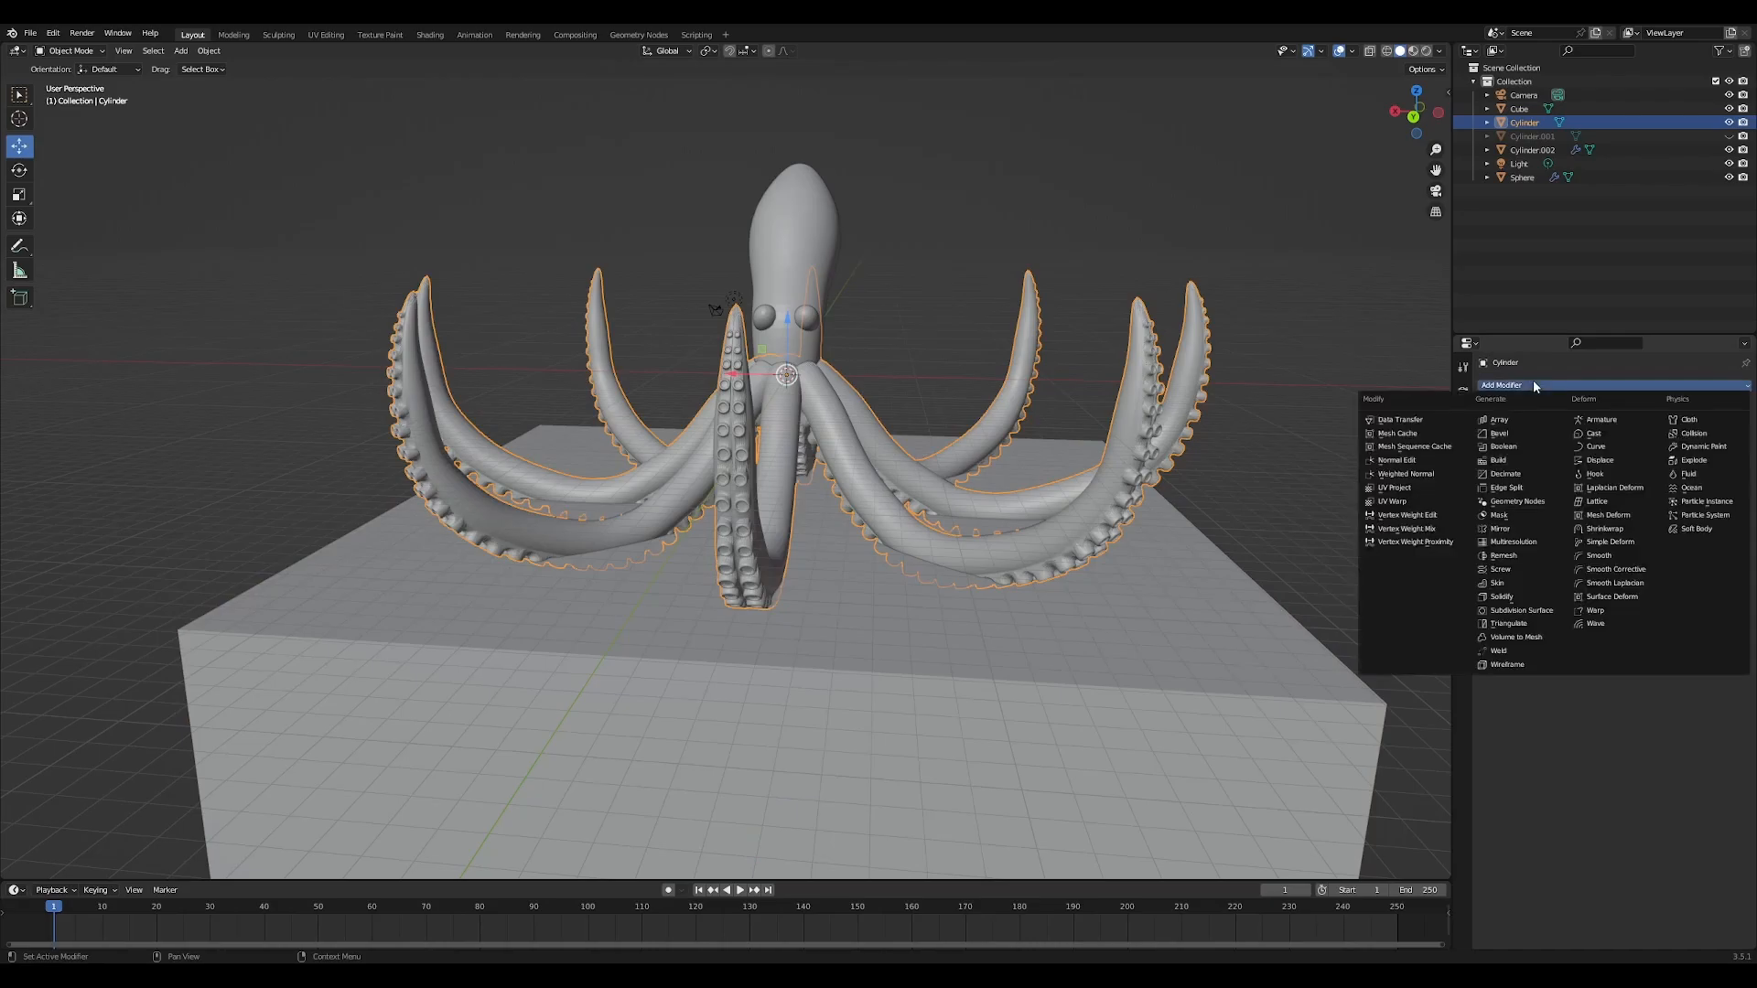
left_click(1526, 447)
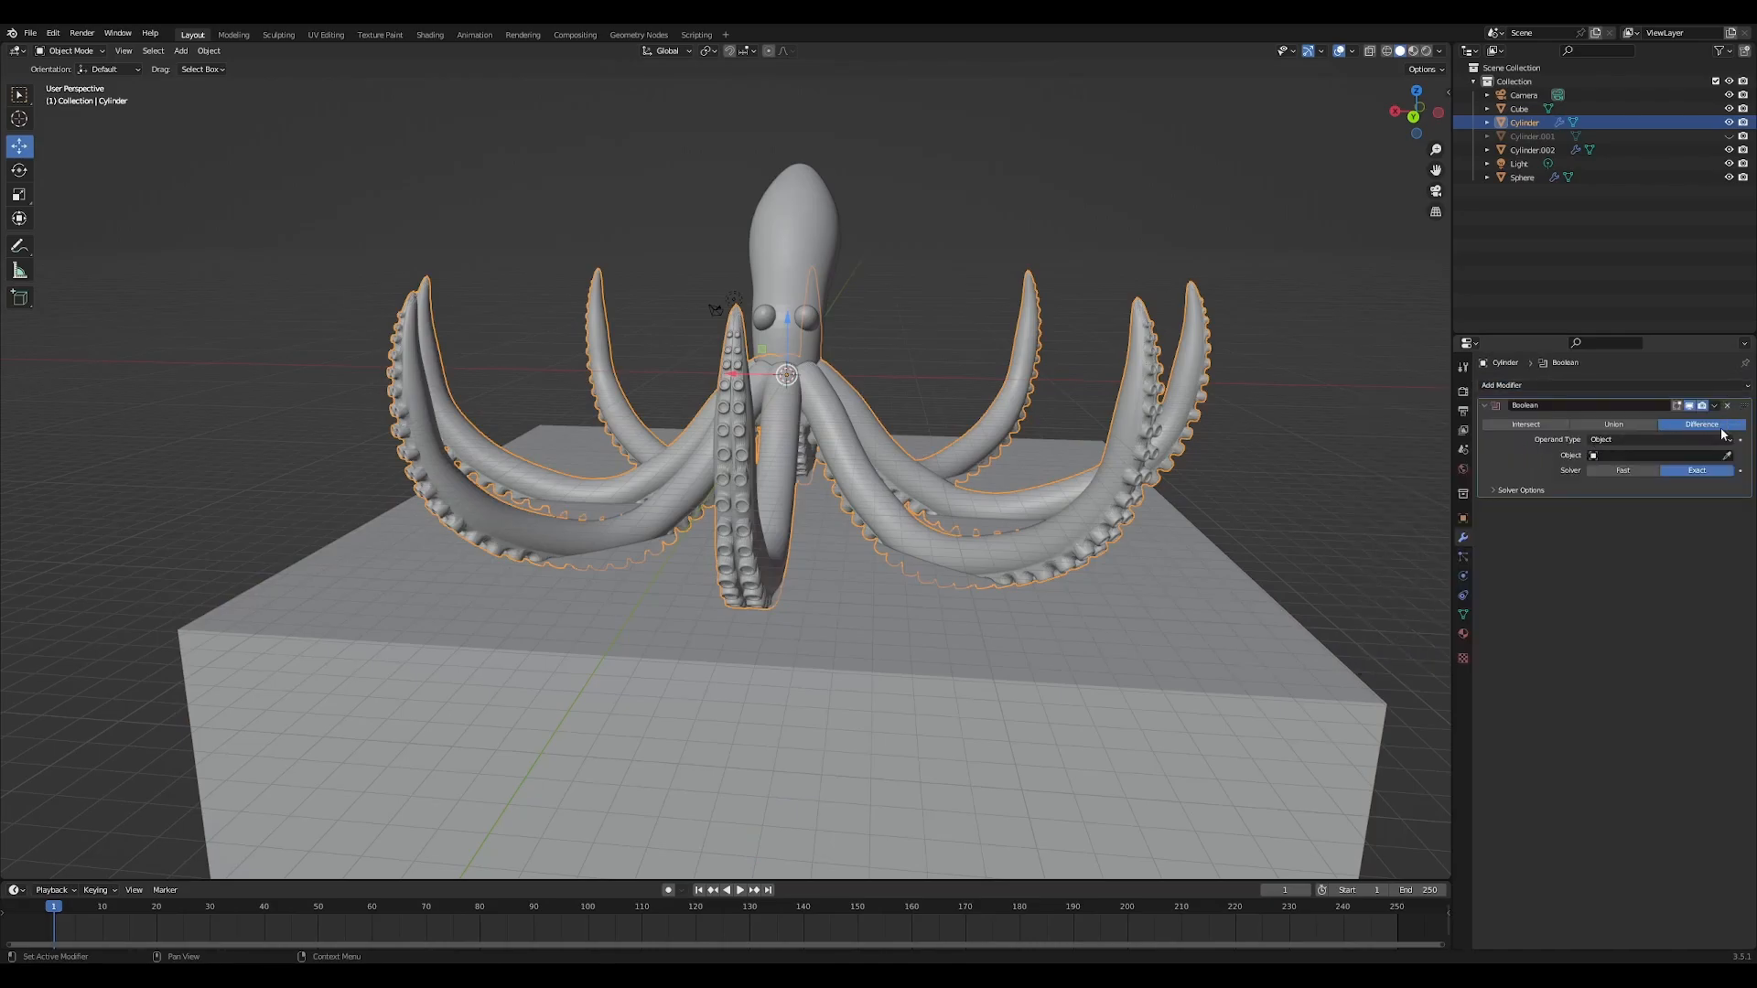
left_click(1726, 456)
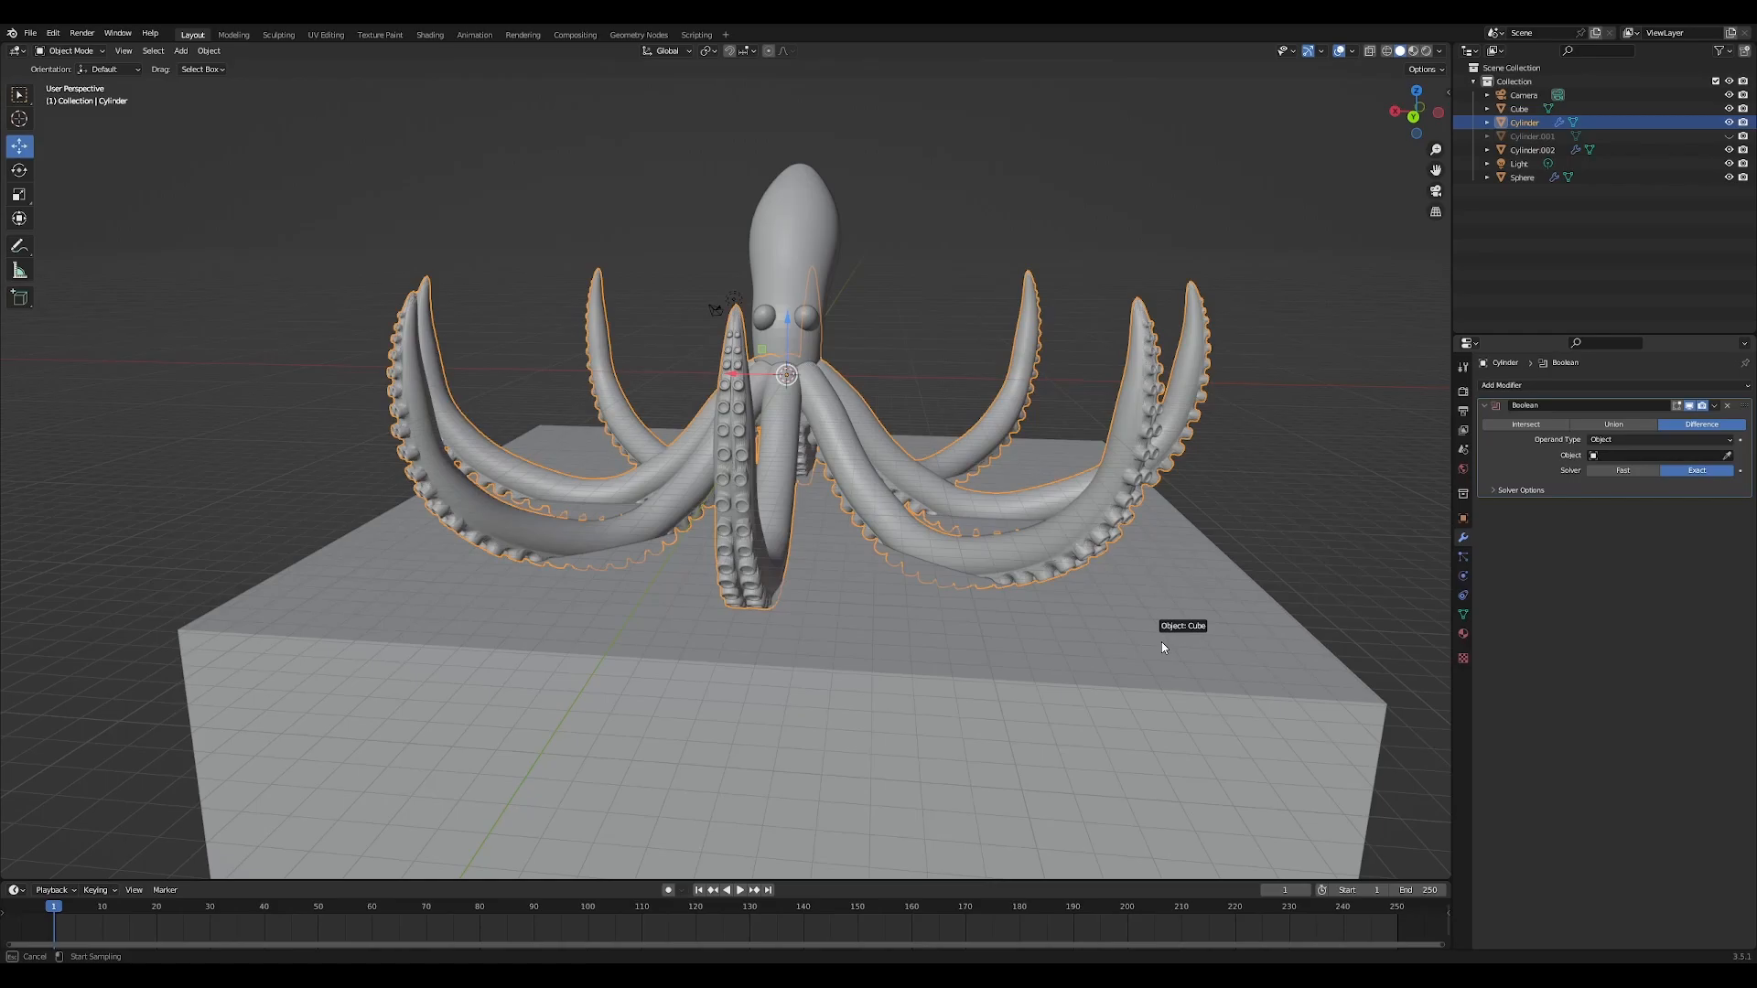
left_click(1068, 624)
middle_click_drag(1068, 625, 917, 628)
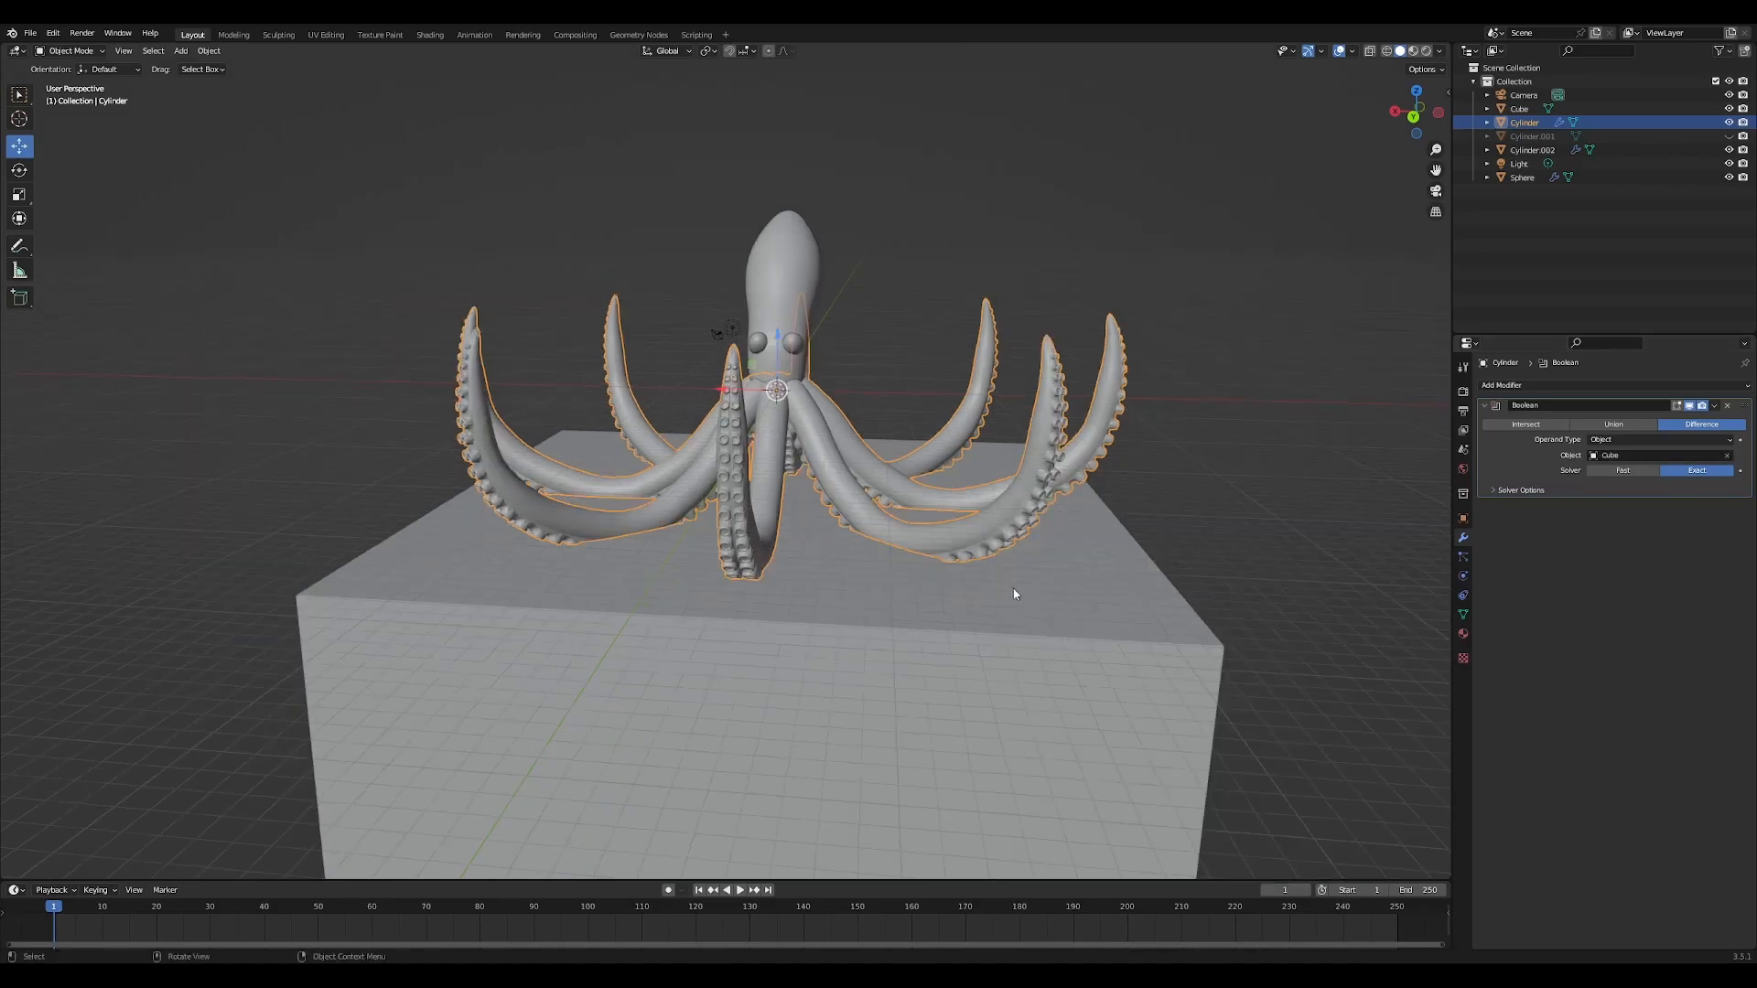
left_click(1022, 622)
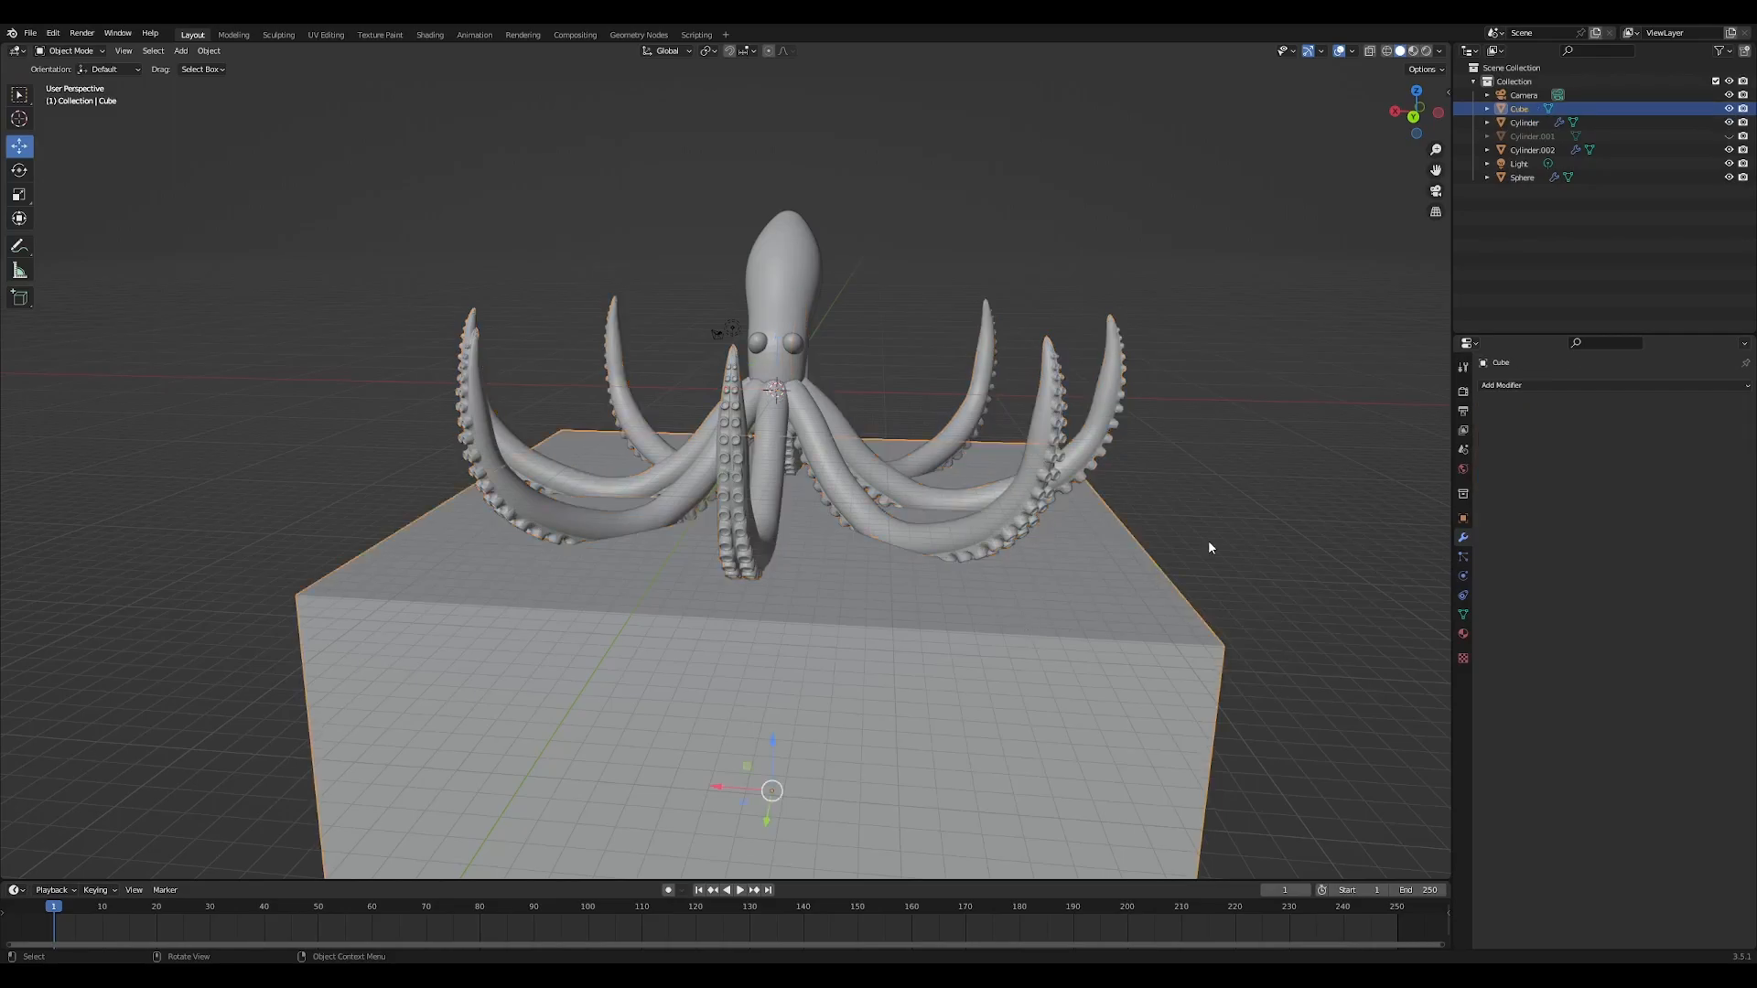
left_click(1728, 109)
middle_click_drag(1012, 619, 1031, 655)
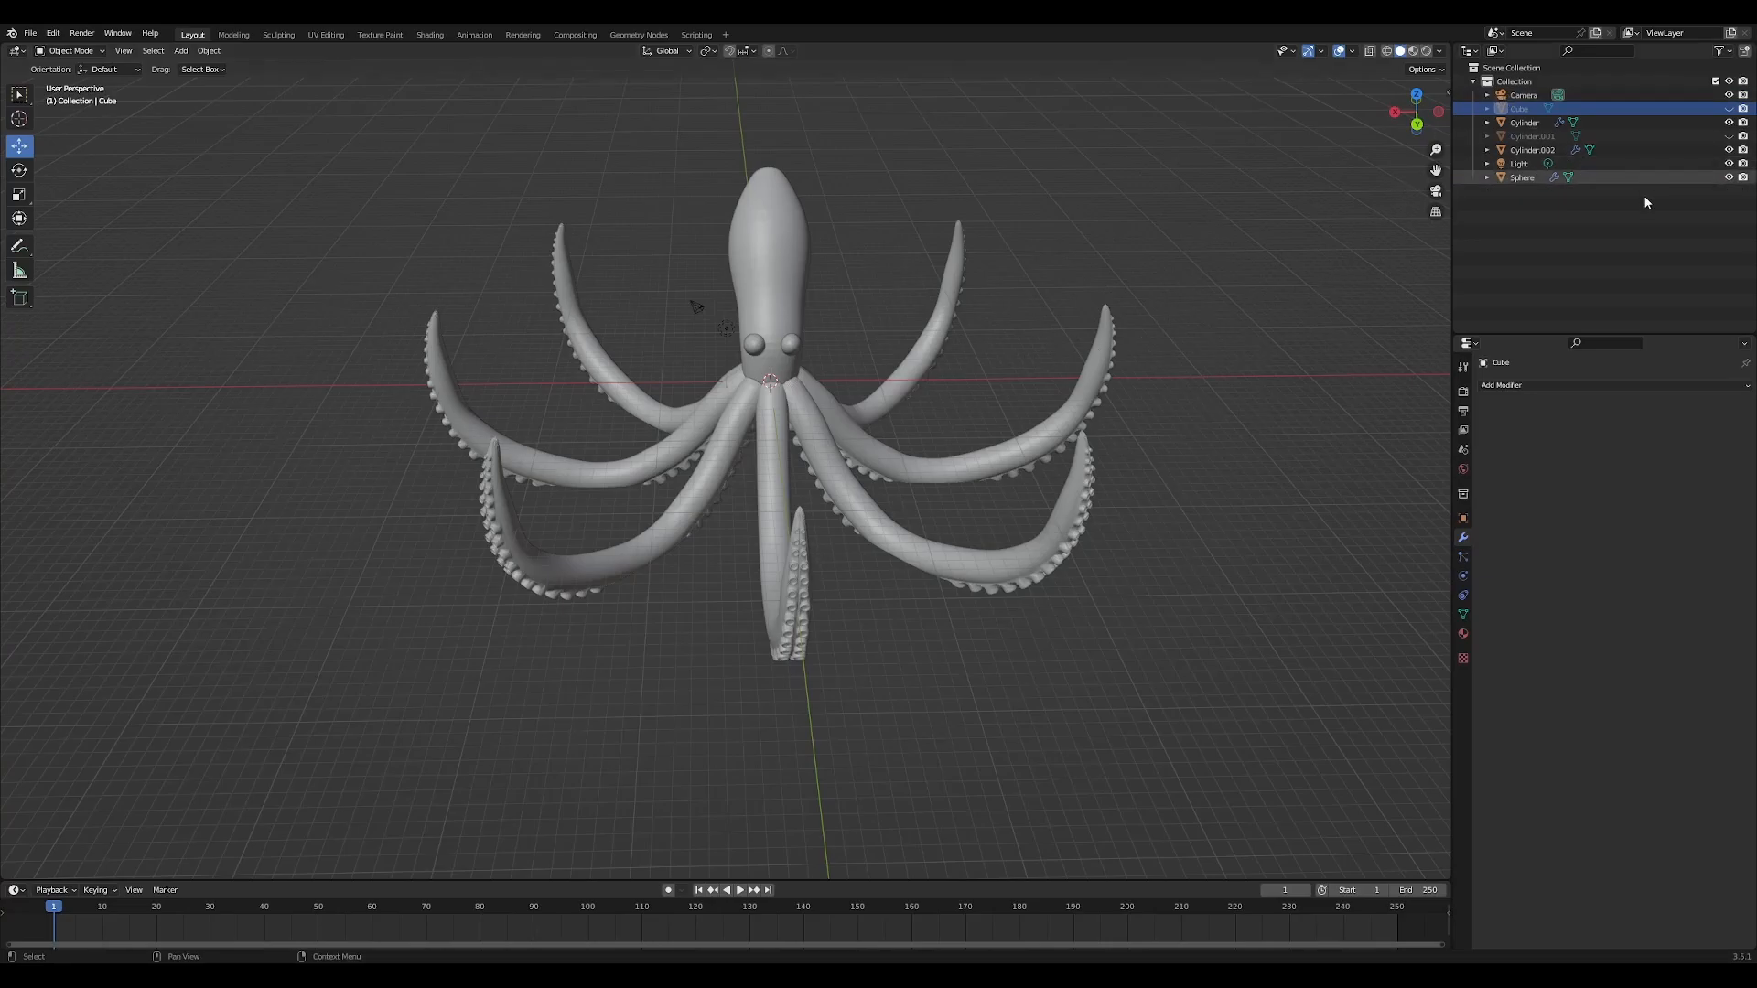
Select all visible octopus parts and export the model
left_click_drag(1187, 167, 449, 565)
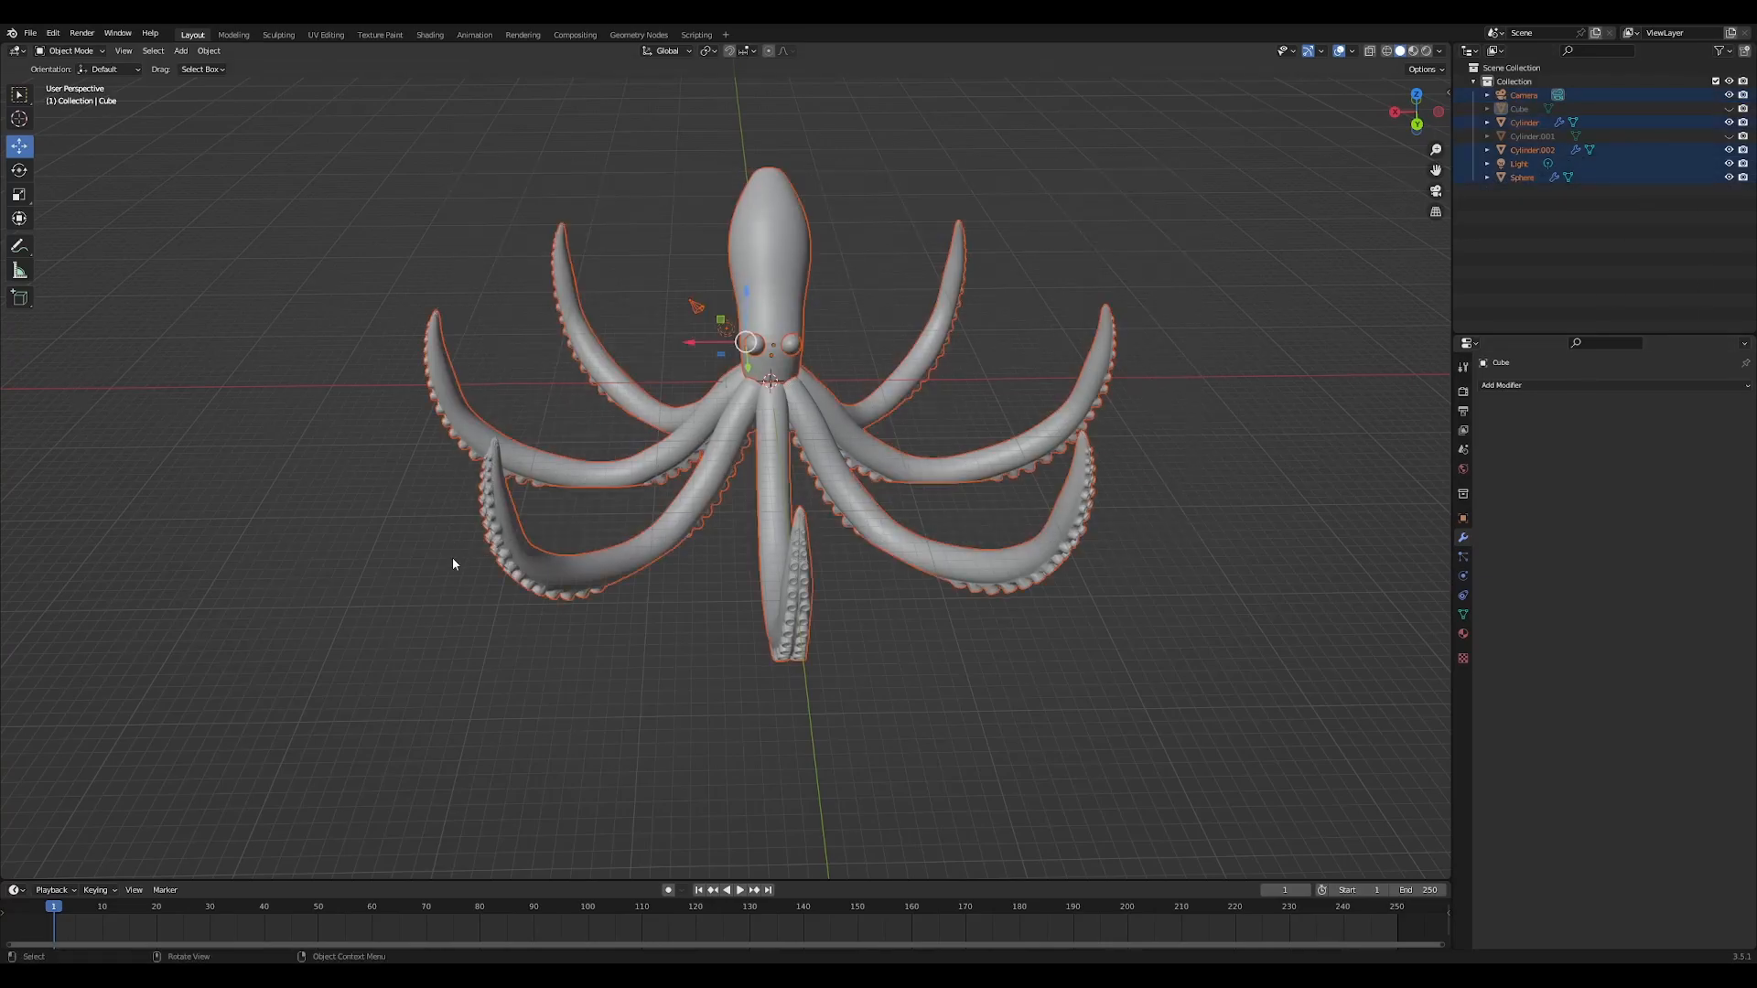
middle_click_drag(635, 496, 728, 503)
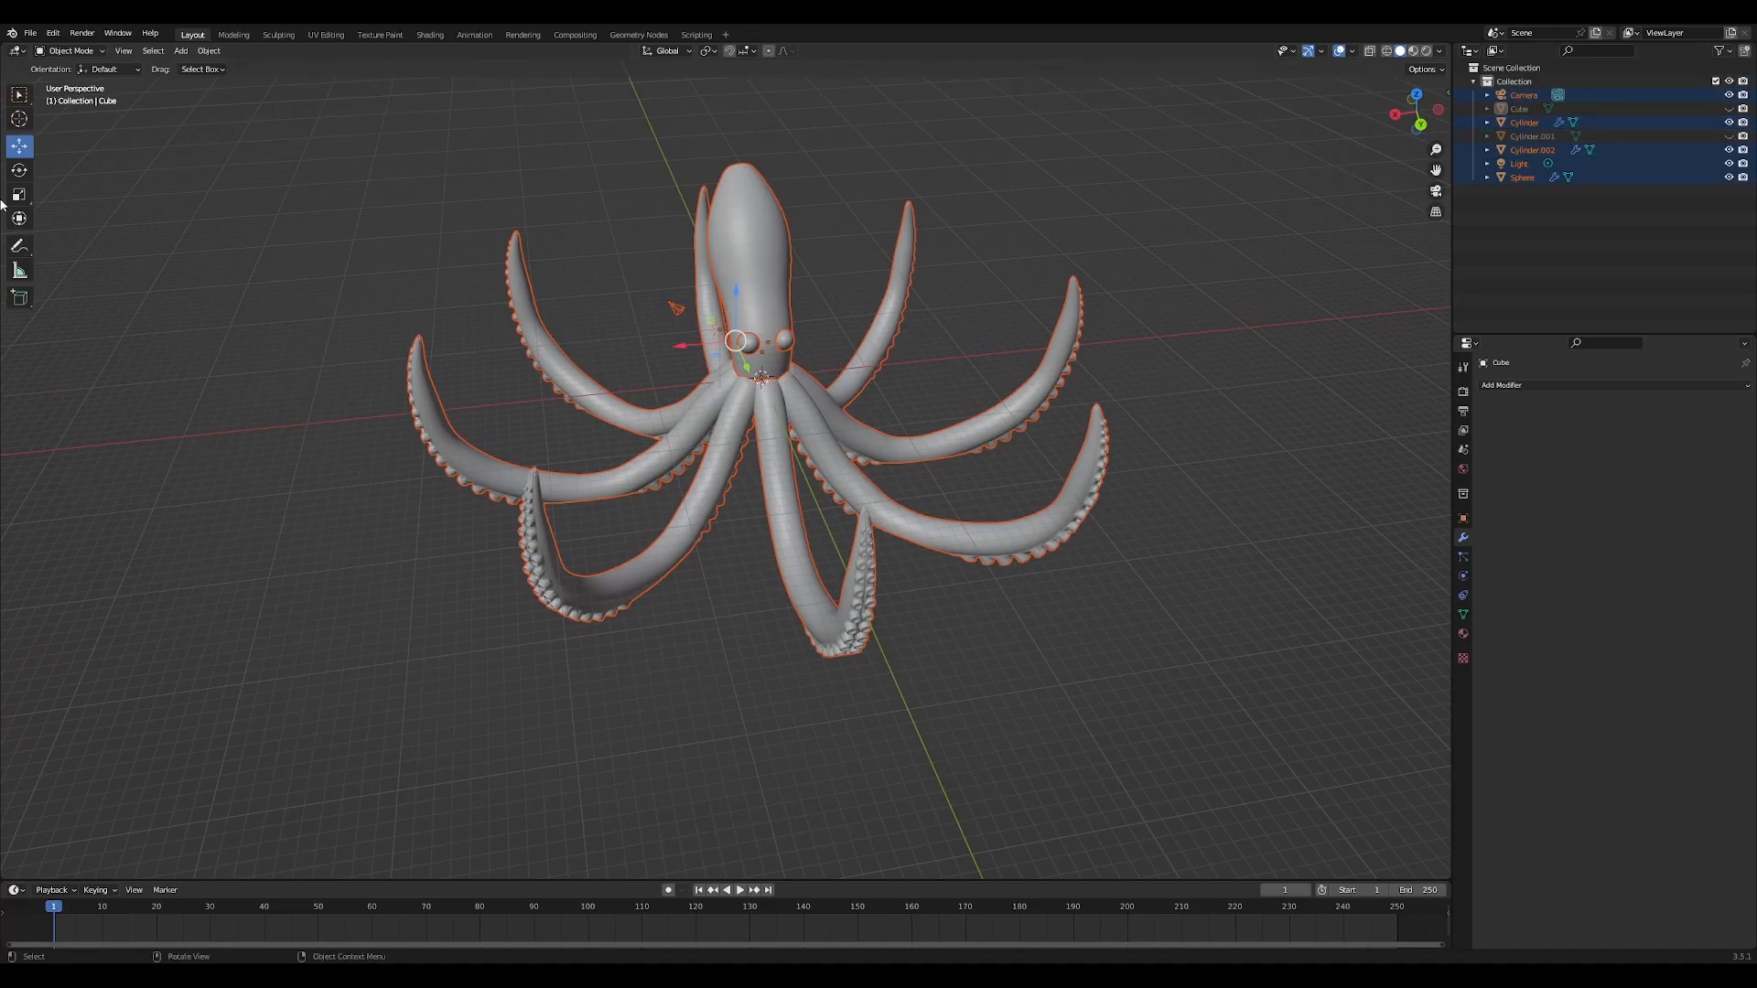
left_click(32, 34)
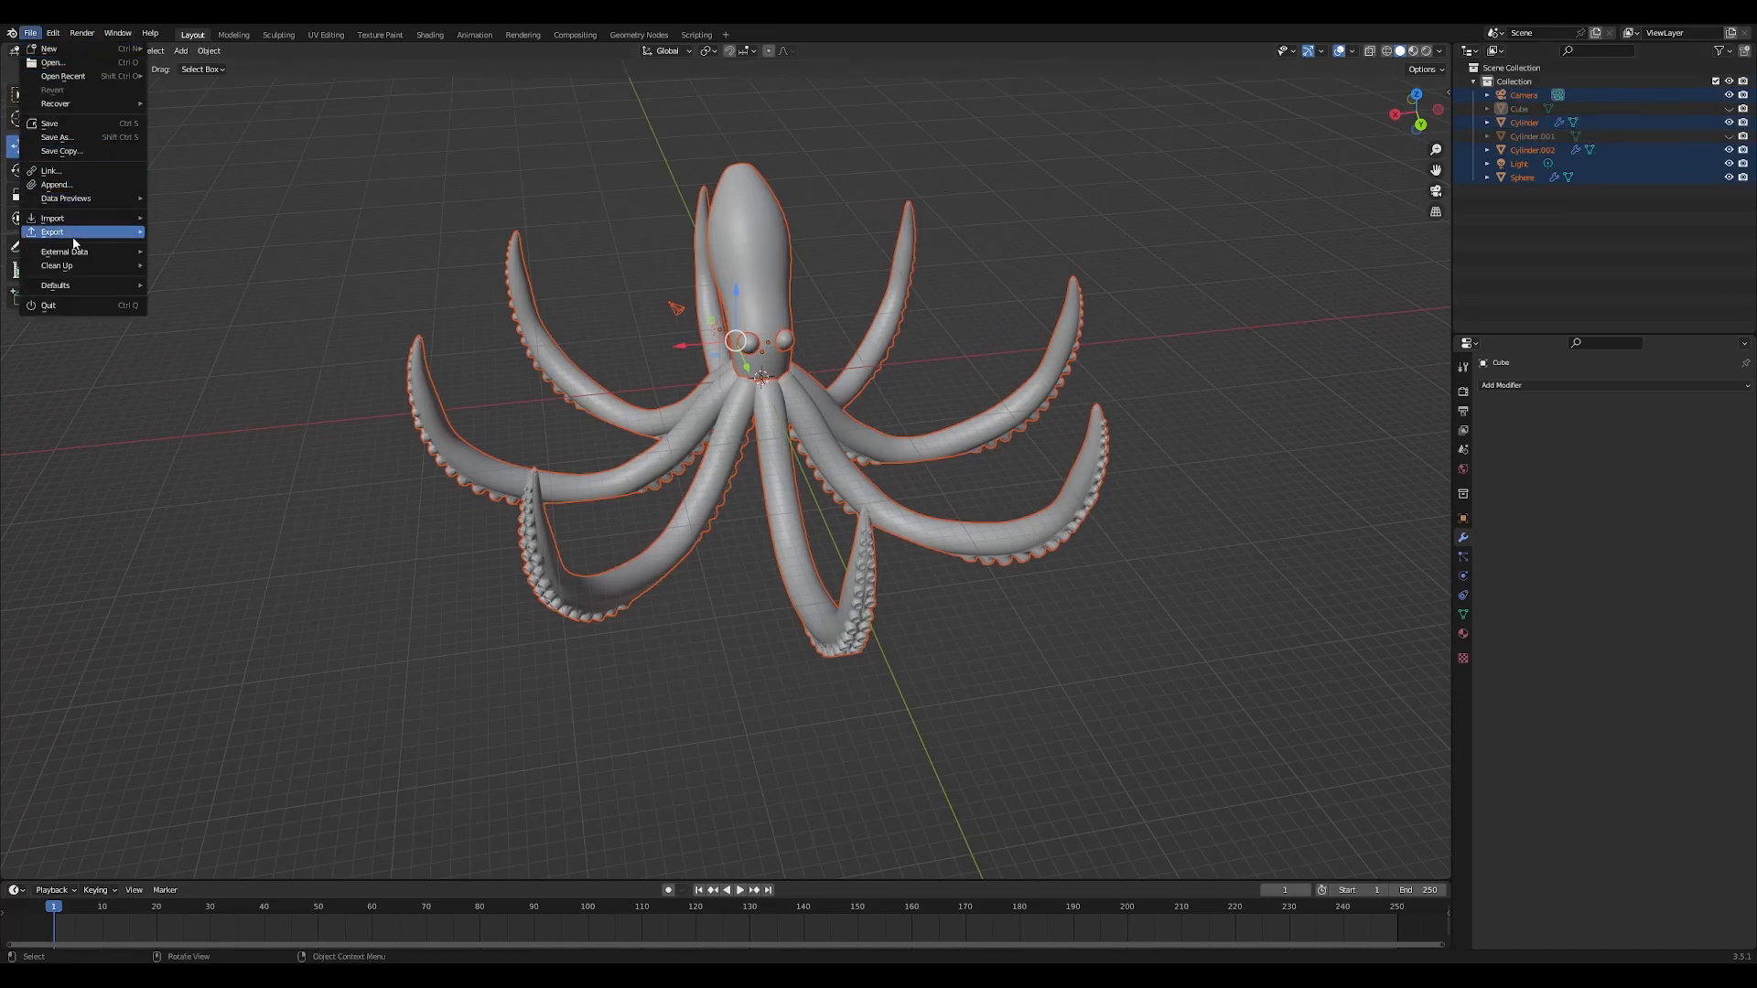
mouse_move(55, 232)
left_click(199, 341)
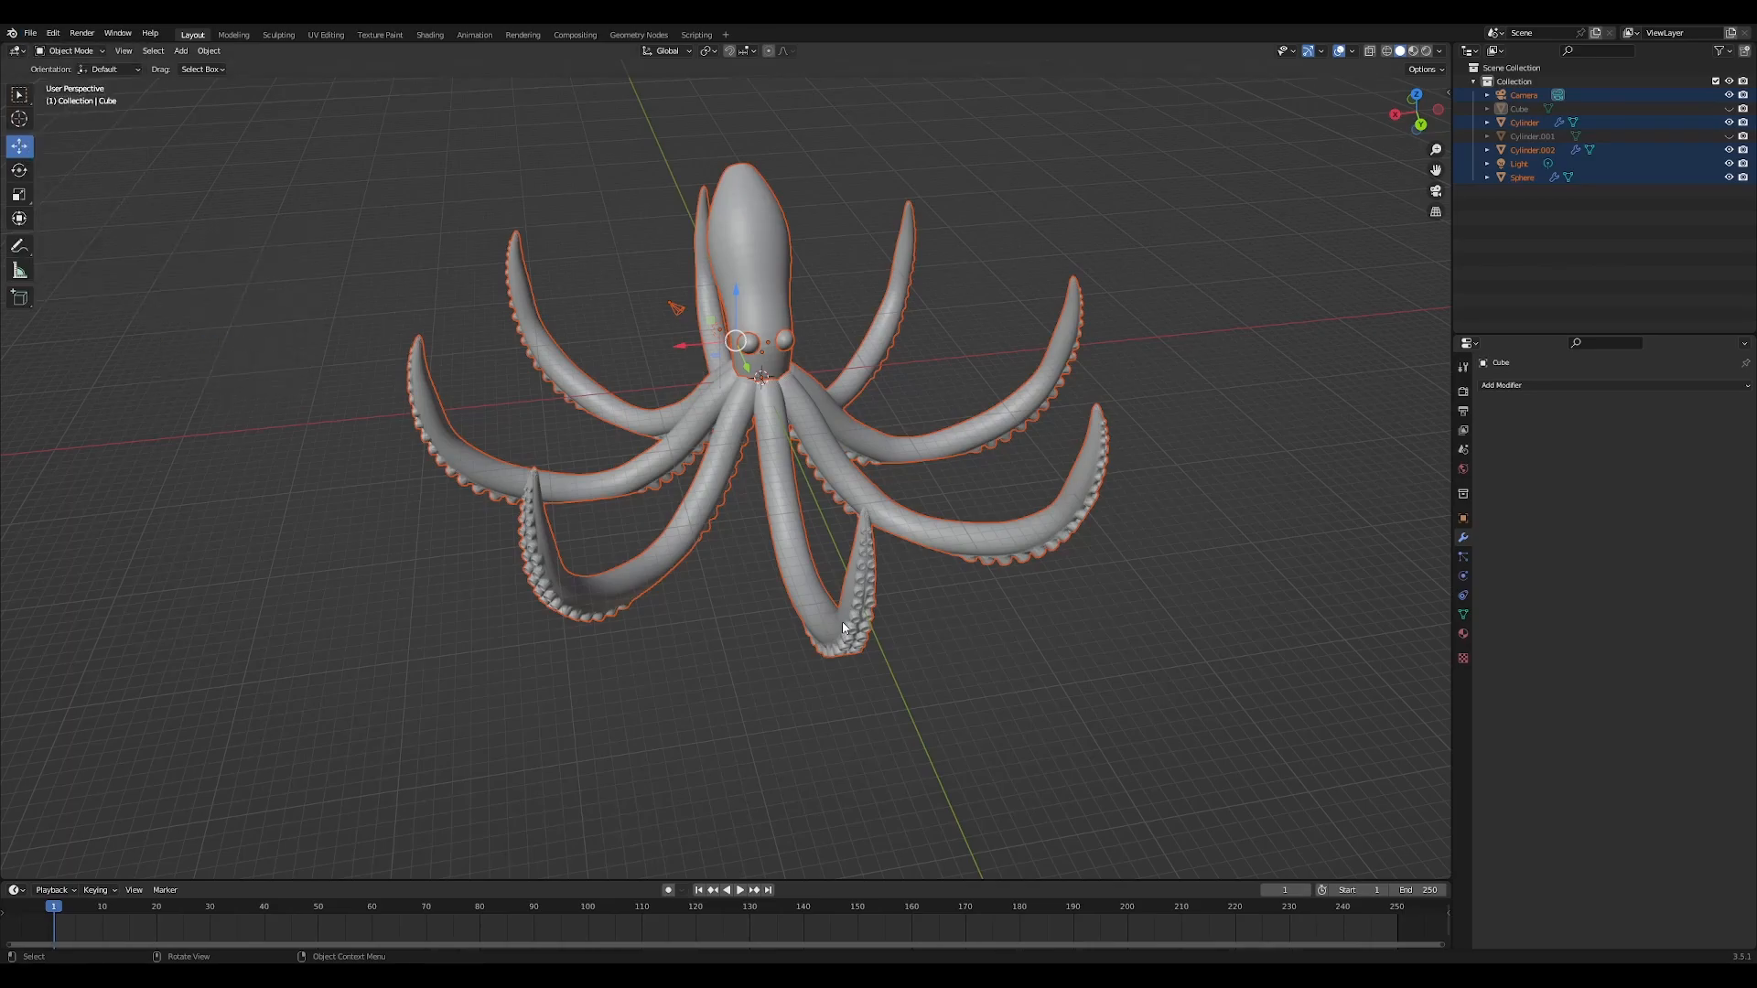
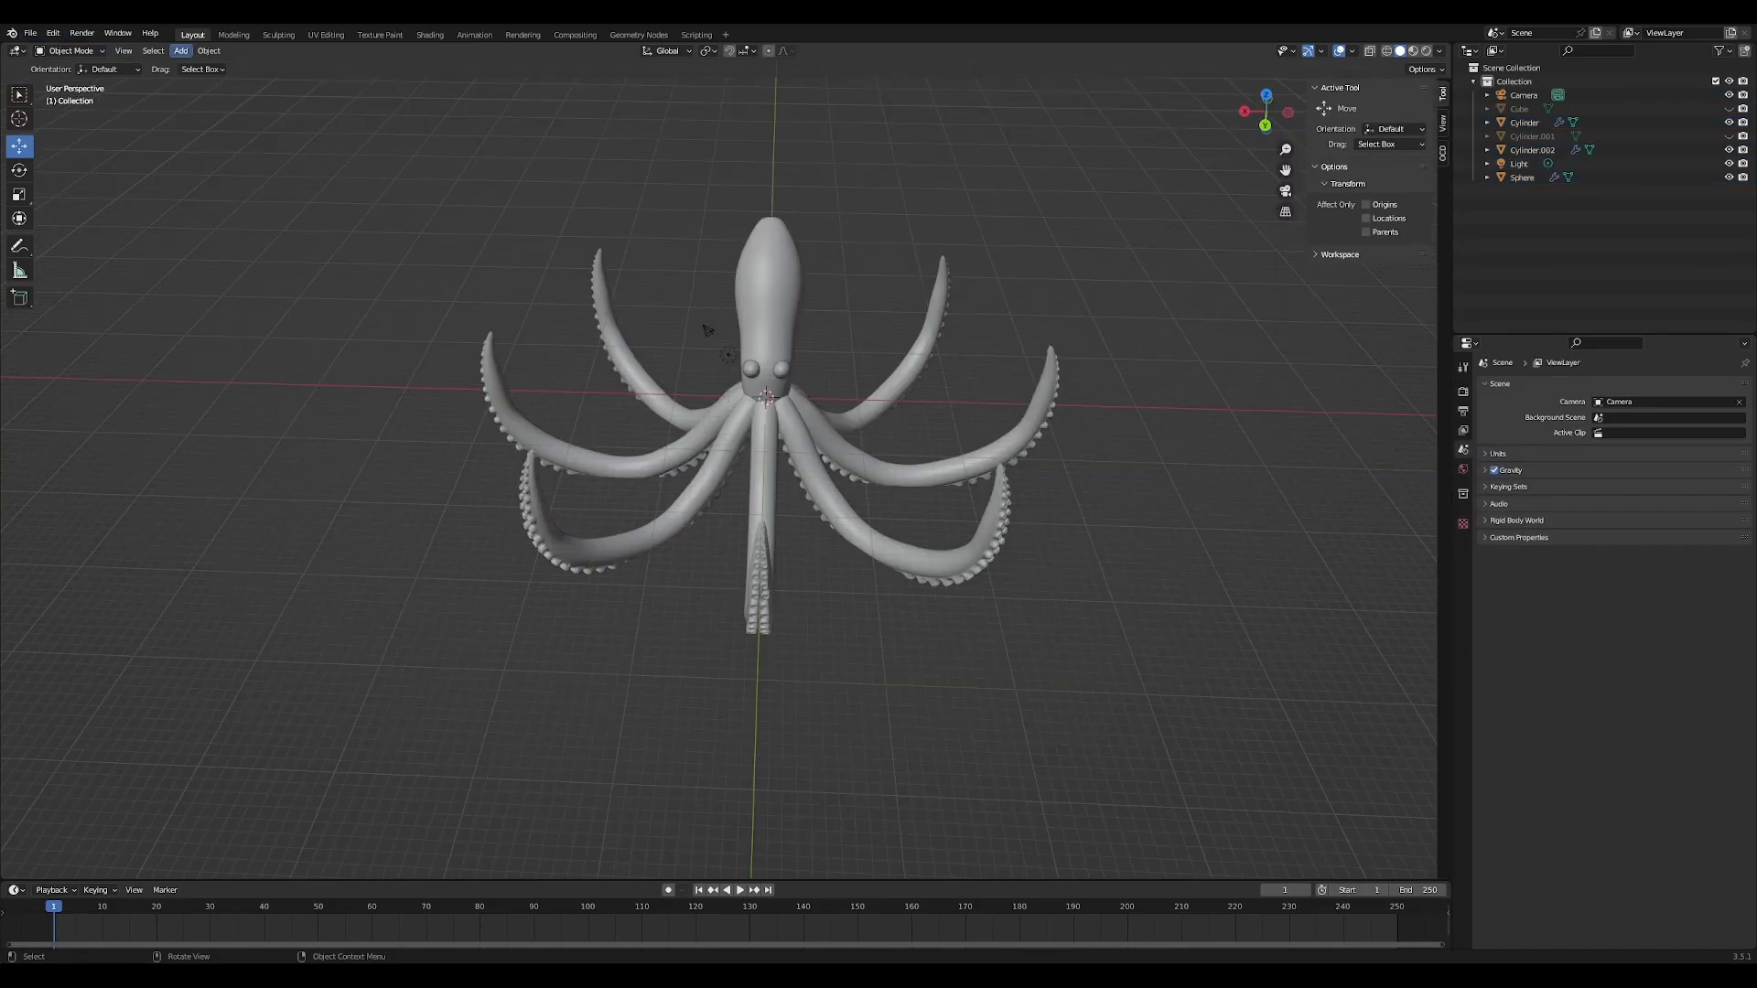
Add a torus centred on the octopus with a major radius of about 21 m and a minor radius of about 8.6 m
left_click(181, 50)
mouse_move(204, 66)
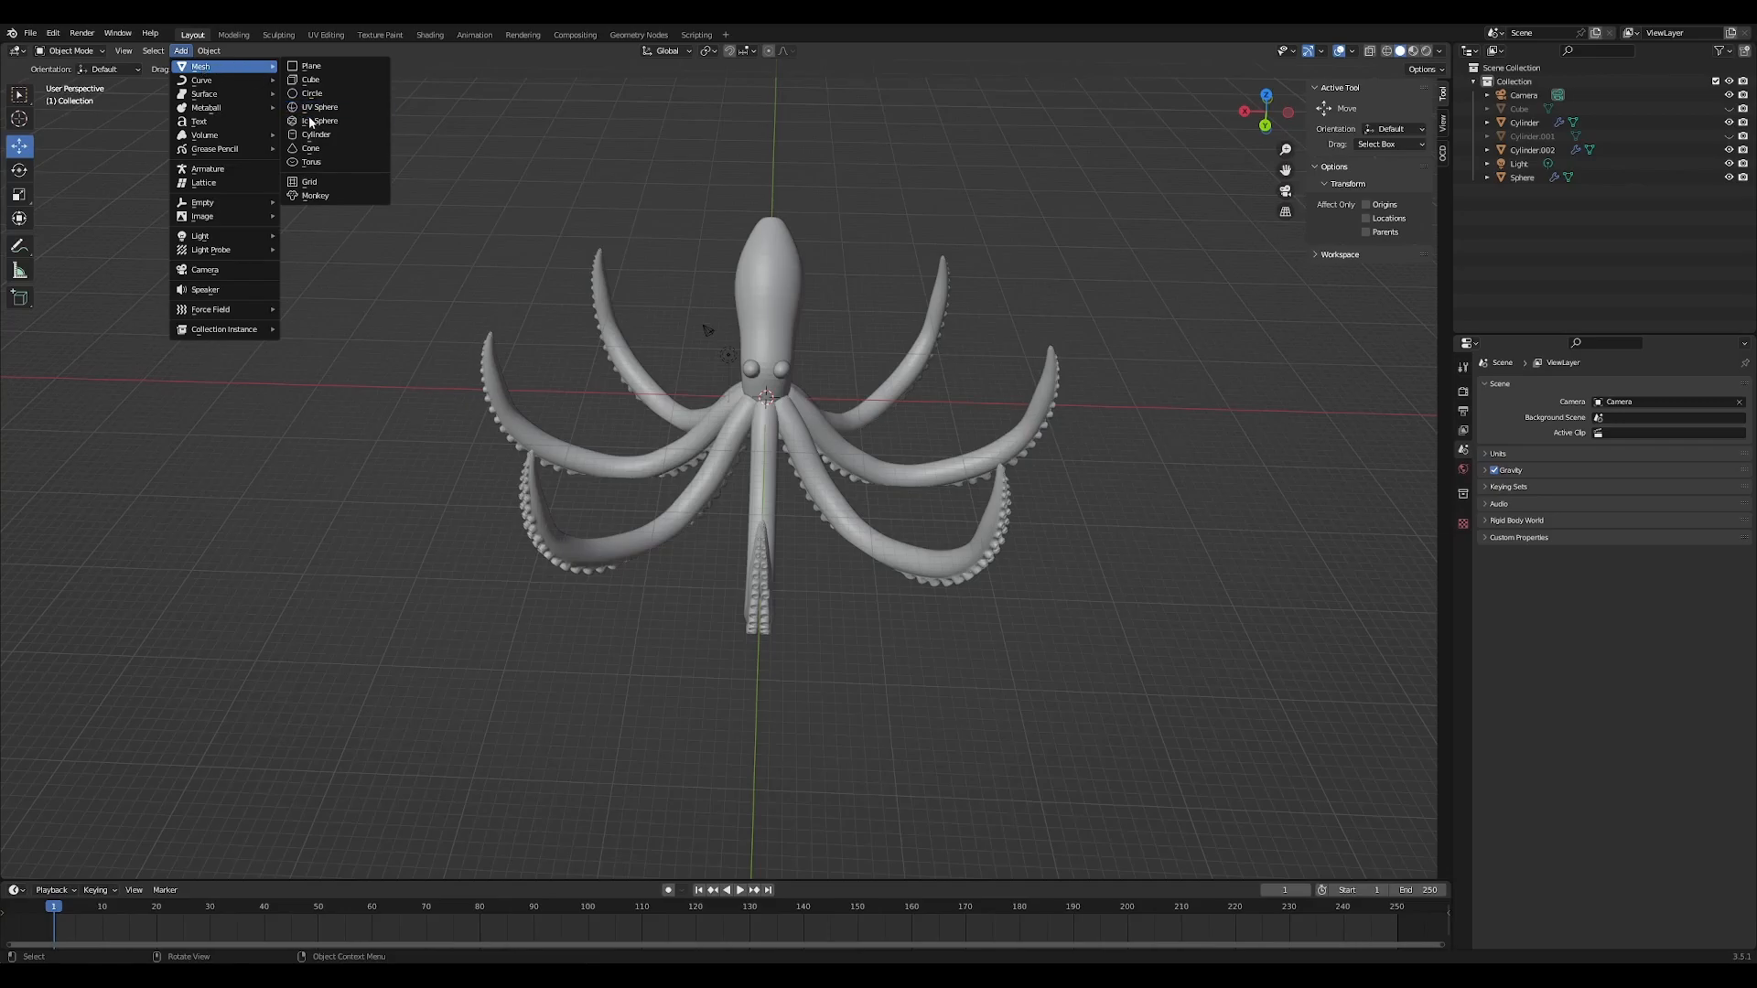
left_click(312, 161)
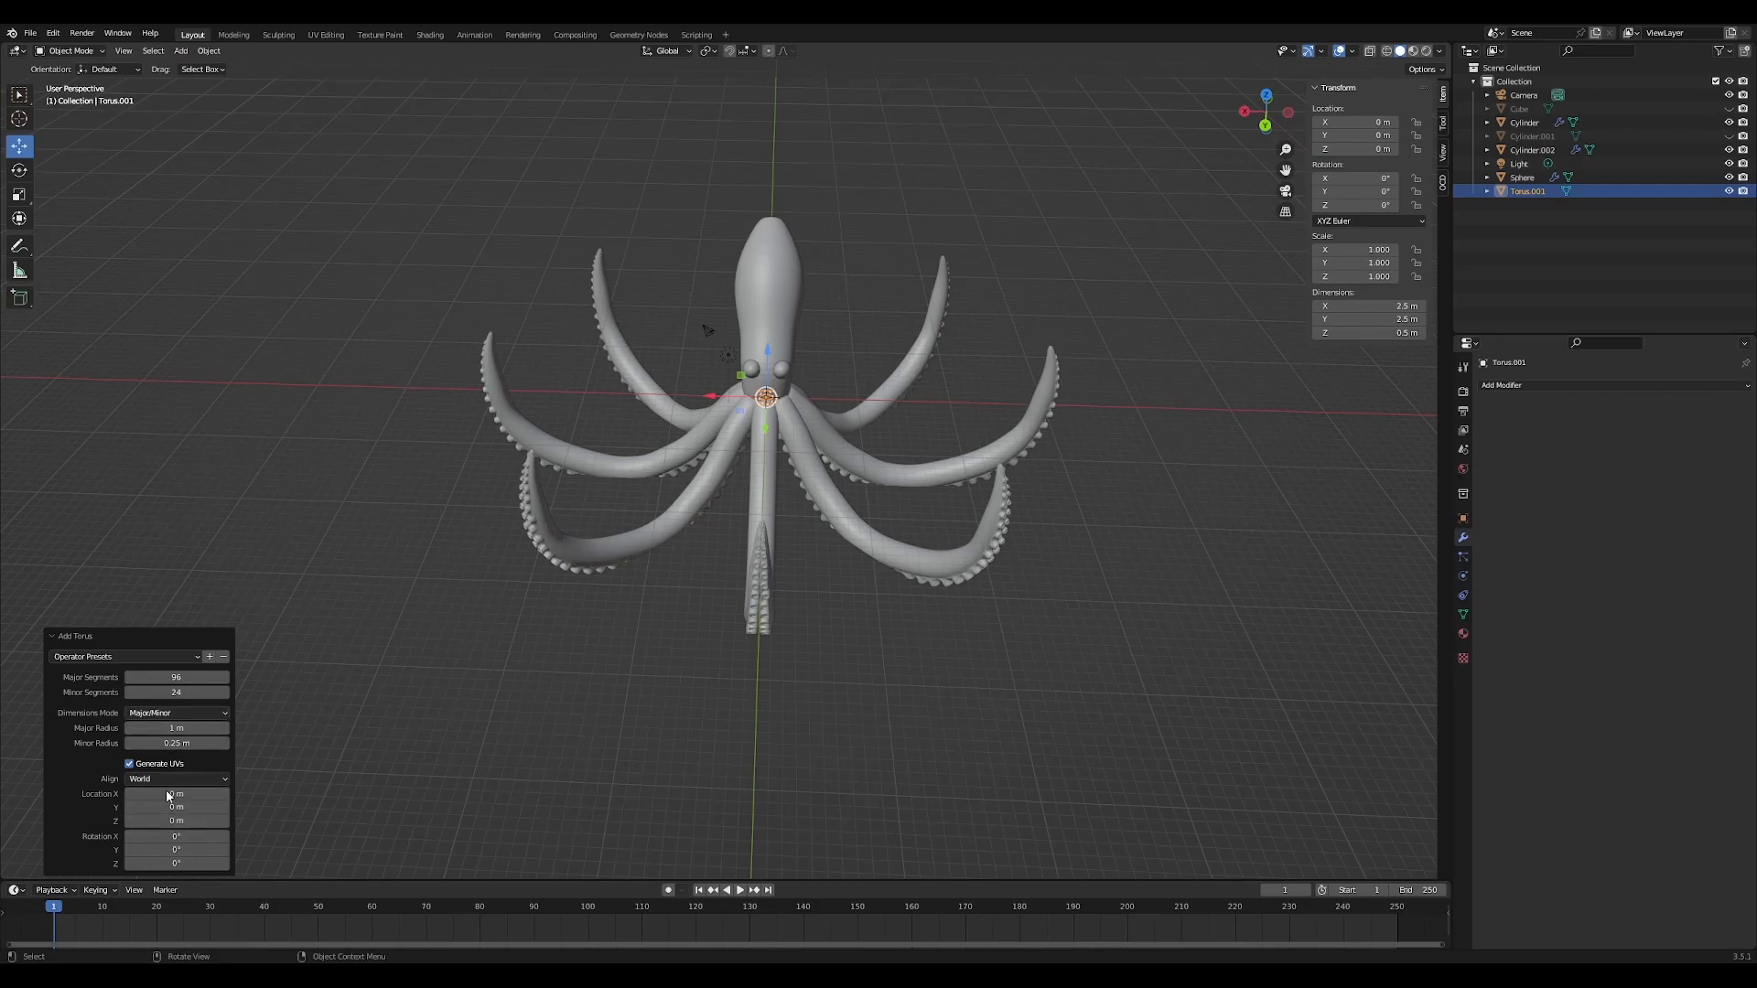
left_click_drag(169, 727, 408, 727)
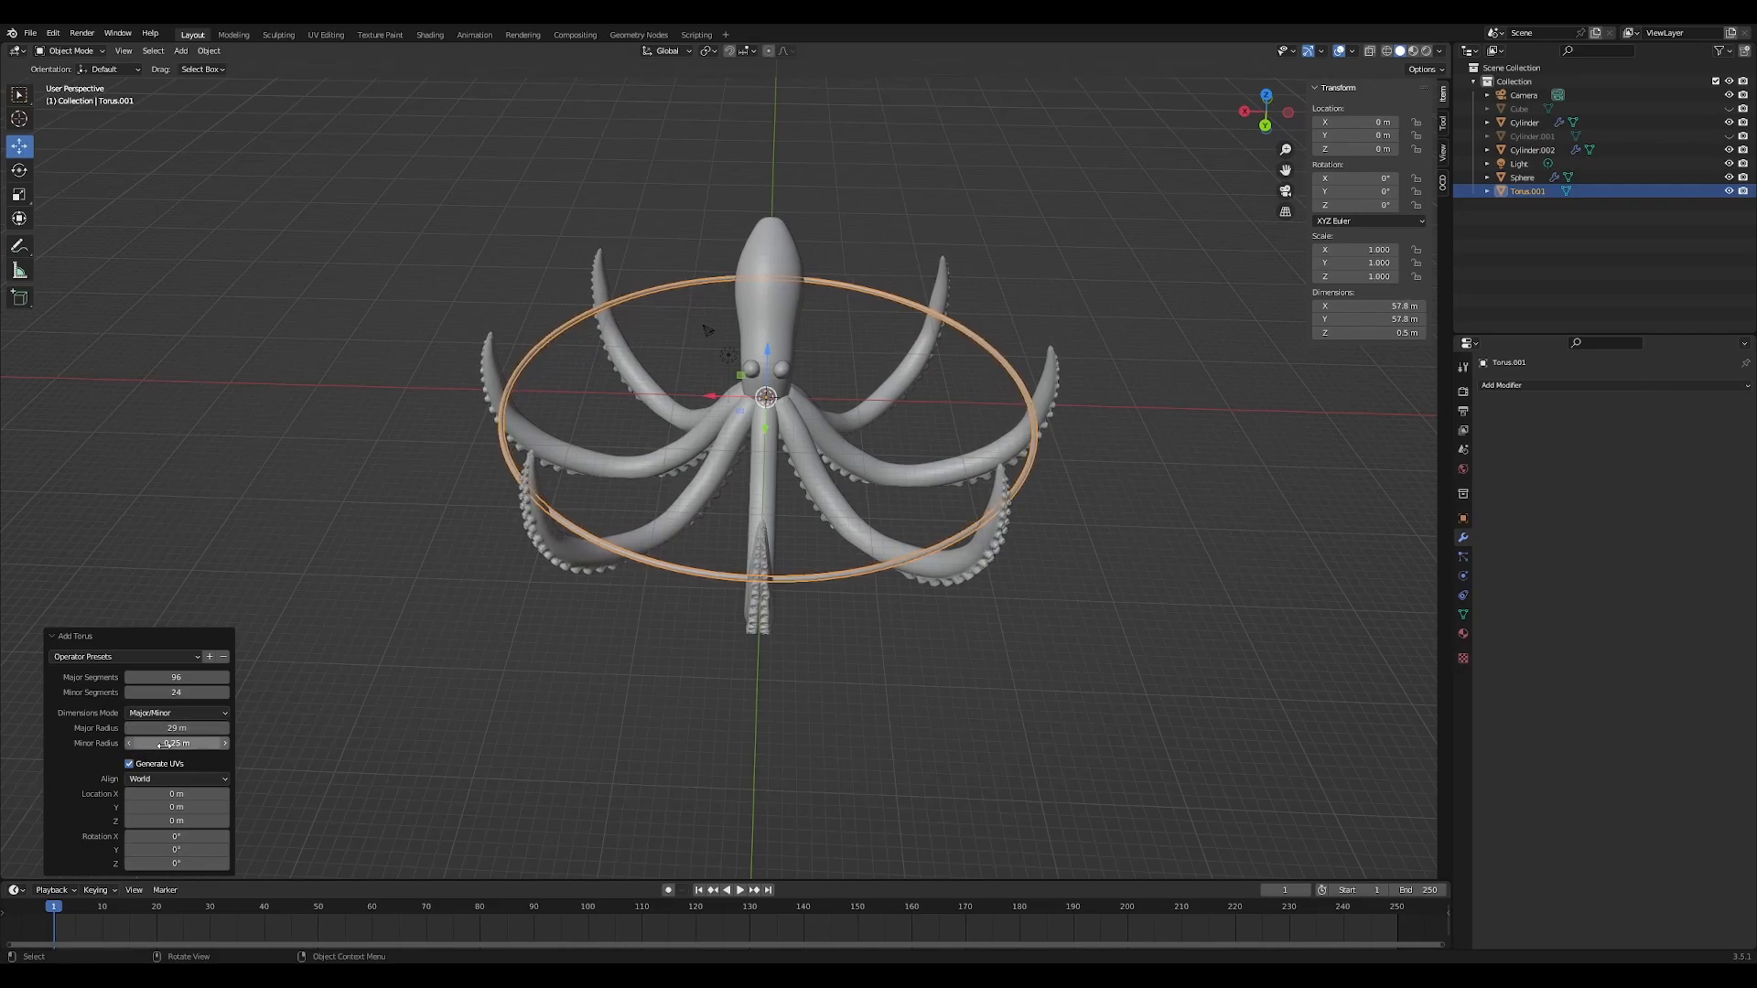
mouse_move(174, 742)
left_mouse_down()
mouse_move(230, 742)
mouse_move(162, 729)
left_mouse_up()
middle_click_drag(640, 678, 594, 707)
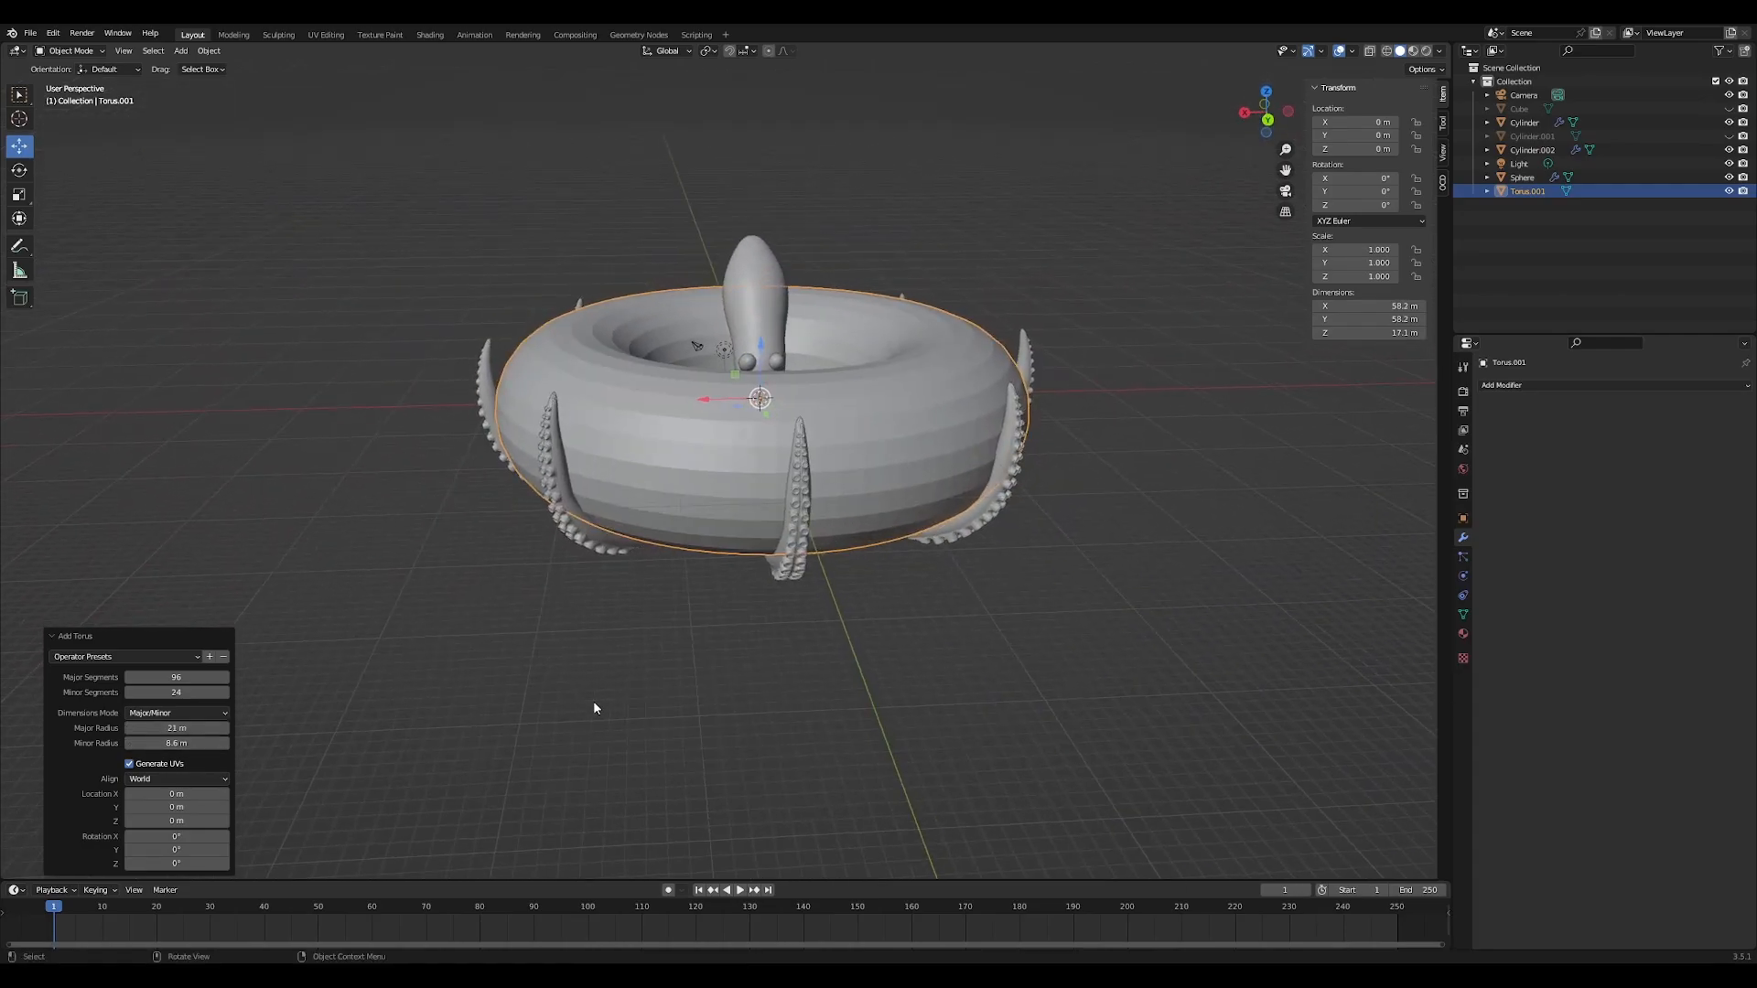
scroll(860, 595, "down", 1)
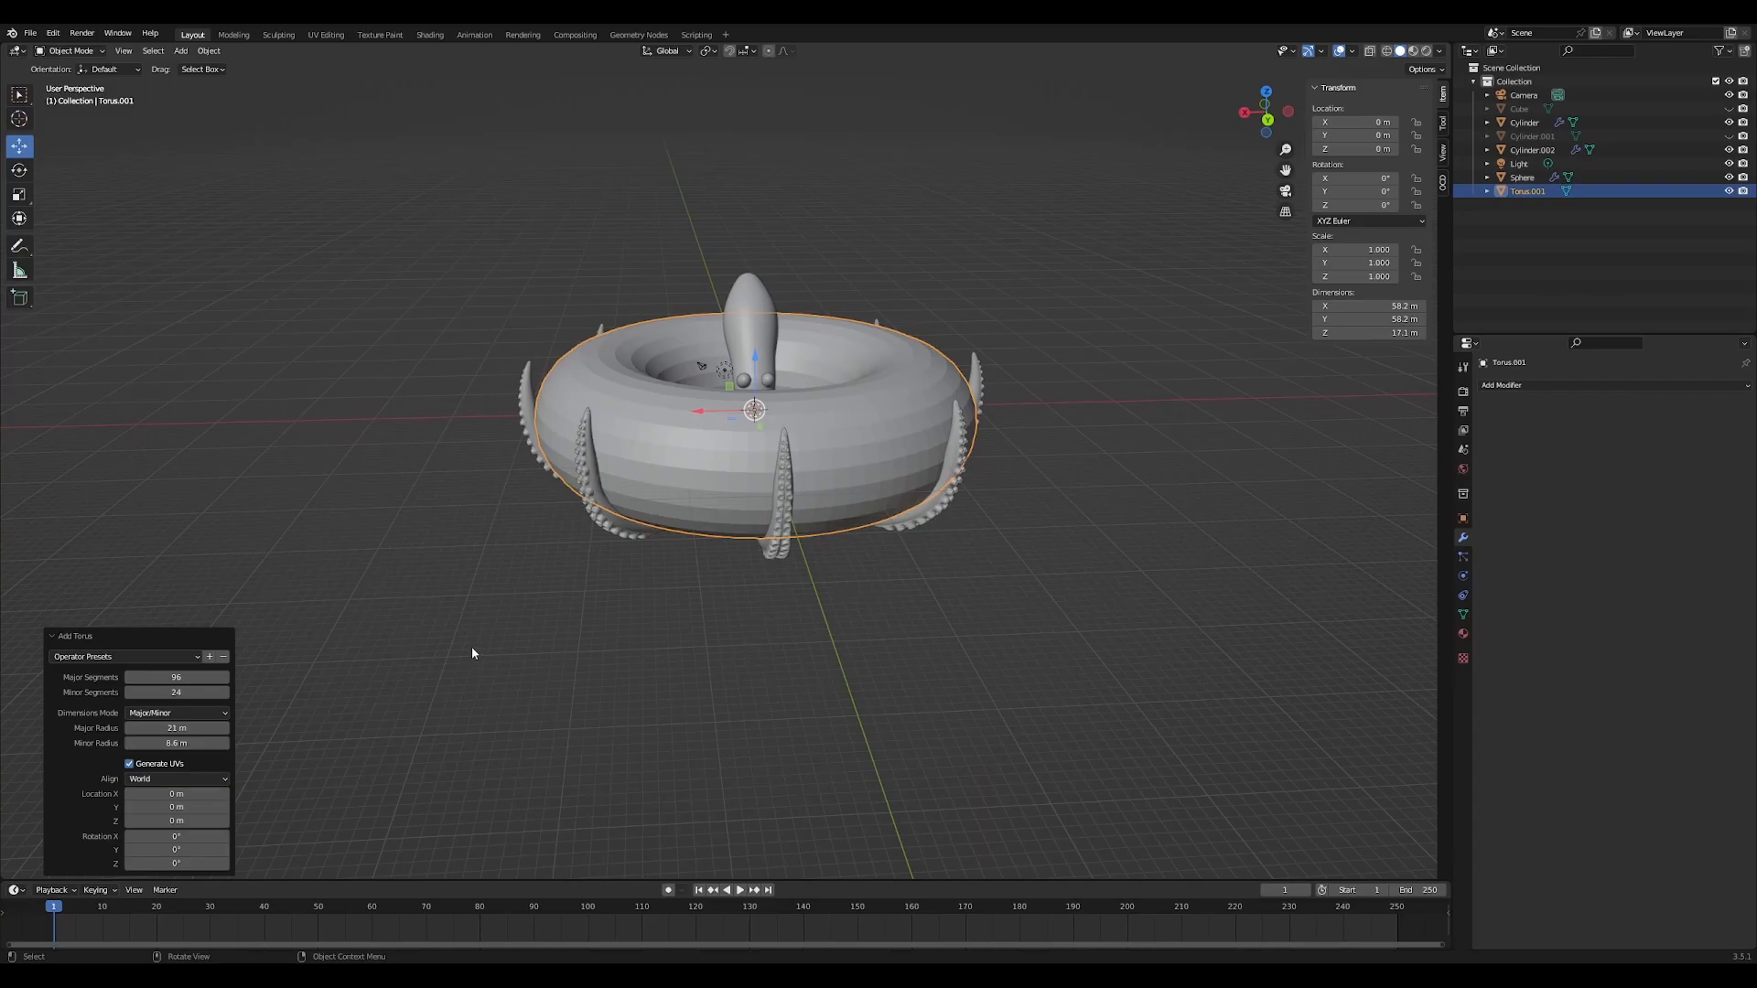
Duplicate the torus in place and raise the copy about 4.7 m along Z
left_click(782, 469)
left_click(727, 475, "shift")
left_click(732, 452)
key("shift+d")
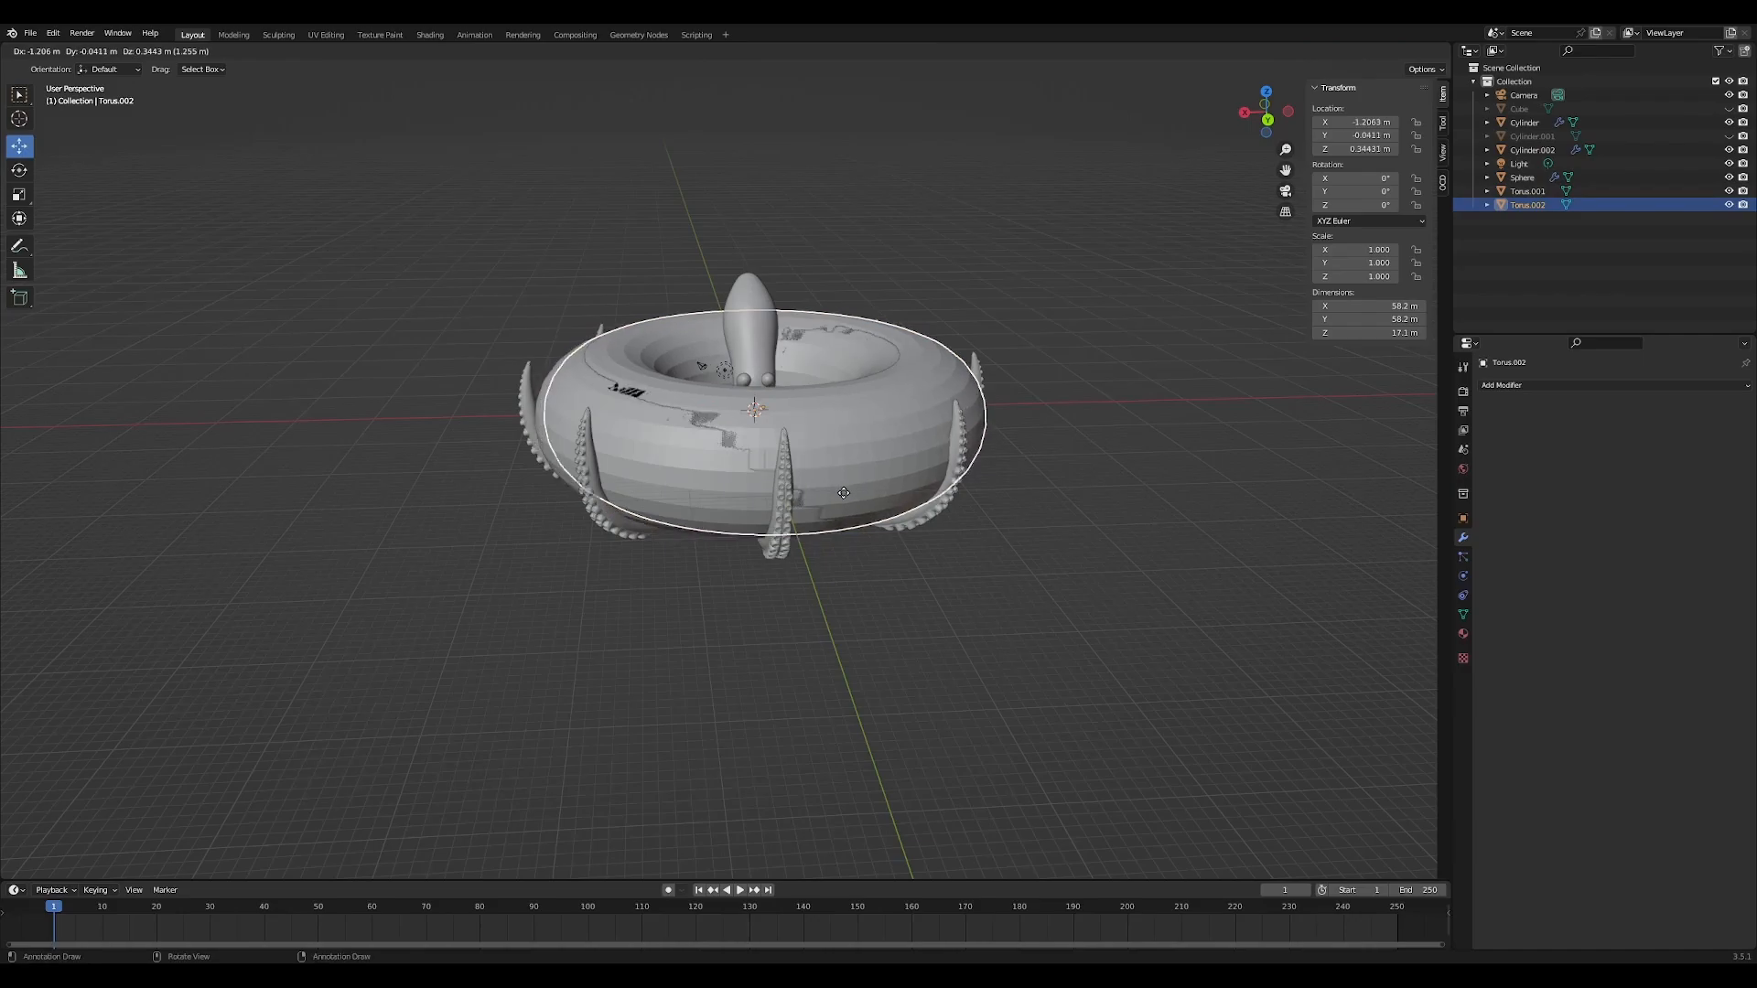
right_click(849, 497)
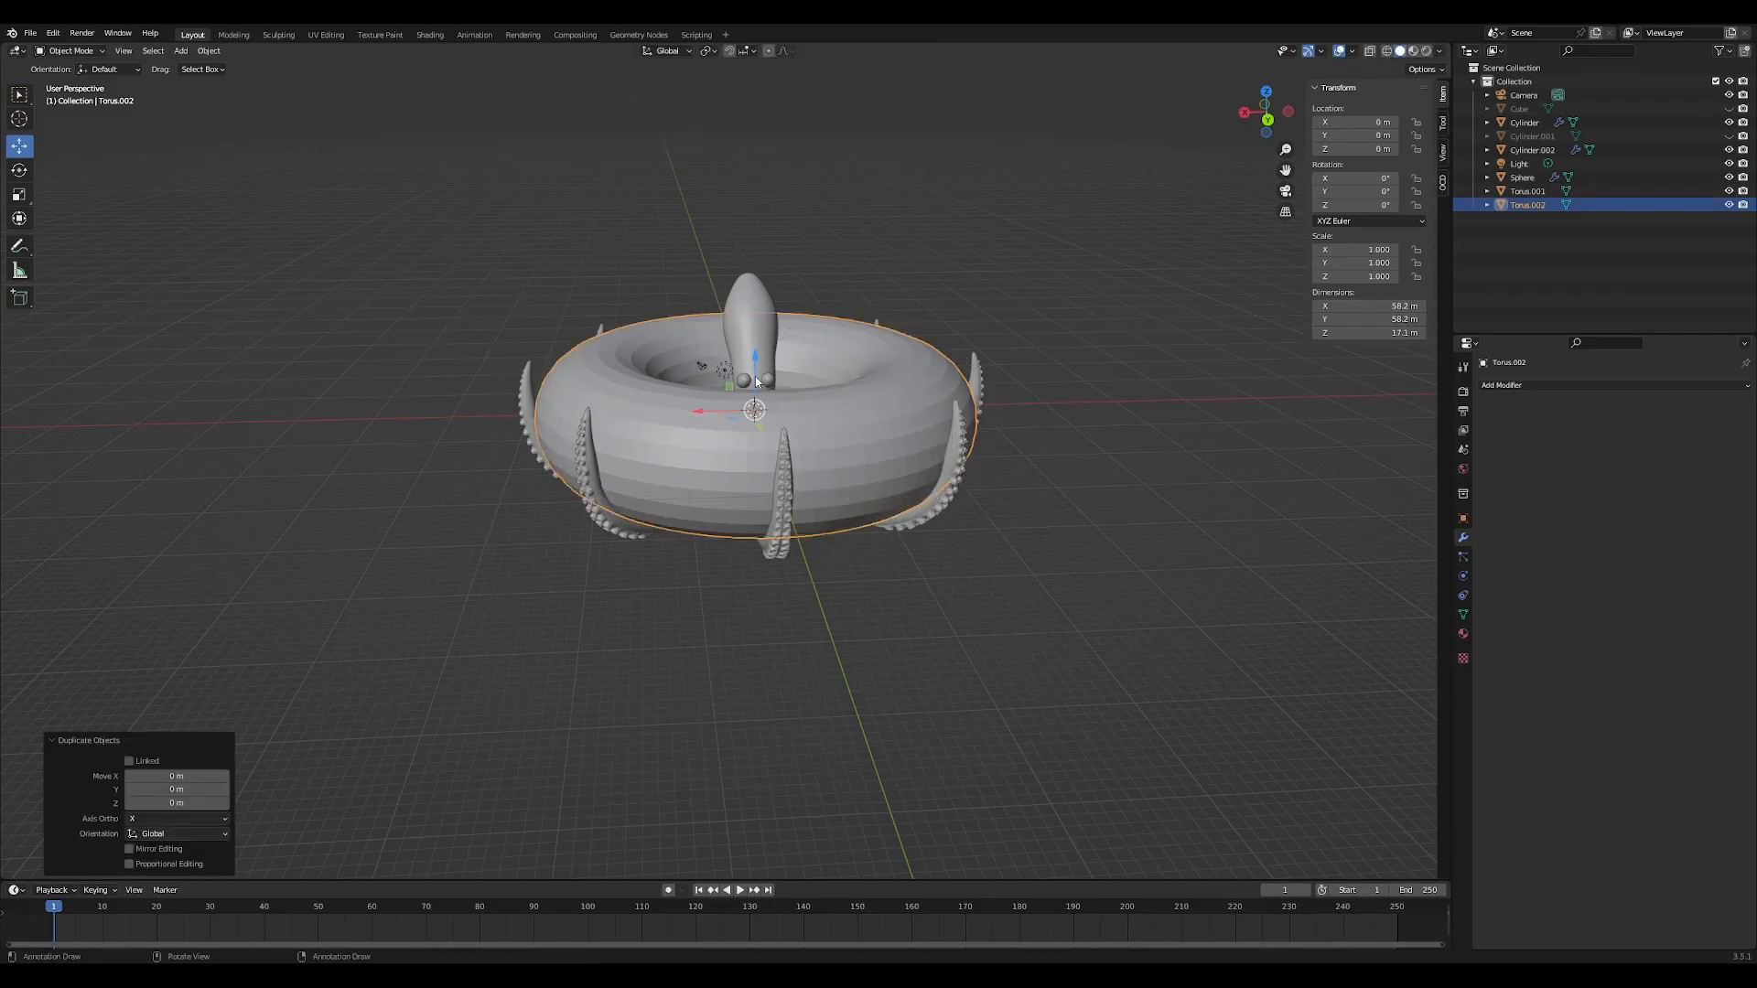
key("g")
key("z")
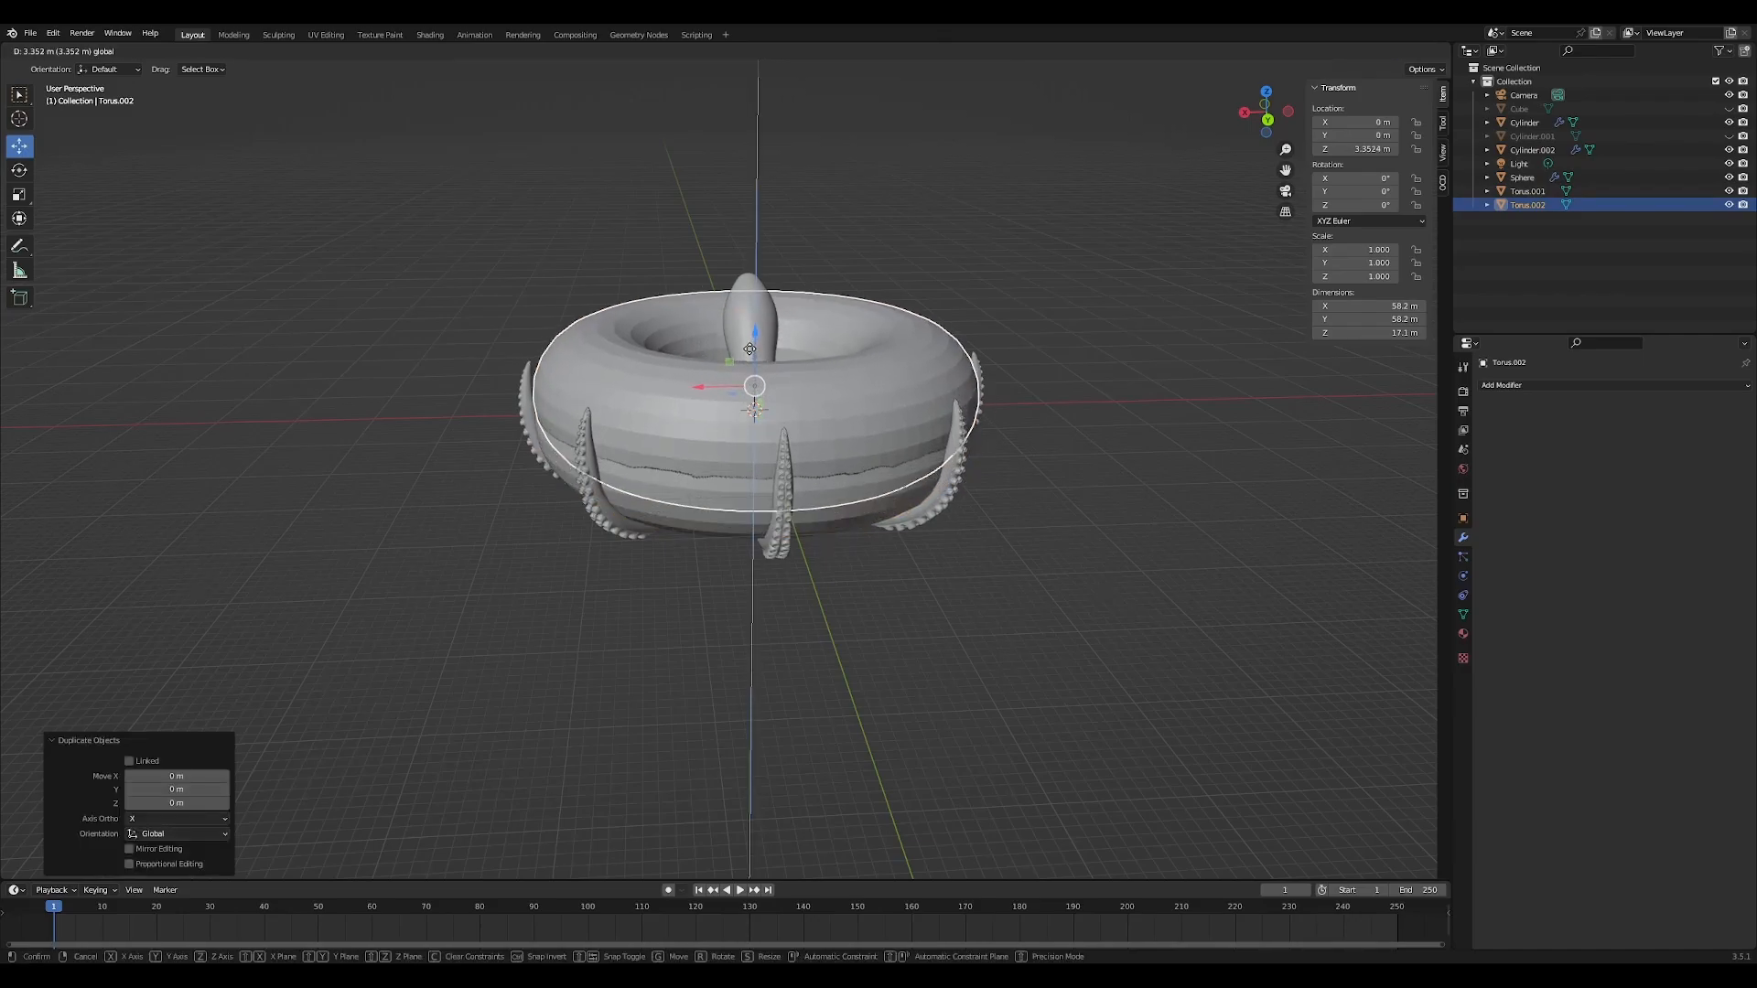
left_click(750, 354)
key("g")
key("z")
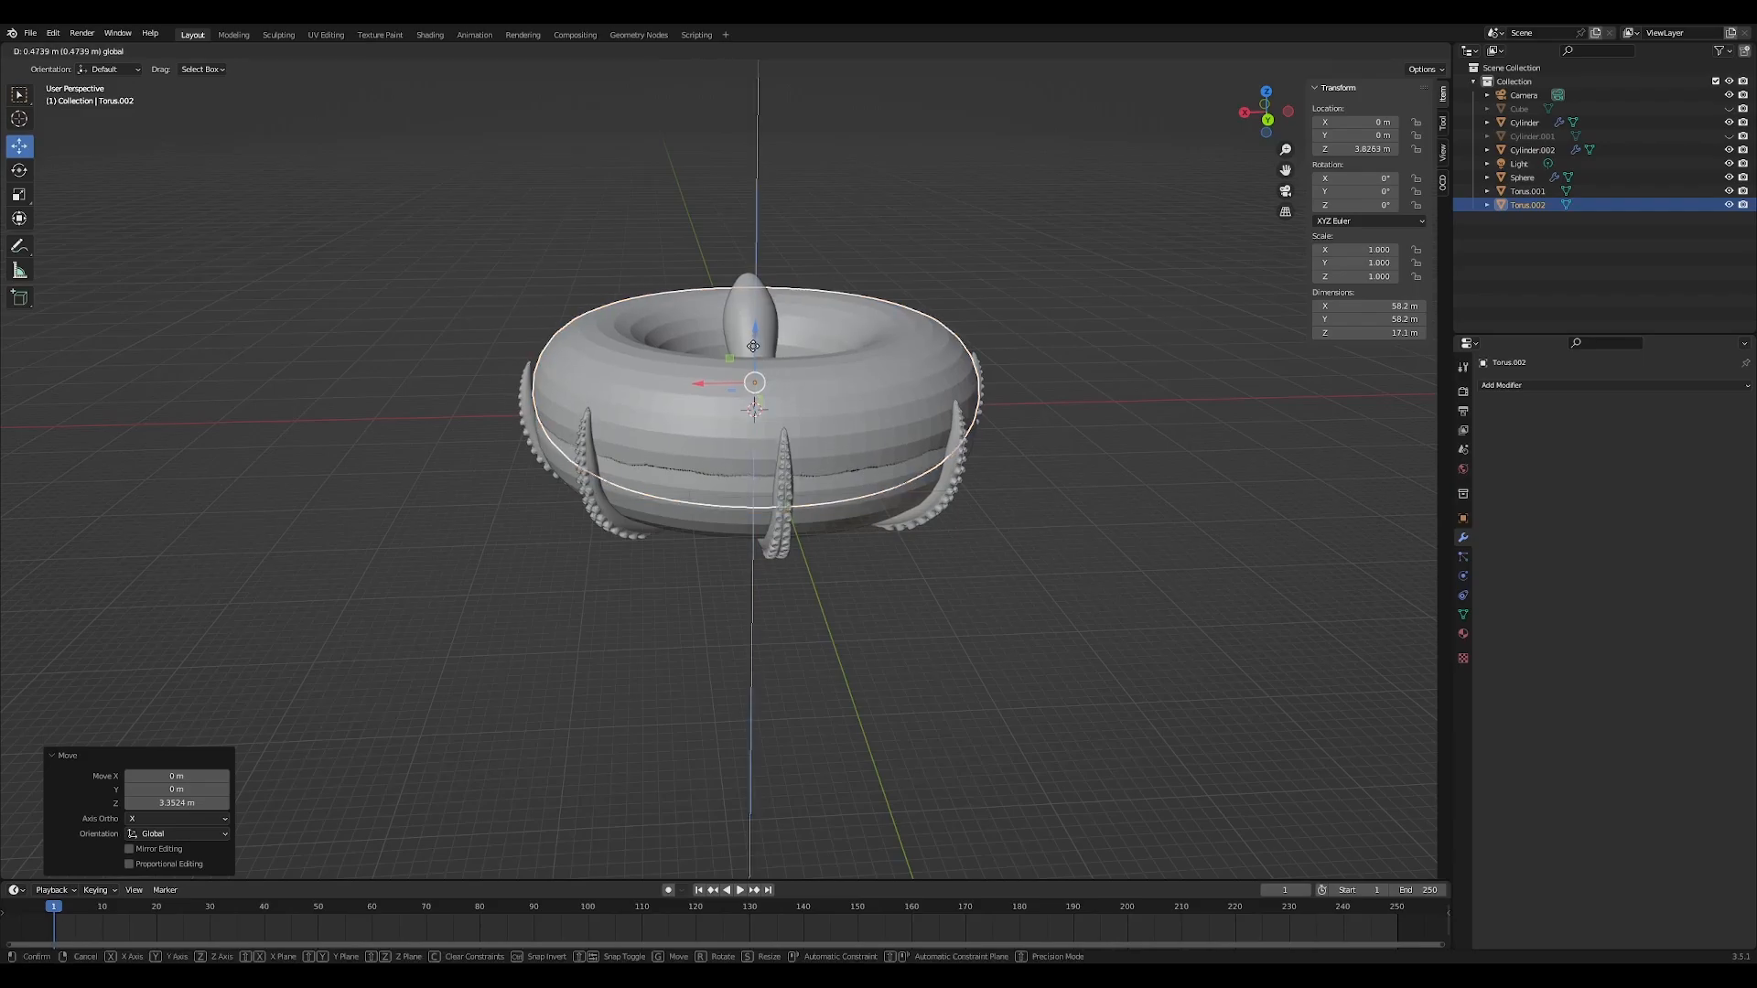
left_click(753, 345)
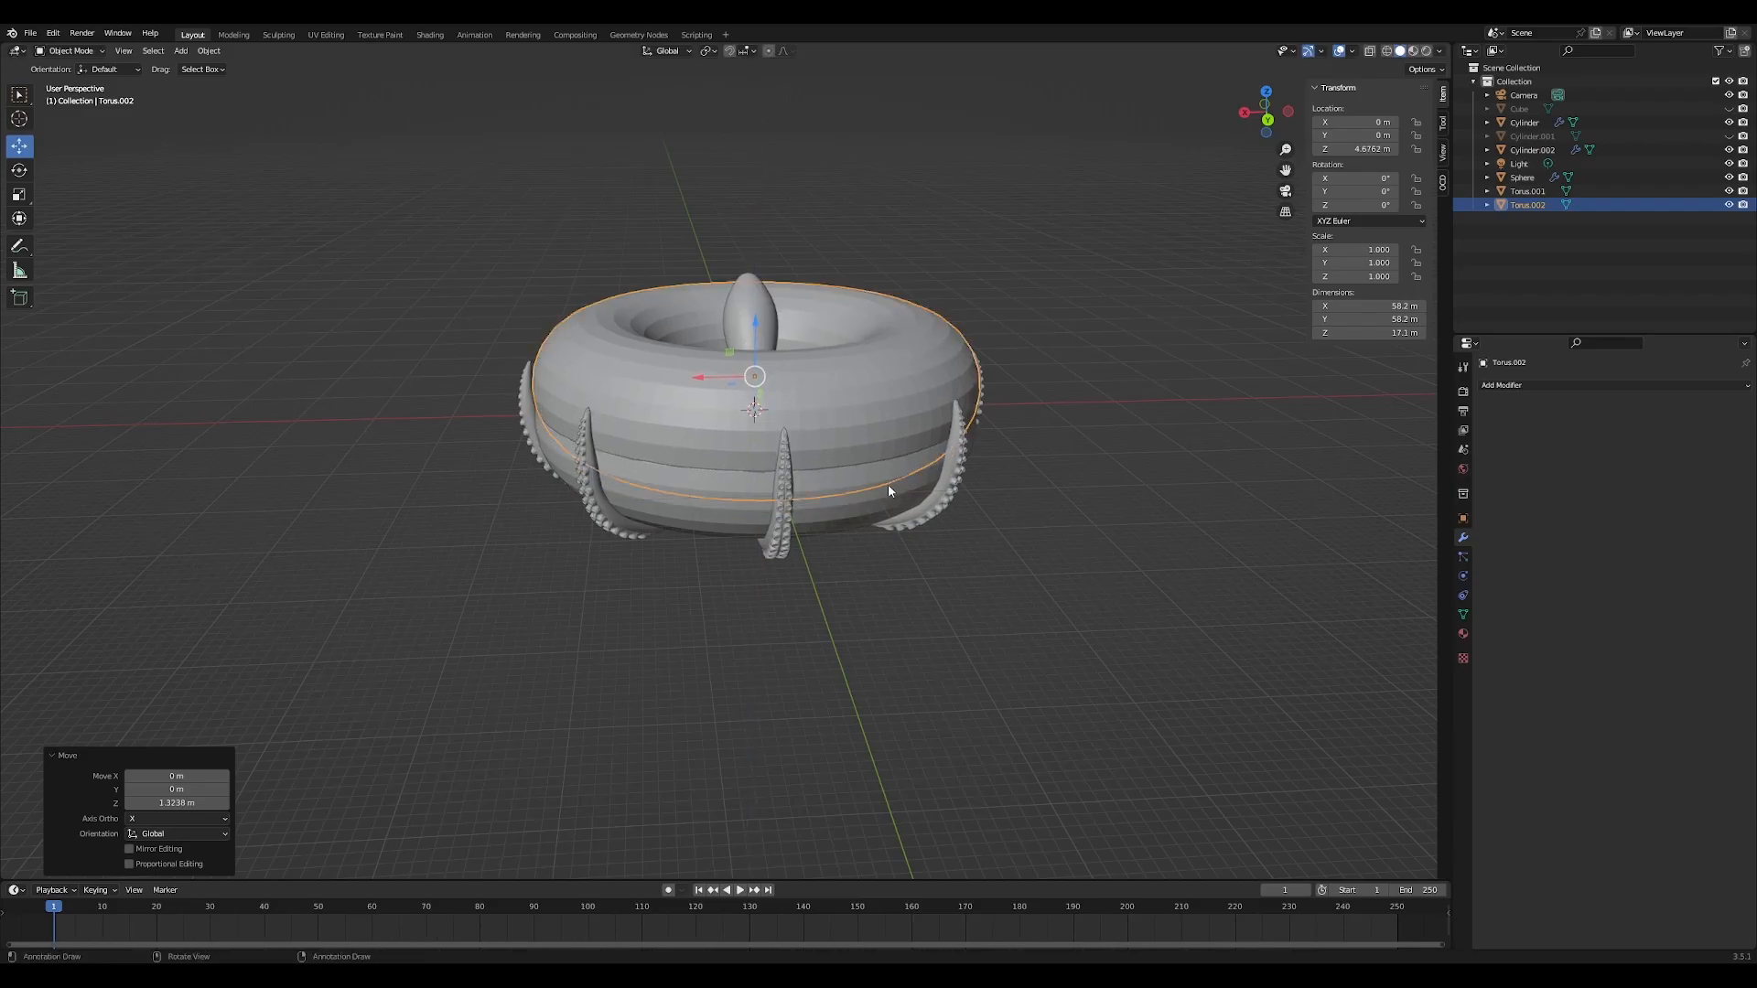
Subtract the raised torus from the original torus with a Boolean Difference modifier, and hide the raised copy
left_click(887, 491)
left_click(1525, 384)
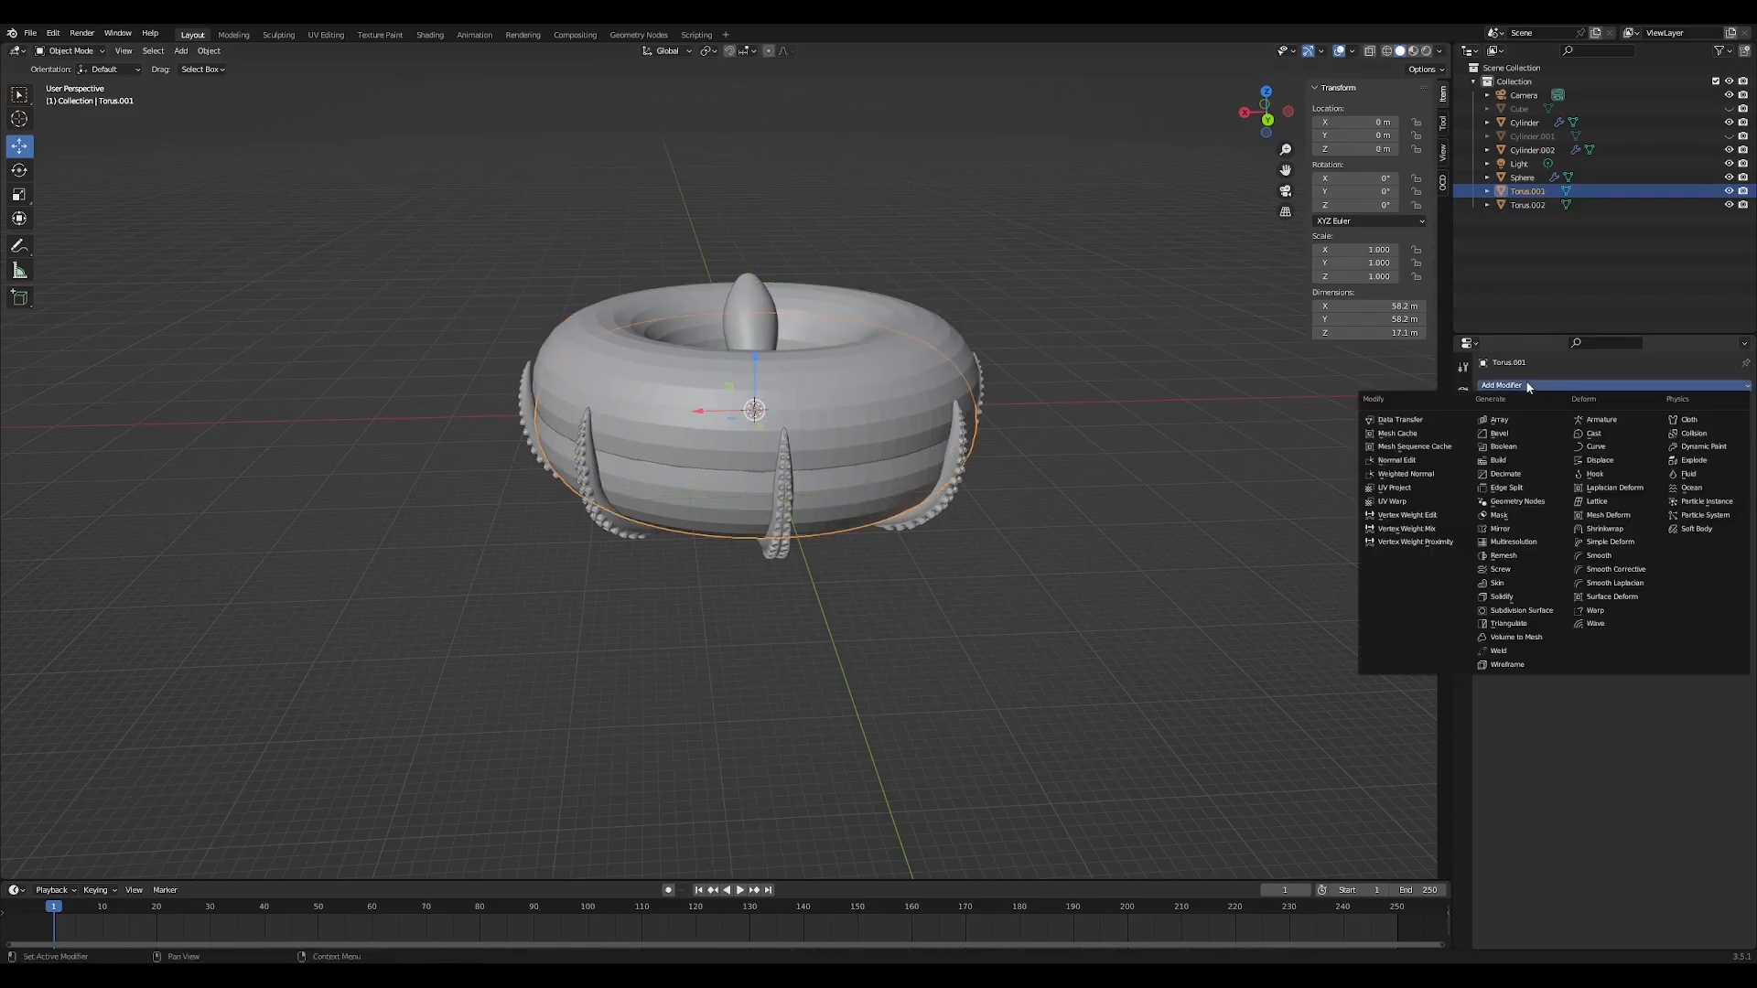
left_click(1534, 447)
left_click(1727, 456)
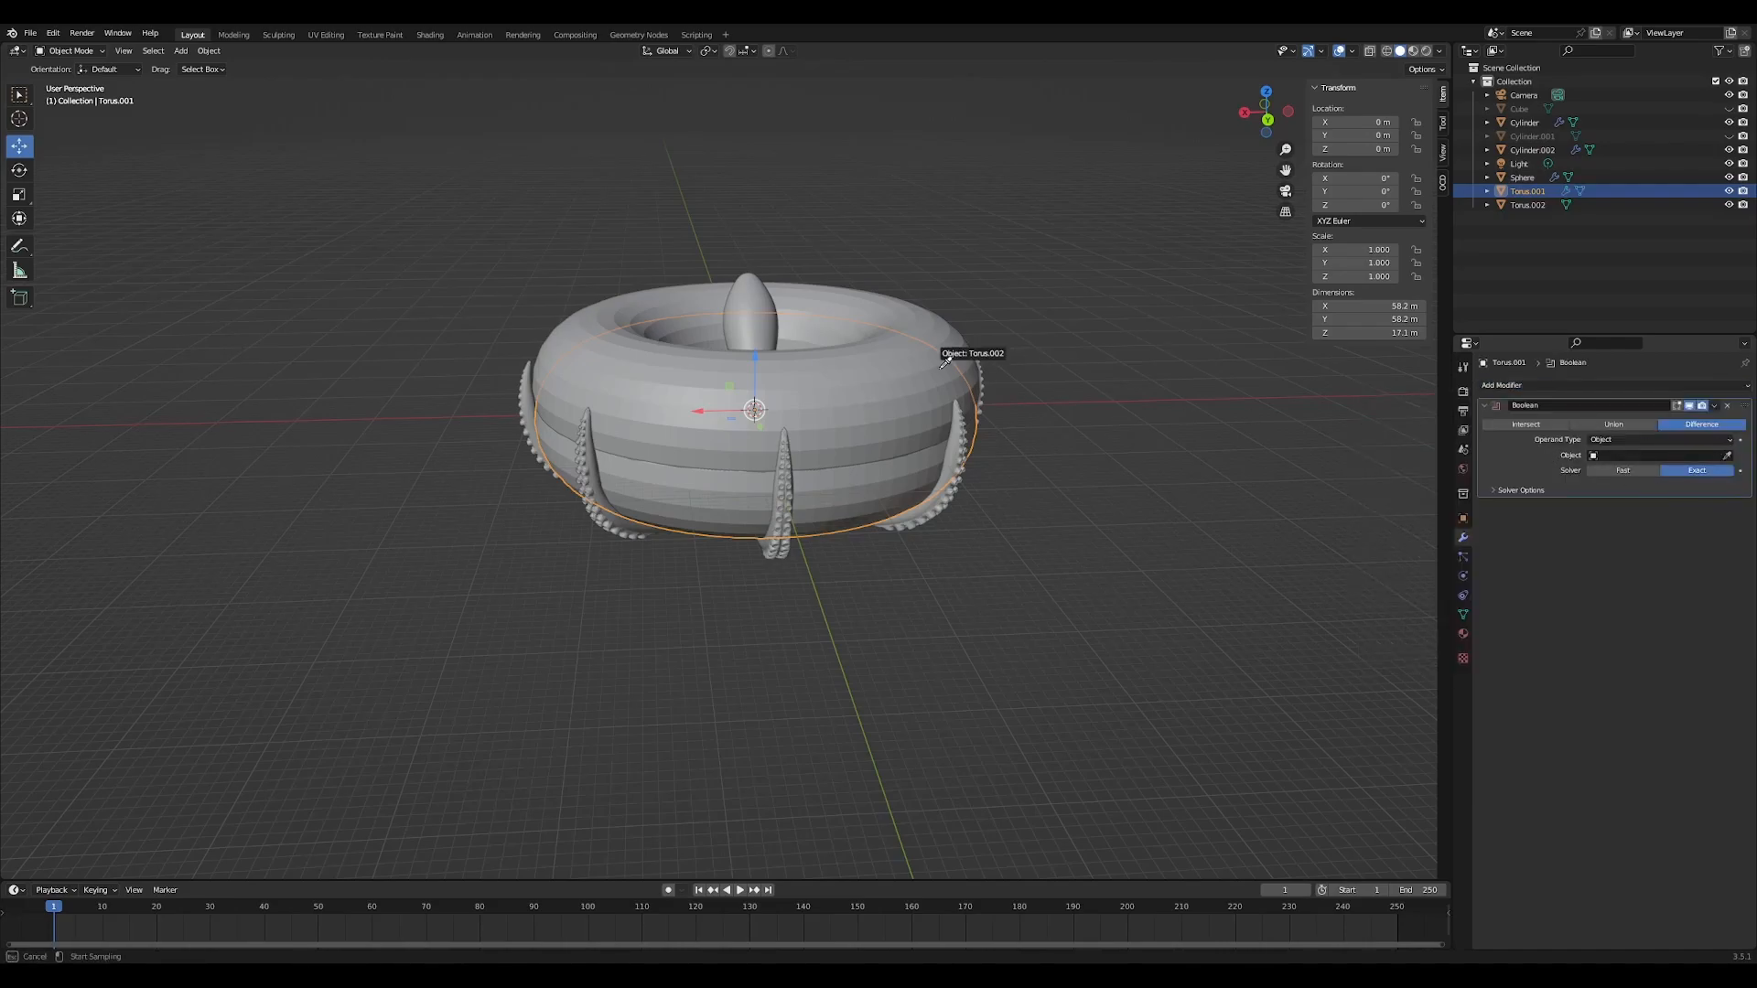
left_click(904, 373)
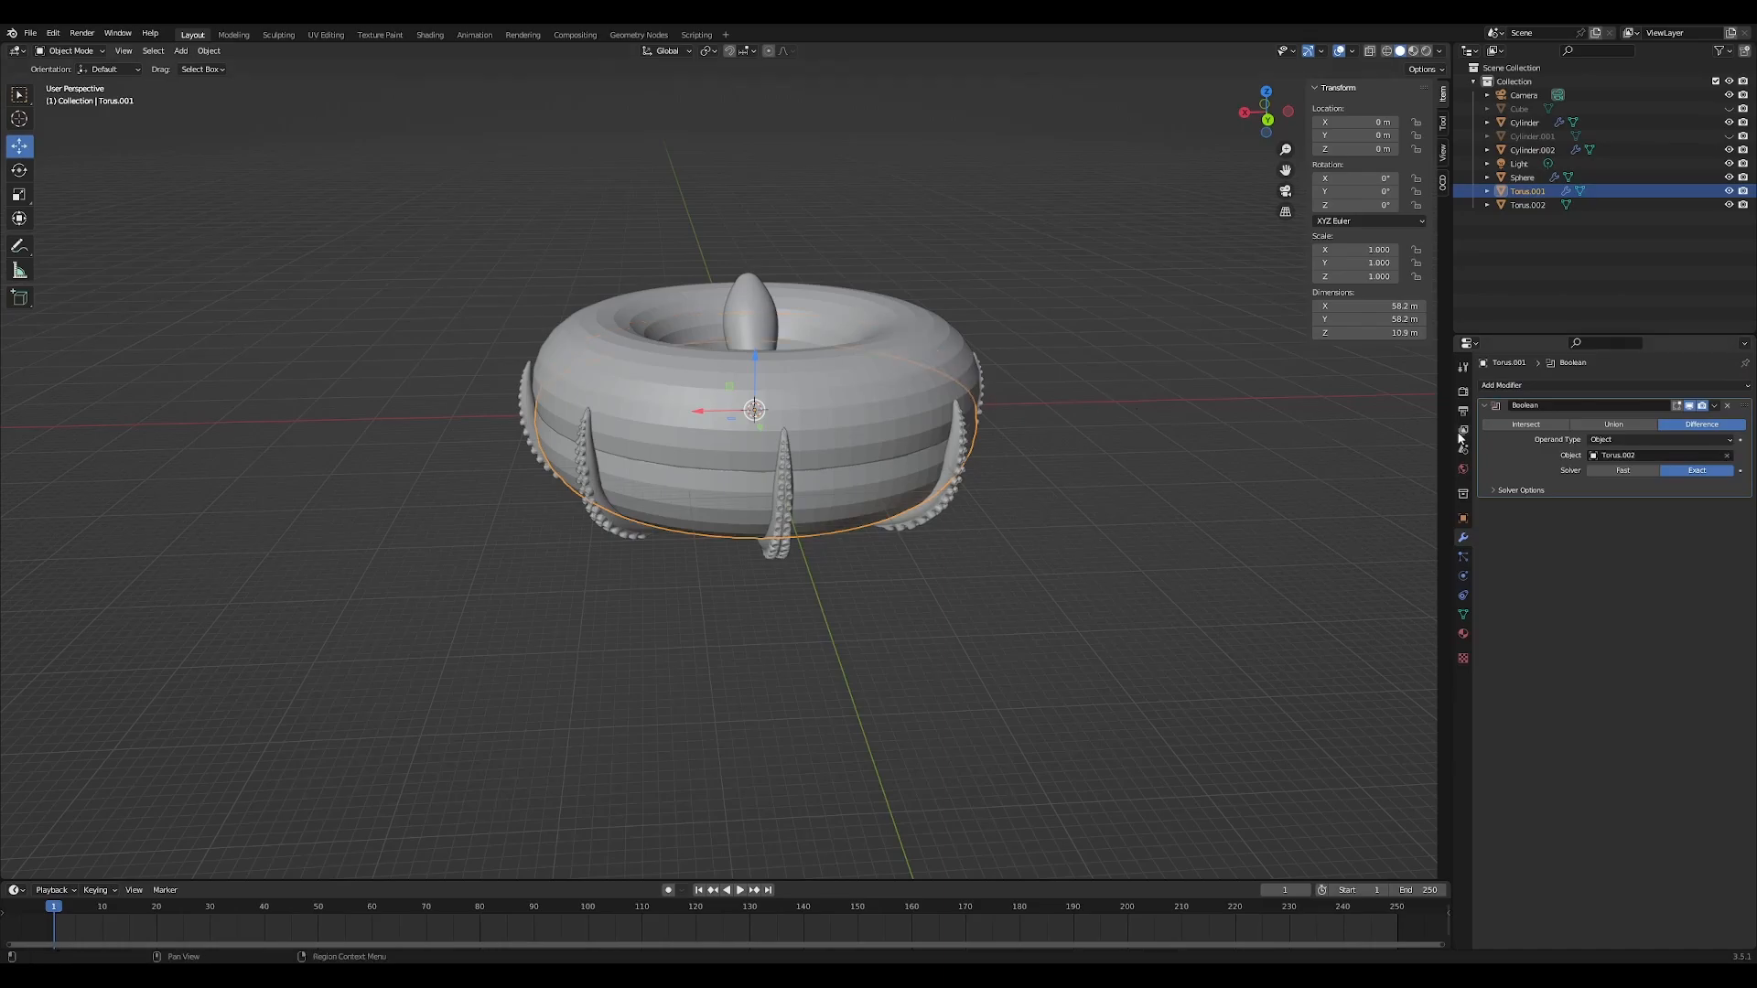
left_click(1728, 205)
middle_click_drag(1043, 443, 1016, 471)
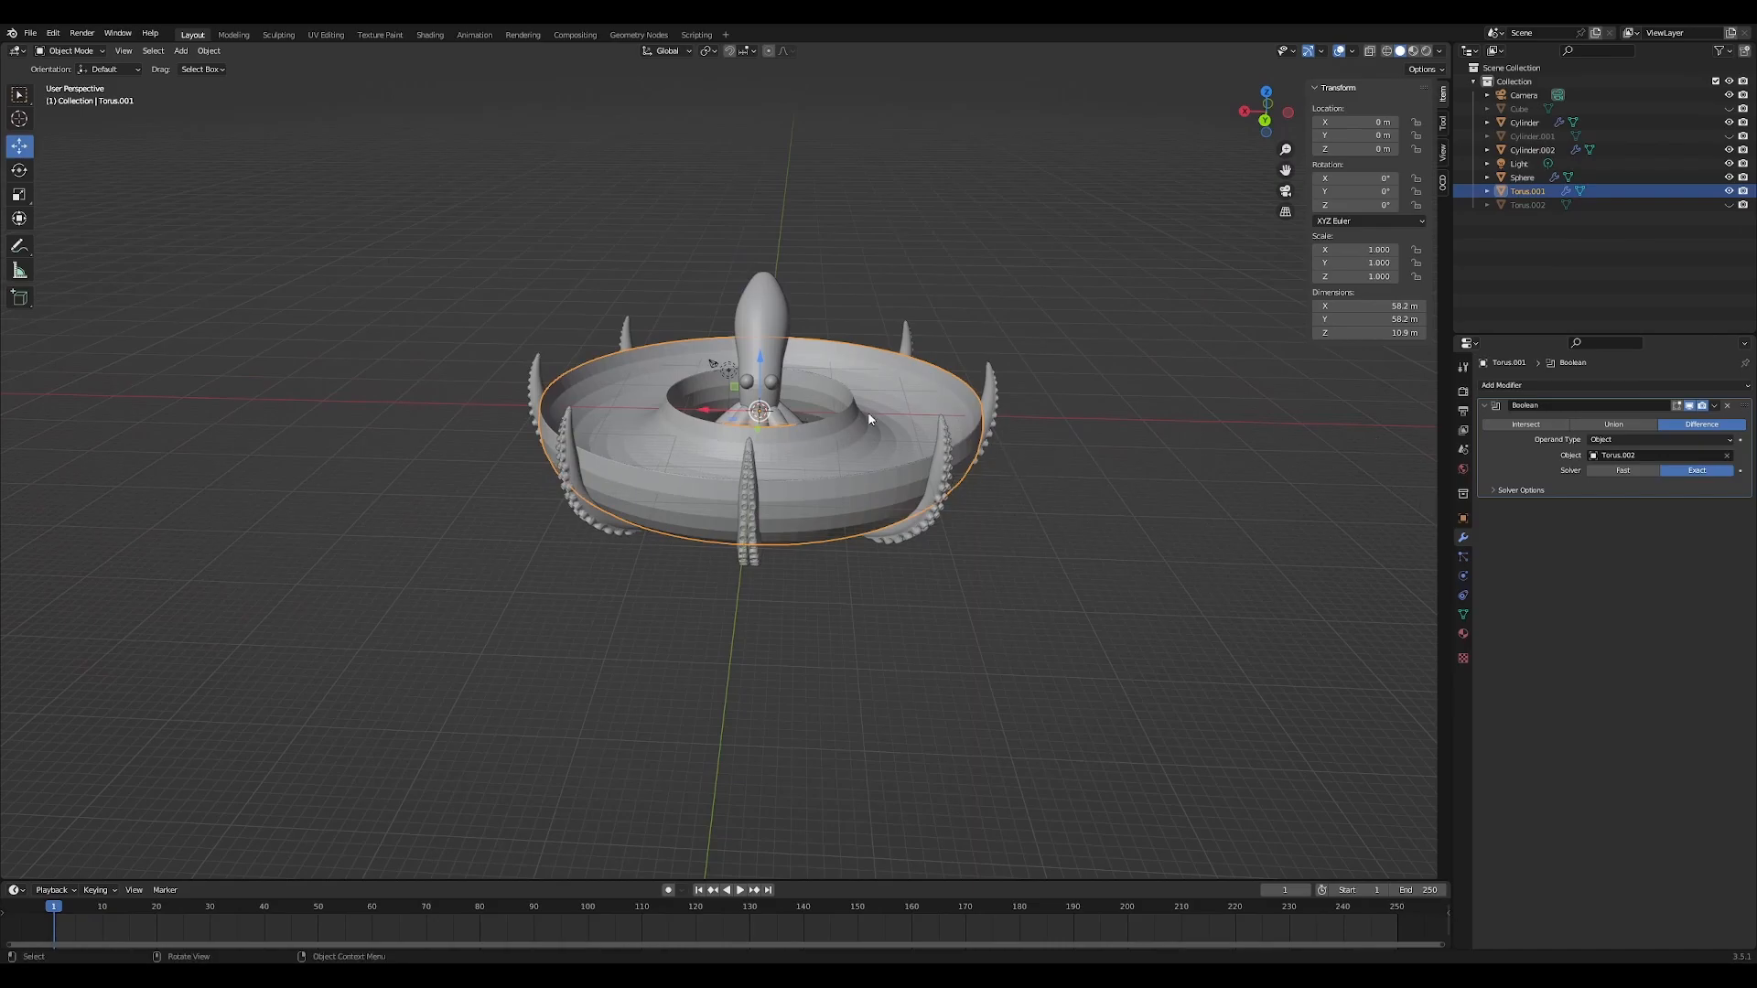
middle_click_drag(888, 442, 889, 439)
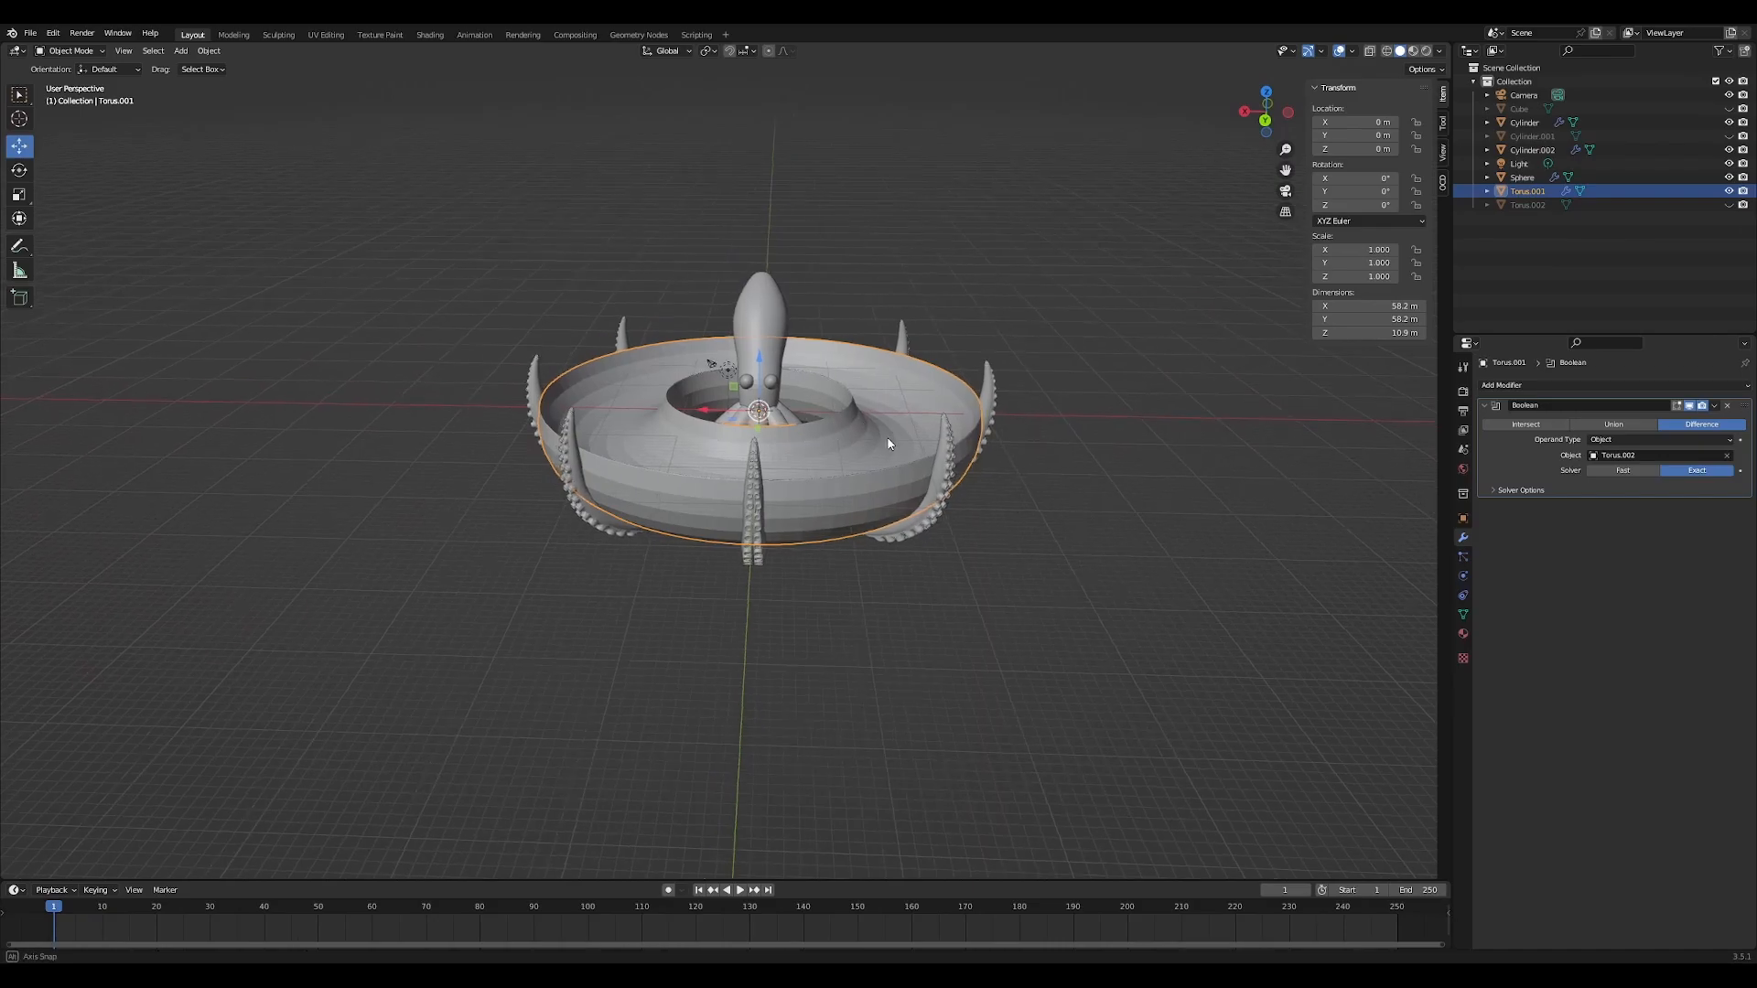
Add a cube at the origin and scale it into a flat box about 65.9 by 65.9 by 8.53 m
left_click(180, 50)
mouse_move(211, 66)
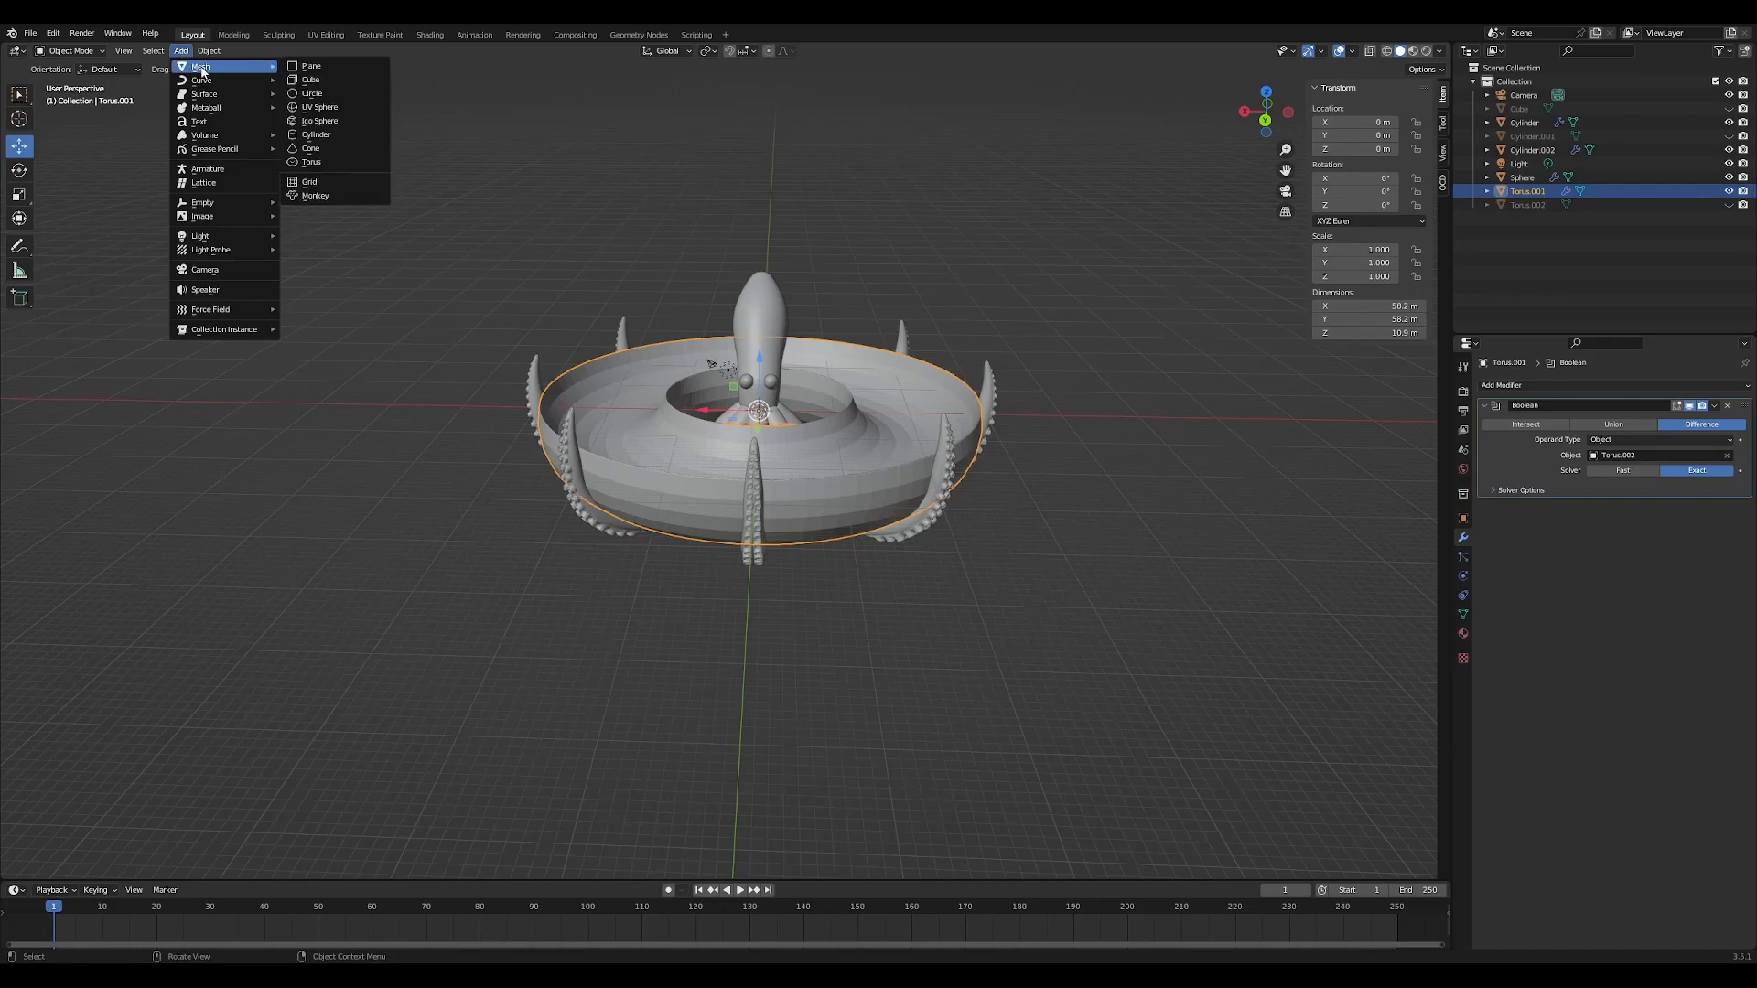
left_click(338, 80)
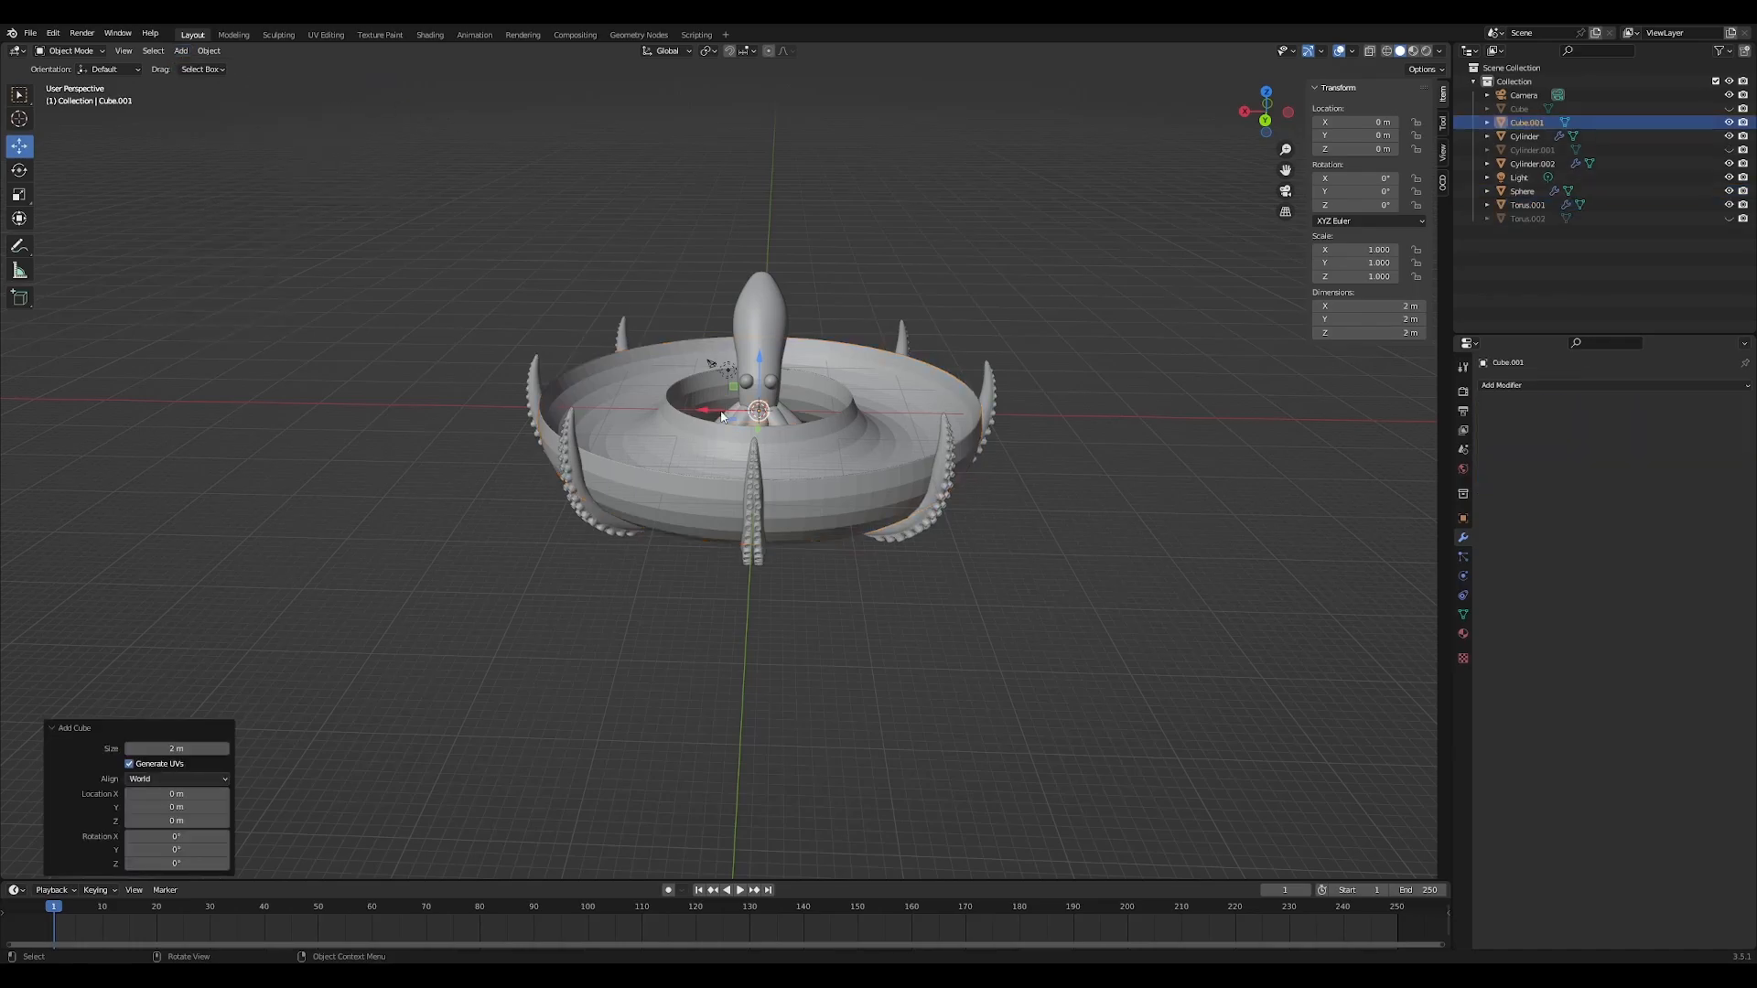
key("s")
left_click(1410, 450)
key("s")
key("z")
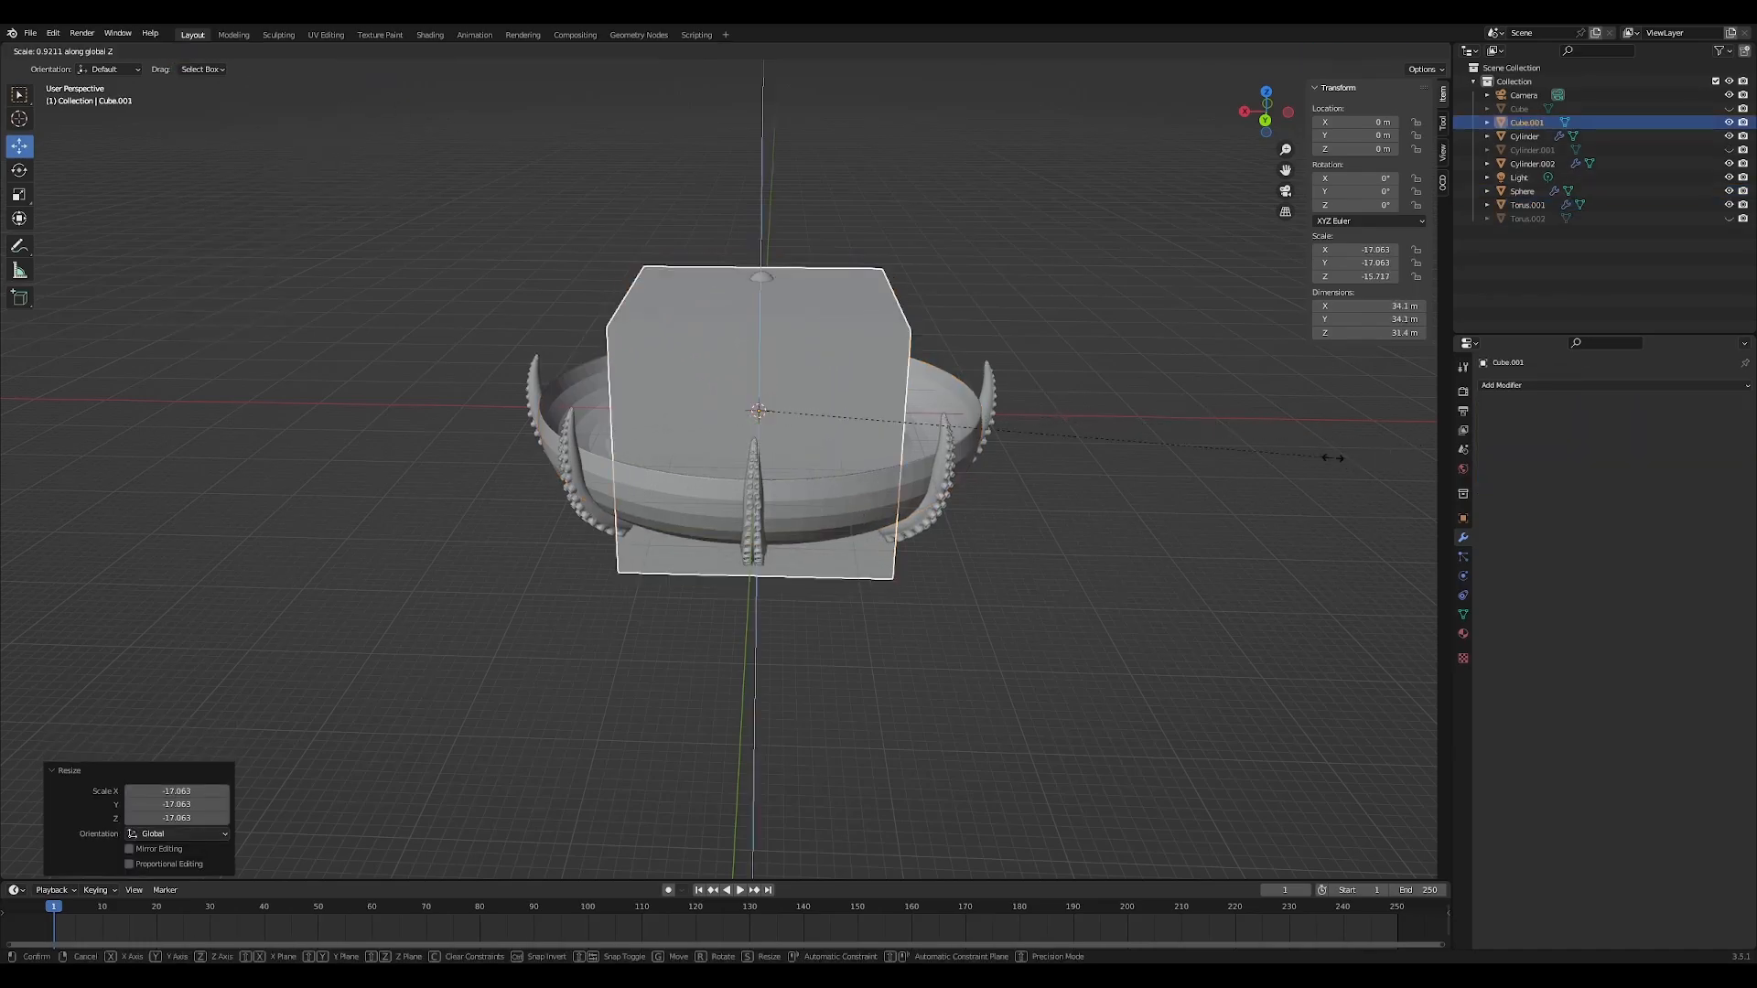
left_click(834, 430)
key("s")
left_click(967, 407)
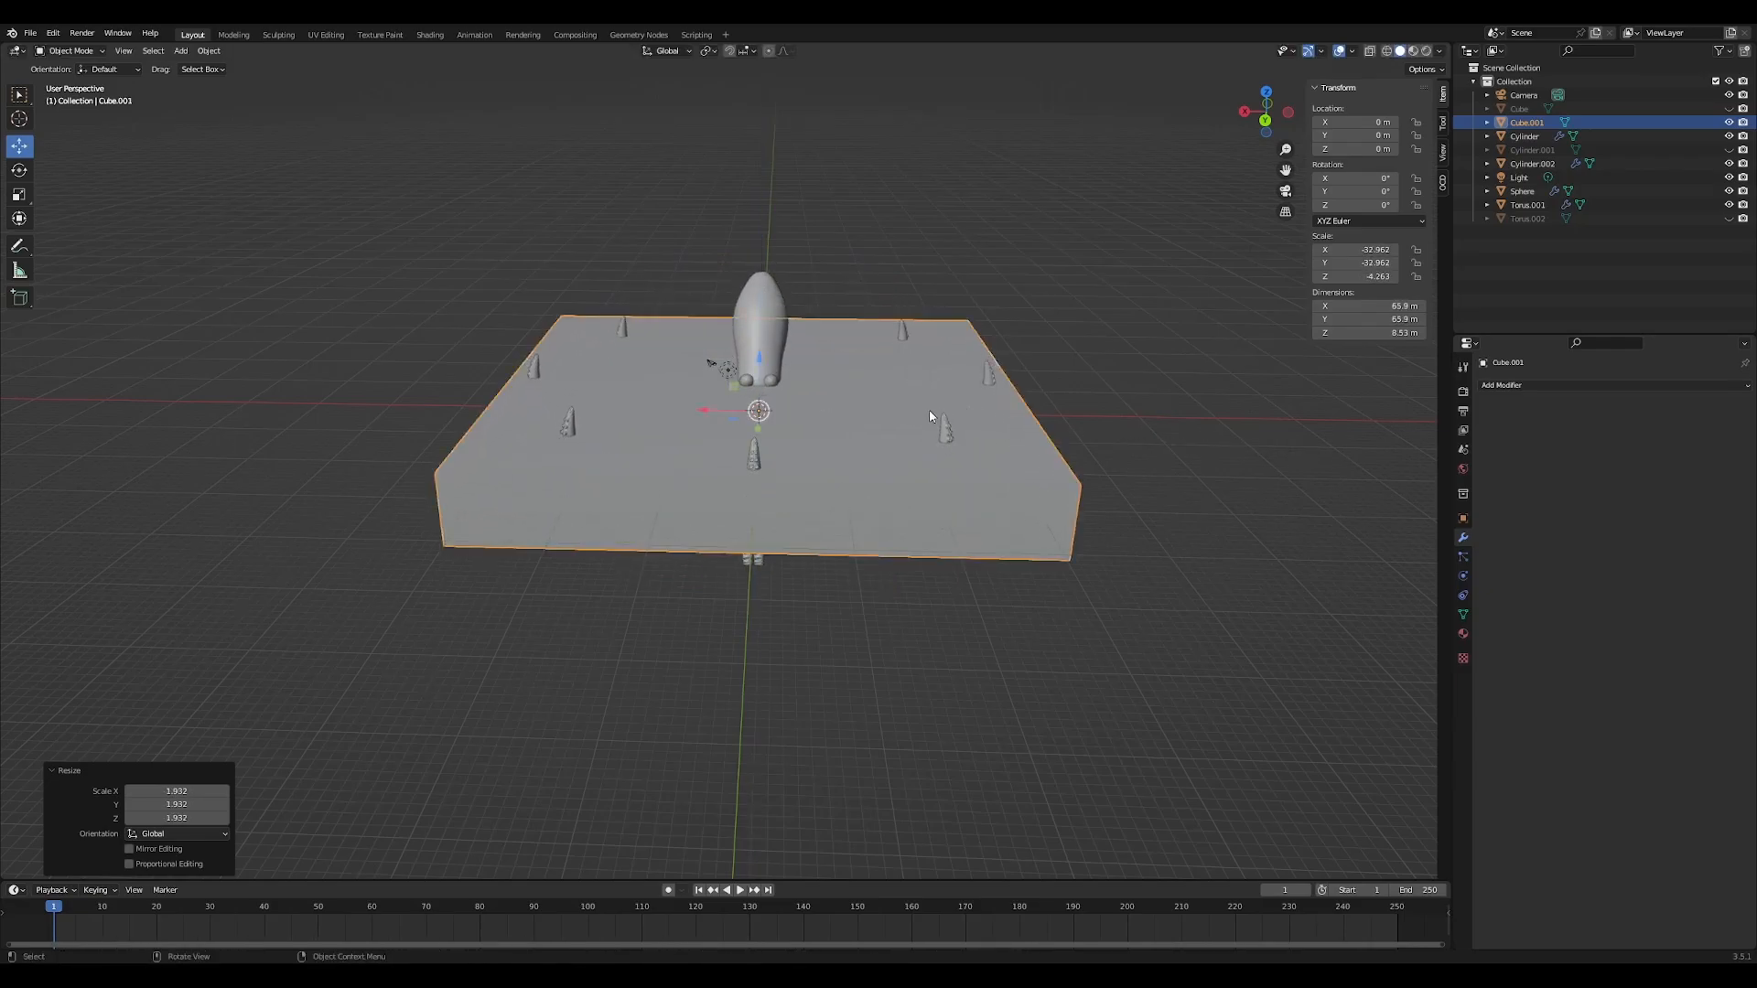
Raise the flat box about 3.28 m along Z, working in side view
key("KP_3")
left_click_drag(696, 399, 700, 365)
middle_click_drag(704, 369, 1162, 314)
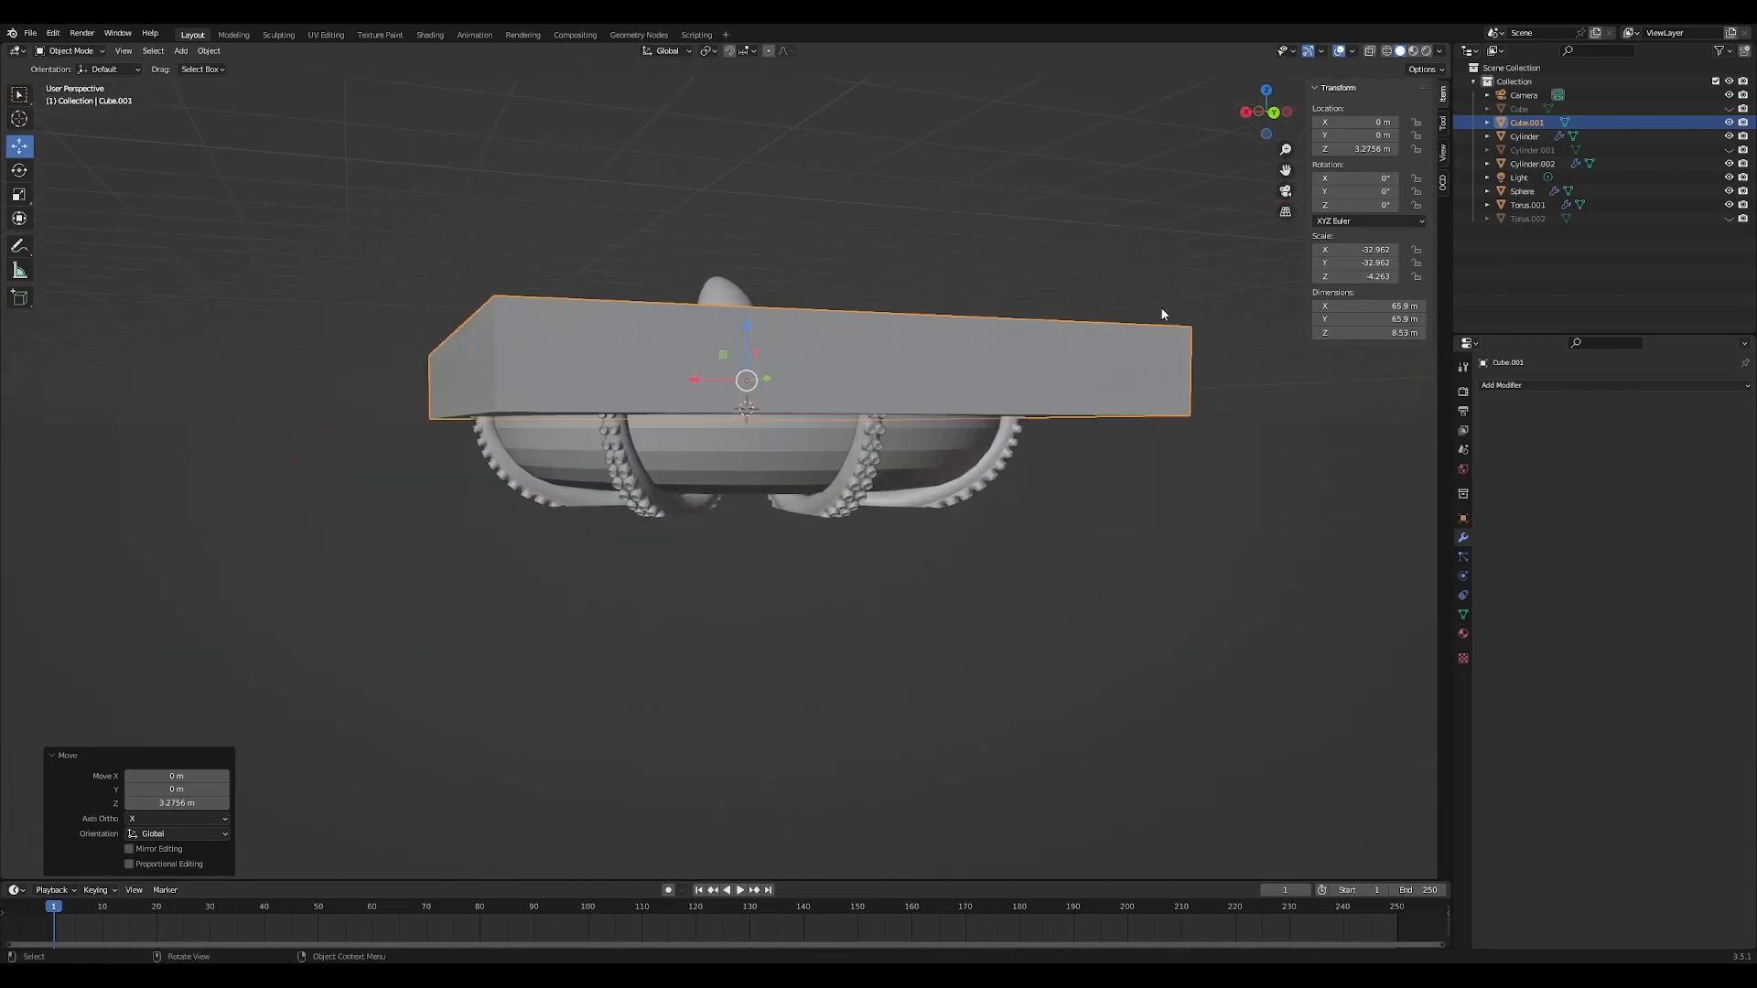
Switch the viewport to wireframe shading and raise the flat box further along Z relative to the torus rims
left_click(1386, 51)
mouse_move(1158, 307)
middle_mouse_down()
mouse_move(1110, 315)
mouse_move(1176, 315)
mouse_move(1184, 286)
mouse_move(1192, 302)
middle_mouse_up()
scroll(763, 353, "up", 4)
middle_click_drag(851, 379, 851, 343)
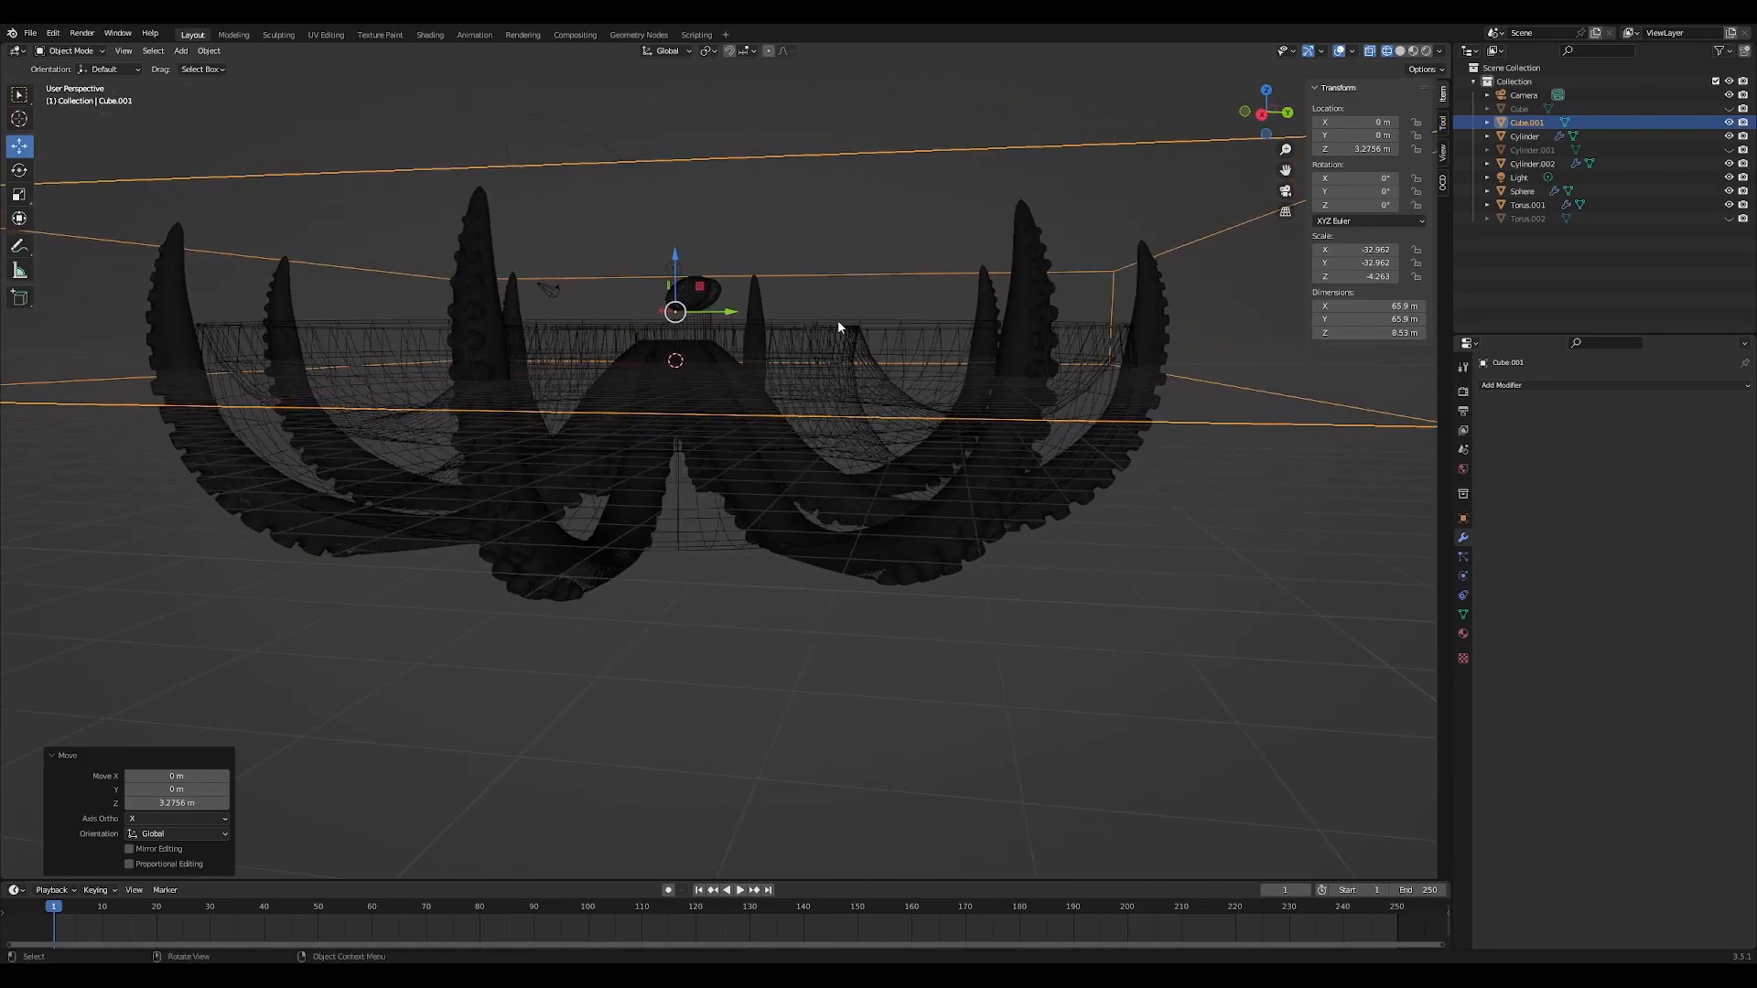
left_click_drag(686, 262, 703, 208)
middle_click_drag(703, 205, 1006, 419)
Return to solid shading, subtract the flat box from the torus with a Boolean Difference modifier, and hide the box
left_click(1029, 375)
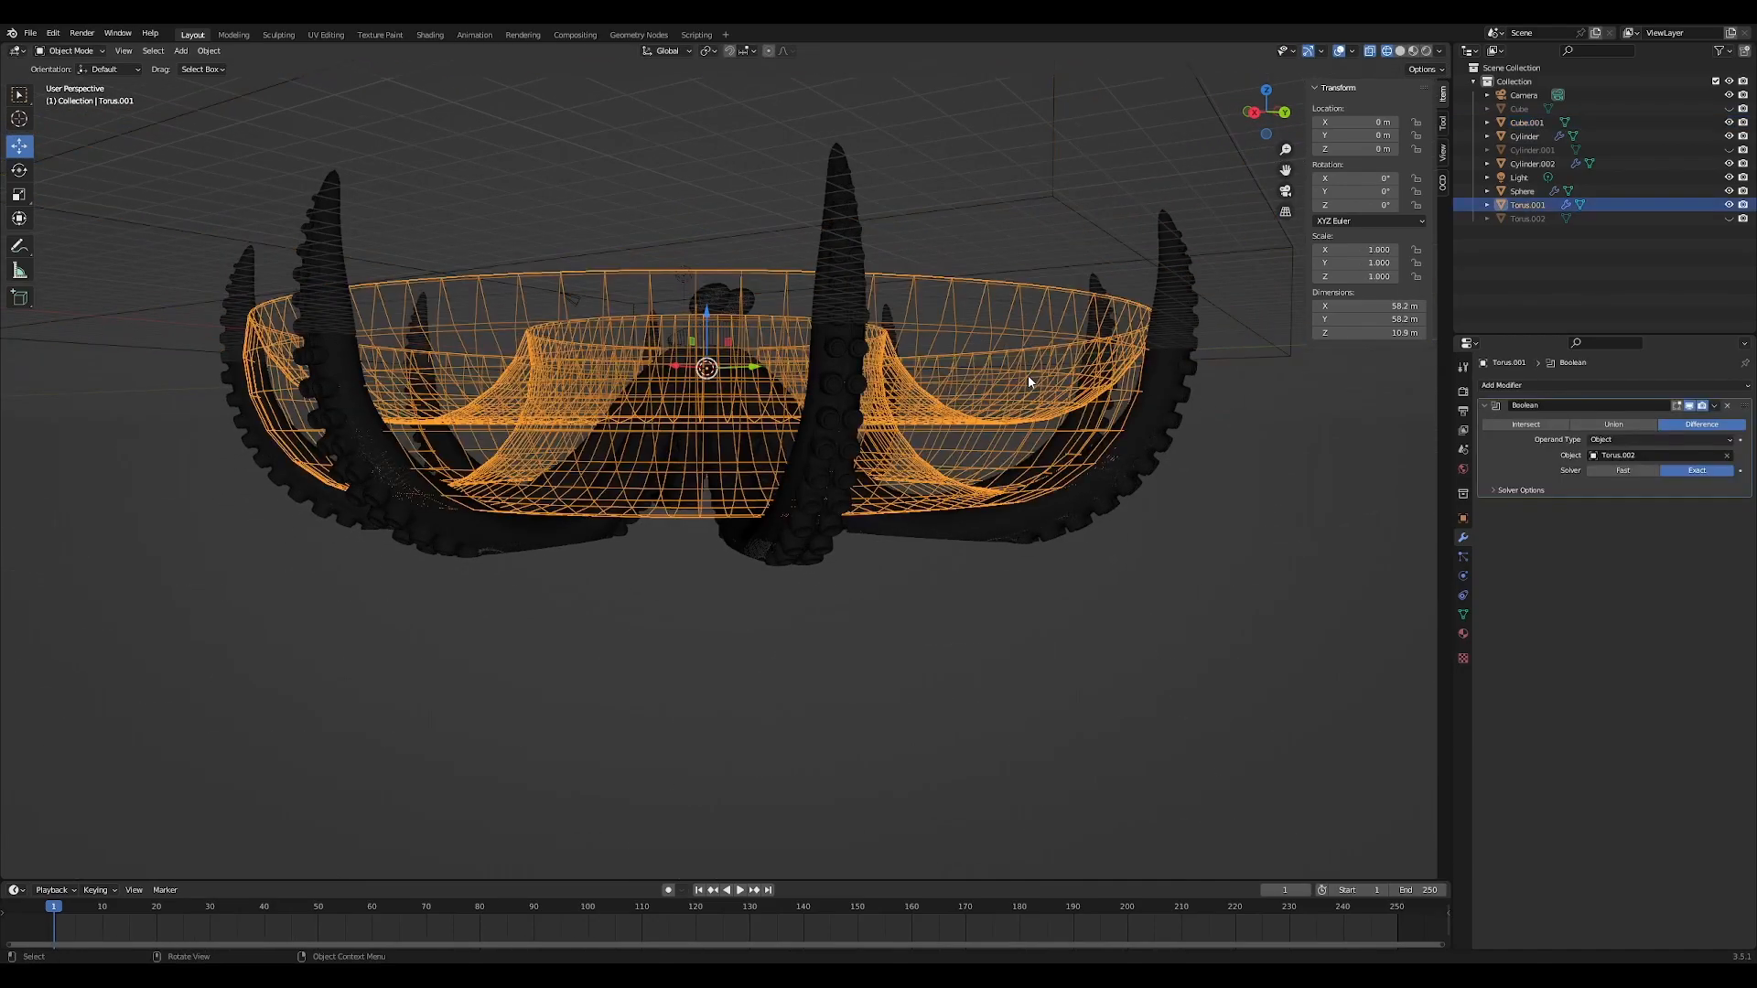
left_click(1400, 50)
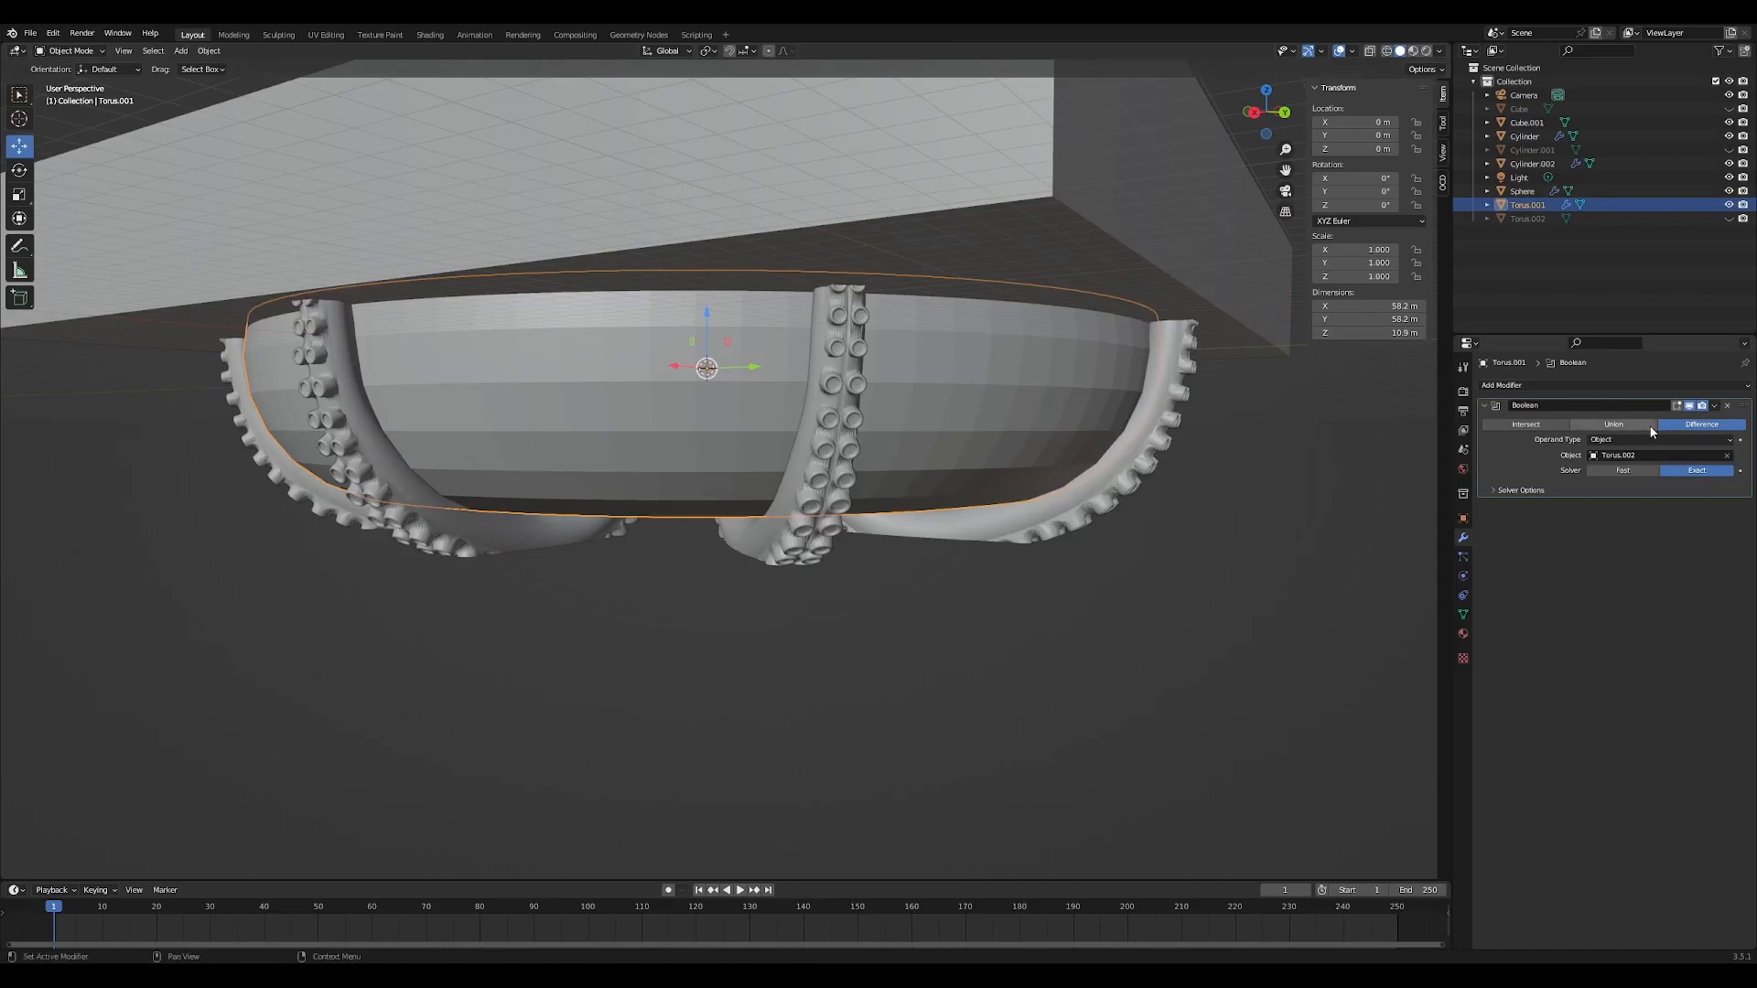
left_click(1590, 384)
left_click(1537, 449)
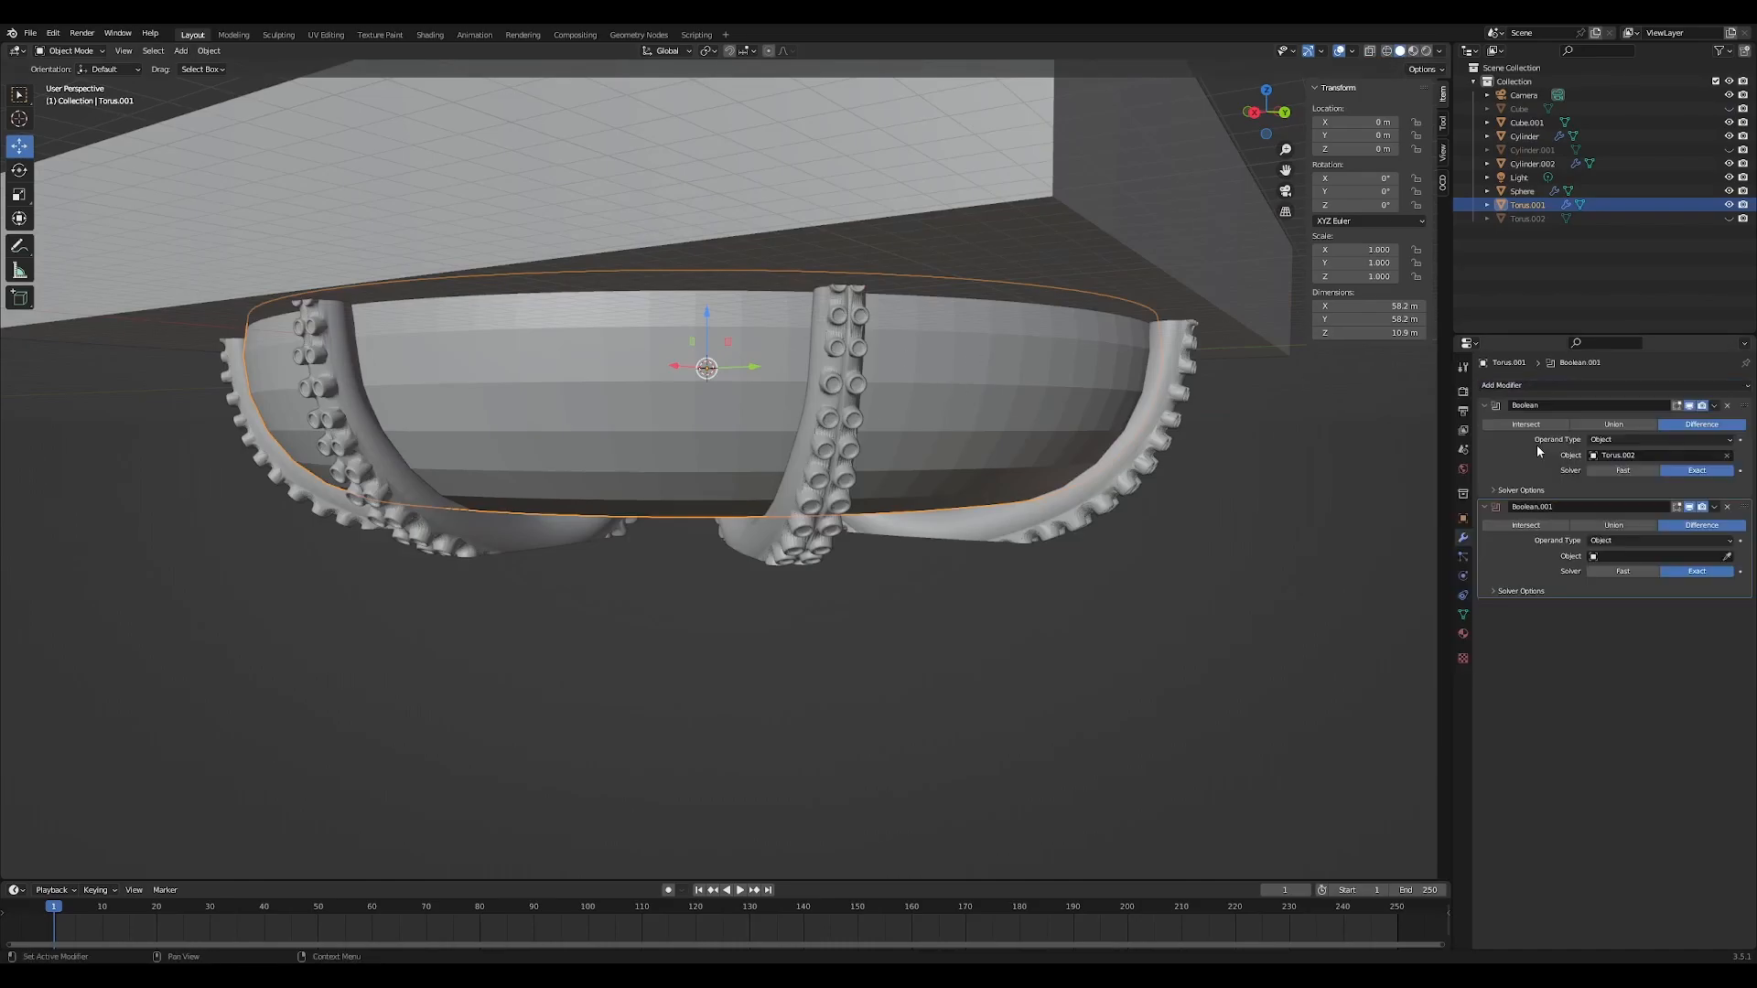
left_click(1726, 556)
left_click(1032, 178)
middle_click_drag(1195, 364, 1116, 411)
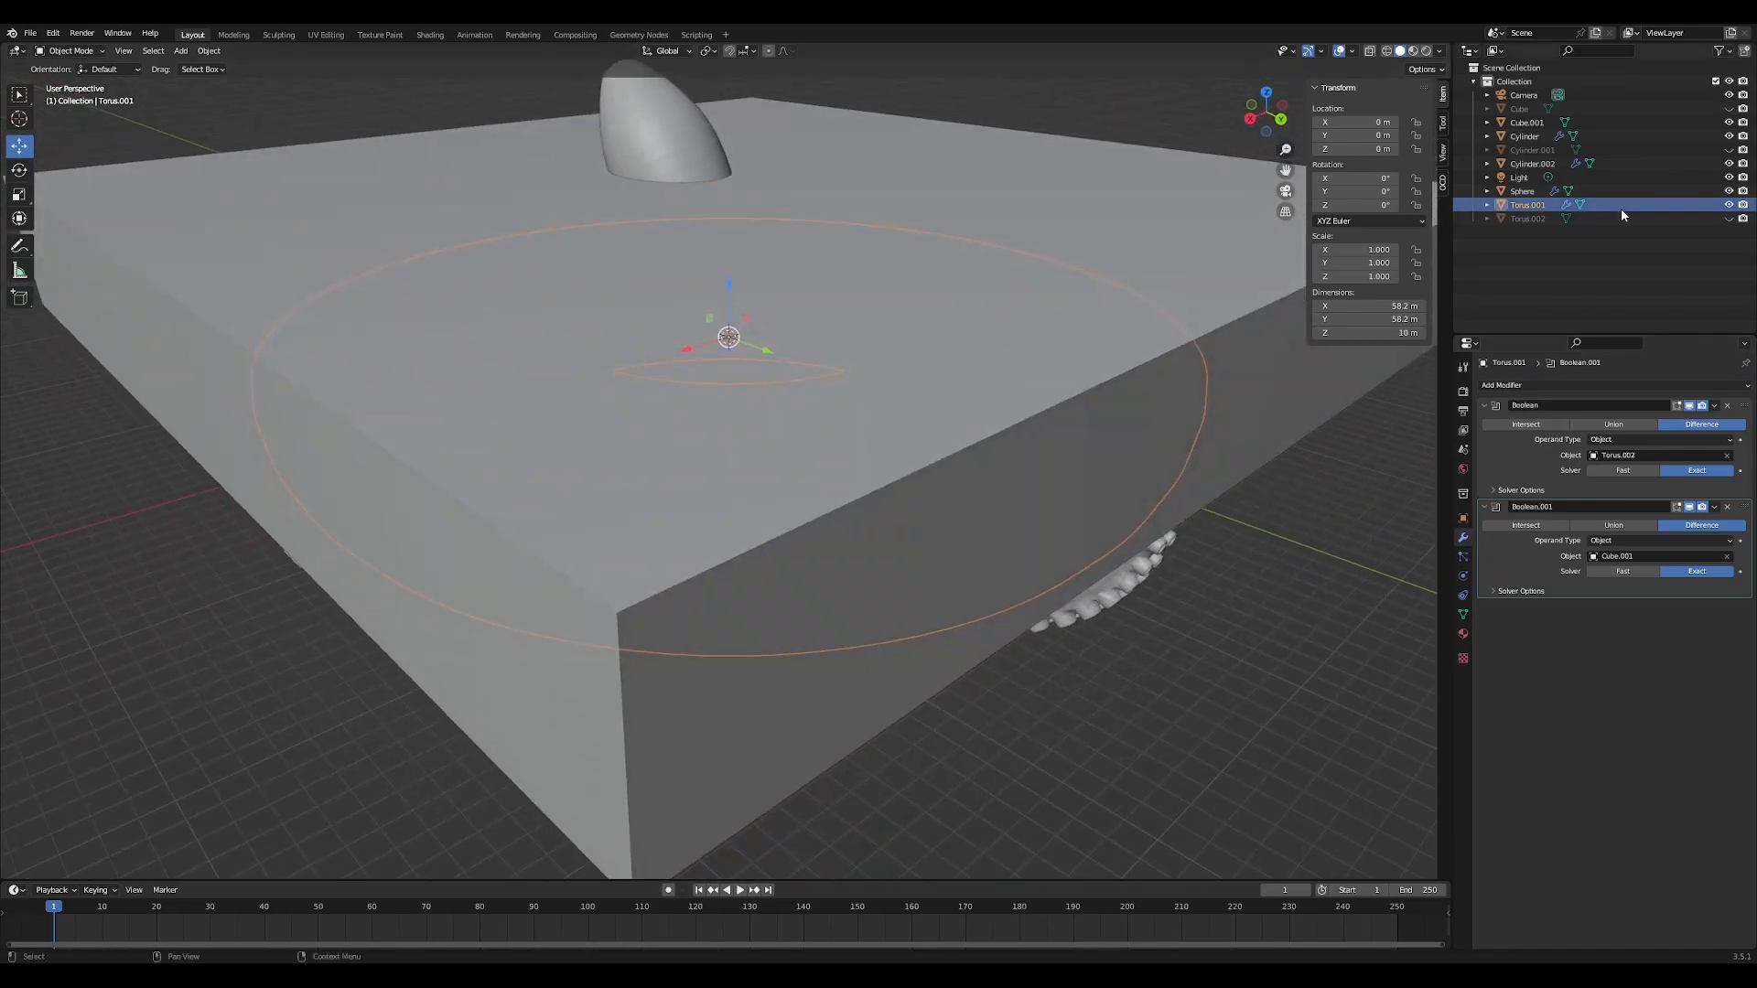
left_click(1728, 122)
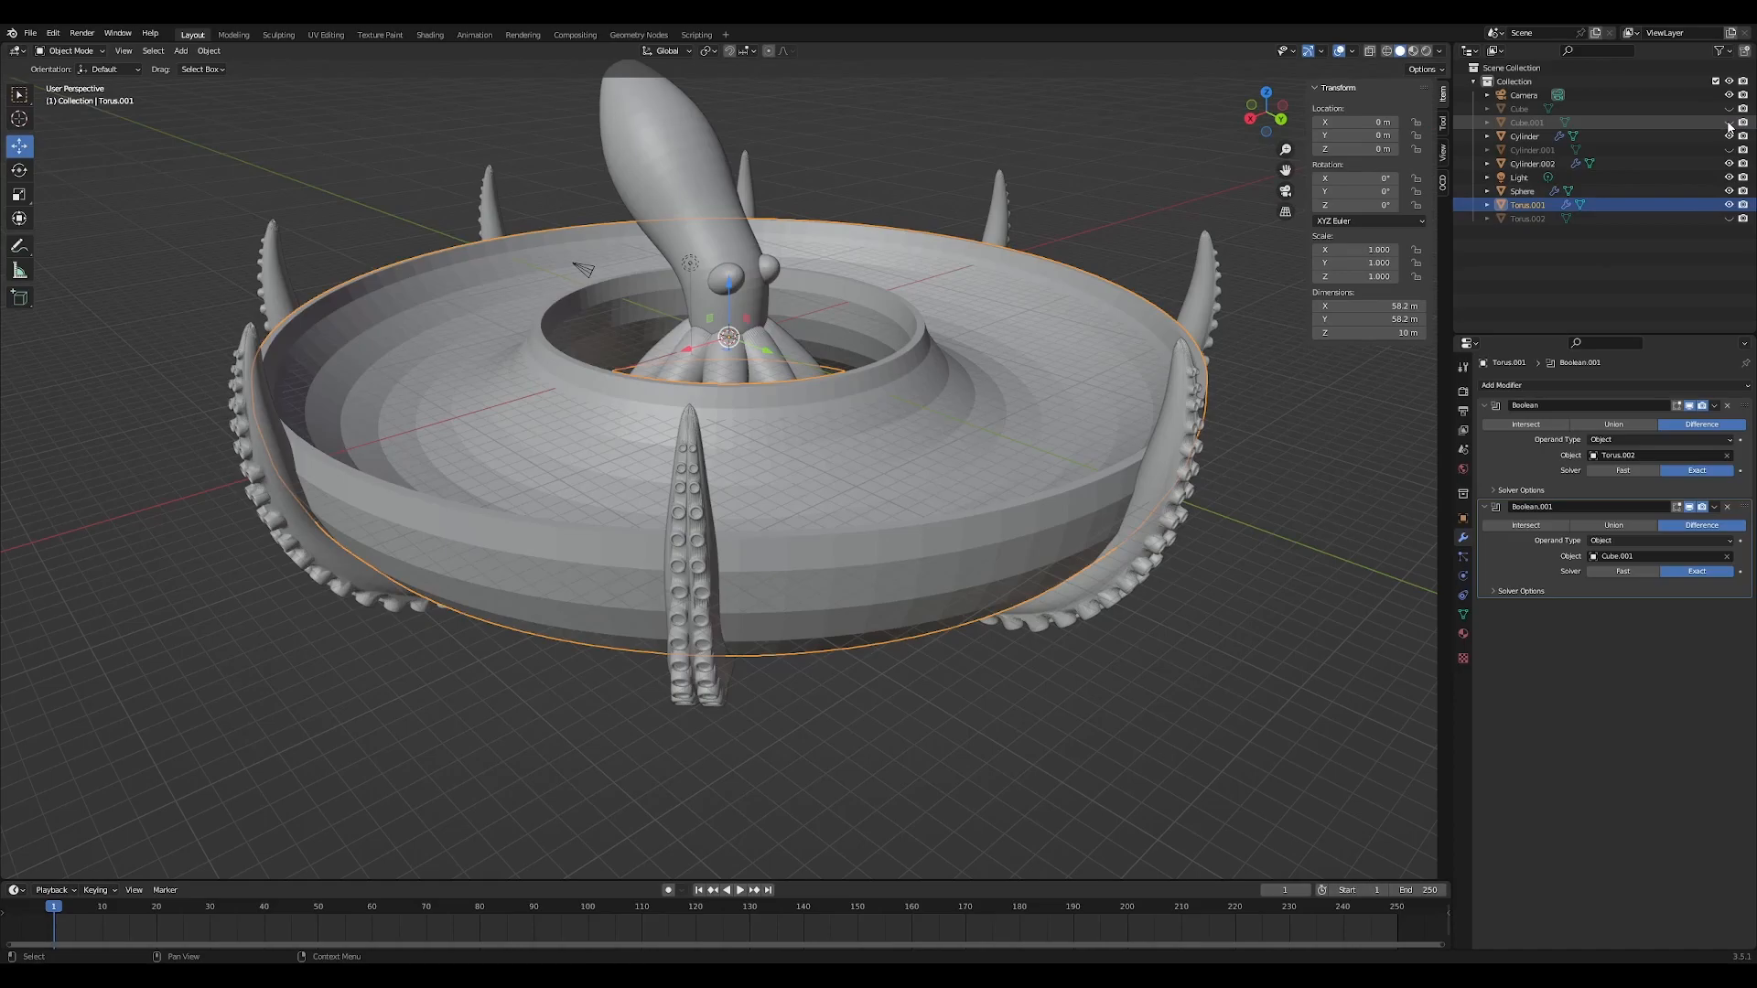
Unhide the flat box, duplicate it, and lower the copy about 14.36 m along Z beneath the torus
left_click(1728, 123)
left_click(956, 419)
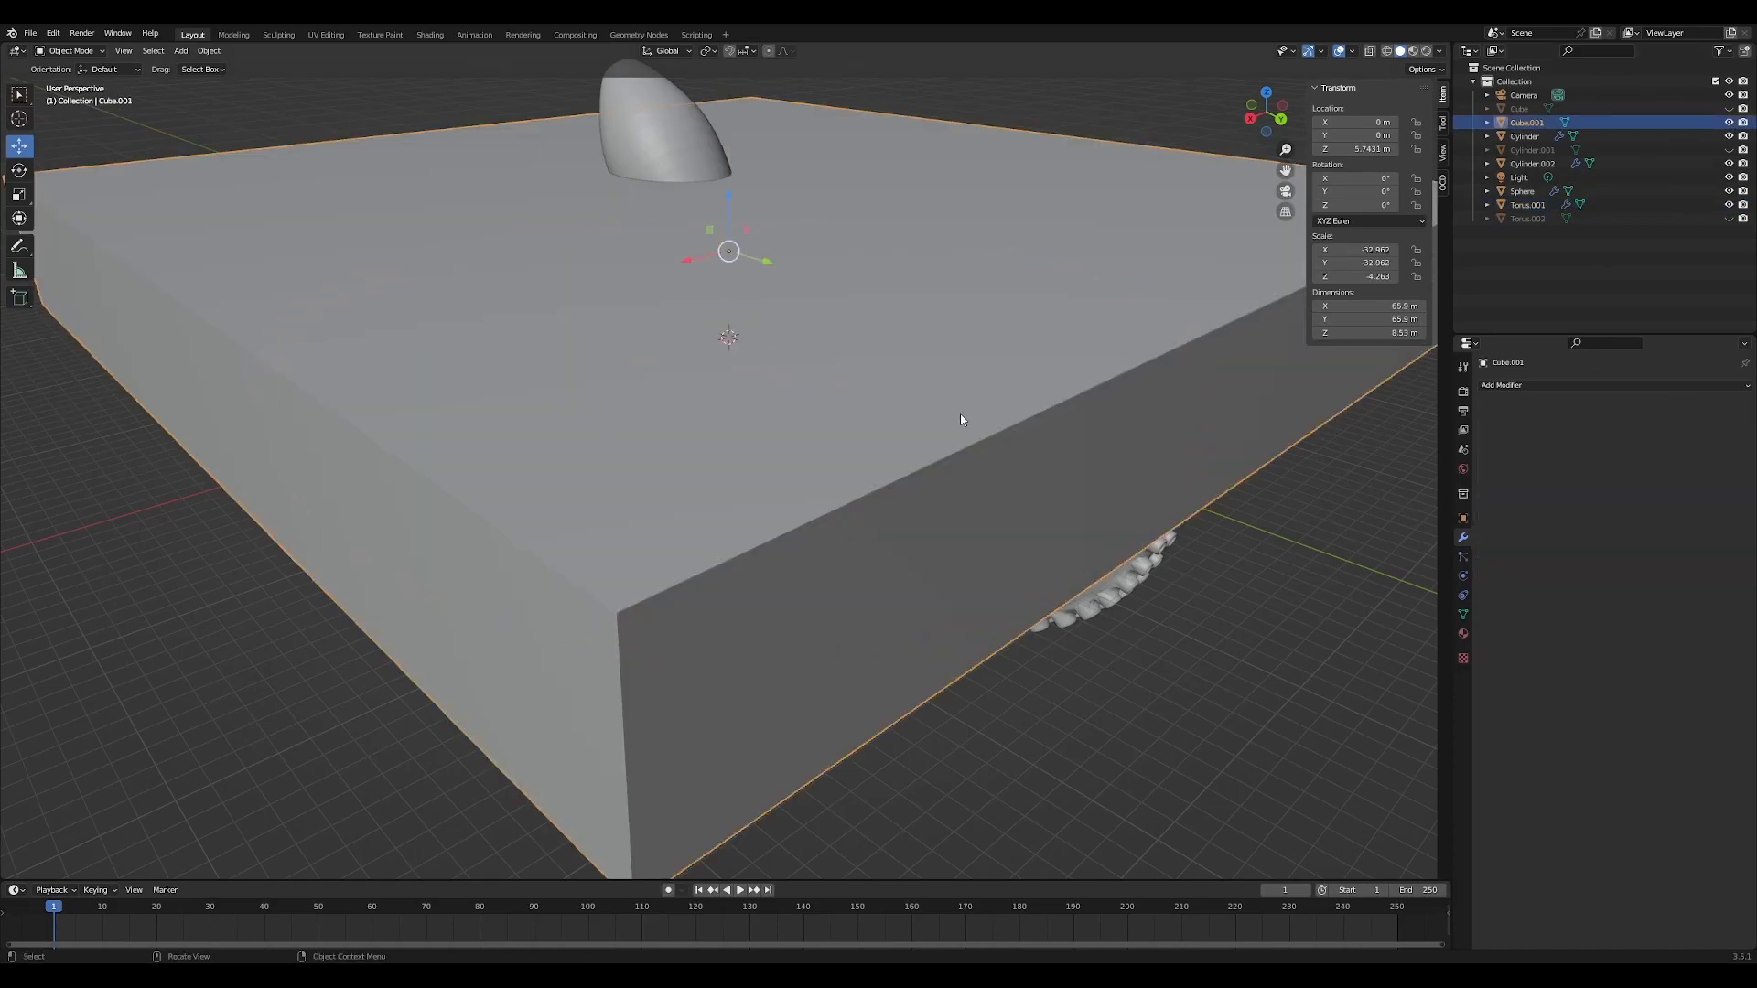
key("shift+d")
key("Escape")
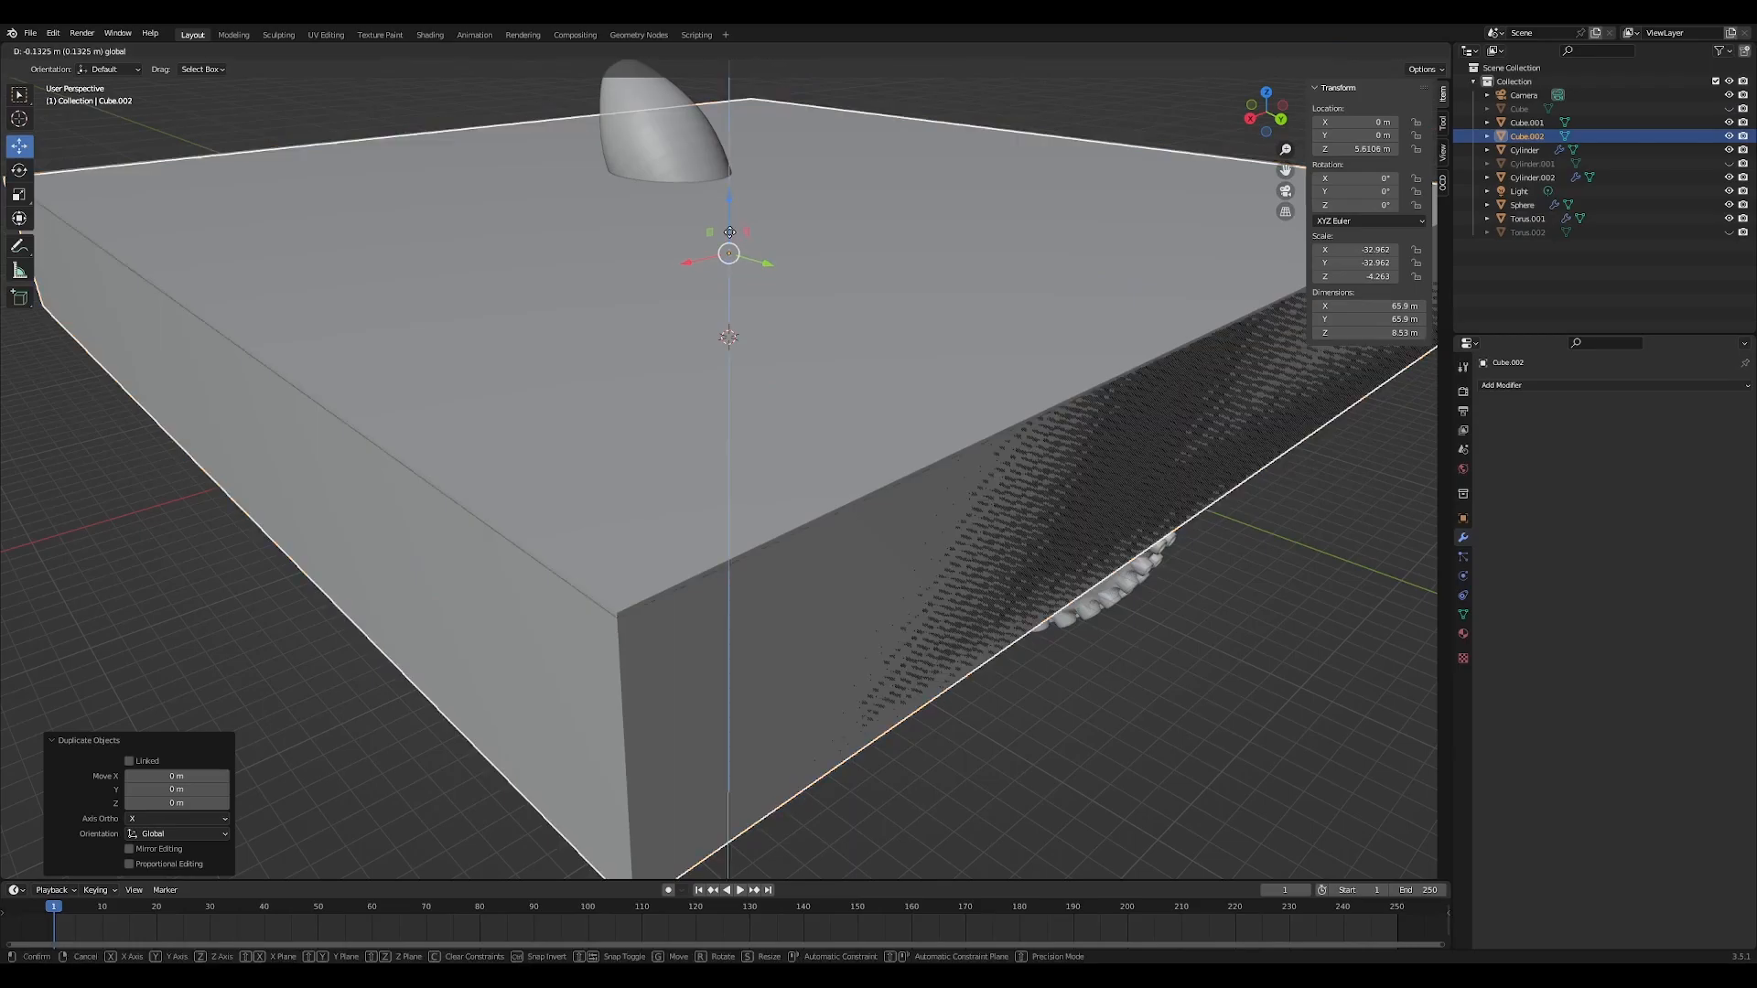
key("g")
key("z")
left_click(743, 430)
In front view with wireframe shading, lower the duplicated box about 3 m more, so its top only overlaps the torus underside
key("KP_1")
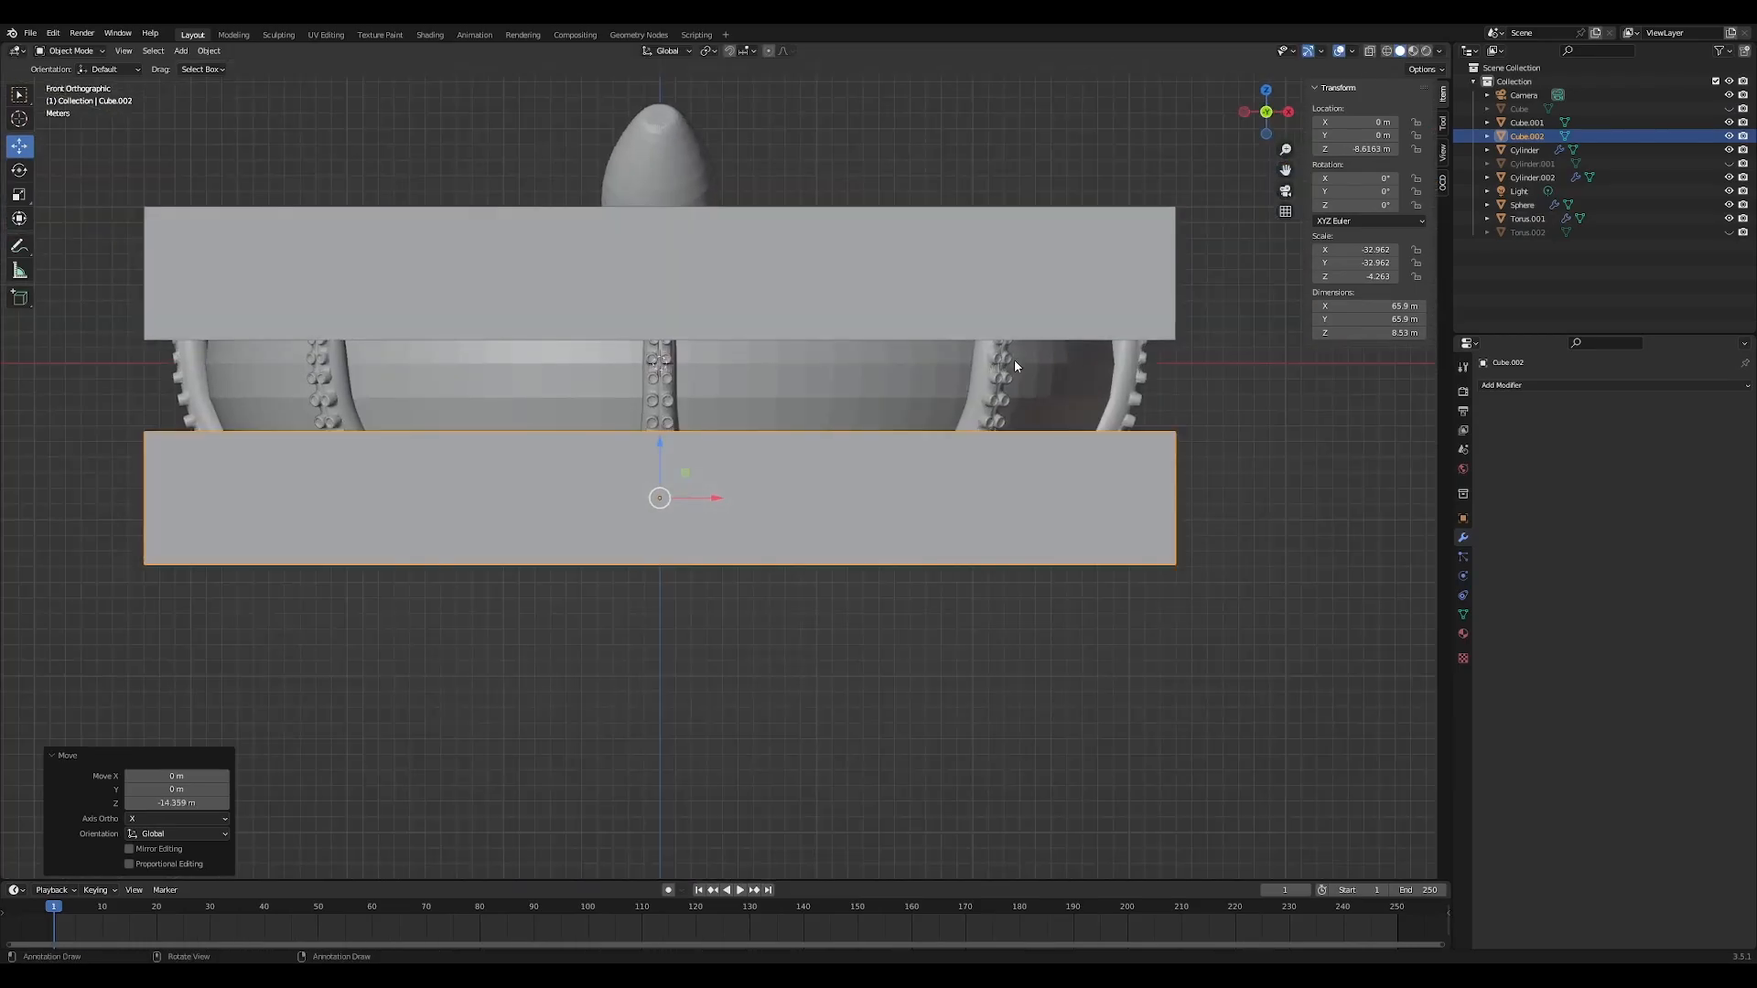
key("shift+z")
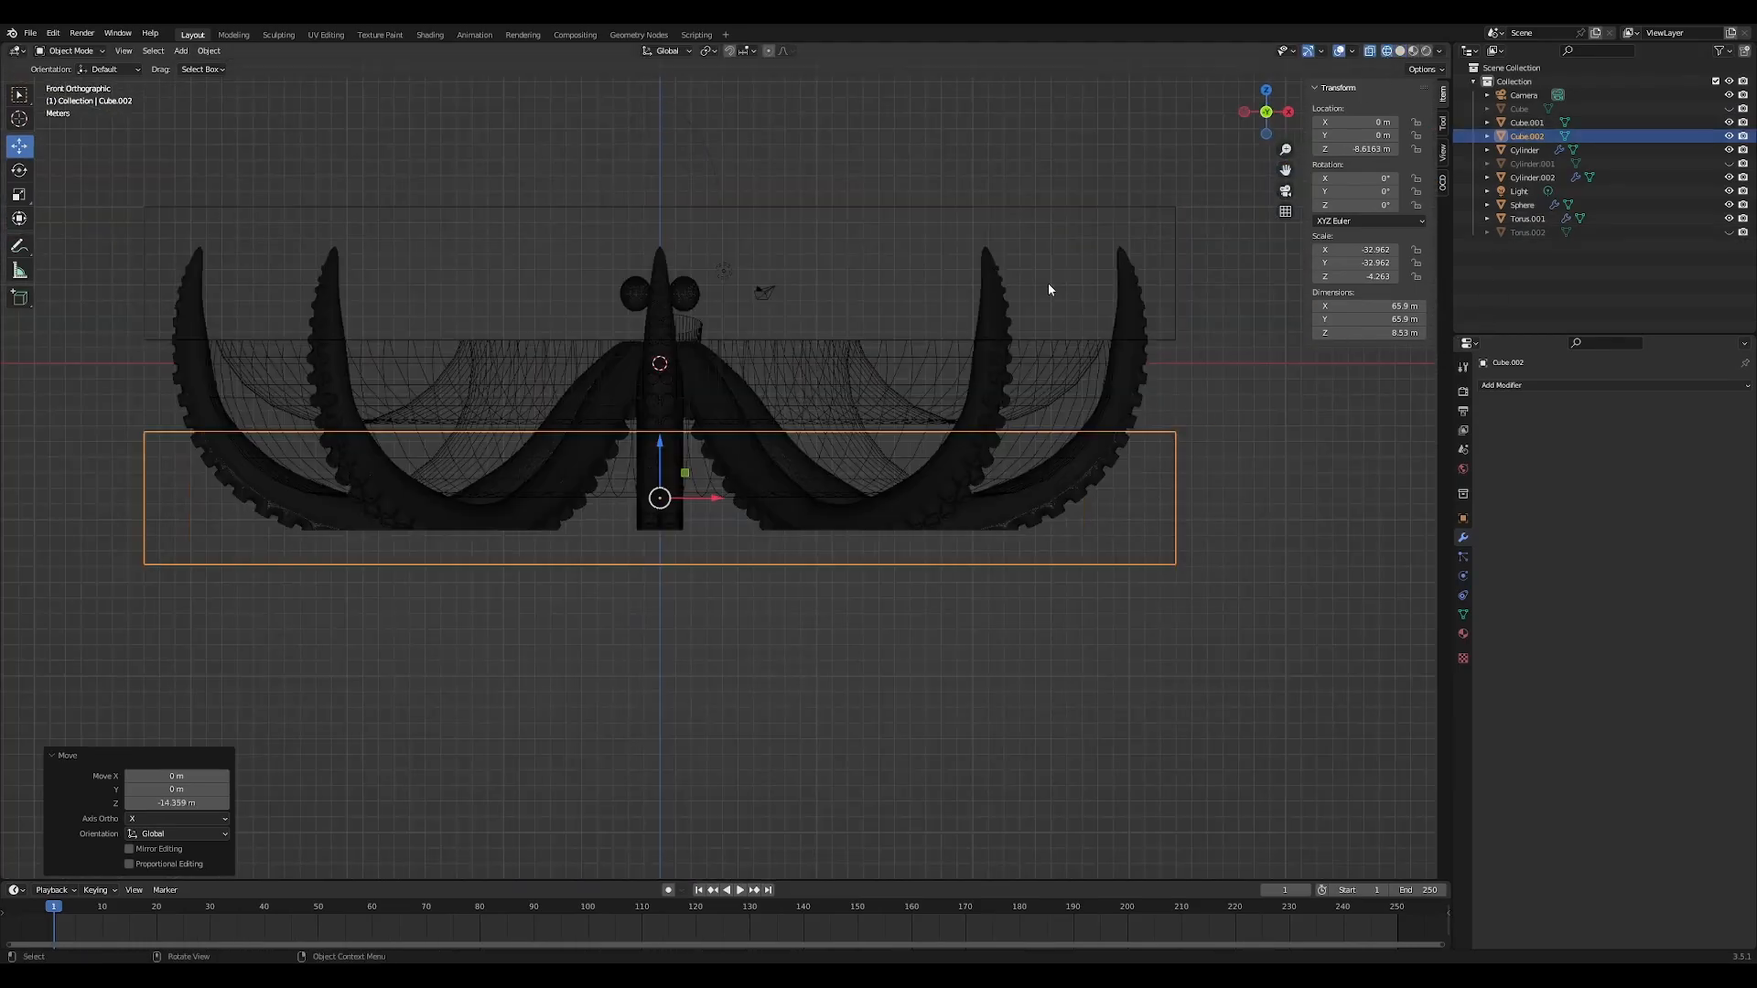
scroll(694, 478, "up", 1)
left_click_drag(650, 455, 661, 513)
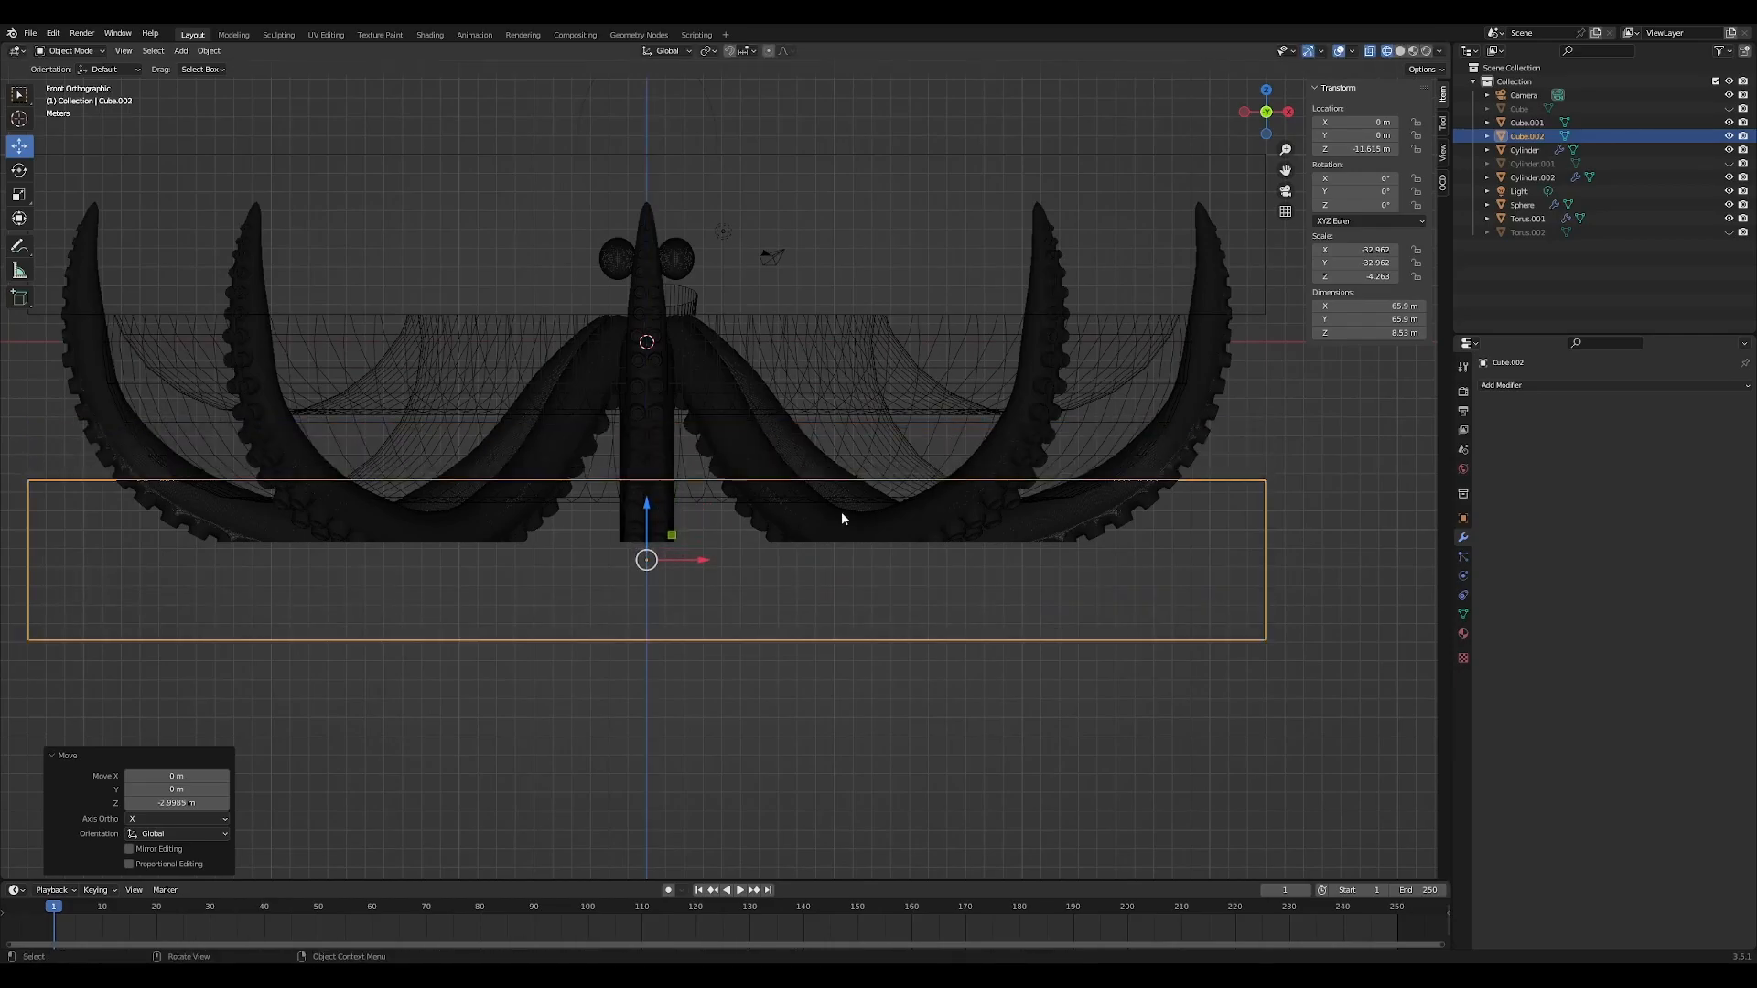
Subtract the lower box from the torus with another Boolean Difference modifier, using solid shading, and hide both boxes
left_click(1134, 415)
left_click(1577, 385)
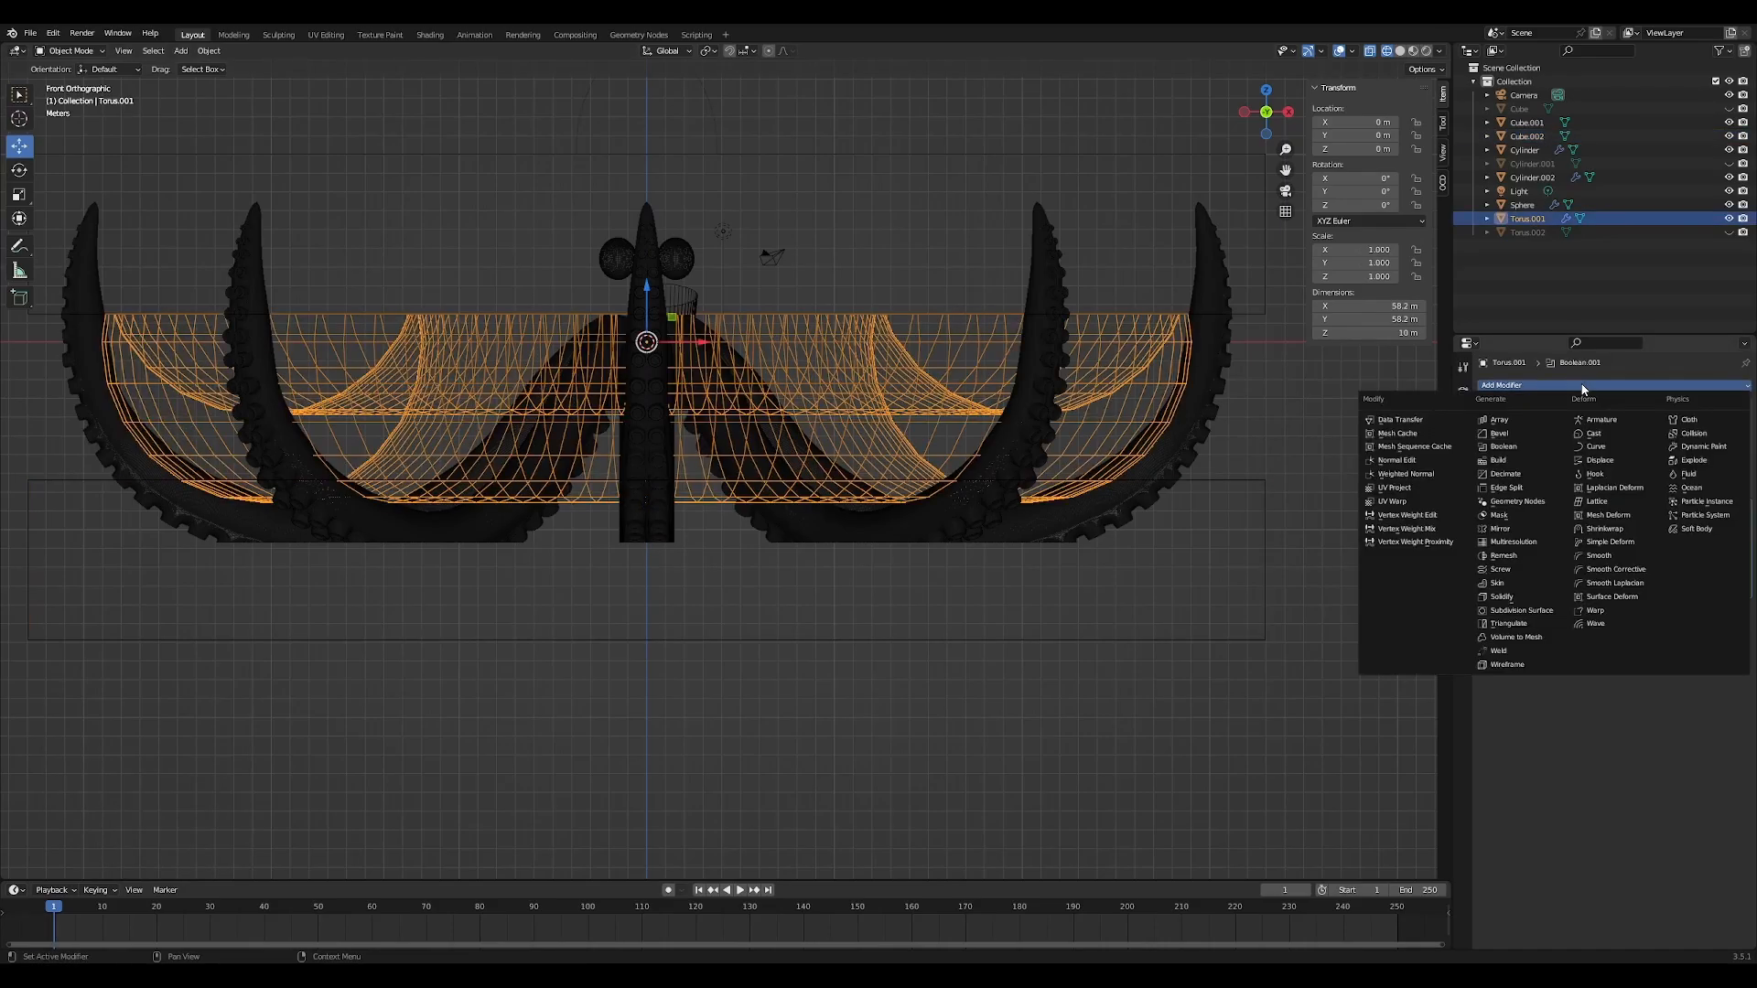
left_click(1524, 448)
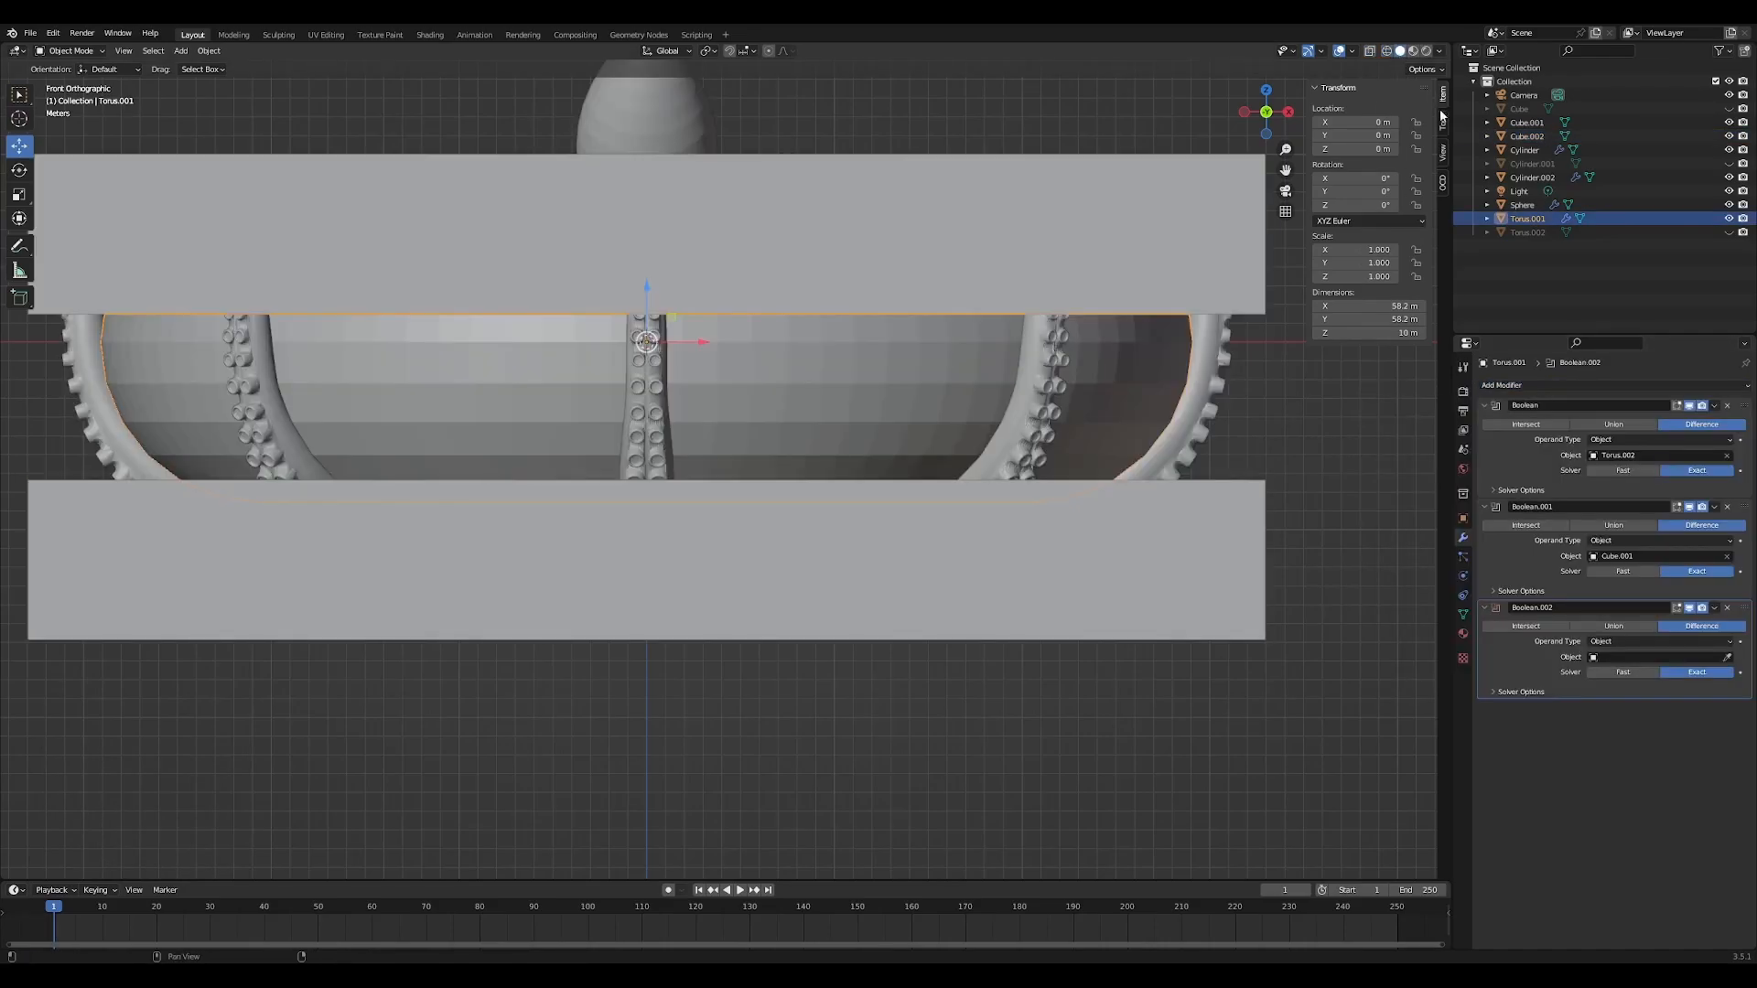
left_click(1400, 50)
left_click(1720, 655)
left_click(1082, 552)
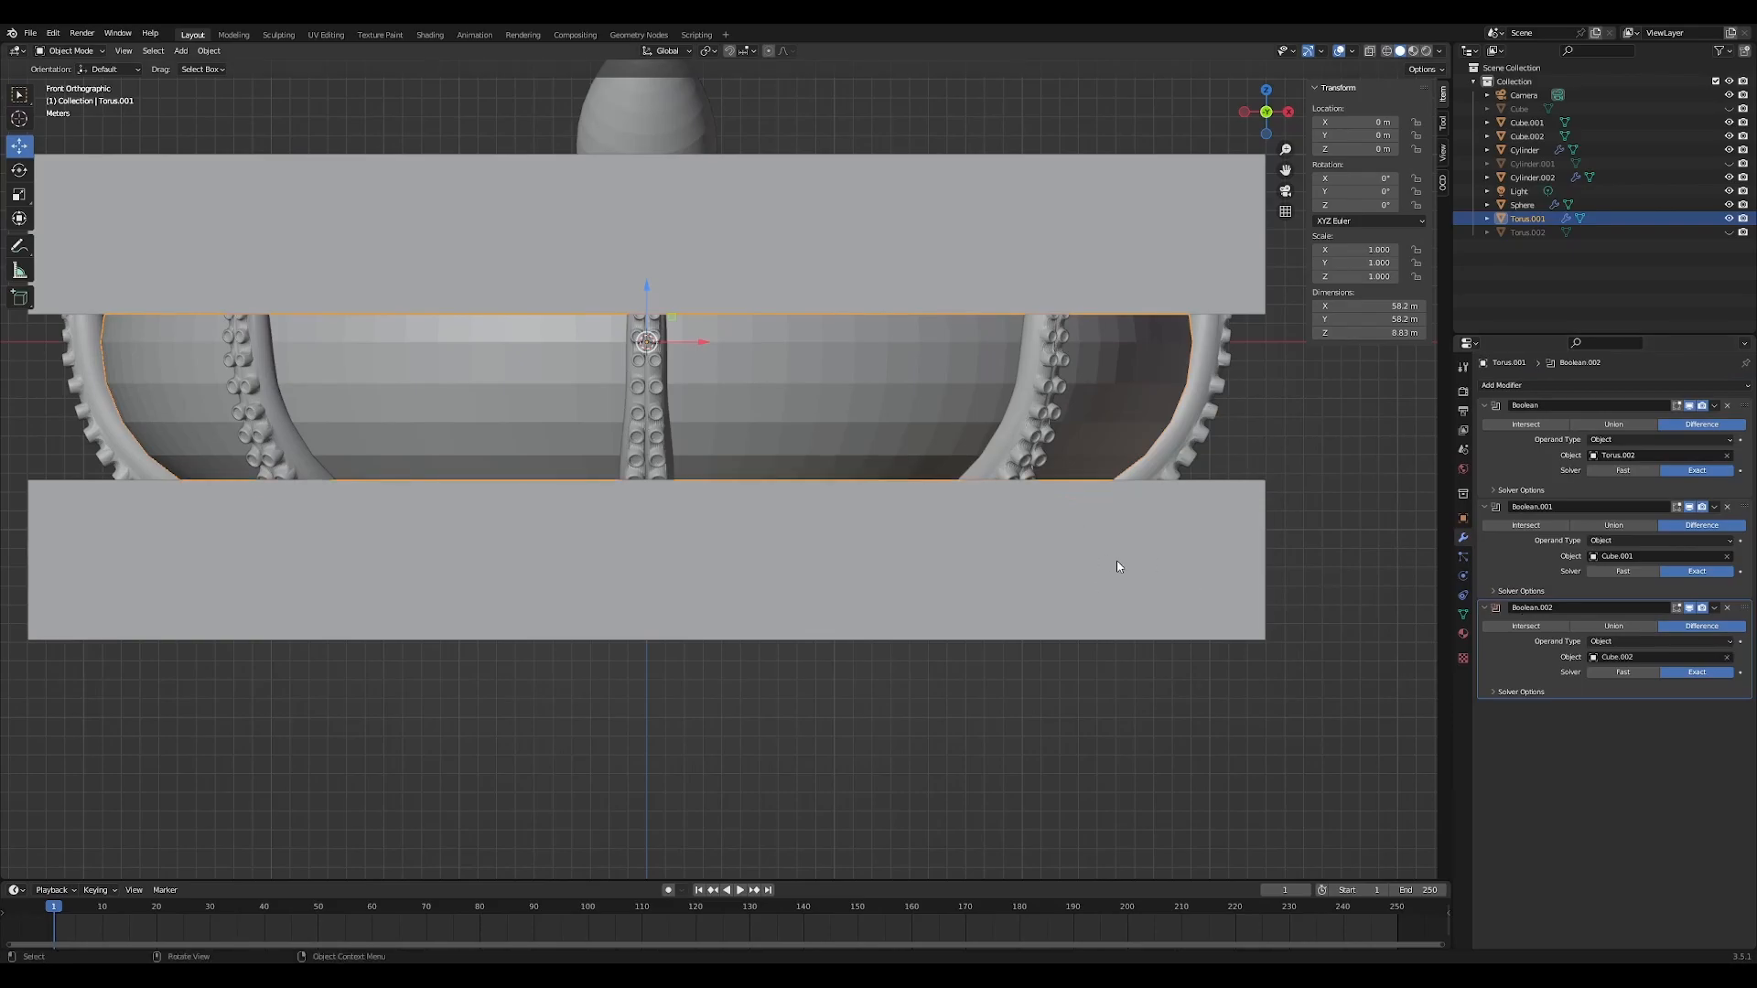
left_click(1728, 136)
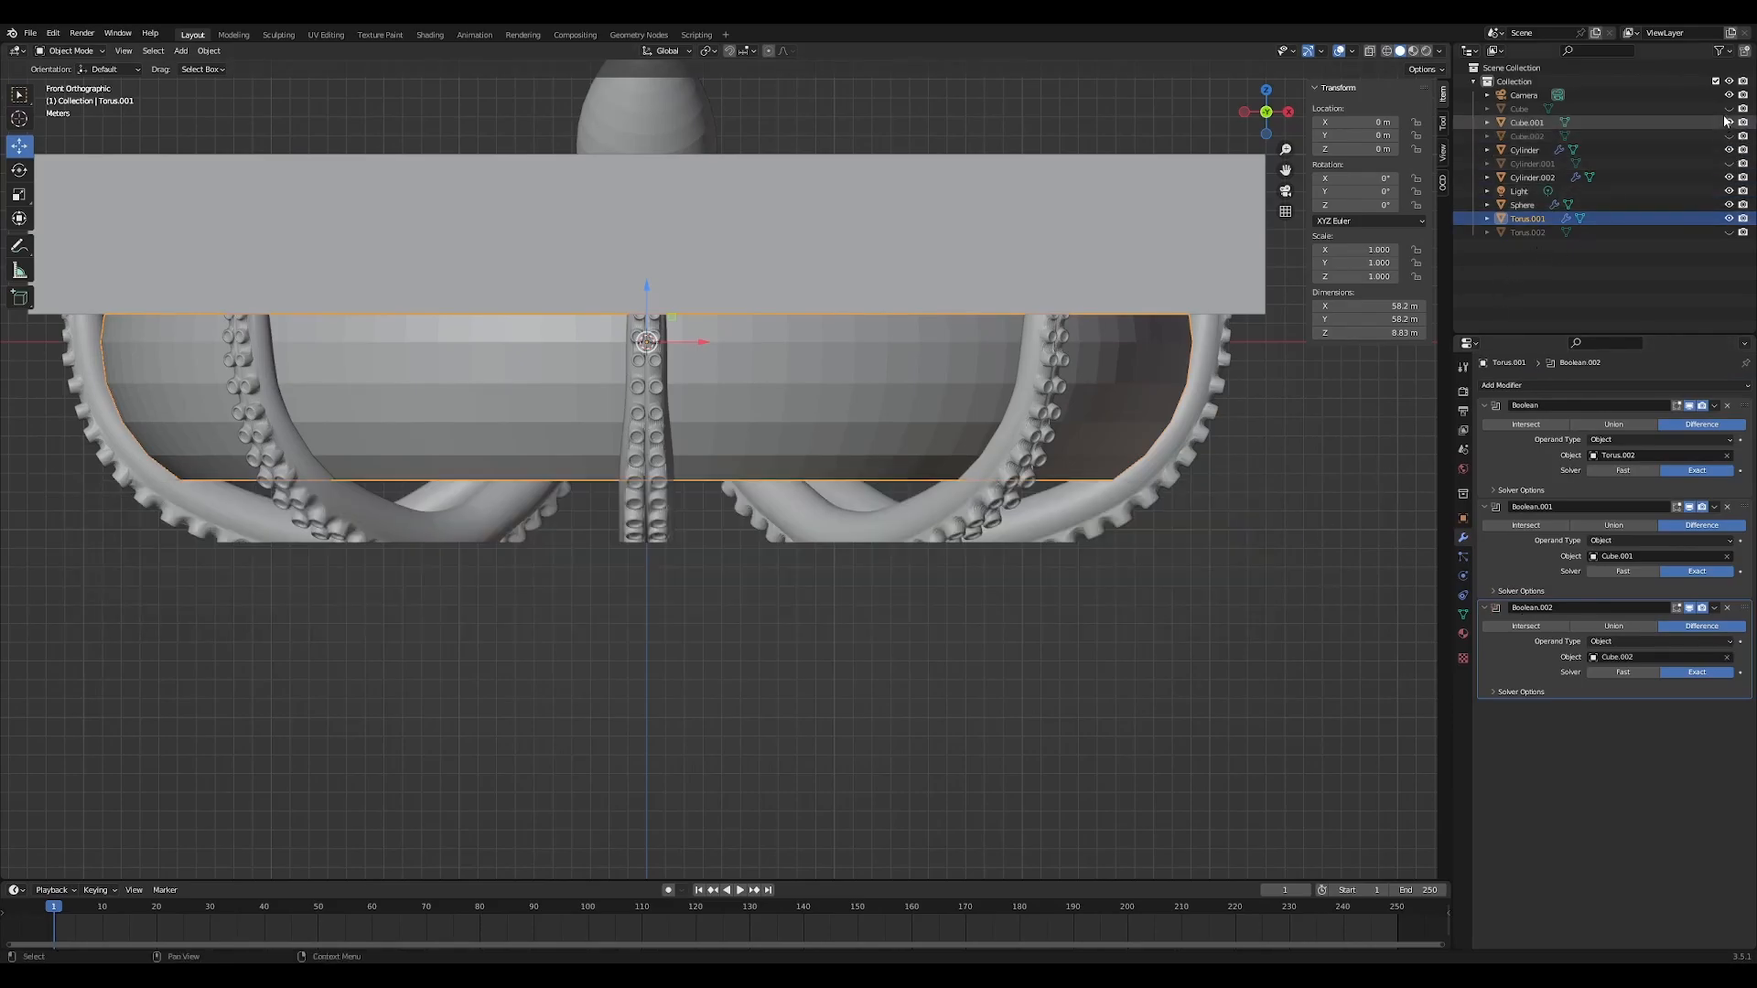
left_click(1728, 121)
middle_click_drag(1293, 377, 939, 529)
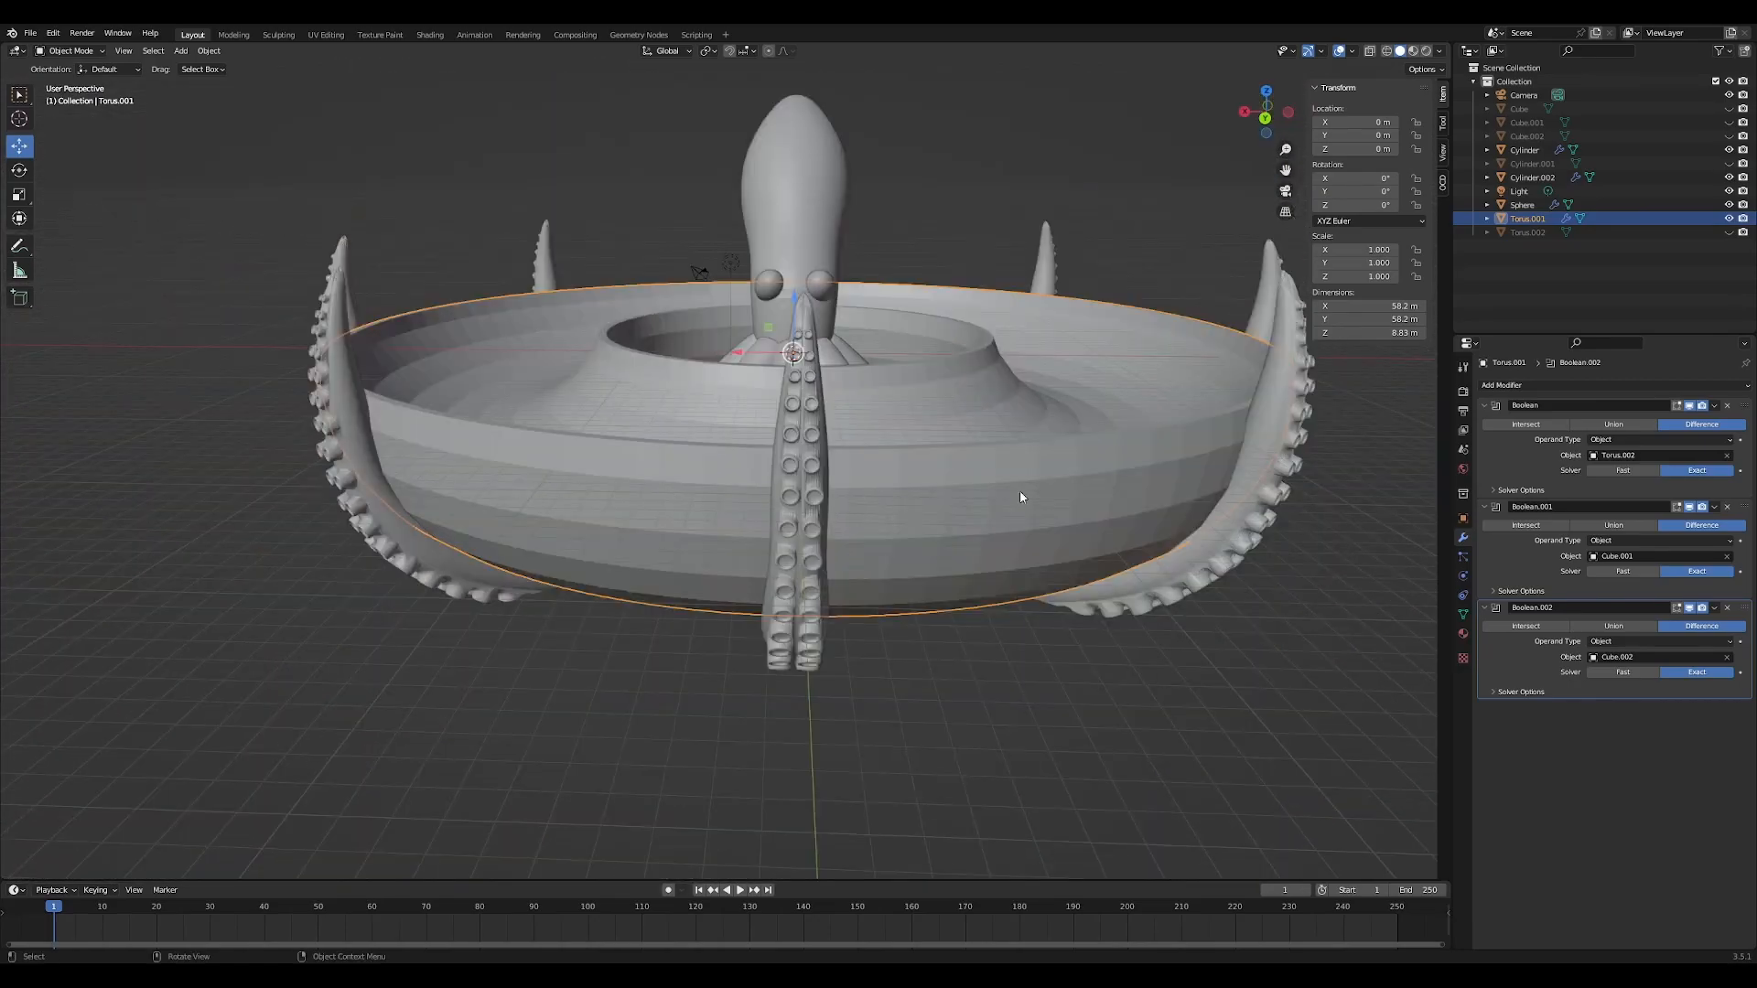
Subtract the octopus arms from the bowl with a Boolean Difference modifier using the Fast solver, and hide the arms to inspect the grooves
left_click(1528, 387)
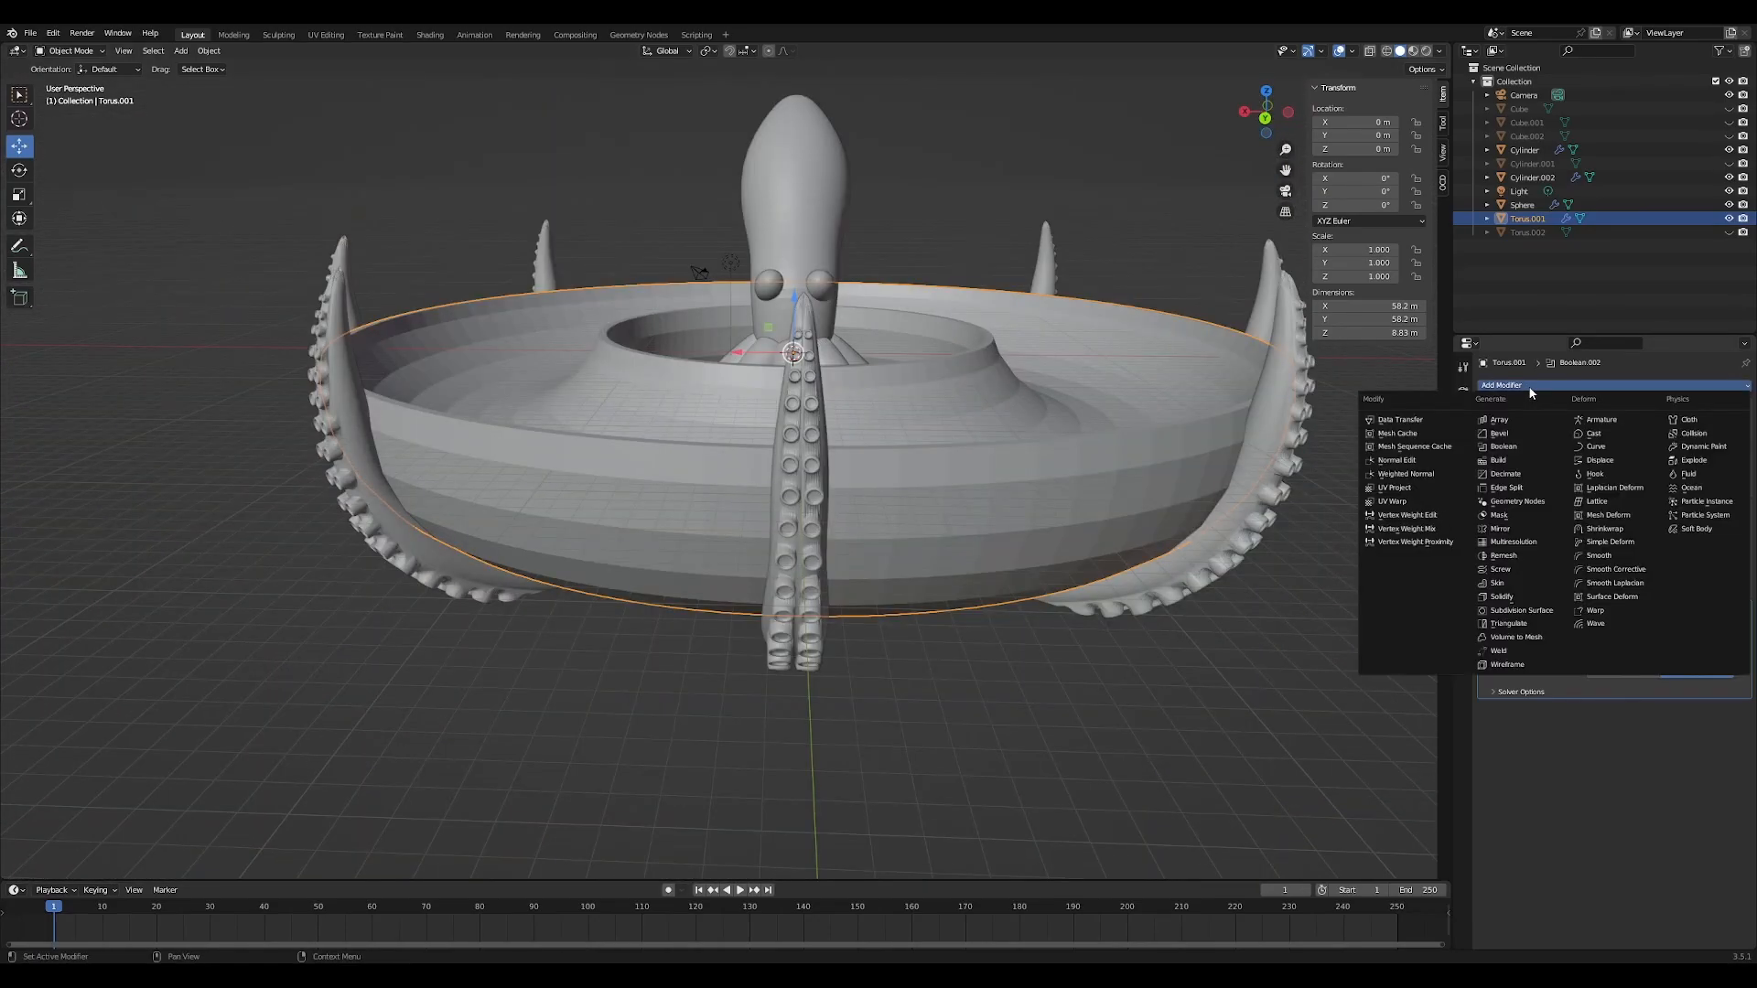
left_click(1518, 448)
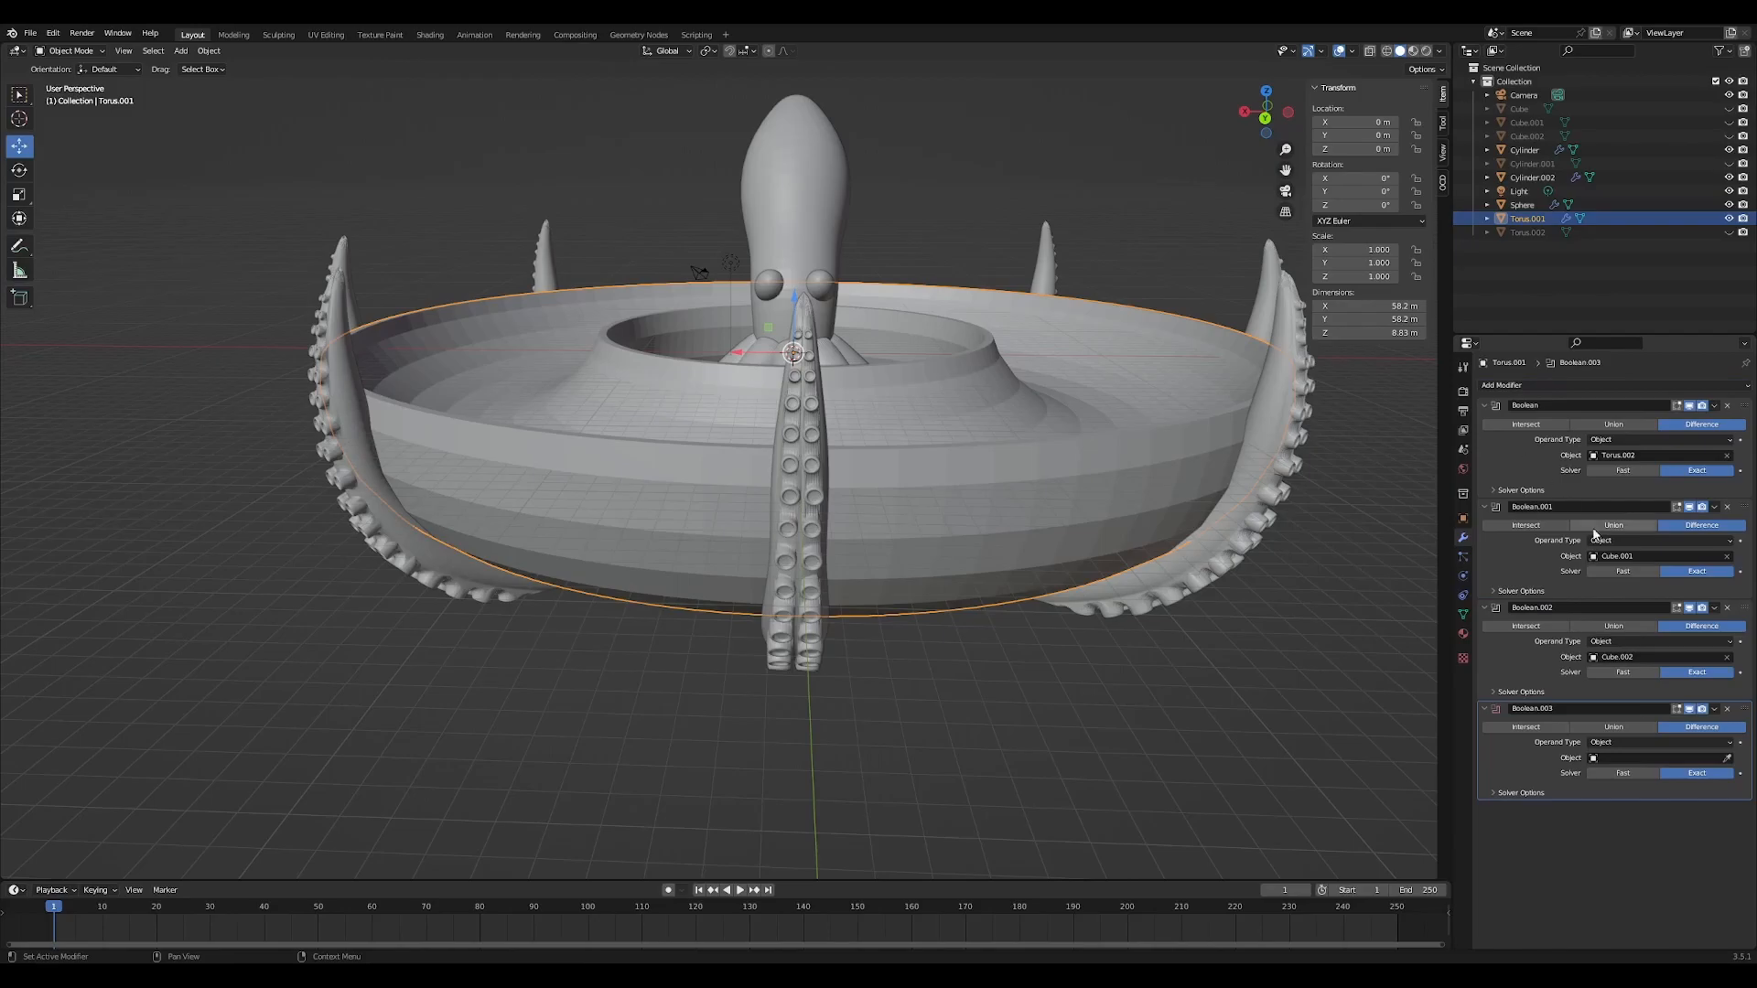
left_click(1725, 760)
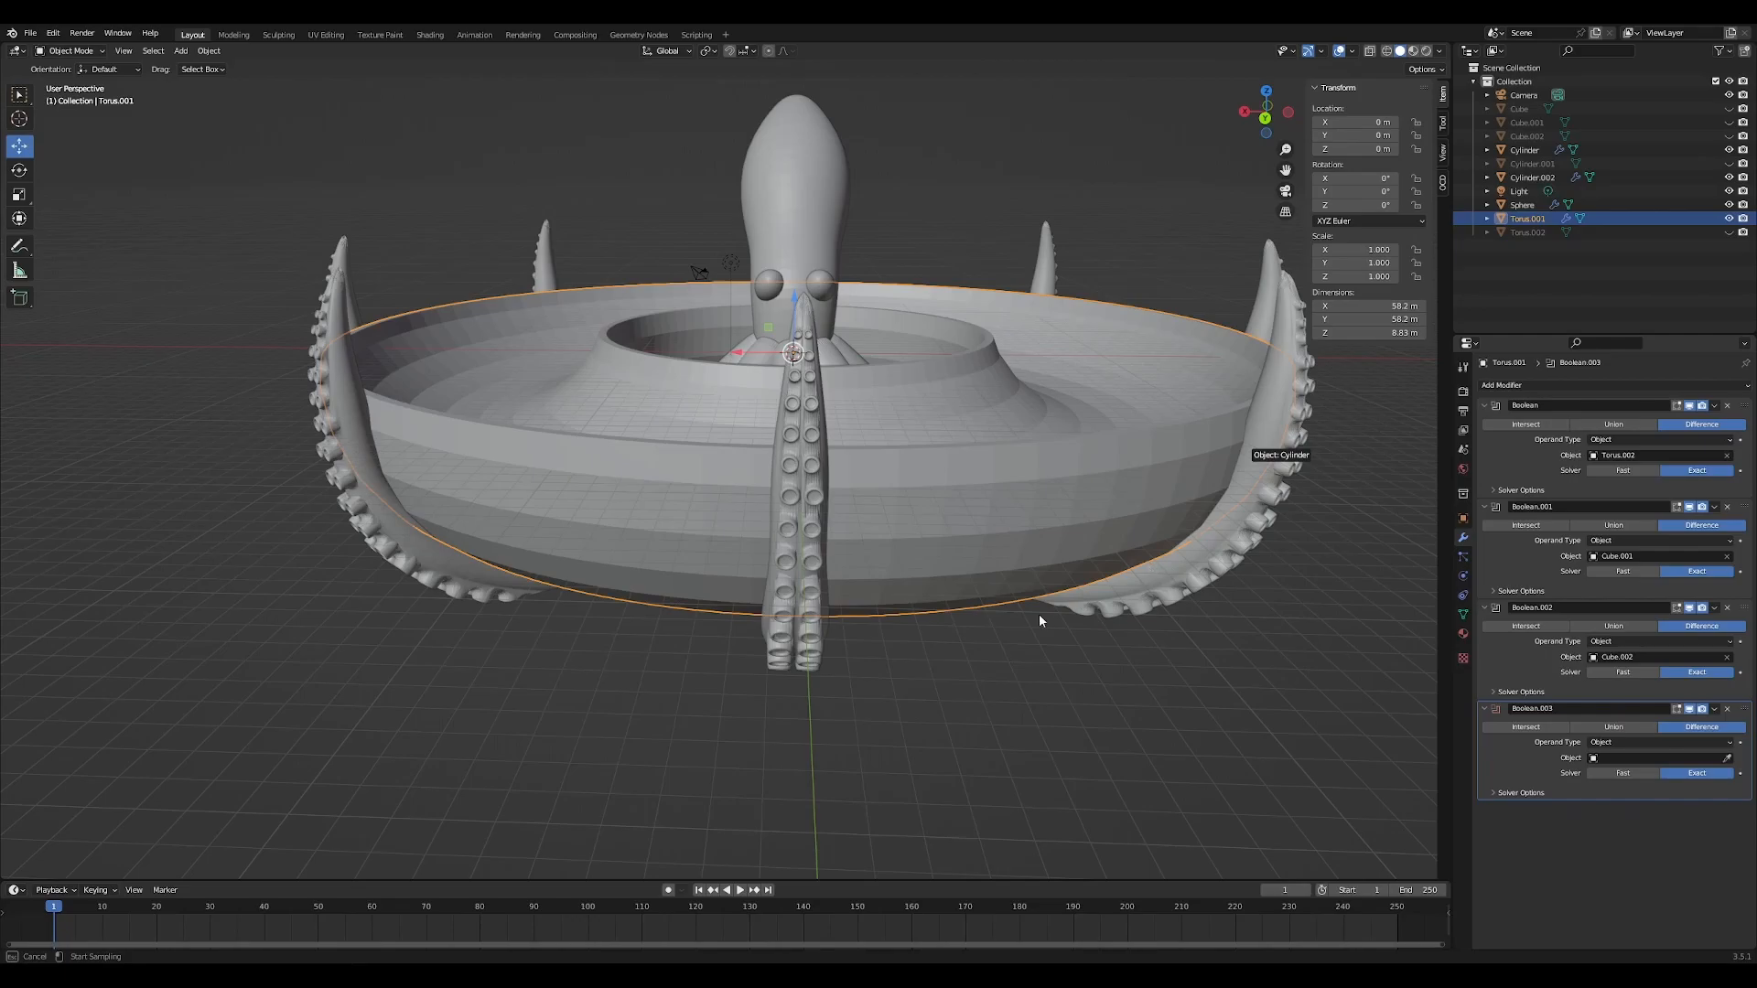
left_click(1061, 630)
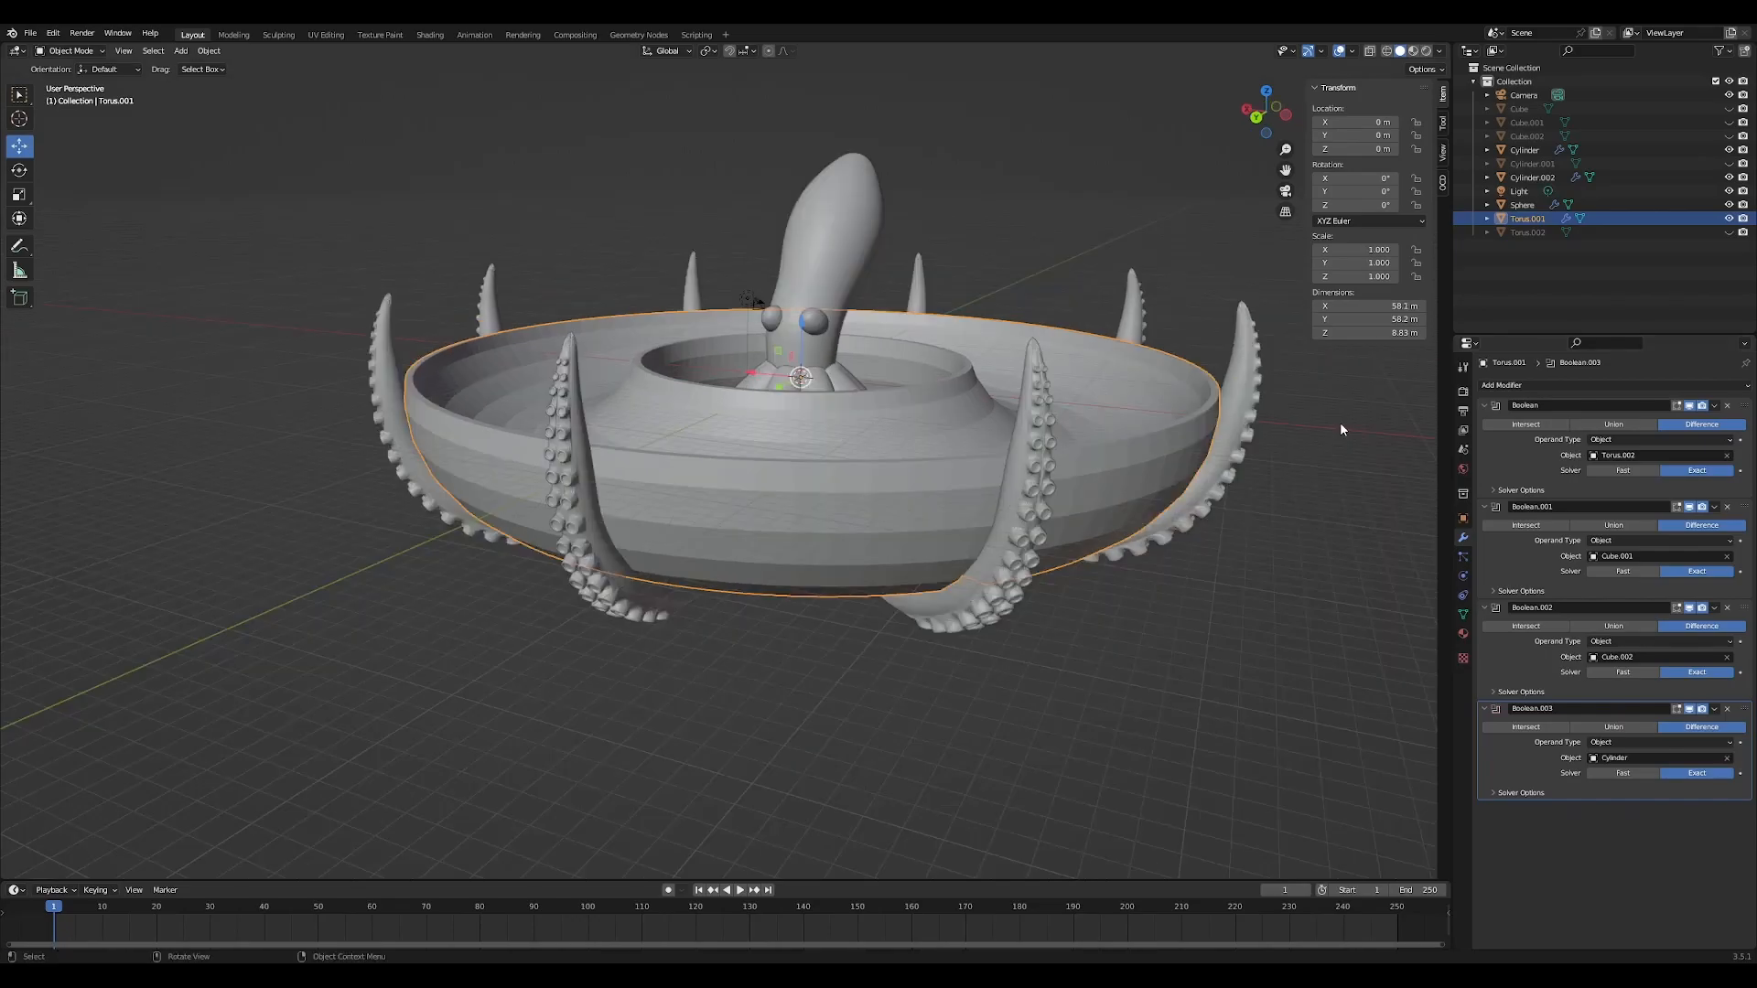
left_click(1729, 150)
middle_click_drag(1102, 549, 1166, 560)
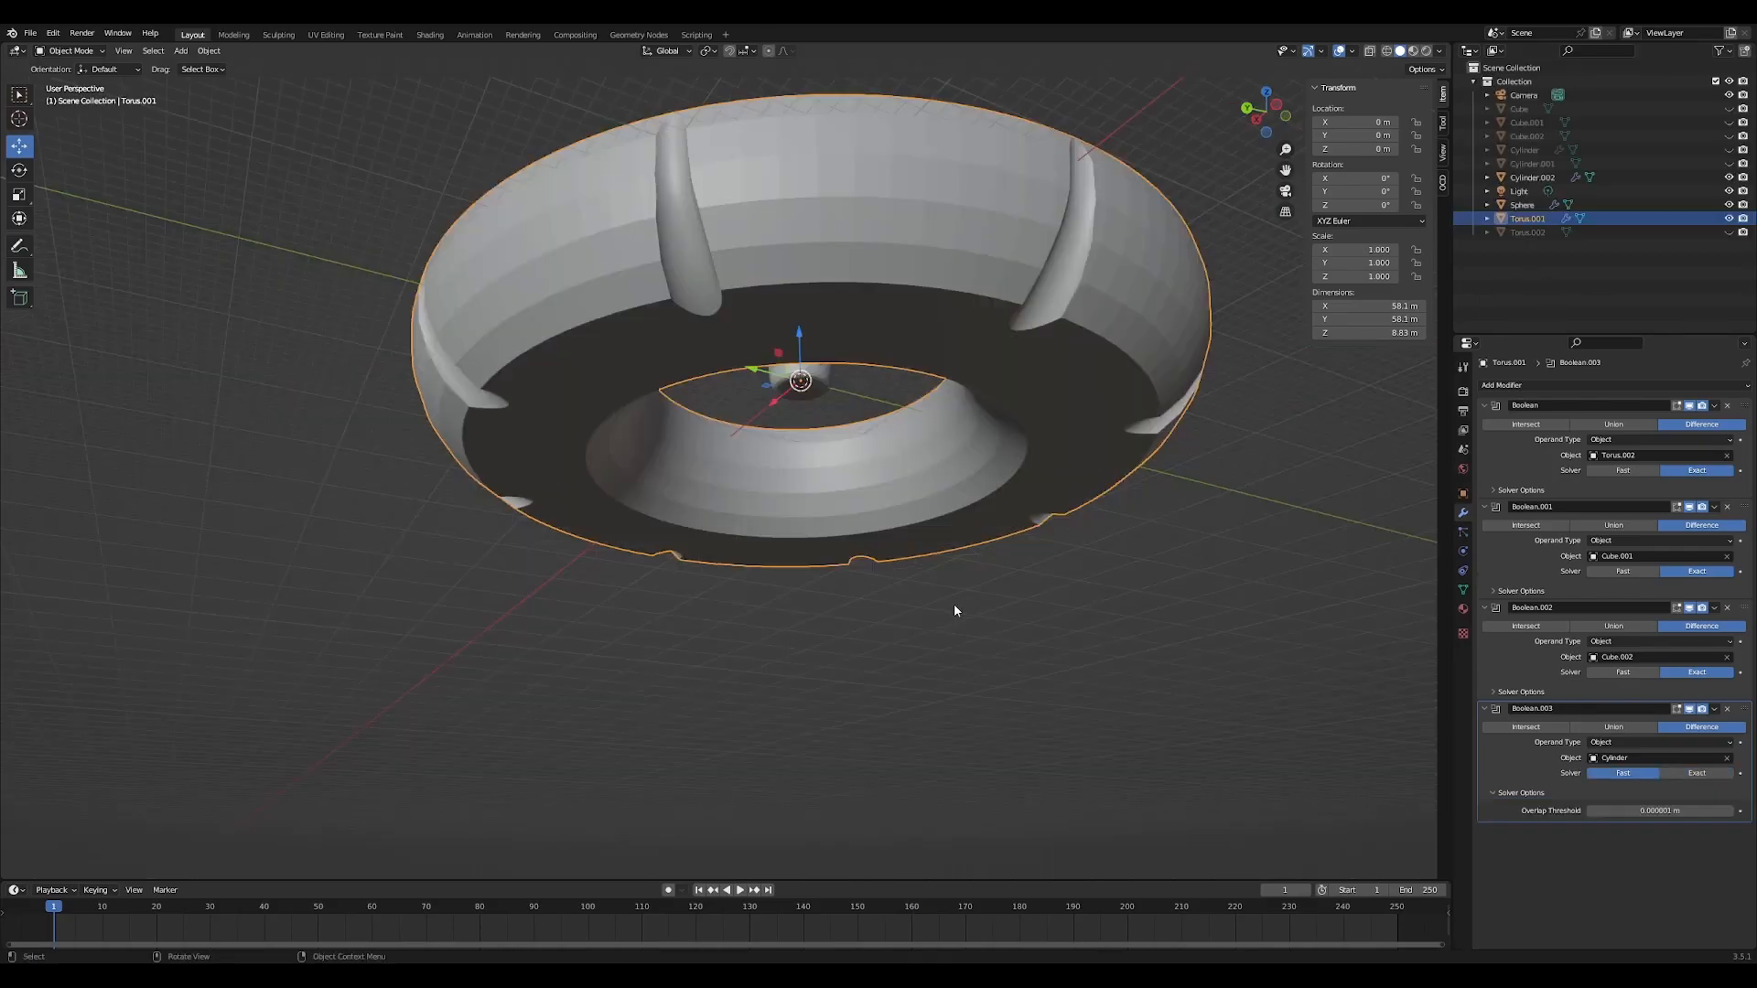
middle_click_drag(954, 603, 1027, 692)
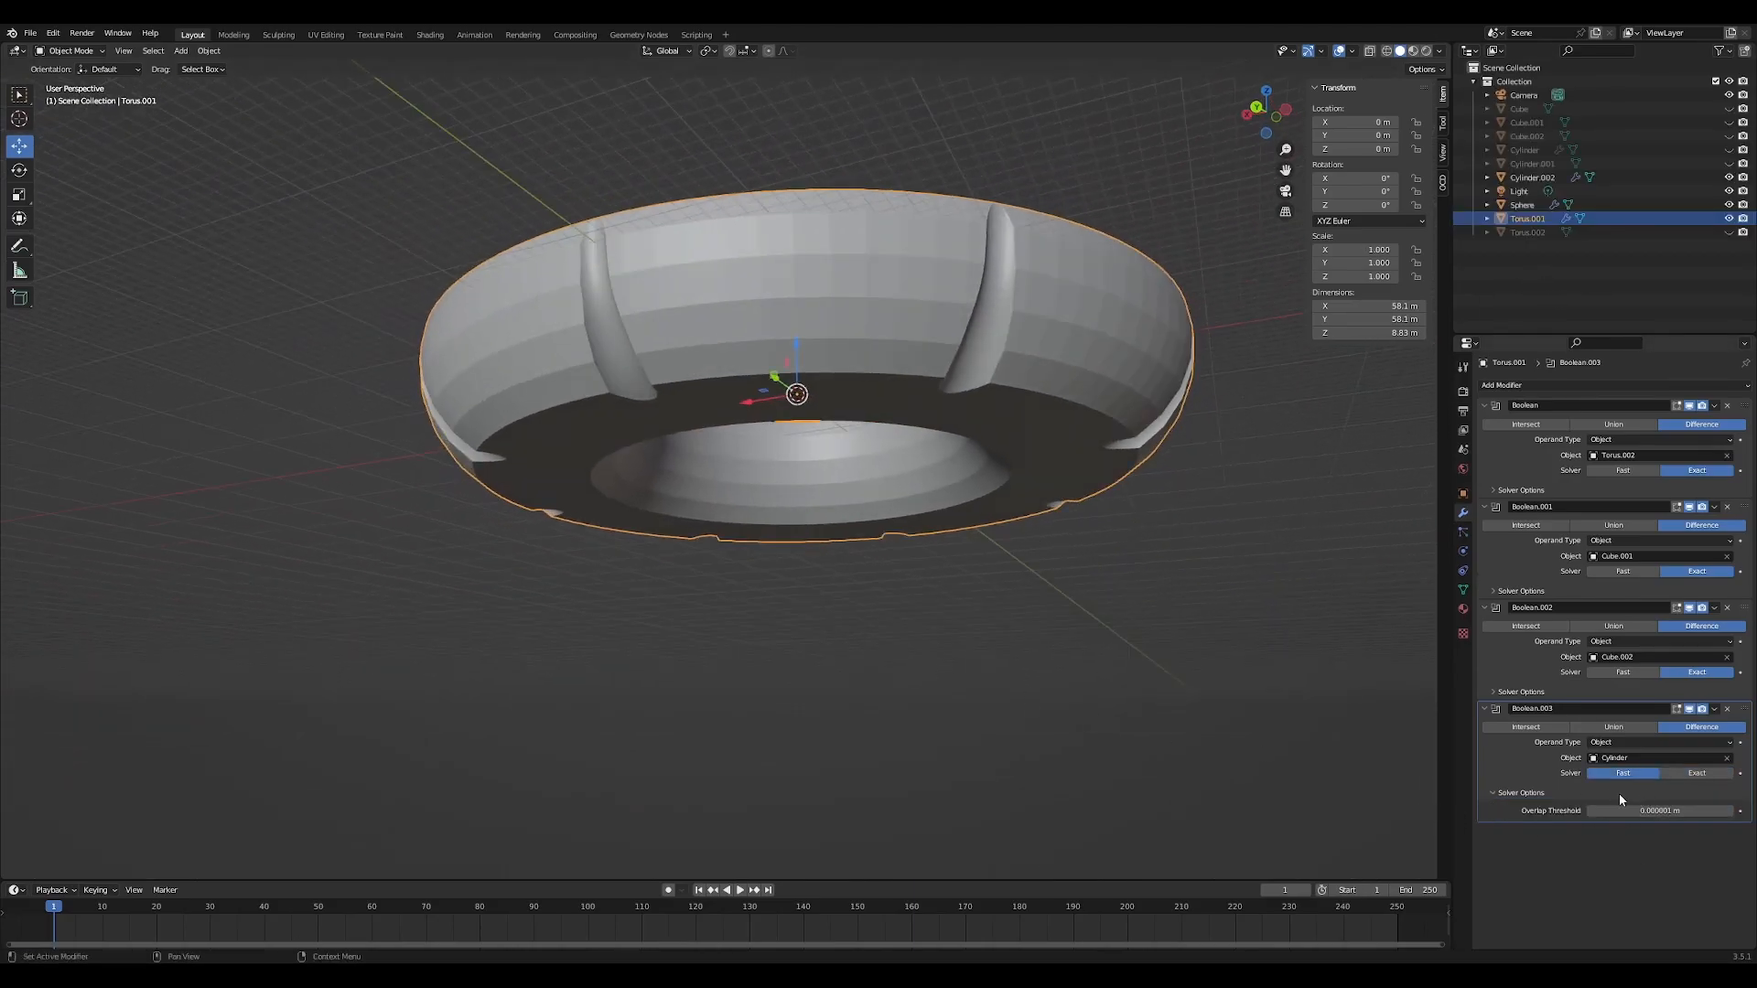
middle_click_drag(980, 640, 1032, 629)
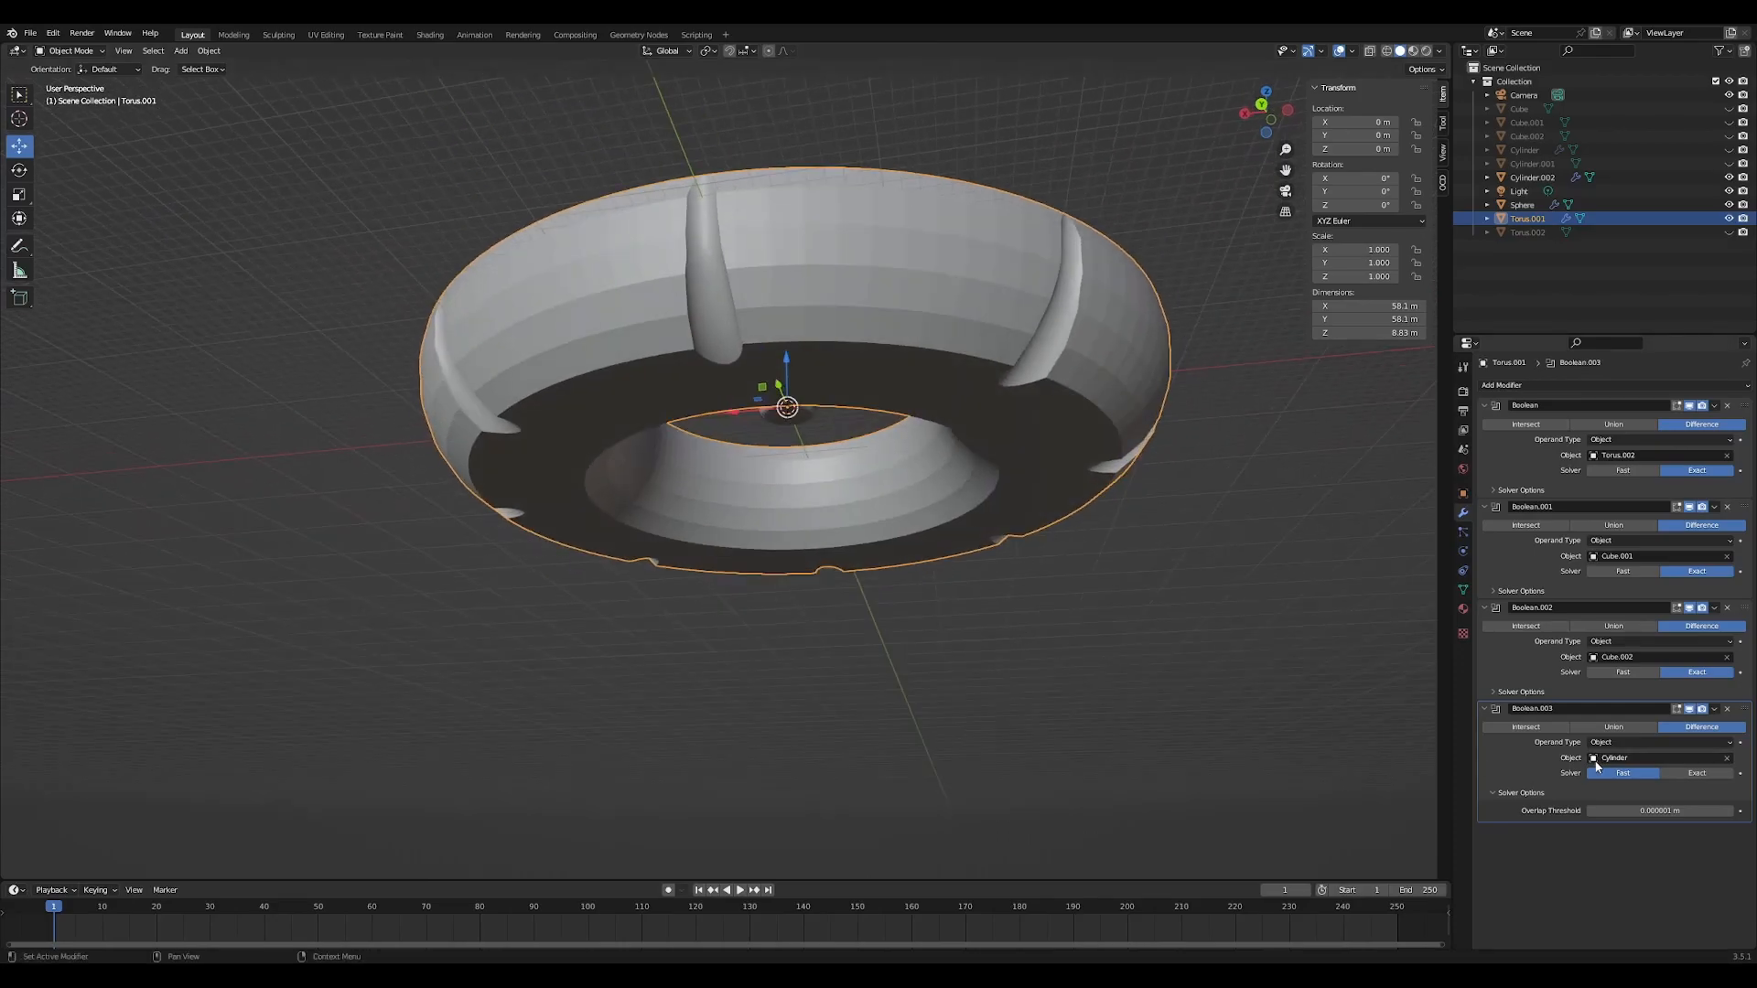
middle_click_drag(941, 674, 960, 737)
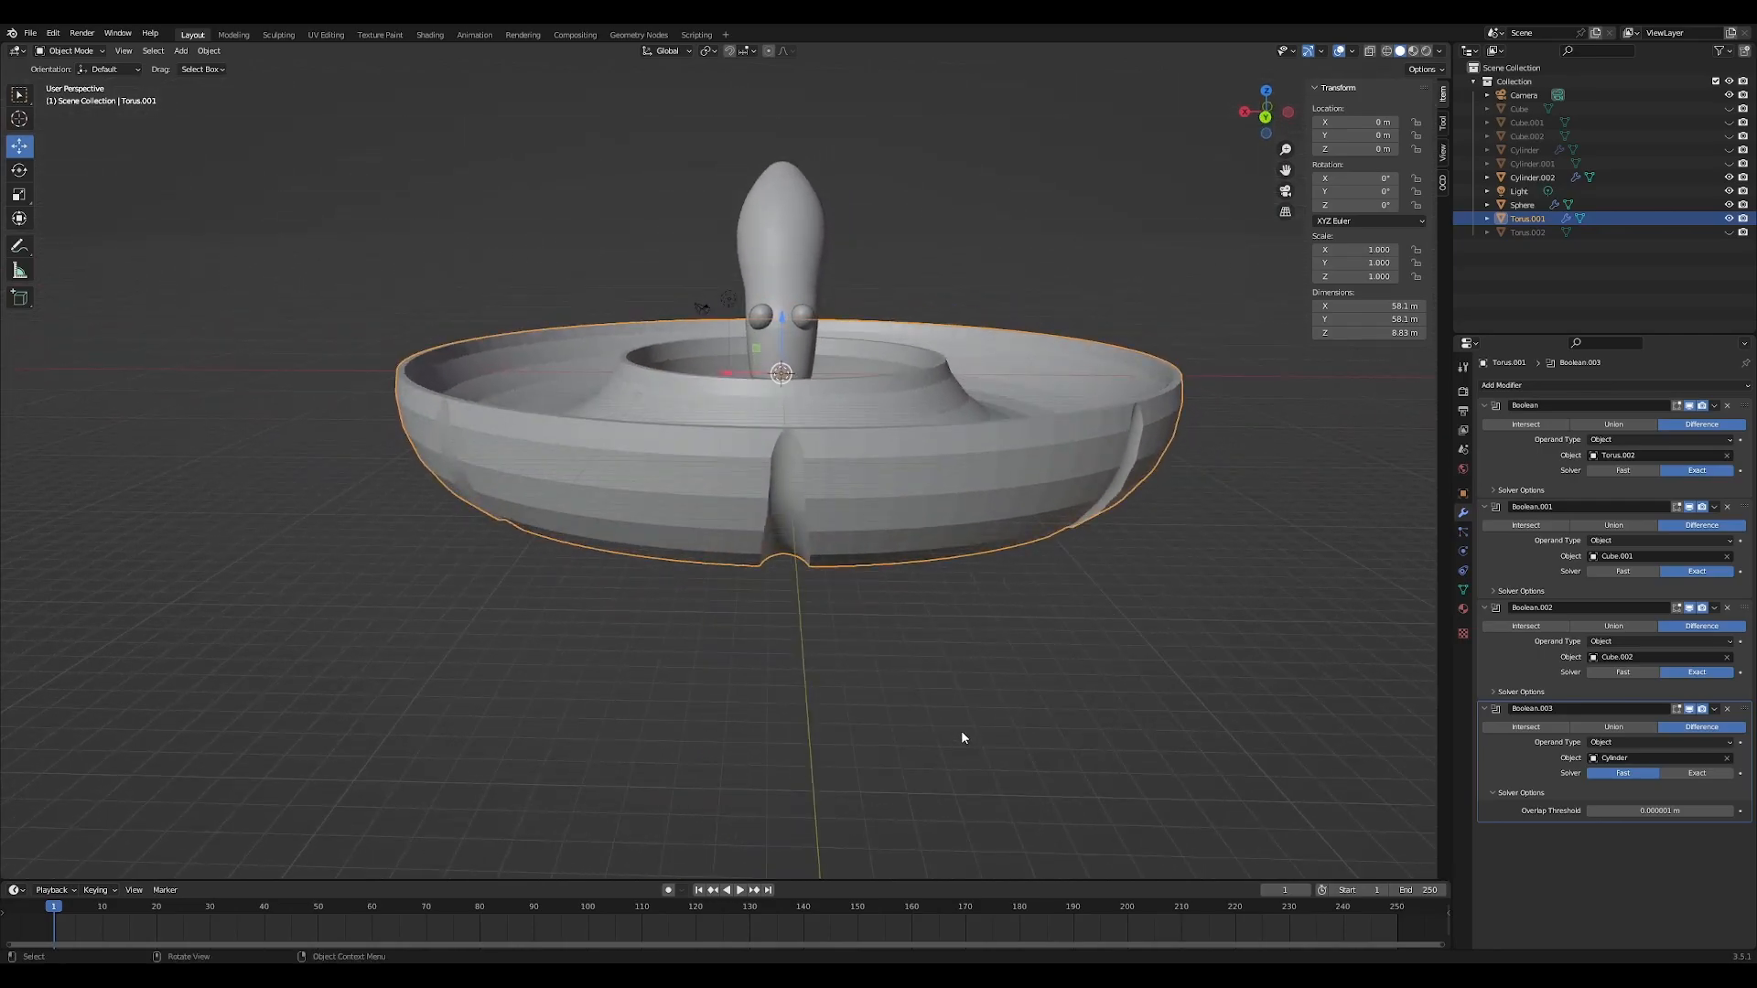
Export the bowl as Octopus Stand V2 bowl.stl and load it with Octopus Stand V2.stl into PrusaSlicer
left_click(33, 34)
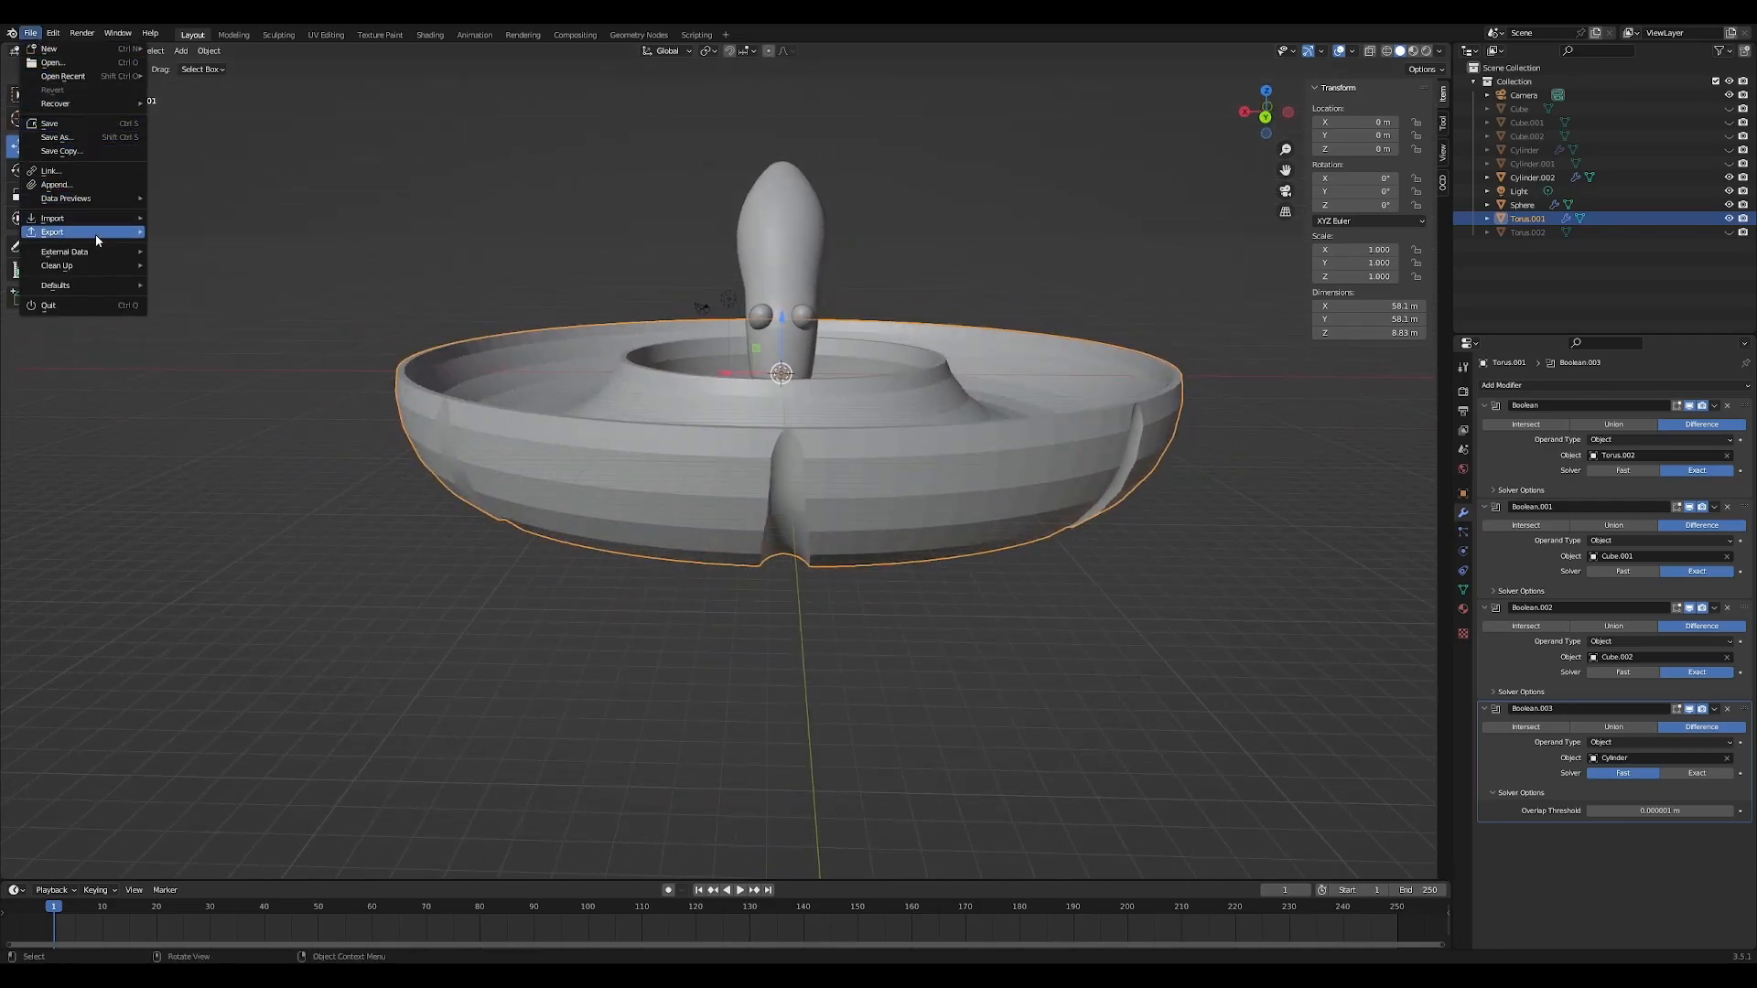
mouse_move(95, 232)
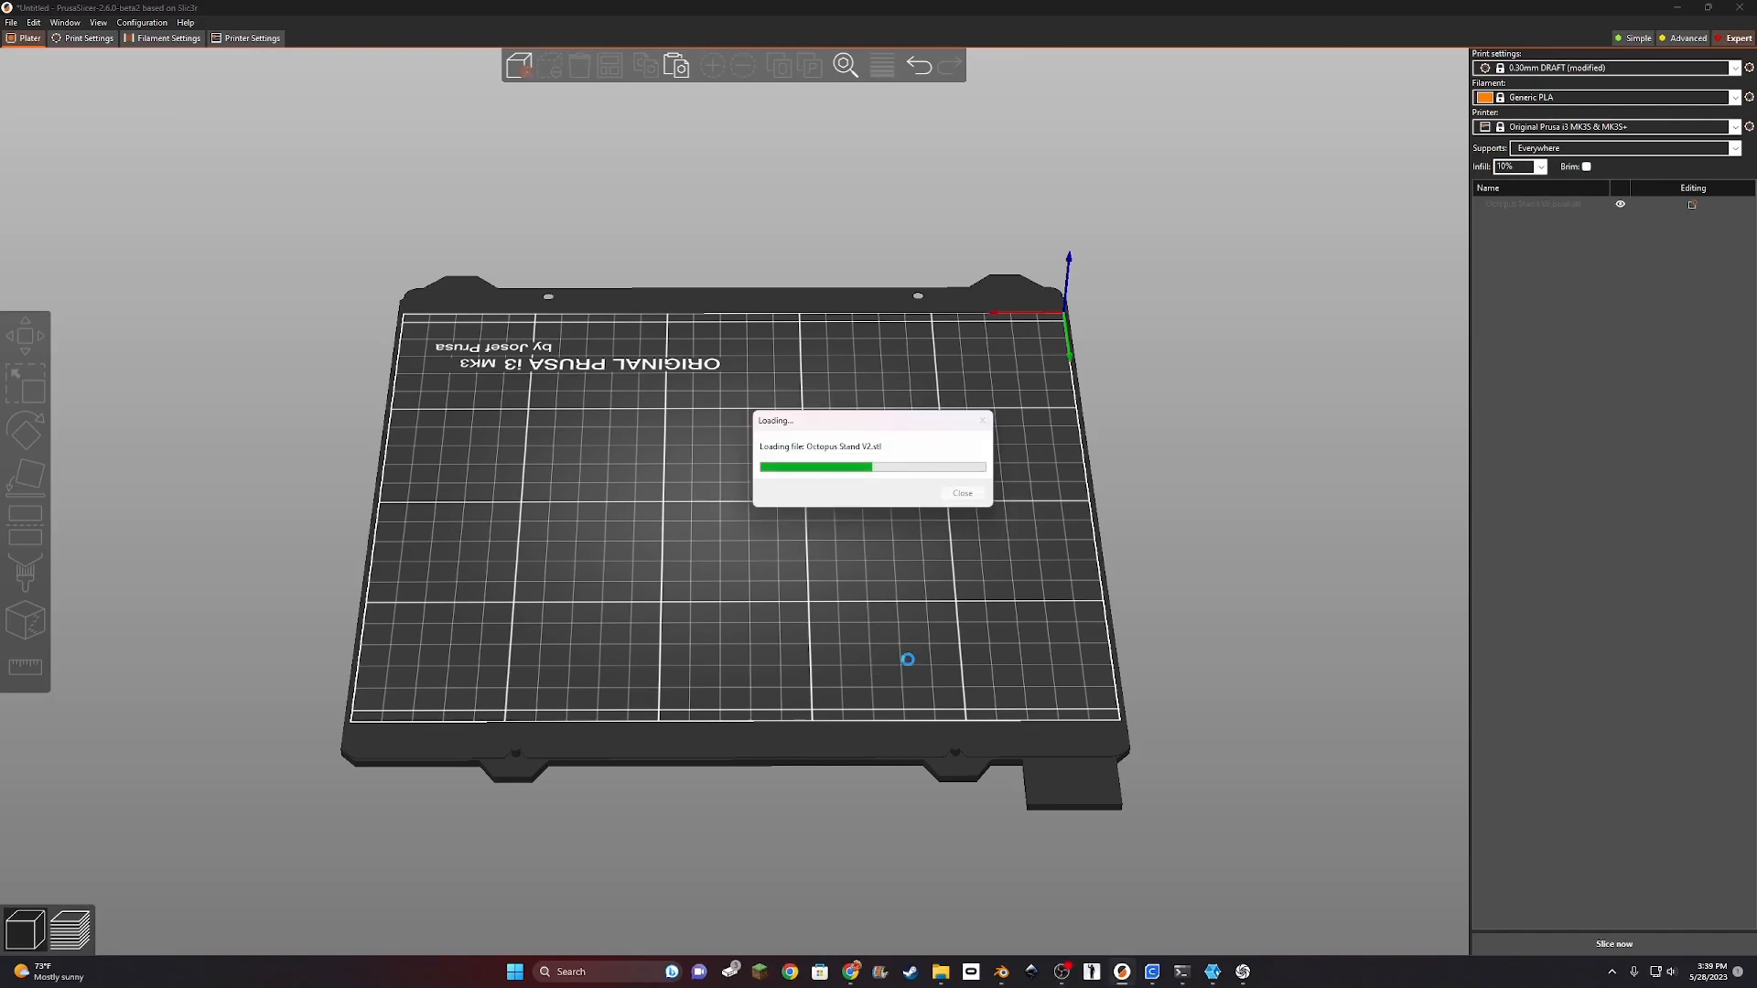
scroll(839, 619, "up", 2)
left_click(855, 619)
left_click_drag(812, 513, 909, 553)
Scale the octopus model uniformly to 300%
left_click(754, 529)
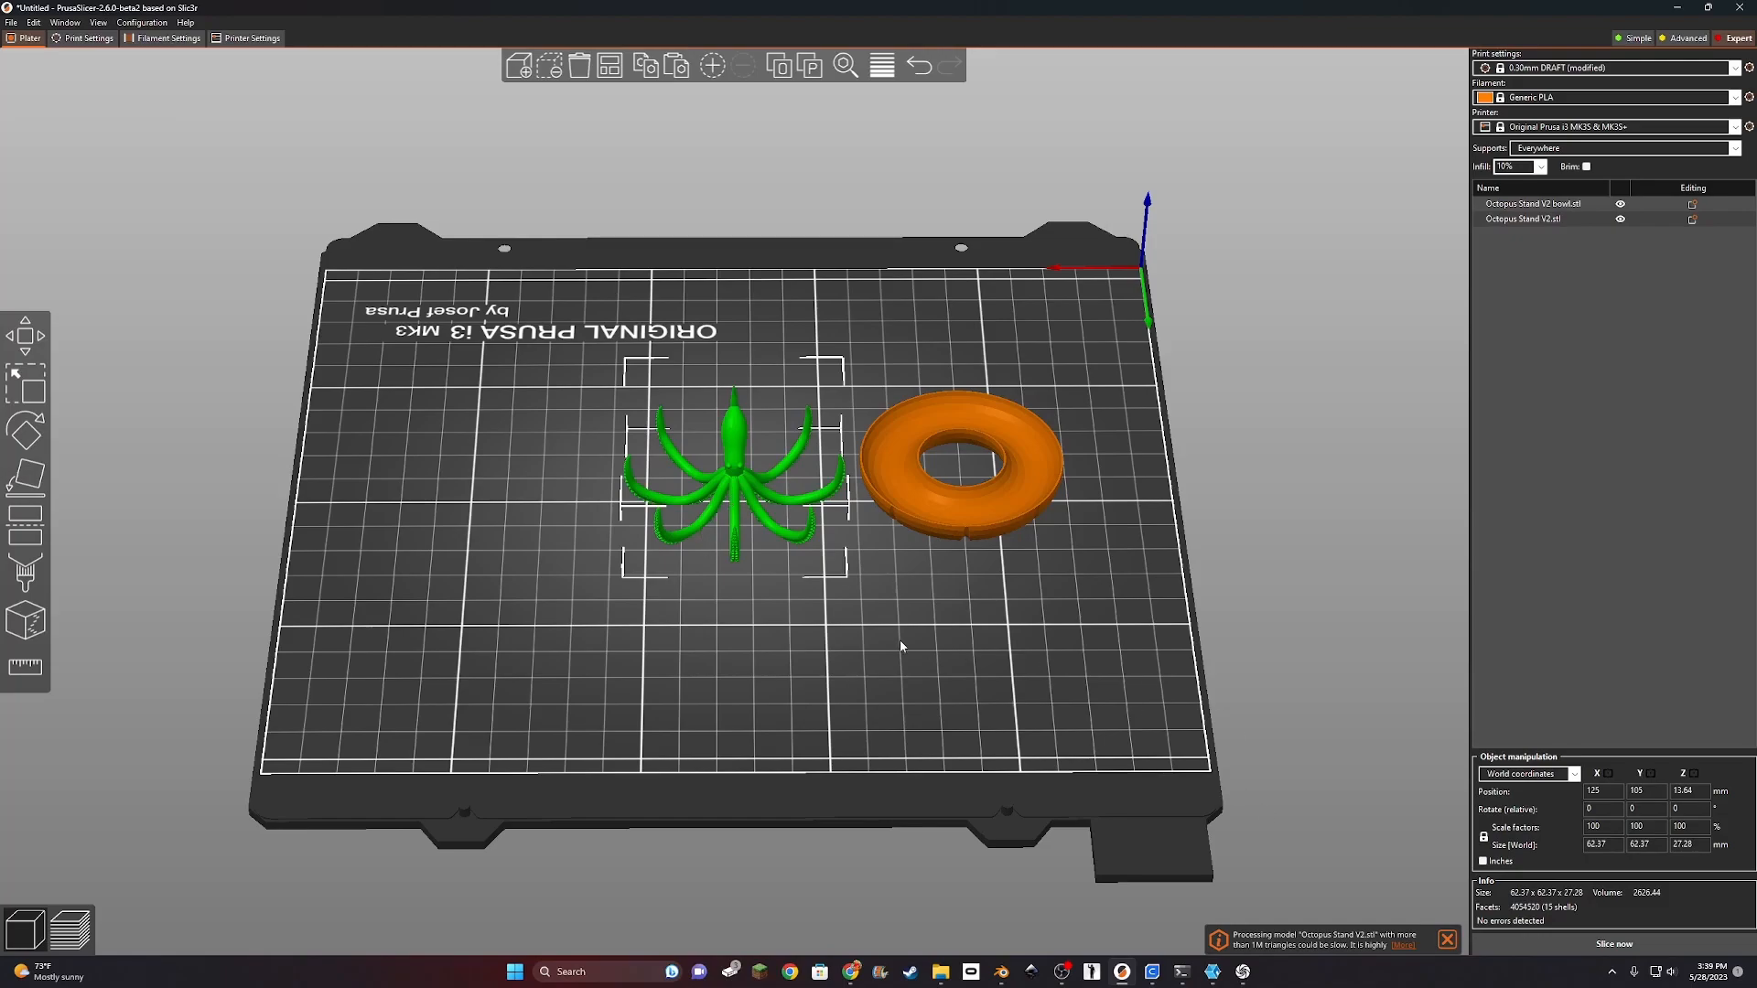
left_click(1616, 828)
type("300")
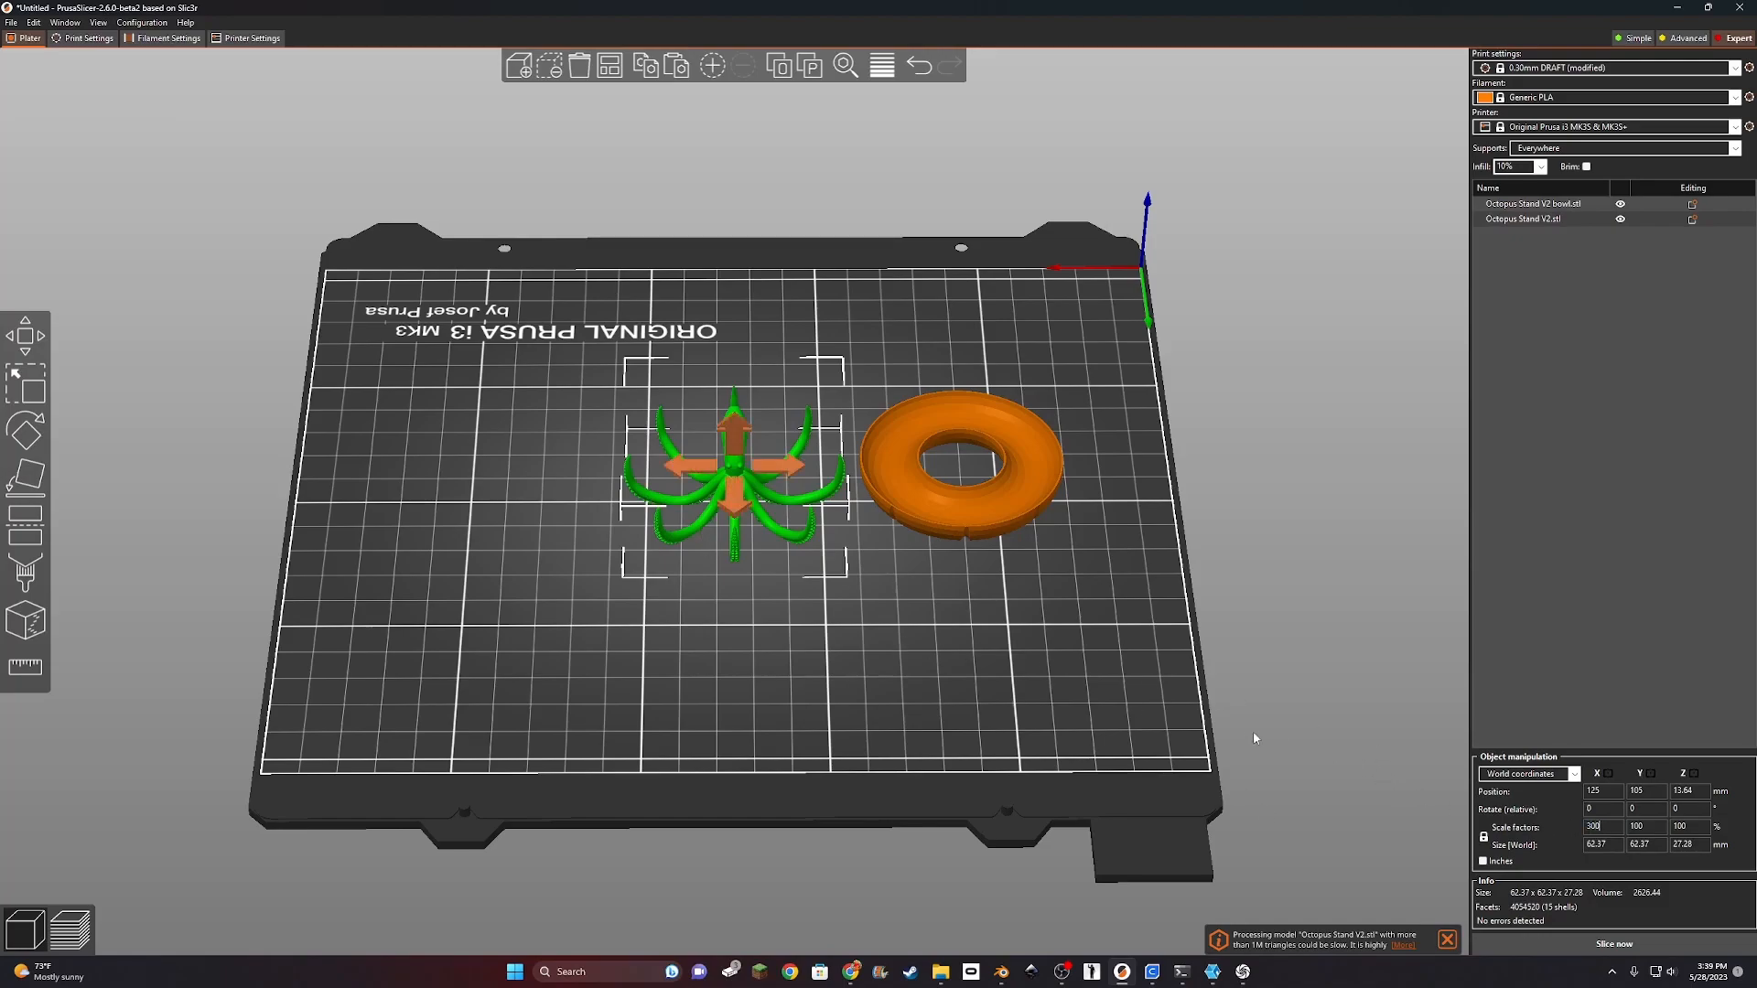
left_click(1101, 705)
mouse_move(1102, 705)
left_mouse_down()
mouse_move(1157, 655)
mouse_move(1080, 709)
mouse_move(1100, 680)
left_mouse_up()
Scale the bowl model uniformly to 300% to match the octopus
left_click(970, 485)
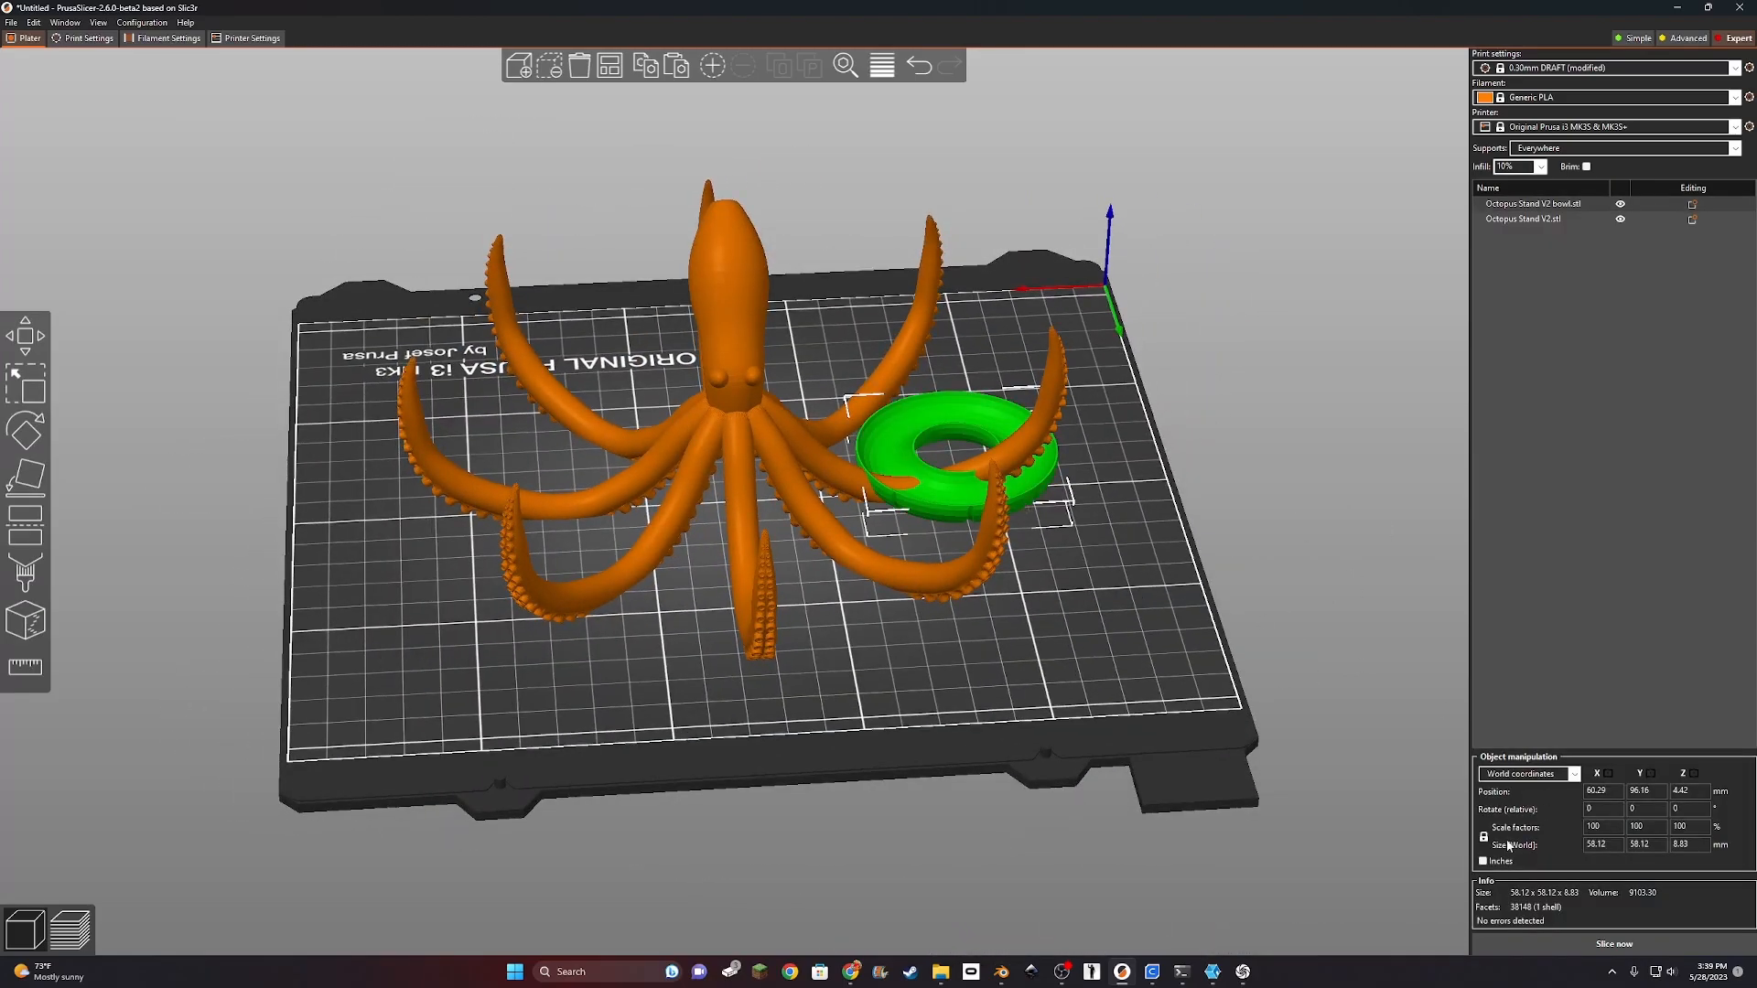
left_click(1608, 825)
type("300")
key("Return")
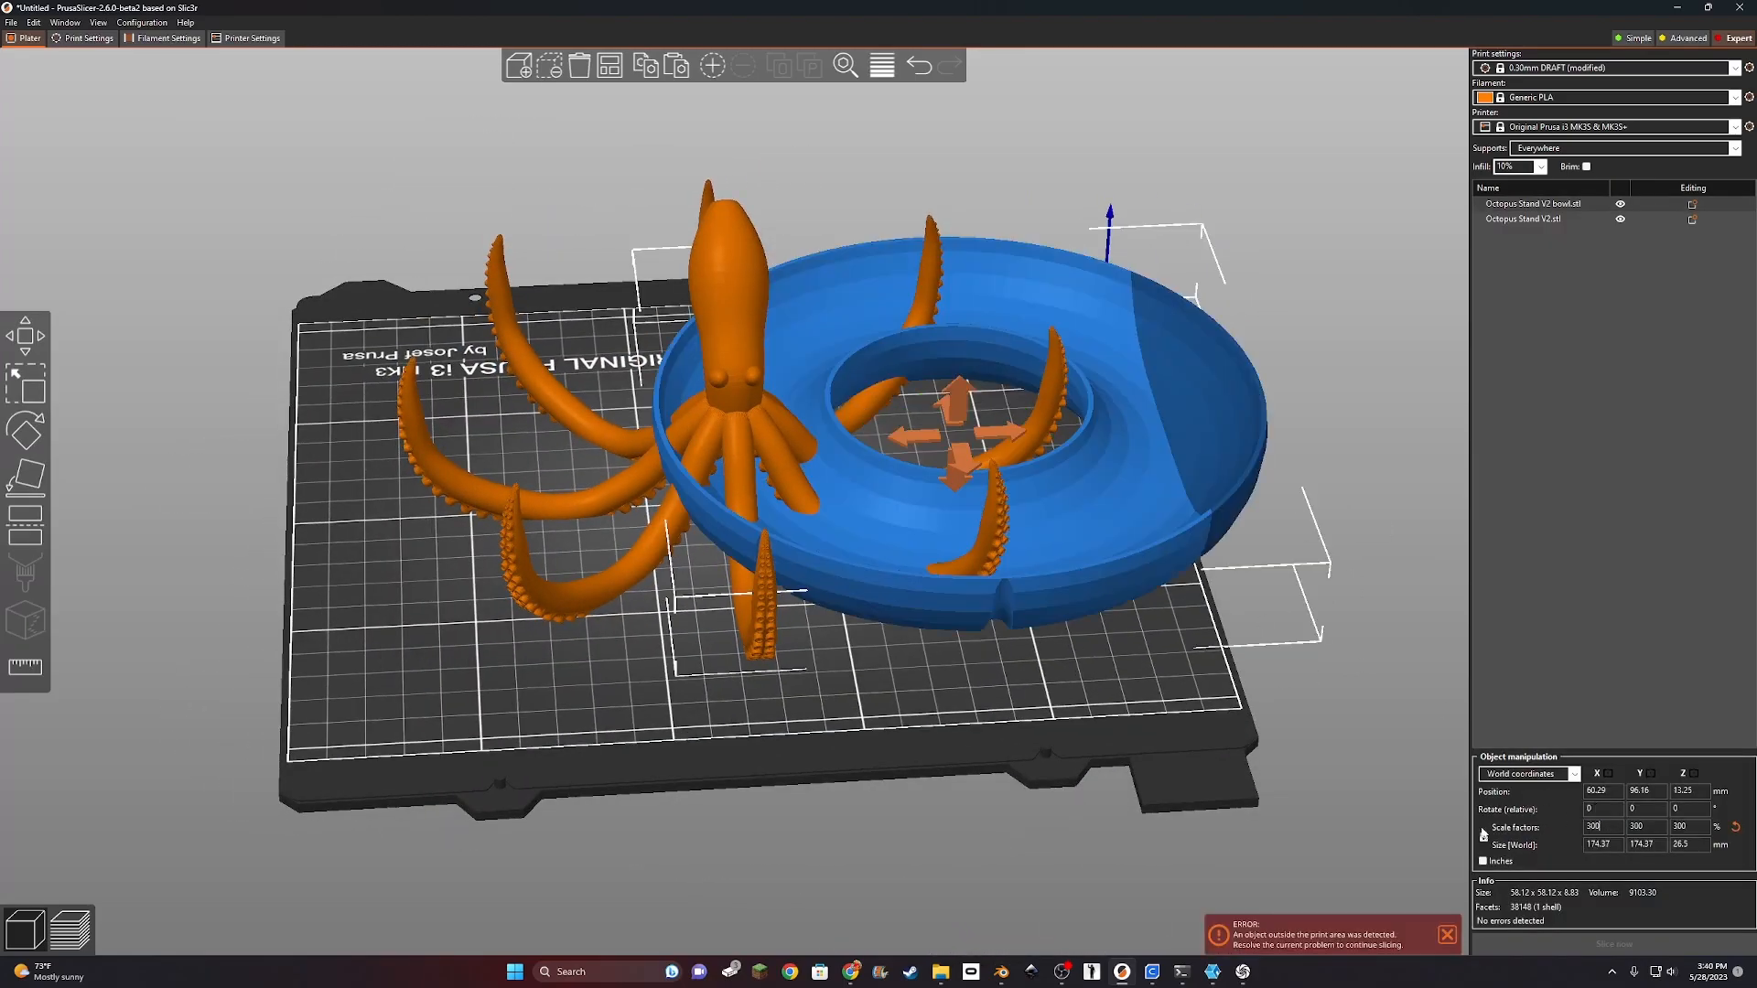
Move the bowl off the print bed, slice the octopus on its own, and inspect the supports in the preview
left_click_drag(1044, 587, 1495, 481)
left_click_drag(1237, 478, 1375, 509)
left_click_drag(776, 724, 1276, 436)
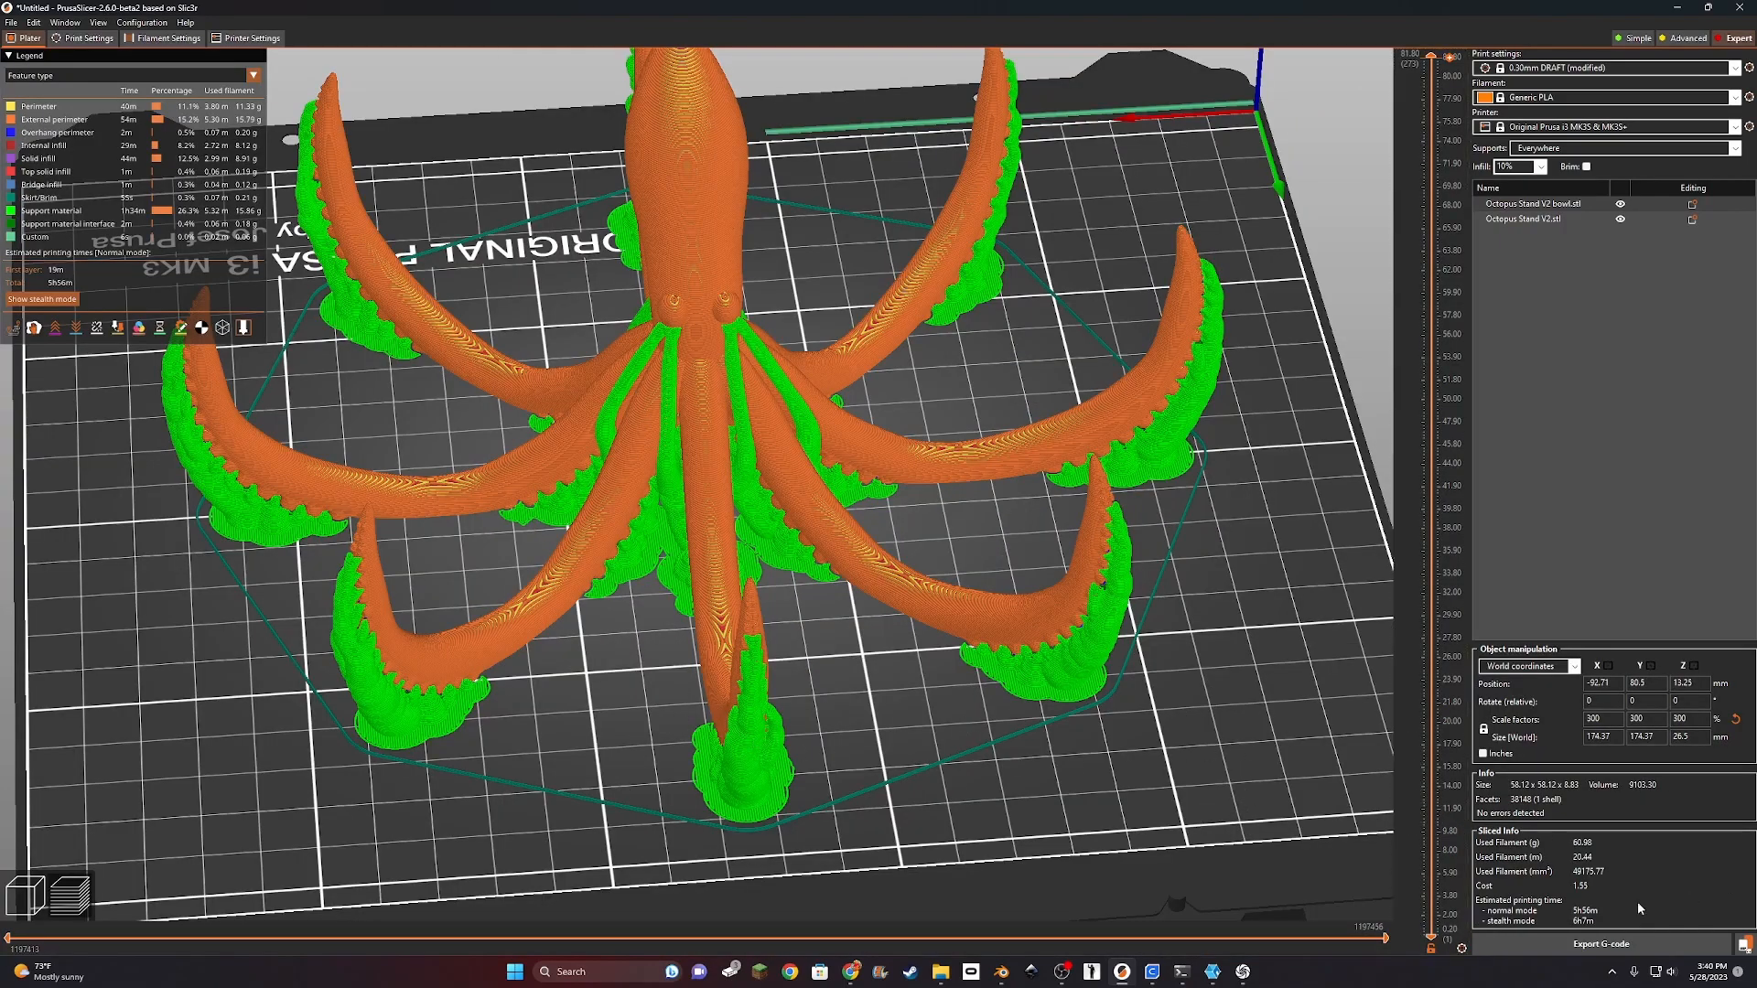
scroll(888, 745, "down", 5)
mouse_move(896, 748)
left_mouse_down()
mouse_move(952, 721)
mouse_move(878, 752)
mouse_move(893, 756)
left_mouse_up()
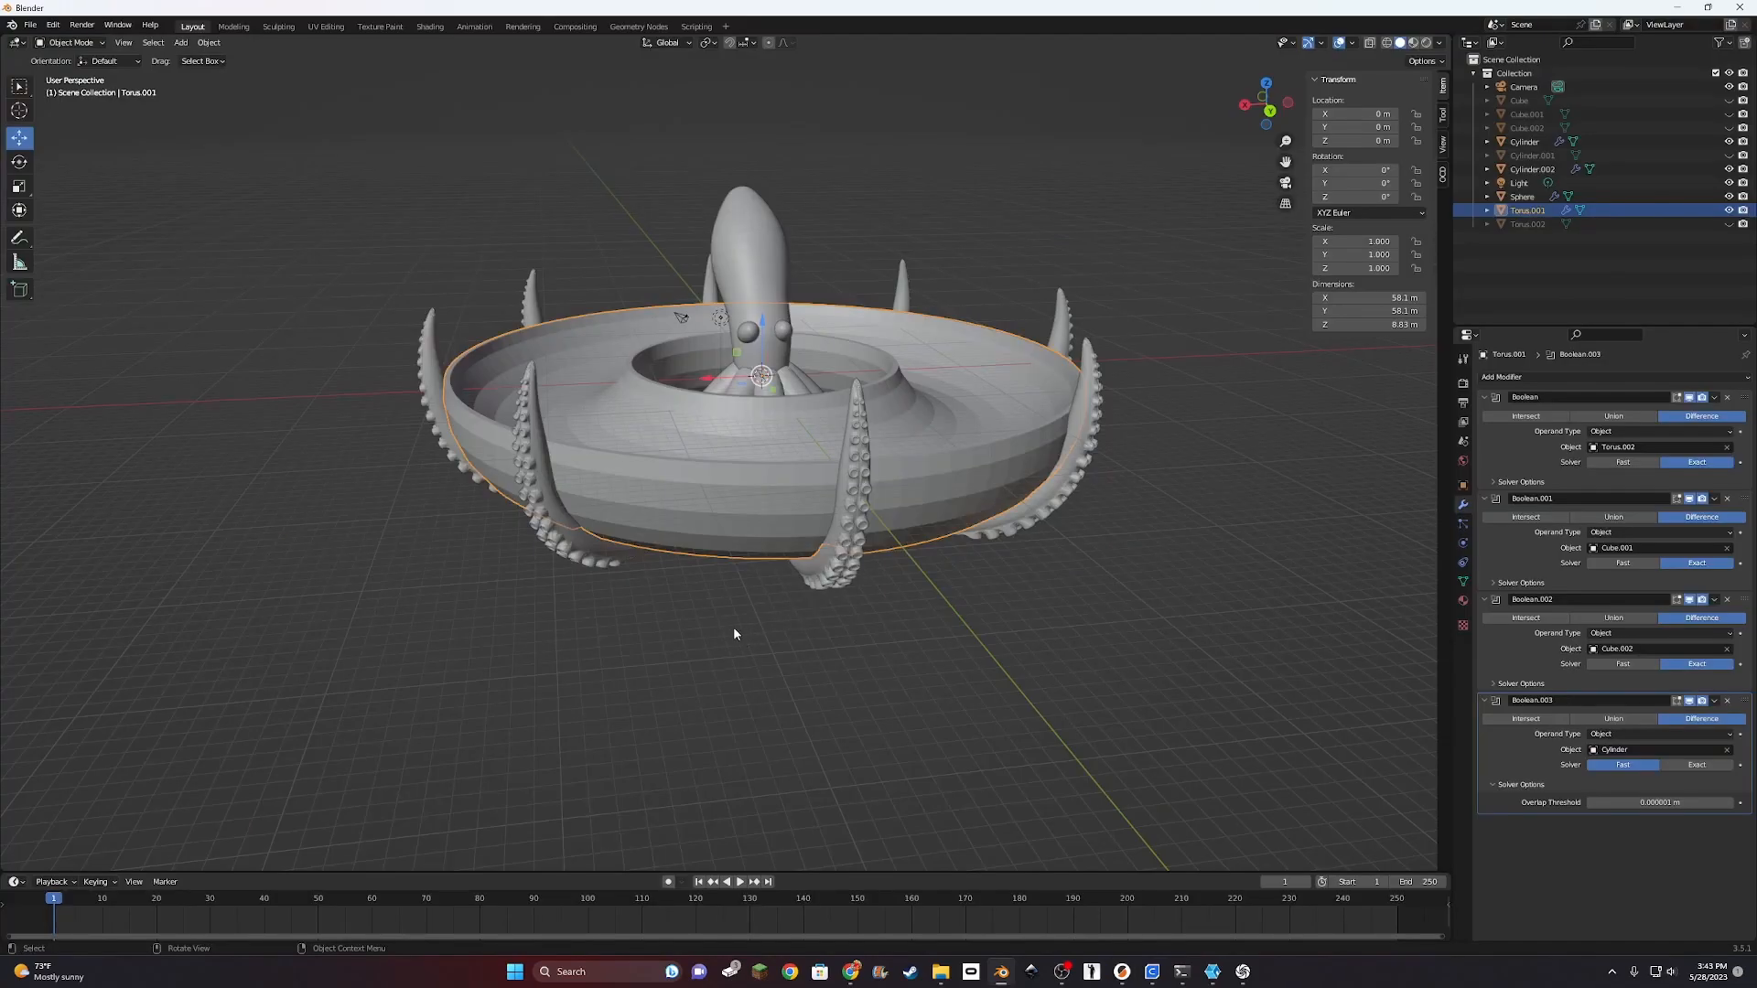
mouse_move(734, 632)
middle_mouse_down()
mouse_move(800, 651)
mouse_move(741, 614)
middle_mouse_up()
middle_click_drag(1083, 649, 861, 420)
middle_click_drag(970, 560, 1003, 481)
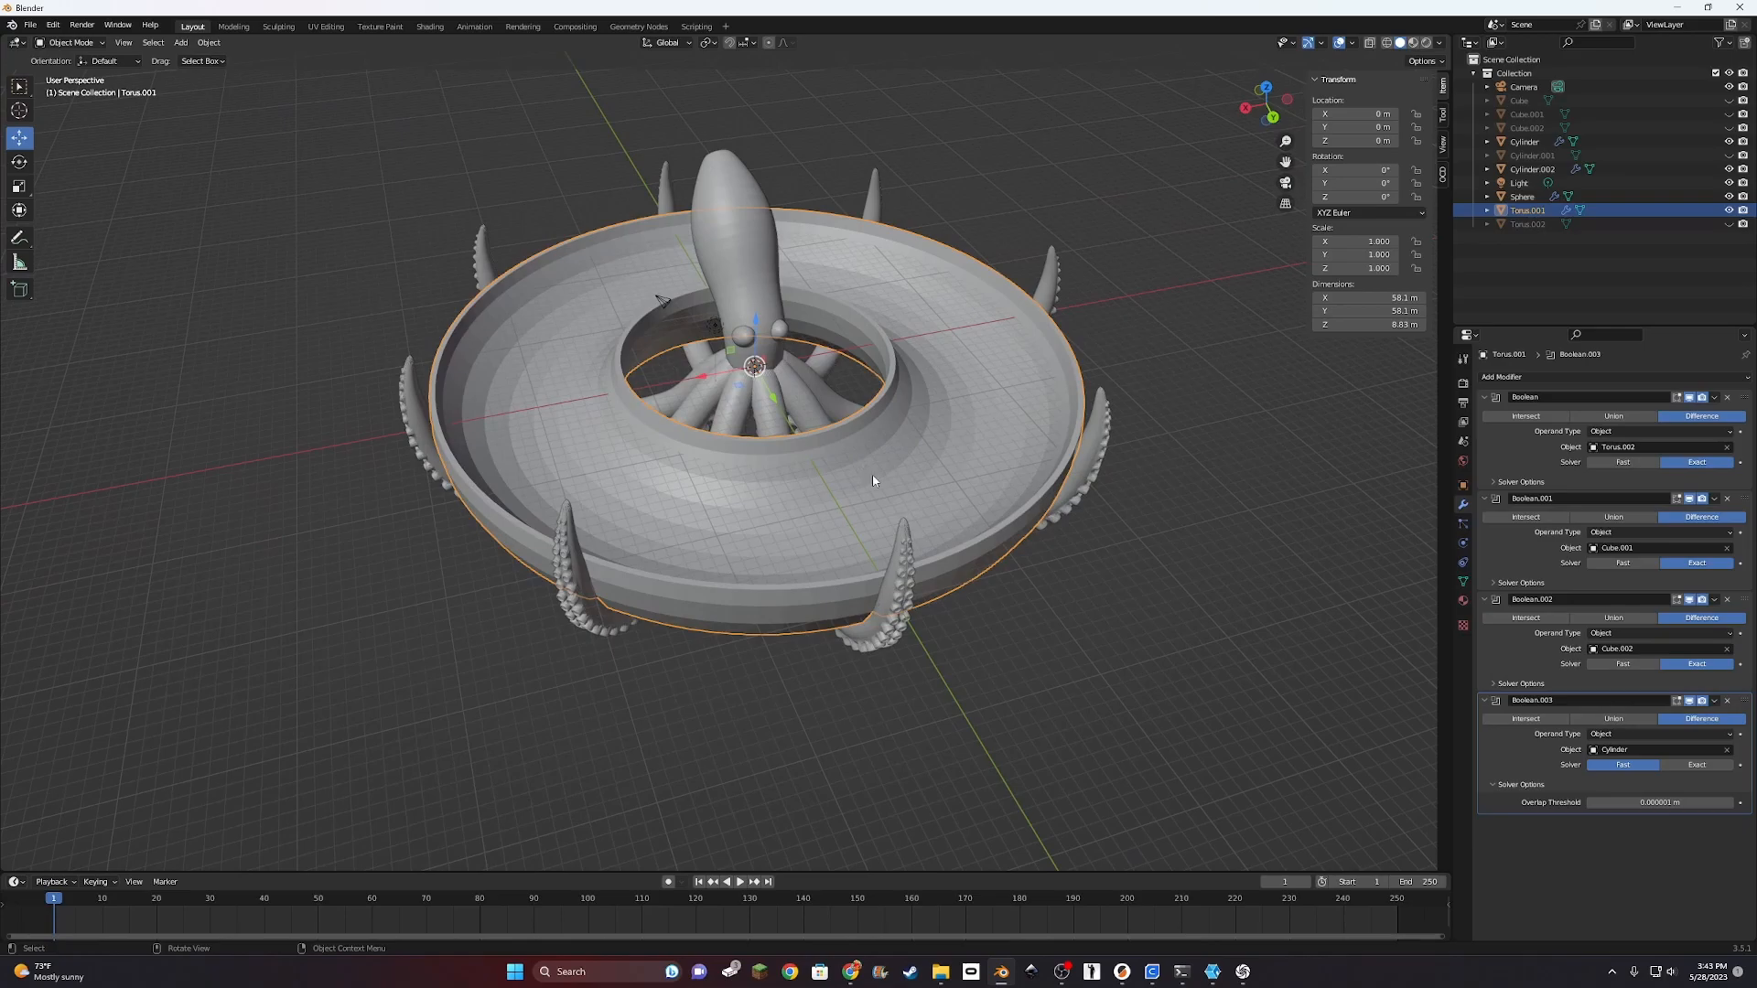
middle_click_drag(741, 400, 1082, 605)
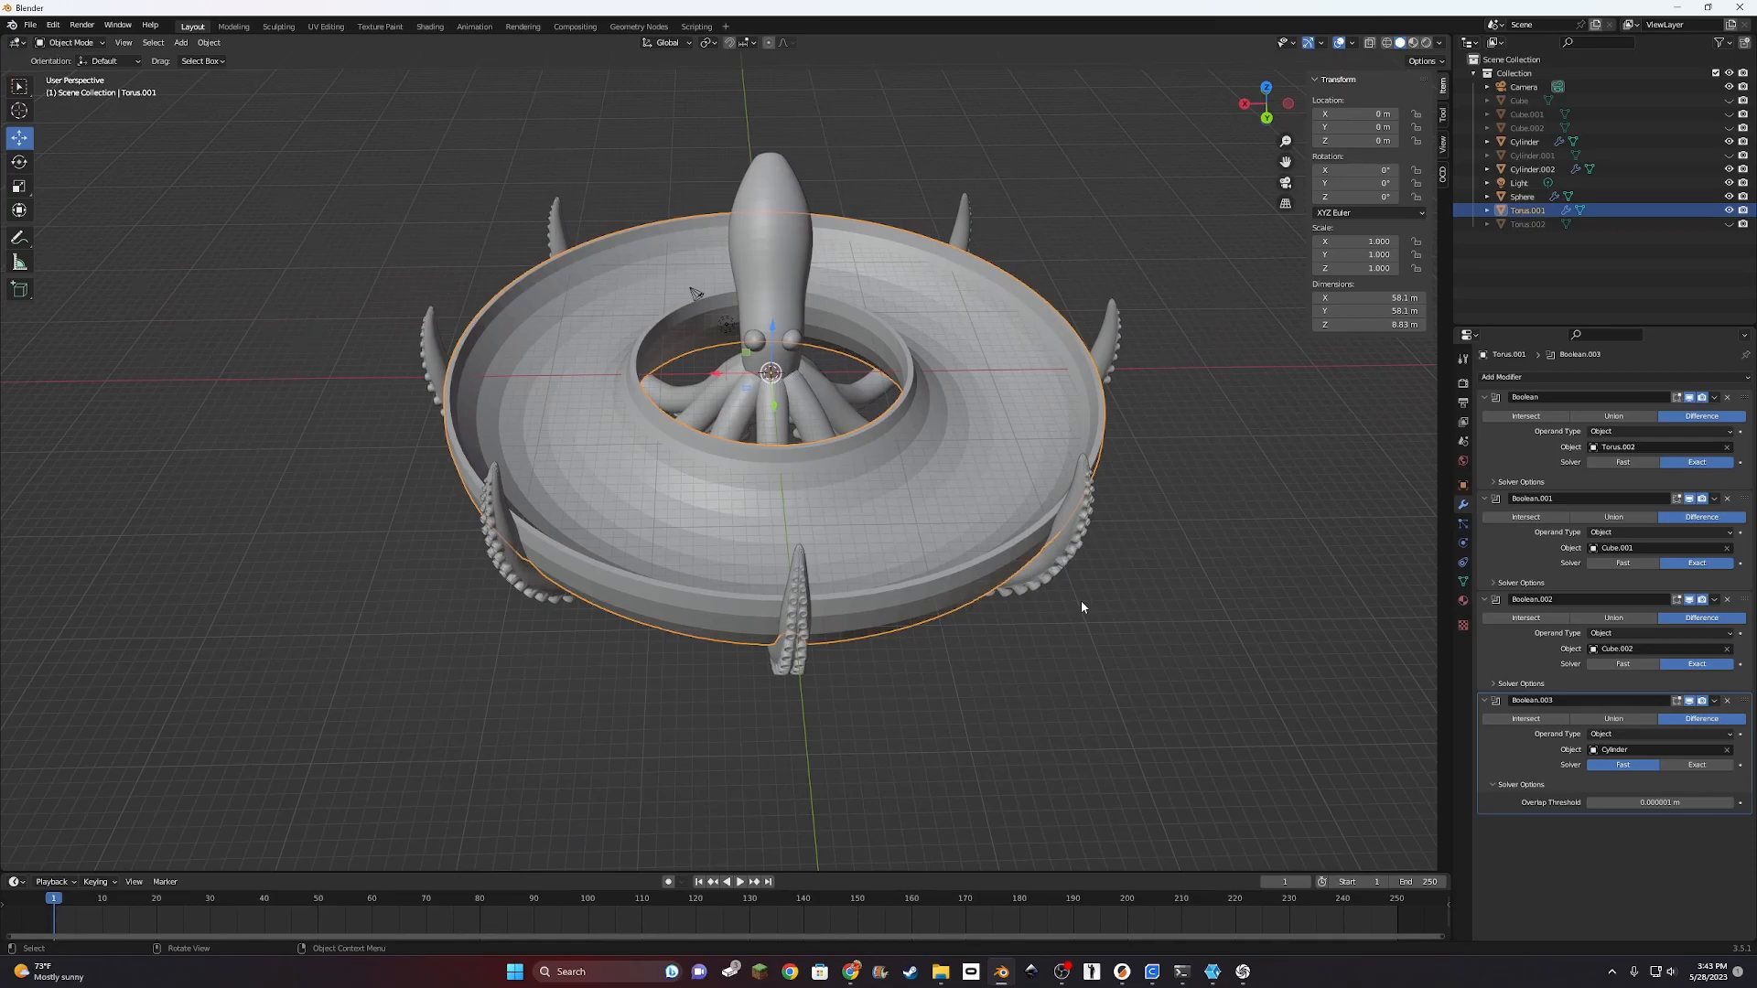
middle_click_drag(1081, 606, 1097, 608)
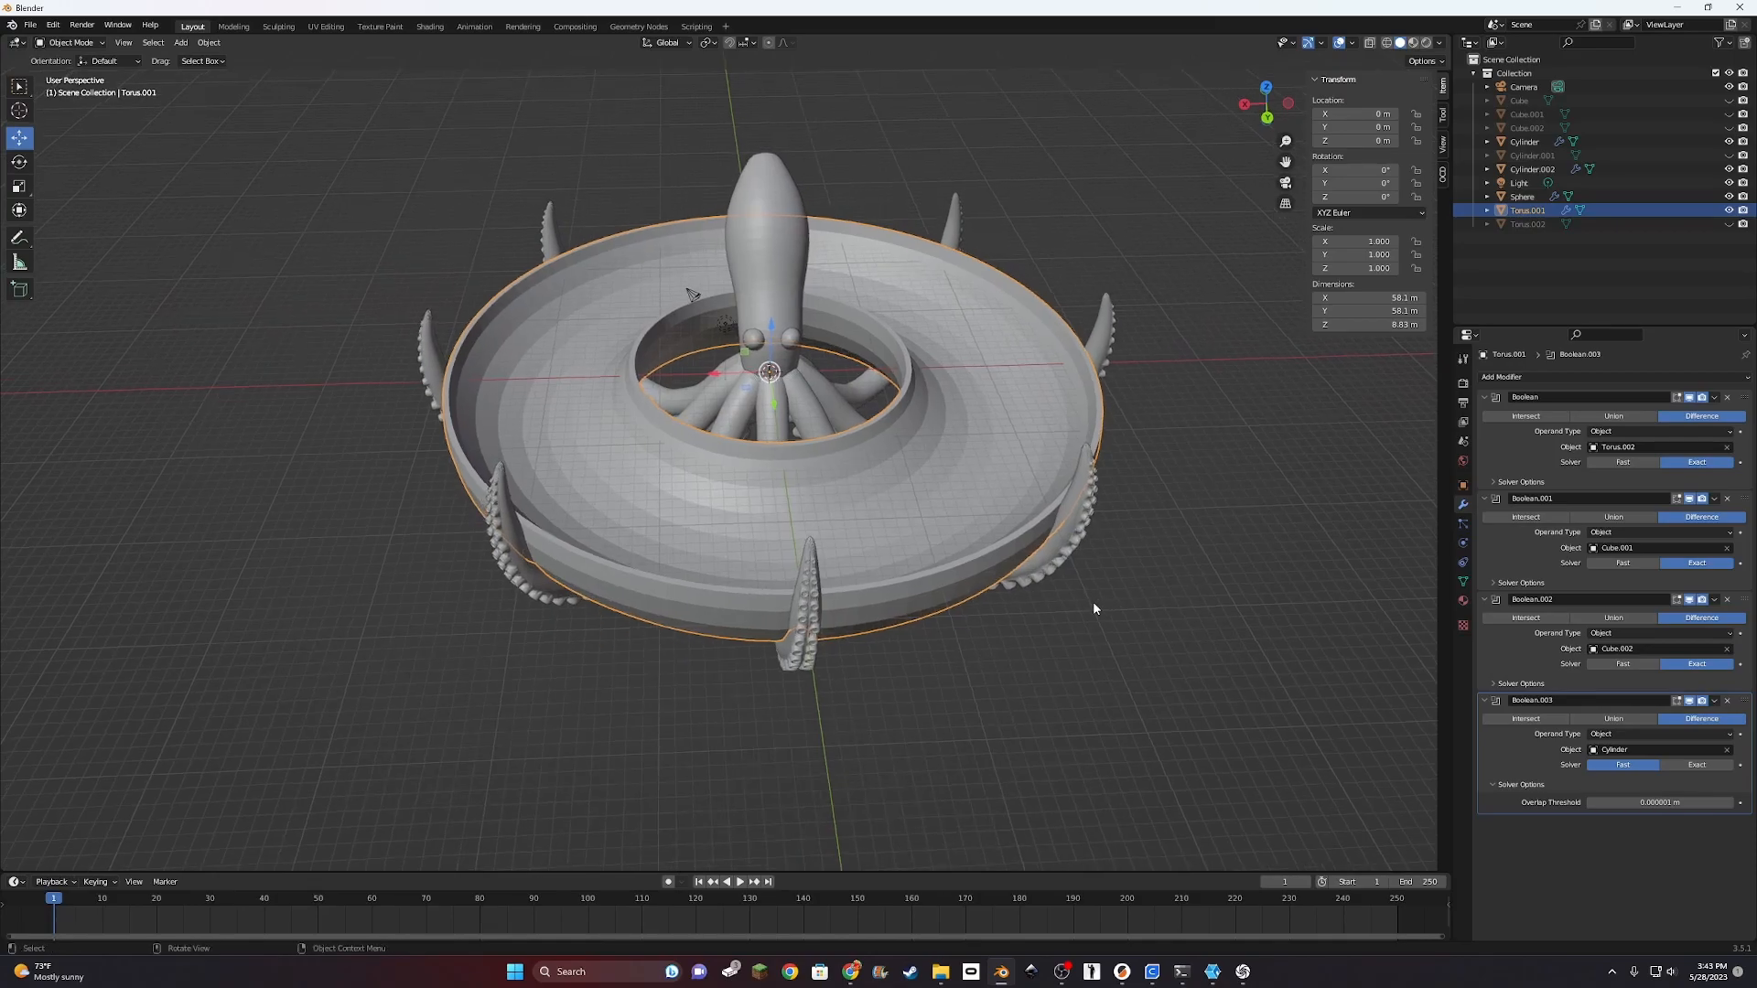